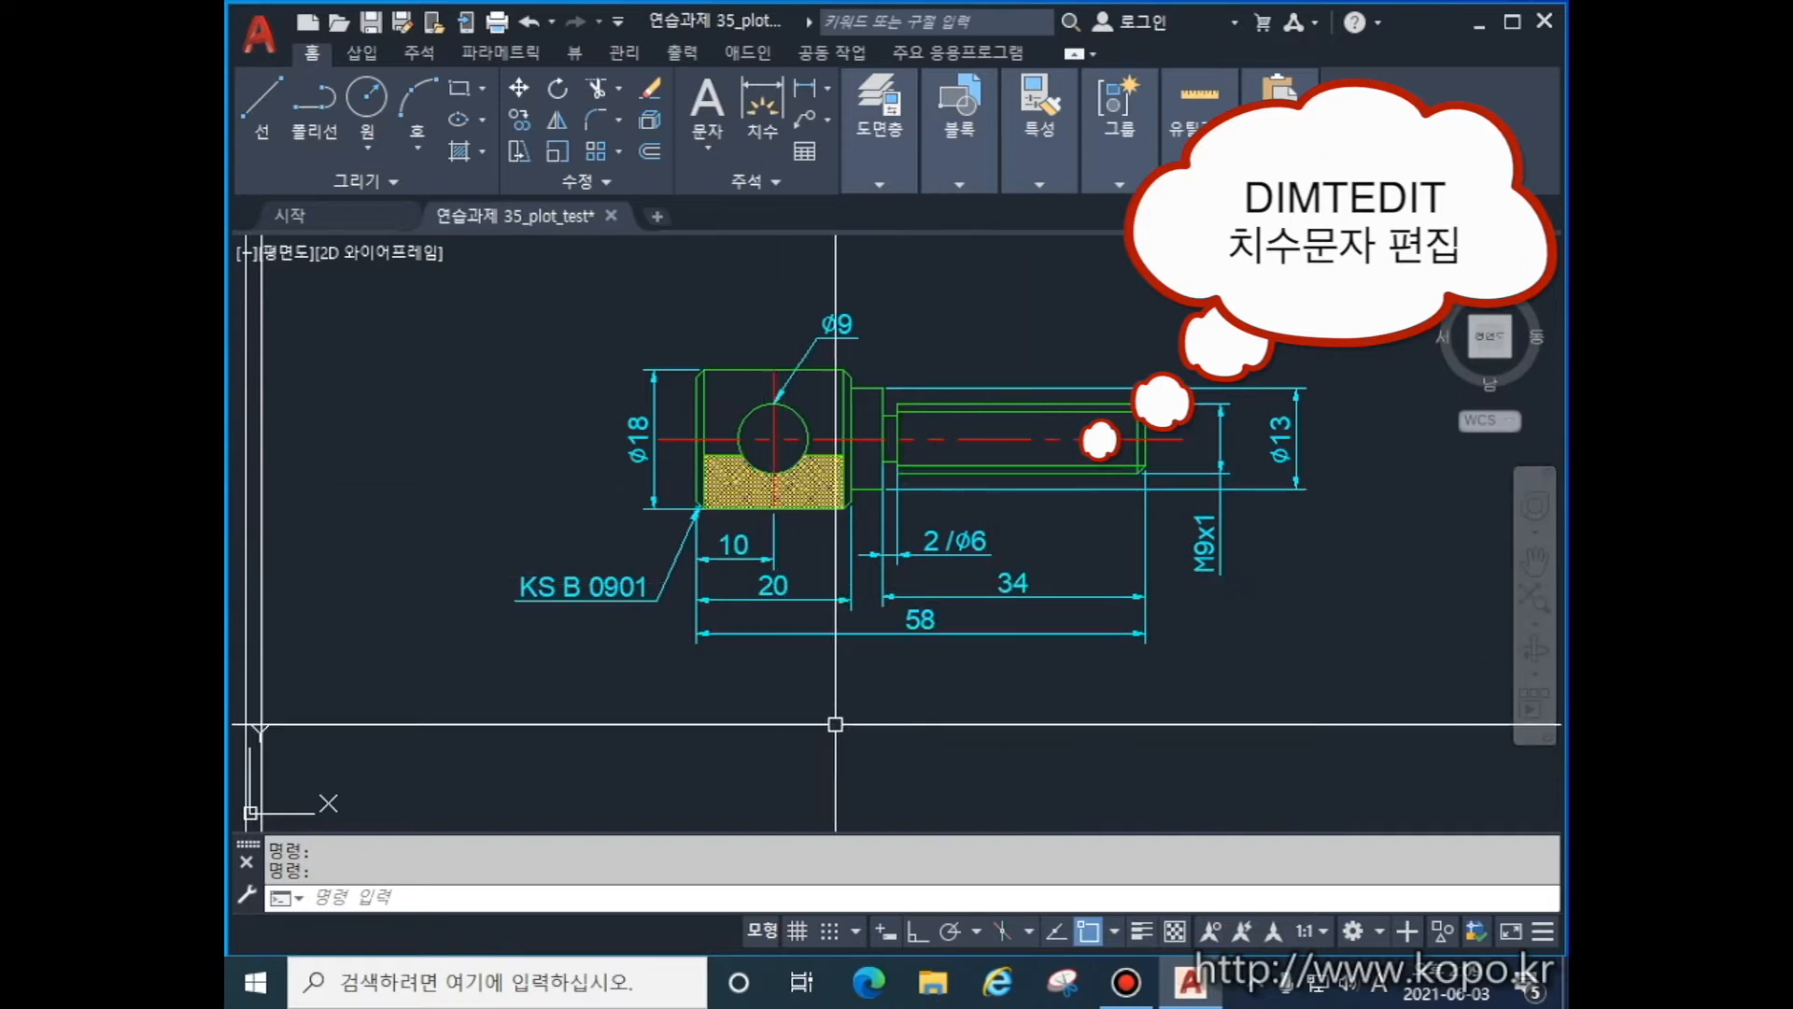
- Move the overall 58 dimension below the shaft farther from the part and shift its text slightly left of centre using DIMTEDIT
middle_click_drag(919, 772, 929, 524)
mouse_move(965, 732)
middle_mouse_down()
mouse_move(965, 632)
mouse_move(929, 524)
middle_mouse_up()
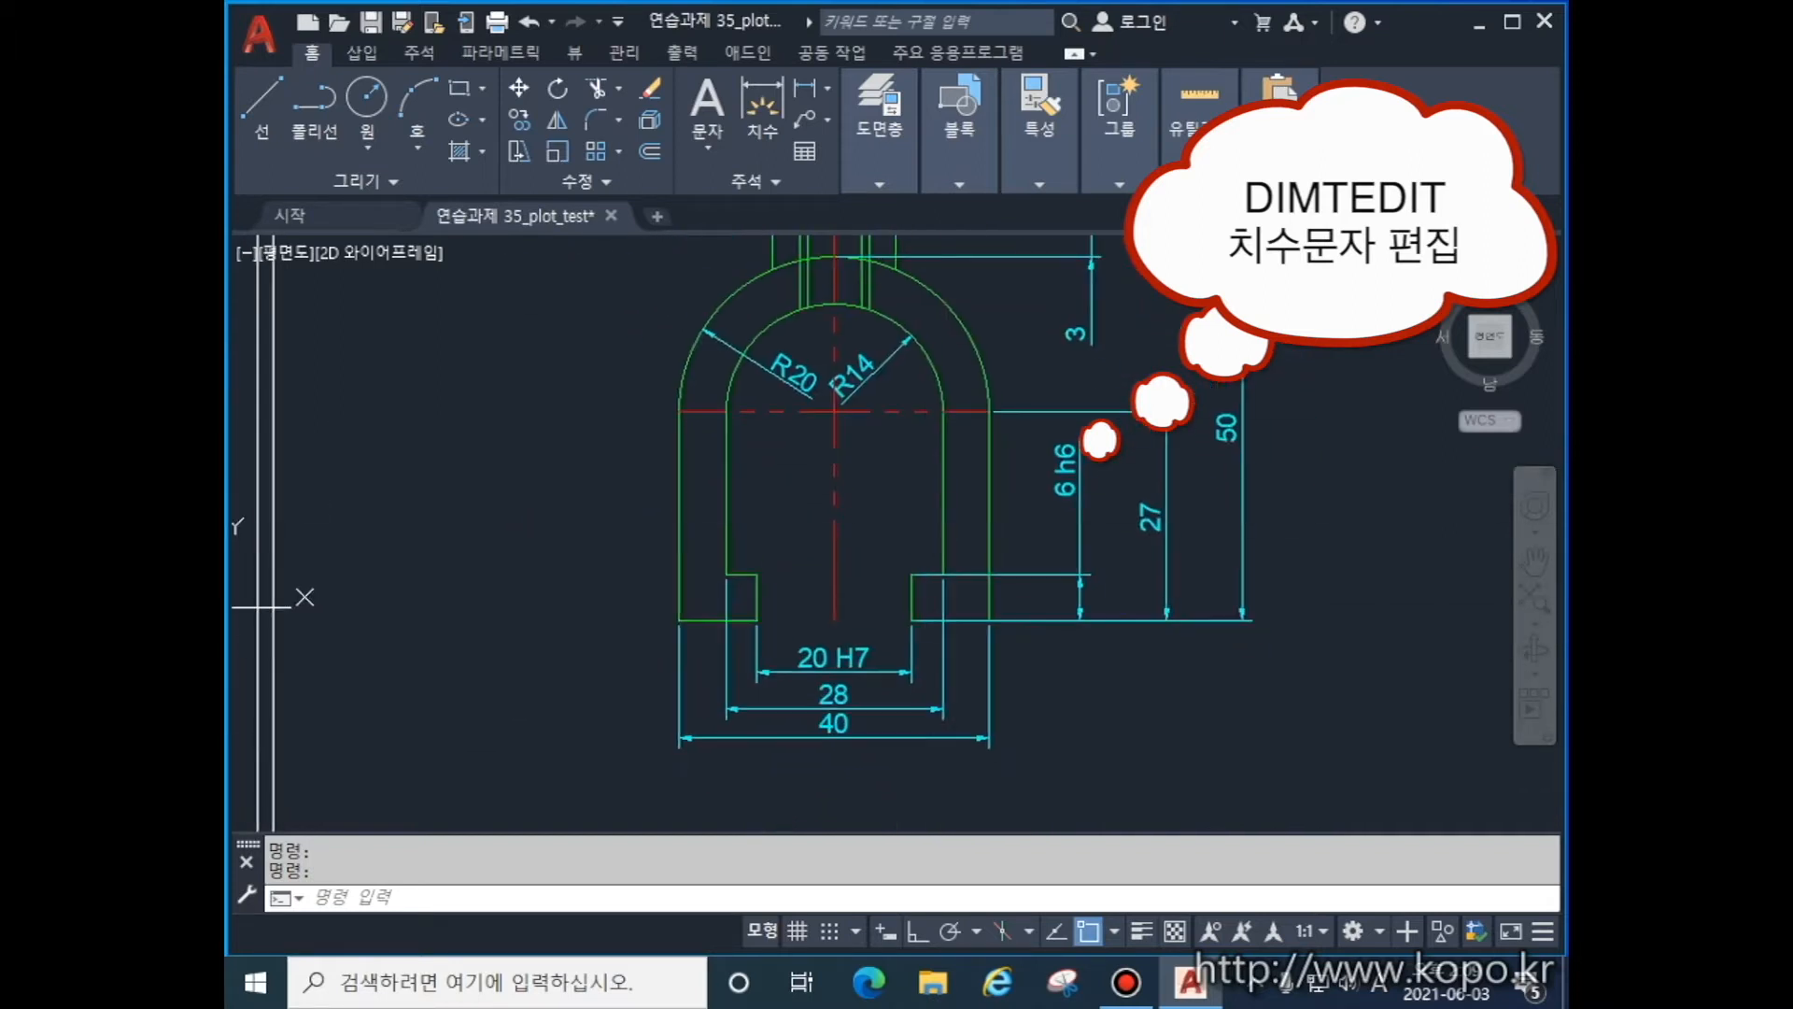
middle_click_drag(900, 500, 870, 646)
middle_click_drag(913, 445, 952, 673)
mouse_move(961, 569)
middle_mouse_down()
mouse_move(1016, 789)
mouse_move(1031, 771)
middle_mouse_up()
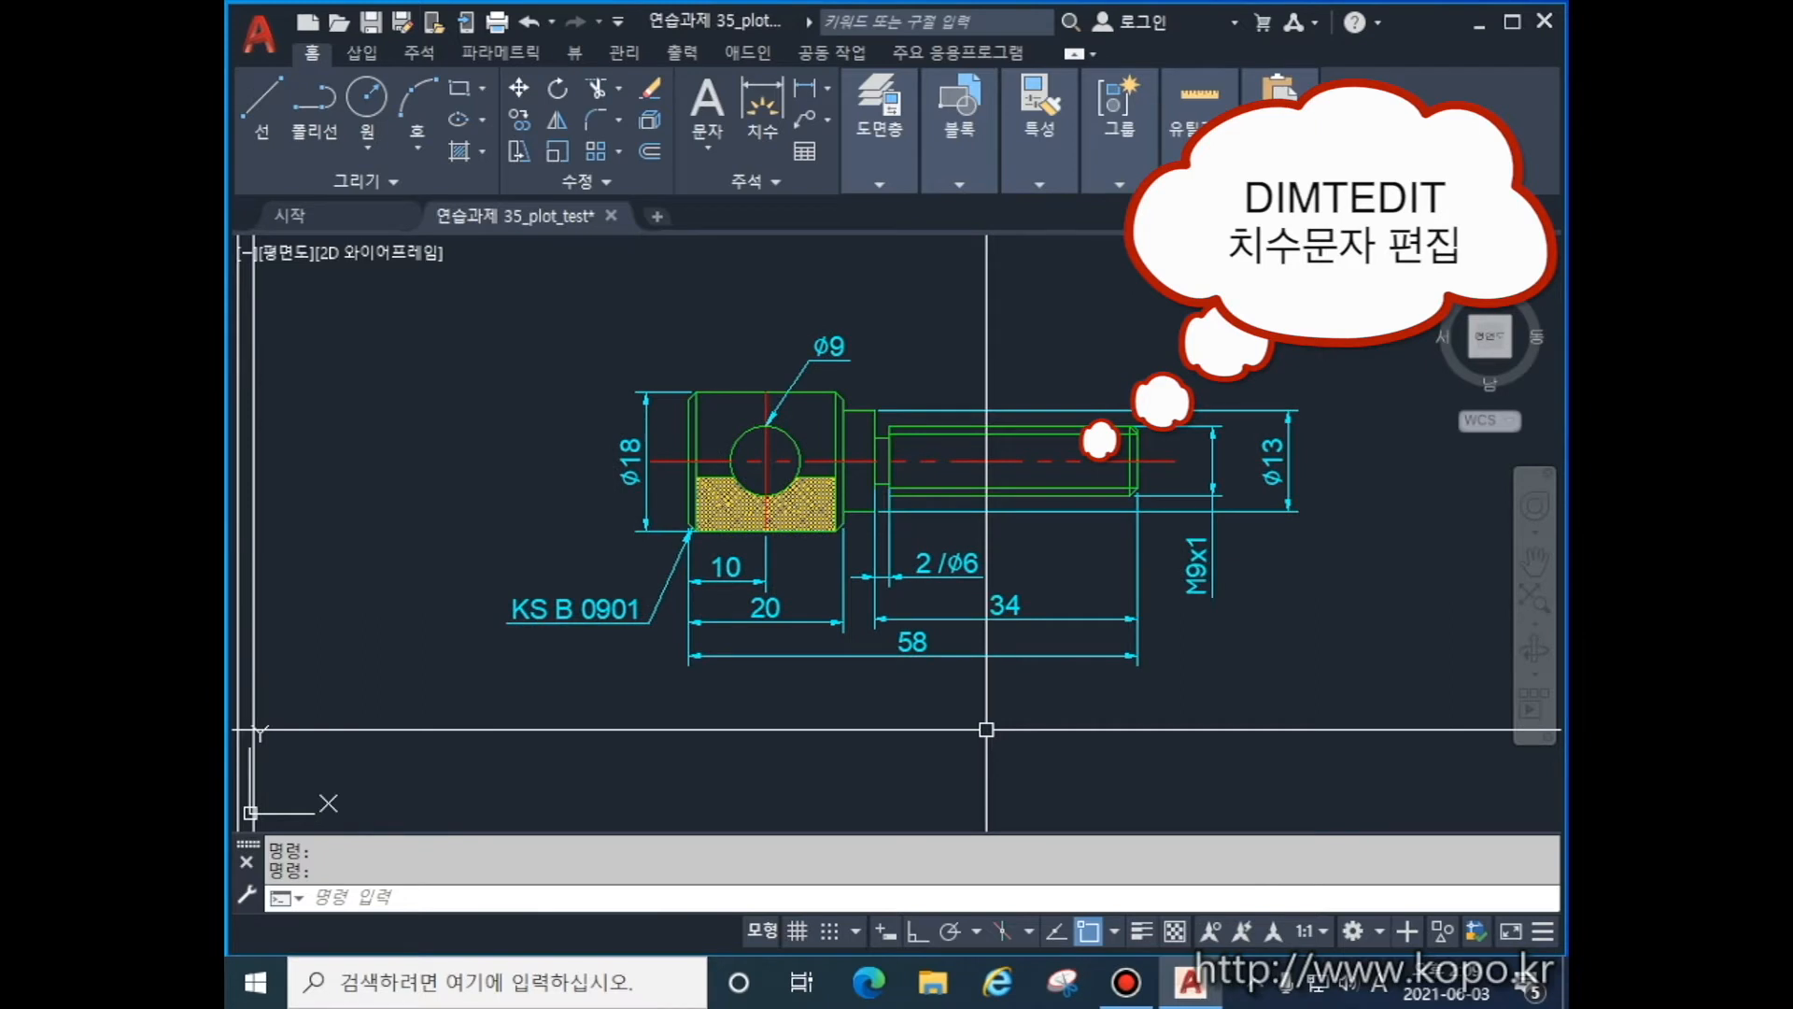
type("DIMTedi")
key("Return")
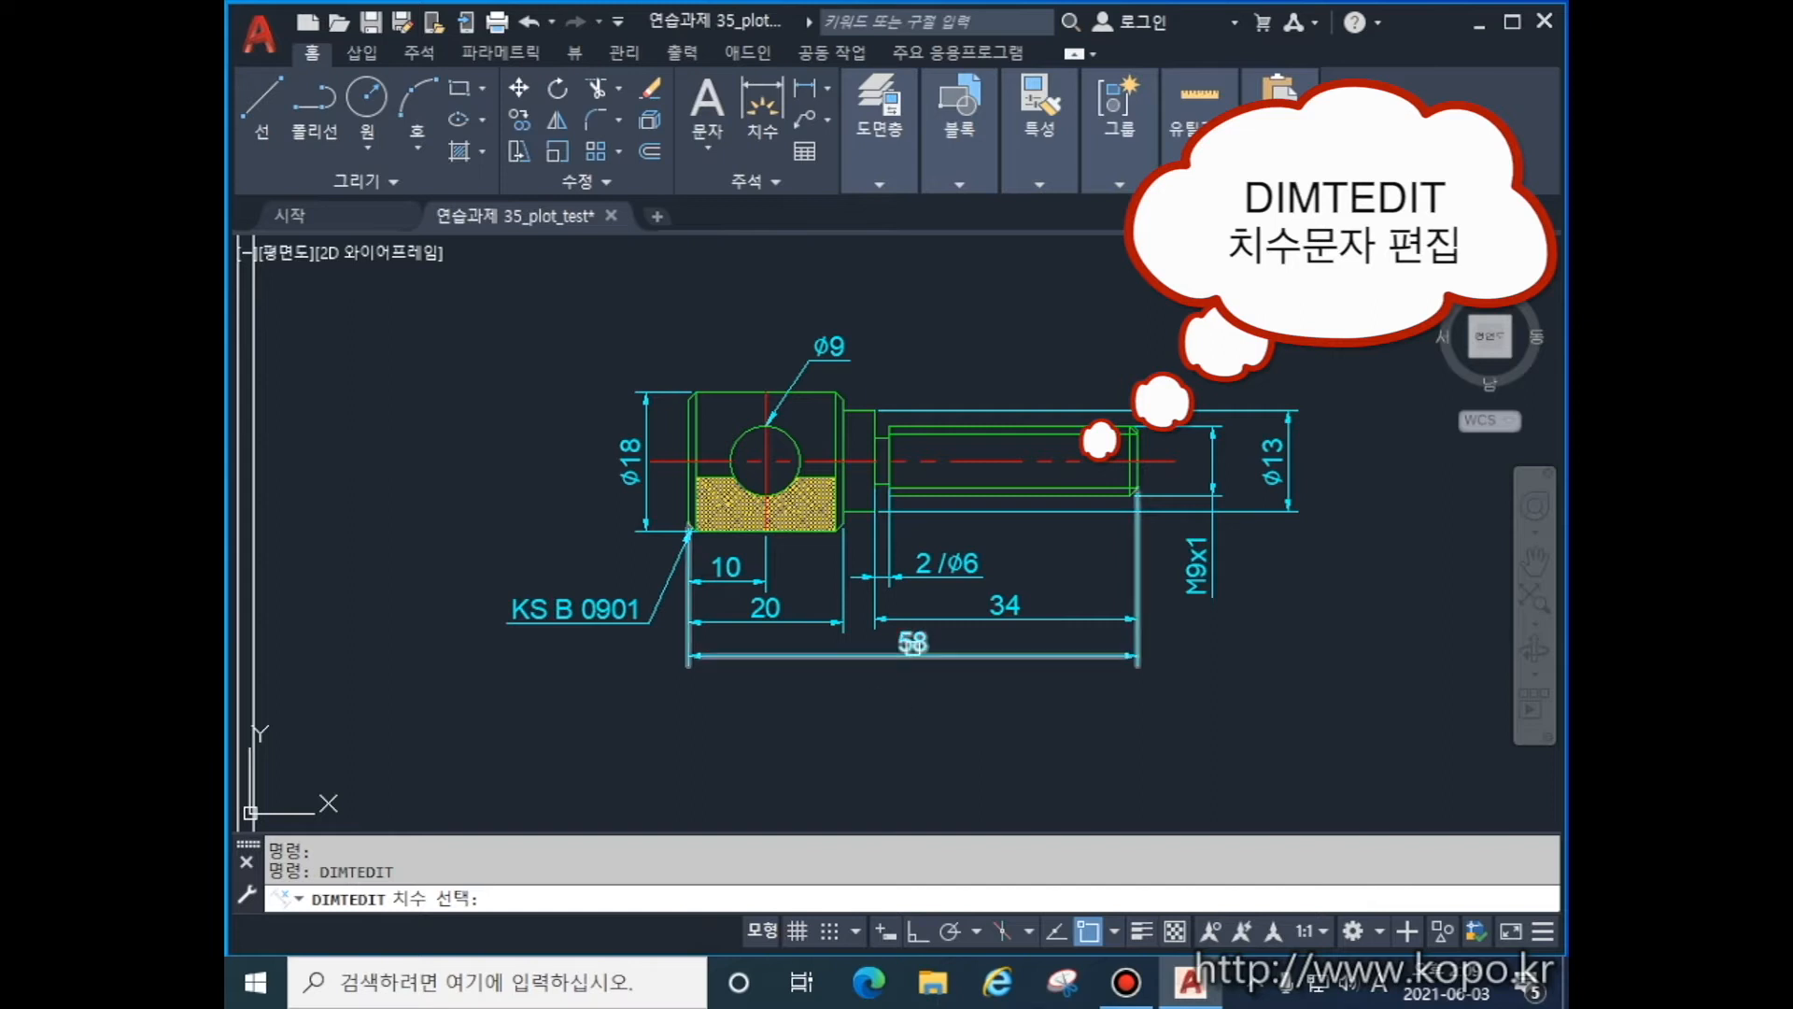
left_click(914, 643)
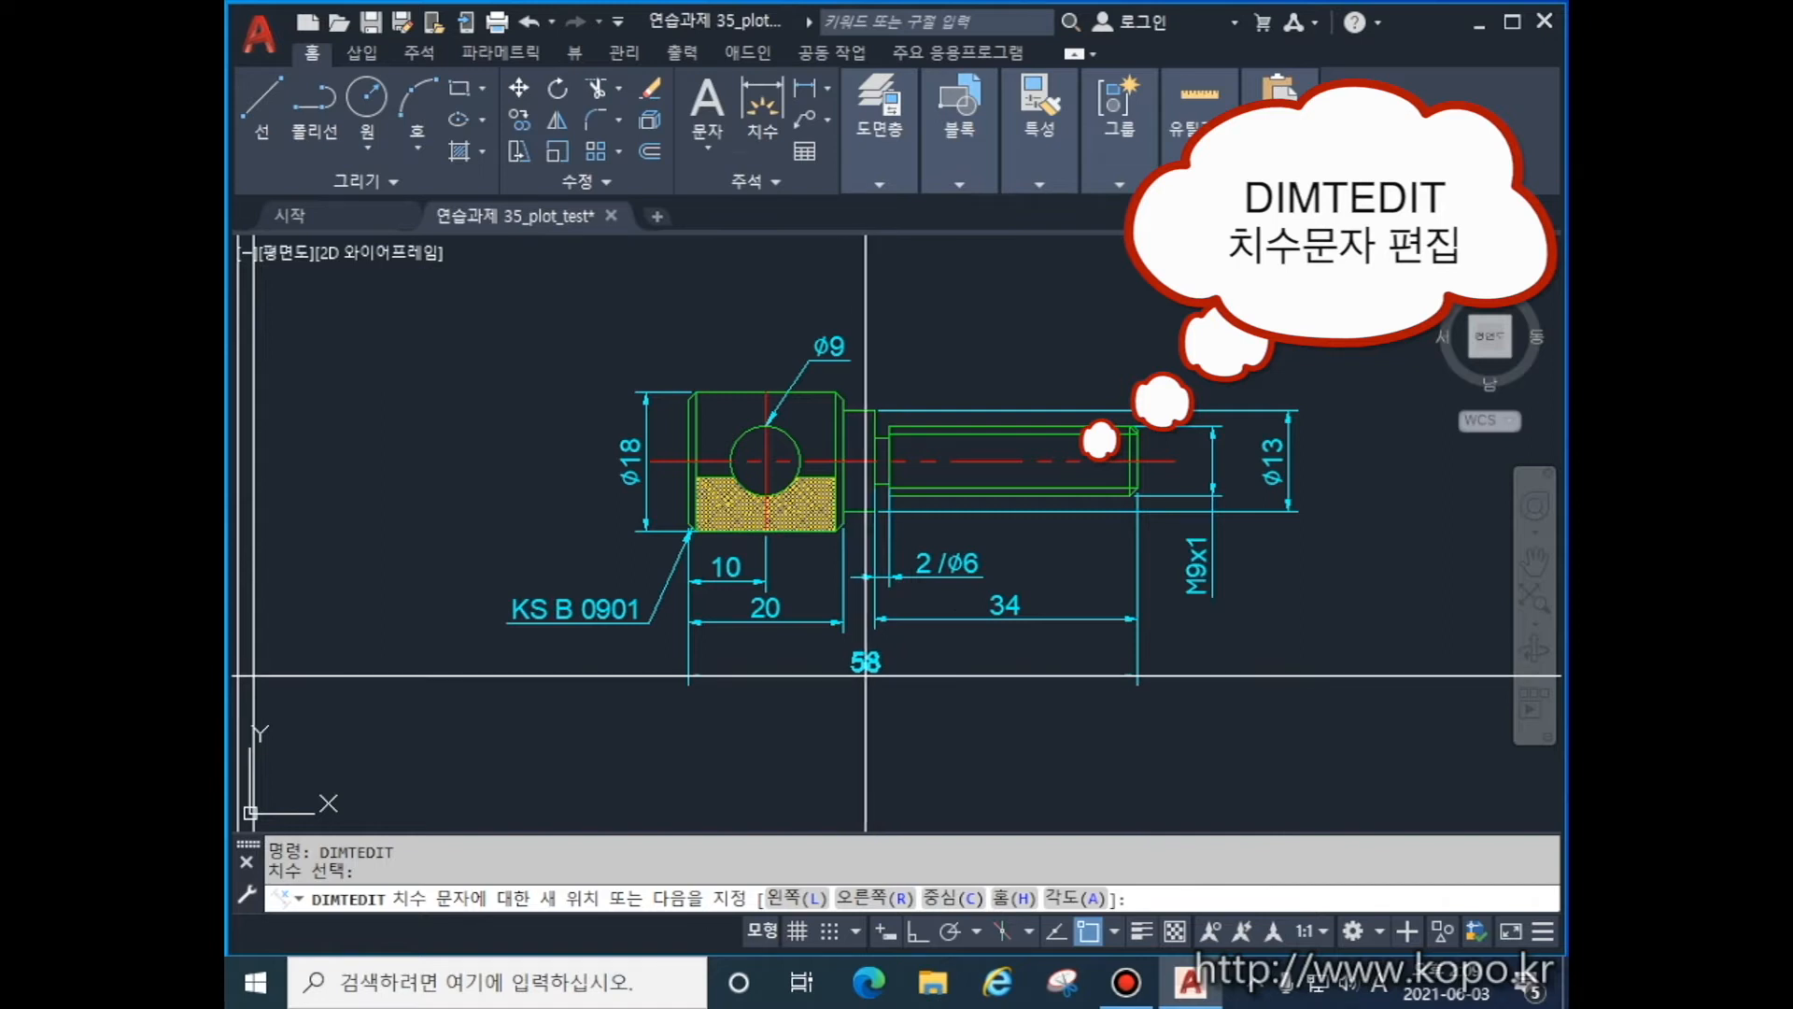
left_click(865, 675)
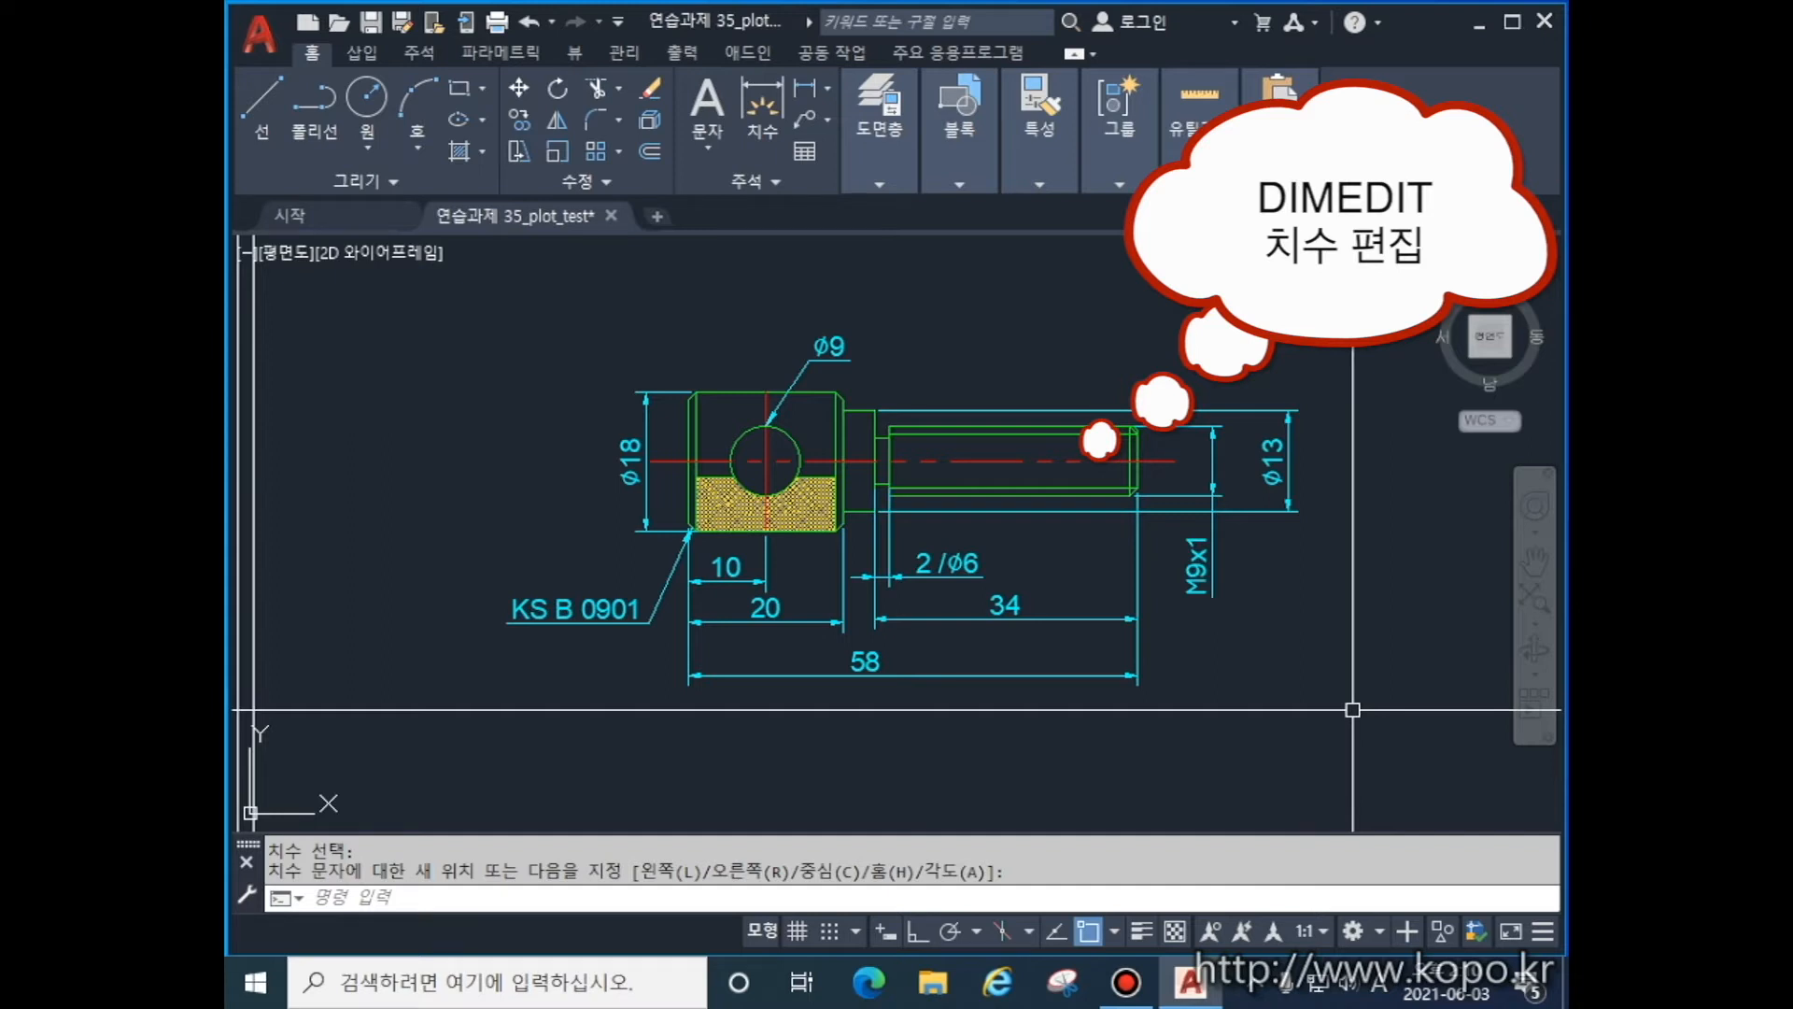
- Rotate the text of the 20 H7 dimension below the U-shaped part to 45 degrees using DIMEDIT
mouse_move(1293, 732)
middle_mouse_down()
mouse_move(1172, 524)
mouse_move(1159, 425)
middle_mouse_up()
middle_click_drag(1107, 677, 1129, 402)
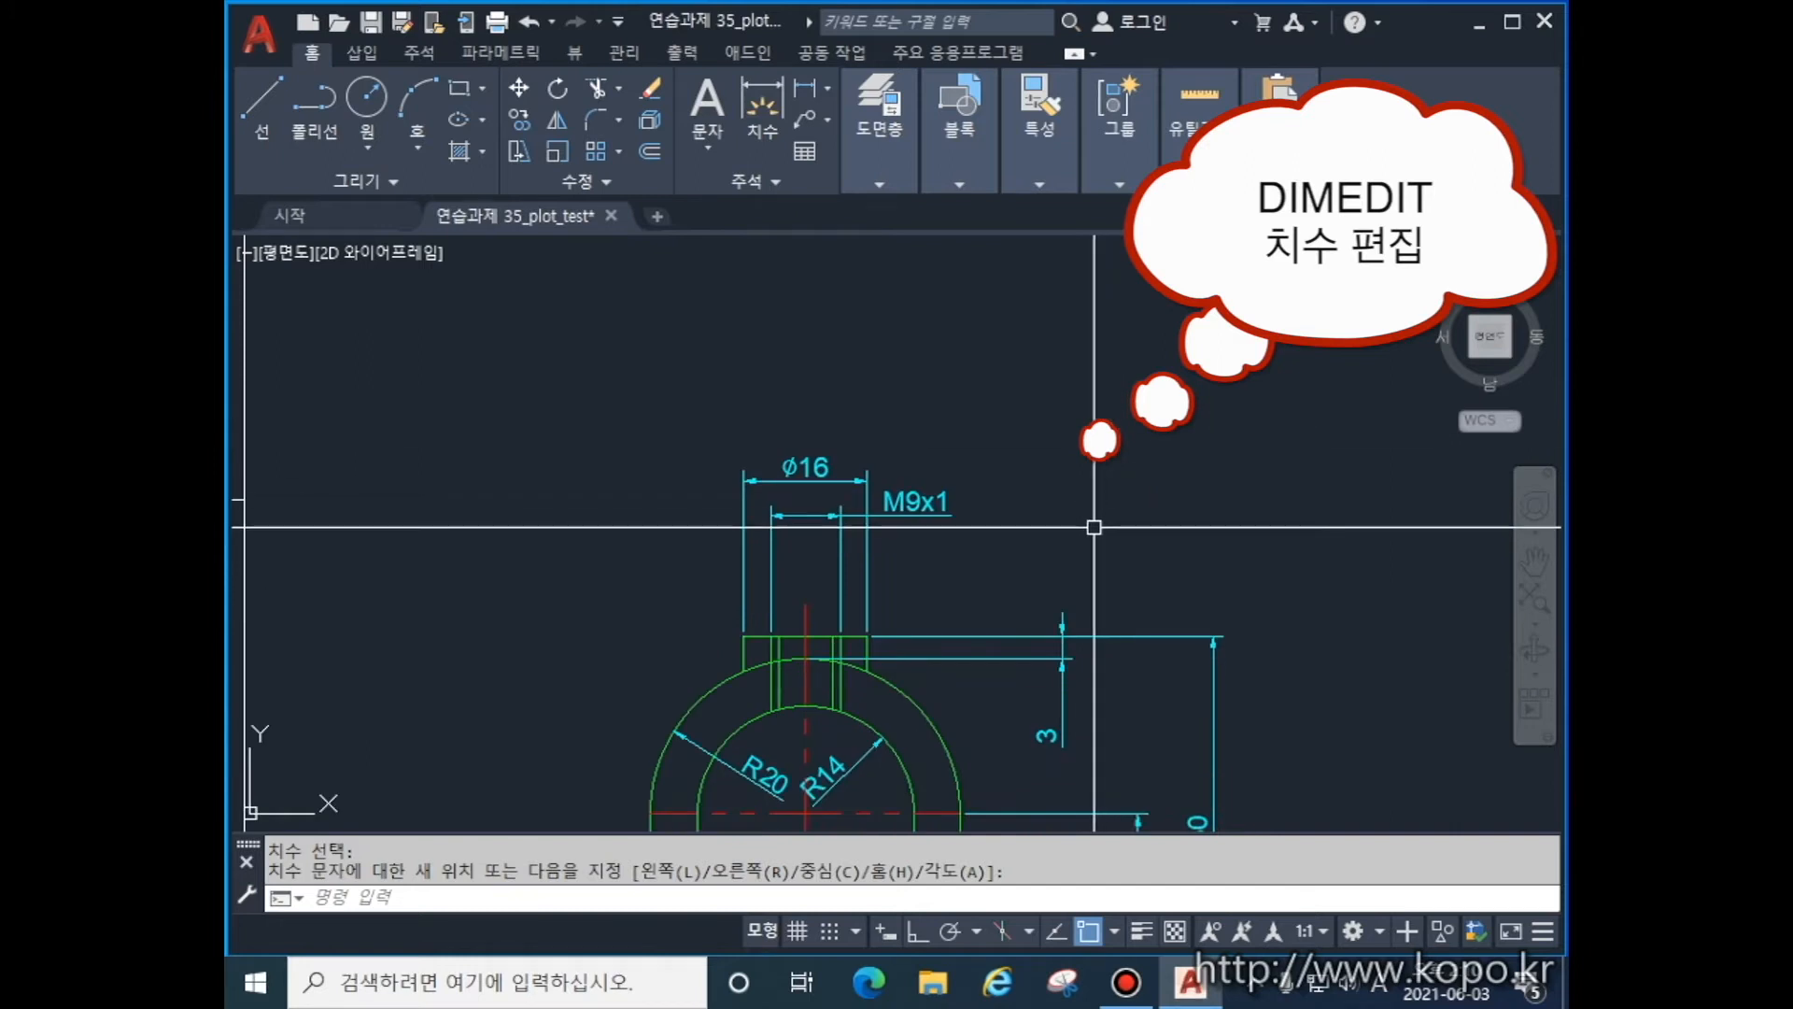
middle_click_drag(1110, 543, 1093, 308)
middle_click_drag(1037, 552, 1130, 356)
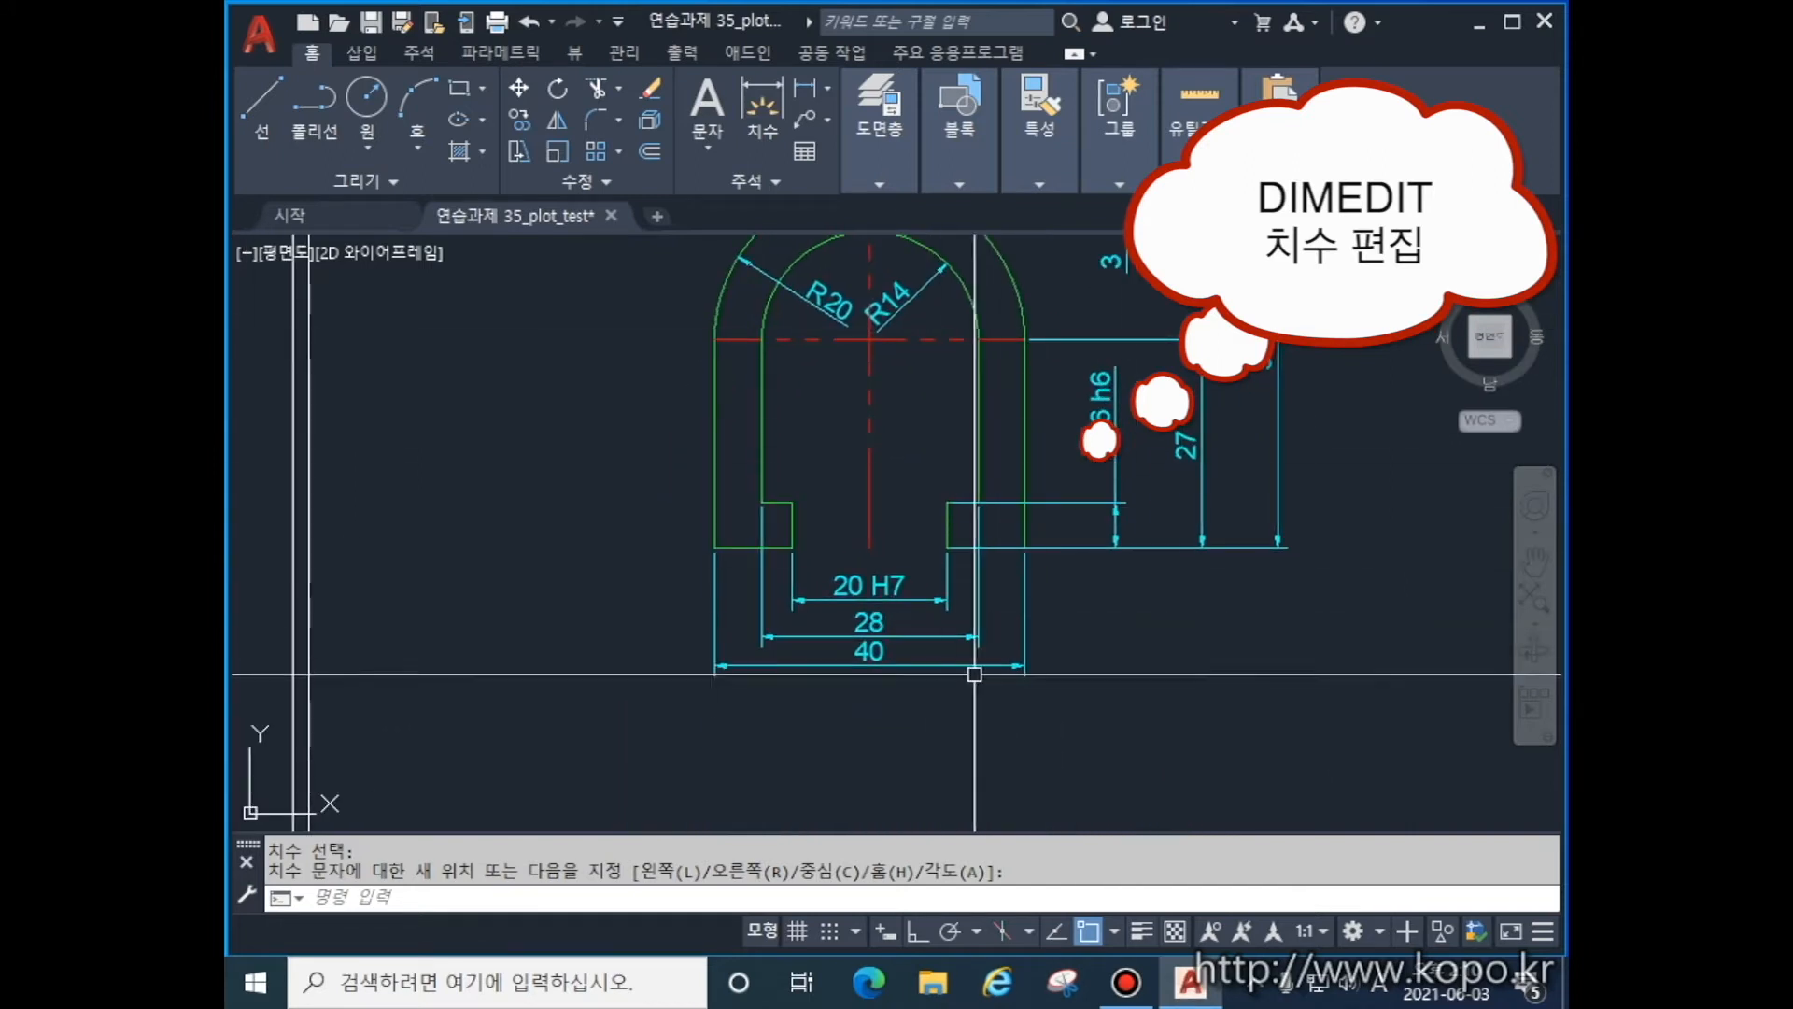
scroll(921, 660, "up", 2)
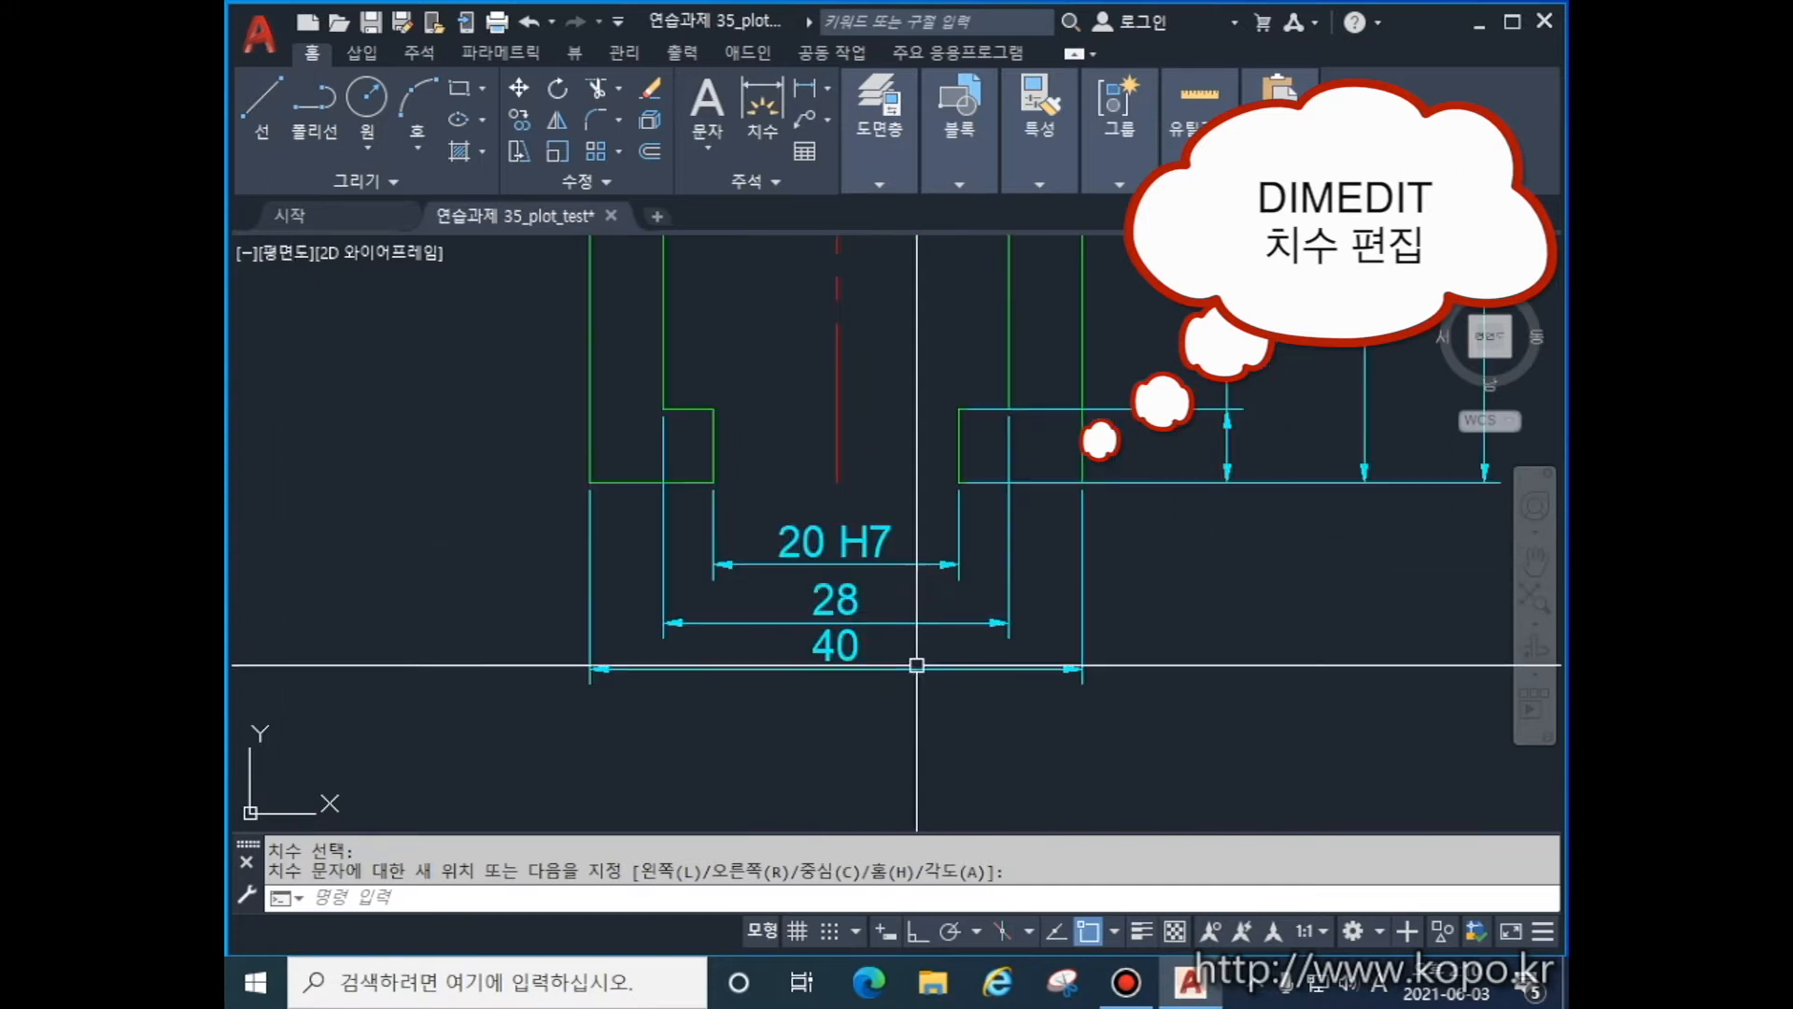
middle_click_drag(878, 589, 921, 533)
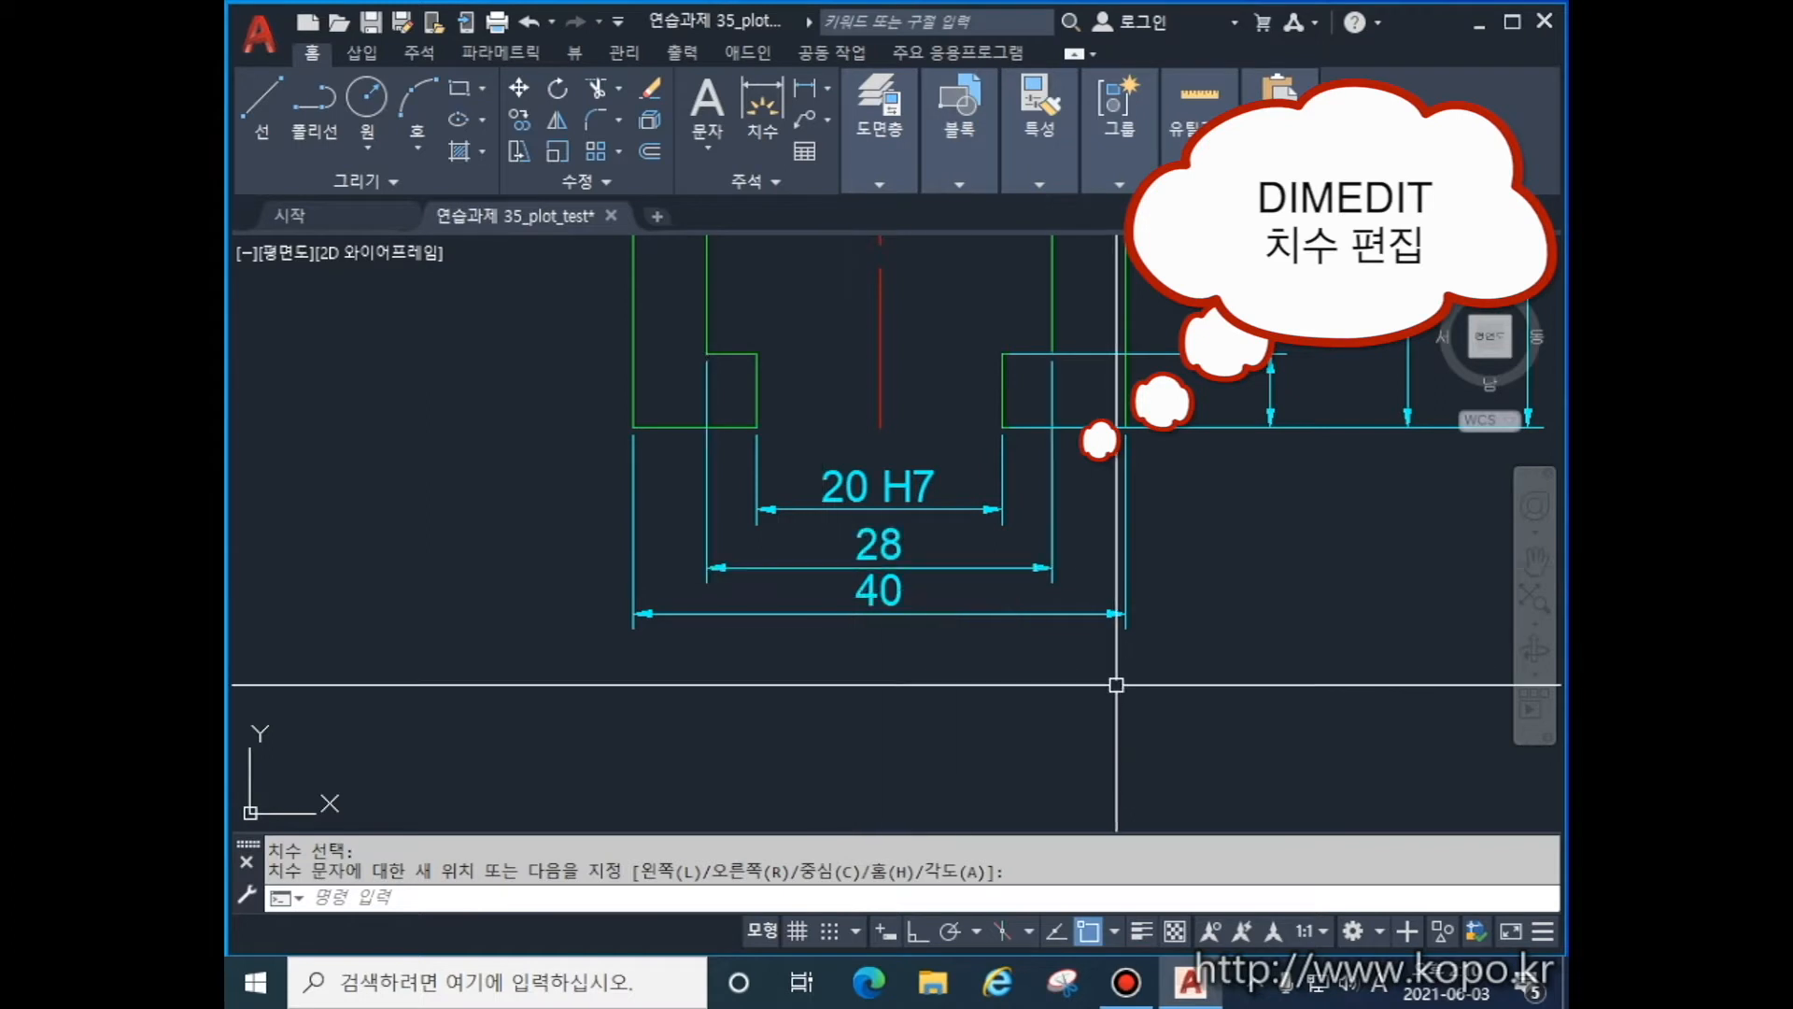
type("dime")
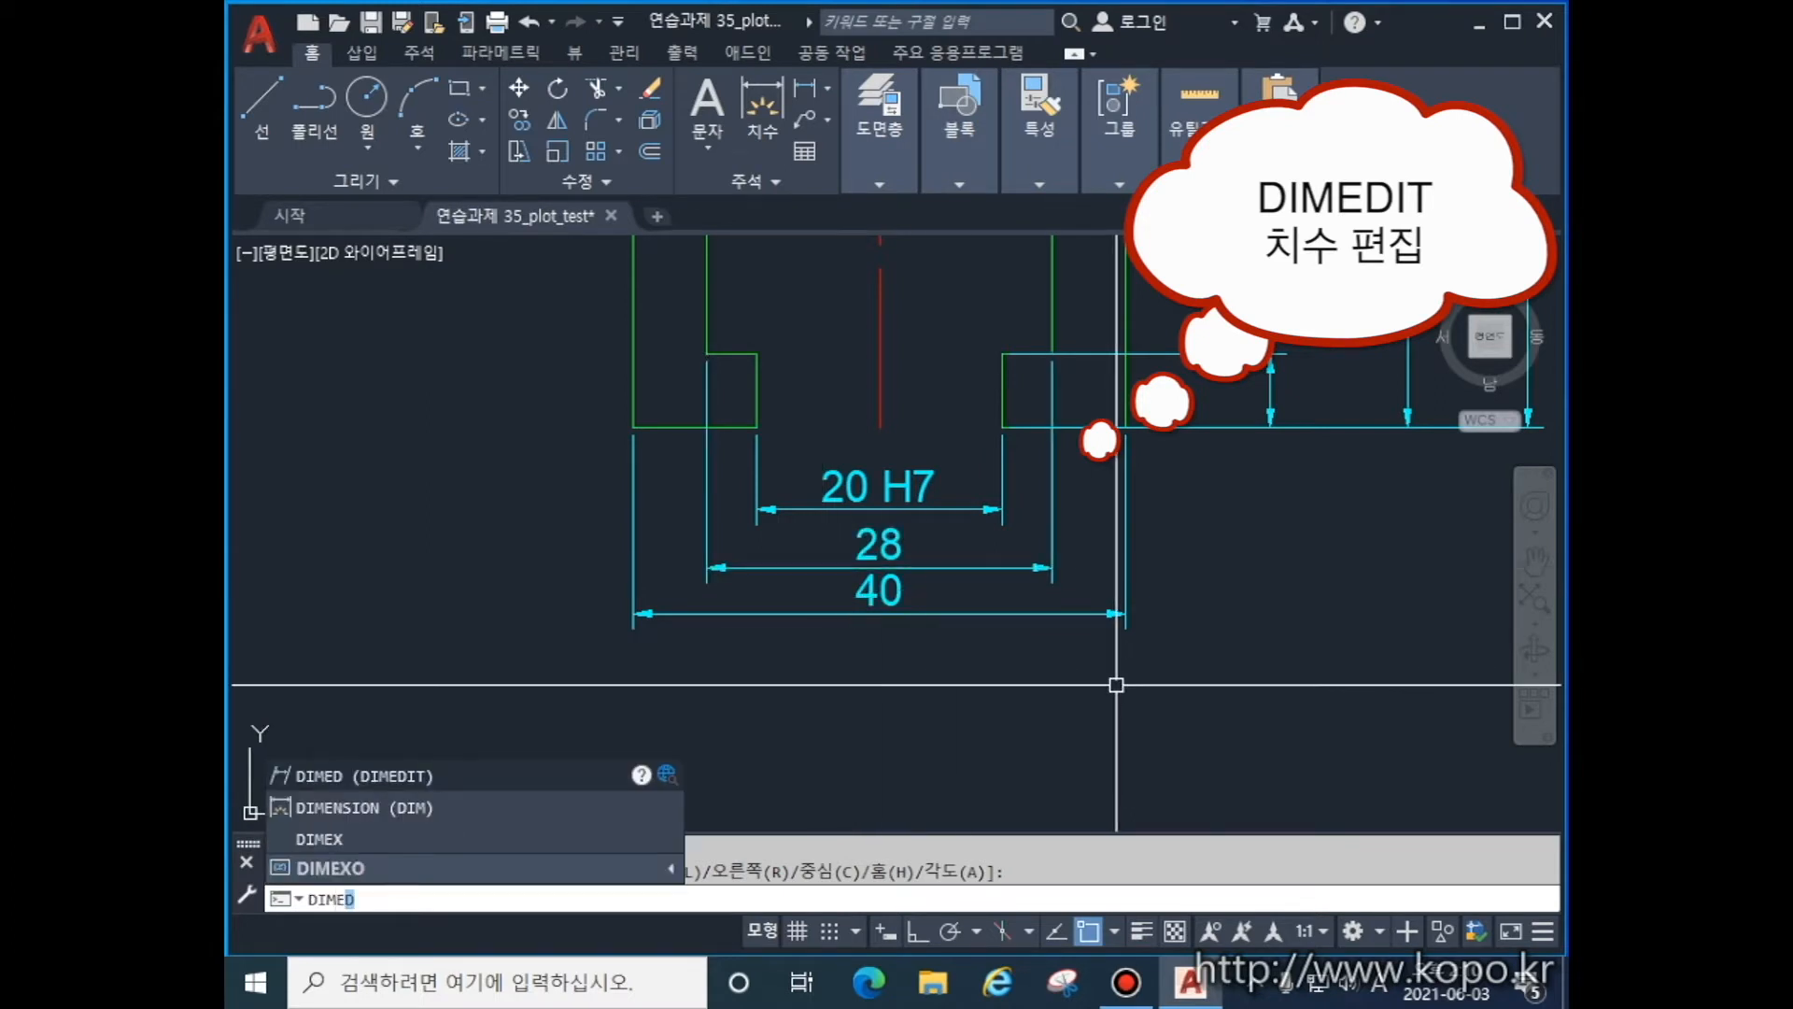
type("d")
key("Return")
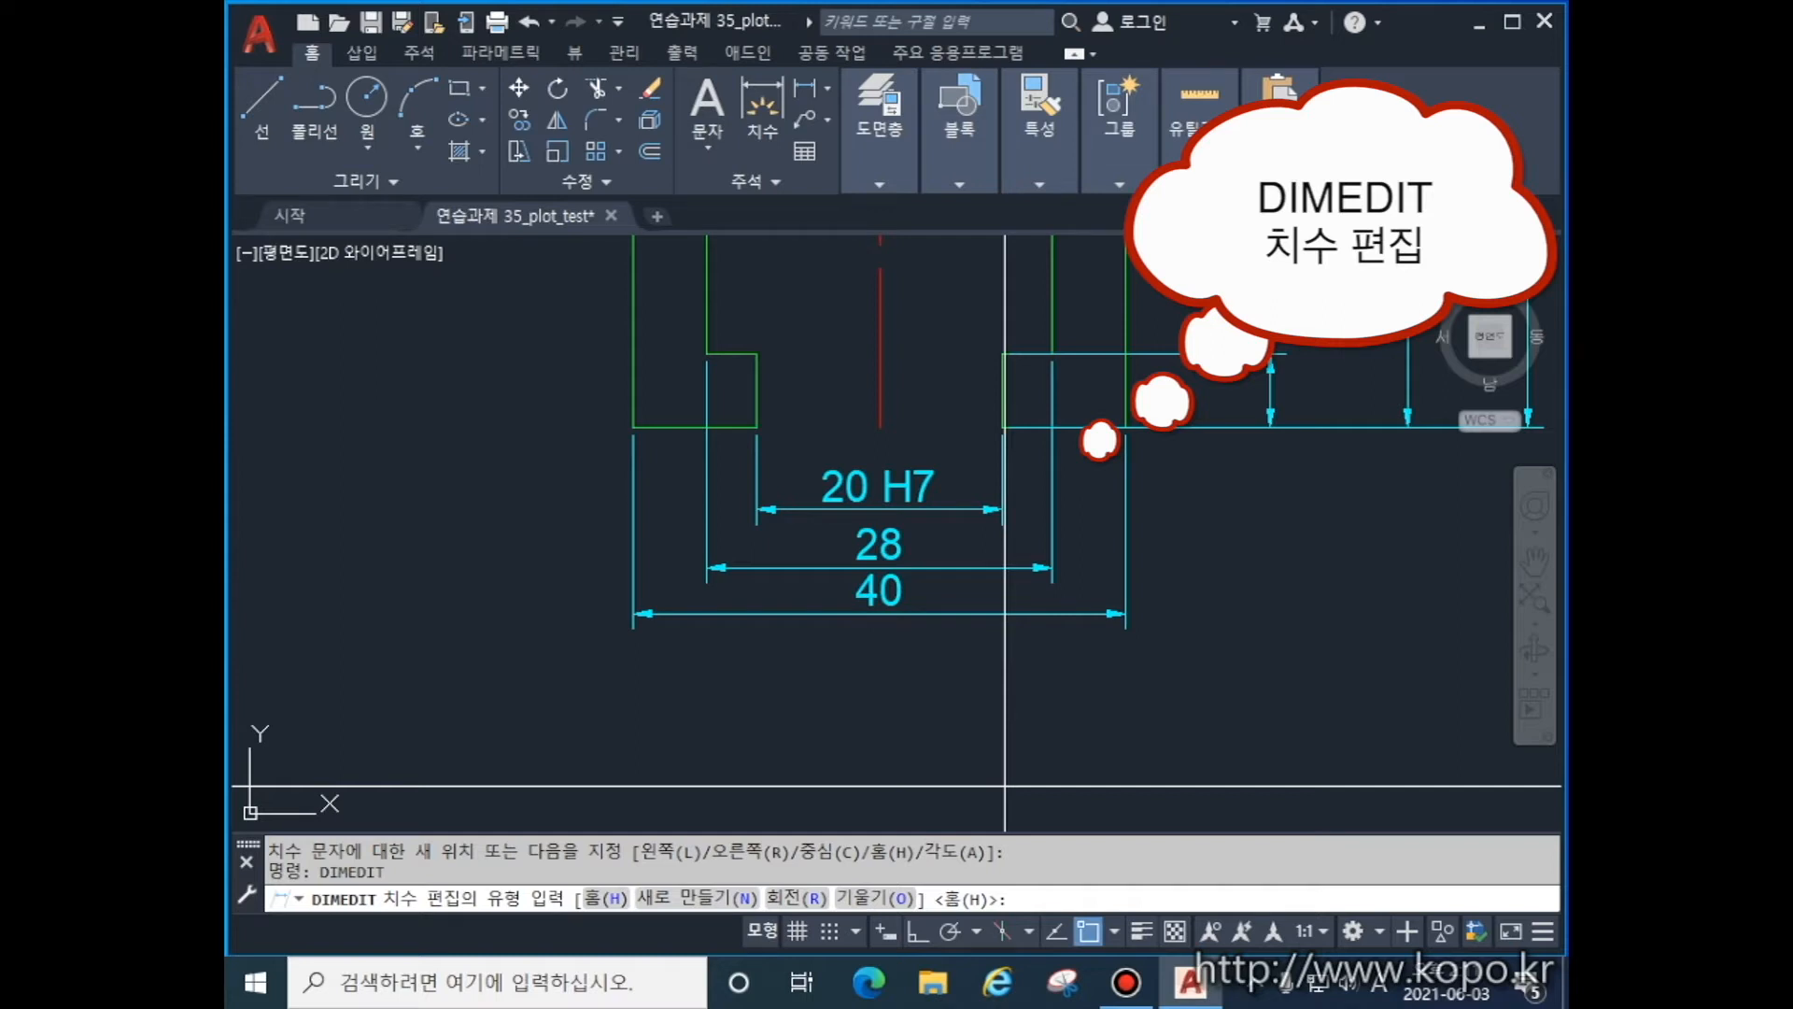
type("r")
key("Return")
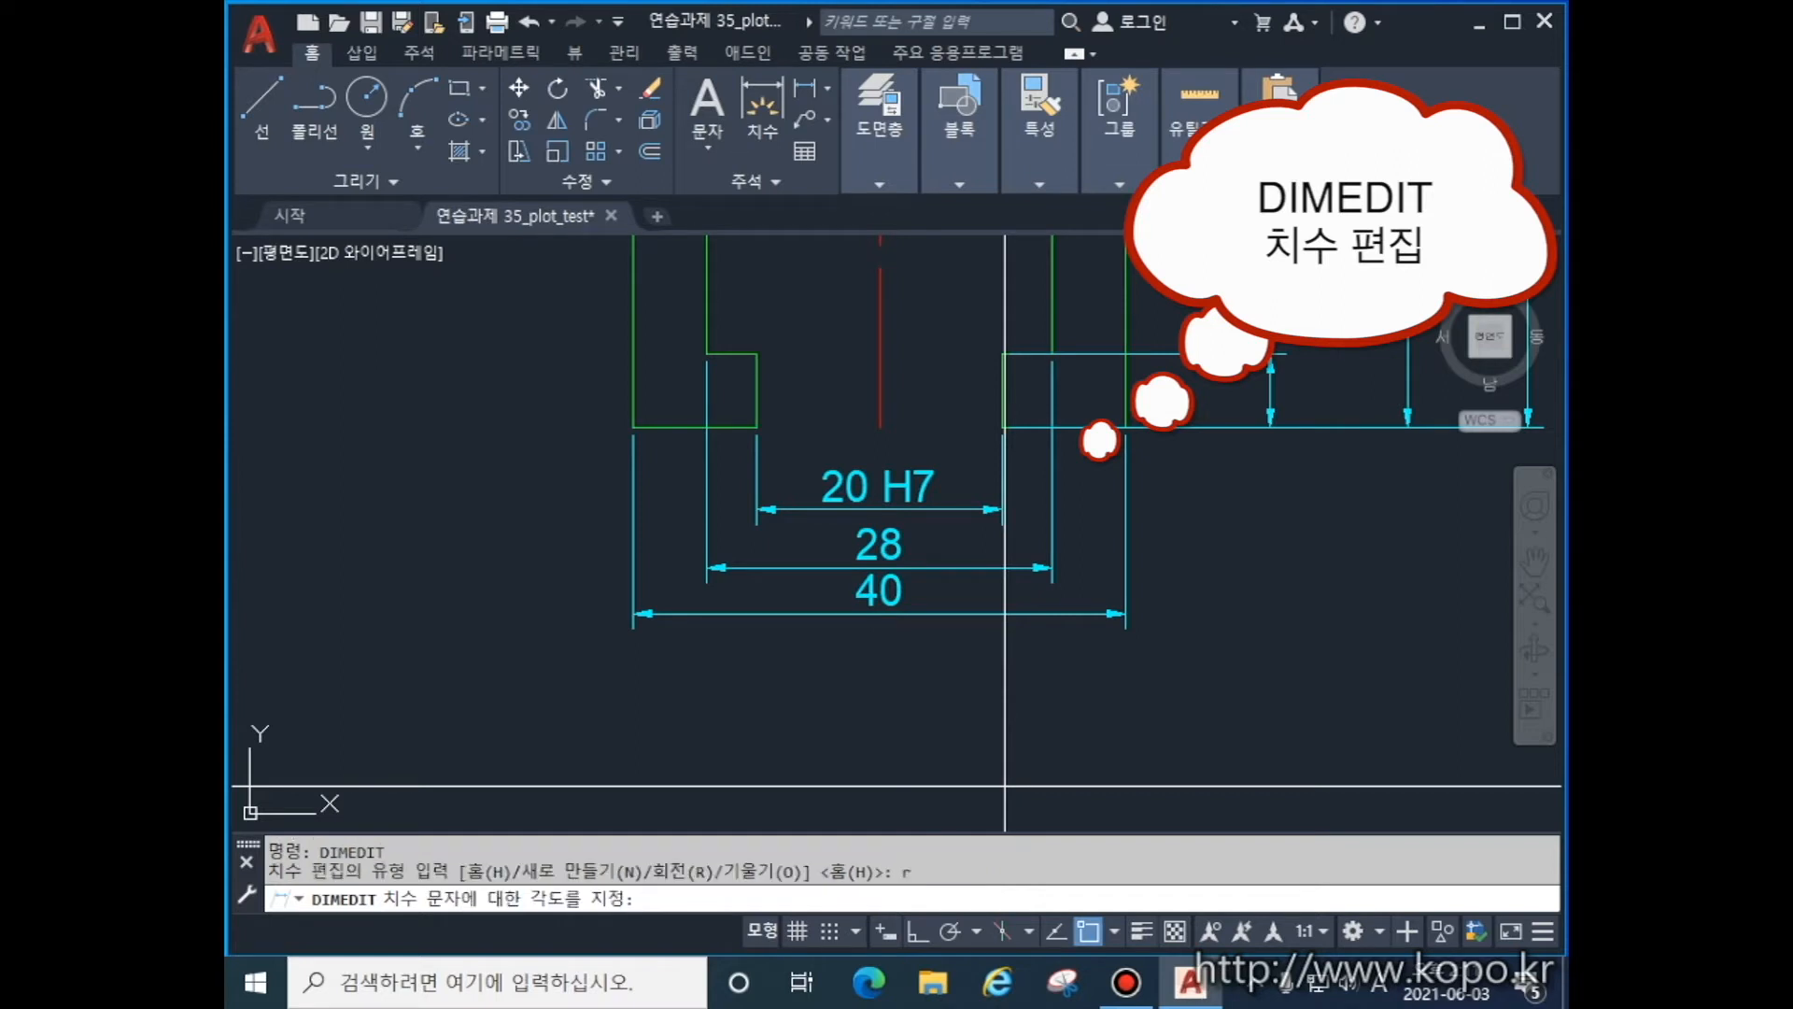
type("45")
key("Return")
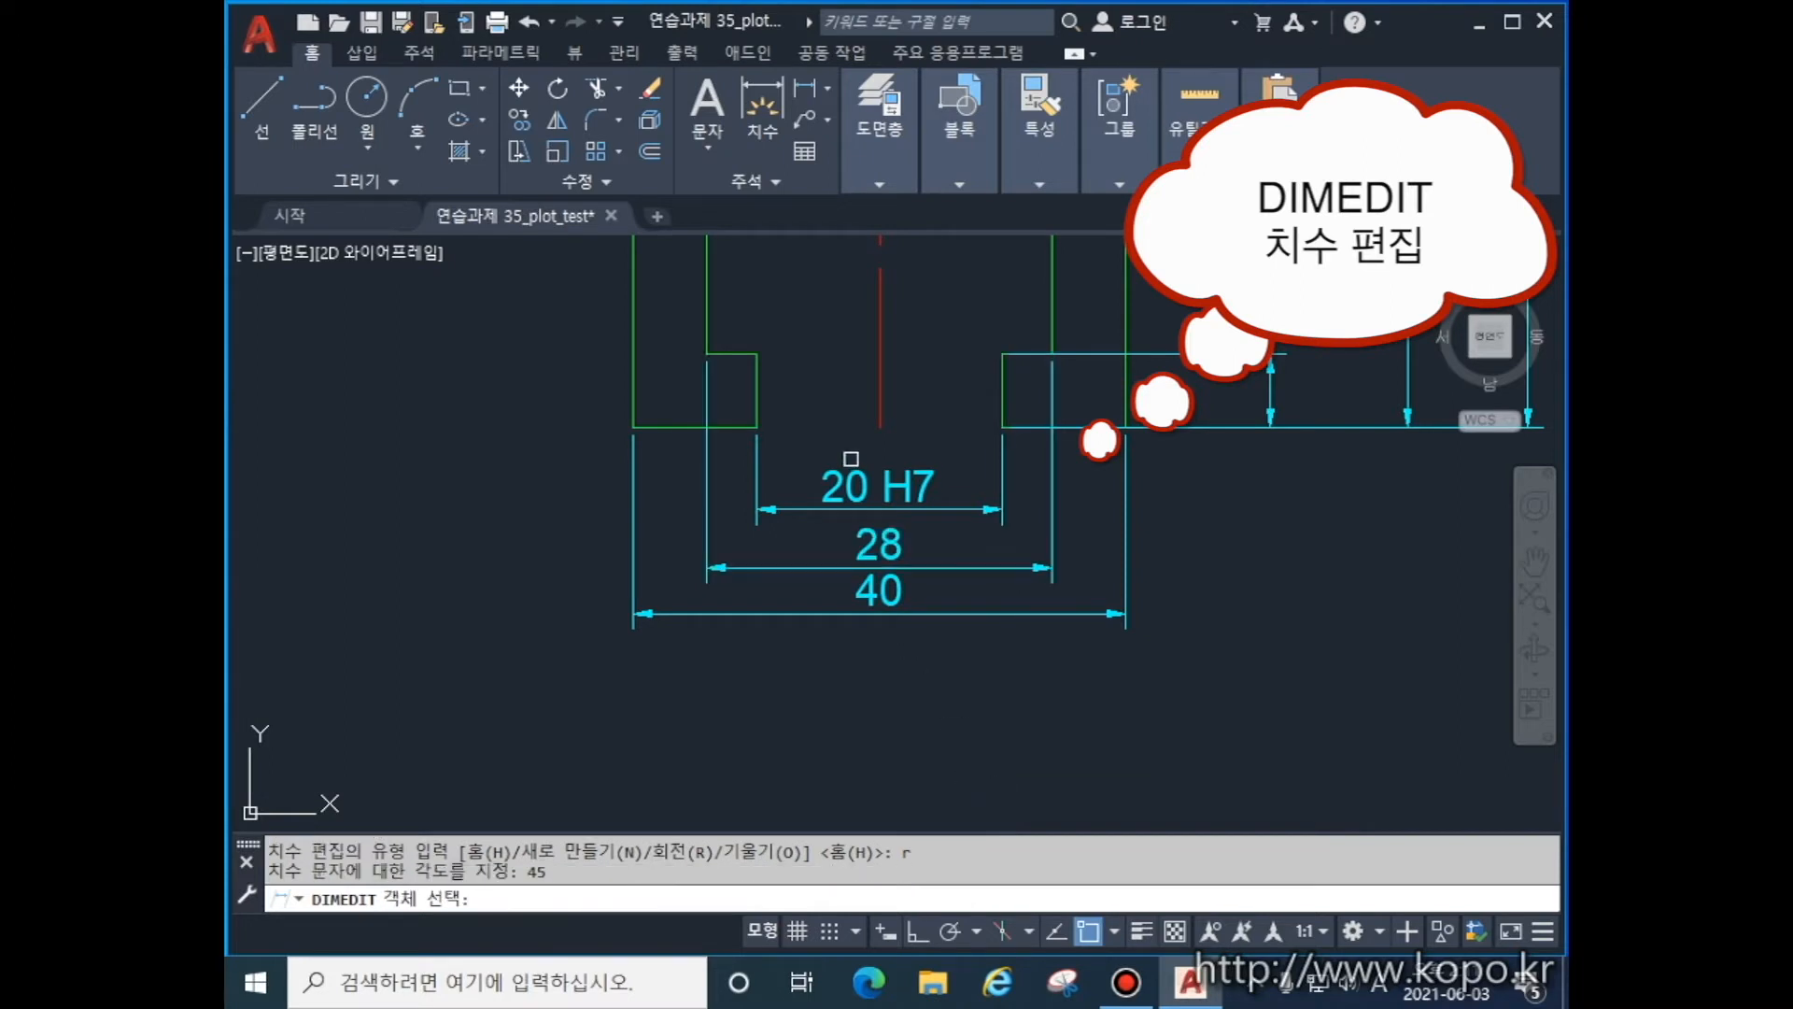
left_click(838, 487)
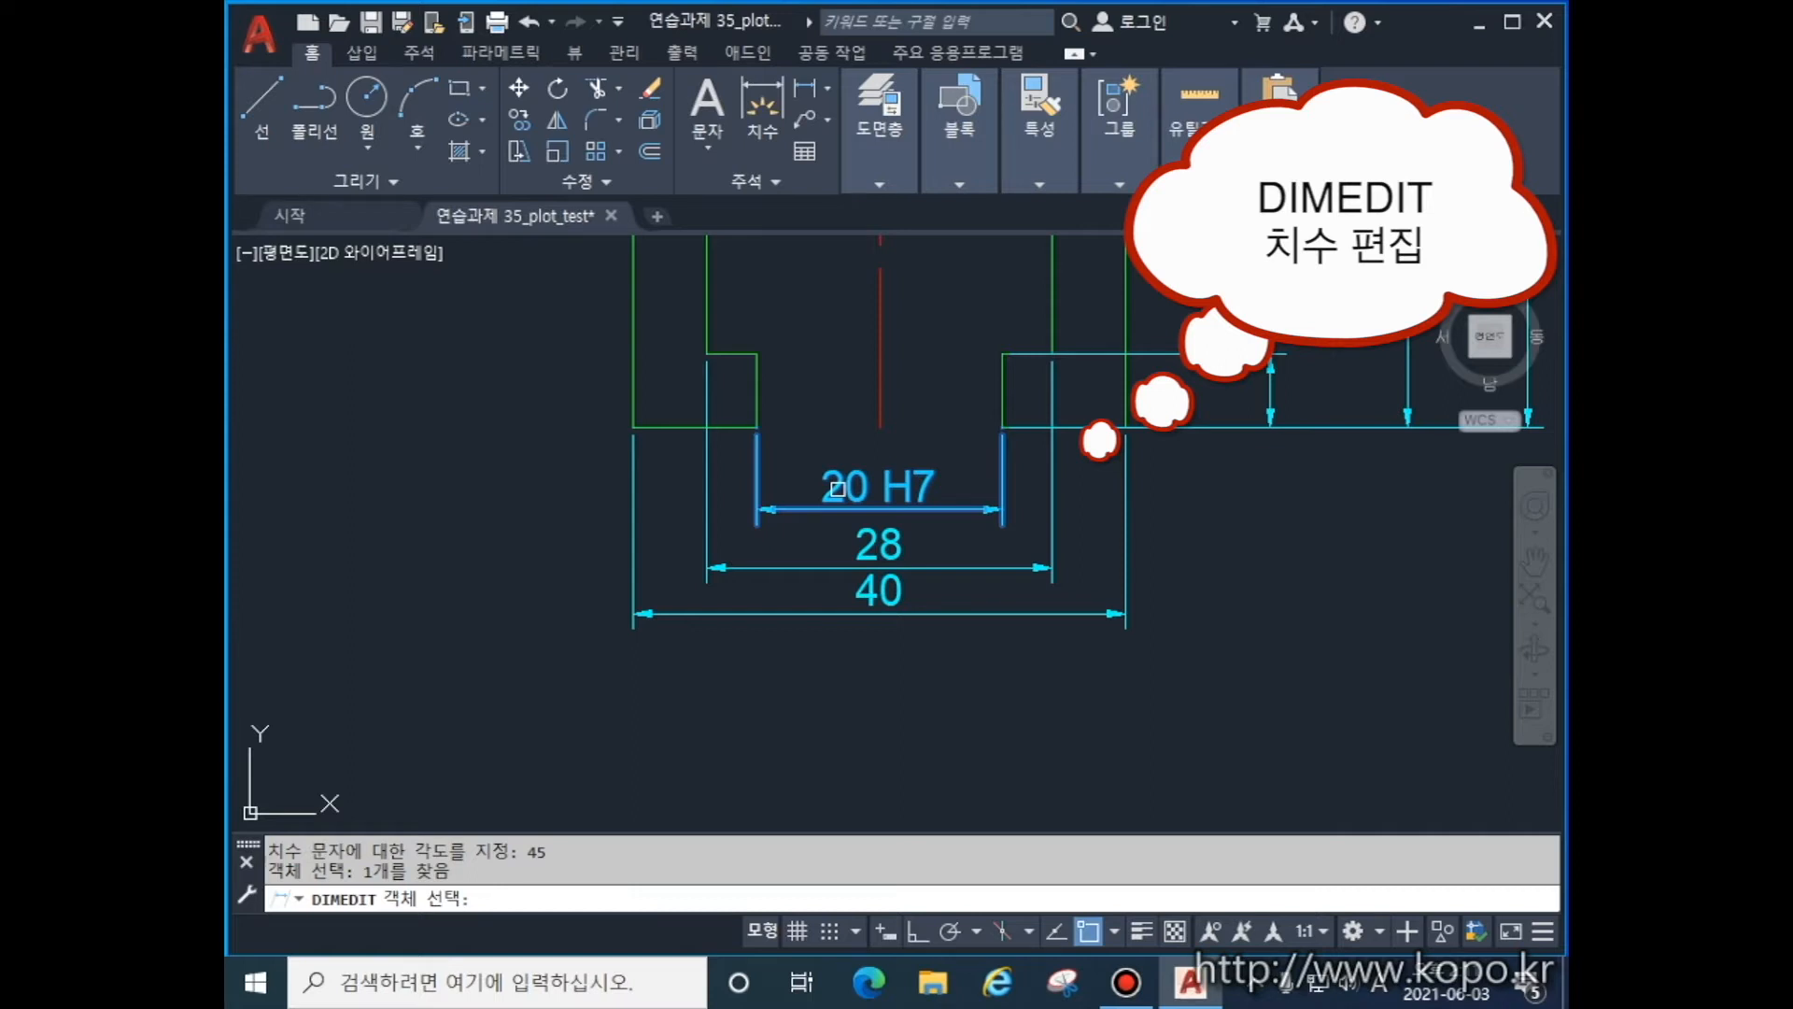
key("Return")
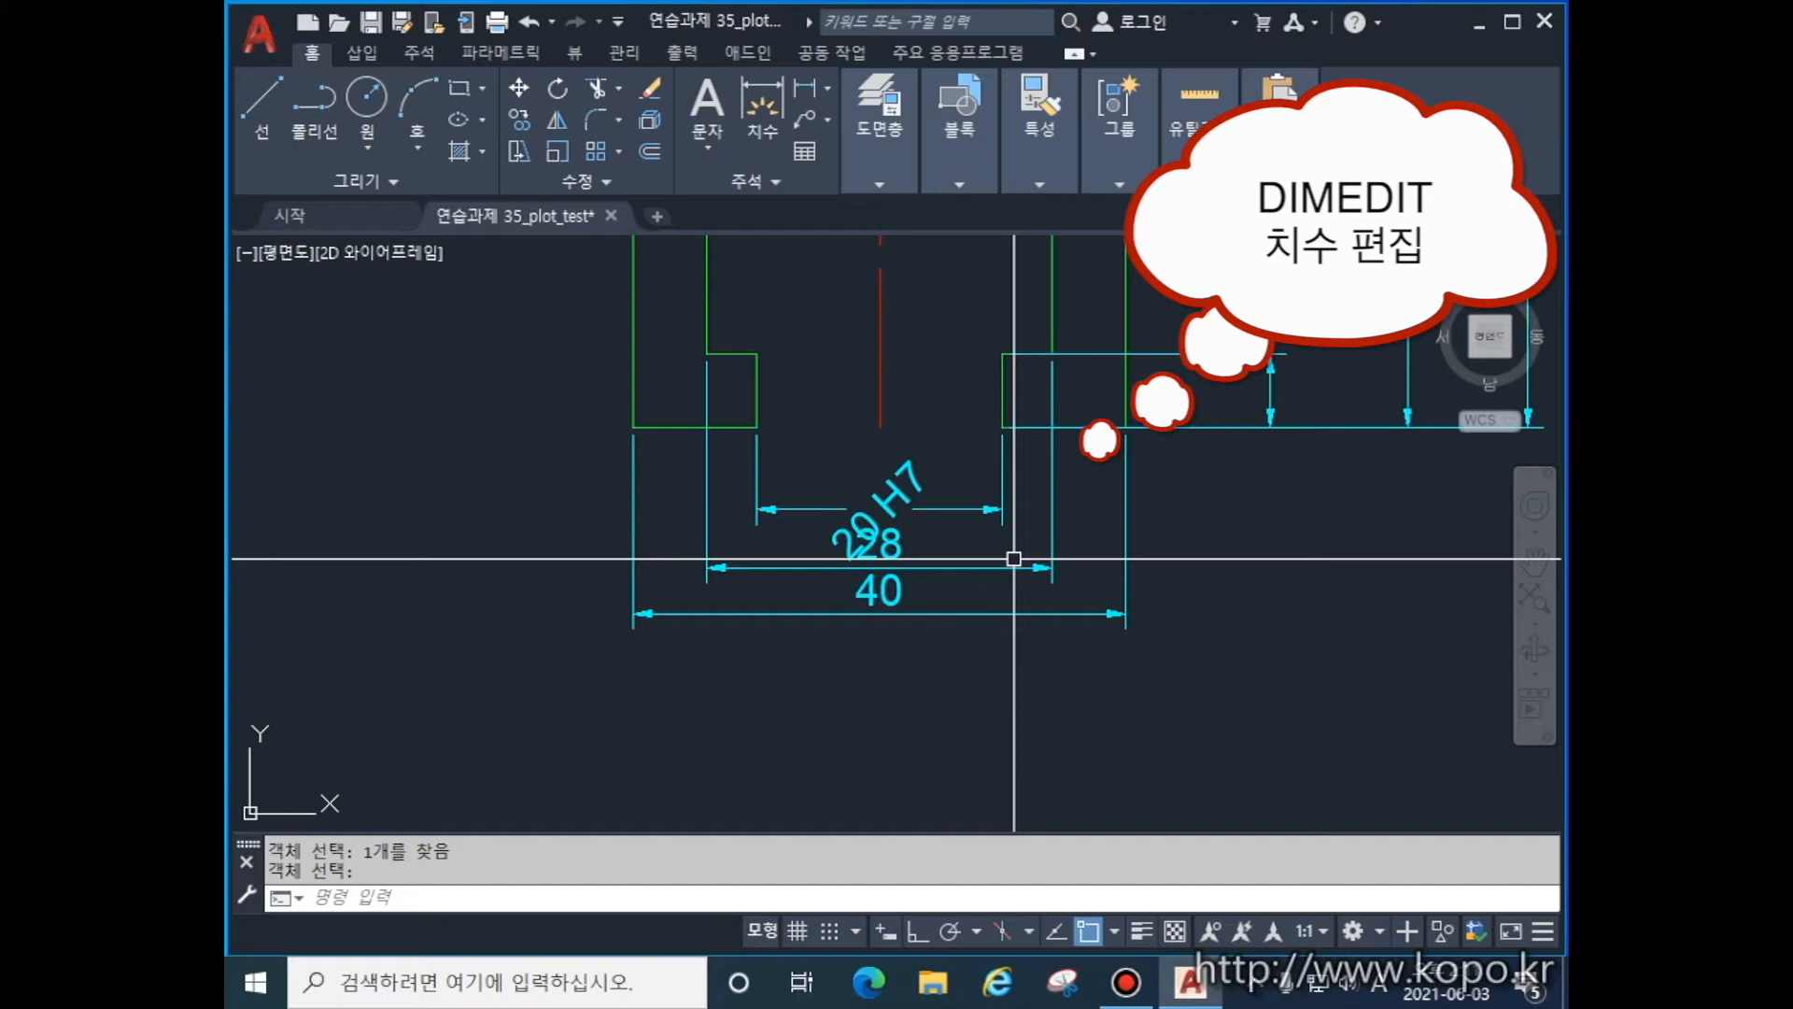
- Shift the rotated 20 H7 dimension text to the left and slightly upward with DIMTEDIT
type("DIMTEDIT")
key("Return")
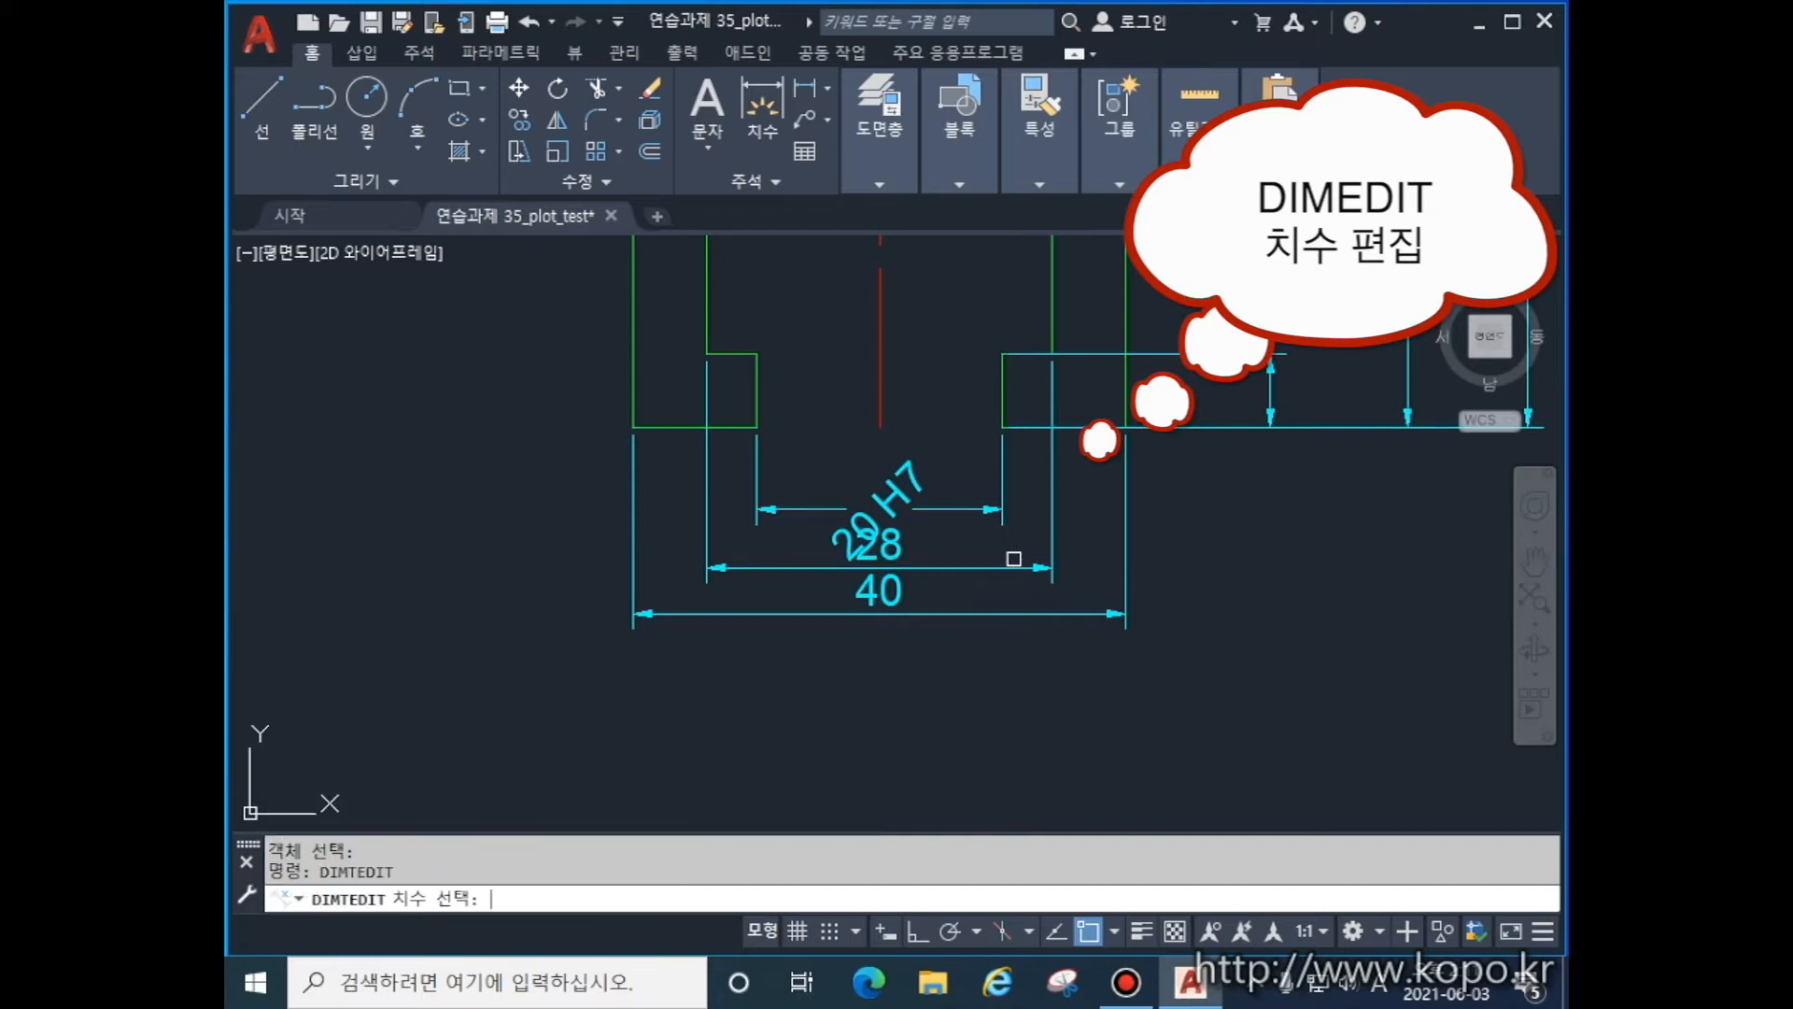
left_click(892, 500)
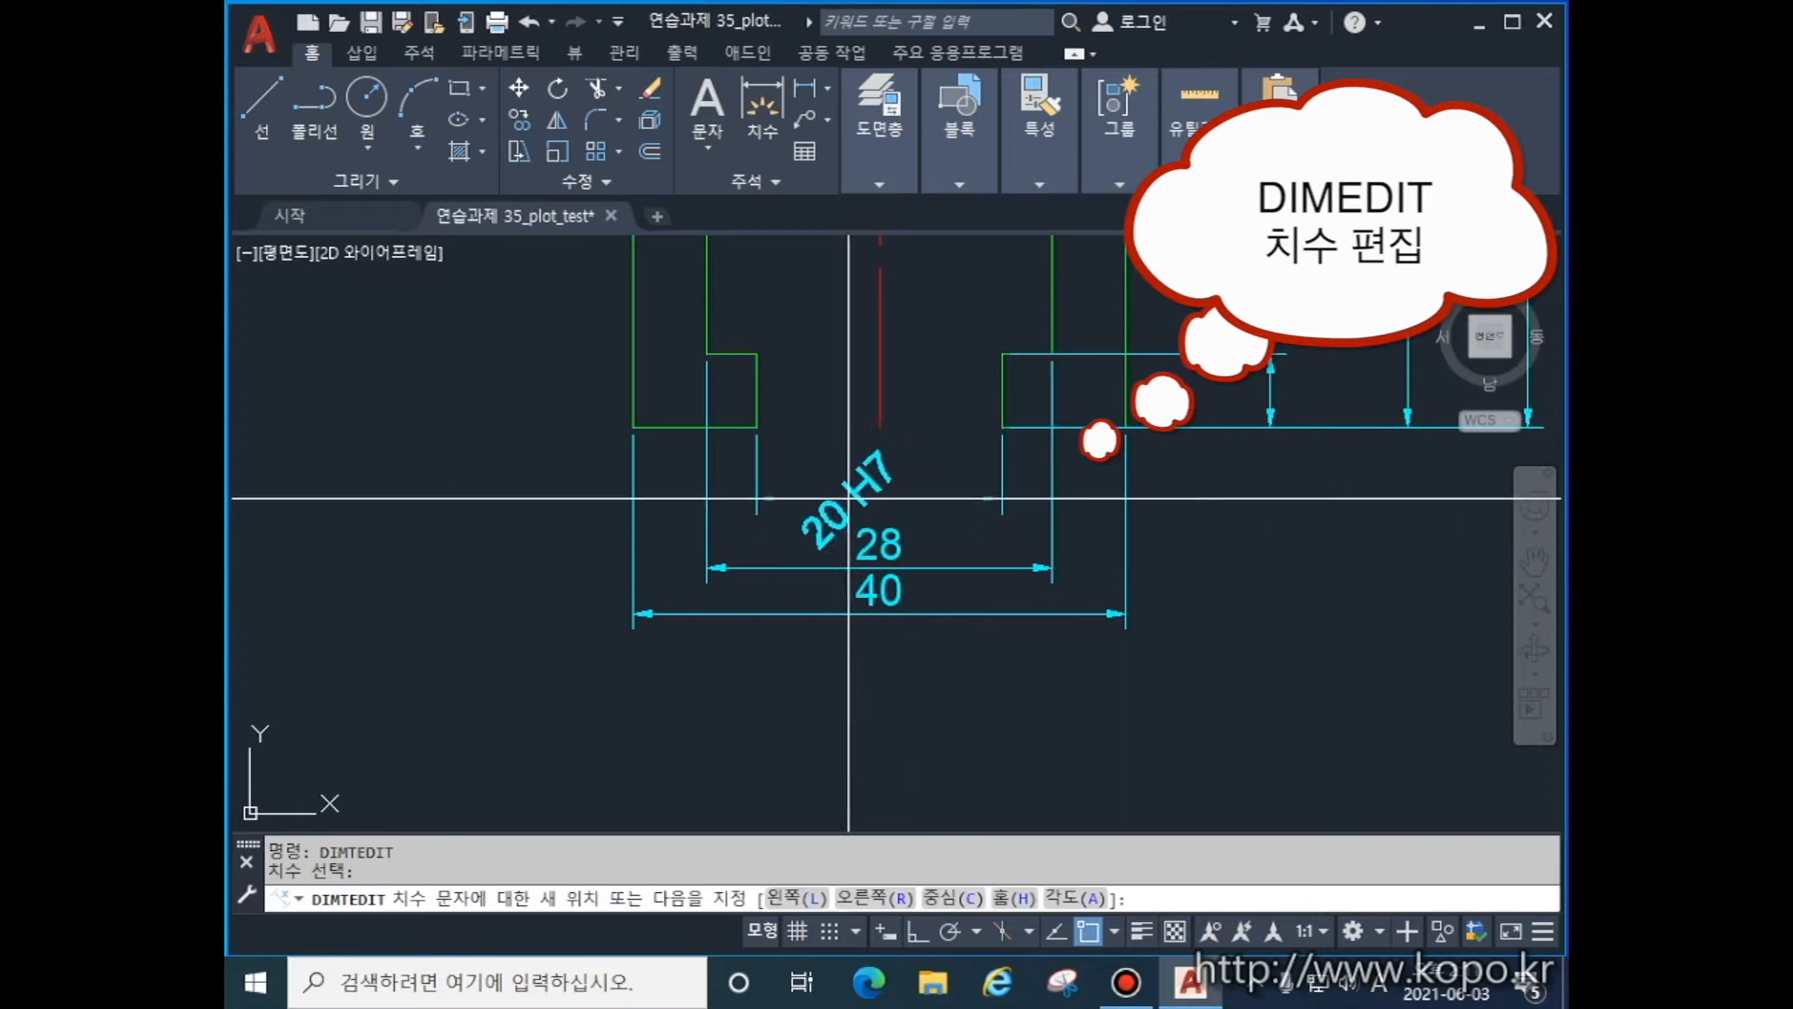
left_click(826, 501)
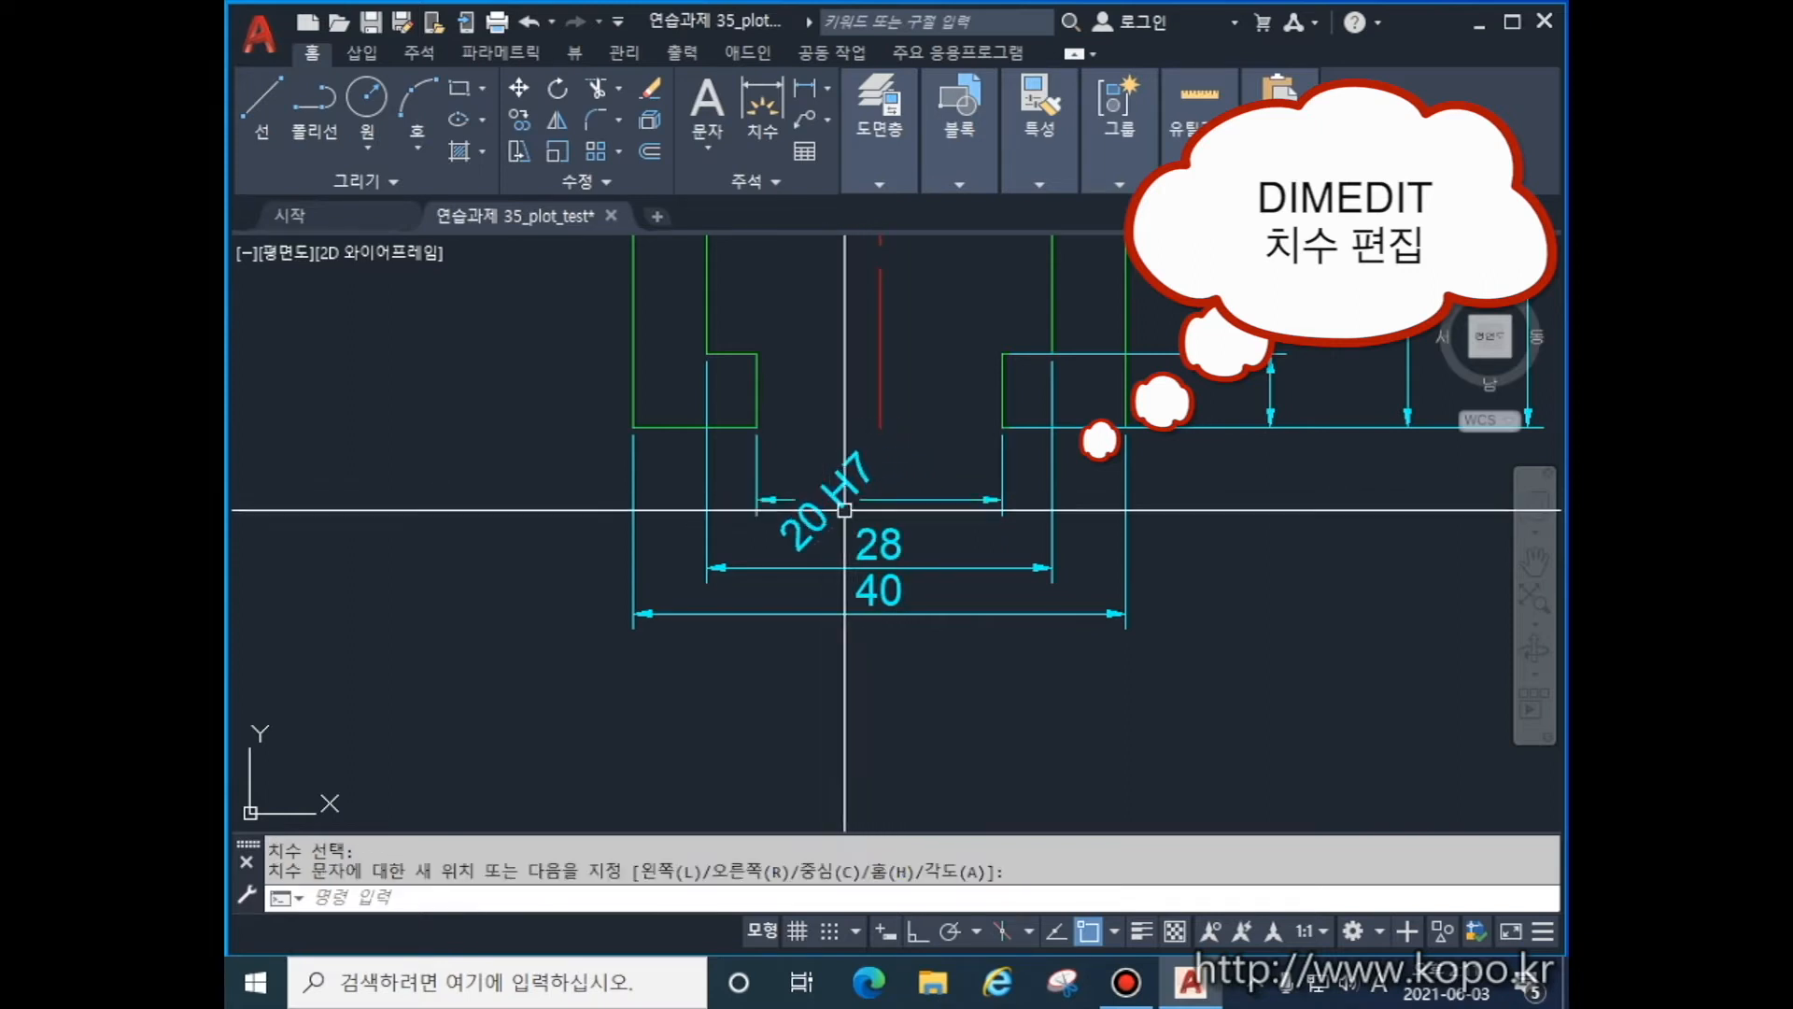
key("Escape")
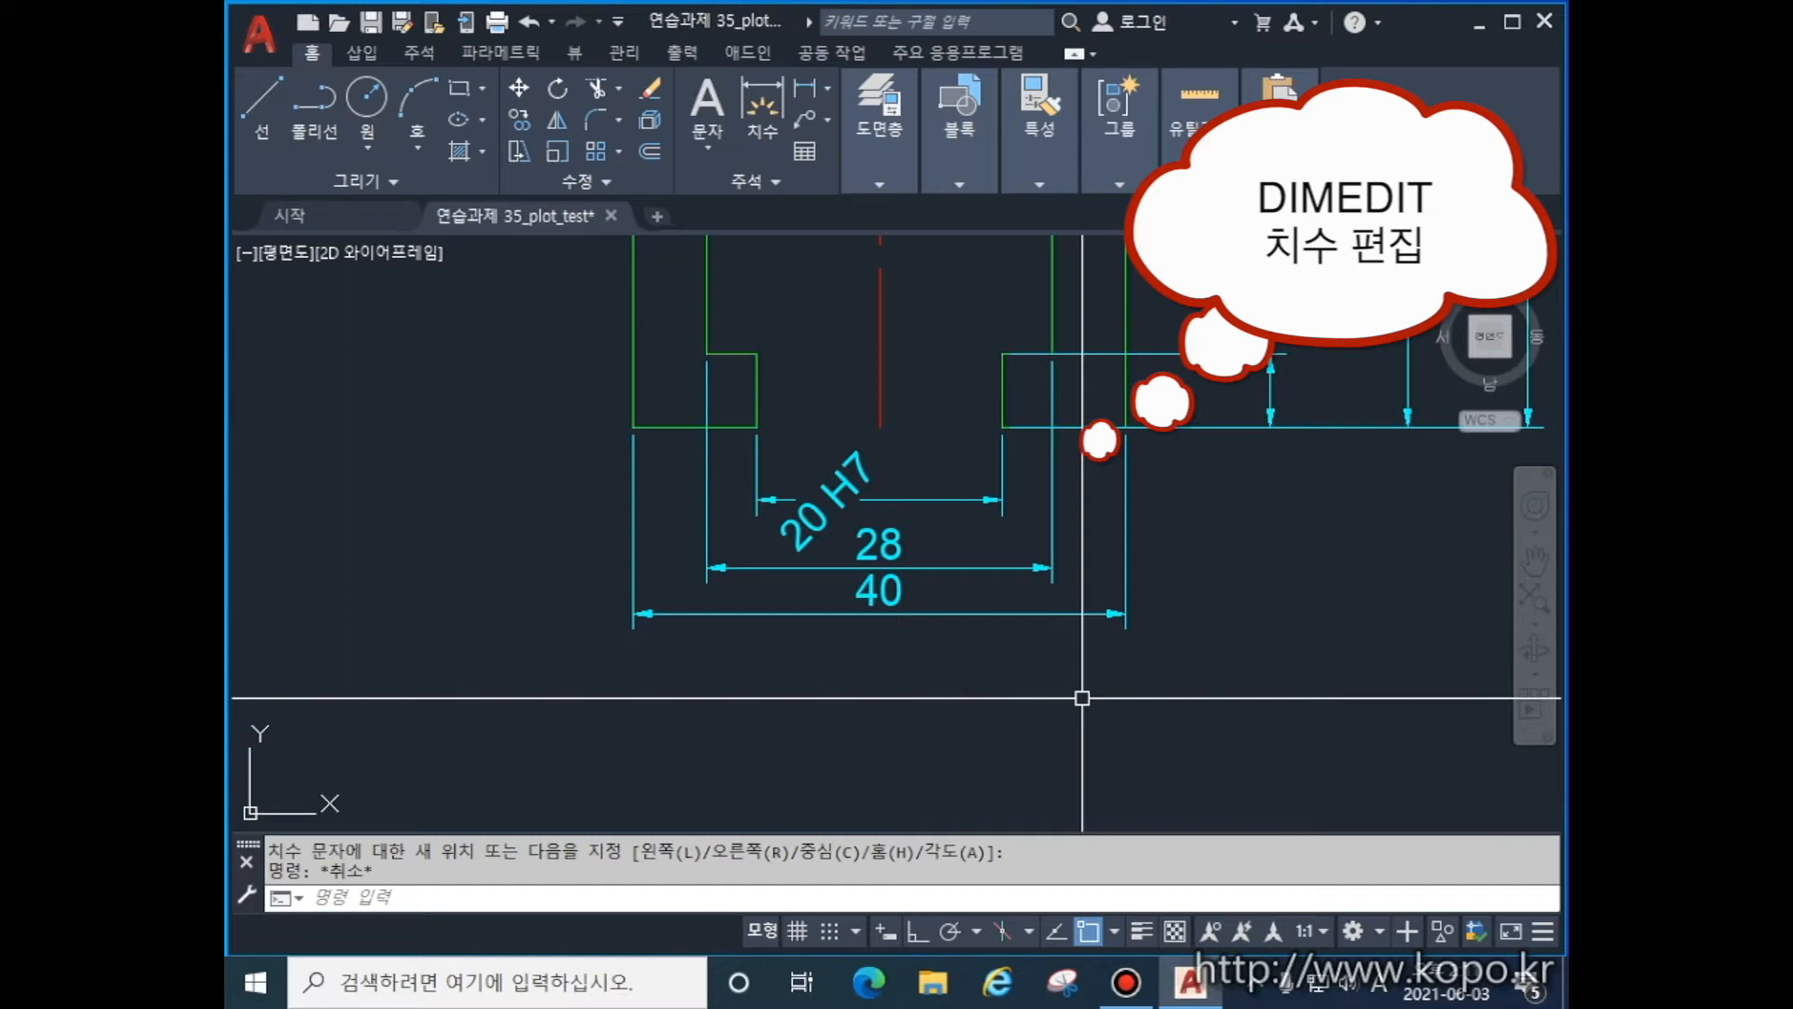
- Apply an oblique angle of 95 degrees to the 40 dimension's extension lines using DIMEDIT
type("dimedit")
key("Return")
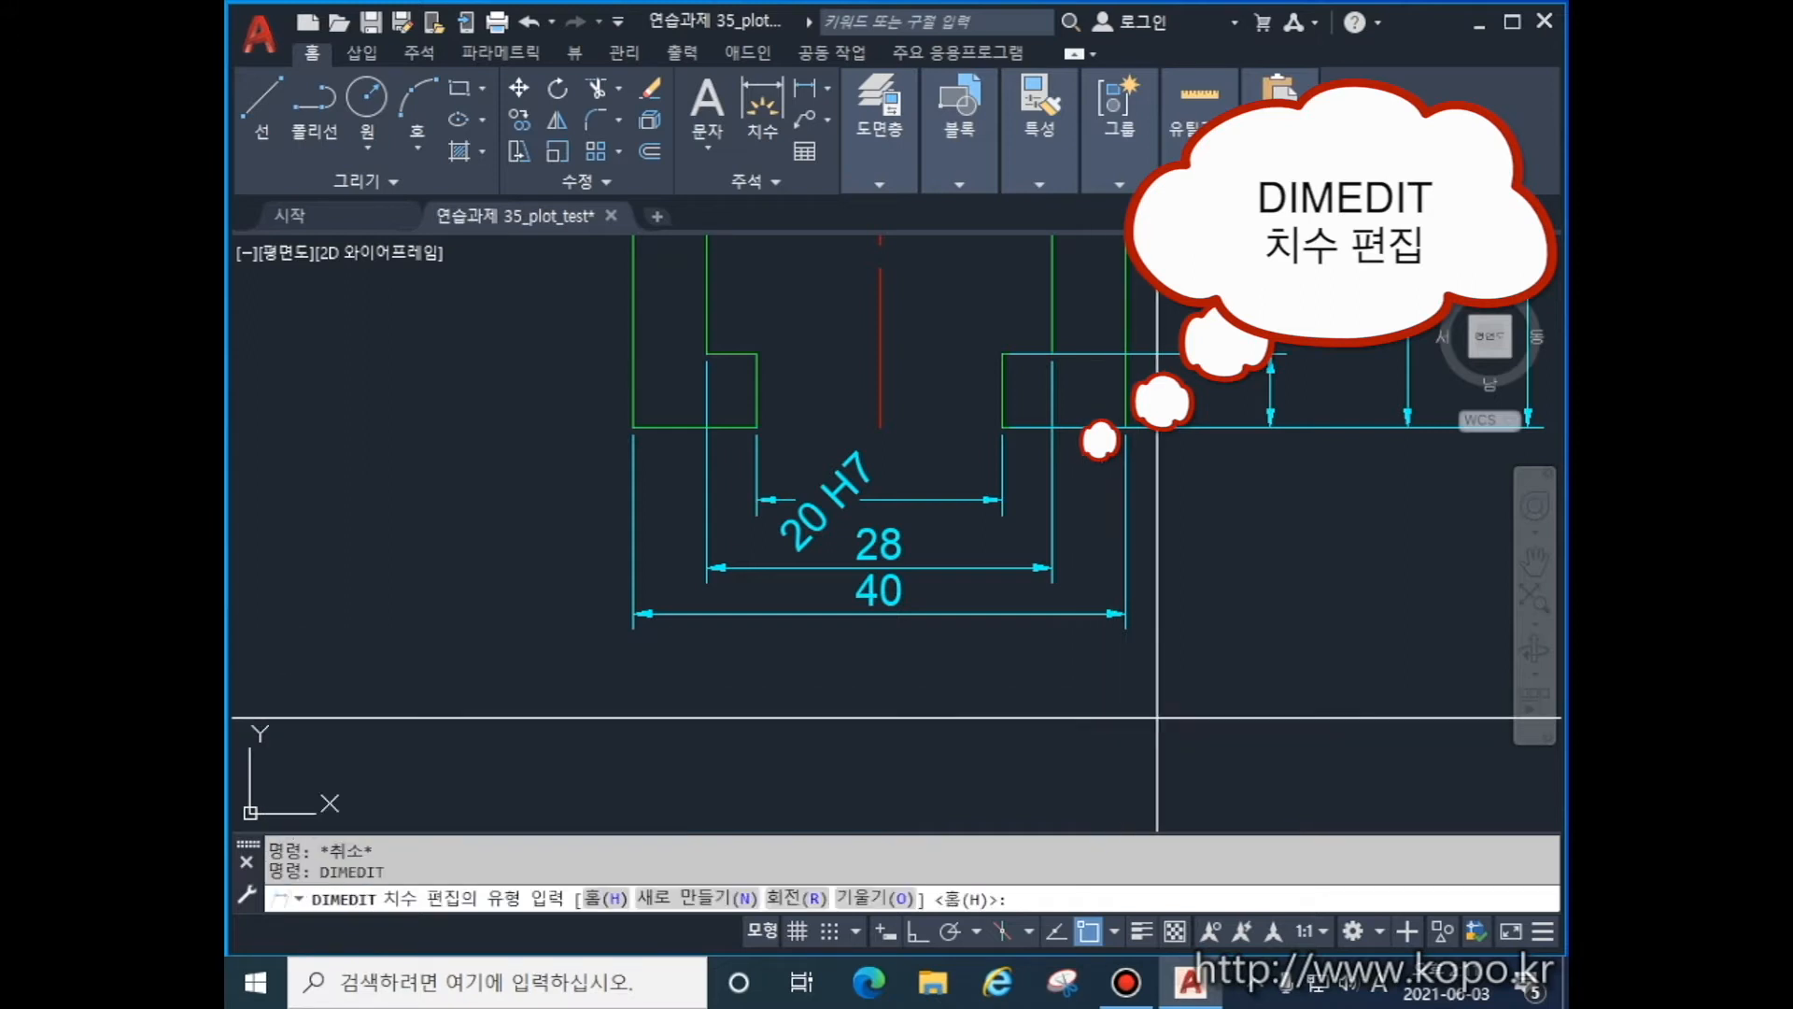
type("o")
key("Return")
left_click(921, 617)
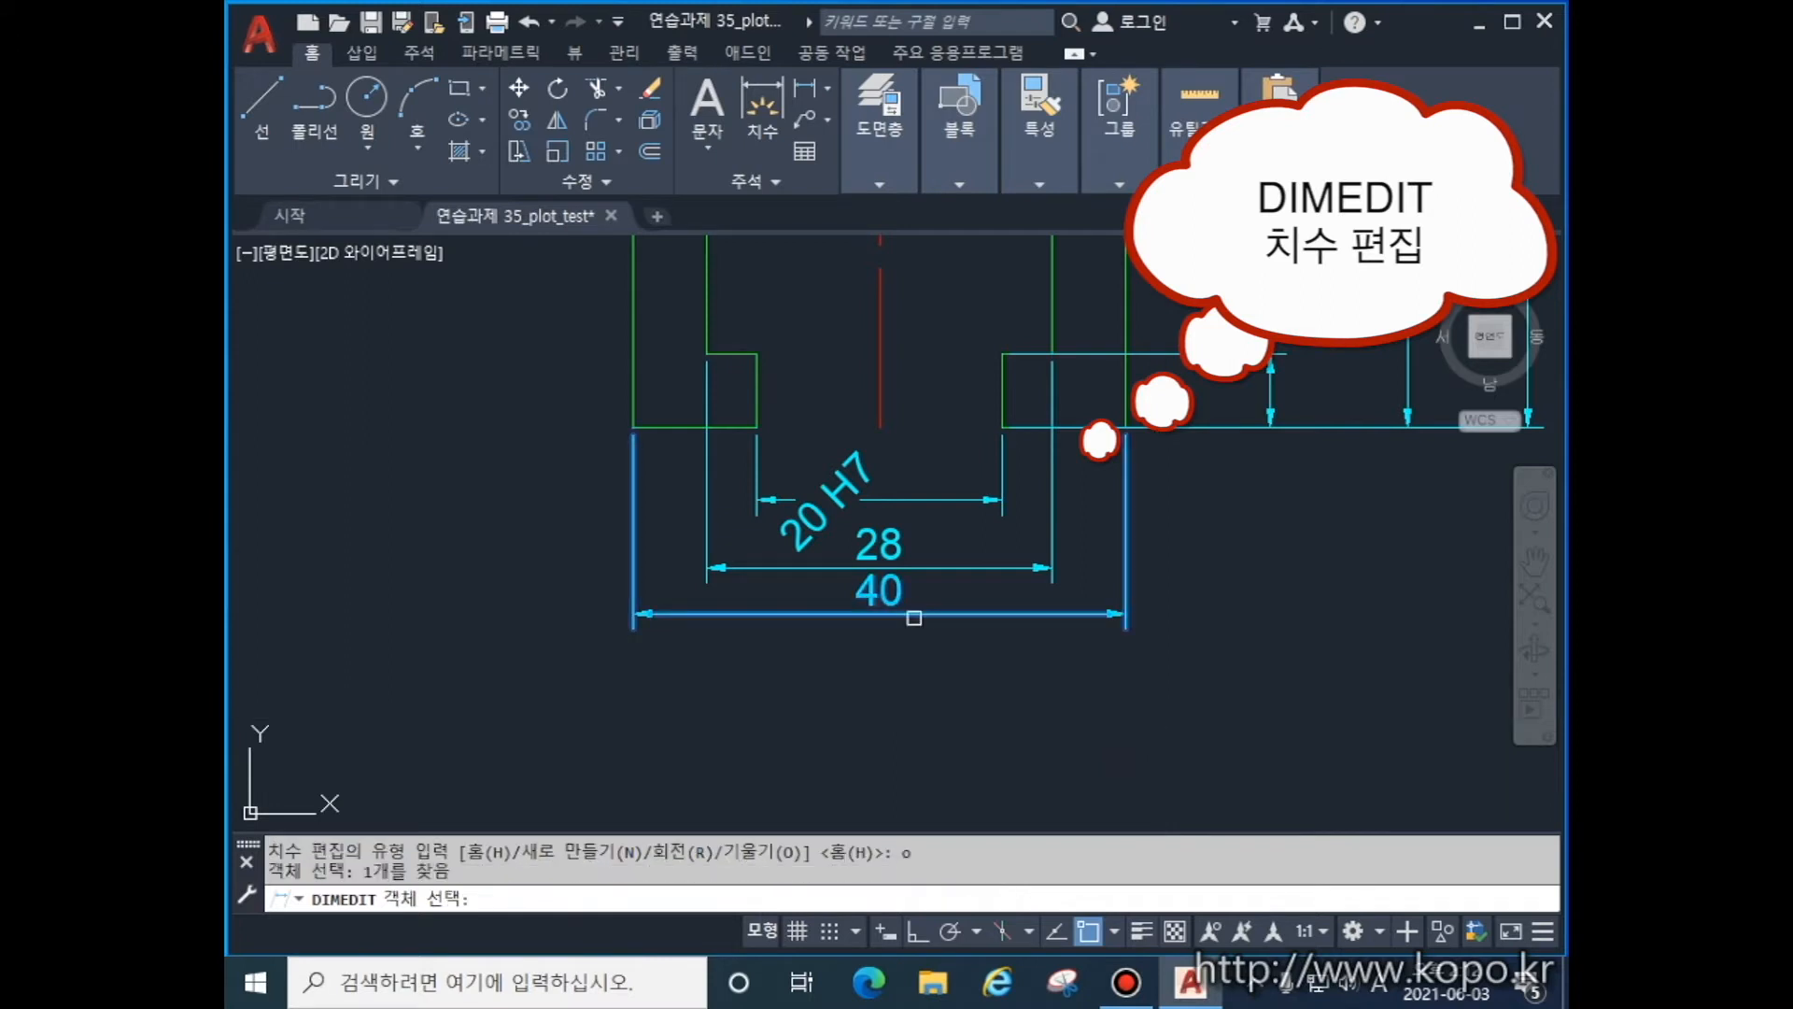
key("Return")
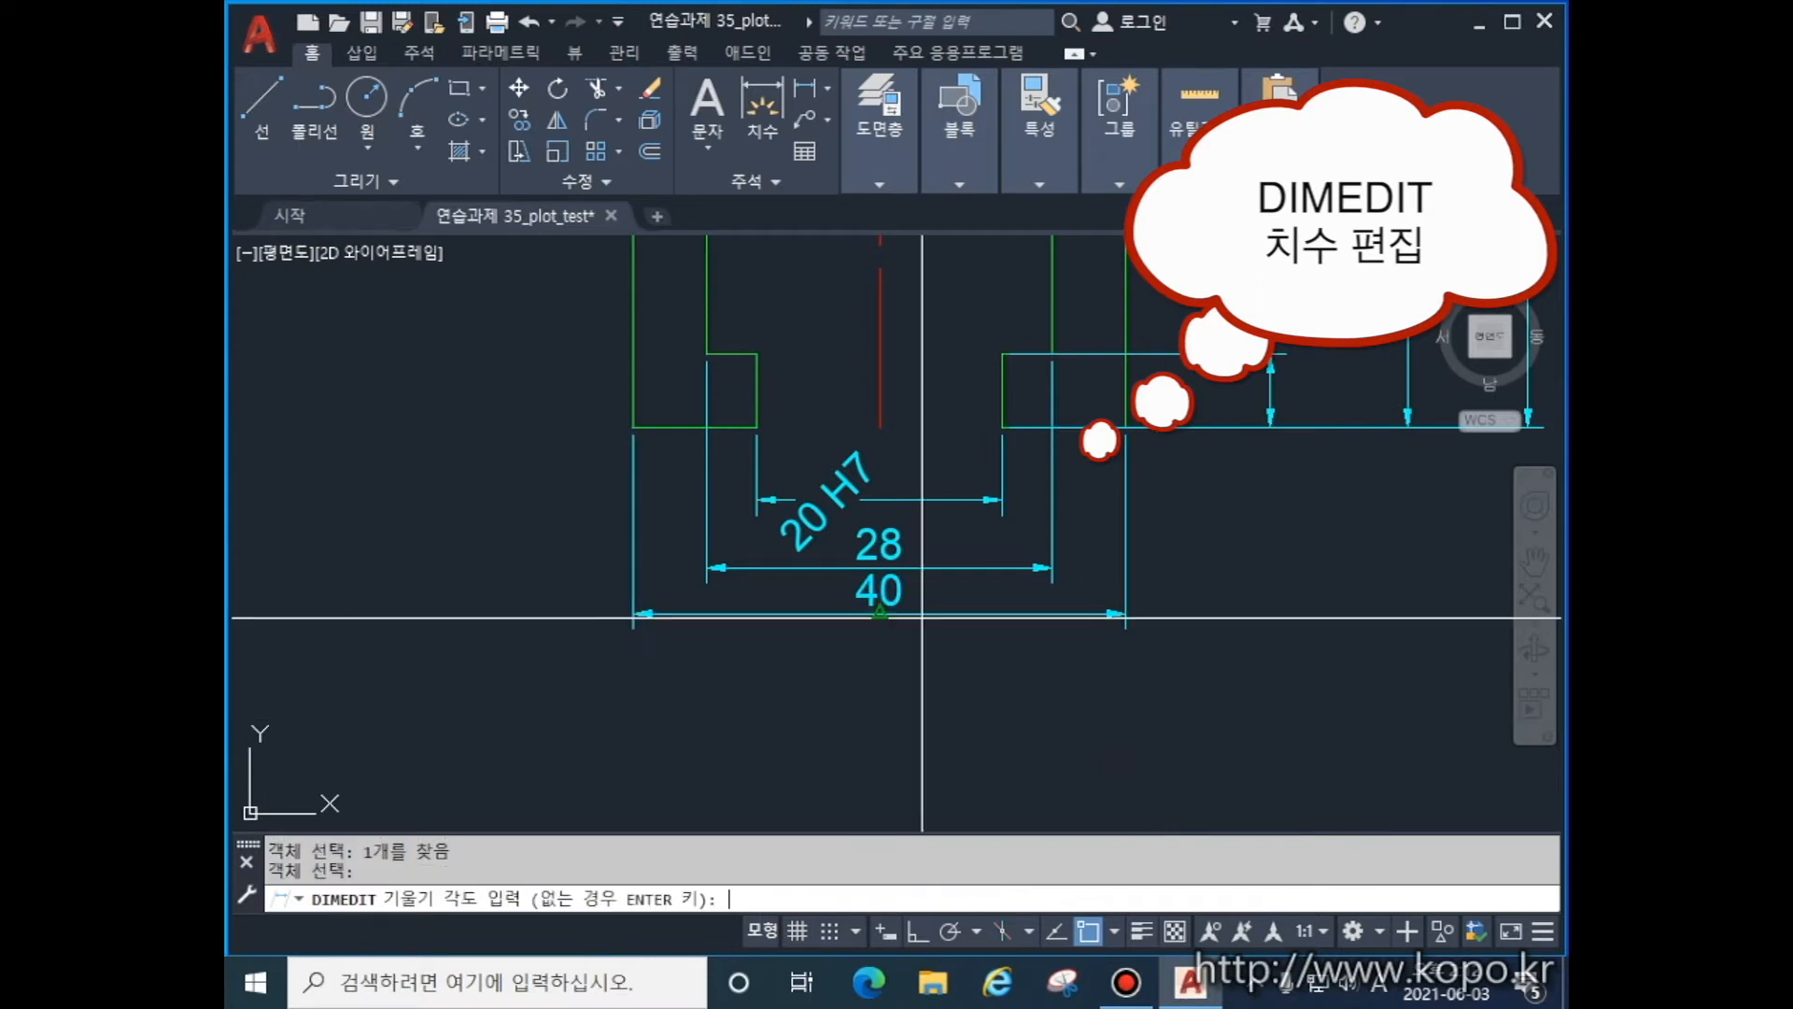
type("95")
key("Return")
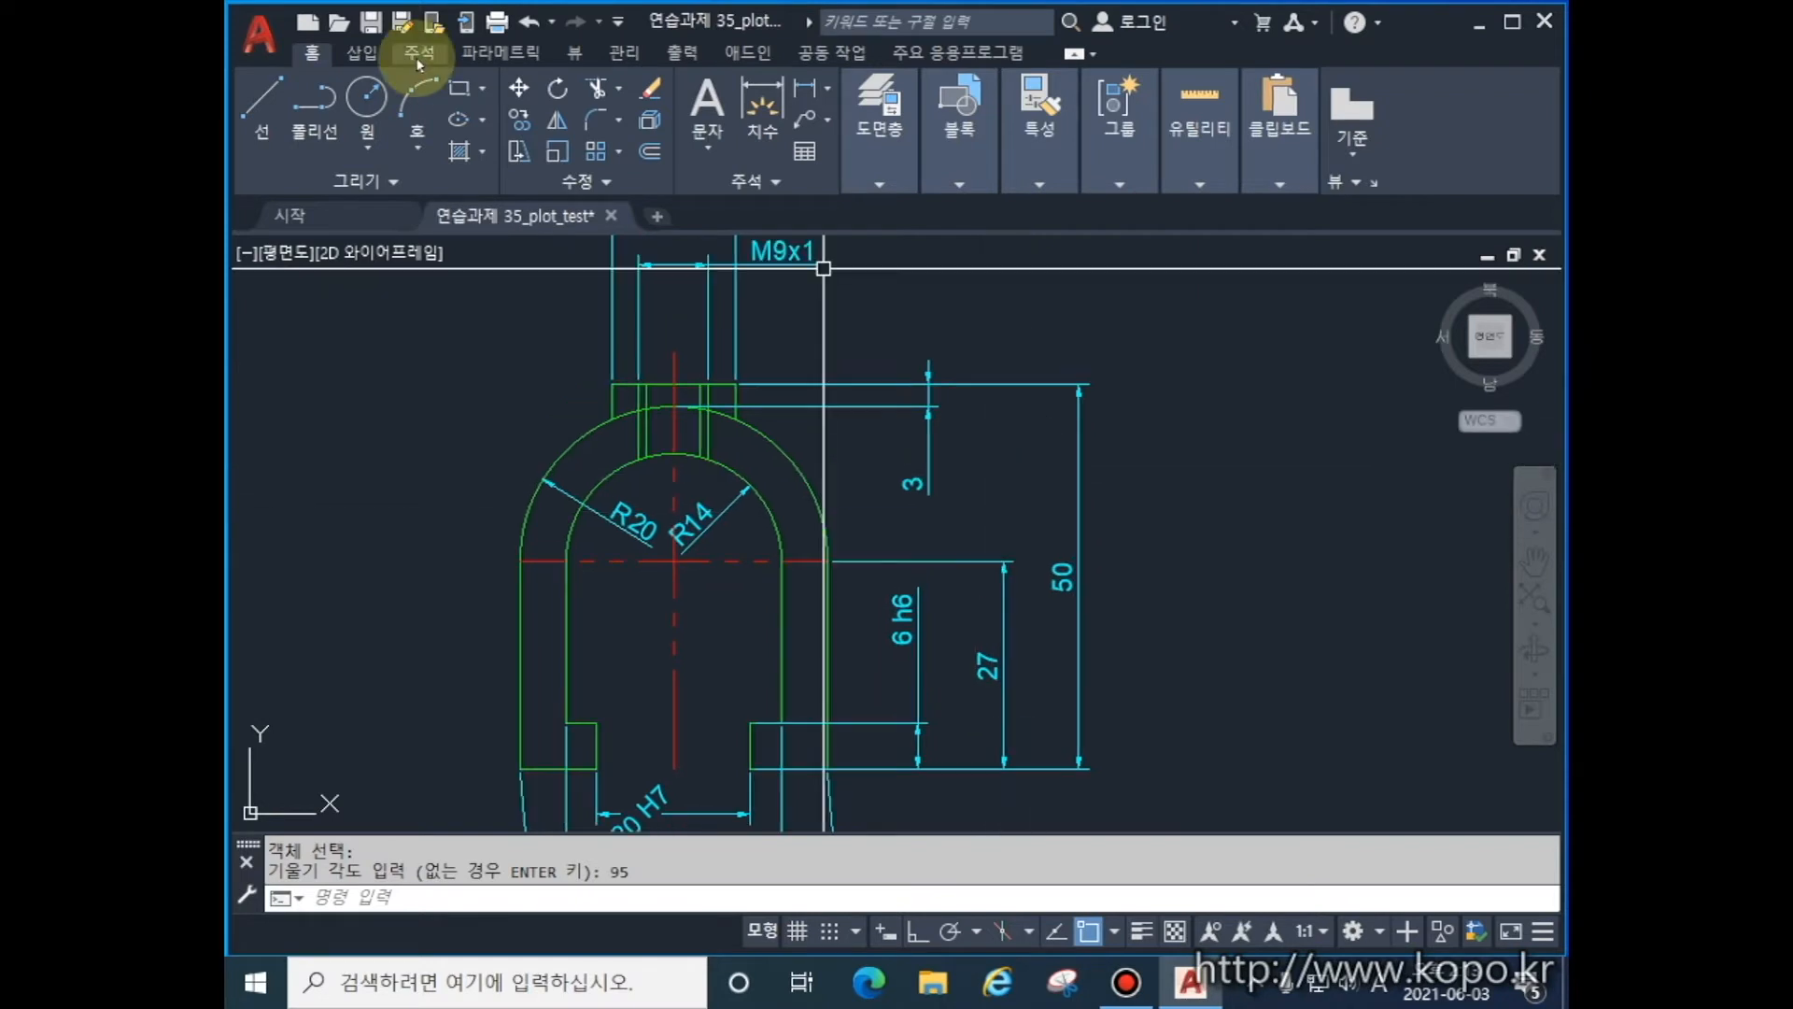
- Draw a leader from inside the U-shaped part's upper-right arc band to a horizontal landing above it, with the annotation text 10
left_click(419, 54)
left_click(1185, 186)
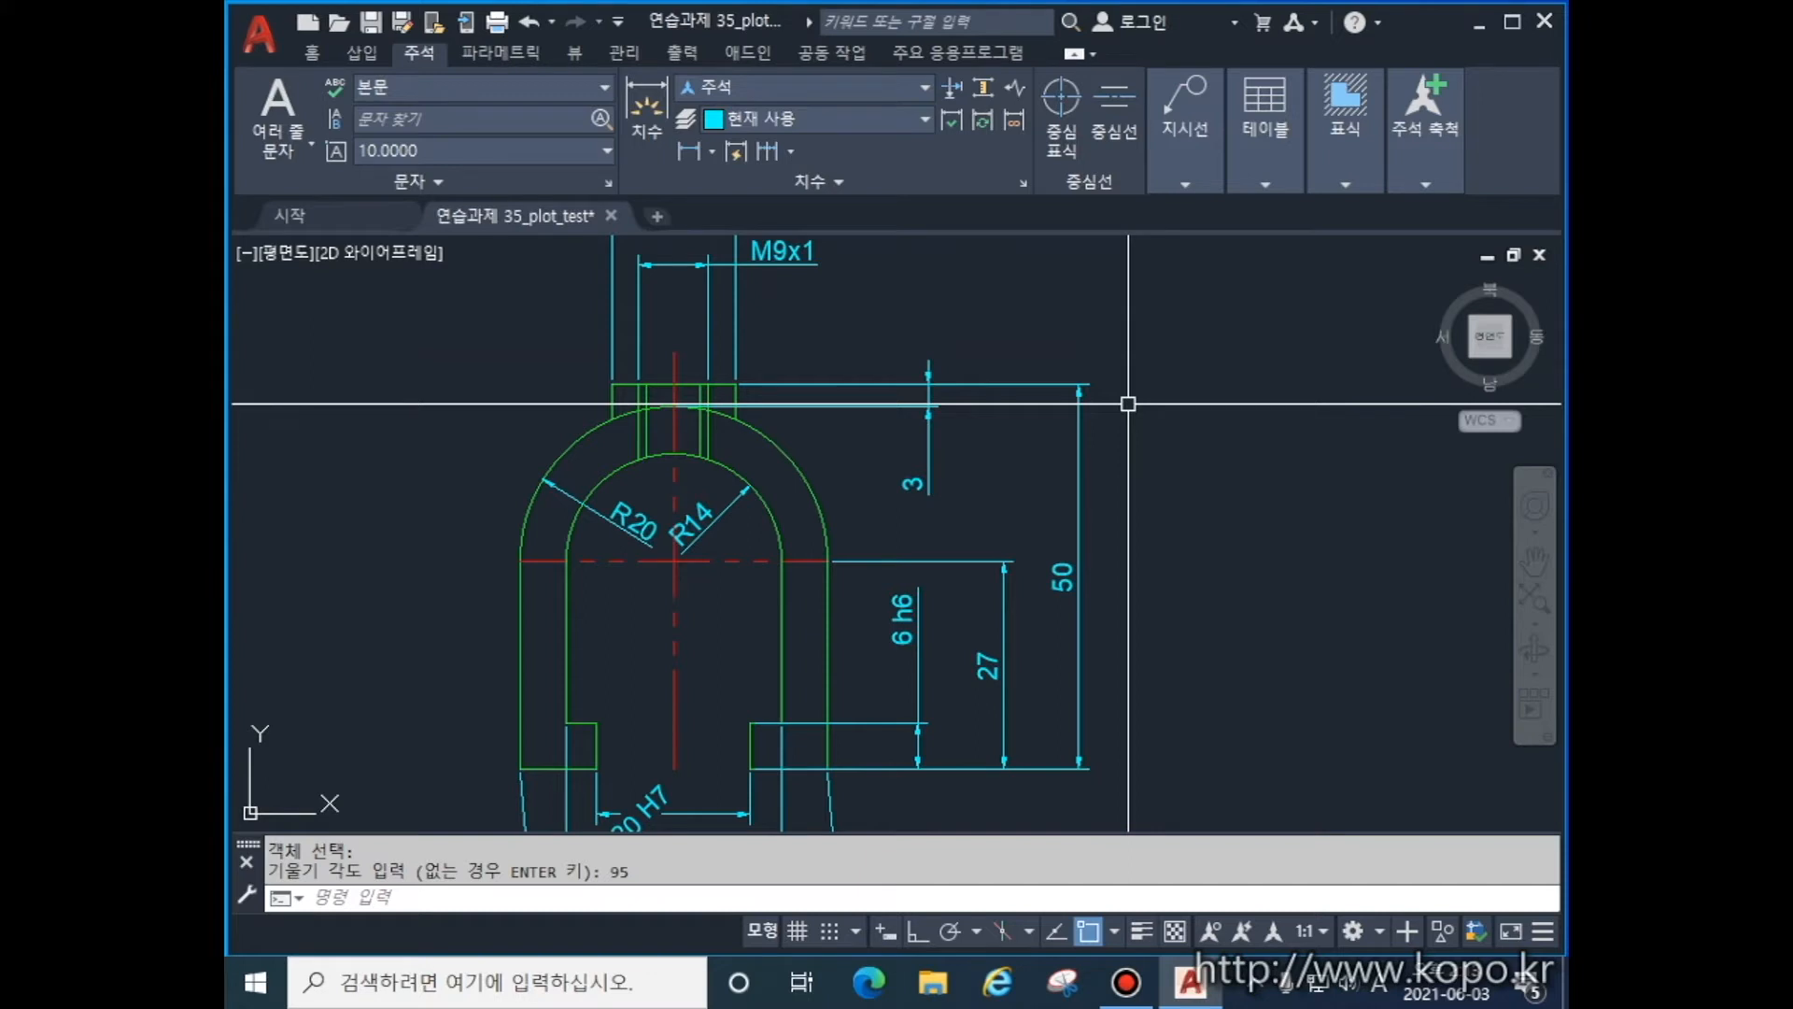
type("LEAD")
key("Return")
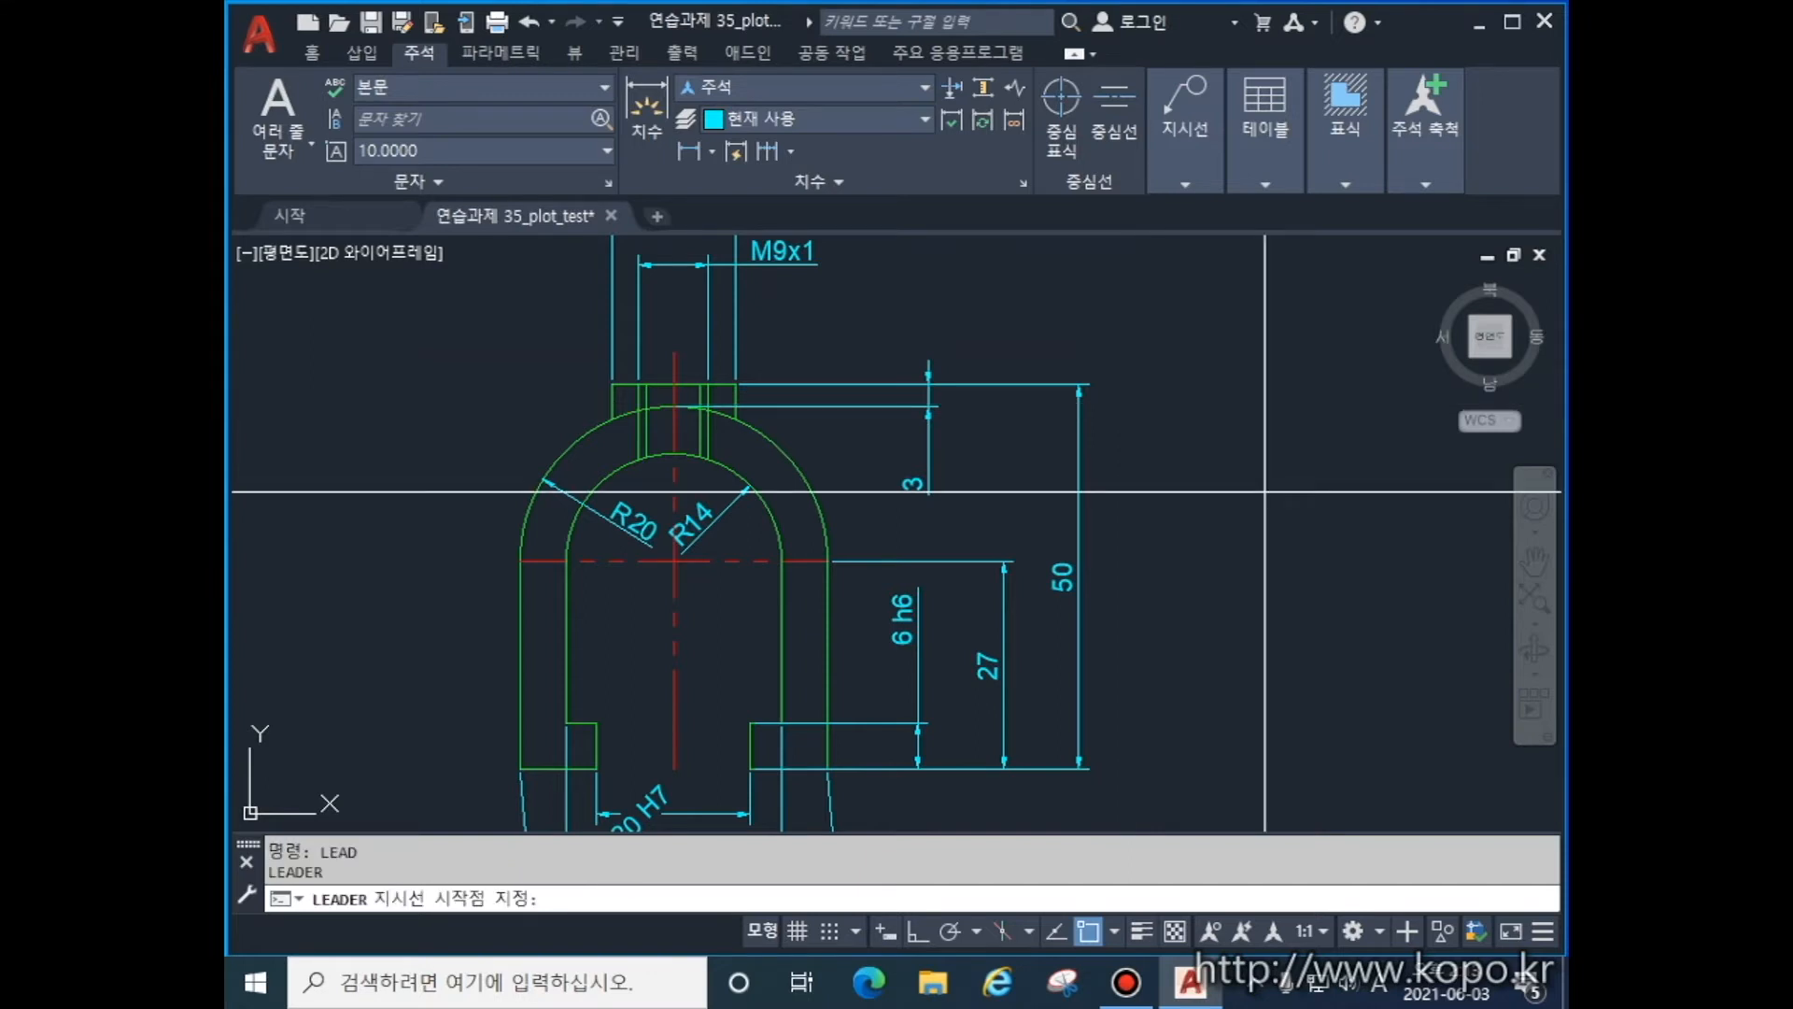
left_click(768, 456)
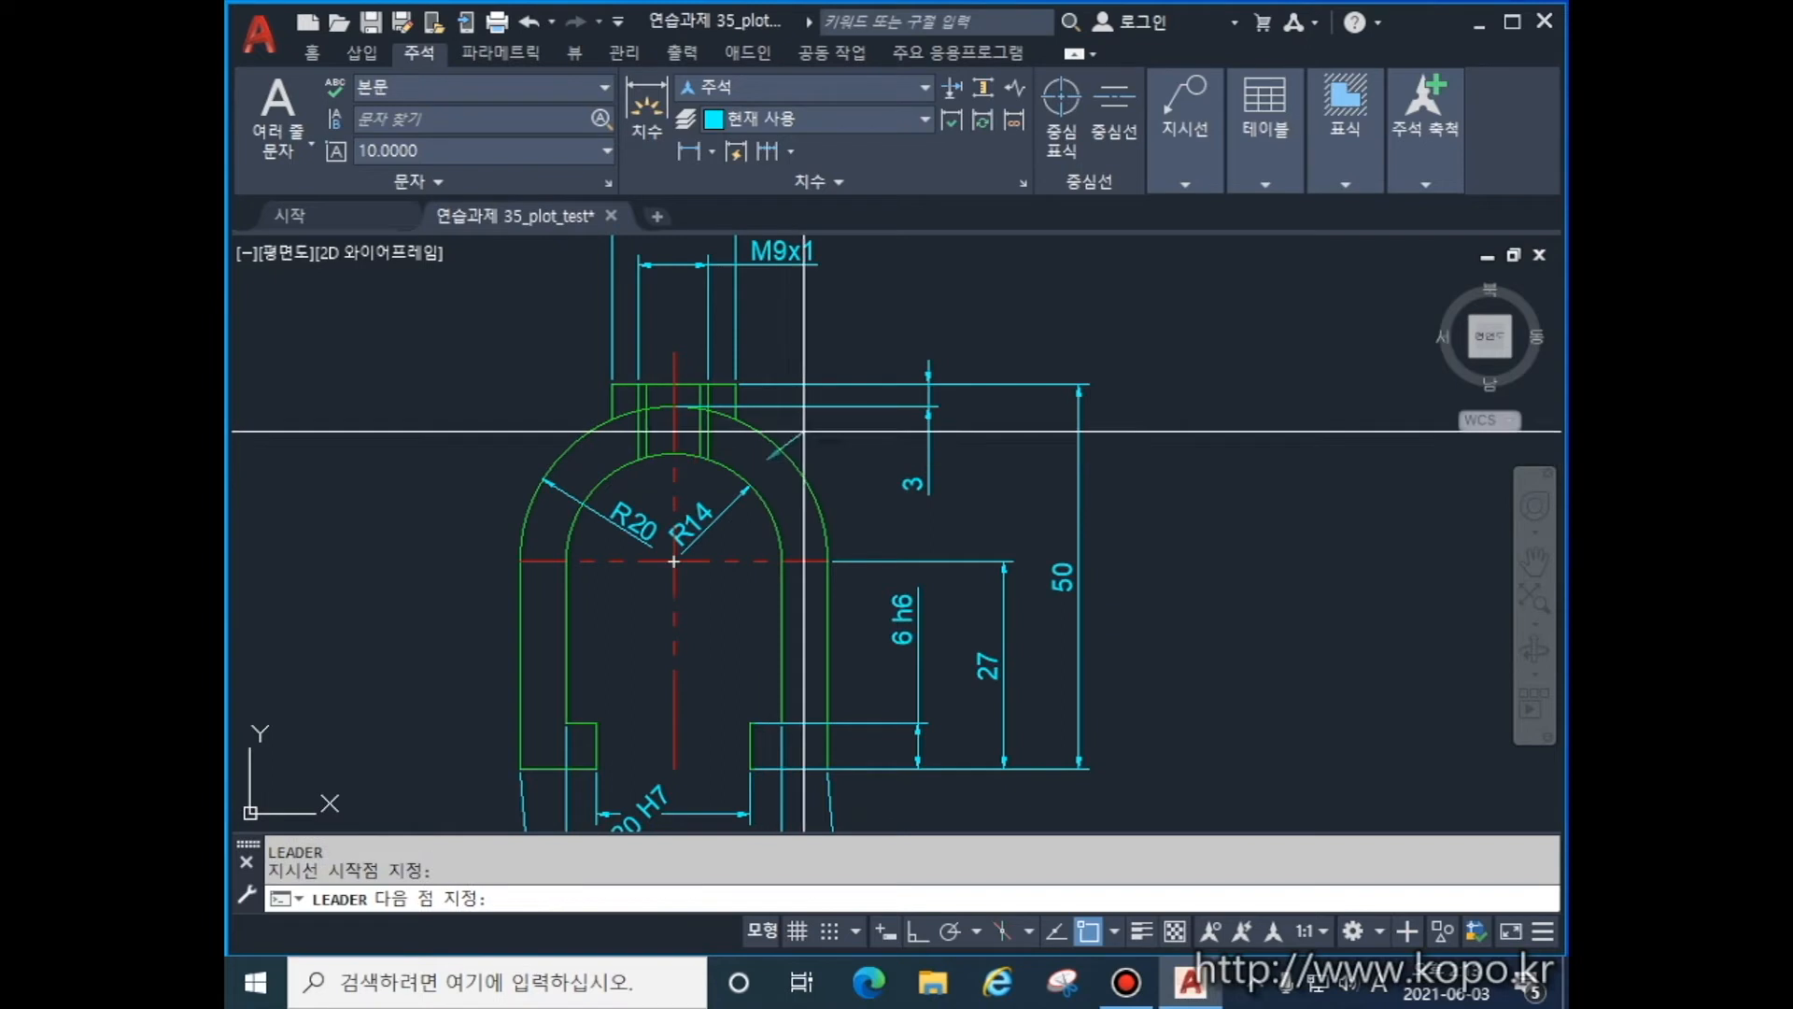
left_click(855, 325)
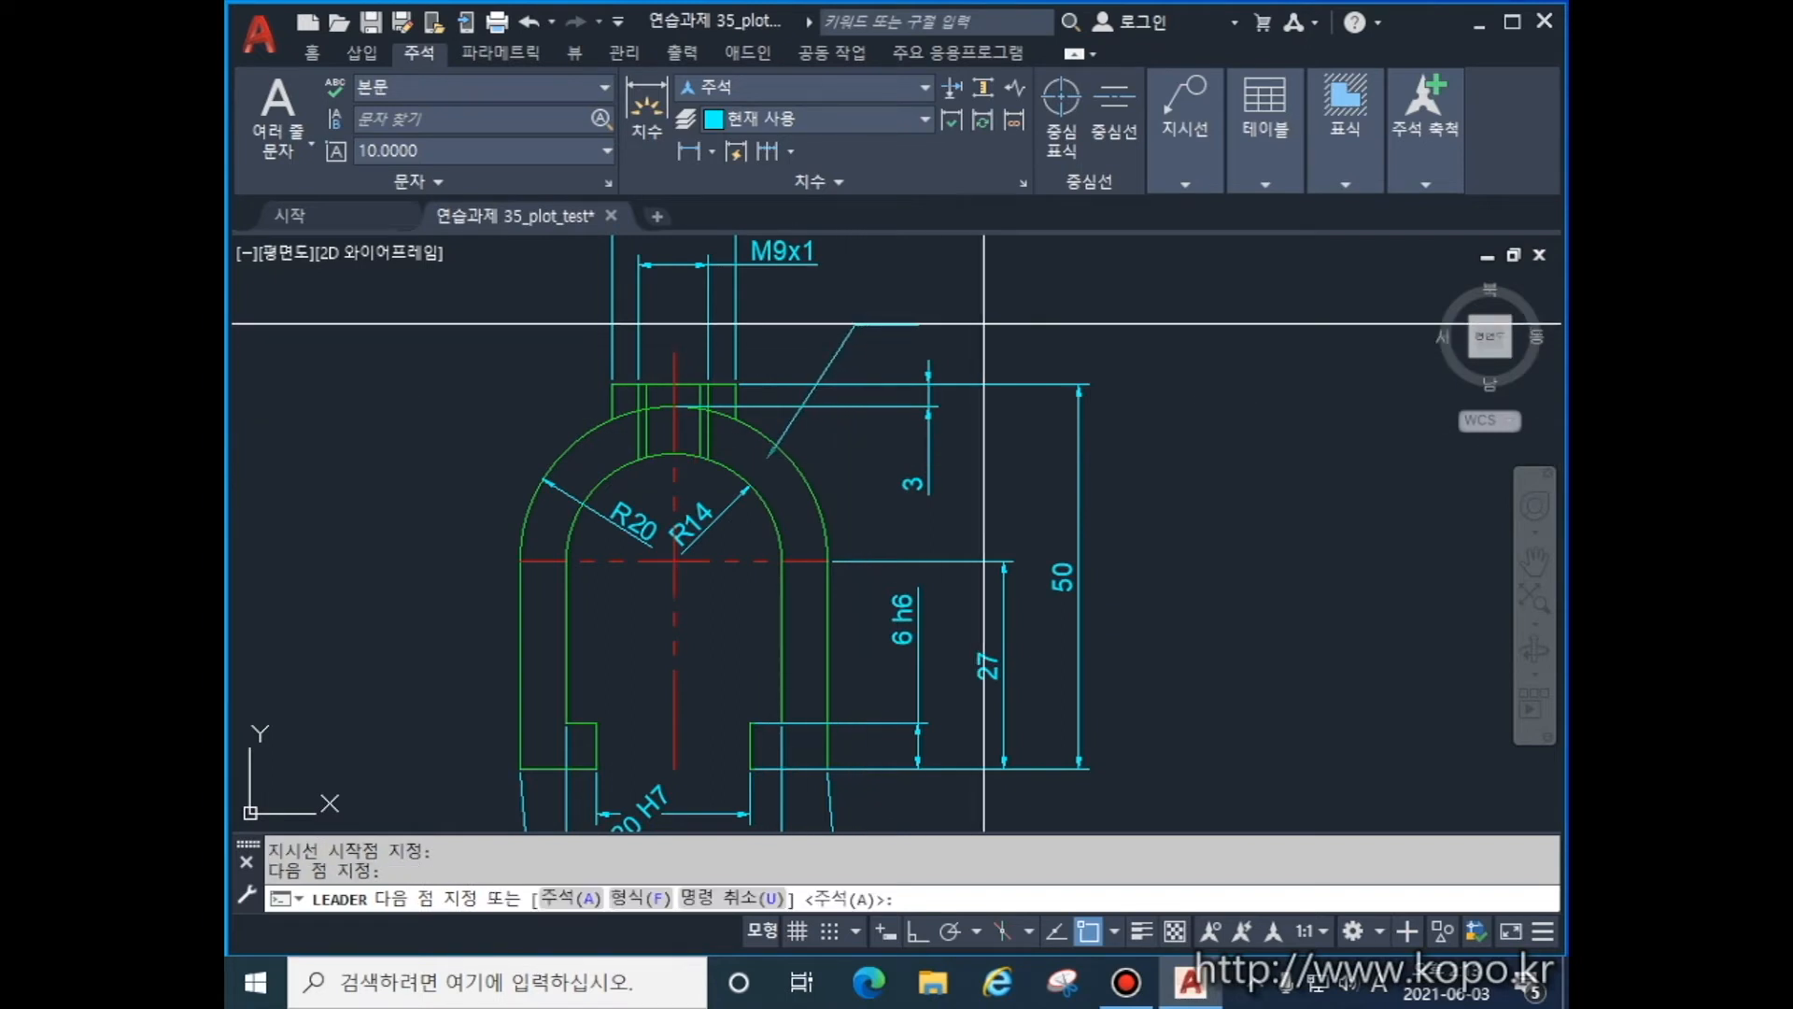
left_click(977, 324)
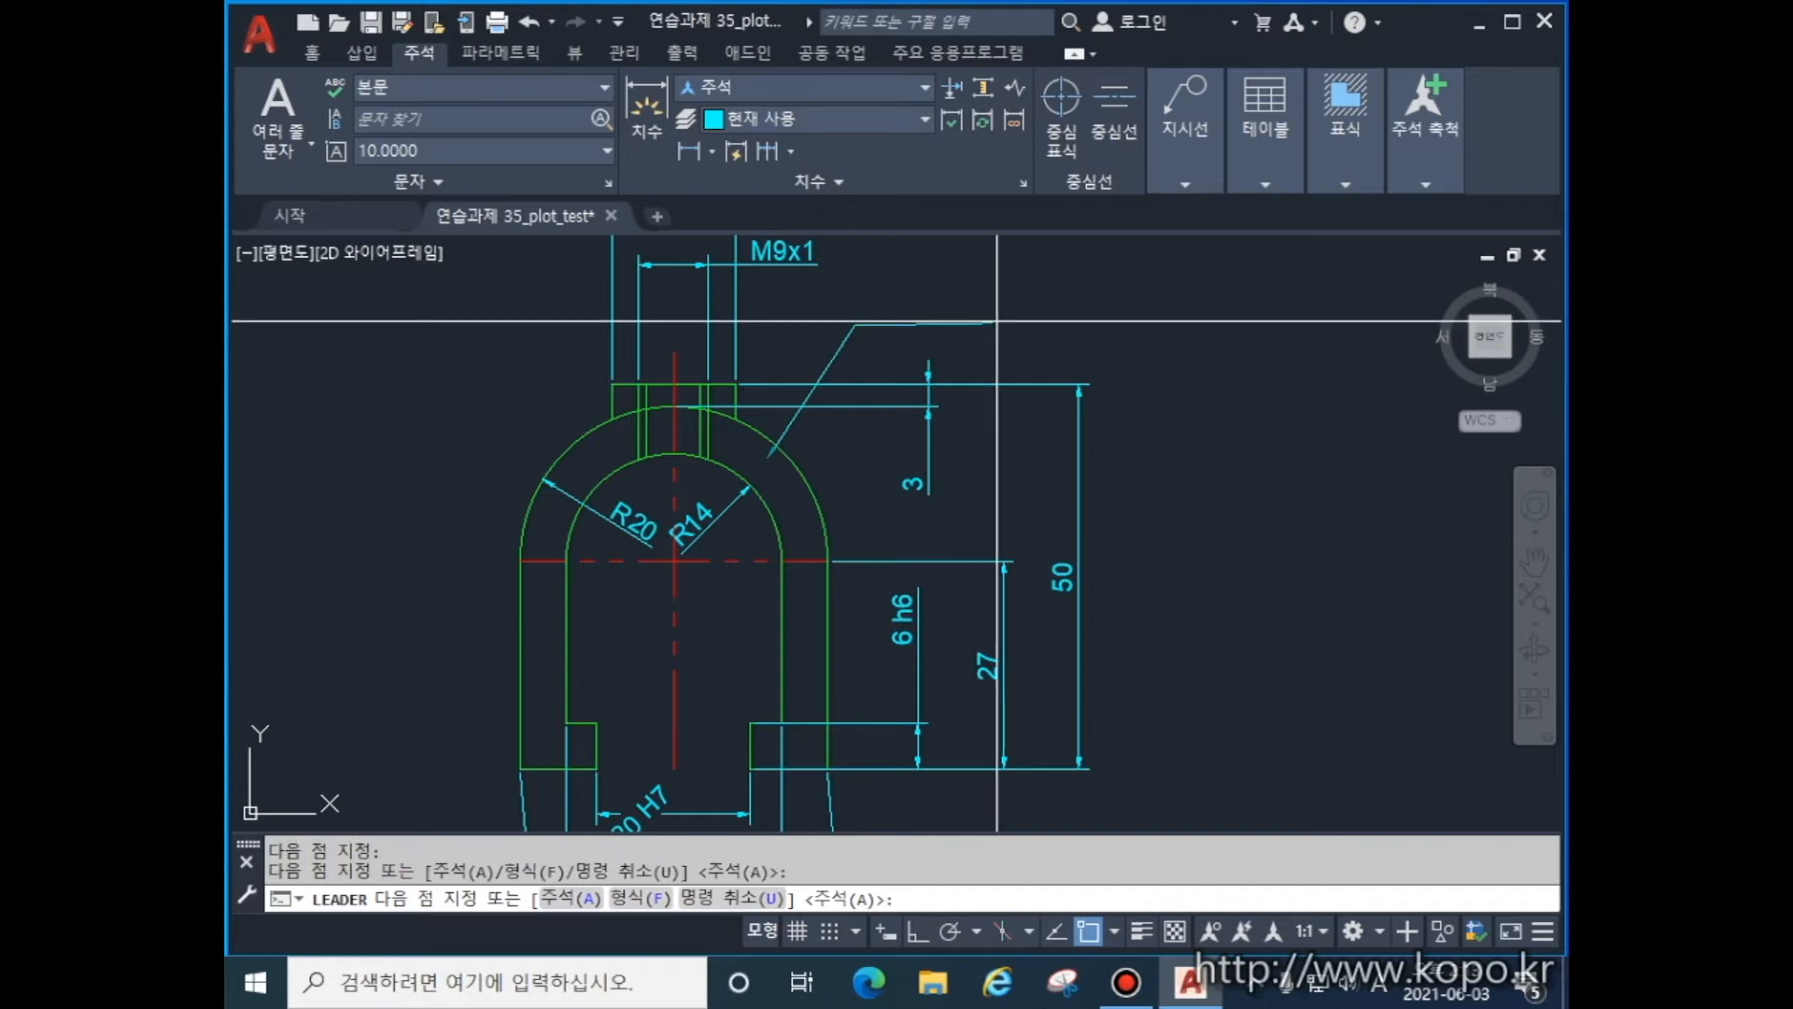
key("Return")
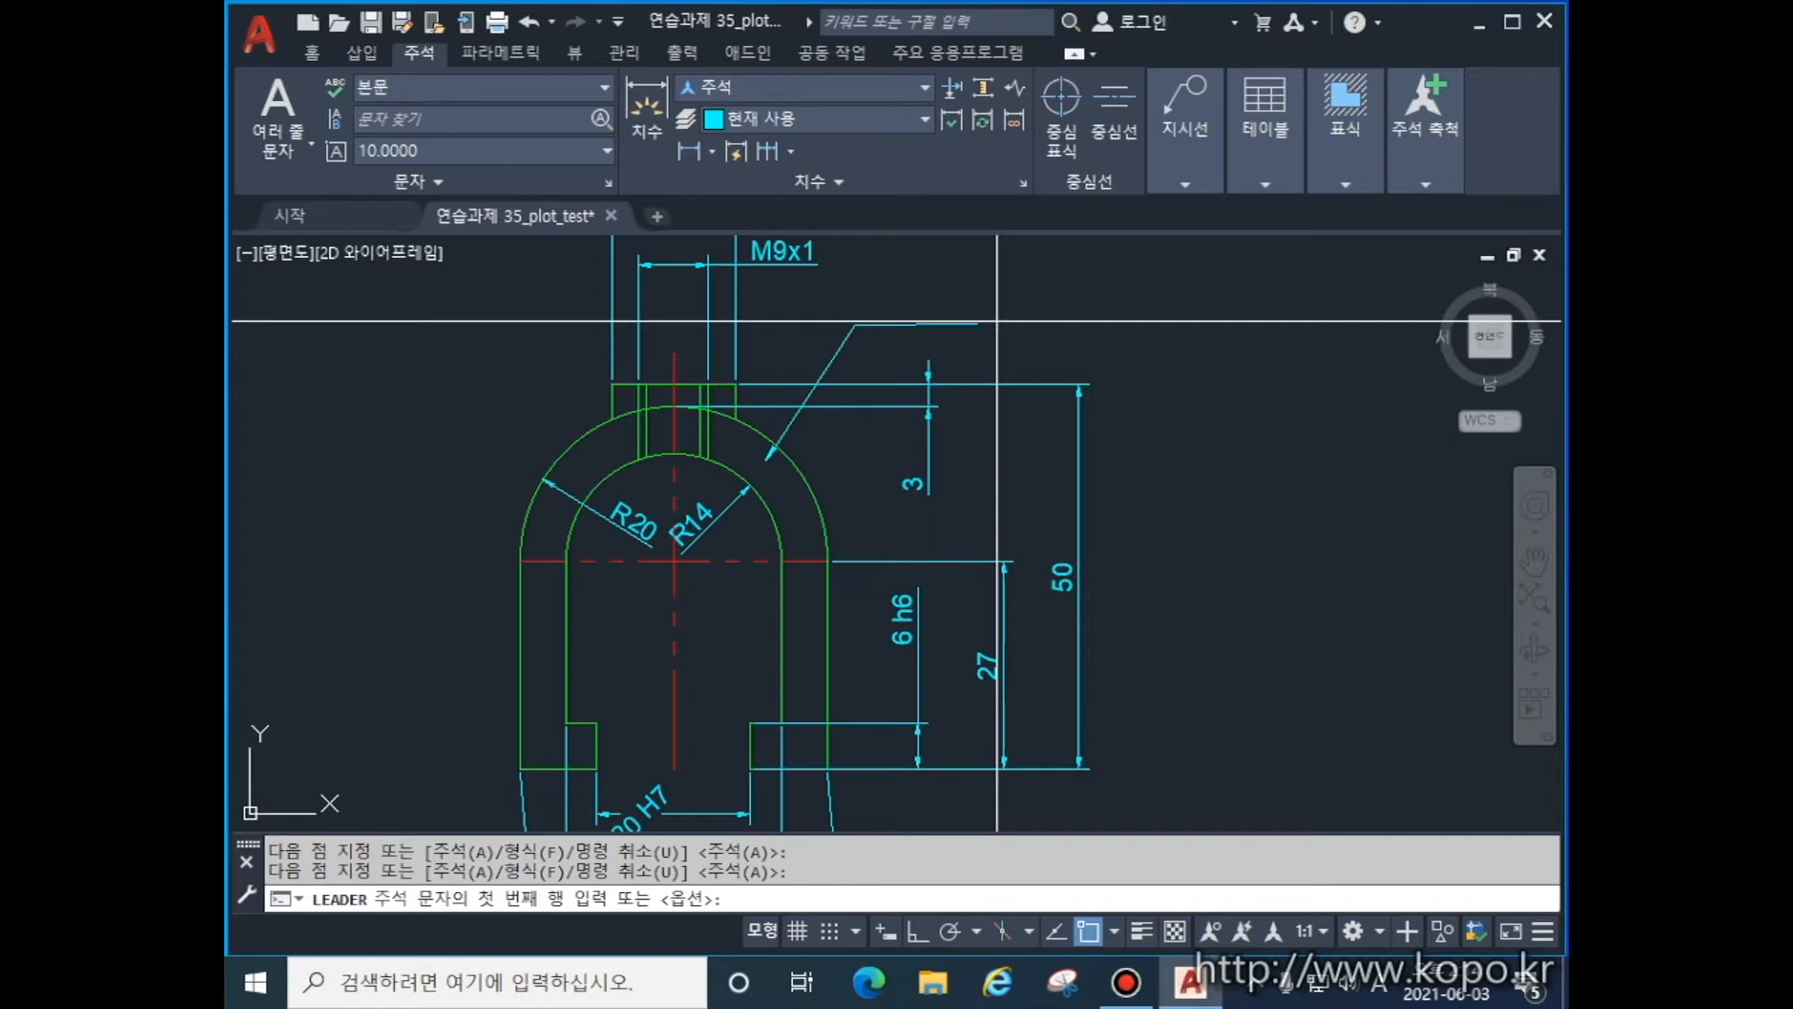
type("10")
key("Return")
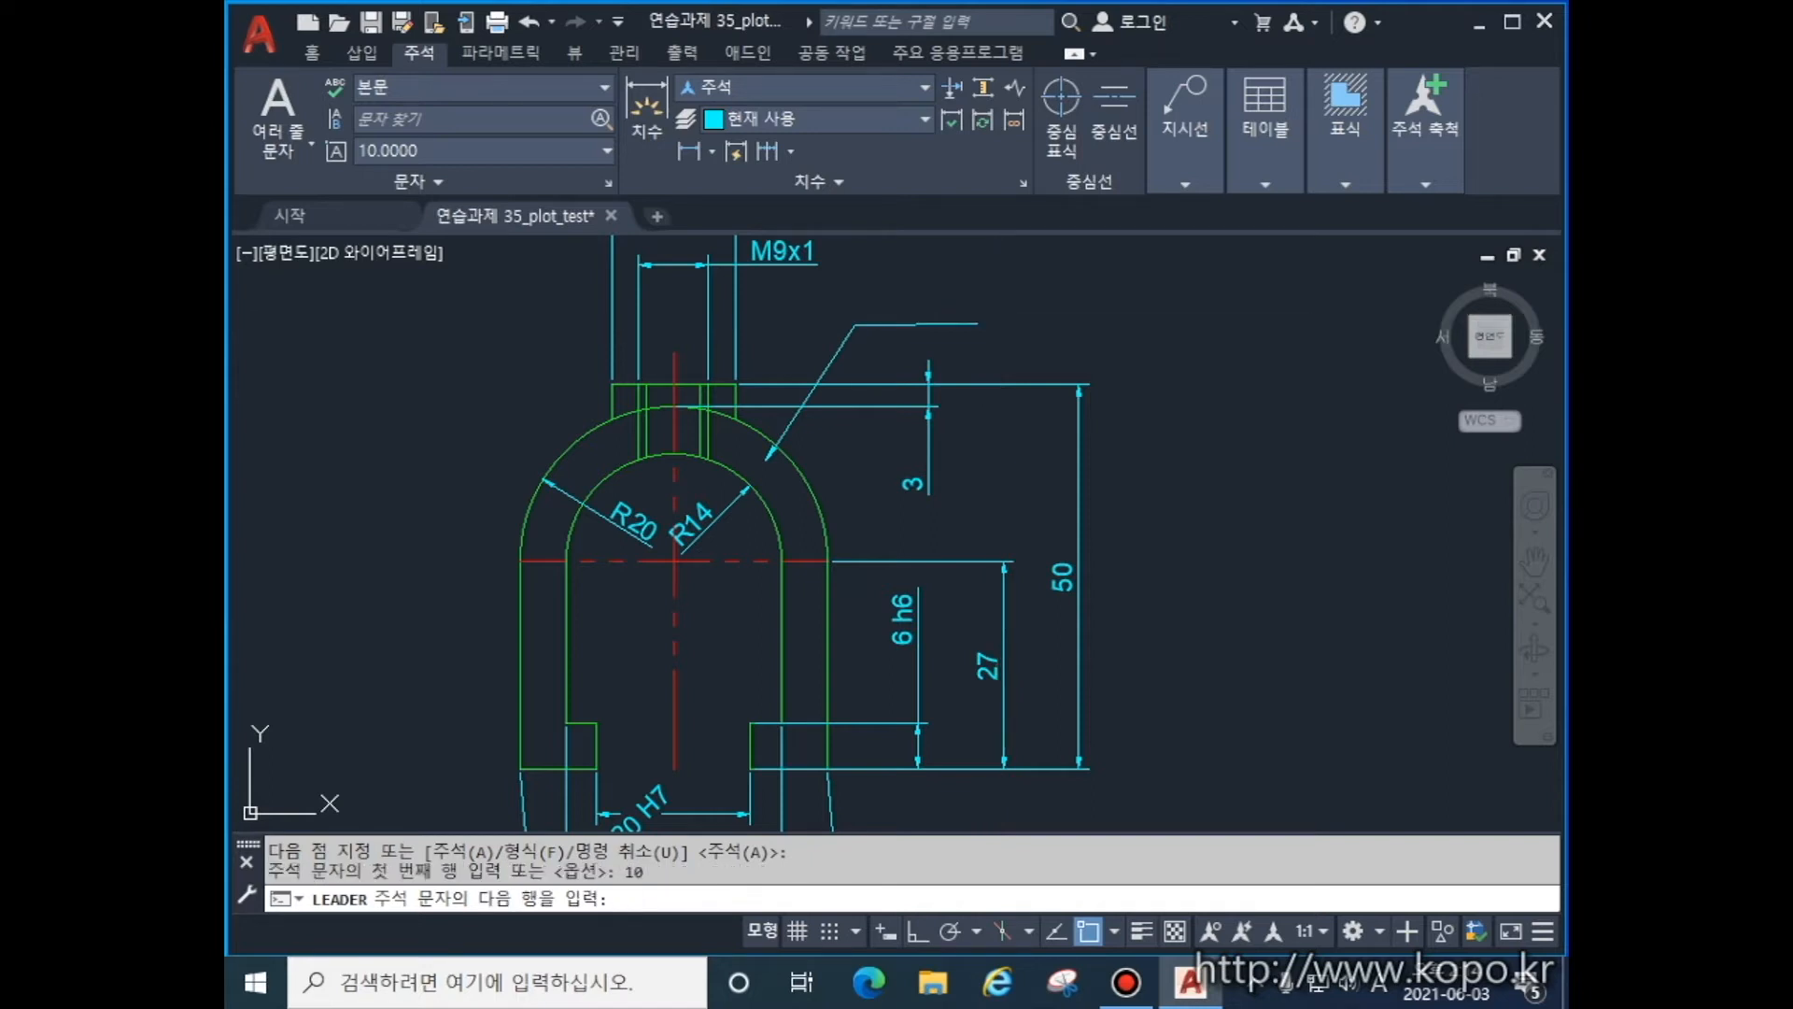
key("Return")
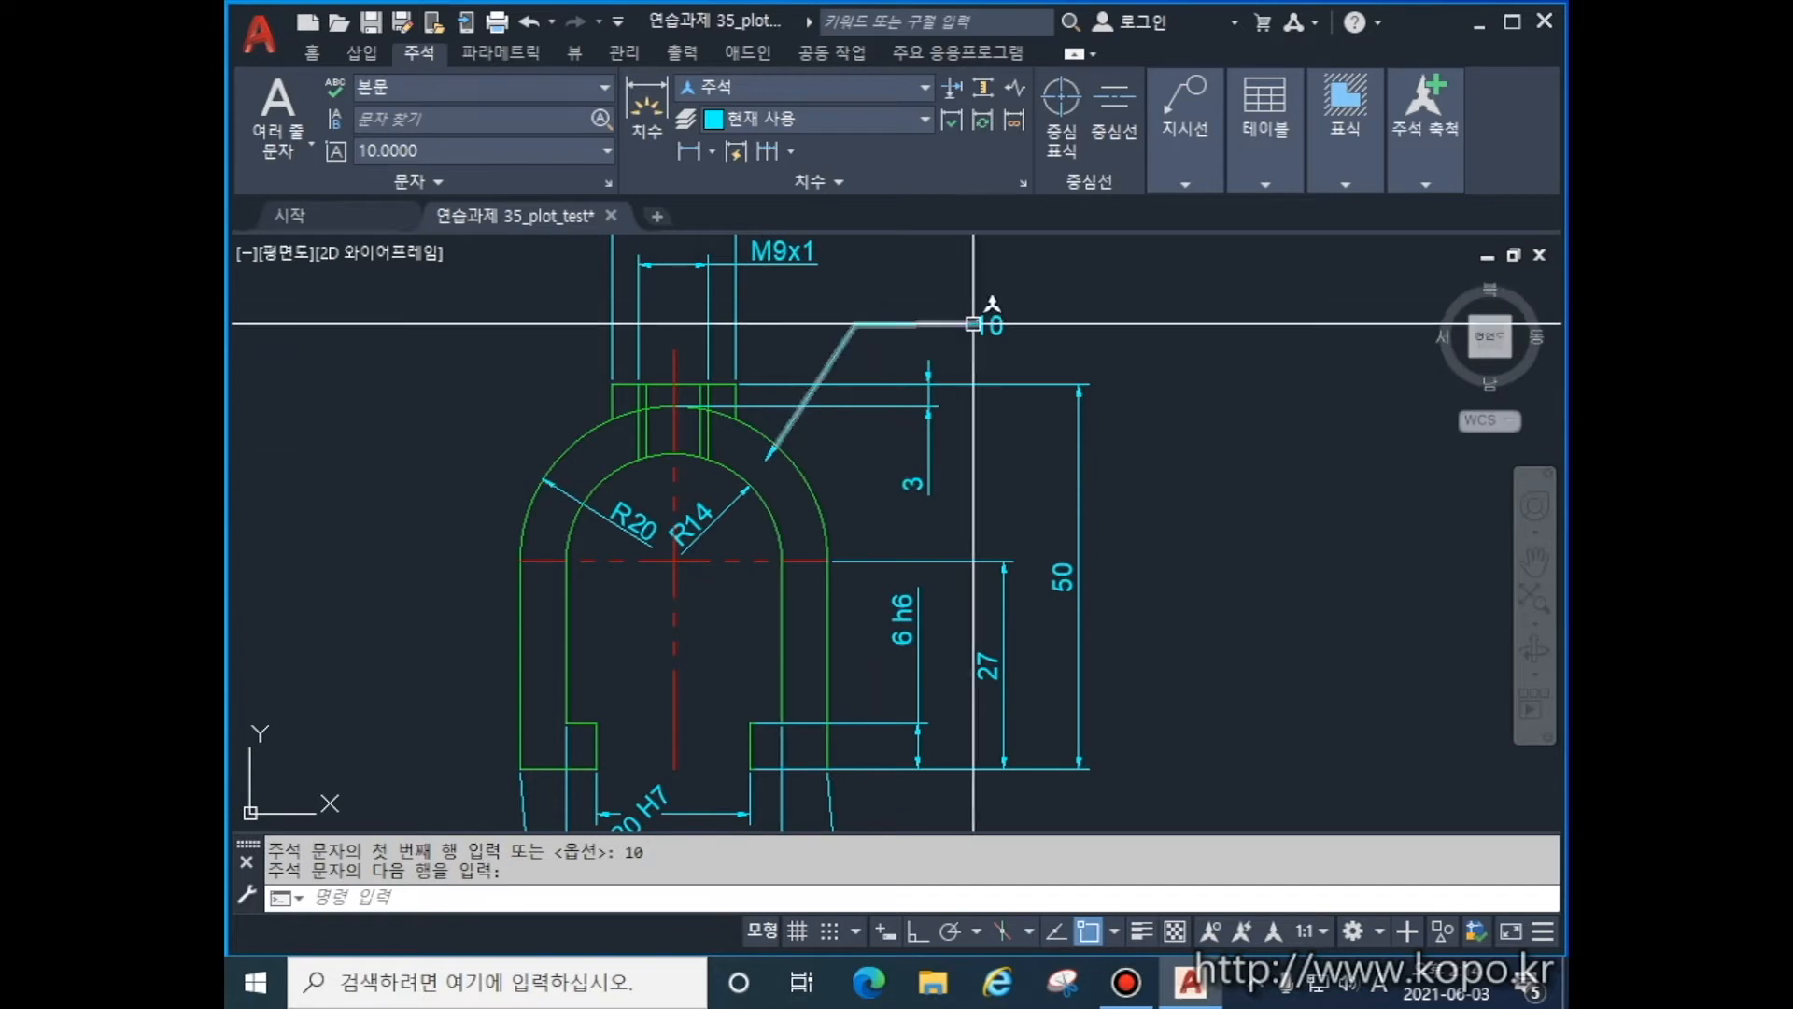
- Delete the leader line and its annotation text 10
mouse_move(1015, 339)
left_mouse_down()
mouse_move(885, 270)
mouse_move(828, 301)
left_mouse_up()
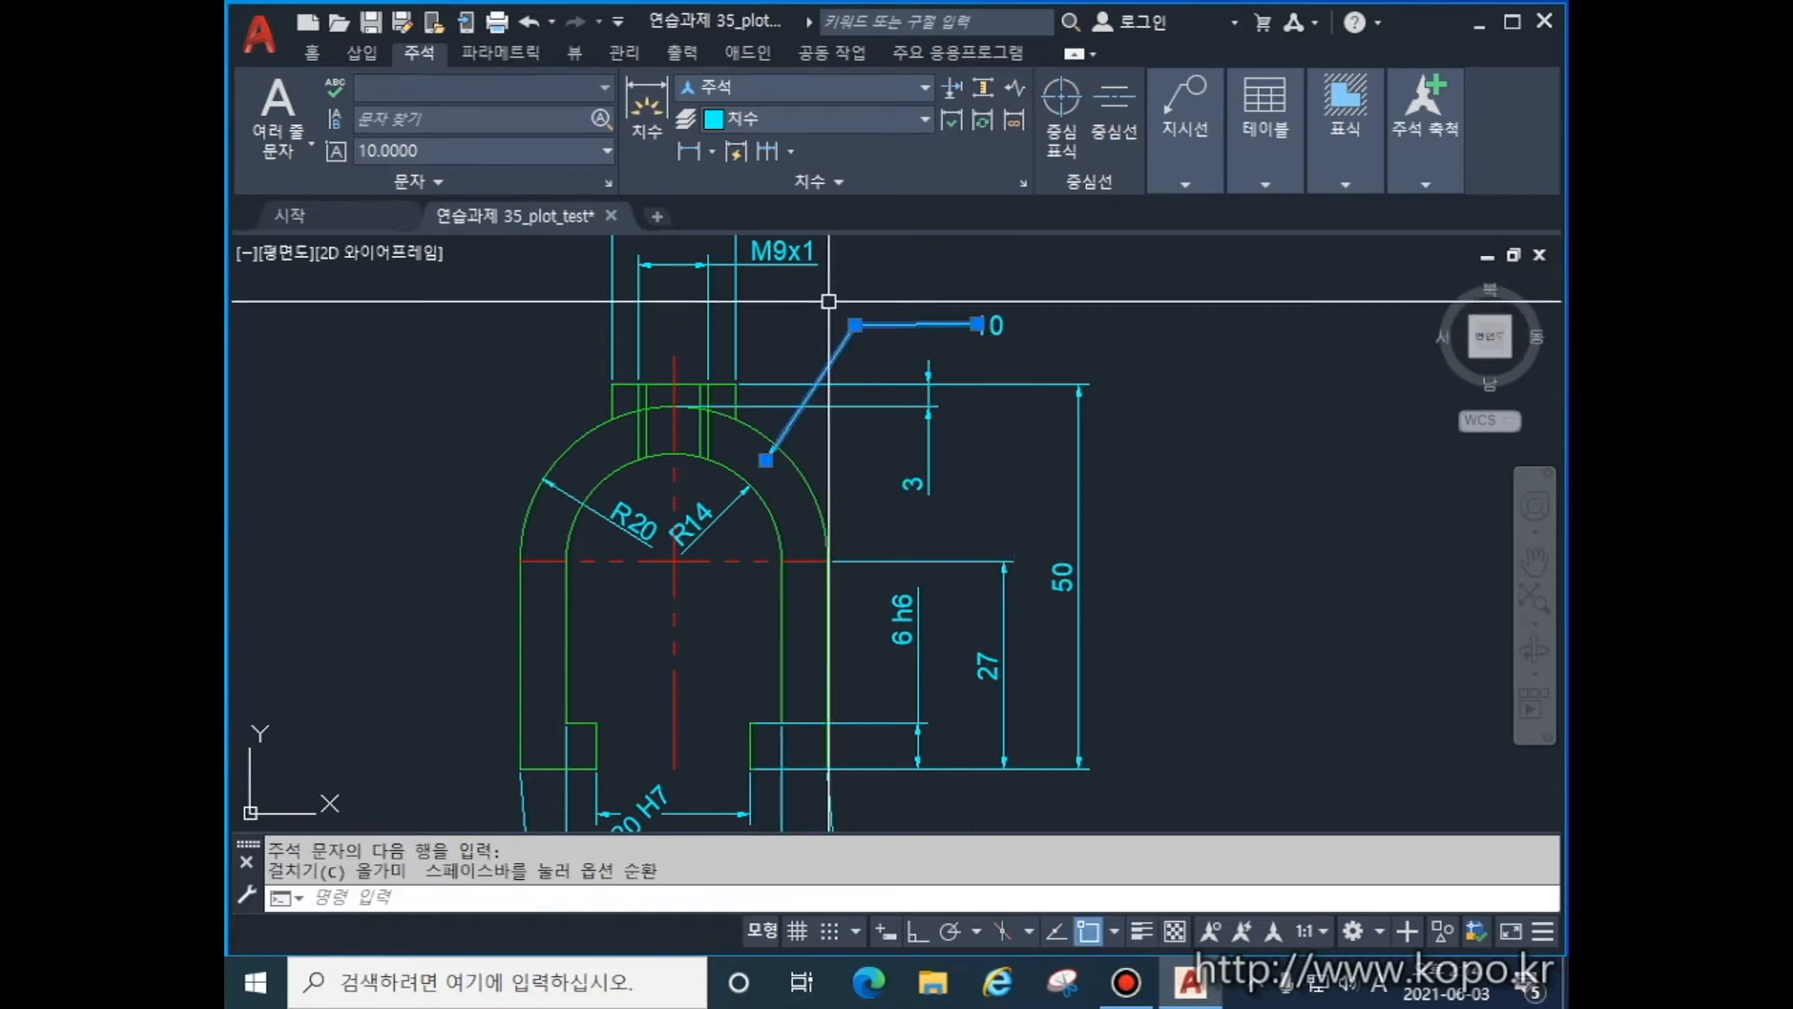
key("Delete")
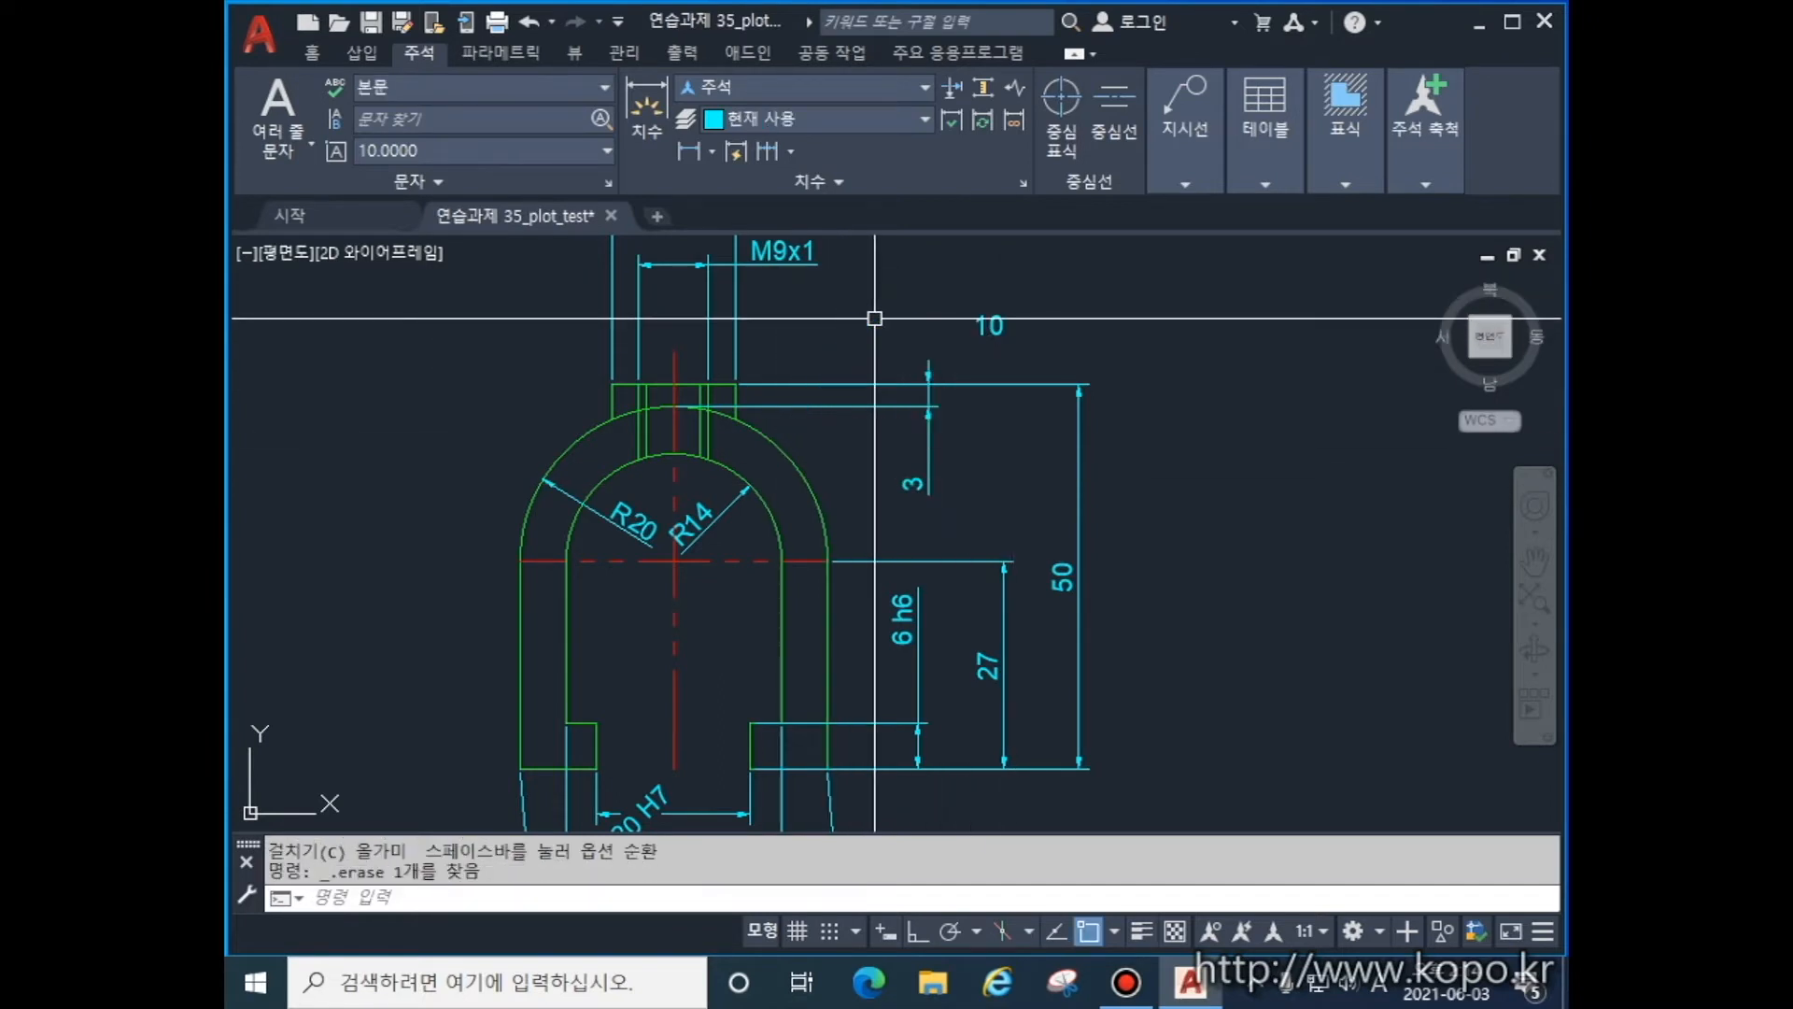
left_click(1024, 343)
left_click(972, 294)
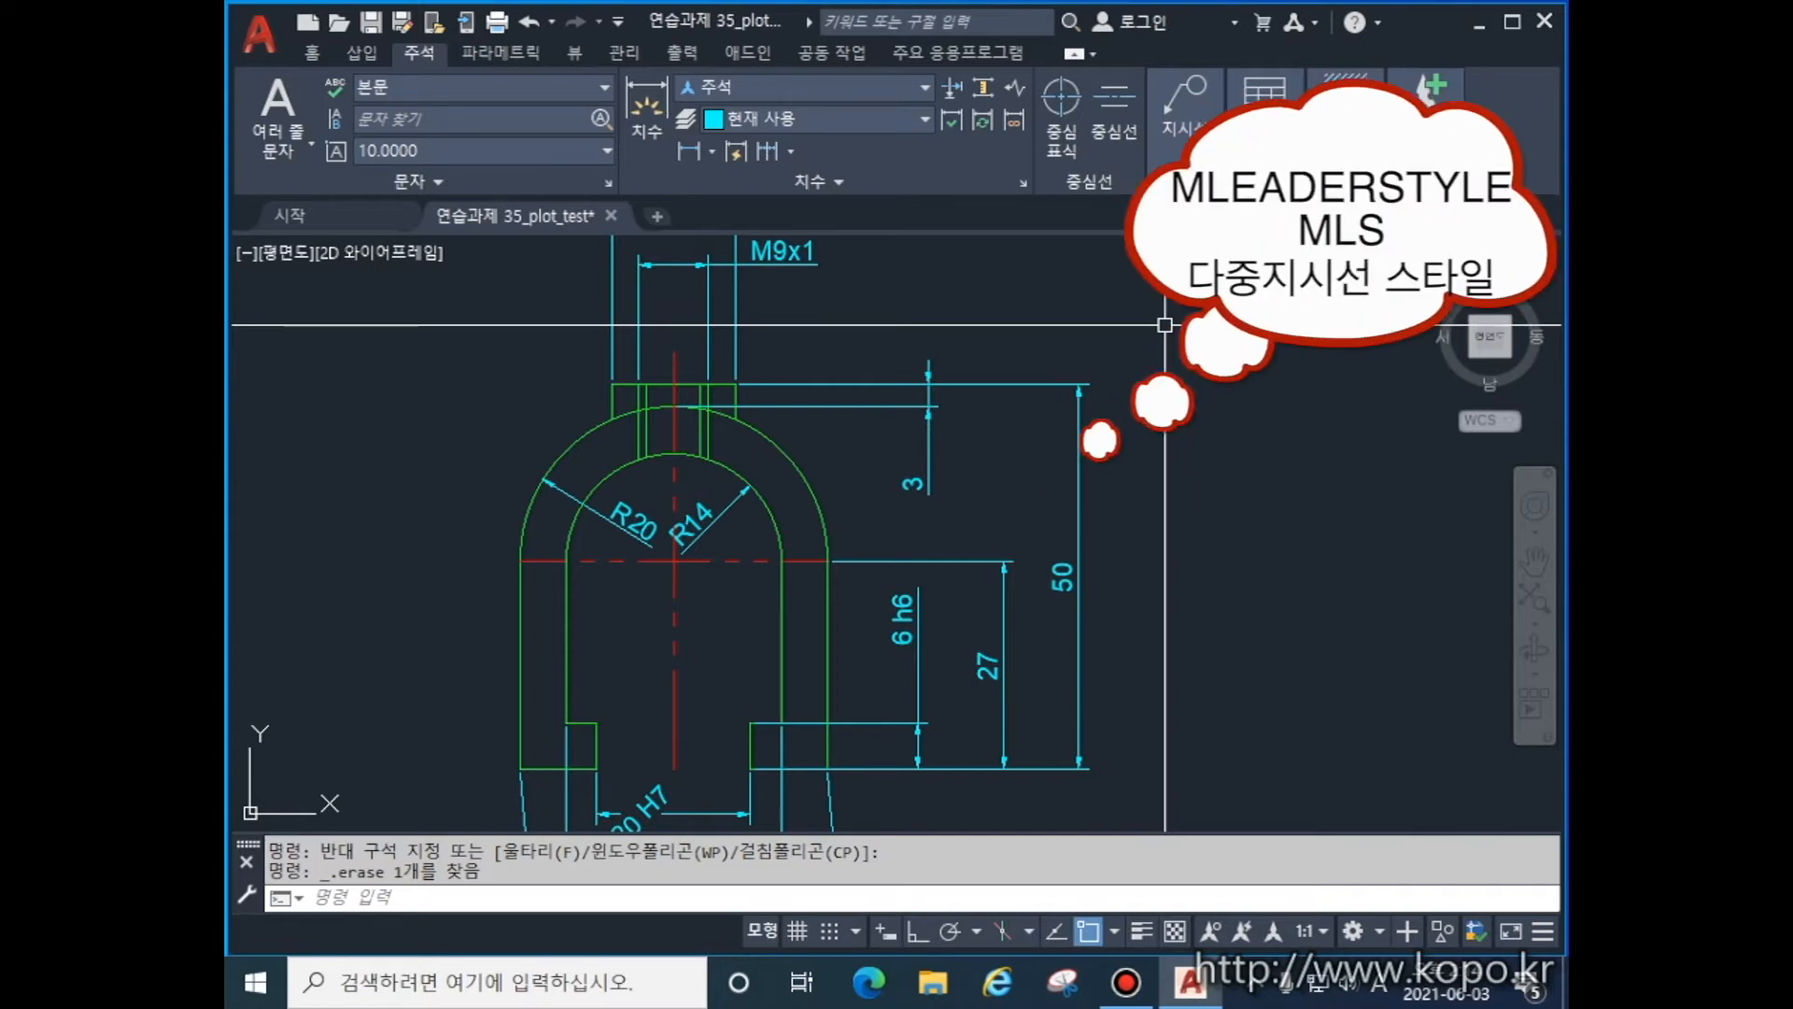
- Create a new multileader style named A3_ Standard, based on Standard
type("mls")
key("Return")
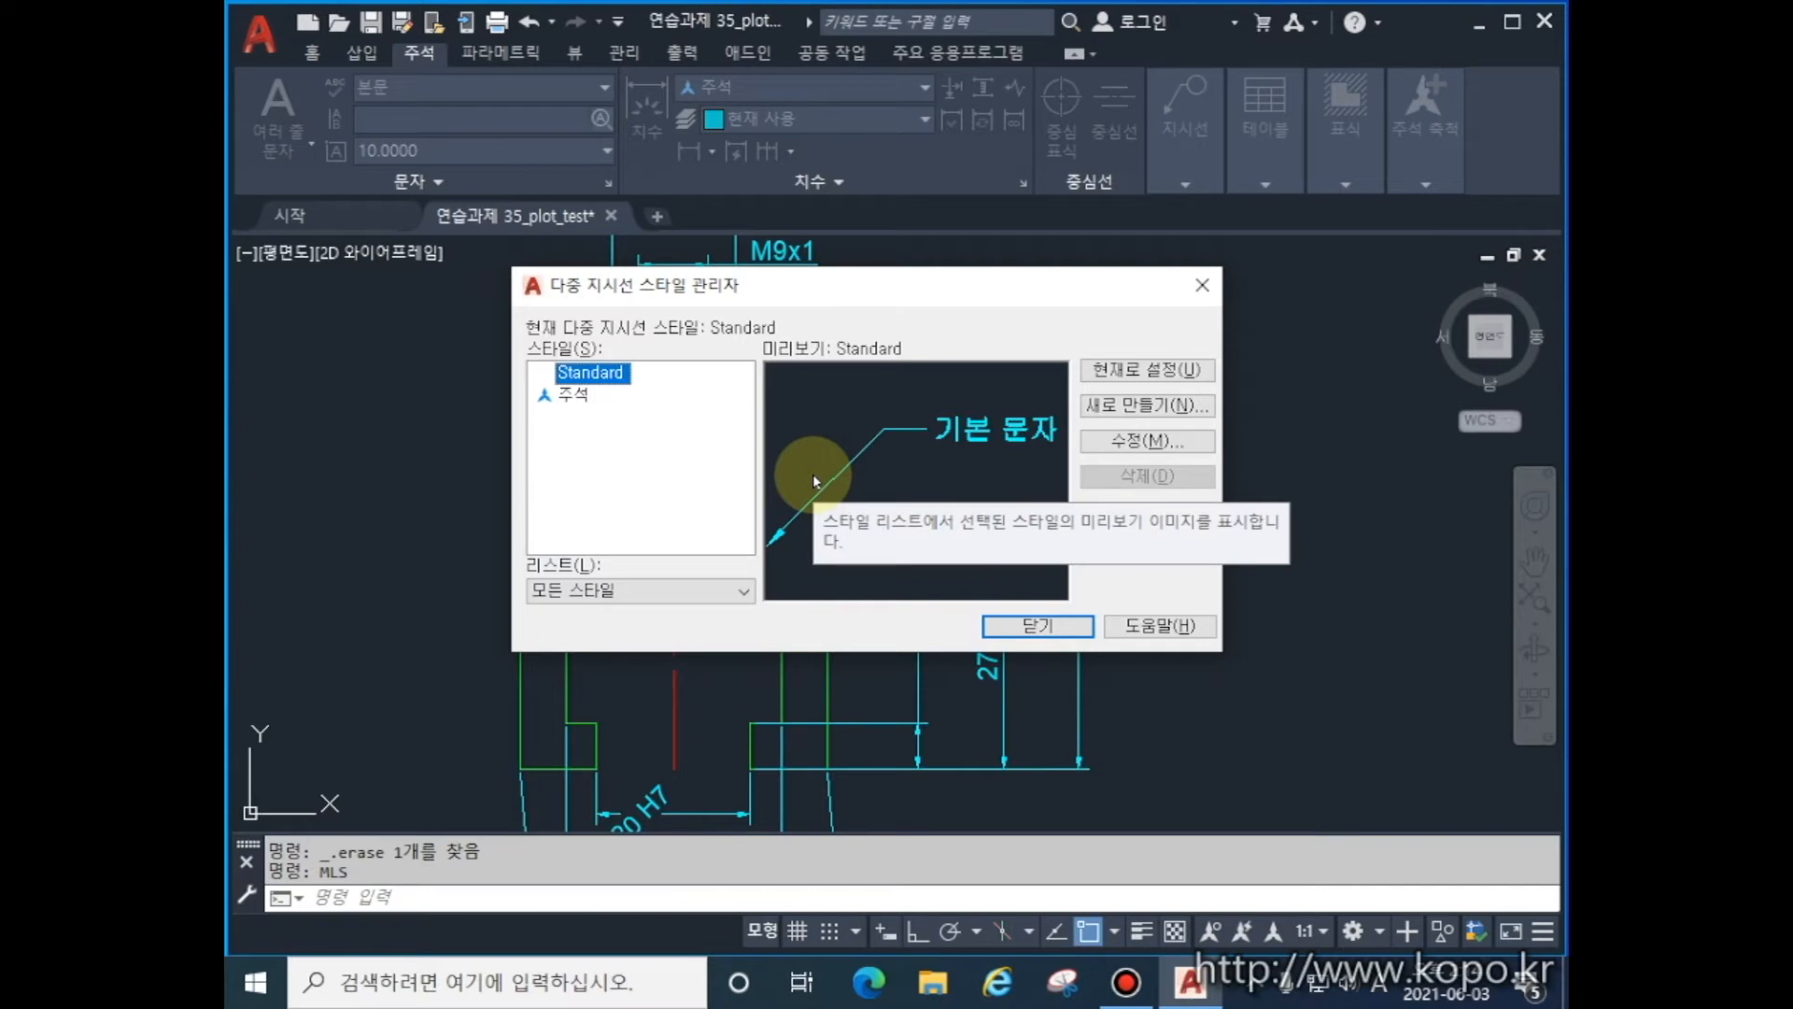
key("alt+n")
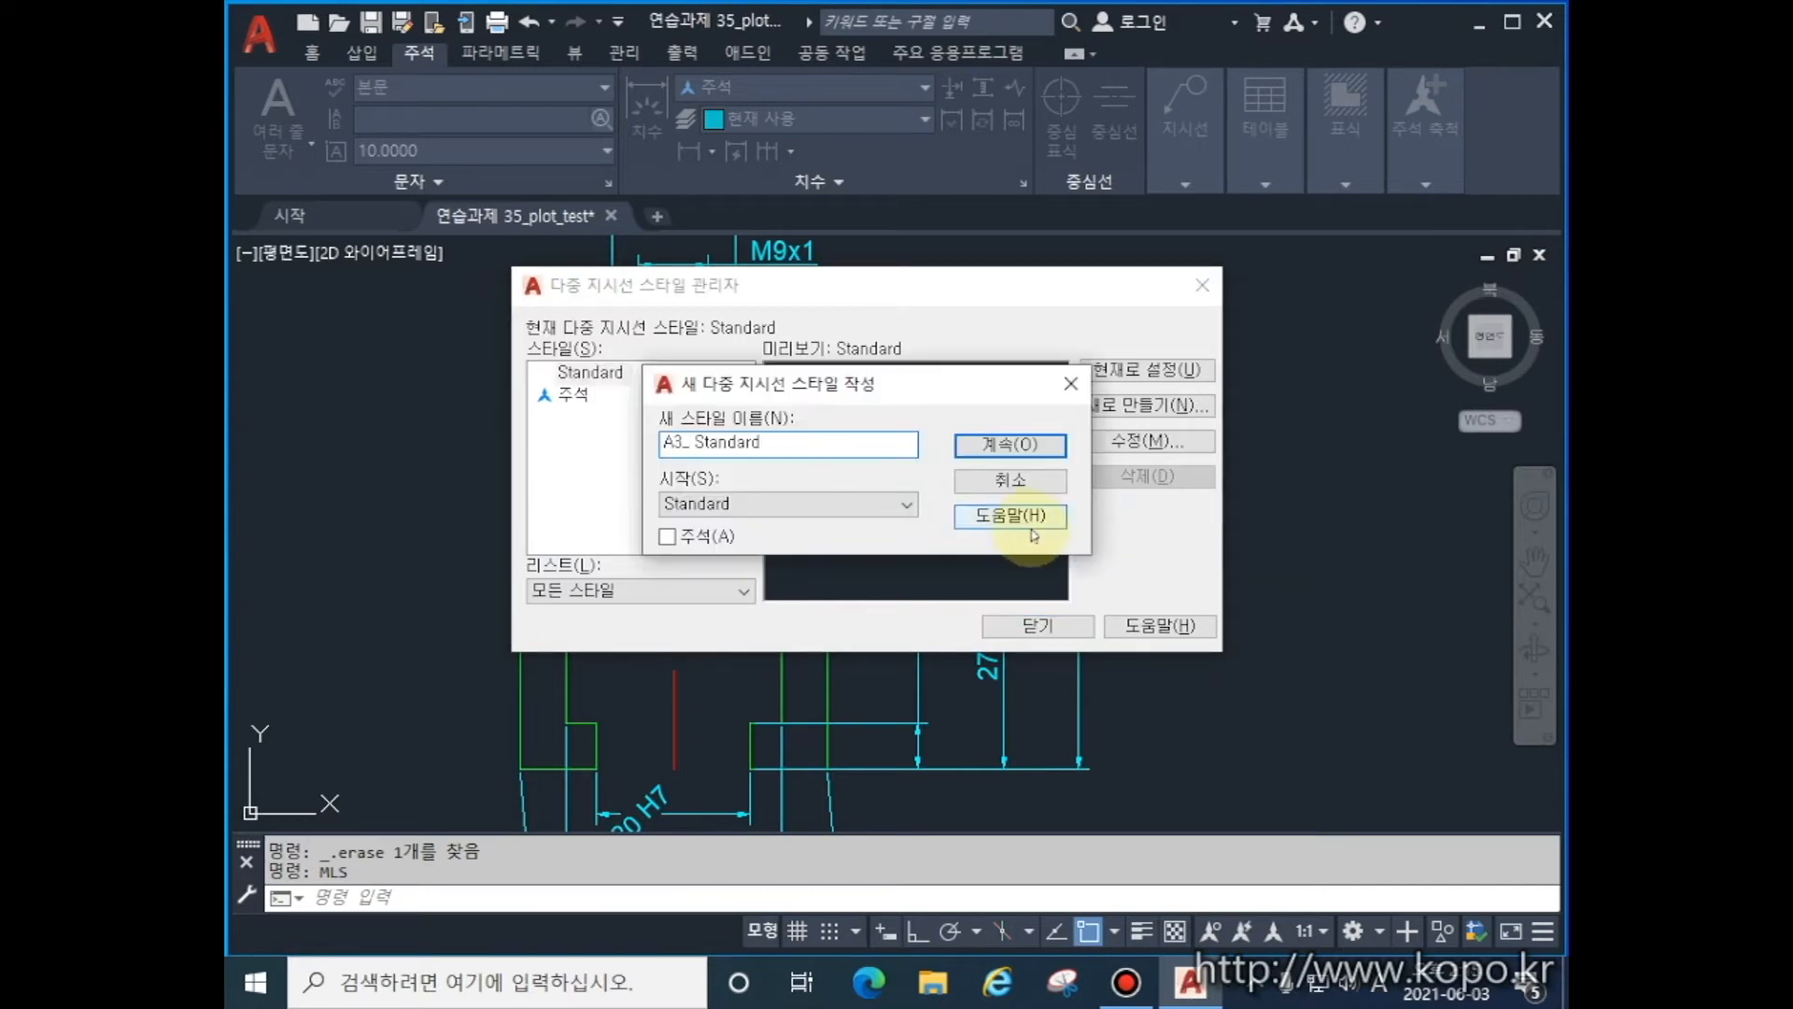
left_click(1027, 446)
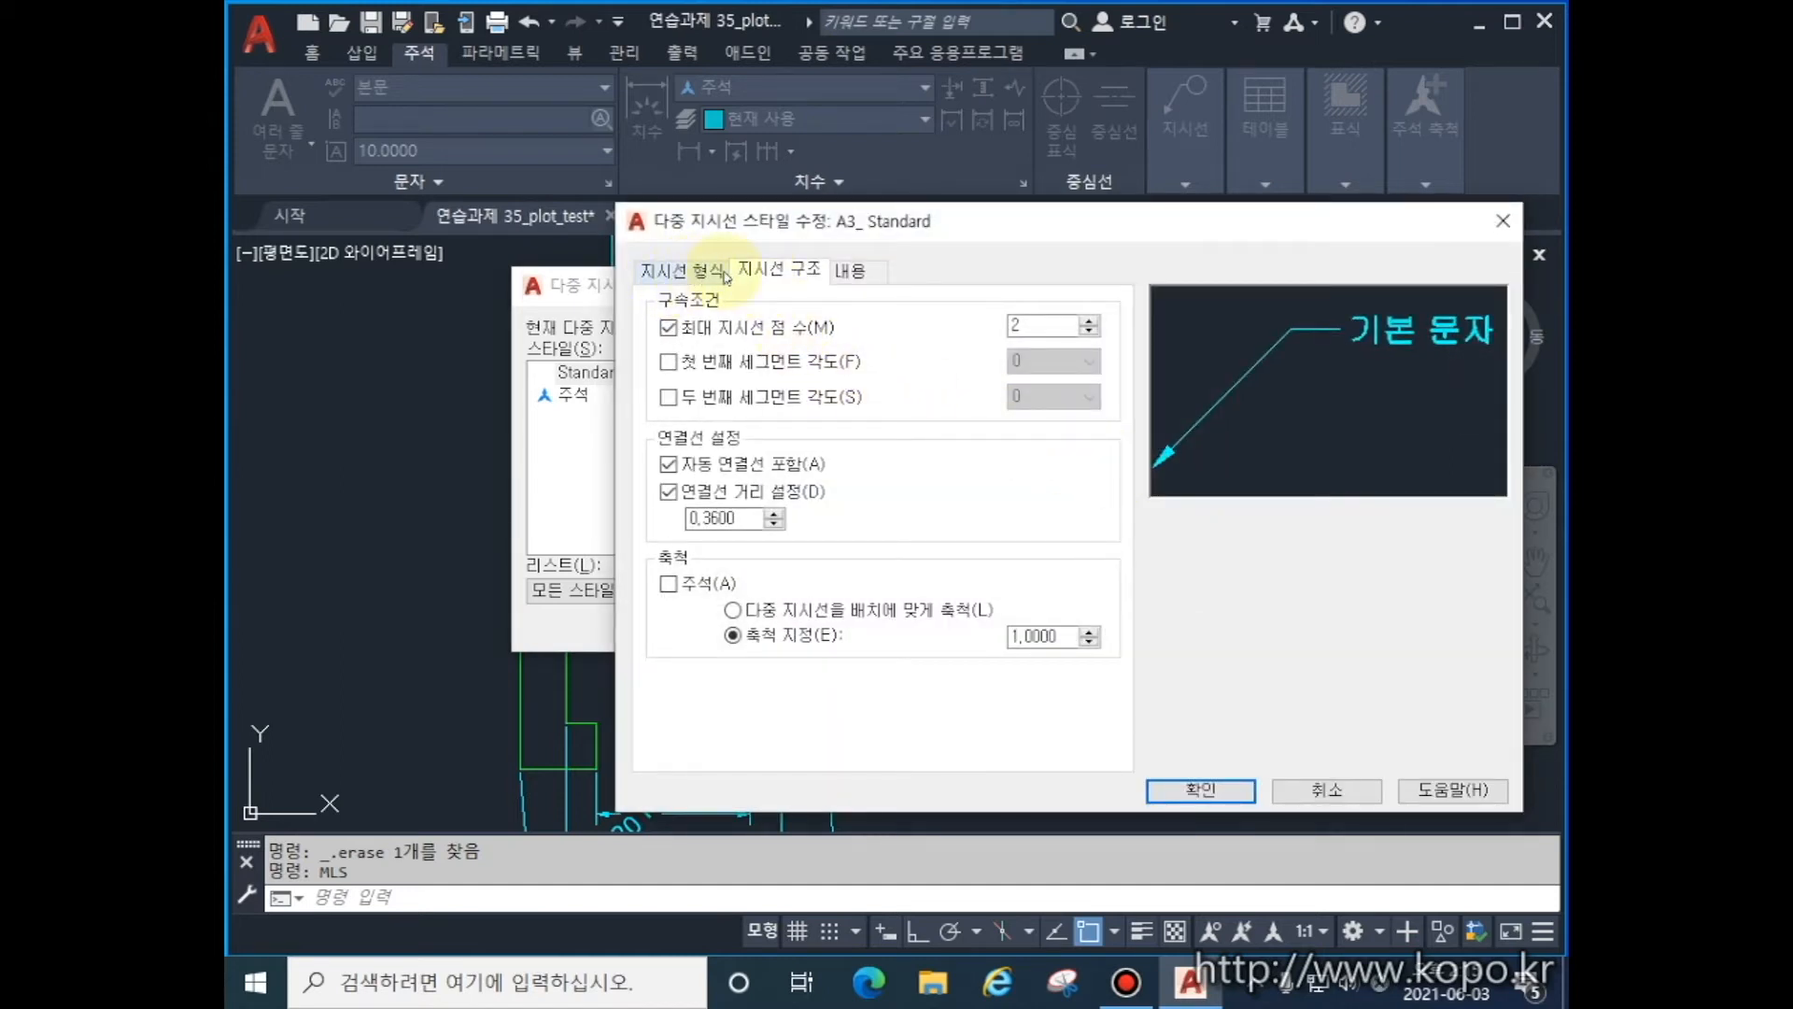
- Review the A3_ Standard style's leader format and structure, and set its text style to 주석
left_click(689, 273)
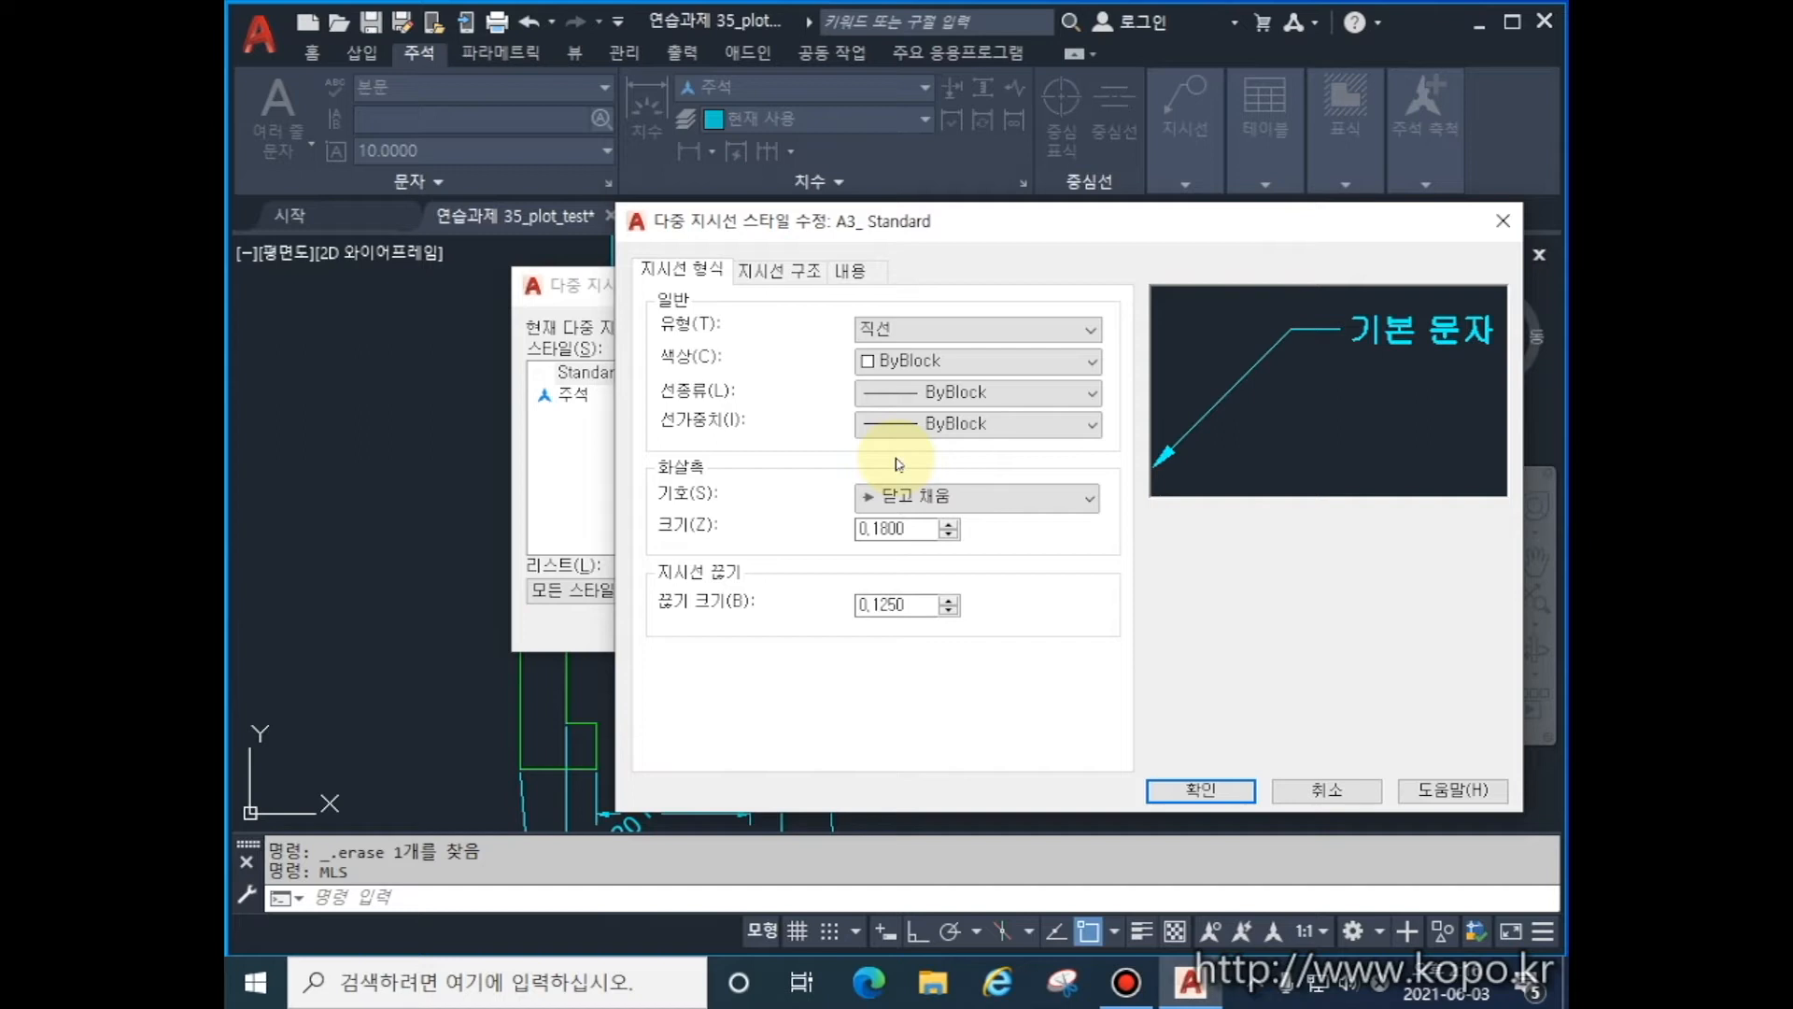
left_click(807, 280)
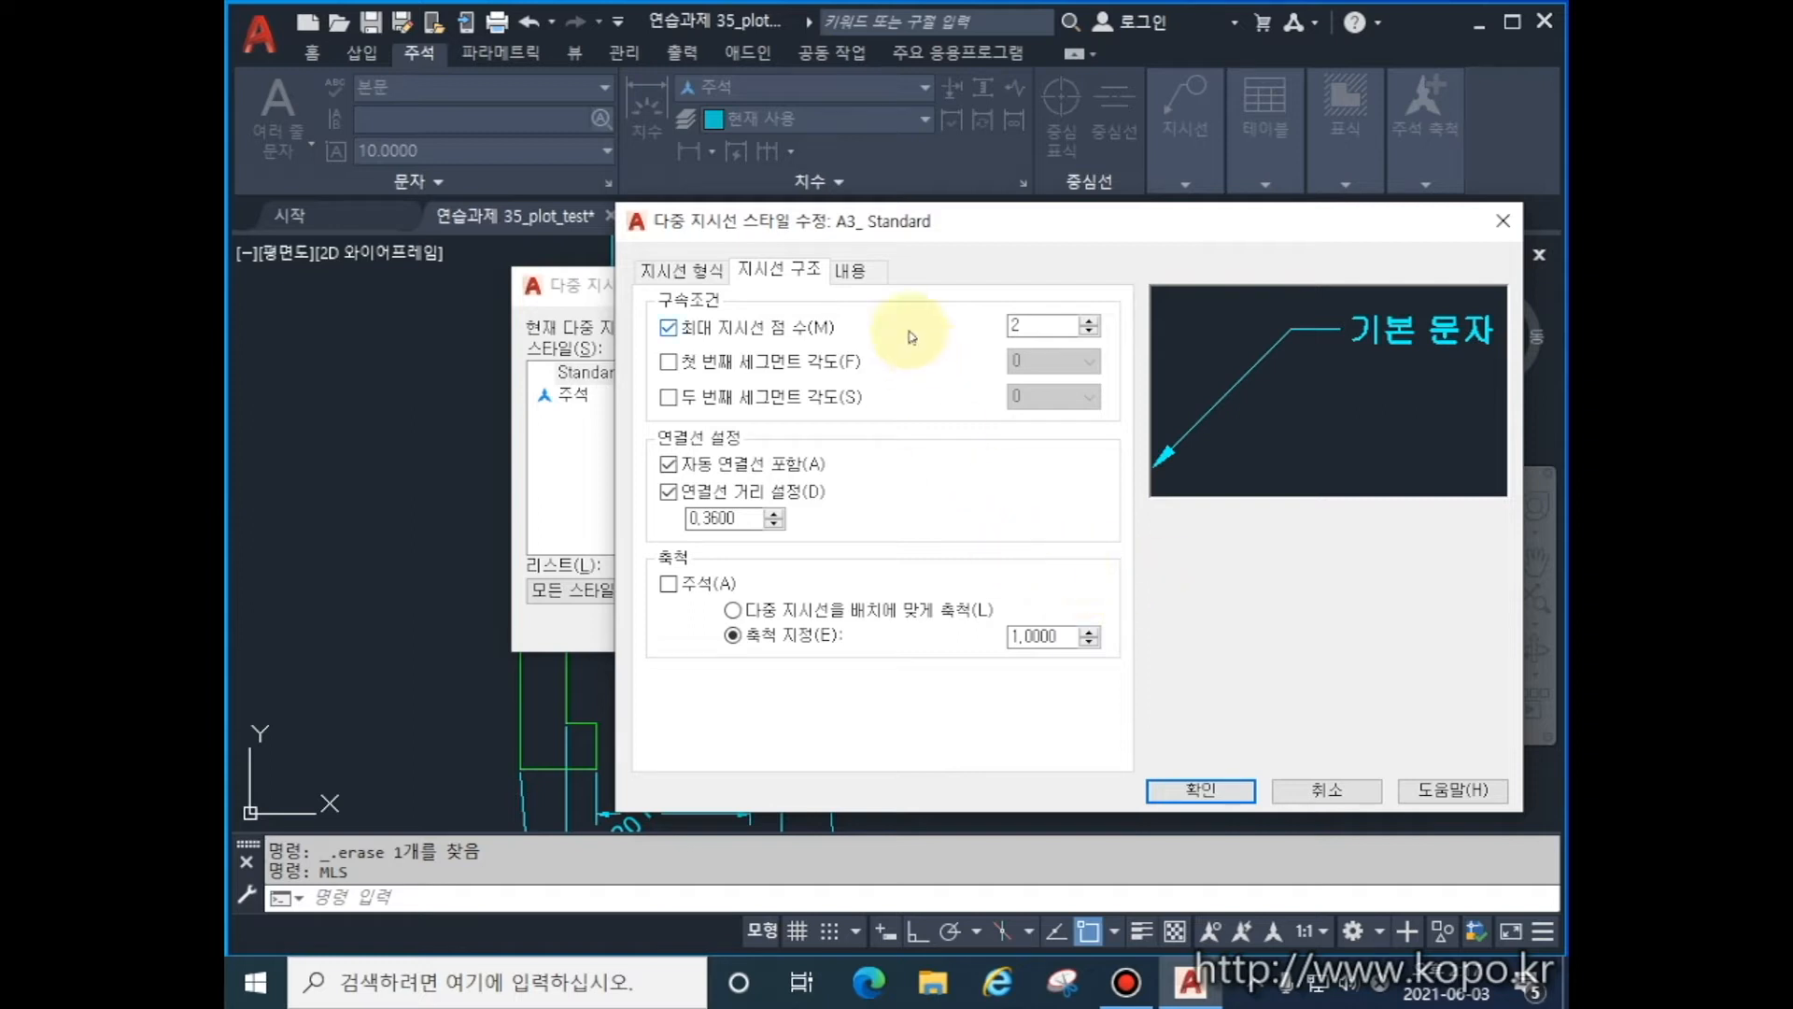
left_click(852, 273)
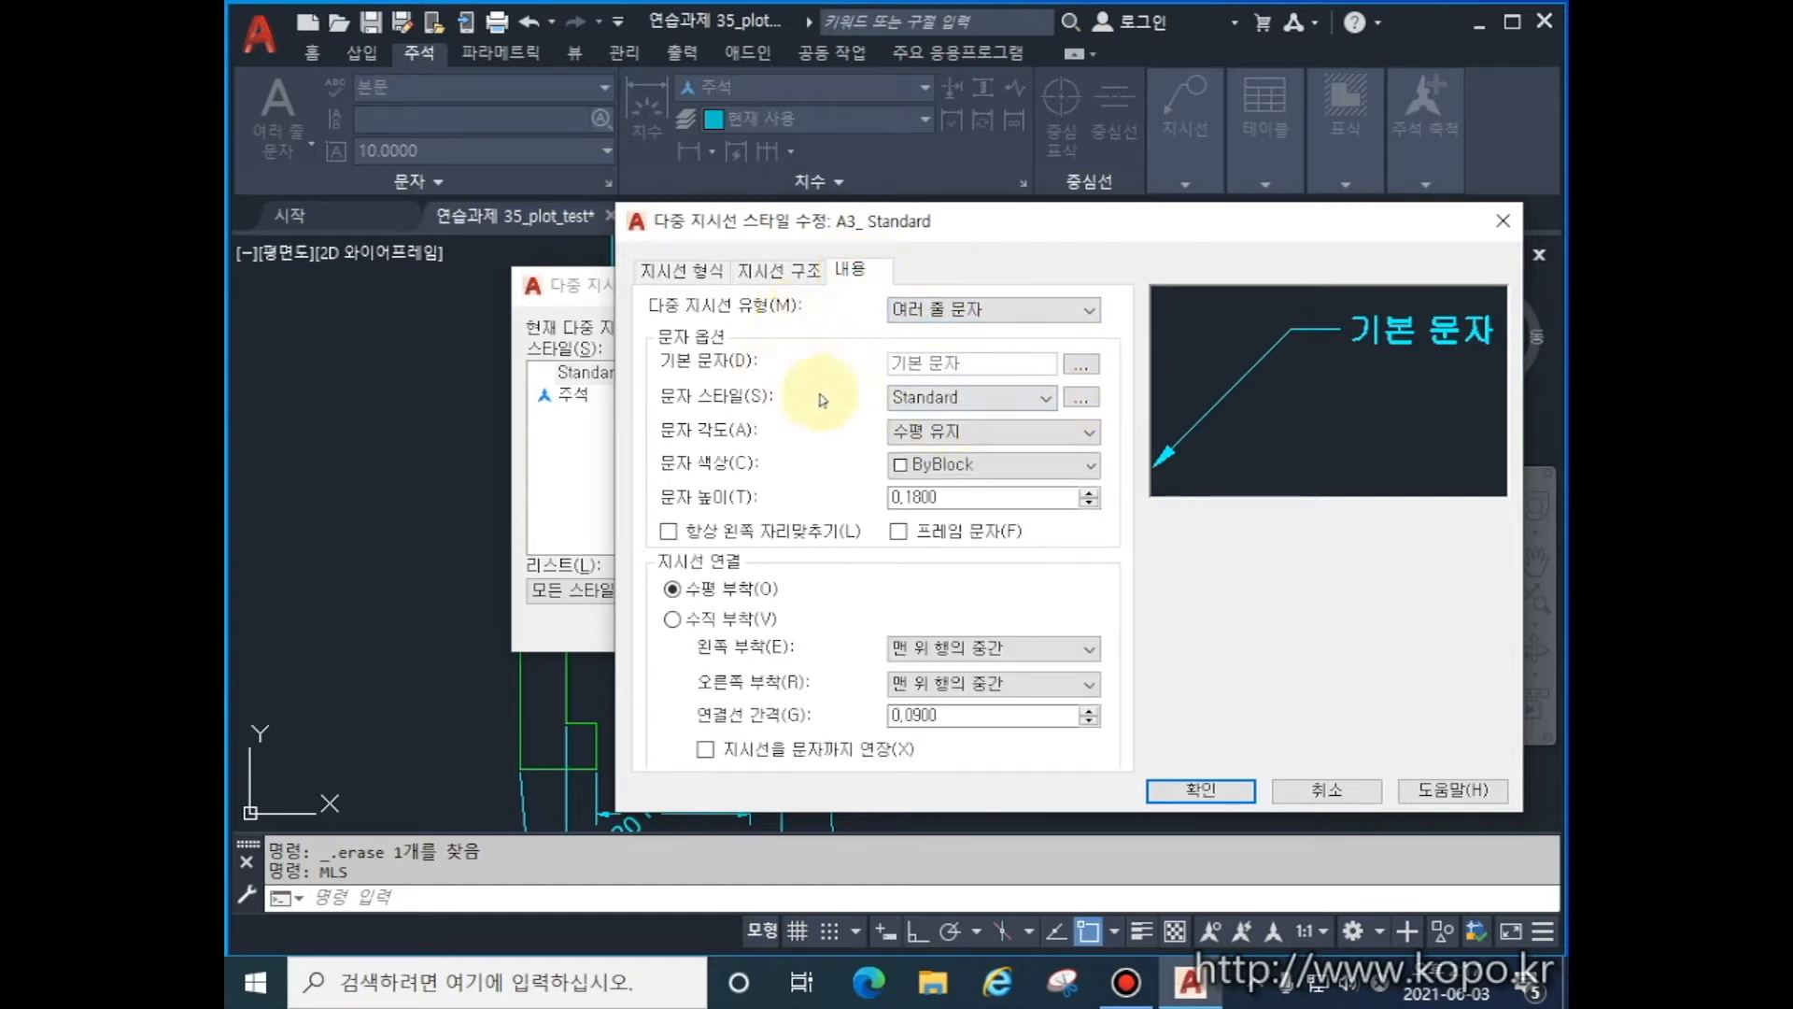
left_click(1048, 400)
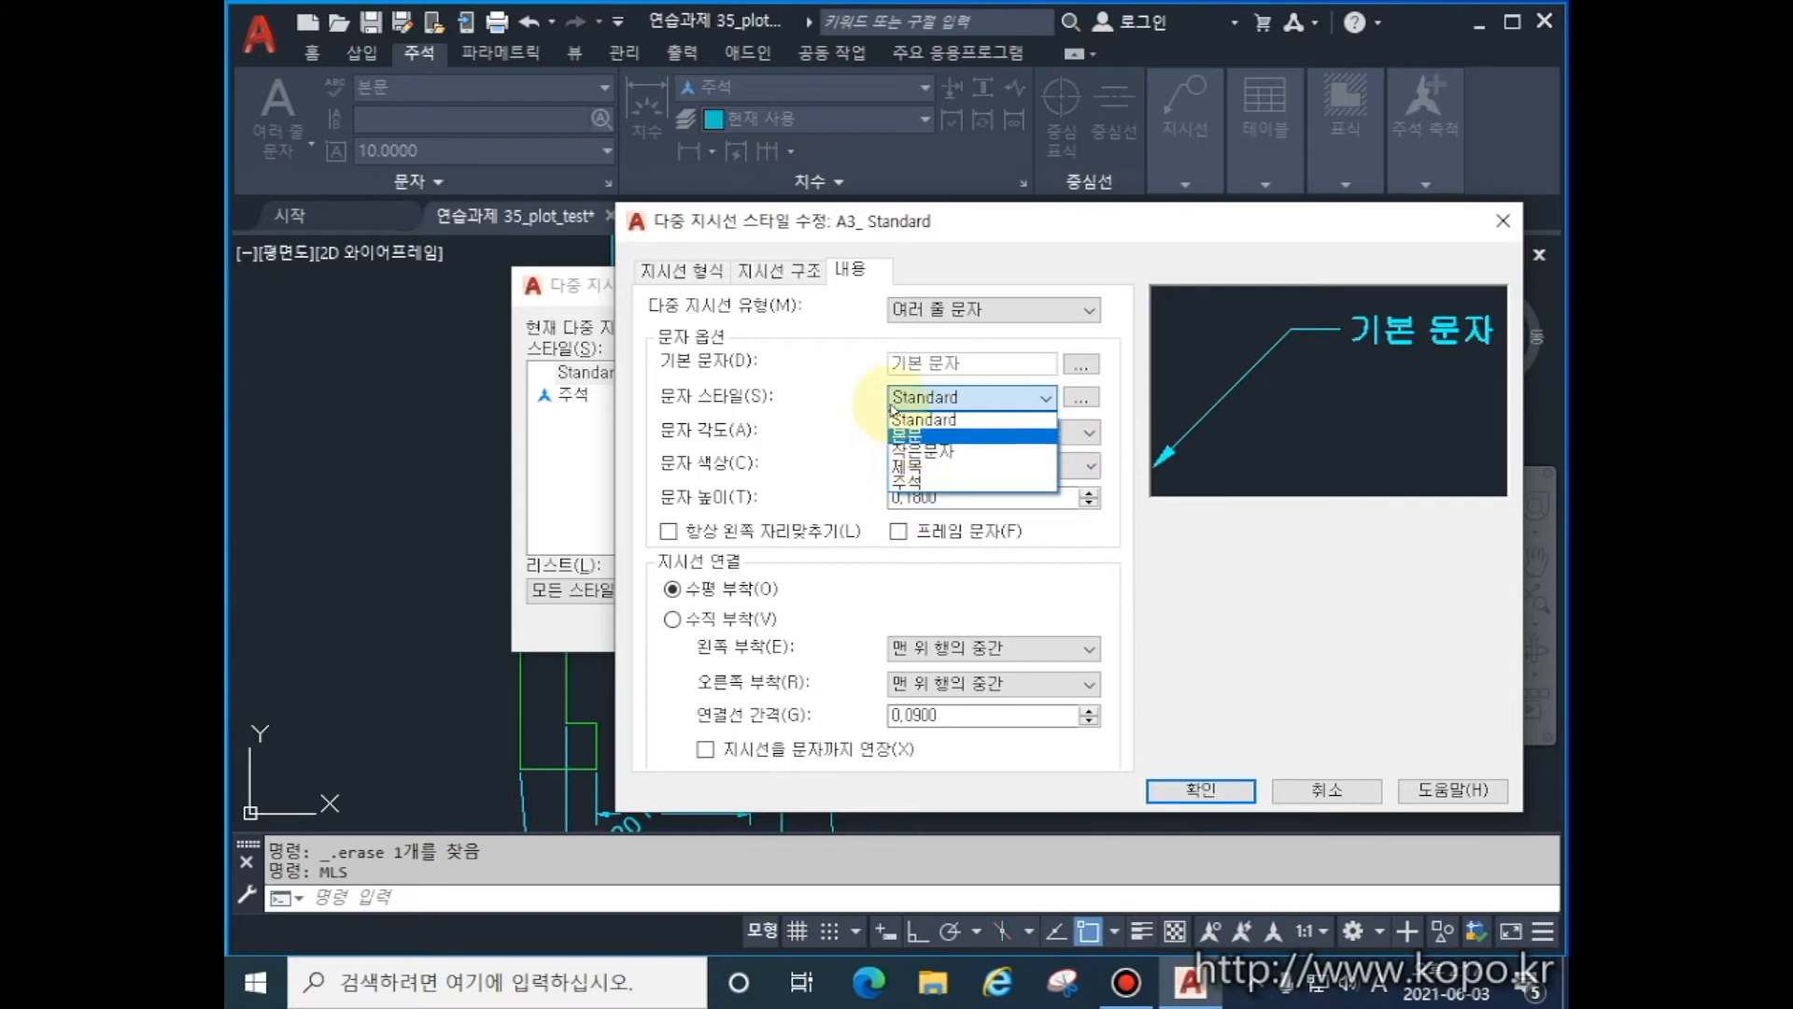
left_click(958, 483)
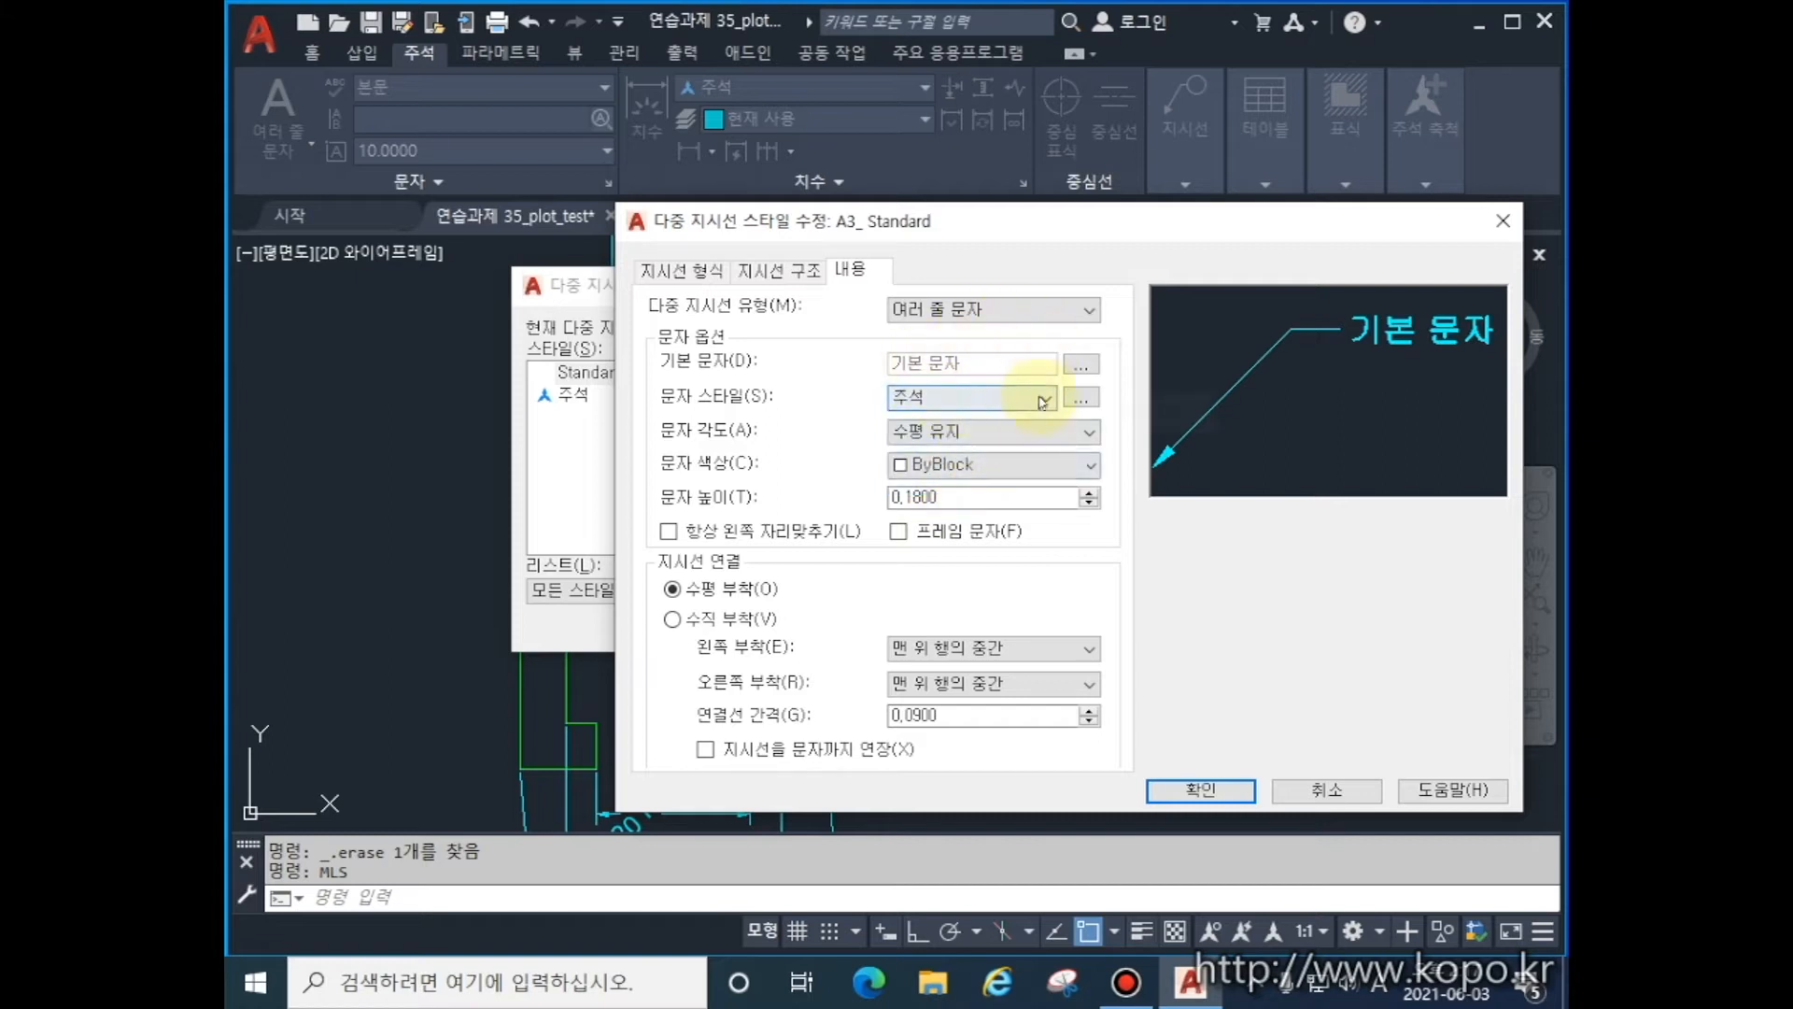
key("Return")
left_click(1039, 626)
- Draw a multileader from inside the U-shaped part's upper-right arc band to a landing above it, with the text 12
type("mld")
key("Return")
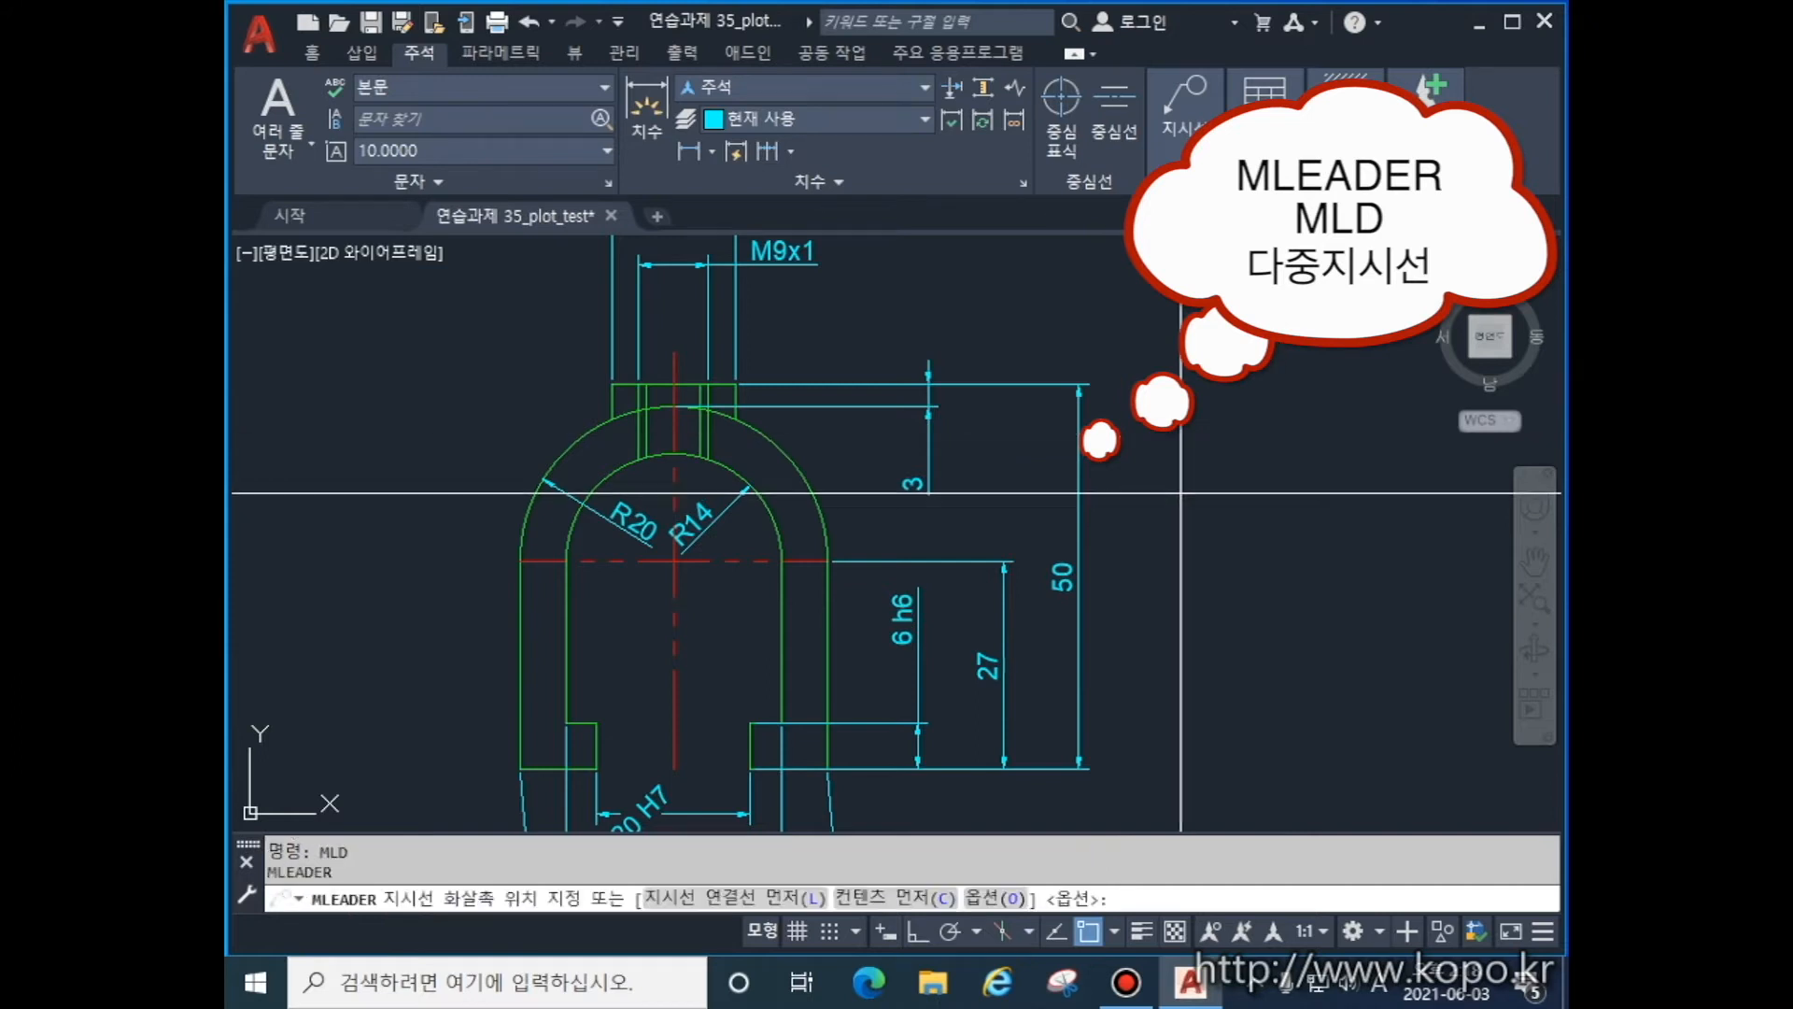
left_click(777, 469)
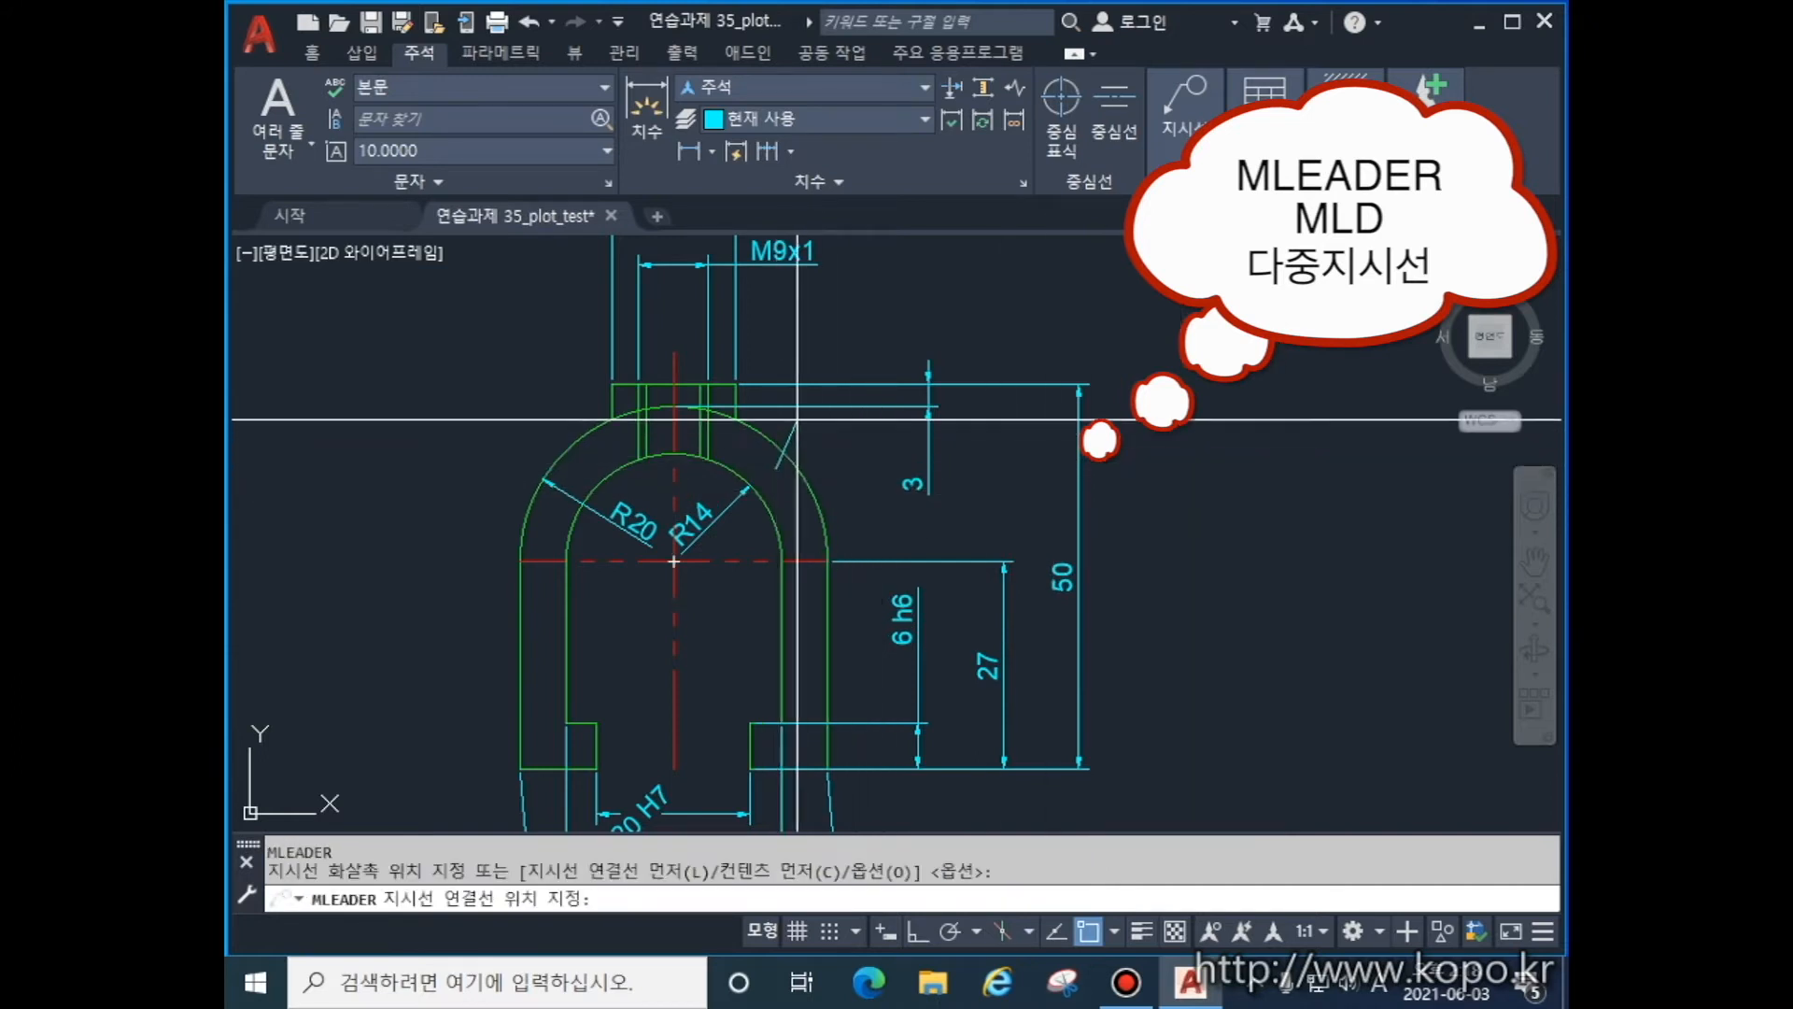
left_click(897, 317)
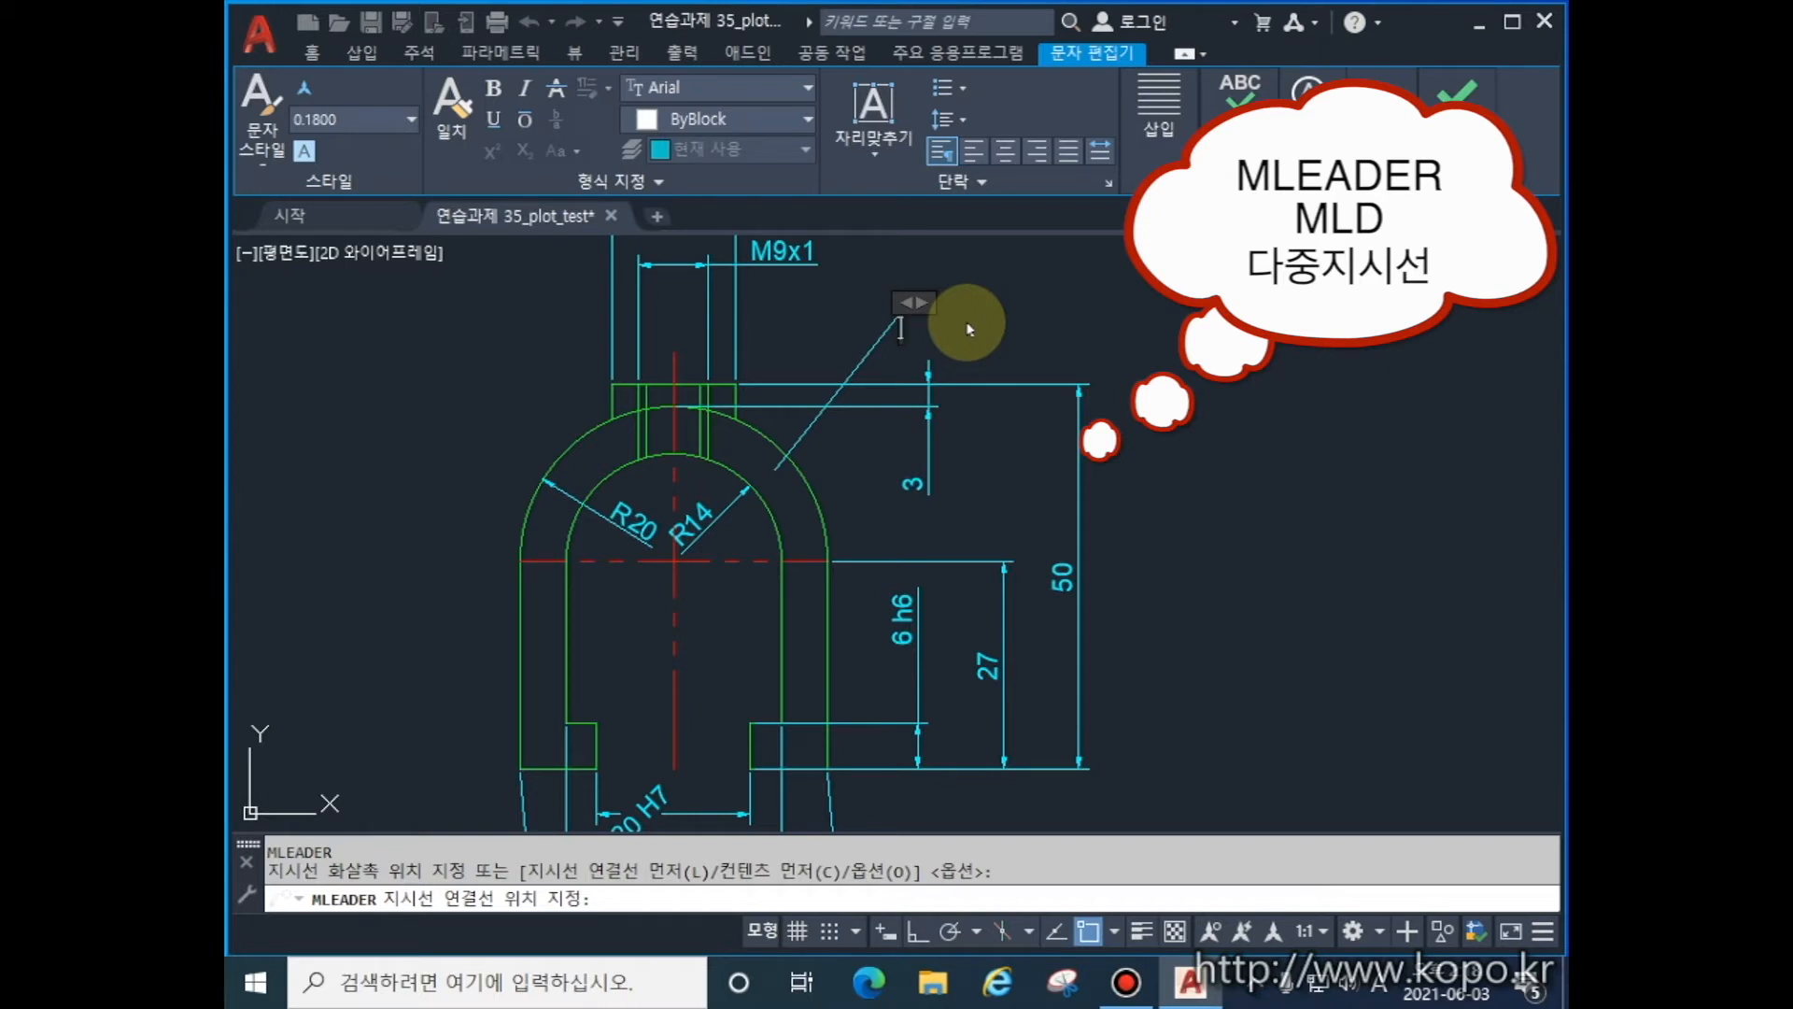
type("12")
left_click(1079, 327)
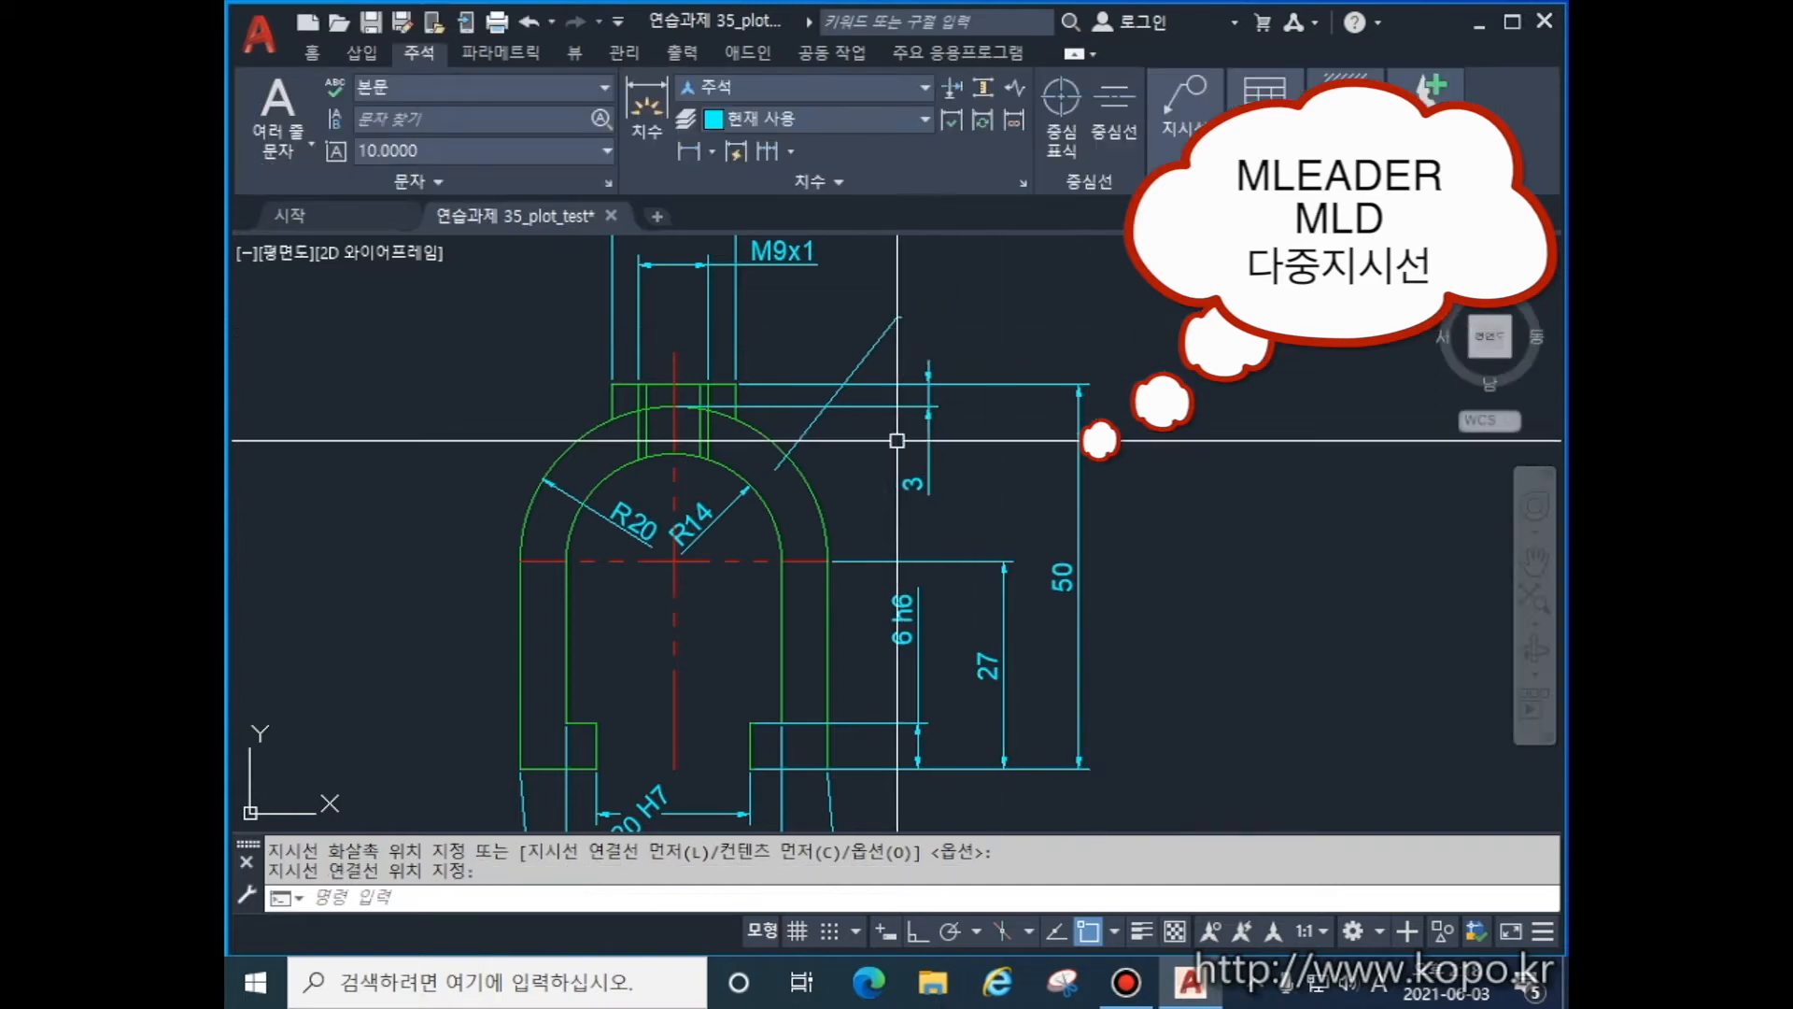
- Delete the multileader with the text 12
scroll(891, 352, "up", 2)
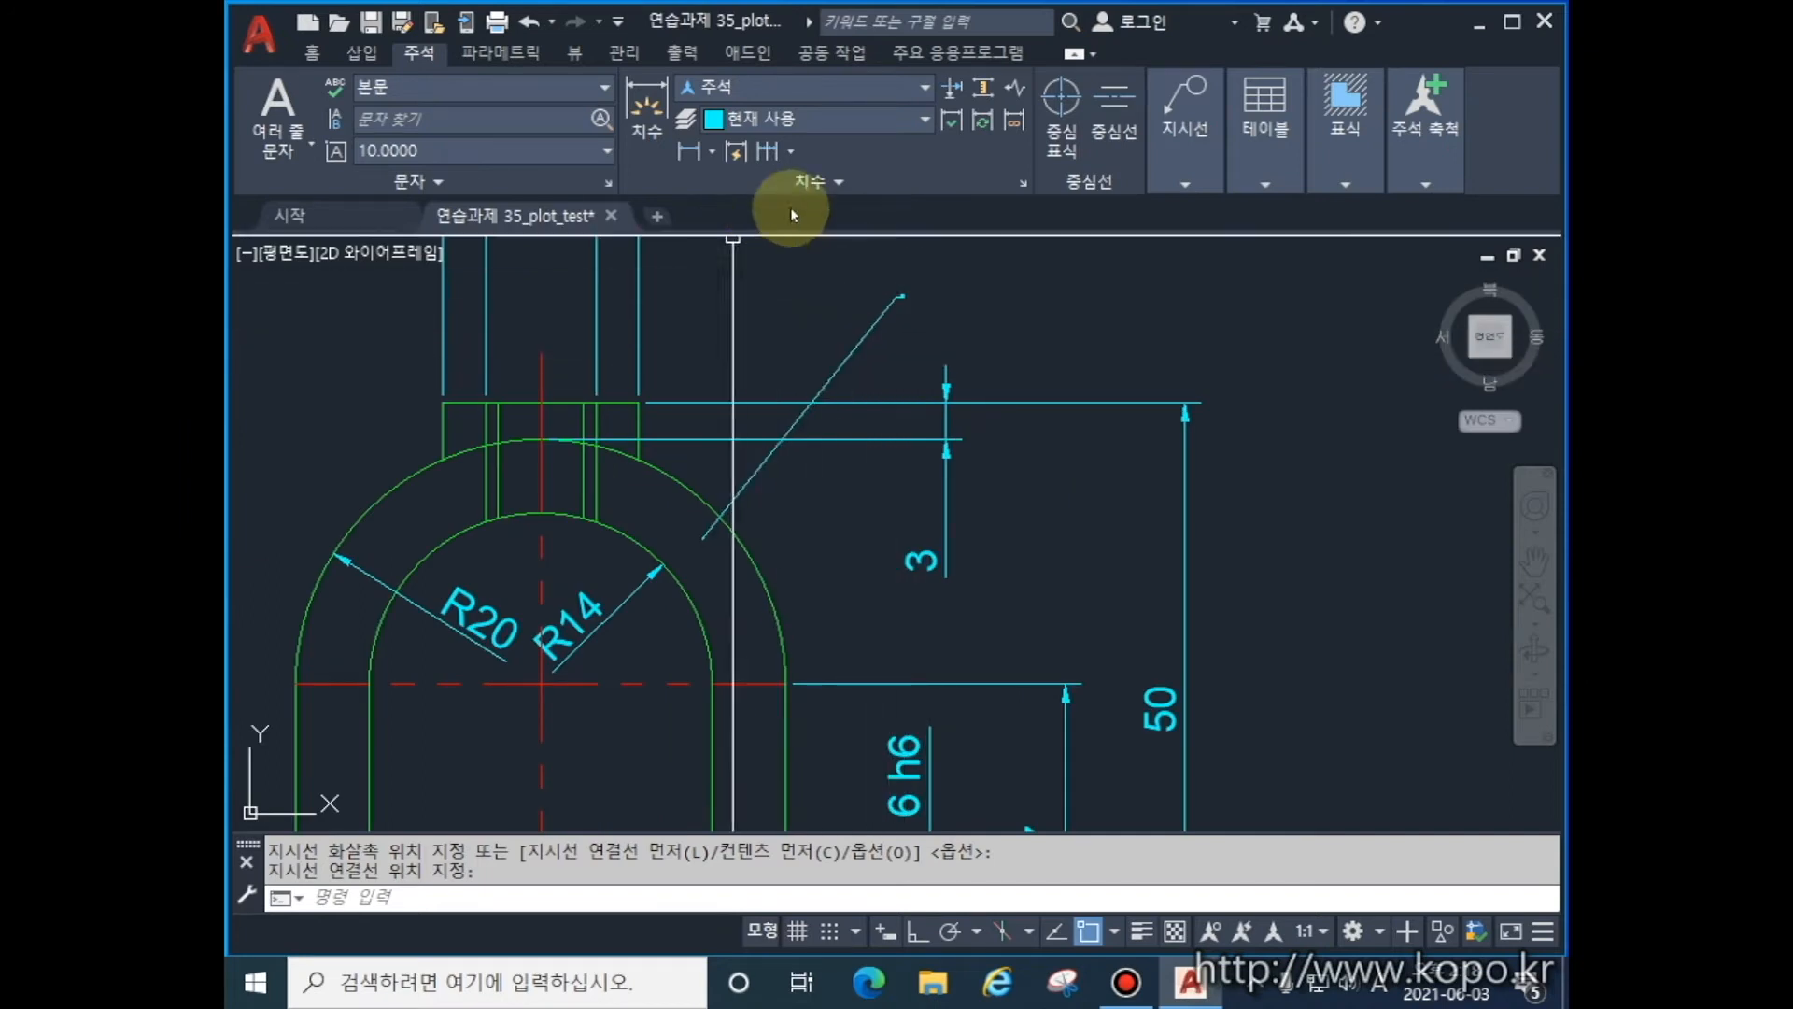
left_click(920, 333)
left_click(863, 274)
key("Delete")
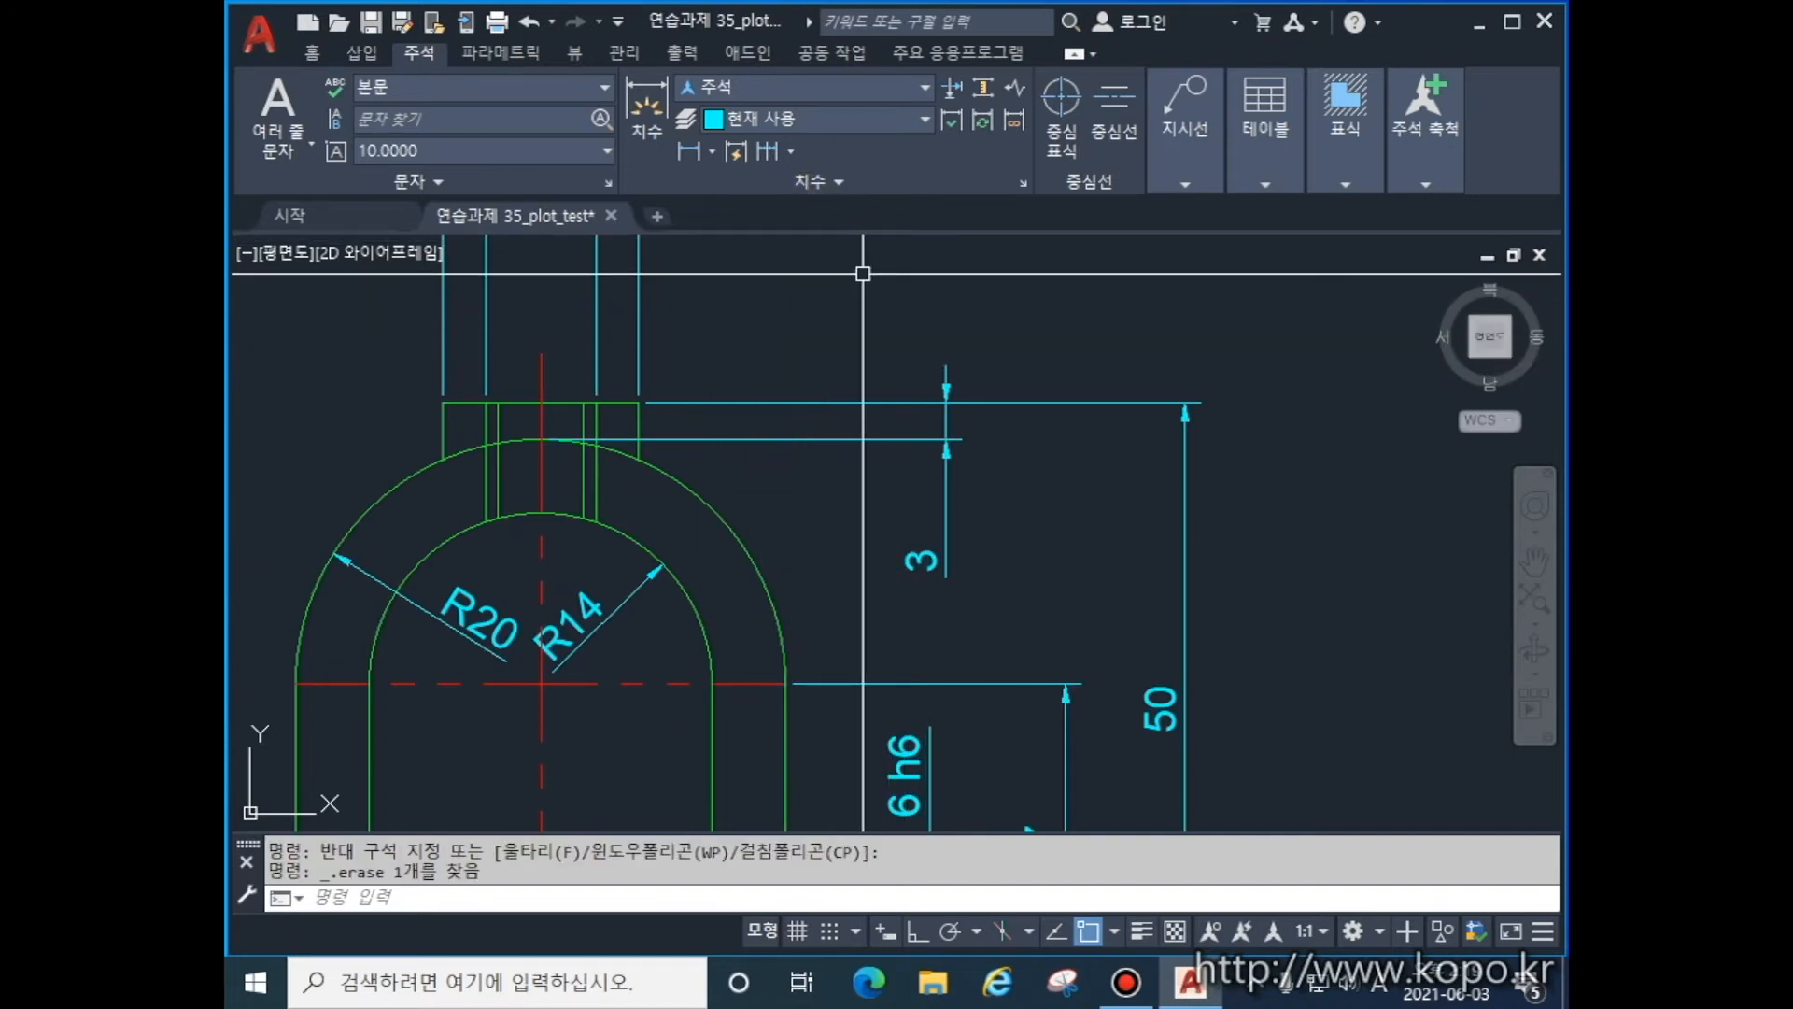
- Modify the A3_ Standard multileader style to use a specified scale of 15
type("mls")
key("Return")
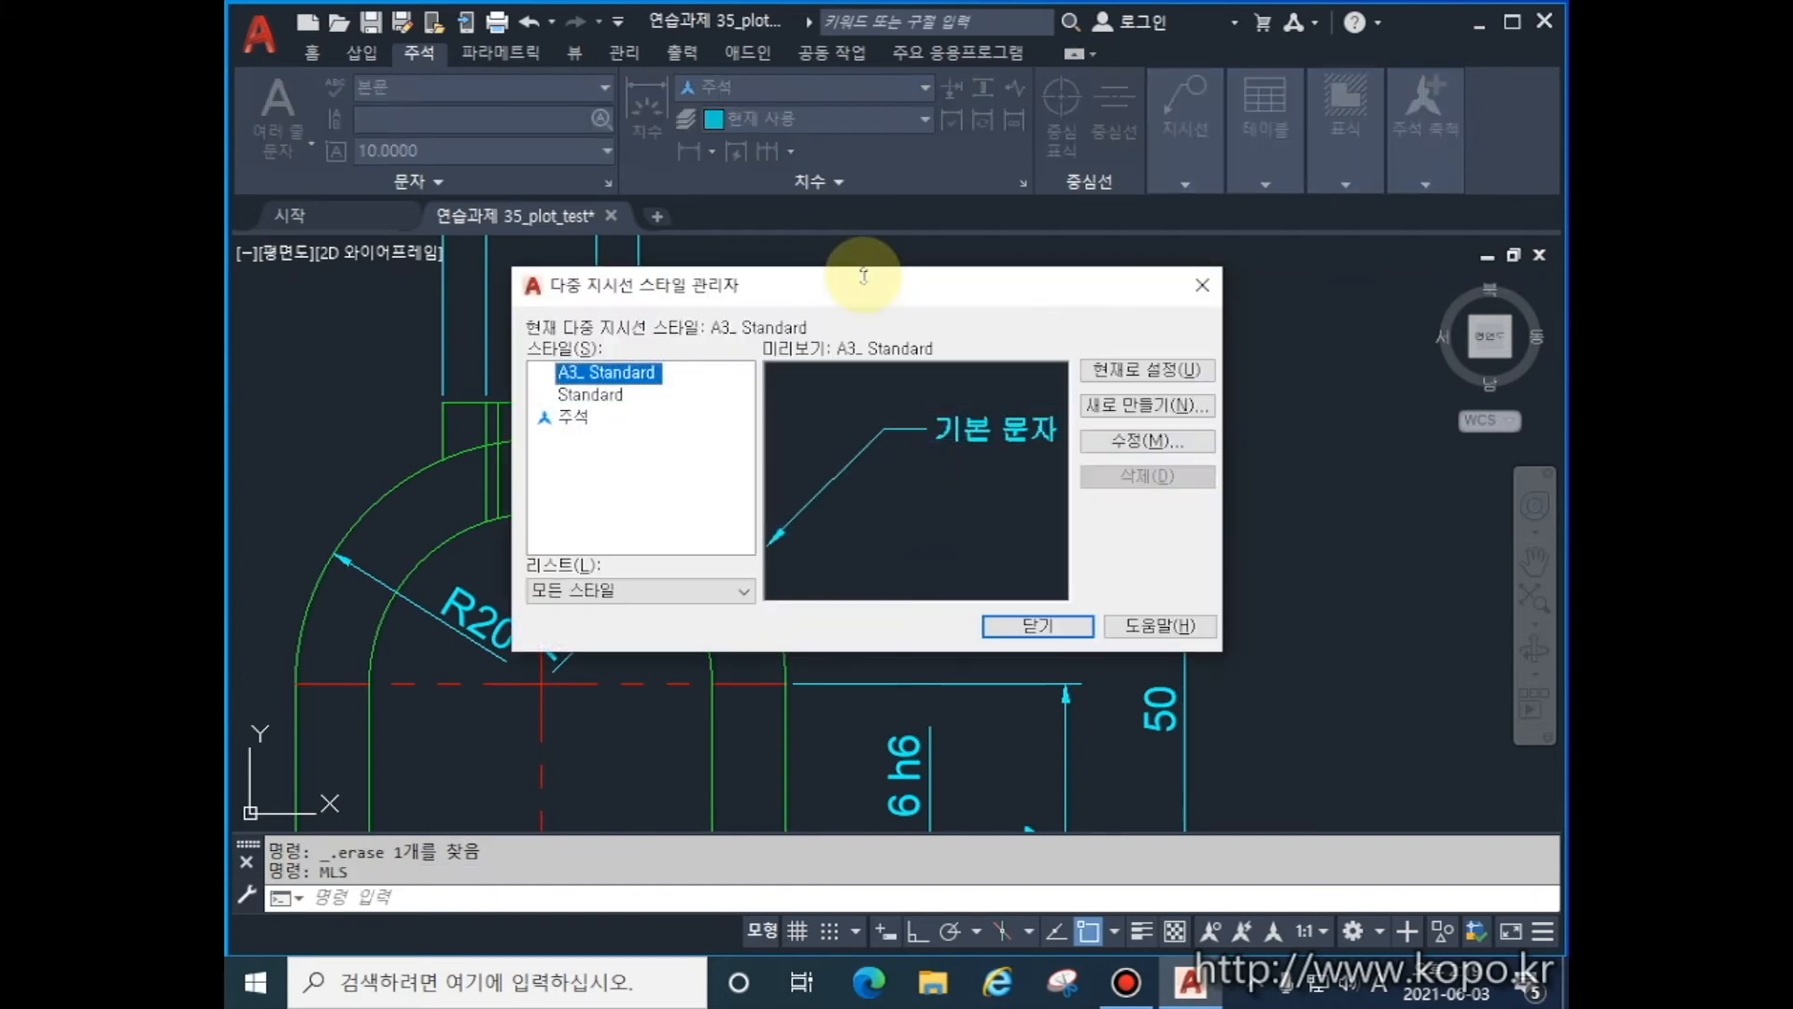
left_click(1107, 441)
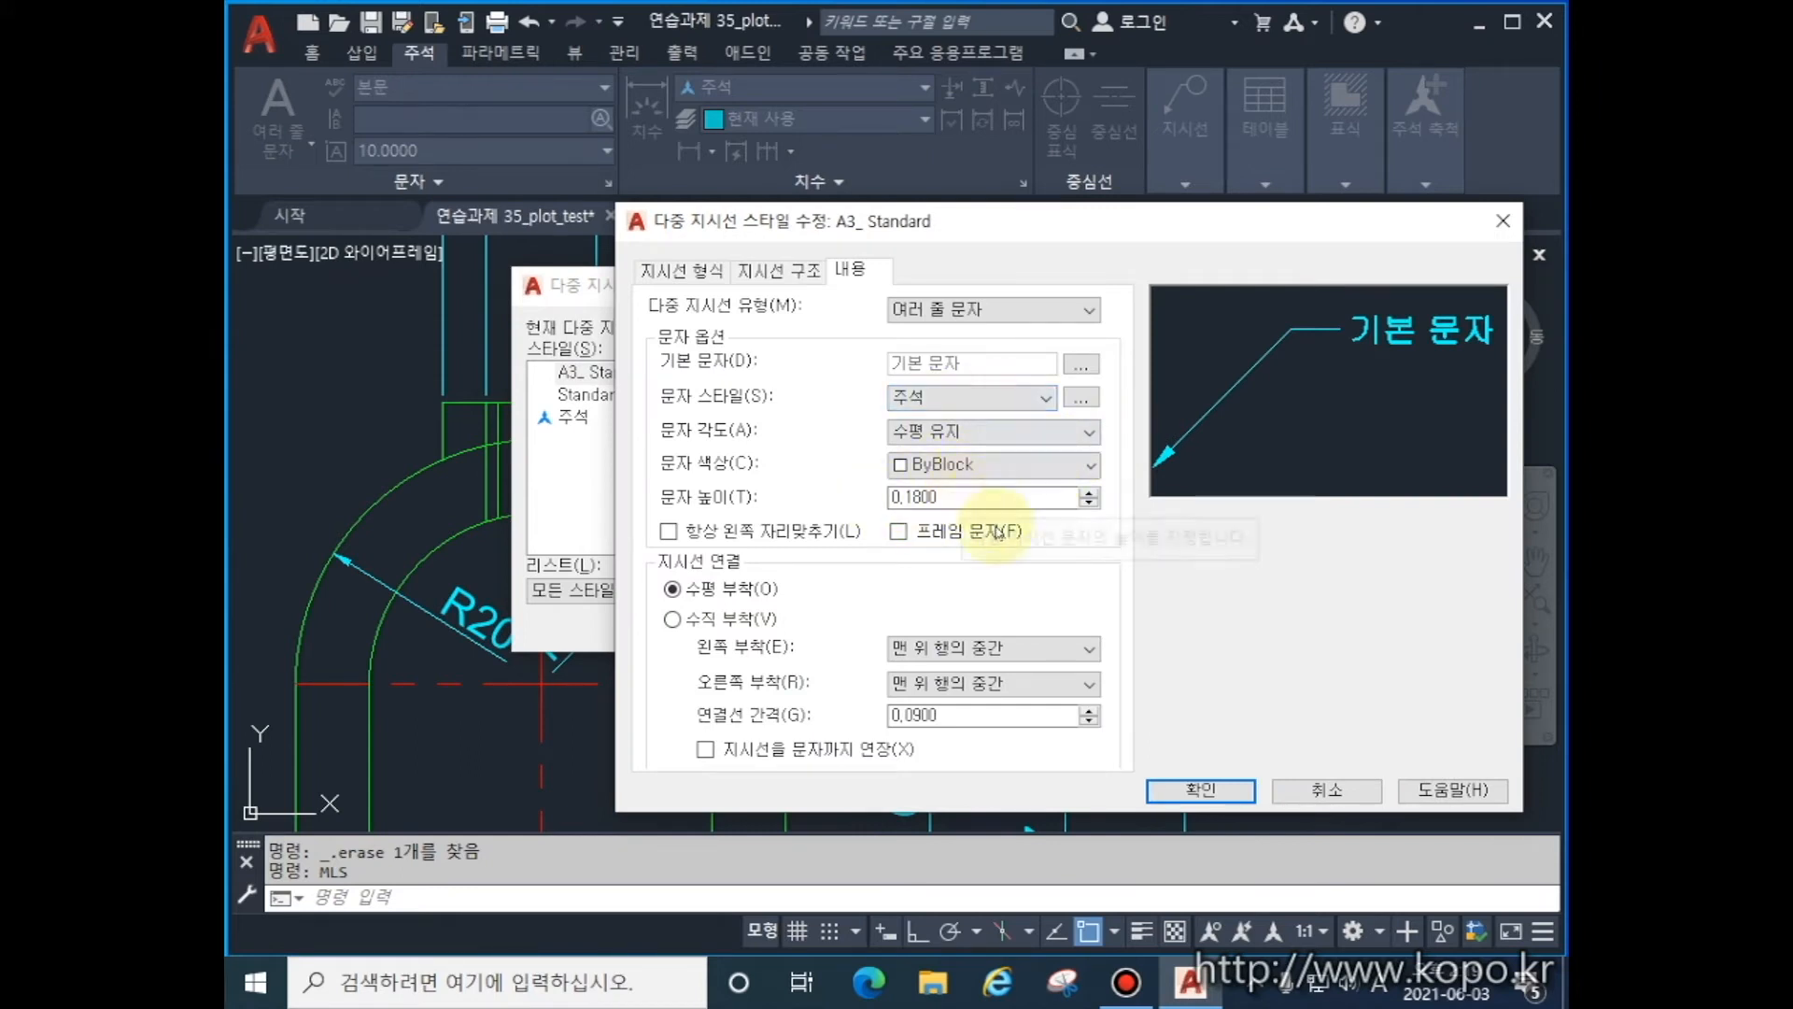
left_click(780, 270)
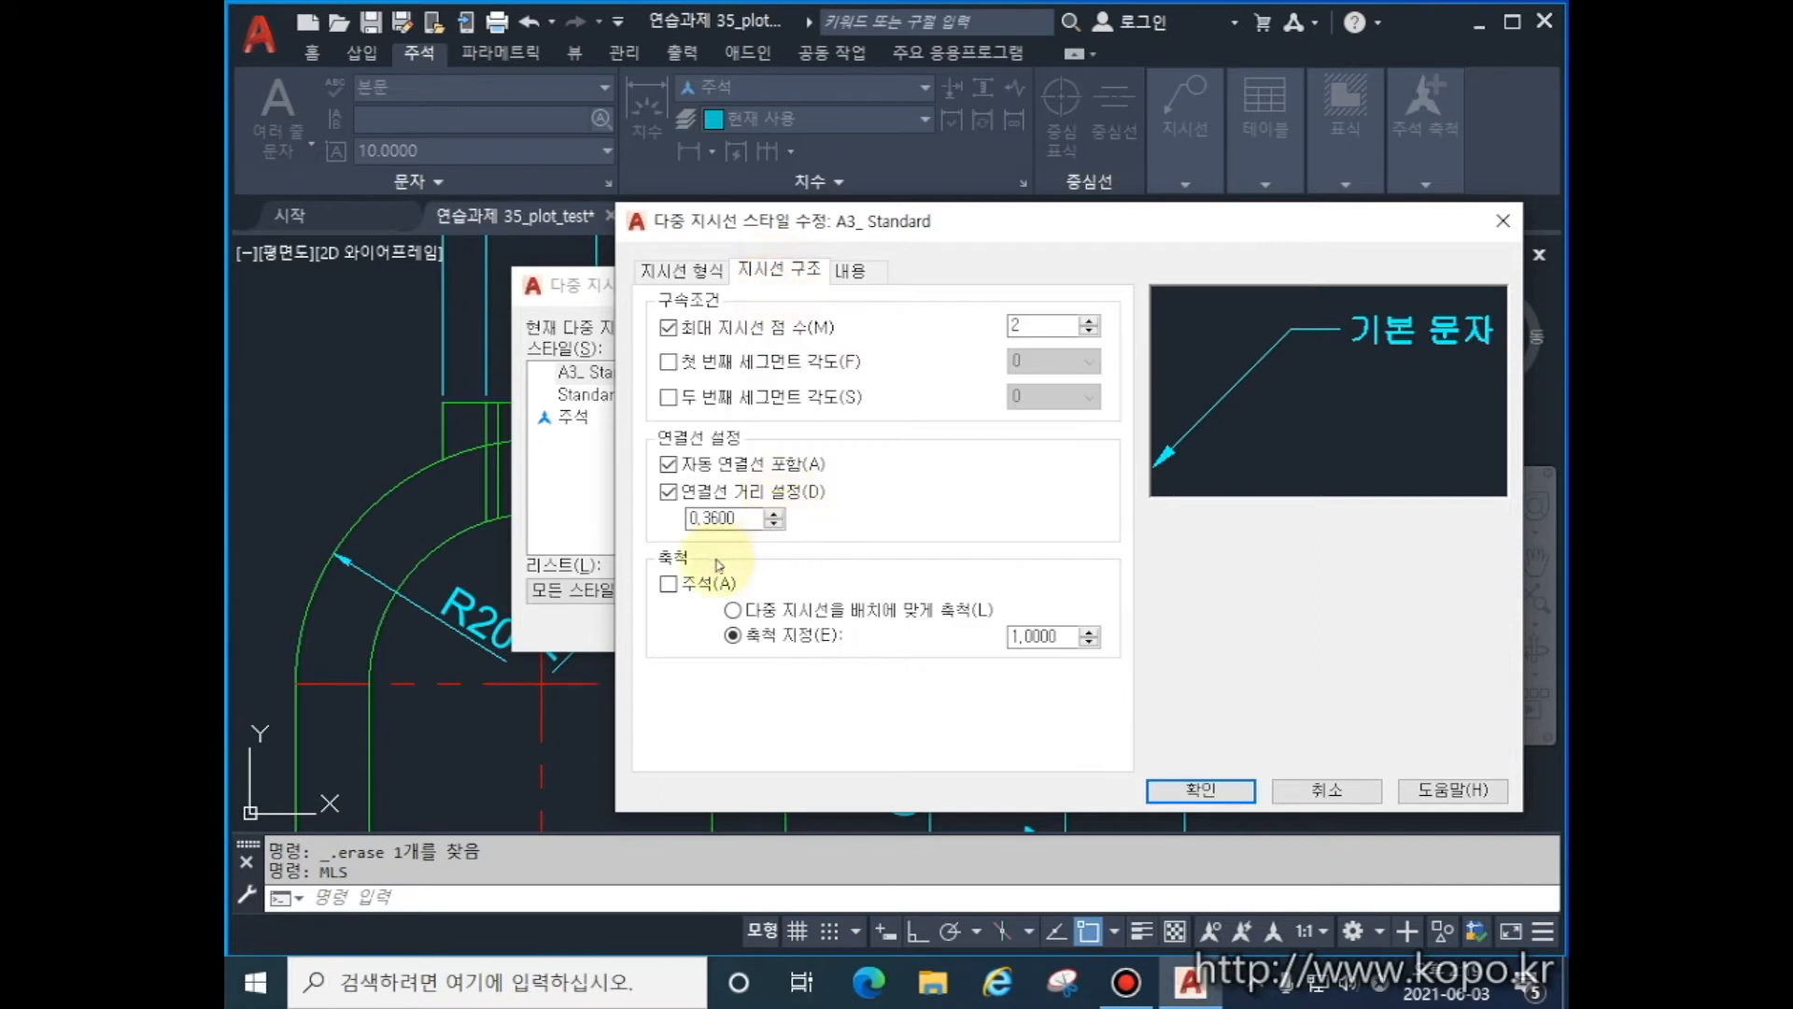
left_click(1074, 637)
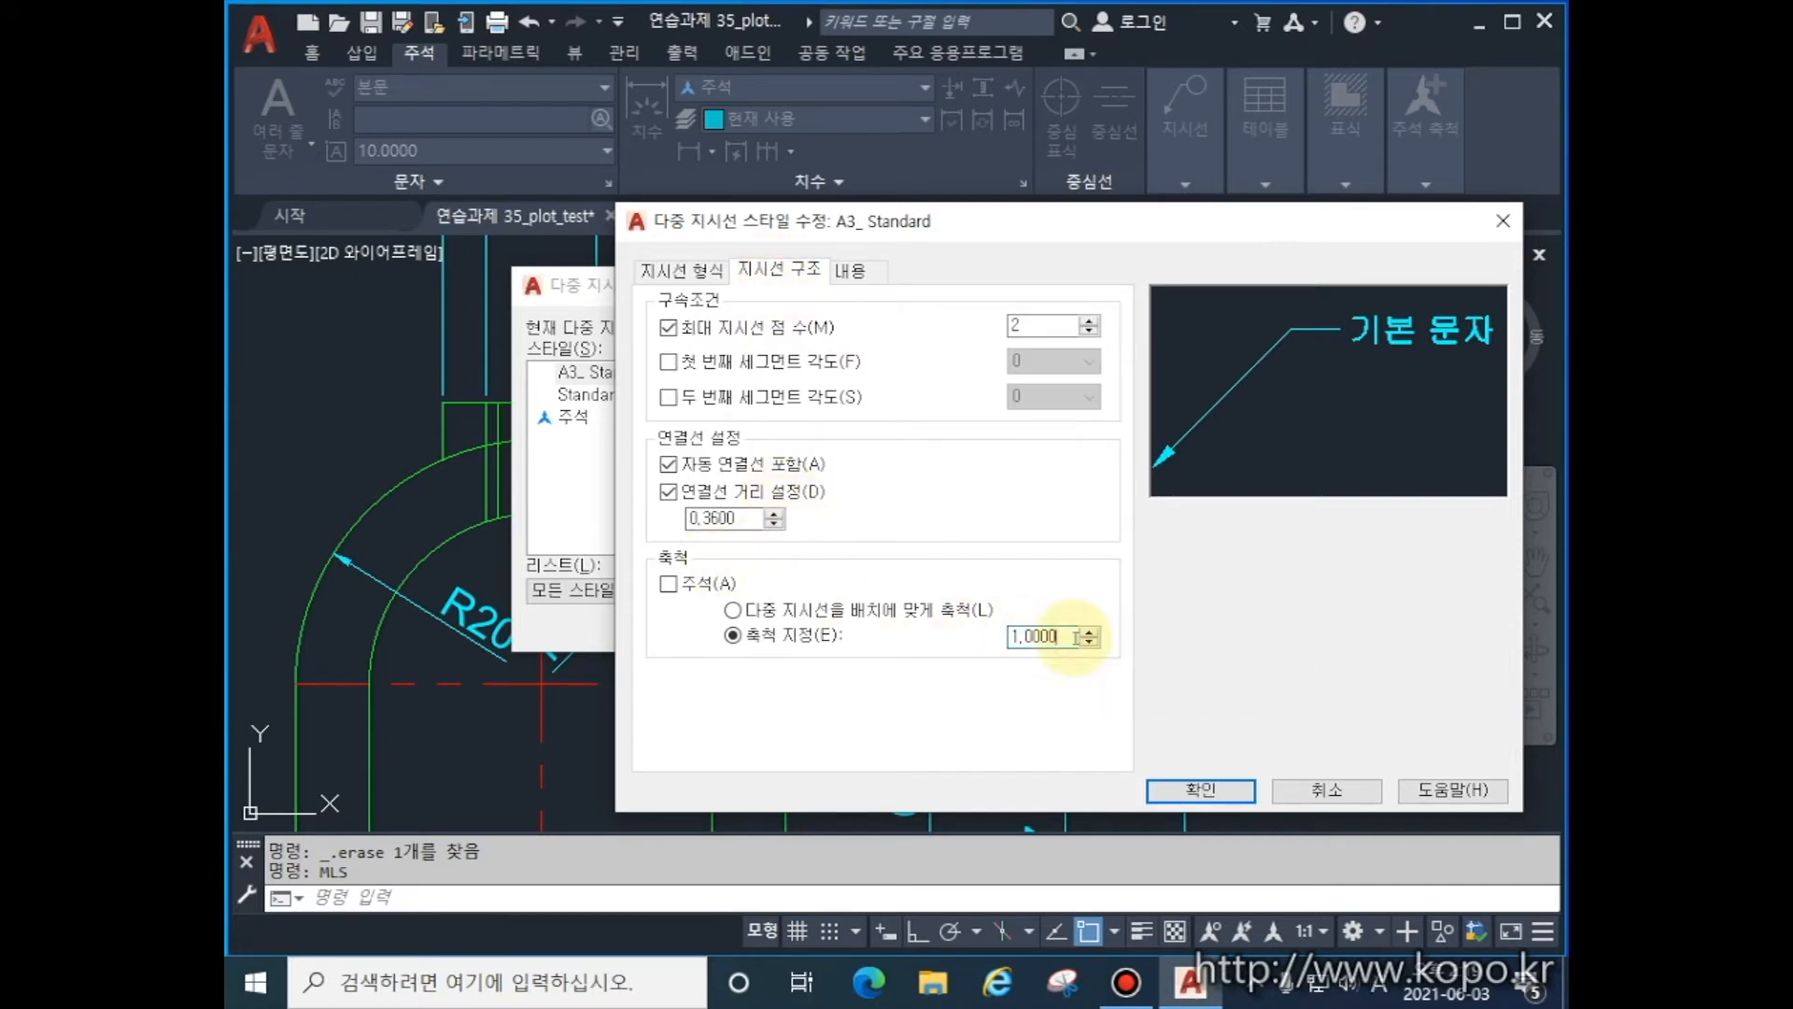
left_click_drag(1064, 636, 944, 639)
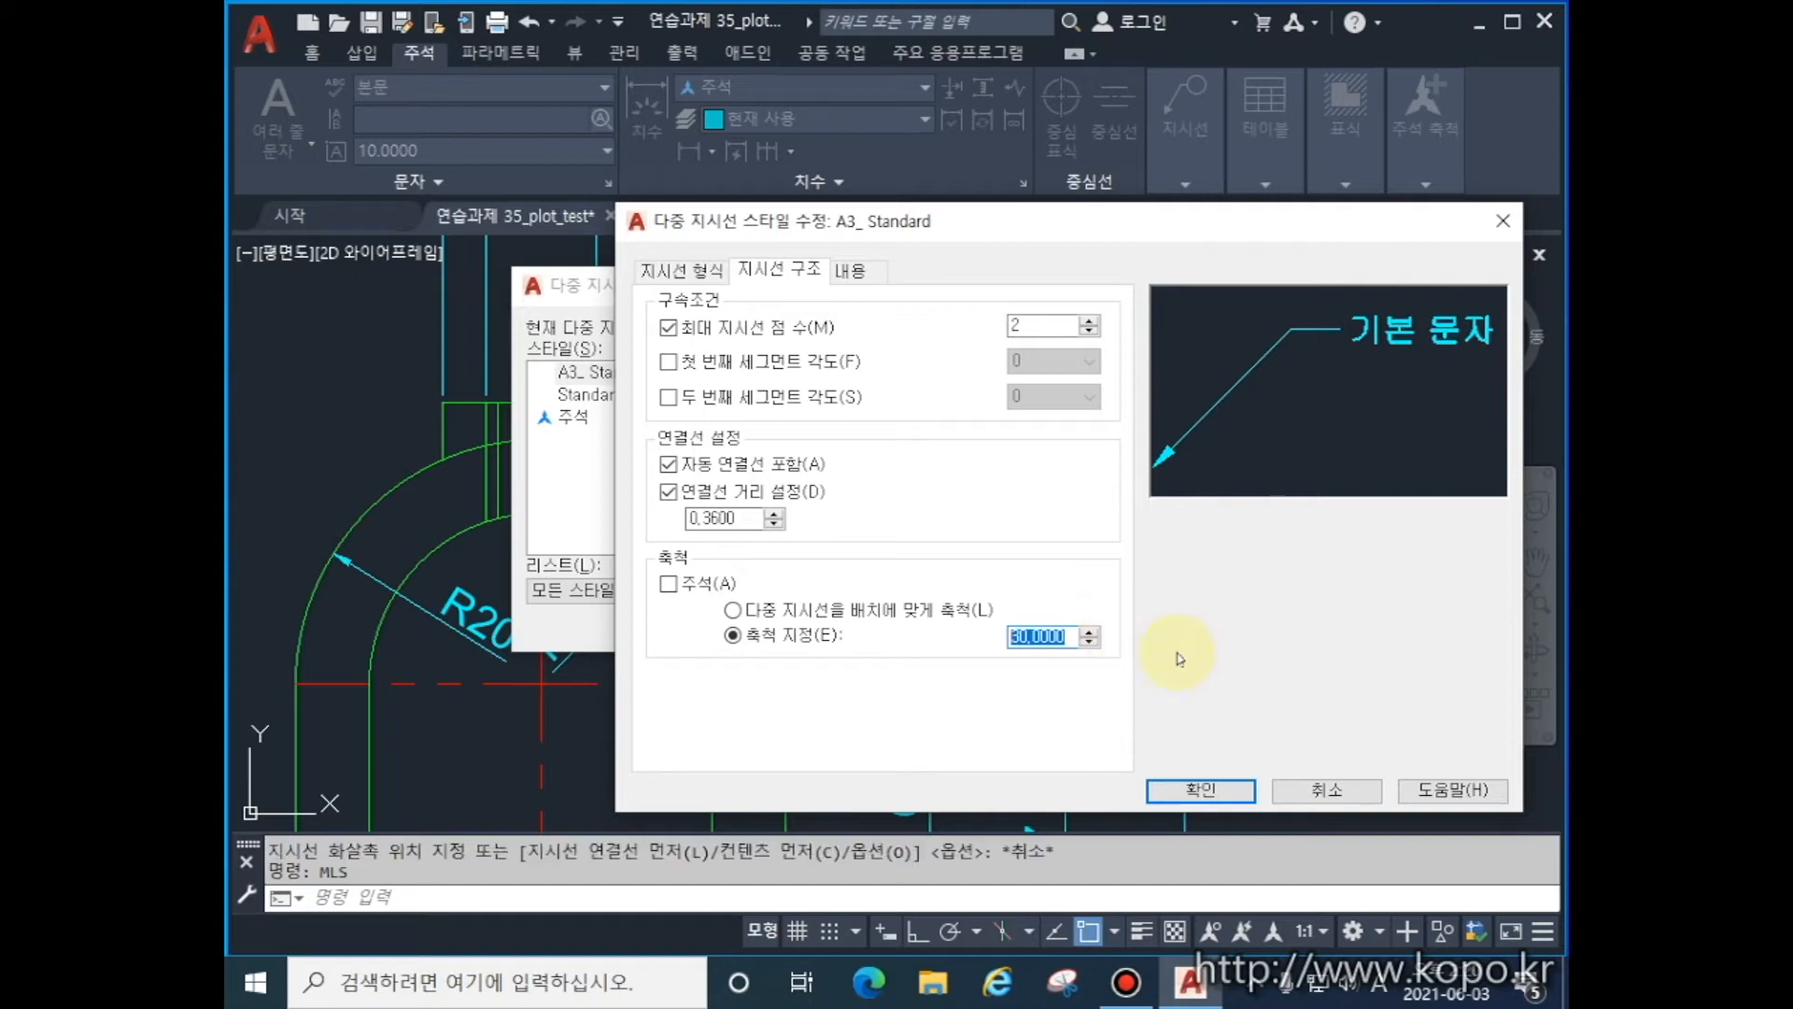
type("15")
left_click(1214, 791)
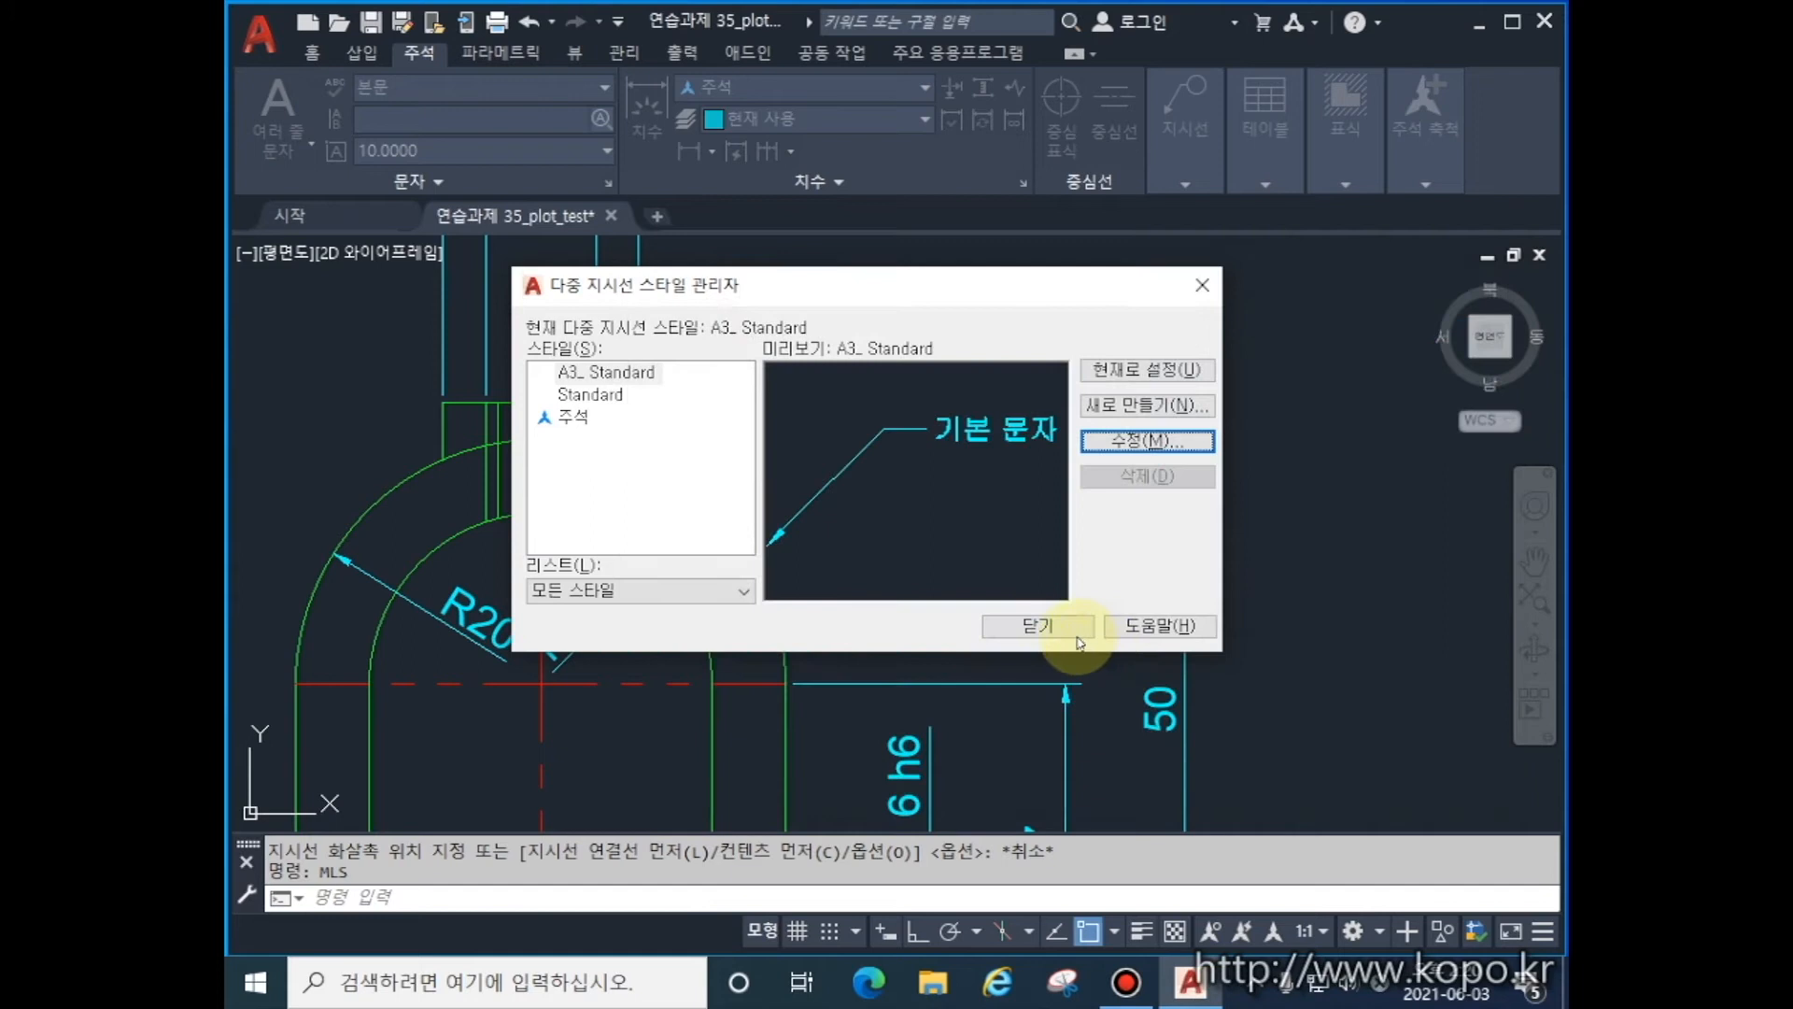
left_click(1037, 625)
- Draw a multileader from inside the U-shaped part's upper-right arc band to a landing above it, with the text 10
key("Return")
left_click(697, 531)
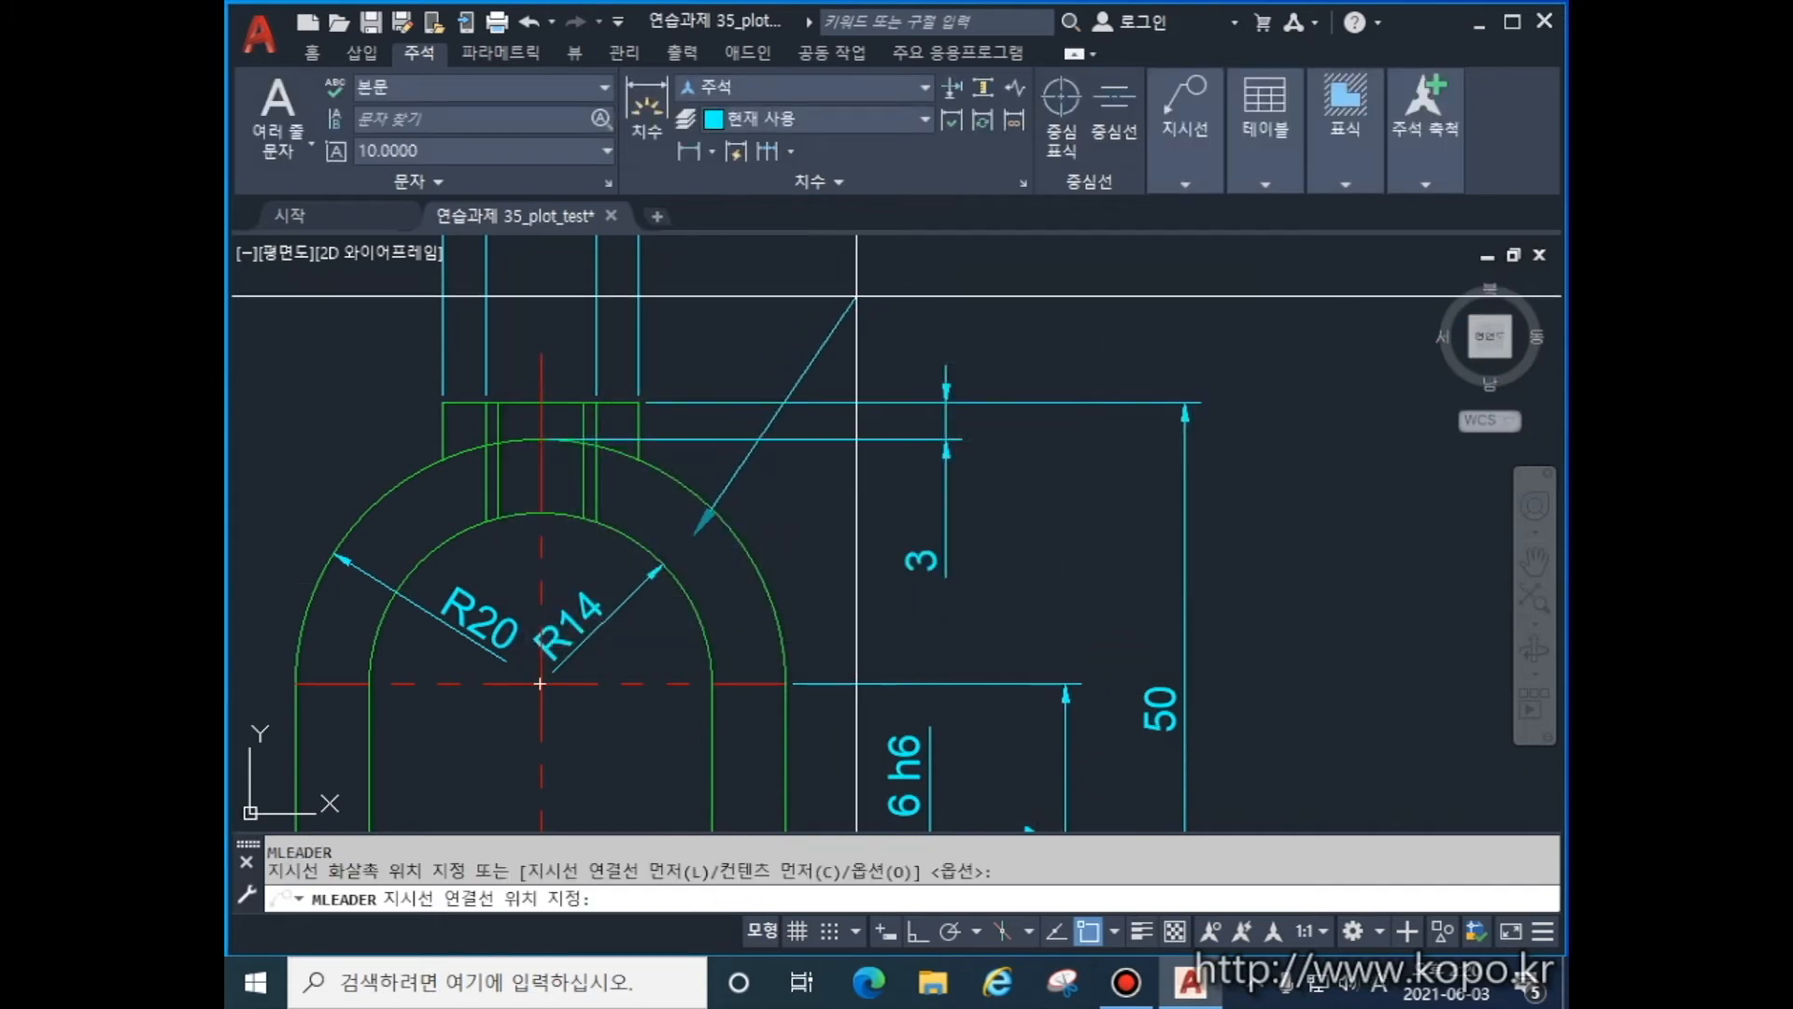
left_click(855, 296)
type("1")
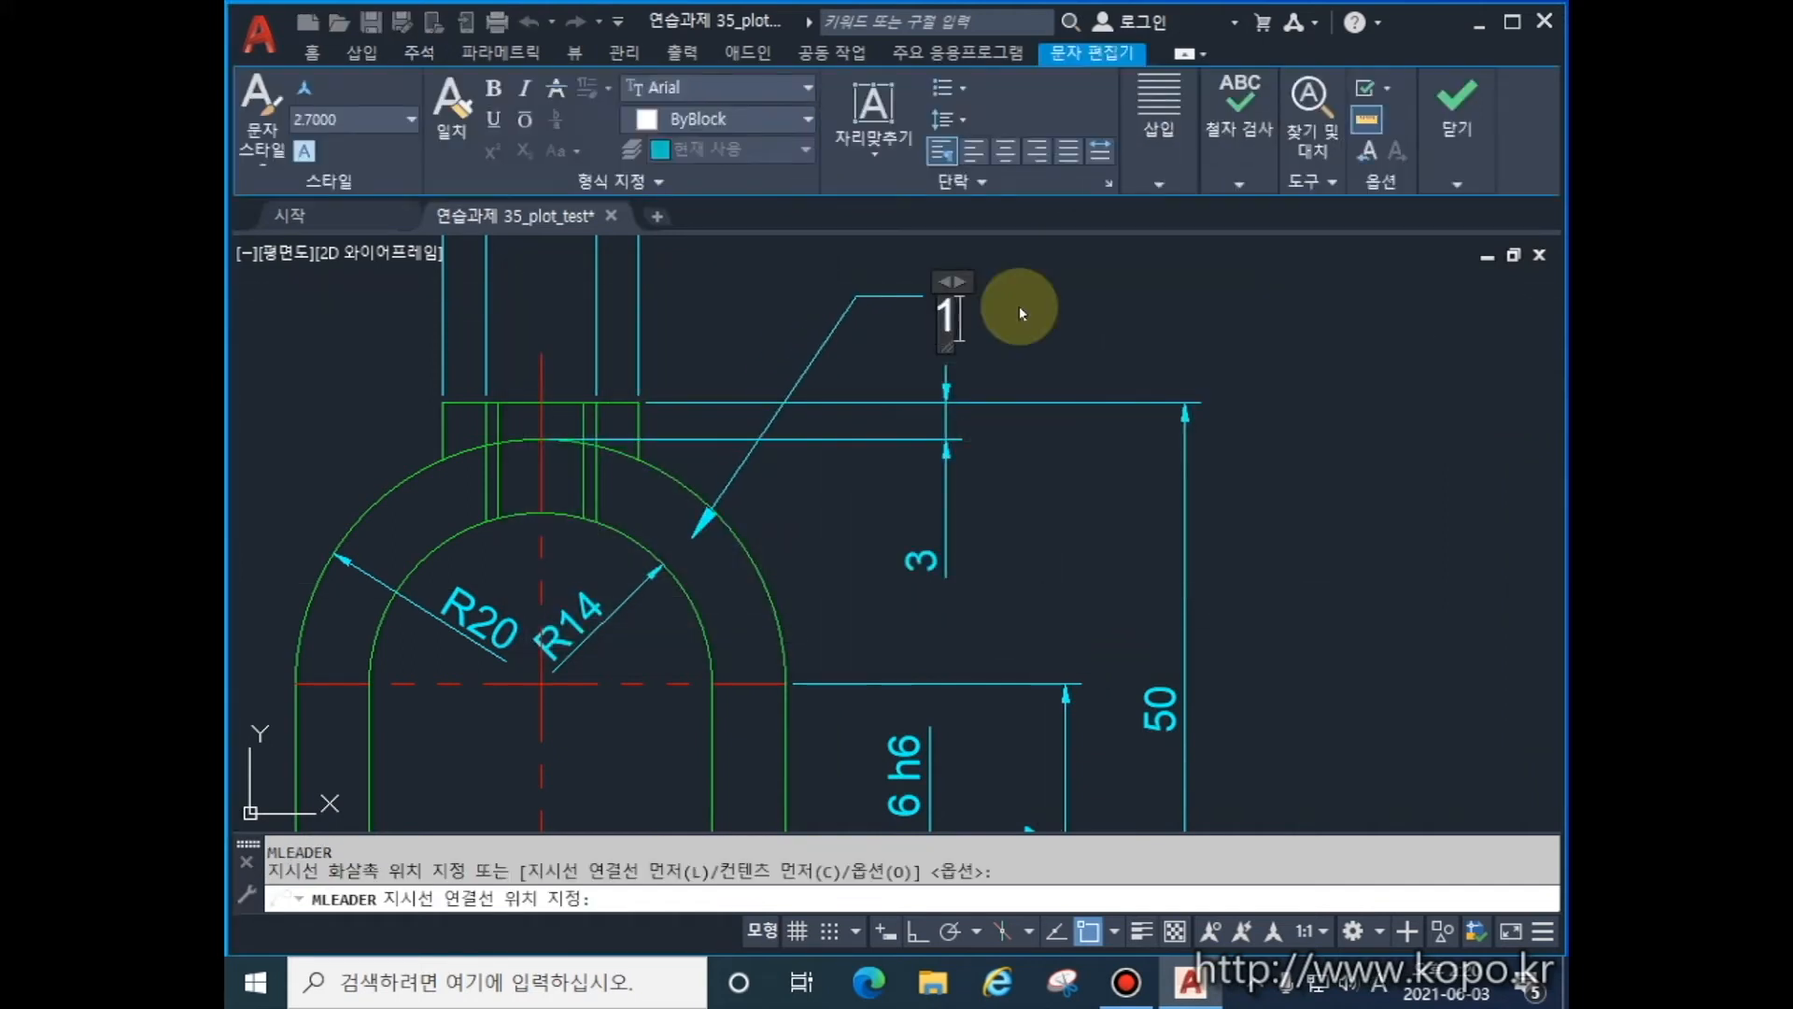
type("0")
left_click(1196, 264)
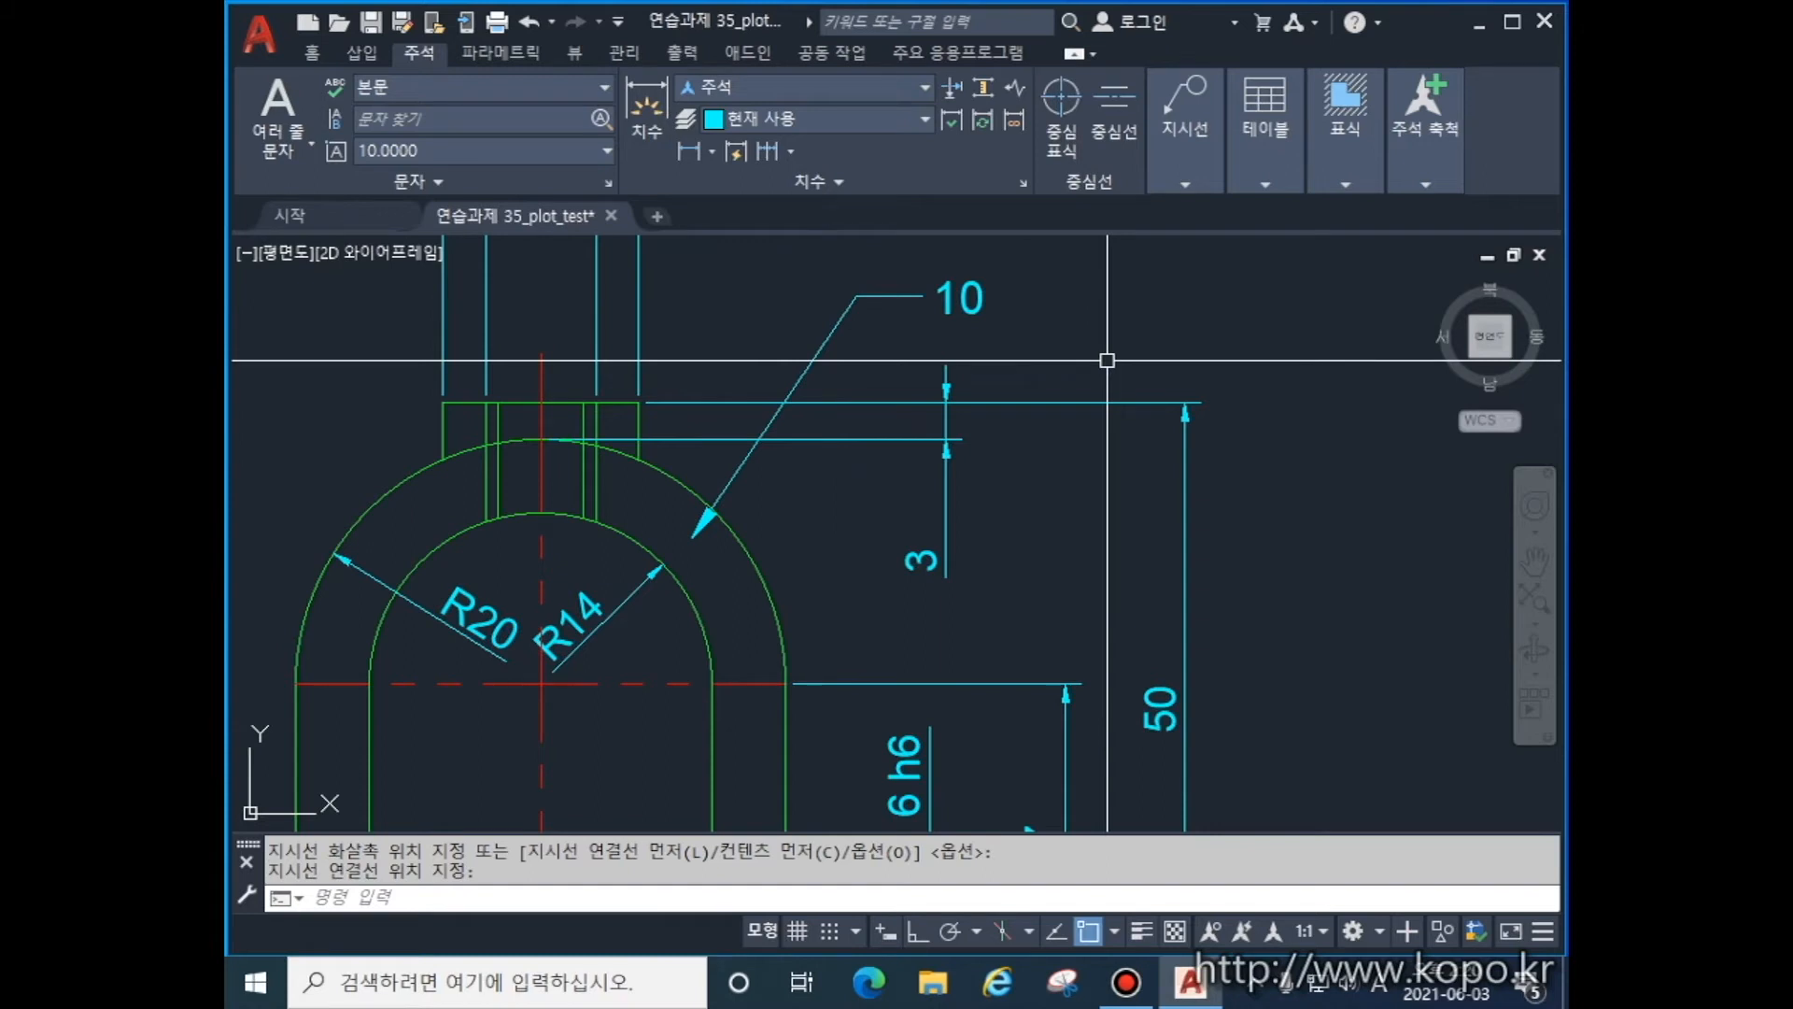
- Set the A3_ Standard multileader style's specified scale to 10
type("MLEADERSTYLE")
key("Return")
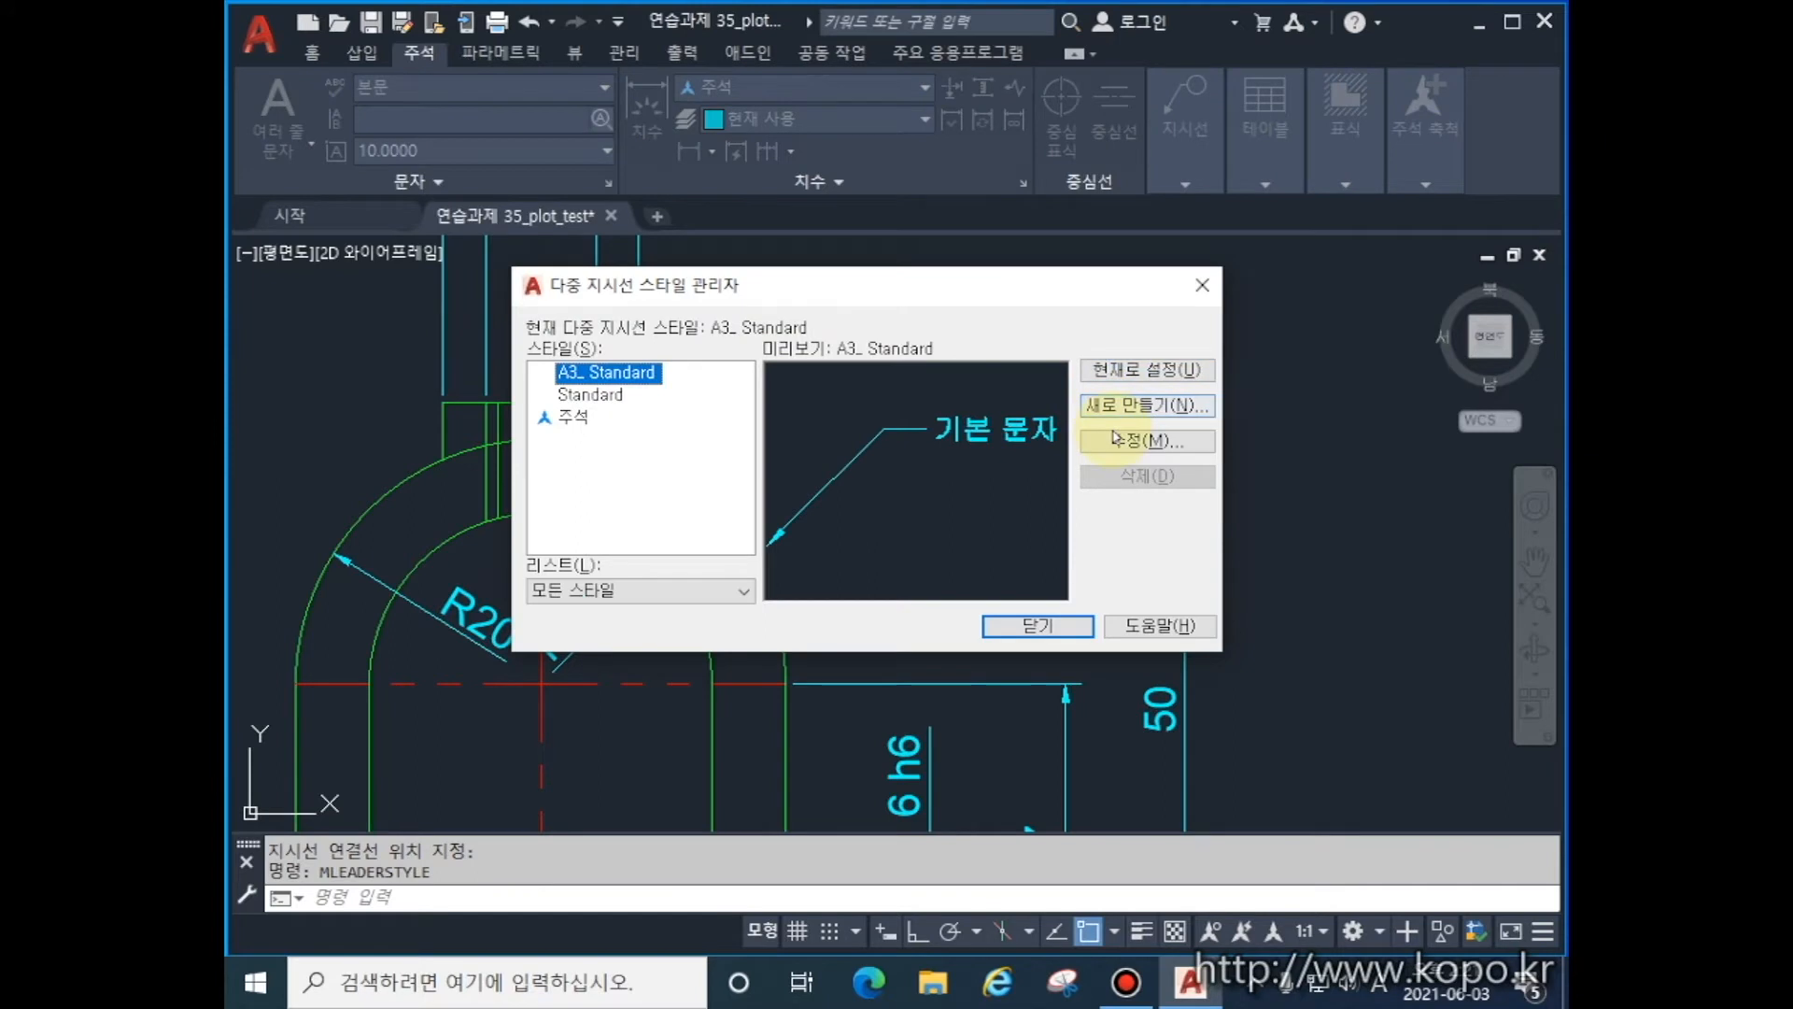
left_click(1114, 436)
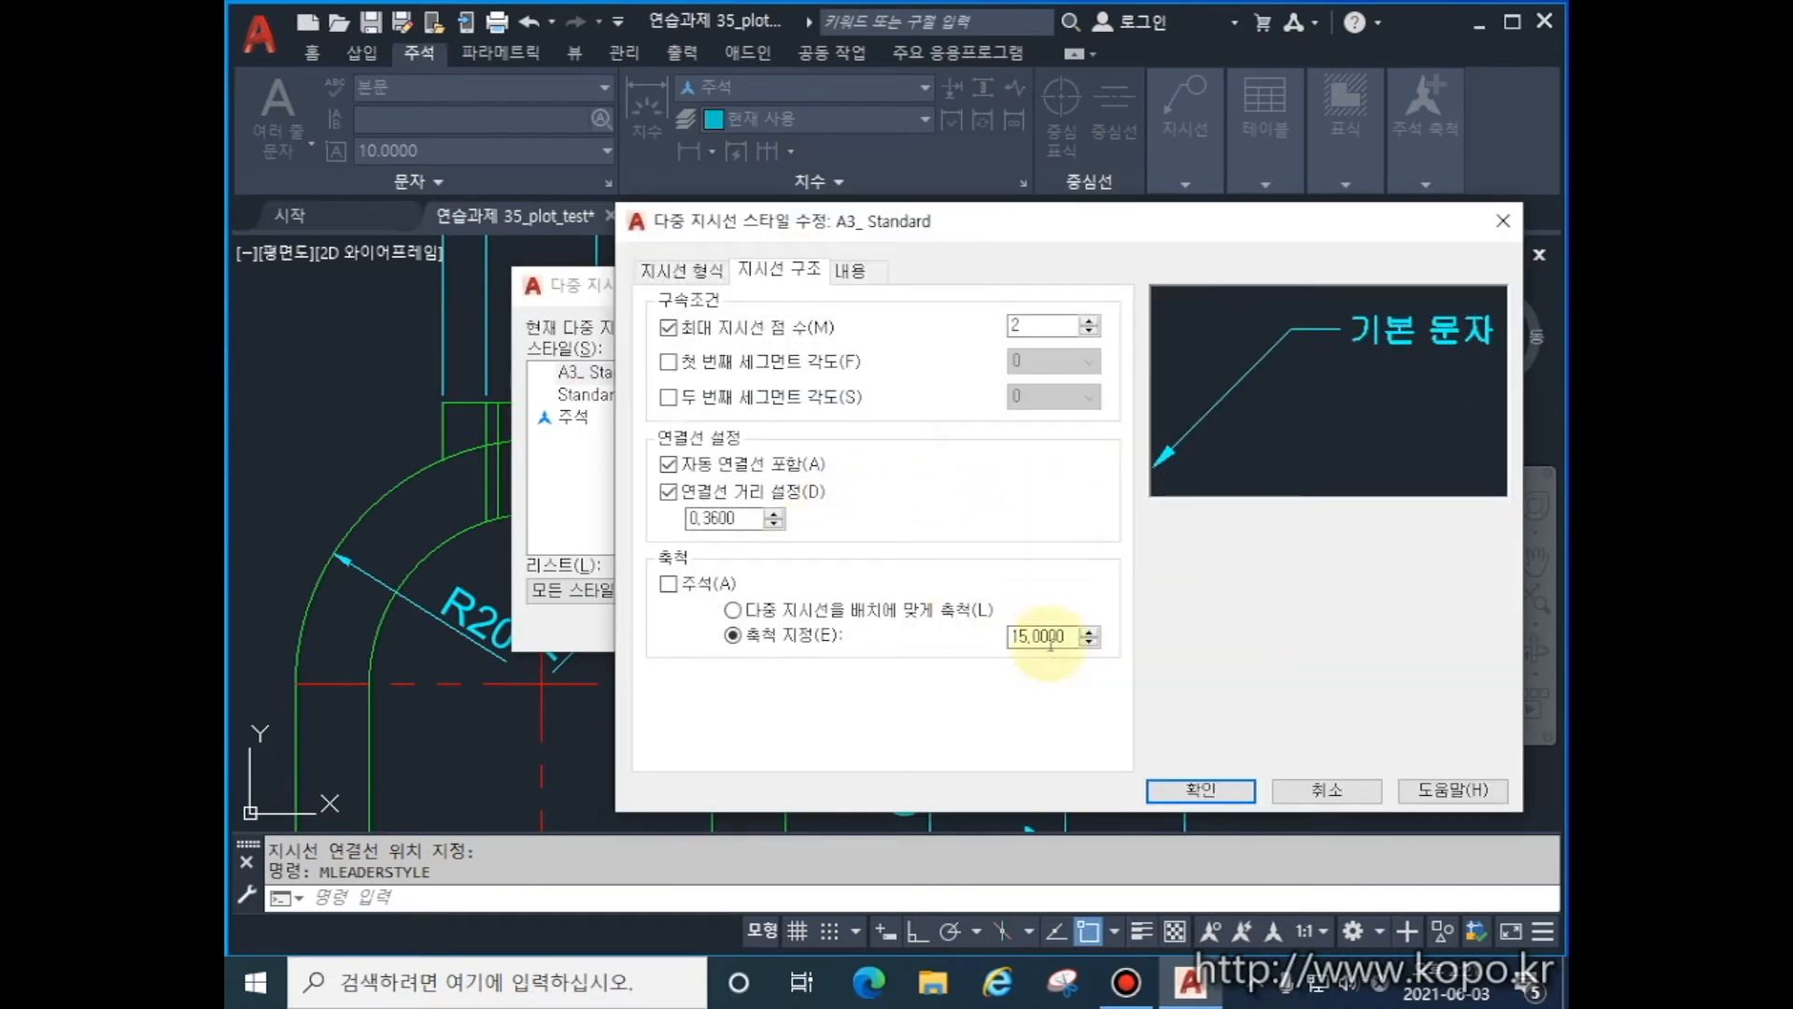
double_click(1066, 636)
type("10")
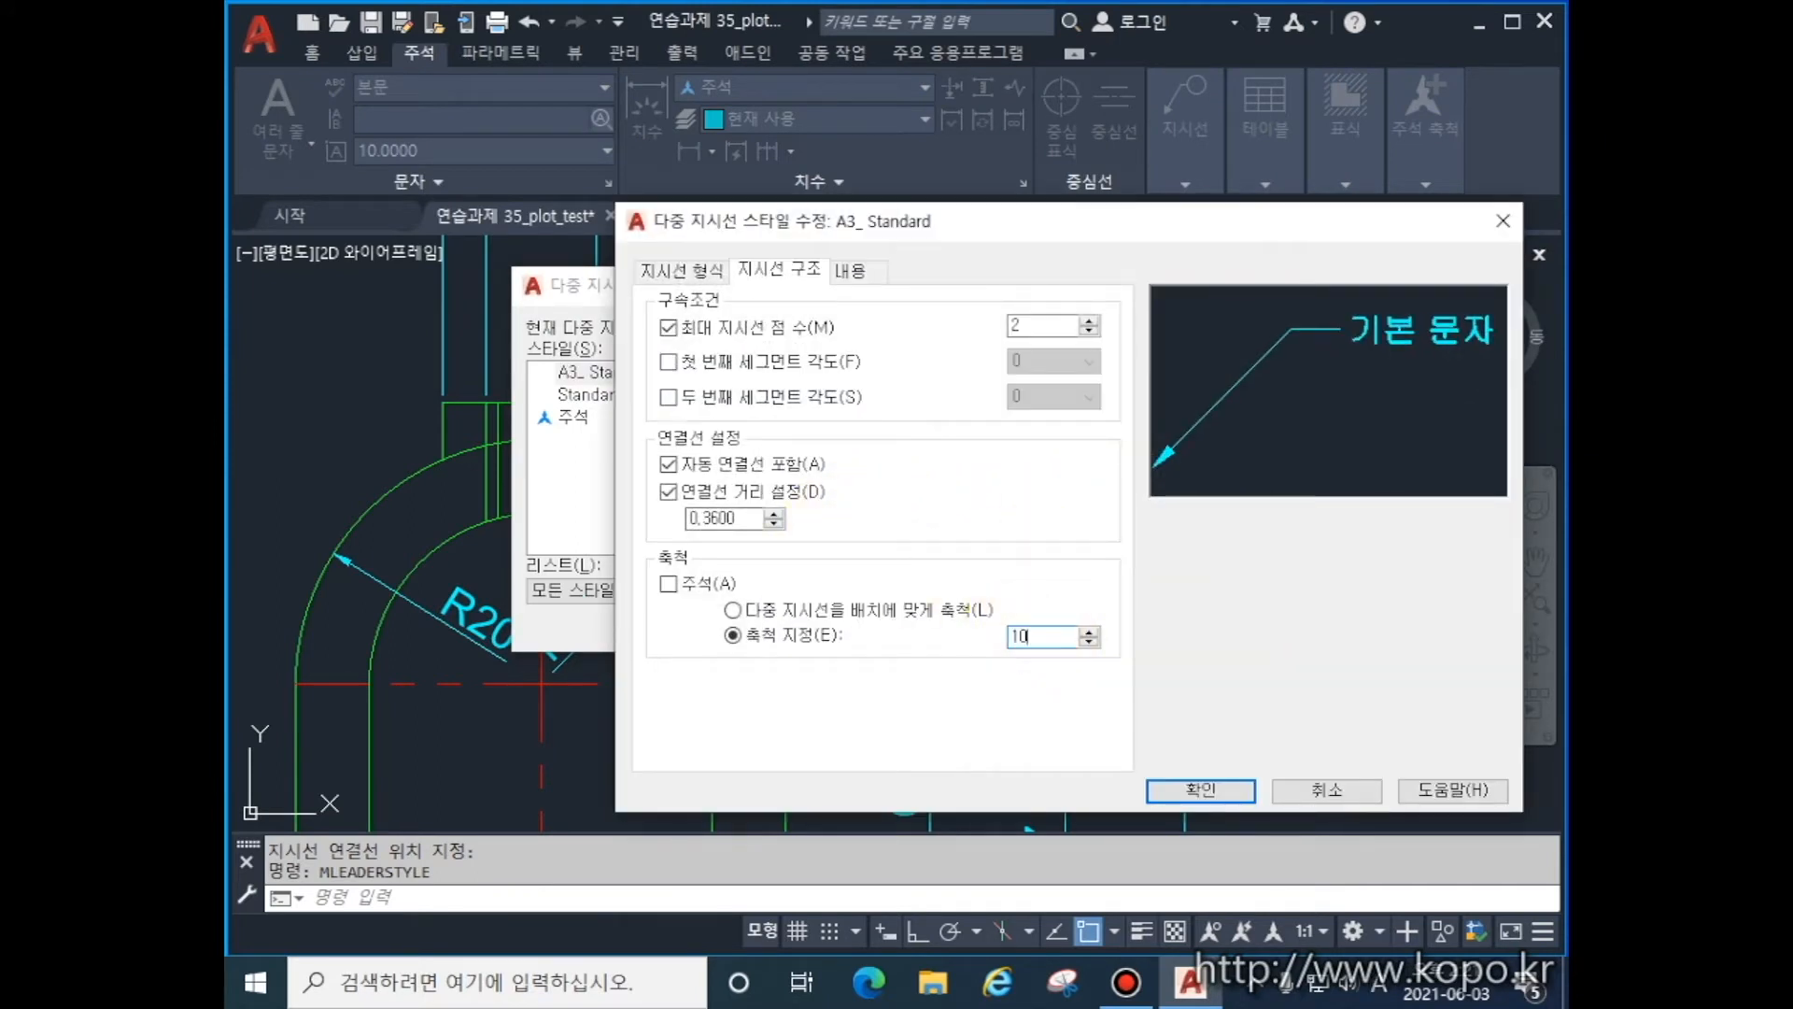
left_click(1196, 789)
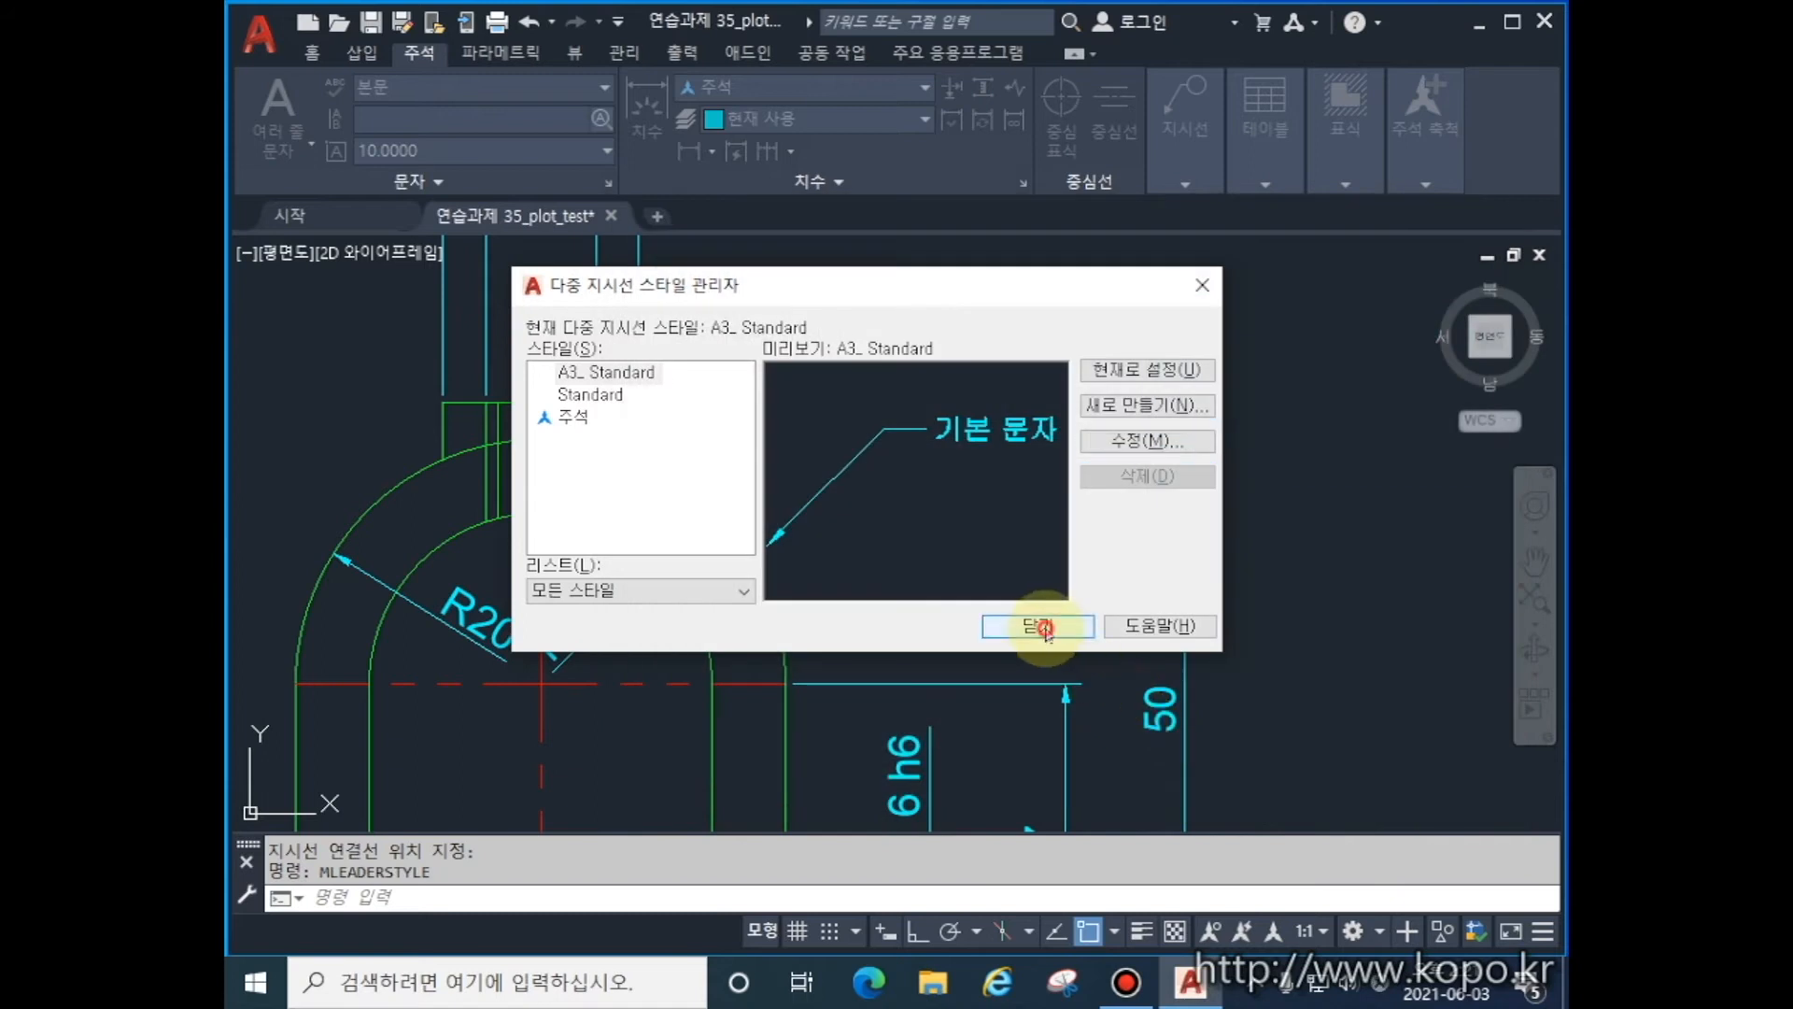
left_click(1039, 621)
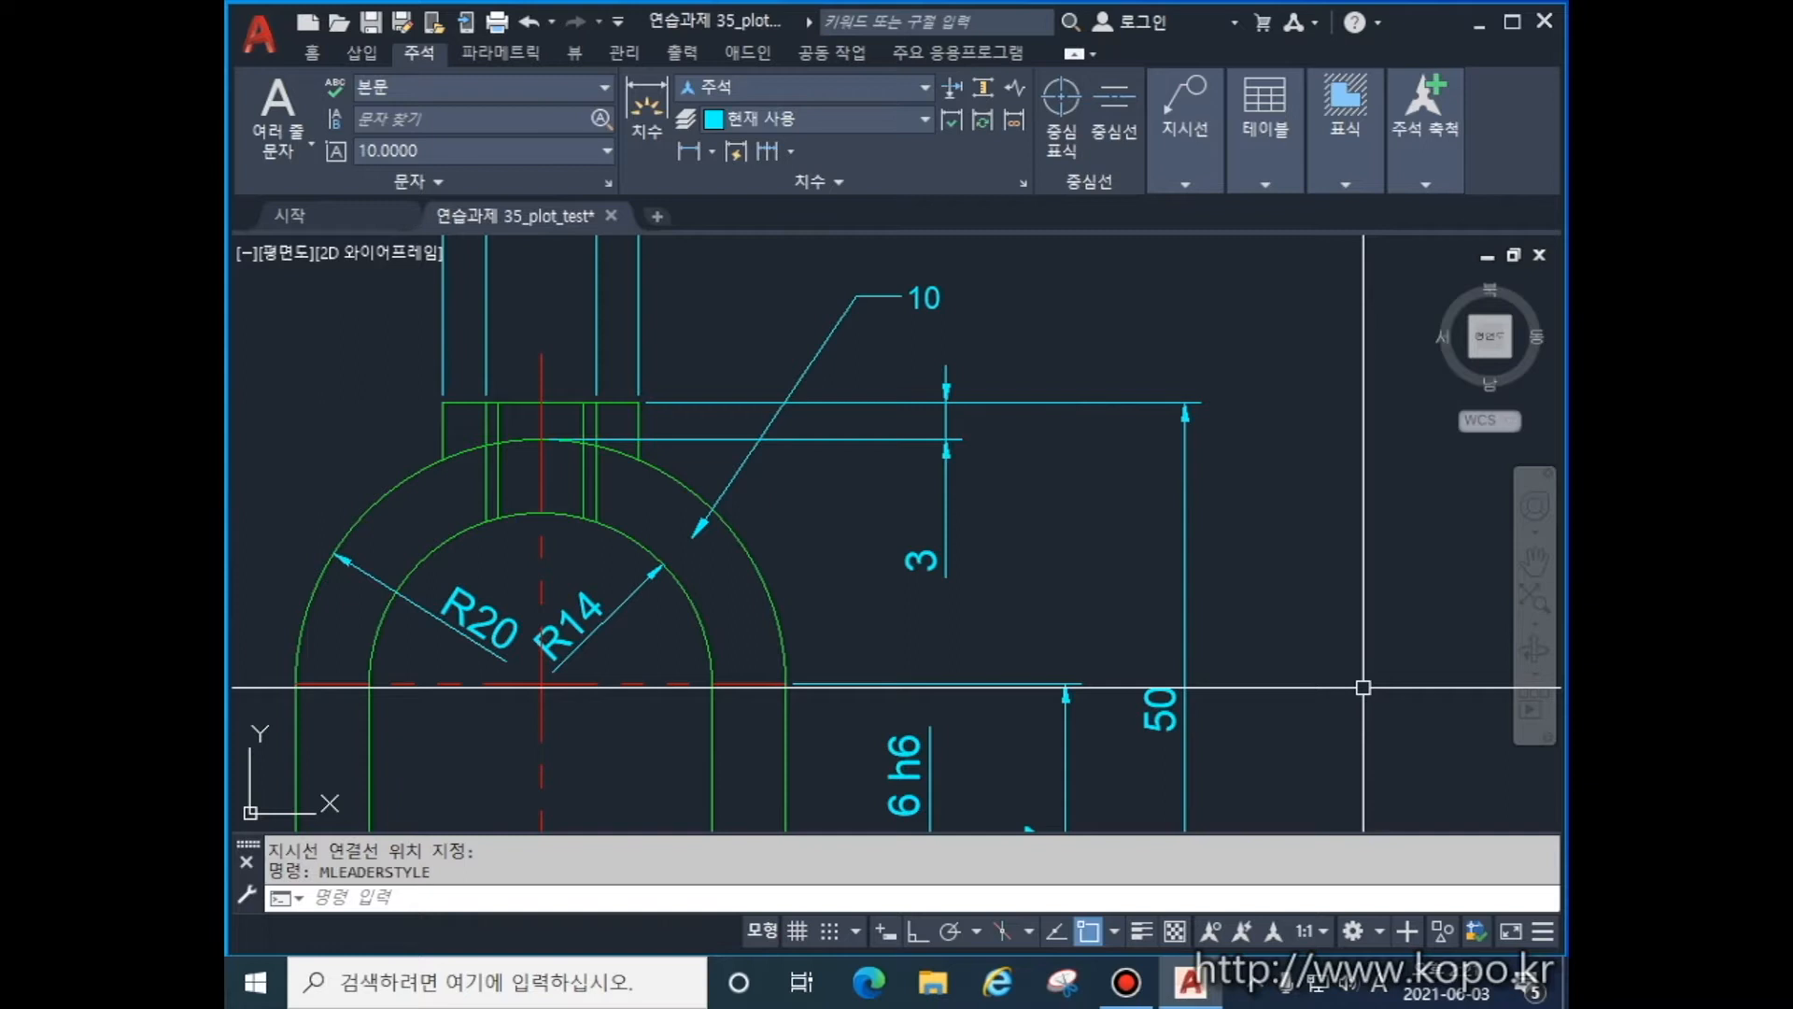
- Delete the multileader with the text 10
left_click(977, 327)
left_click(870, 288)
key("Delete")
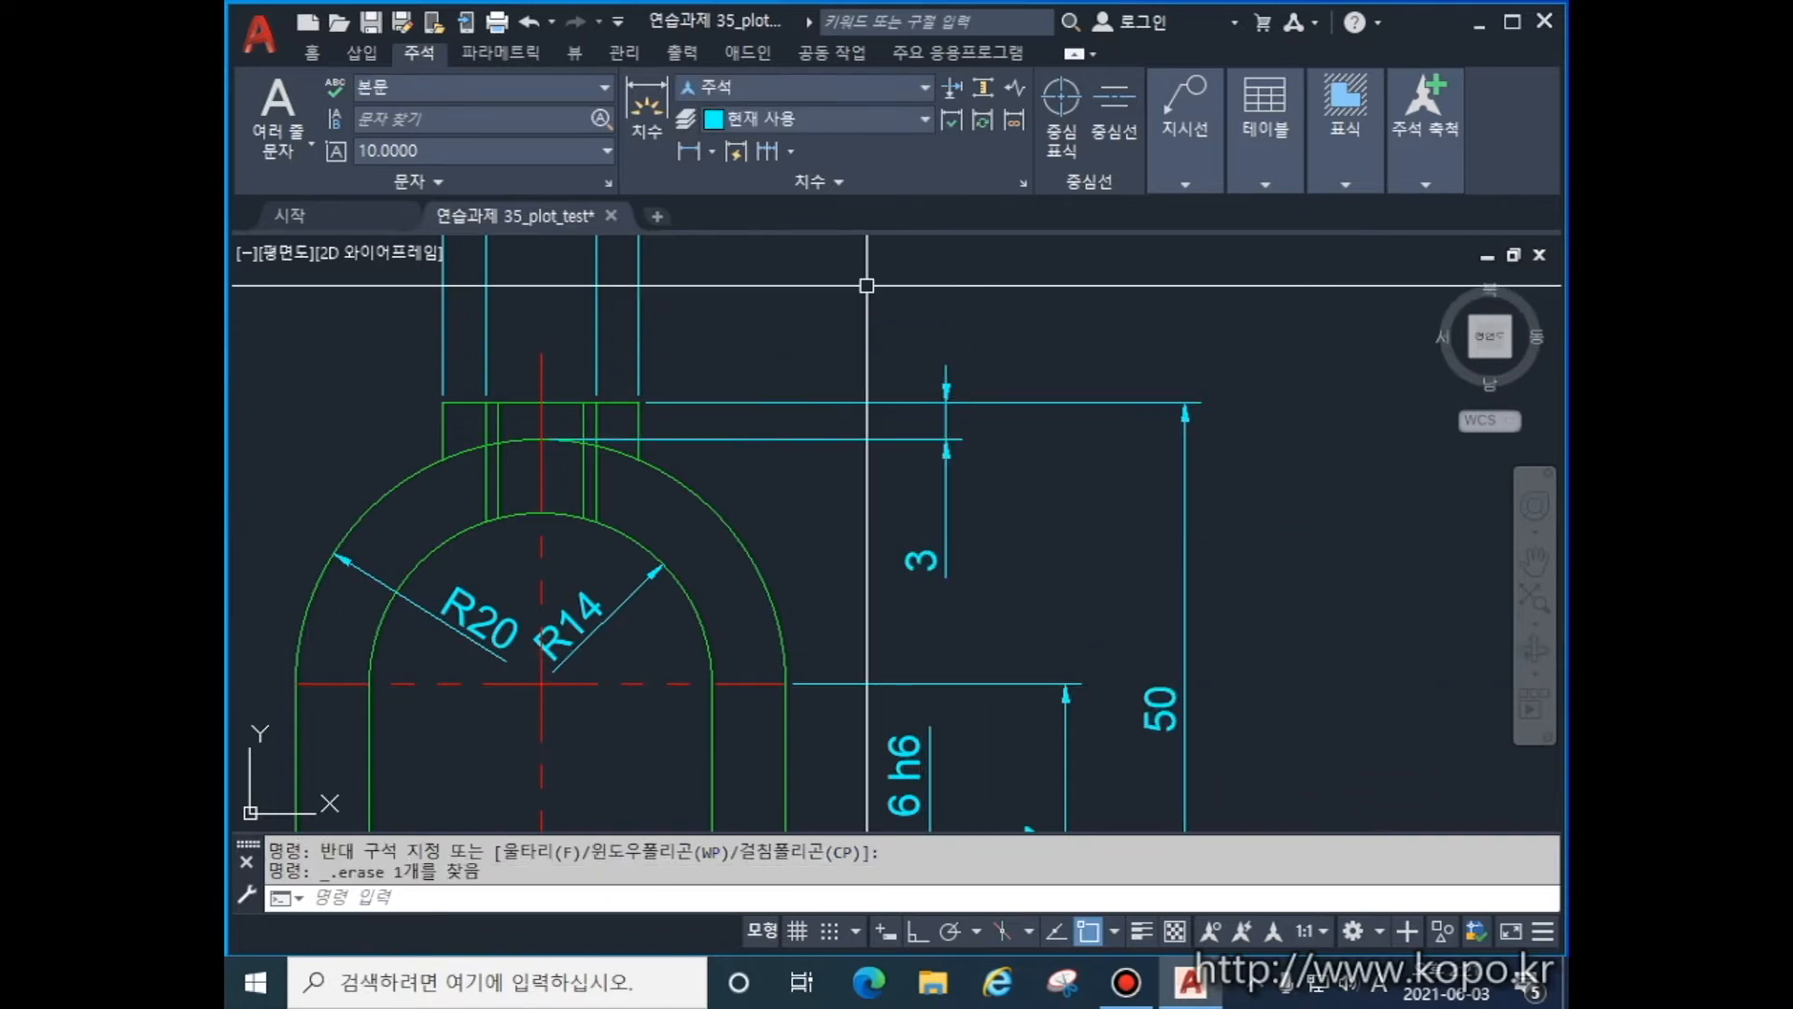
type("ERASE")
- Set the maximum number of leader points in the A3_ Standard multileader style to 4
type("MLEADERSTYLE")
key("Return")
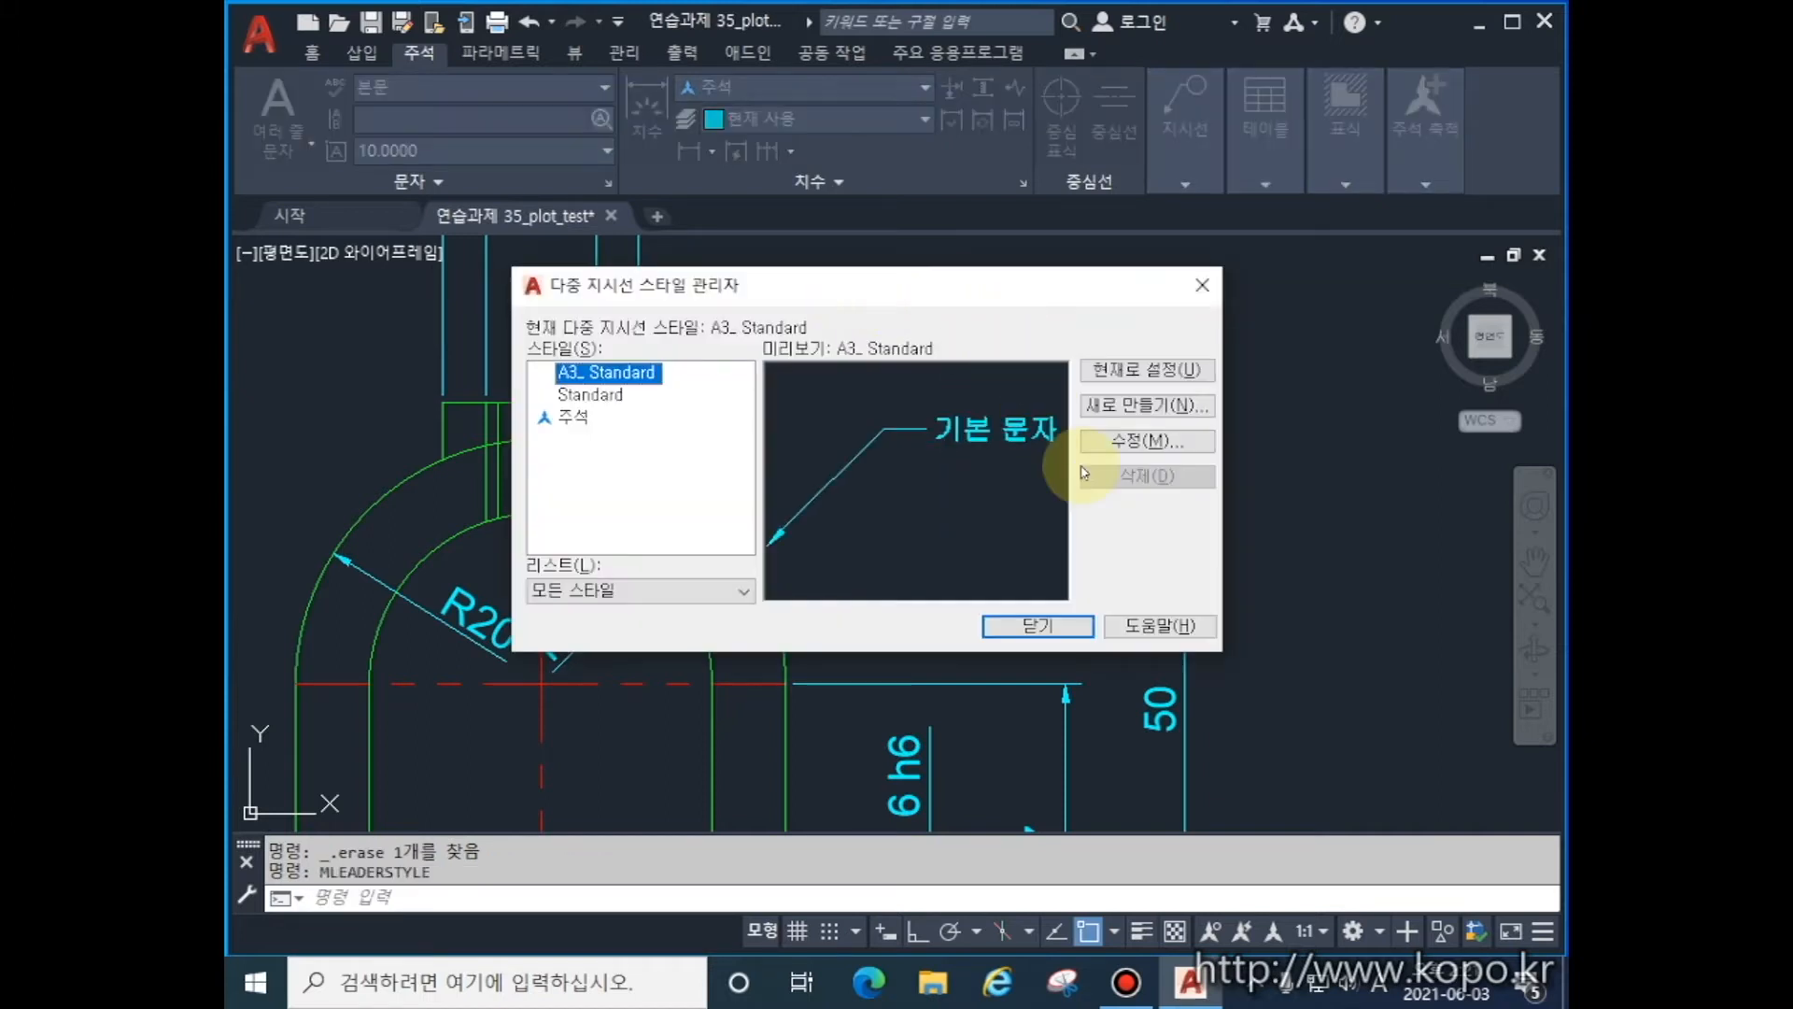
left_click(1133, 441)
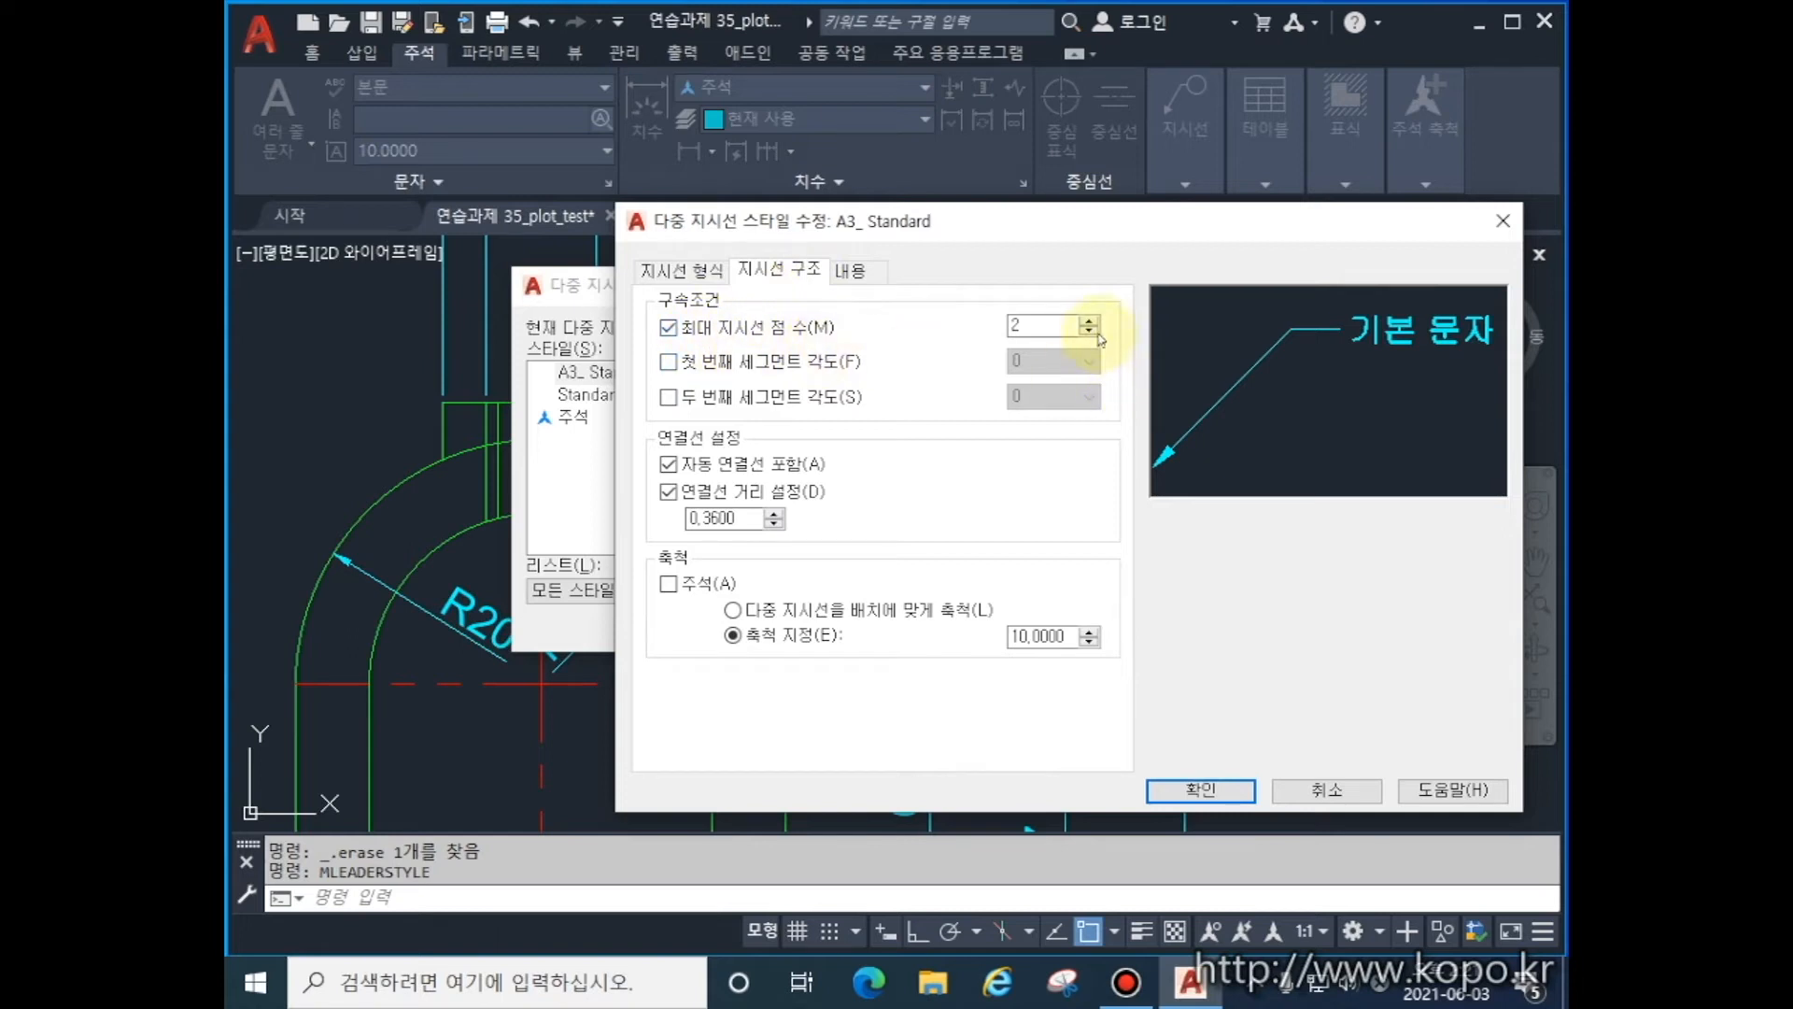
double_click(1035, 325)
type("4")
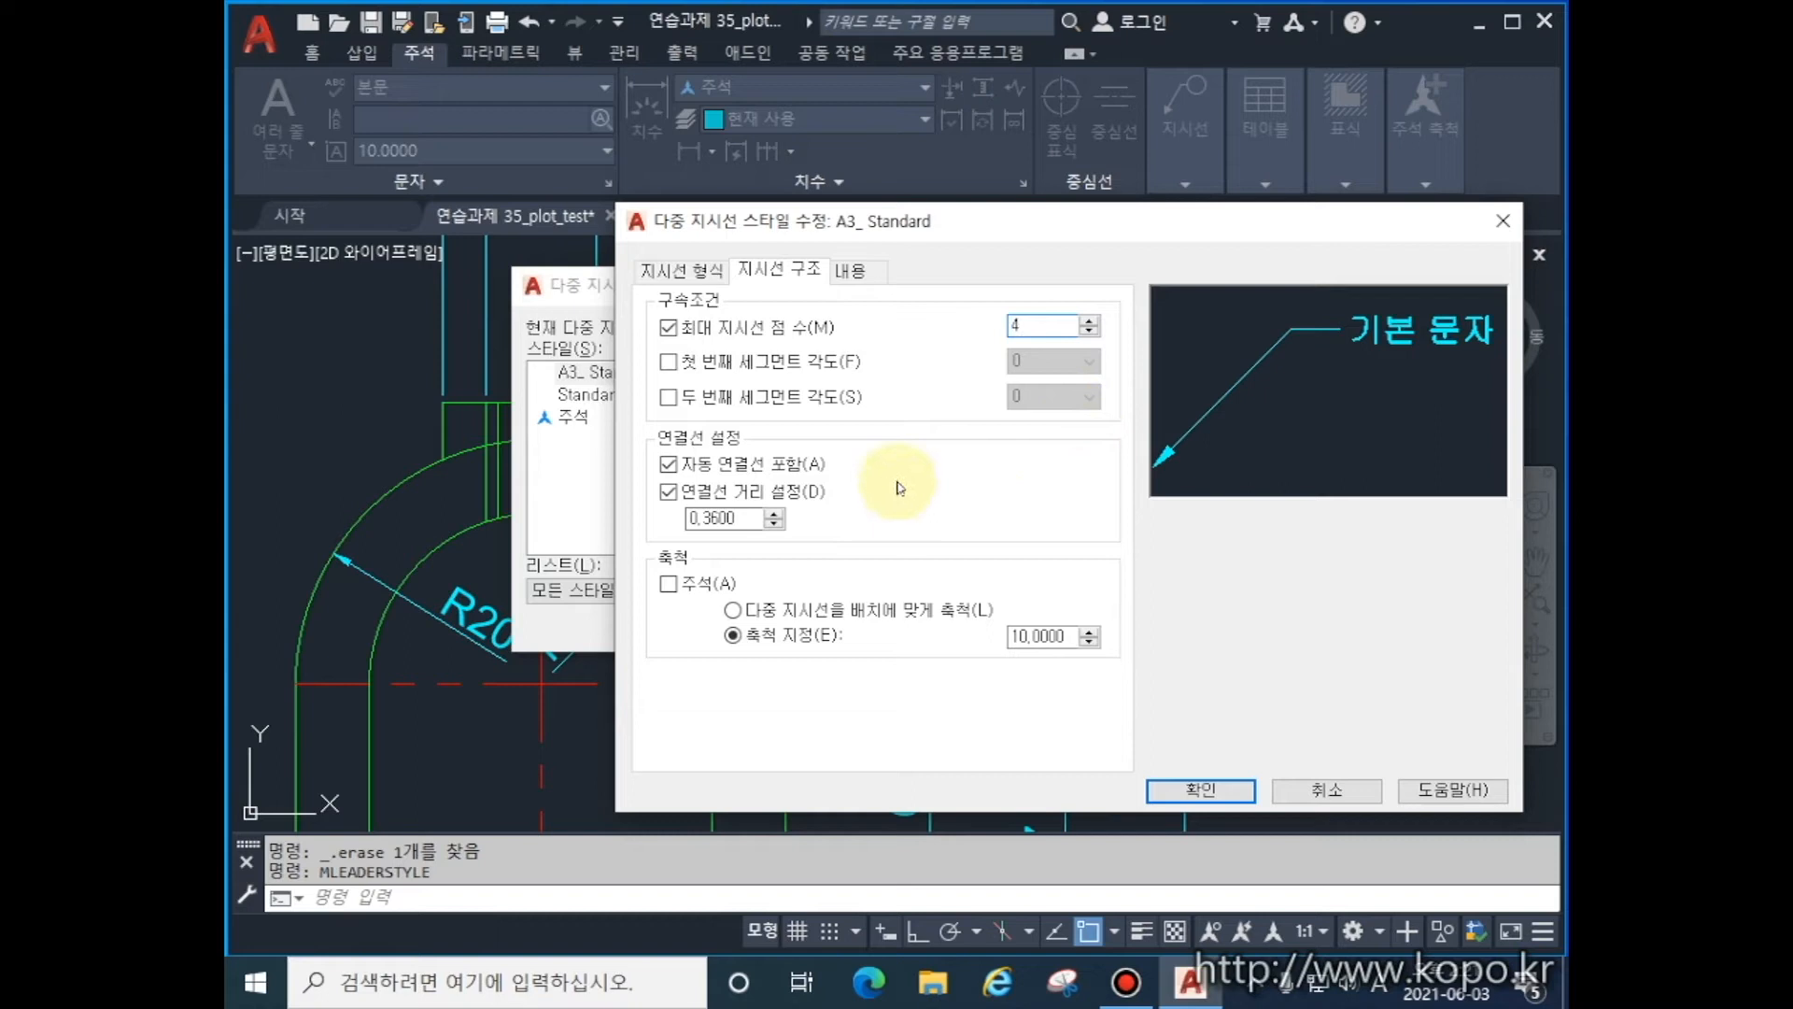
left_click(1188, 790)
left_click(1026, 626)
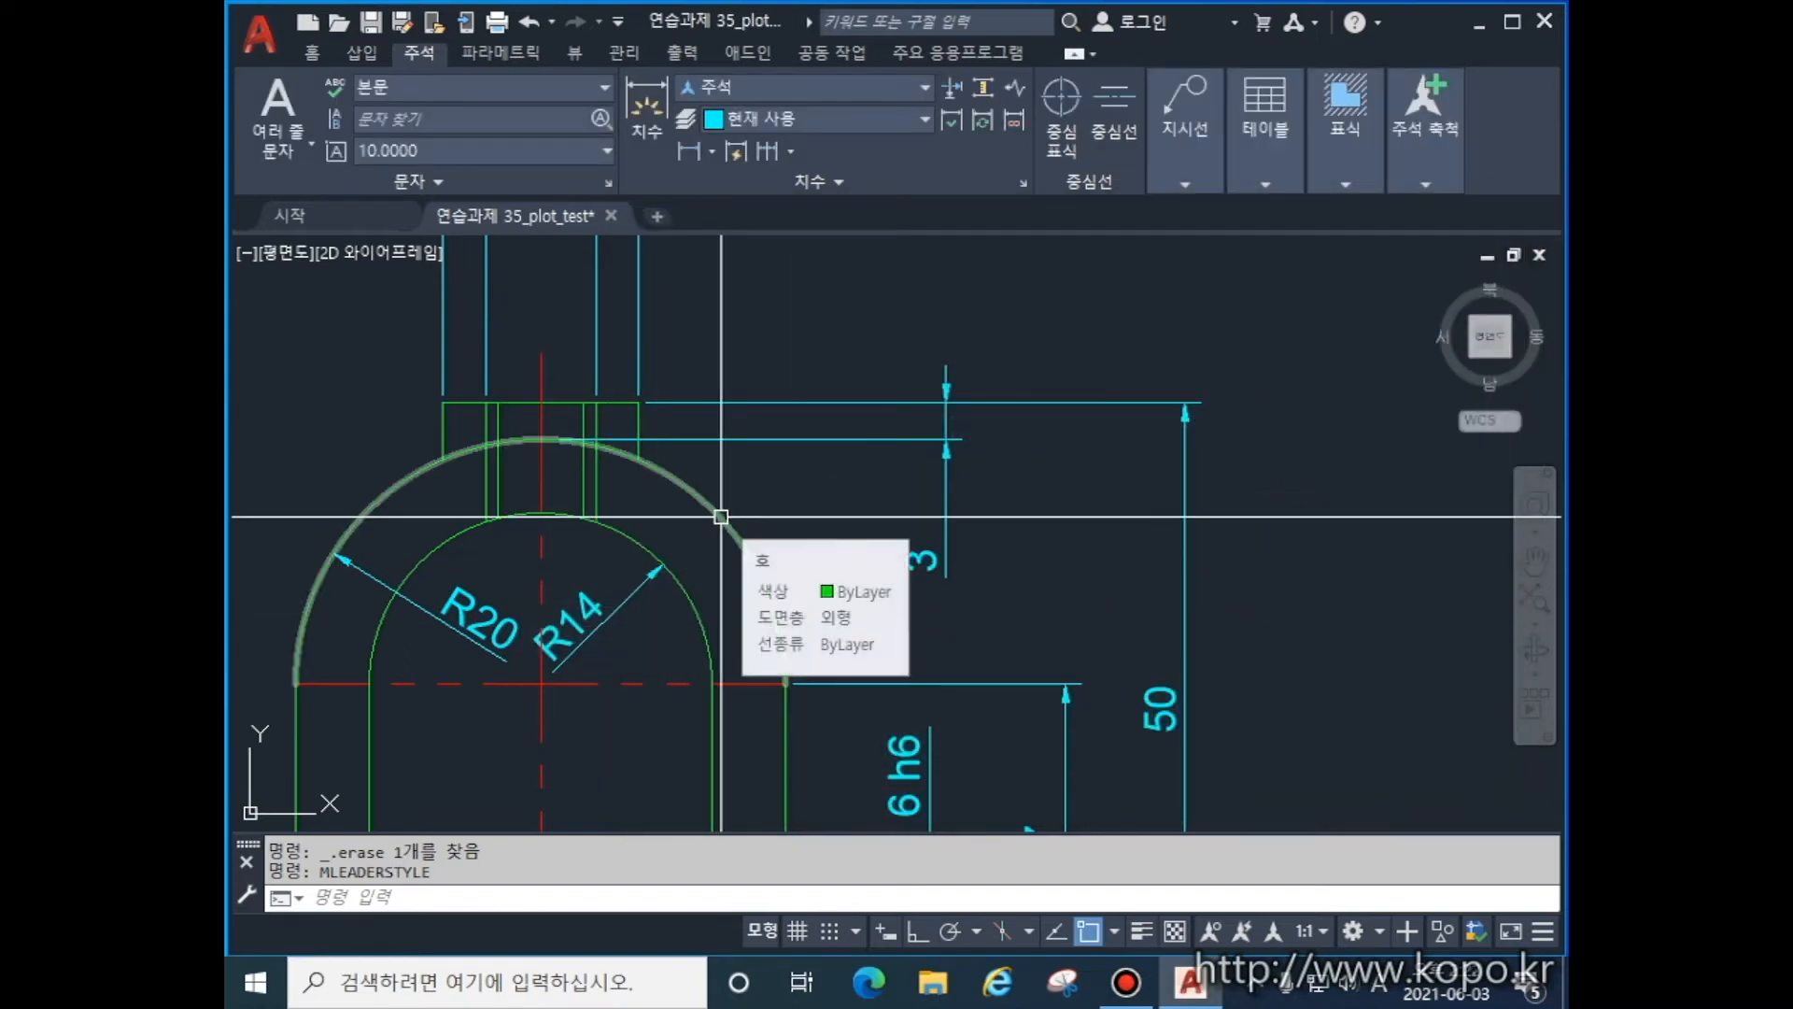
- Draw a multileader from inside the U-shaped part's upper-right arc band with a horizontal middle segment, a sloped last segment and the text 10
type("MLD")
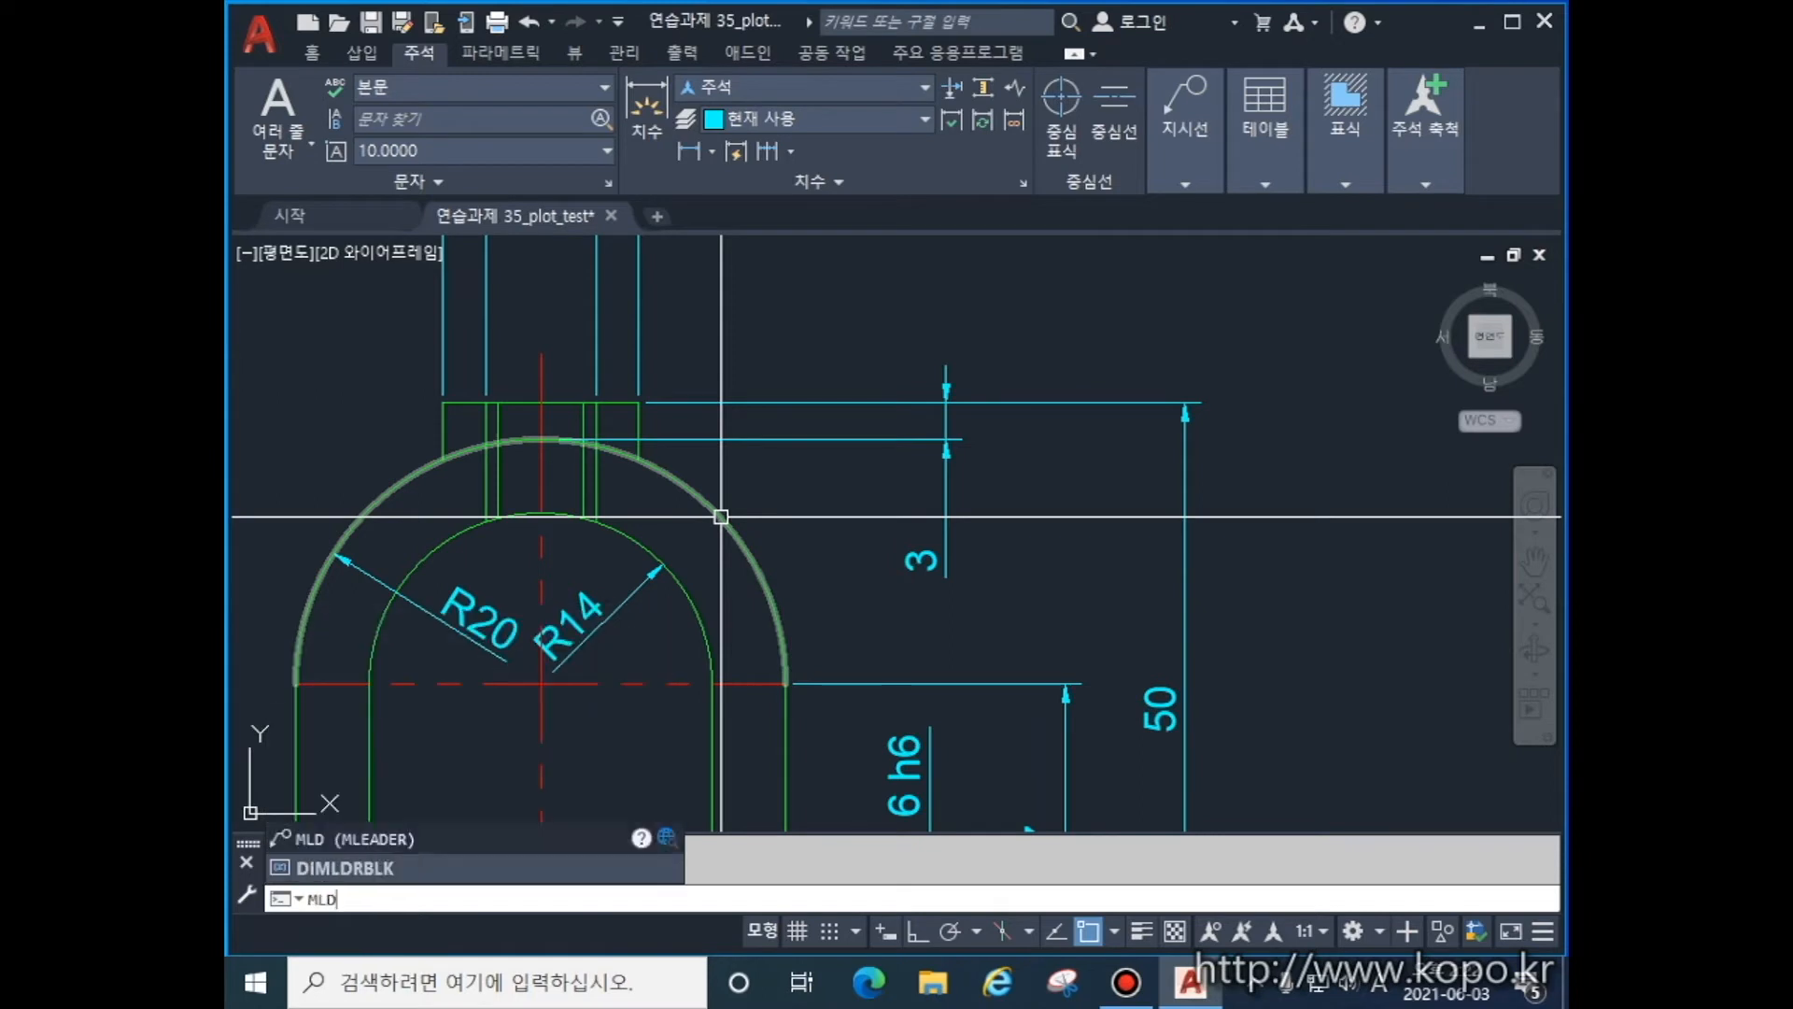
key("Return")
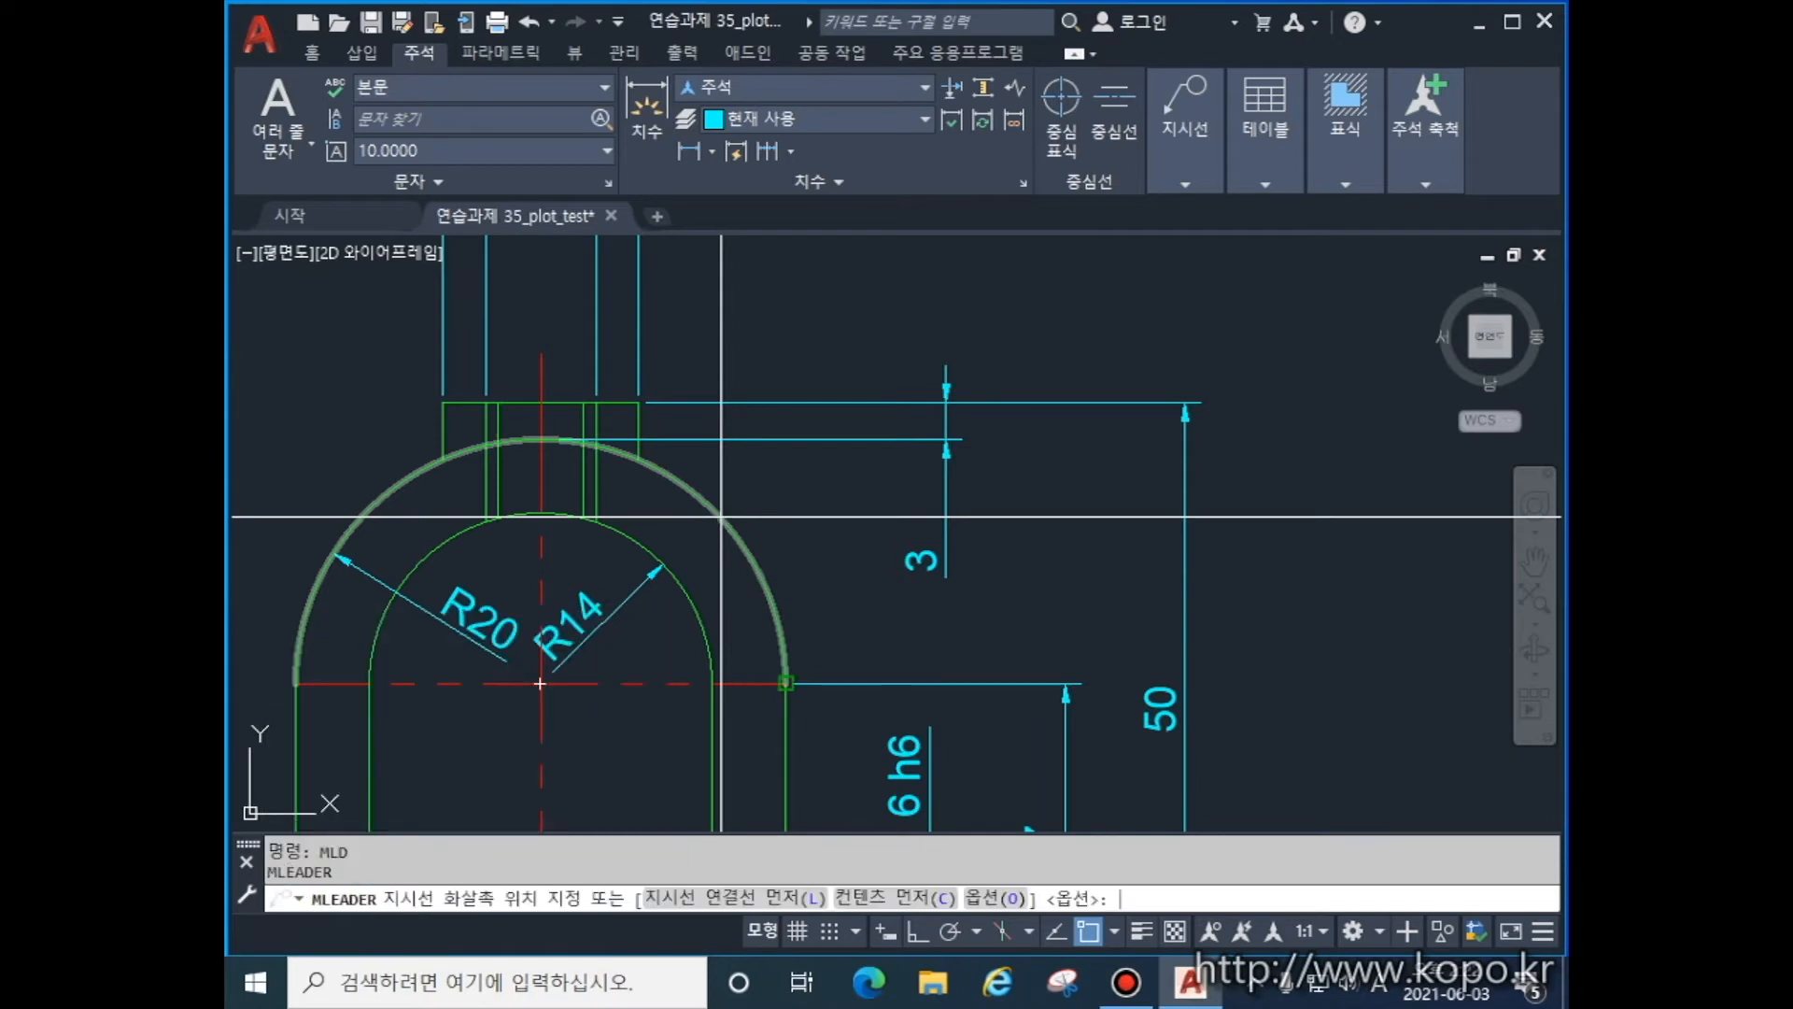
left_click(662, 495)
left_click(756, 325)
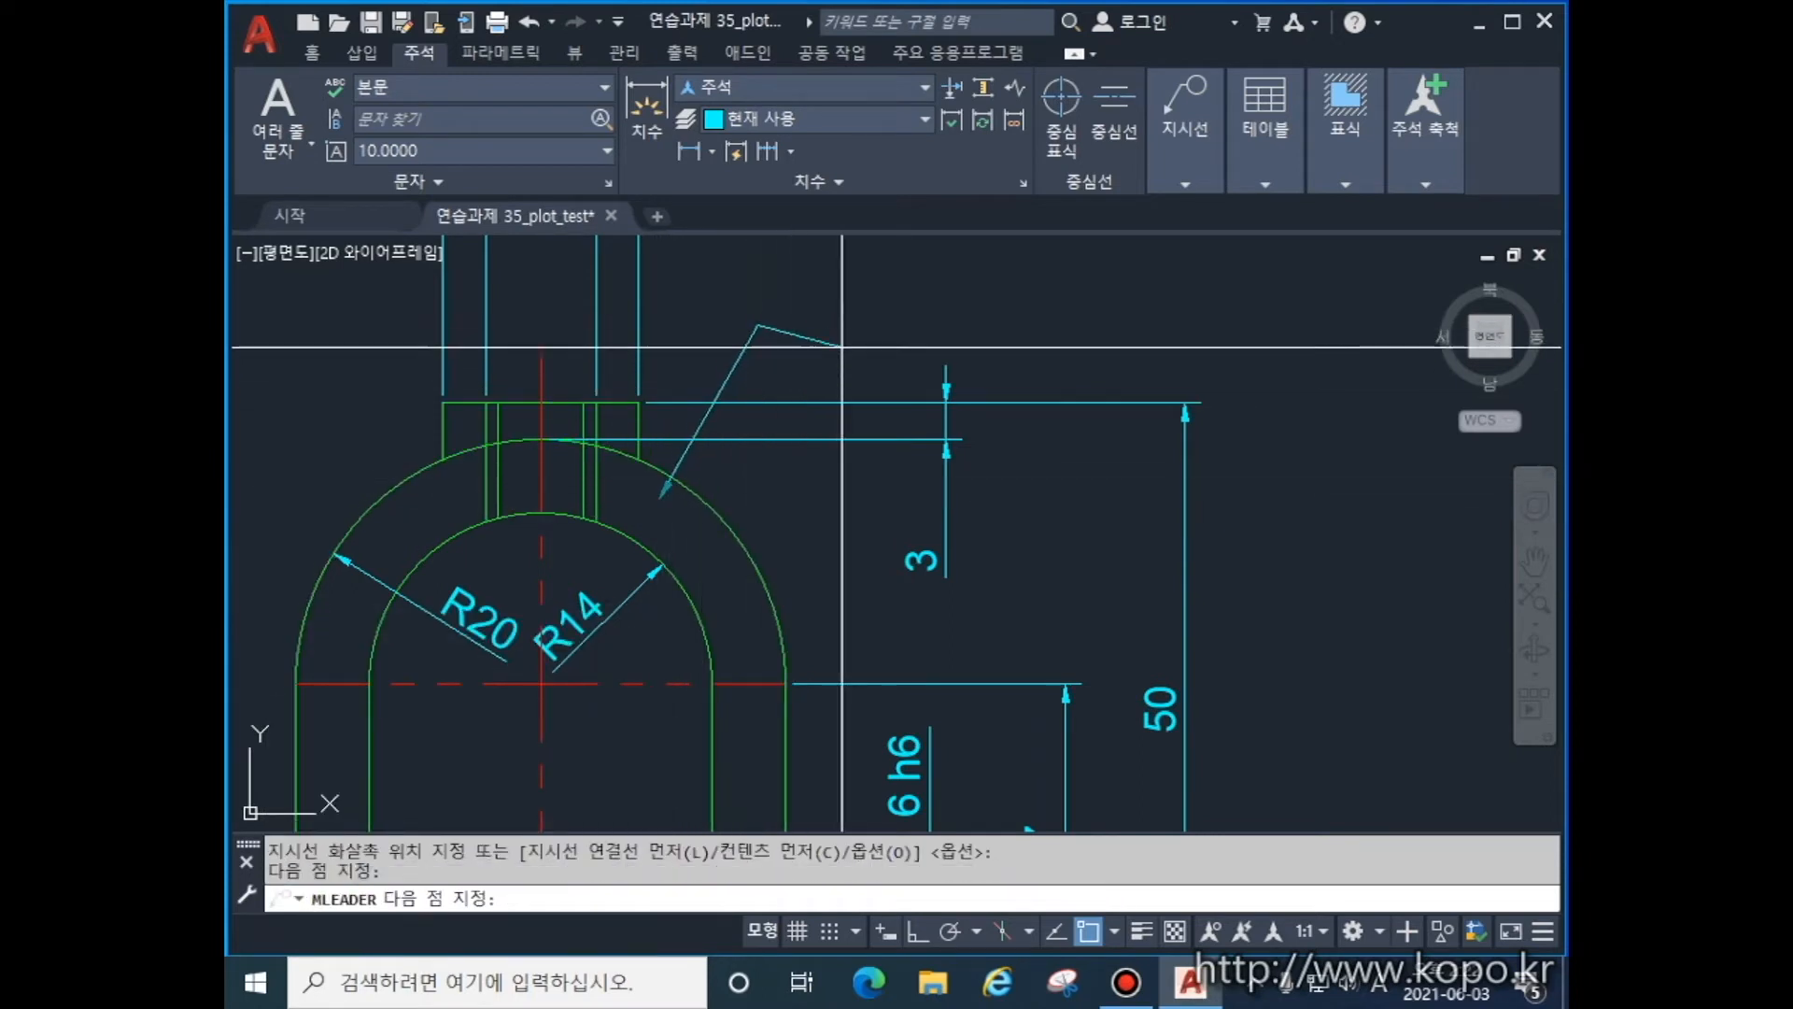
key("F8")
left_click(870, 325)
mouse_move(930, 329)
middle_mouse_down()
mouse_move(898, 400)
mouse_move(930, 355)
mouse_move(931, 379)
middle_mouse_up()
key("F8")
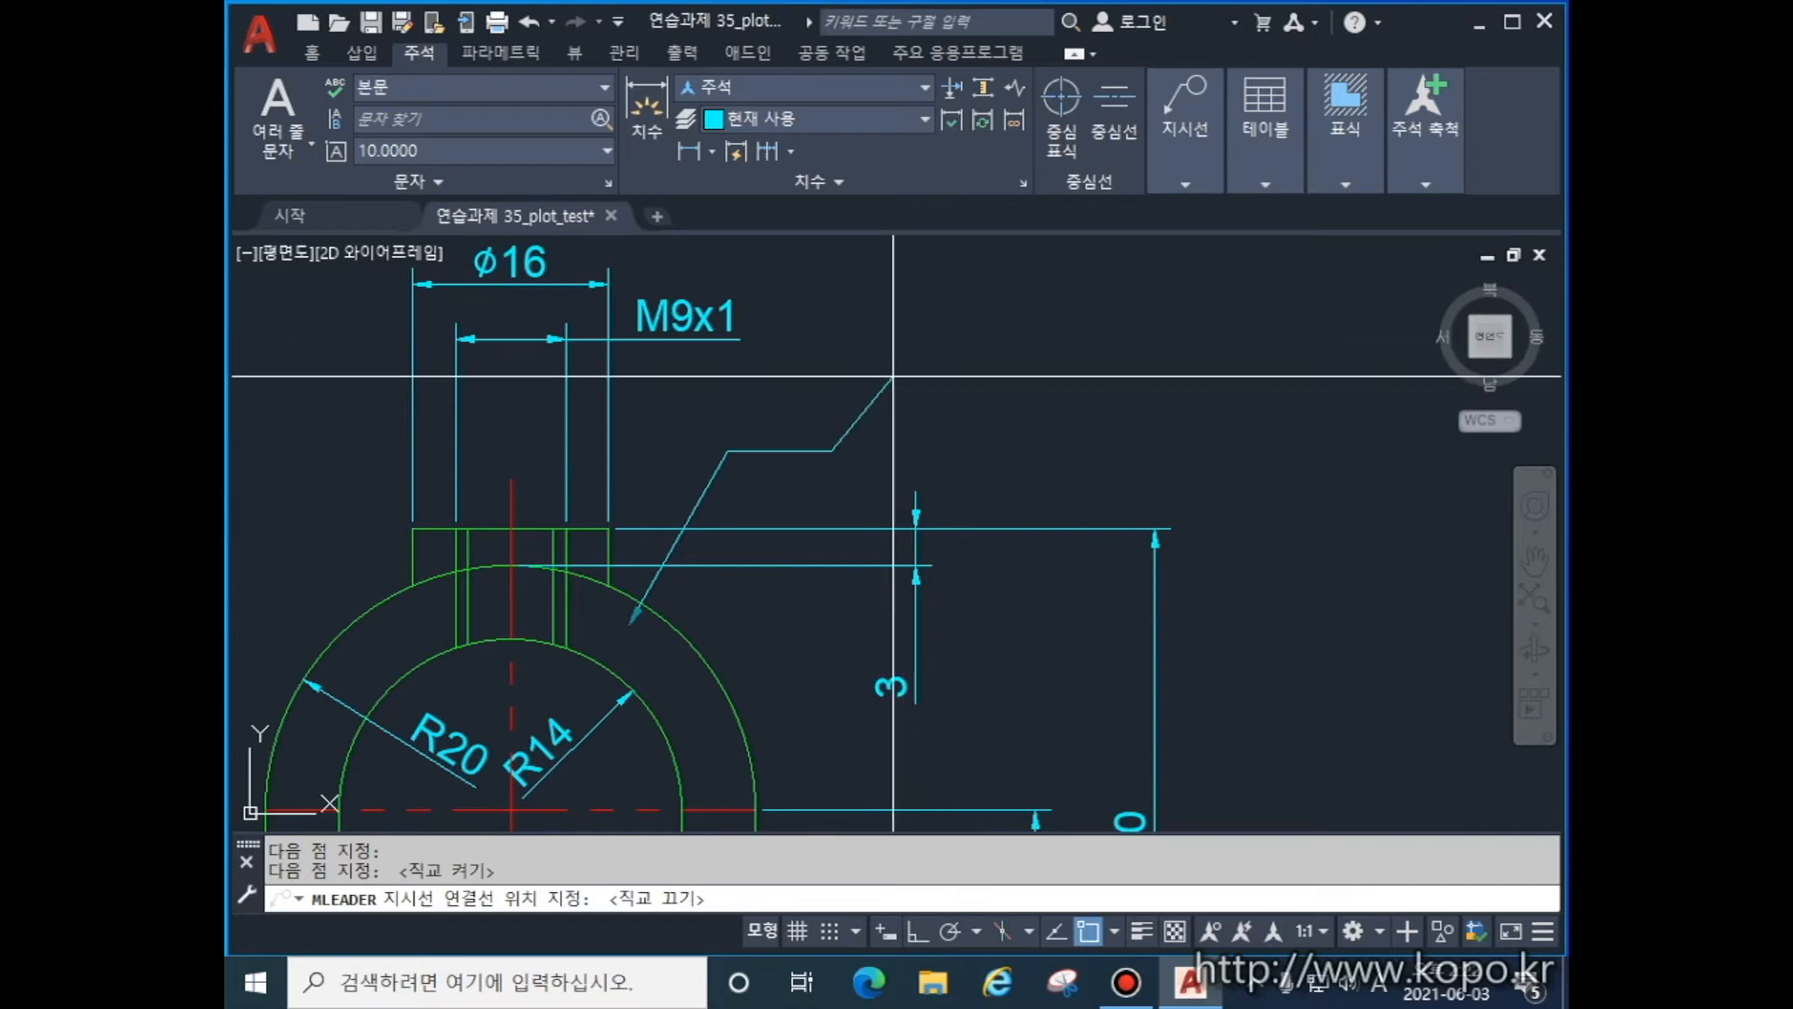
left_click(893, 376)
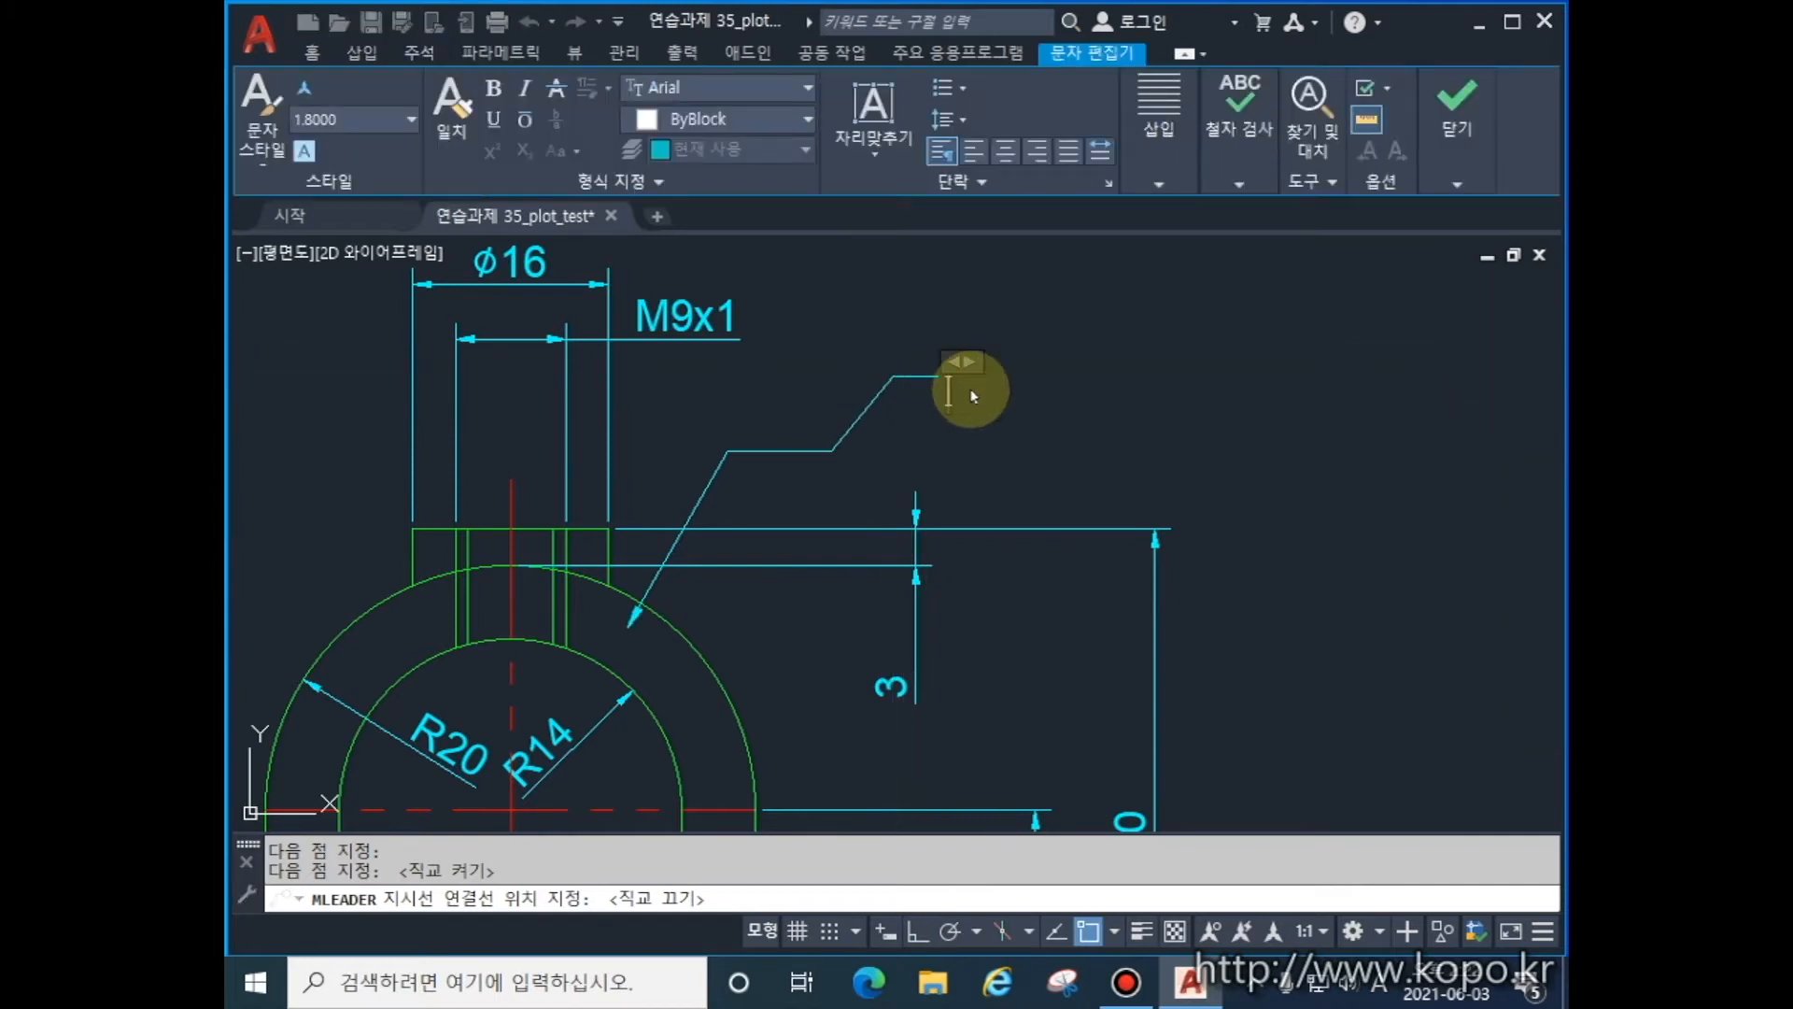
type("10")
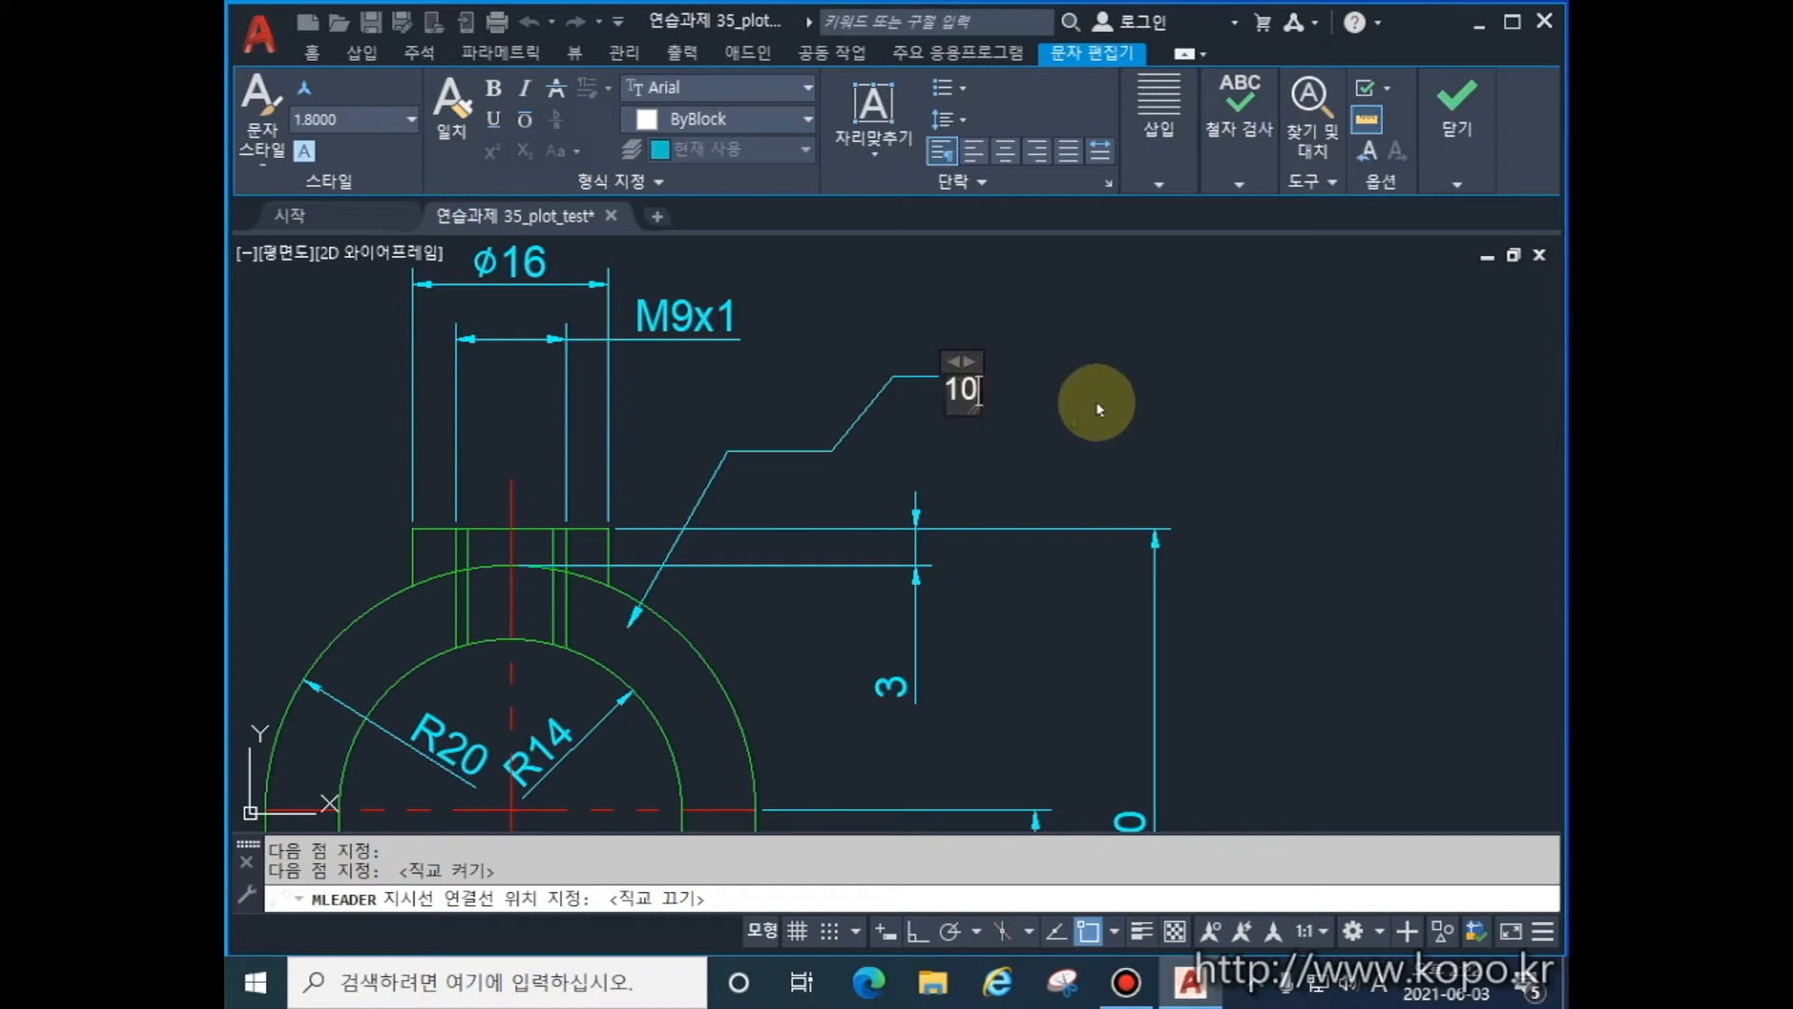
left_click(1099, 408)
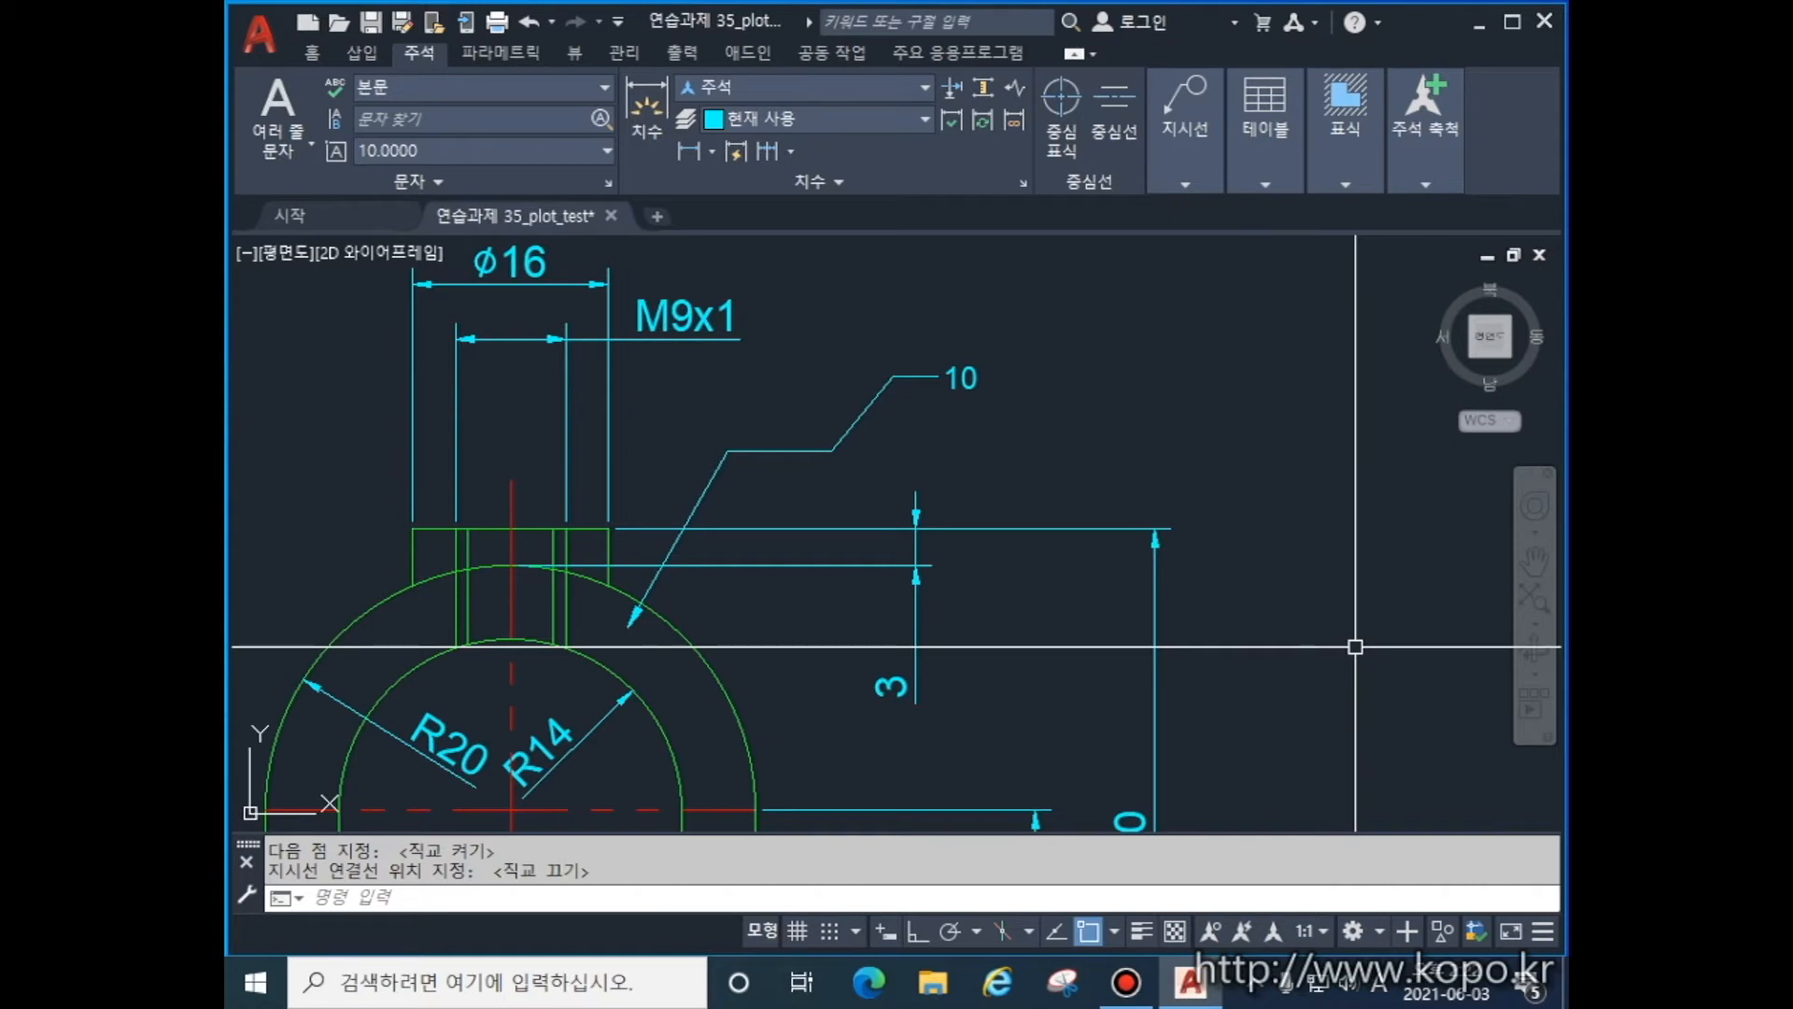
- Open the External References manager with XREF and move it partly over the drawing's title block
left_click(1185, 184)
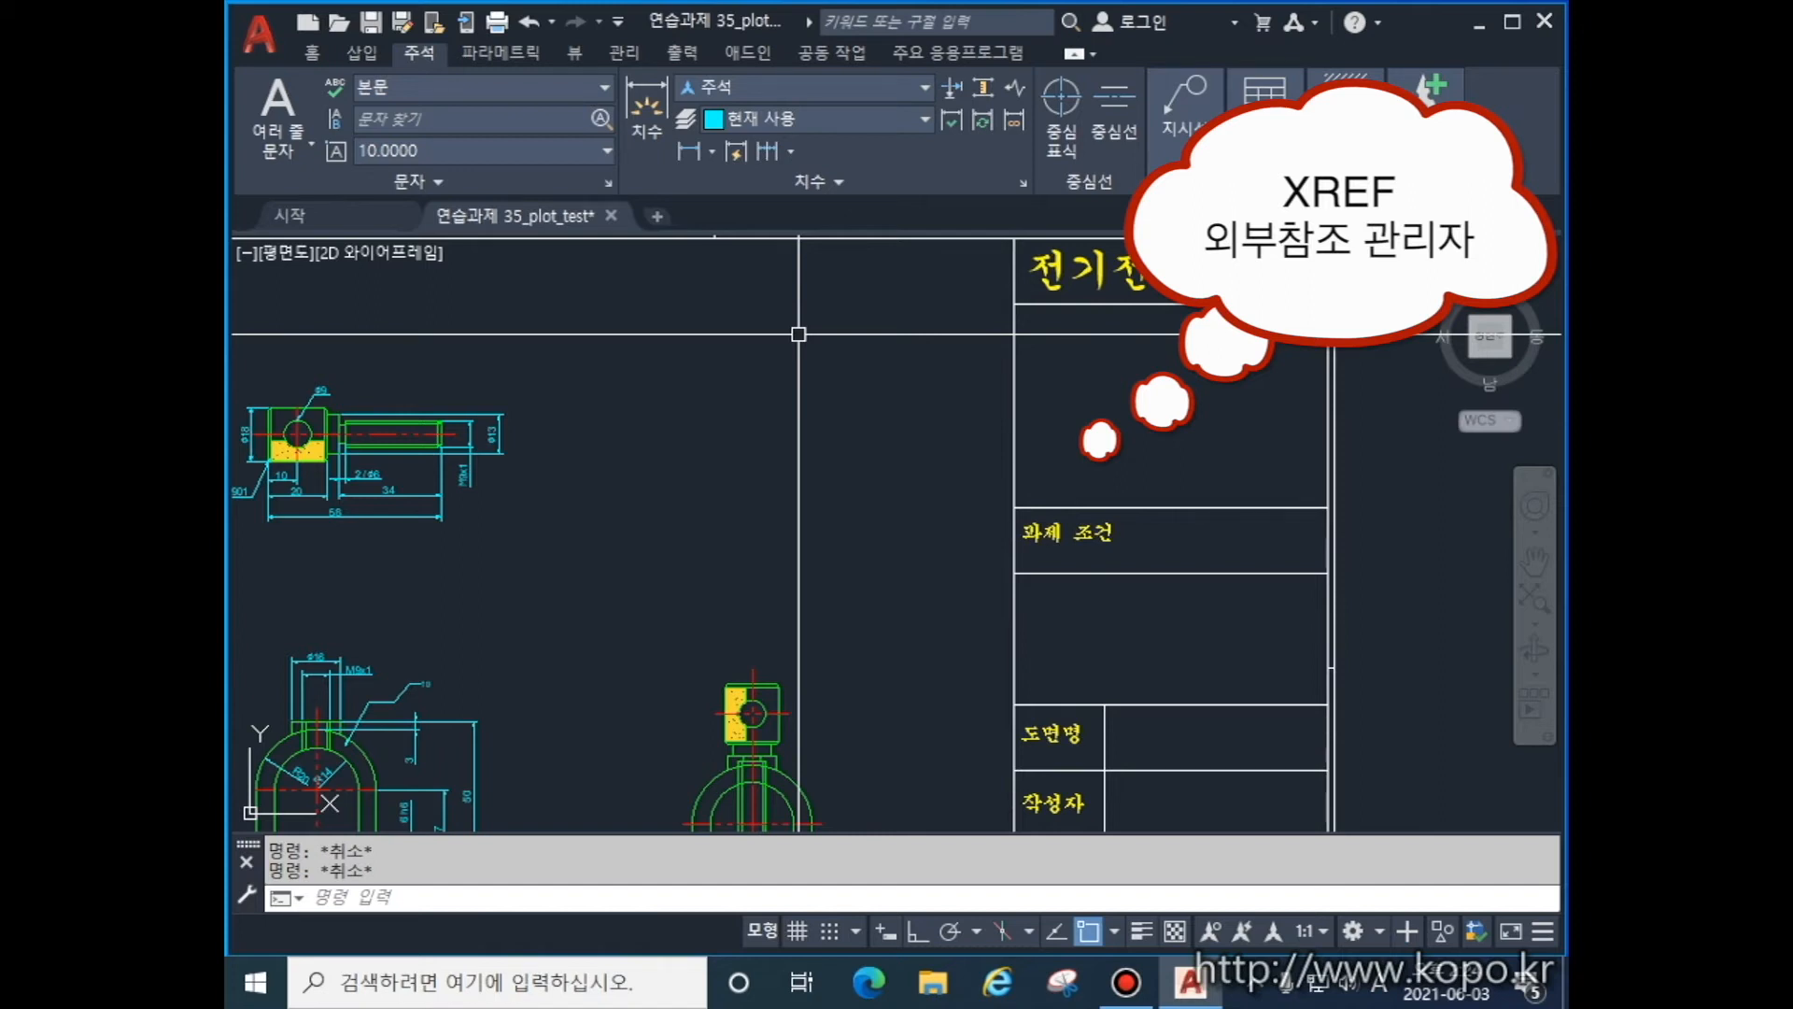
type("XREF")
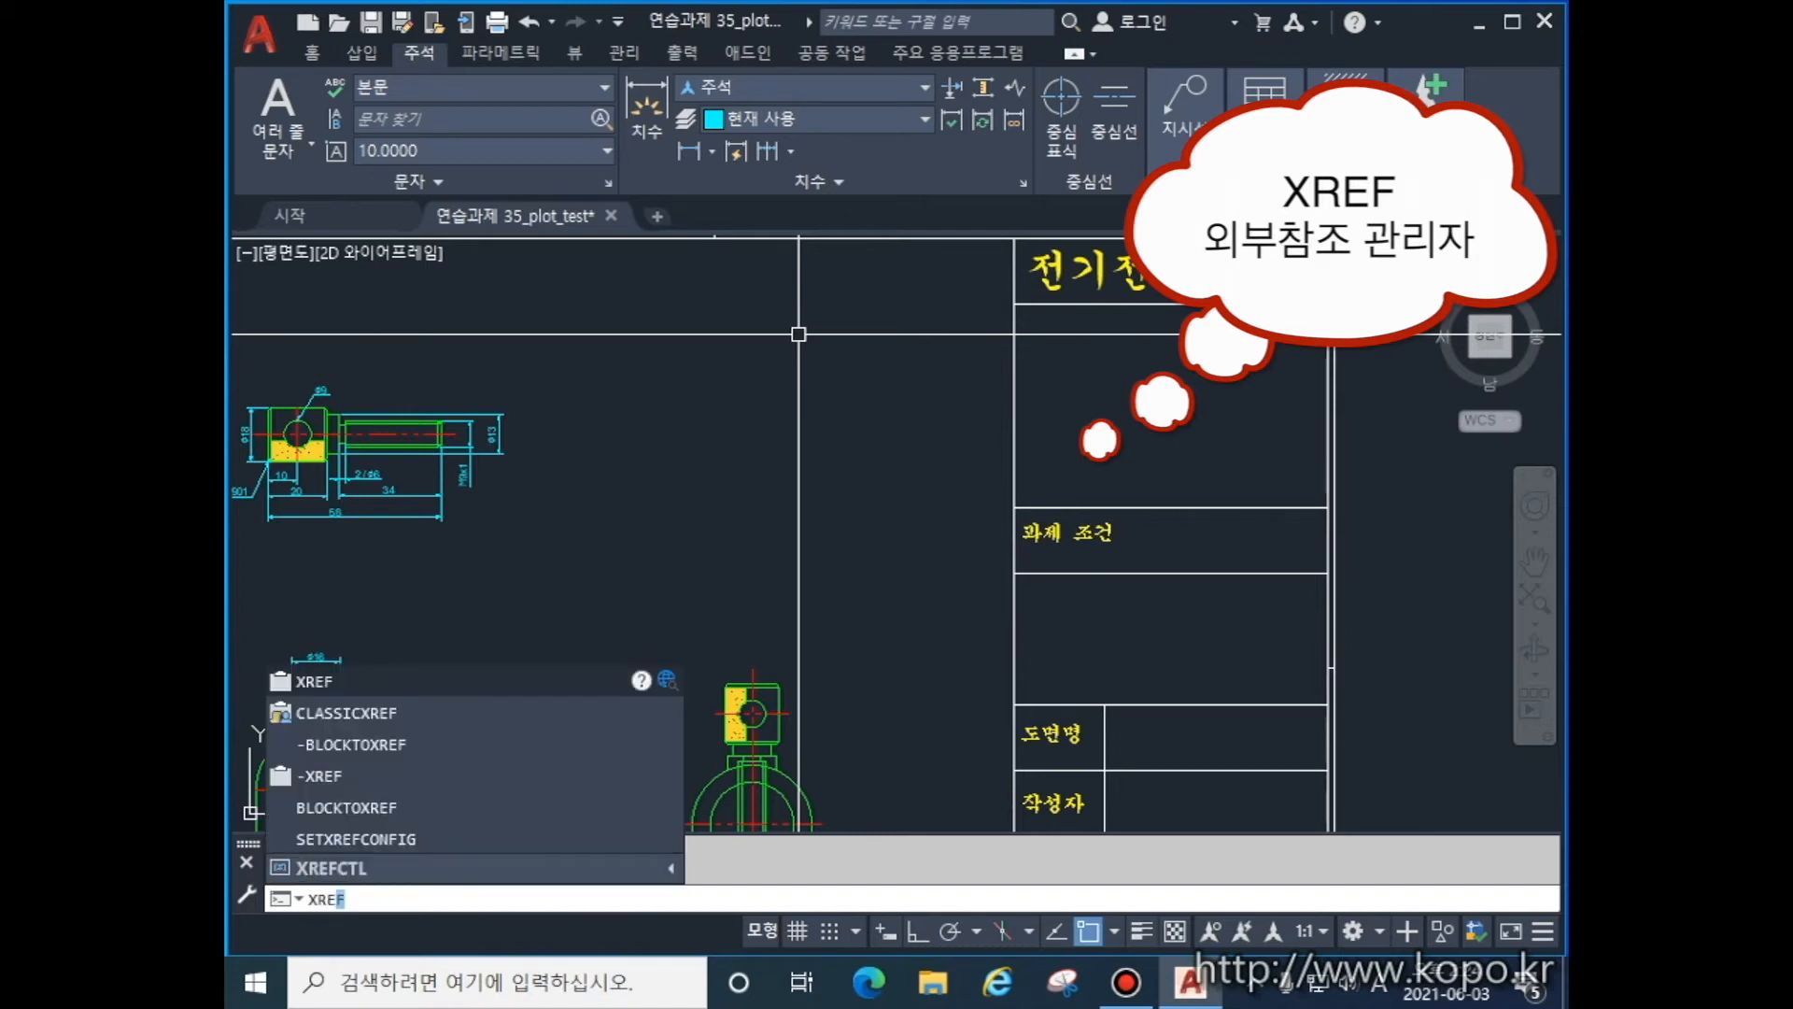
key("Return")
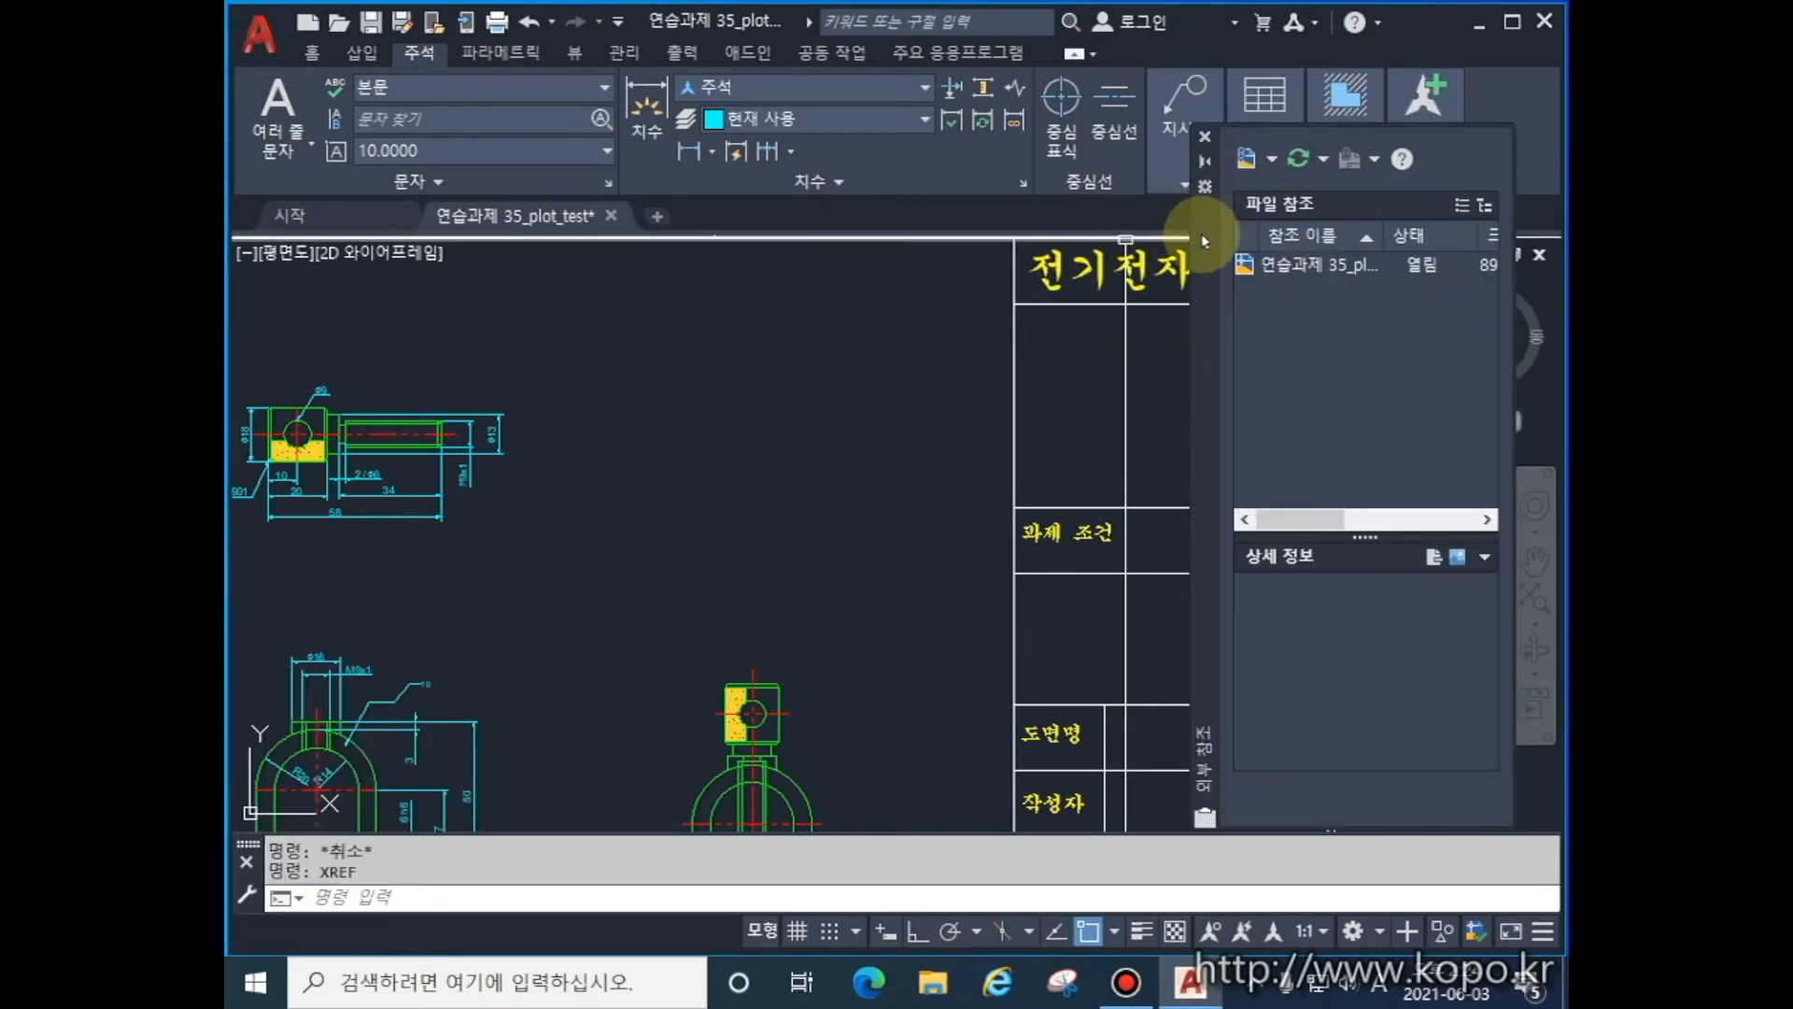
left_click(1205, 136)
left_click_drag(1086, 199, 1174, 259)
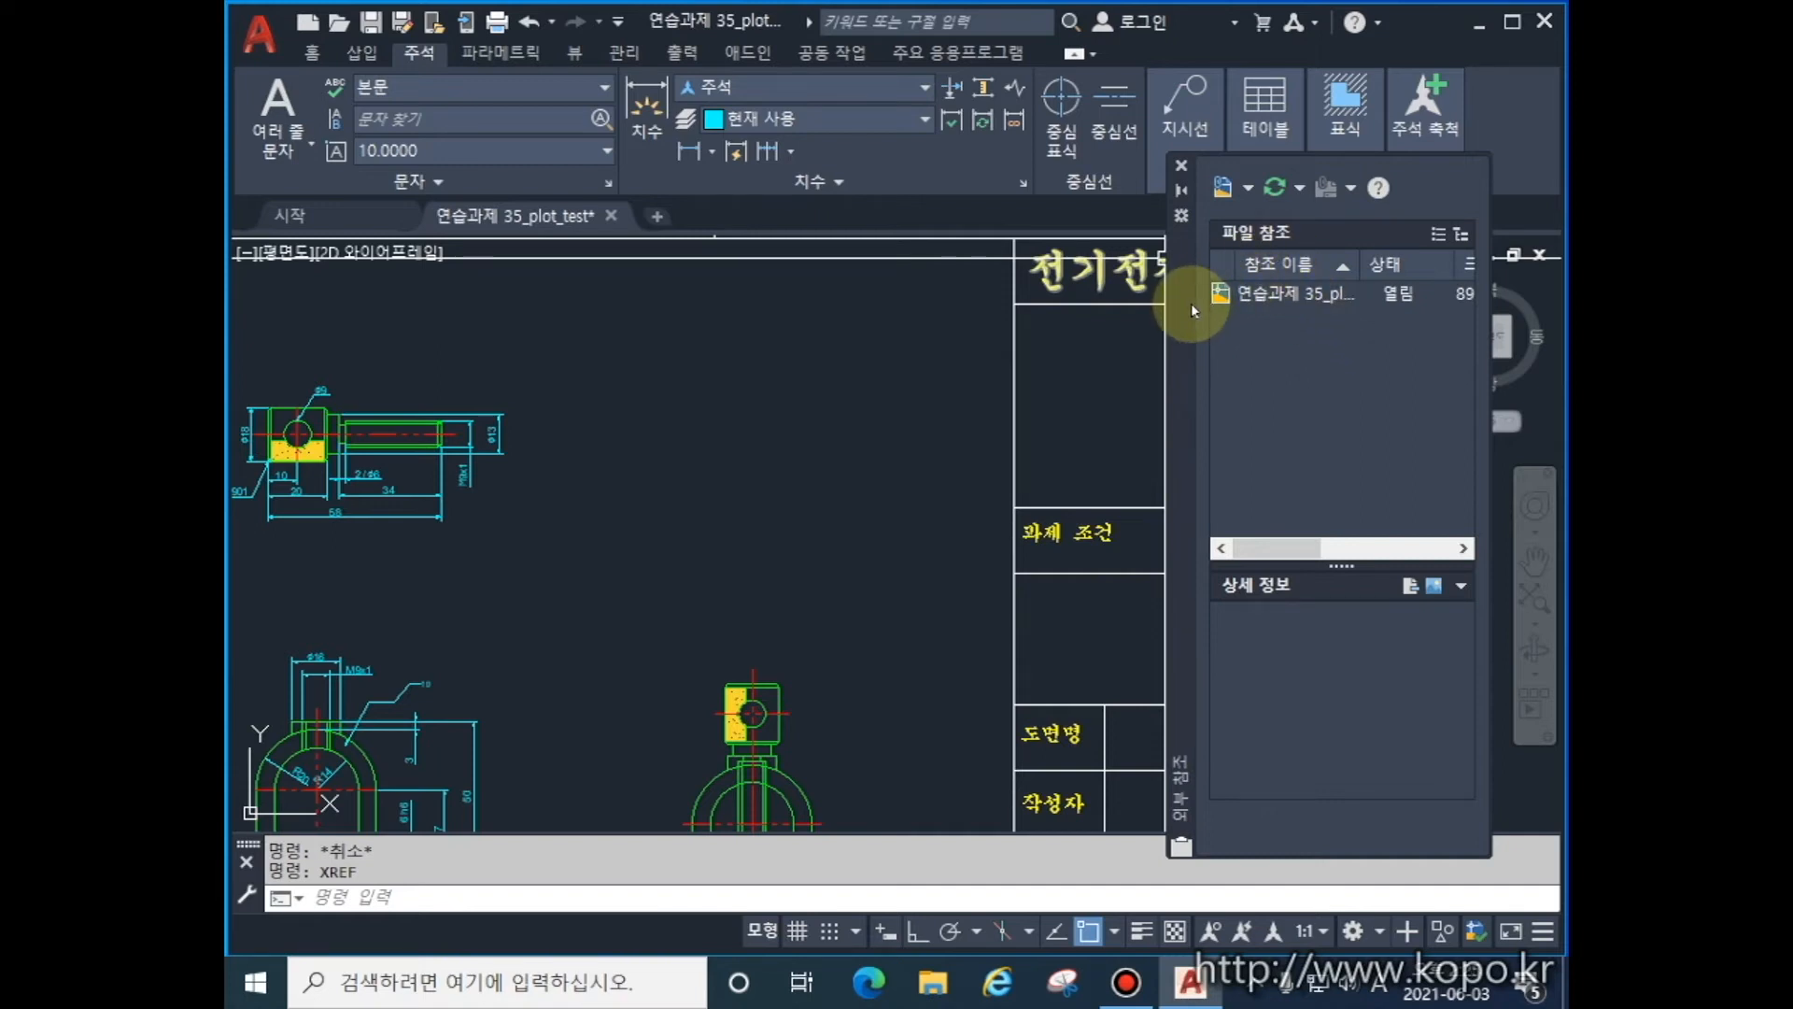
left_click_drag(1186, 304, 1081, 327)
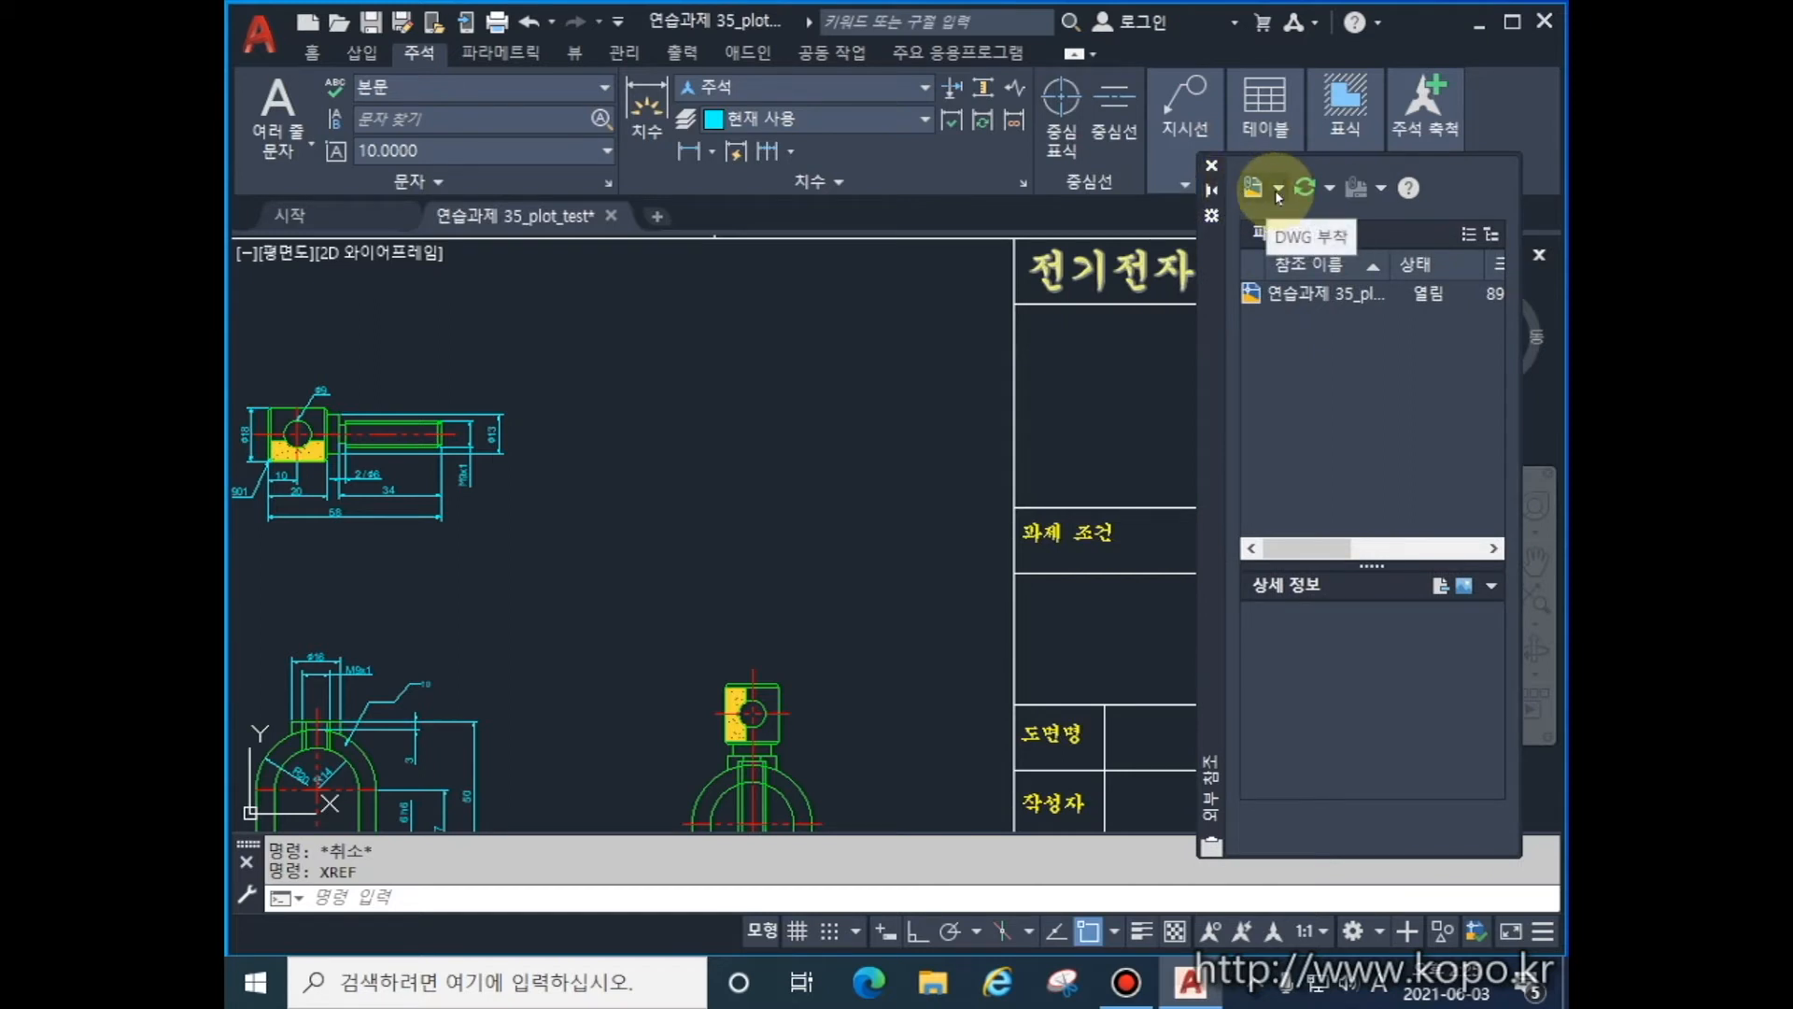
- Choose the 시퀀스심벌전체 drawing from the 2021년야간시퀀스심벌 folder as the DWG reference to attach
left_click(1277, 192)
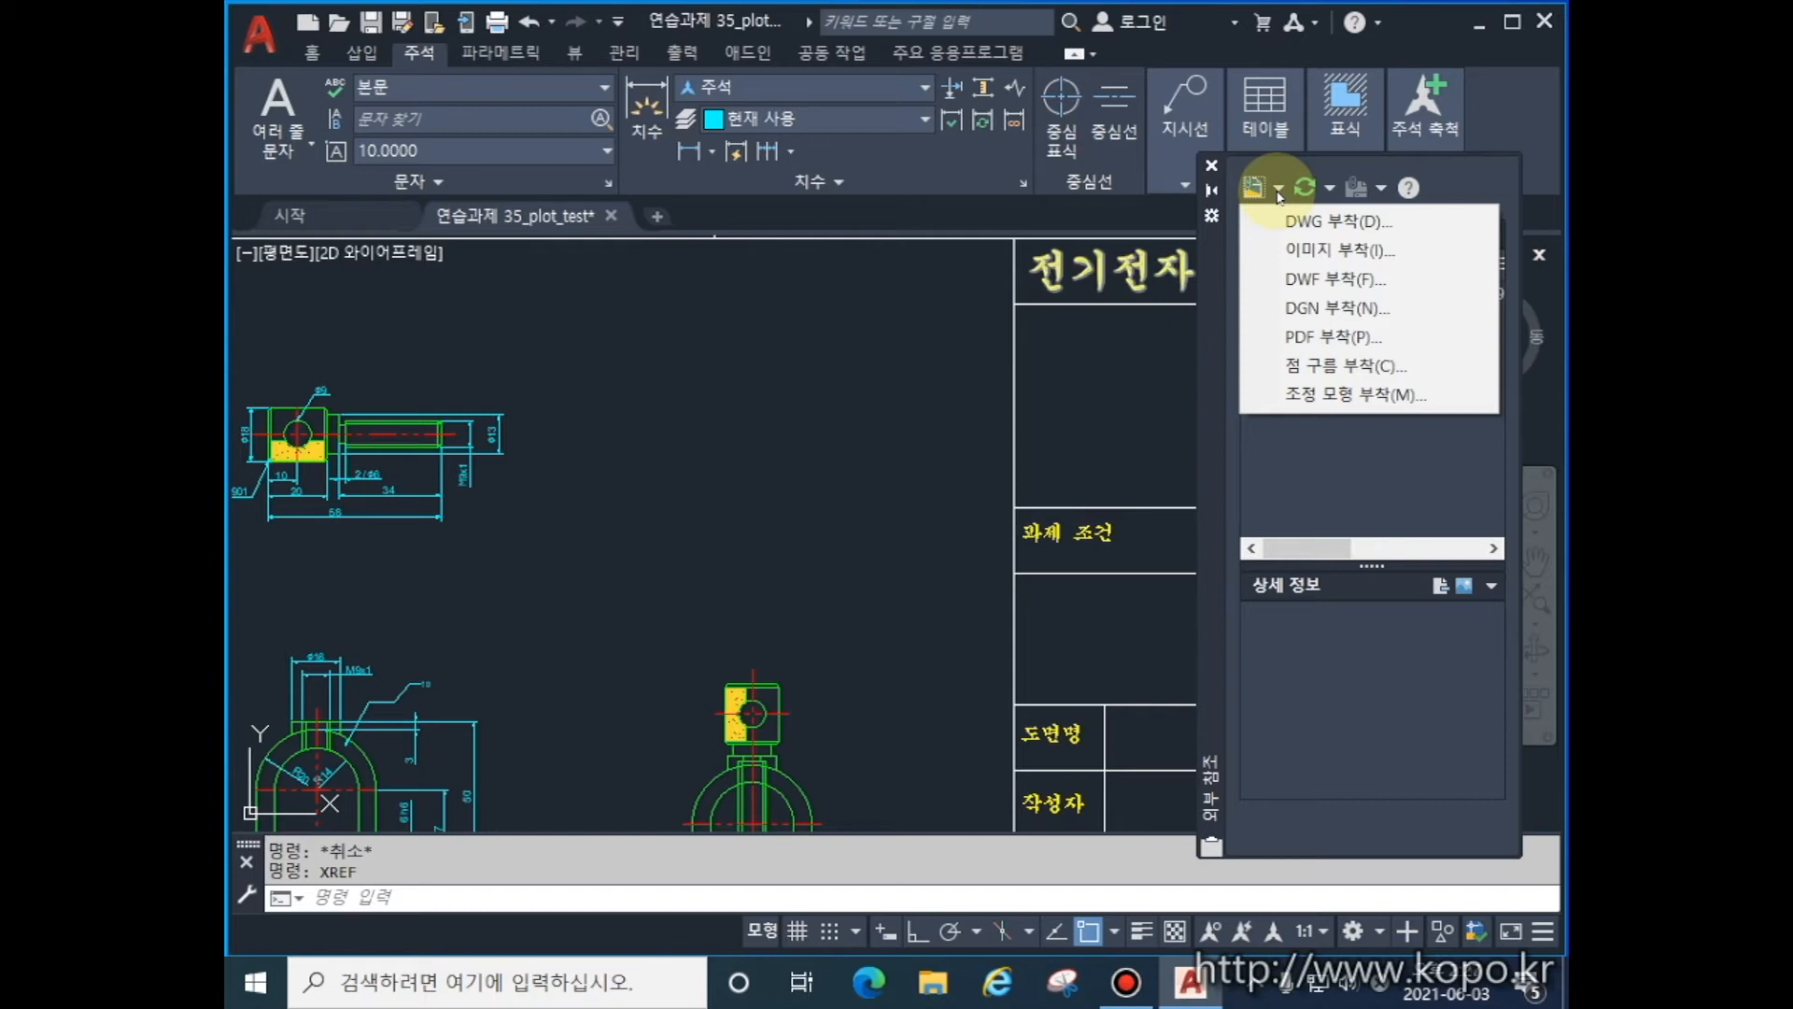
left_click(1372, 224)
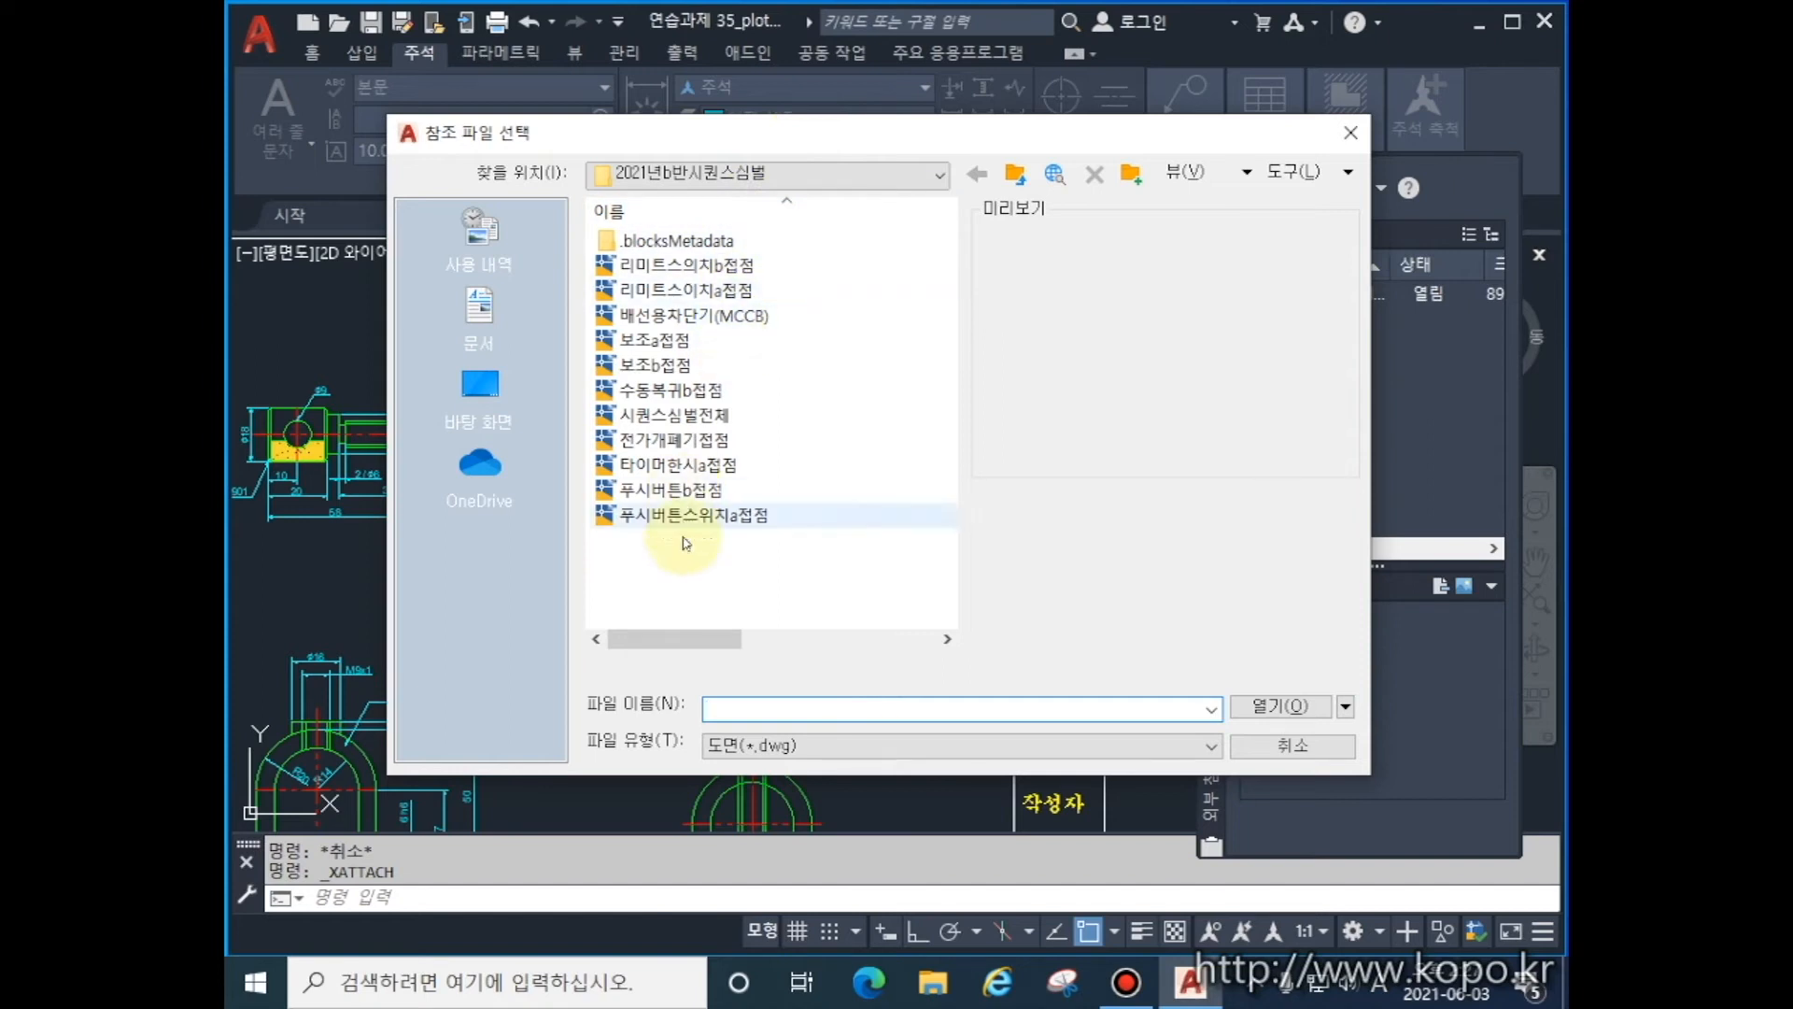
left_click(816, 745)
left_click(815, 745)
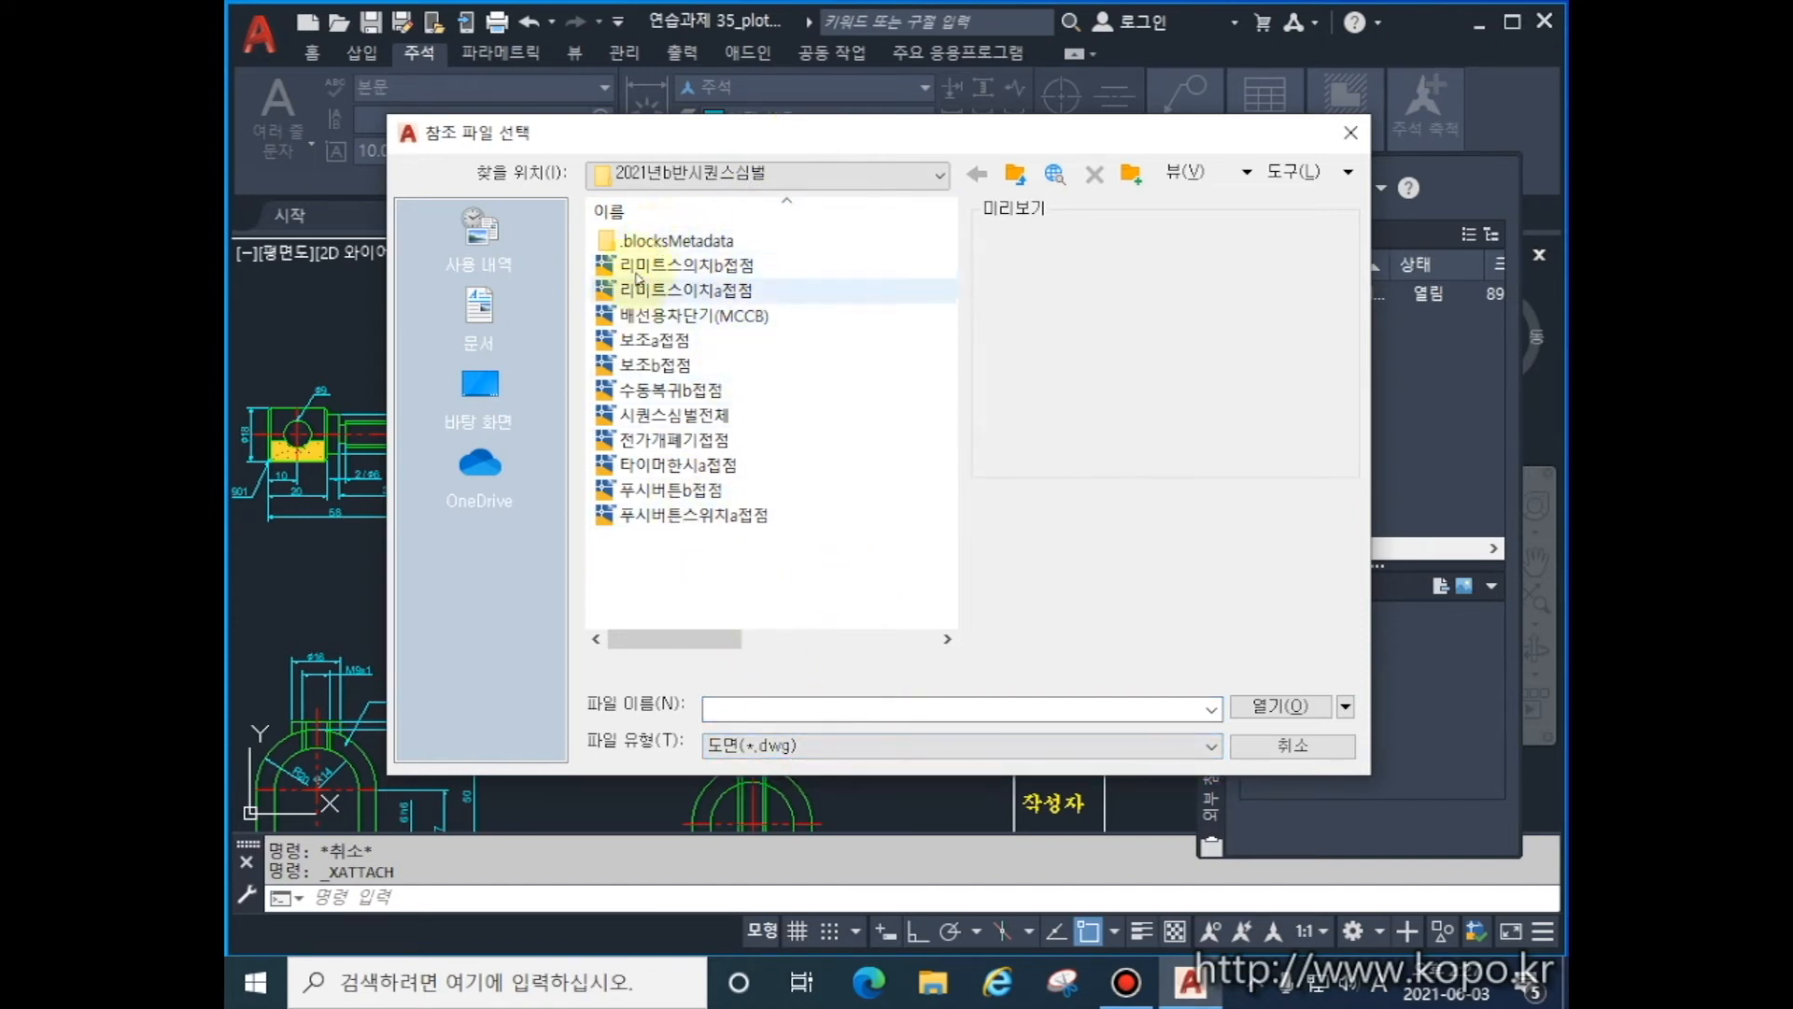
left_click(1015, 174)
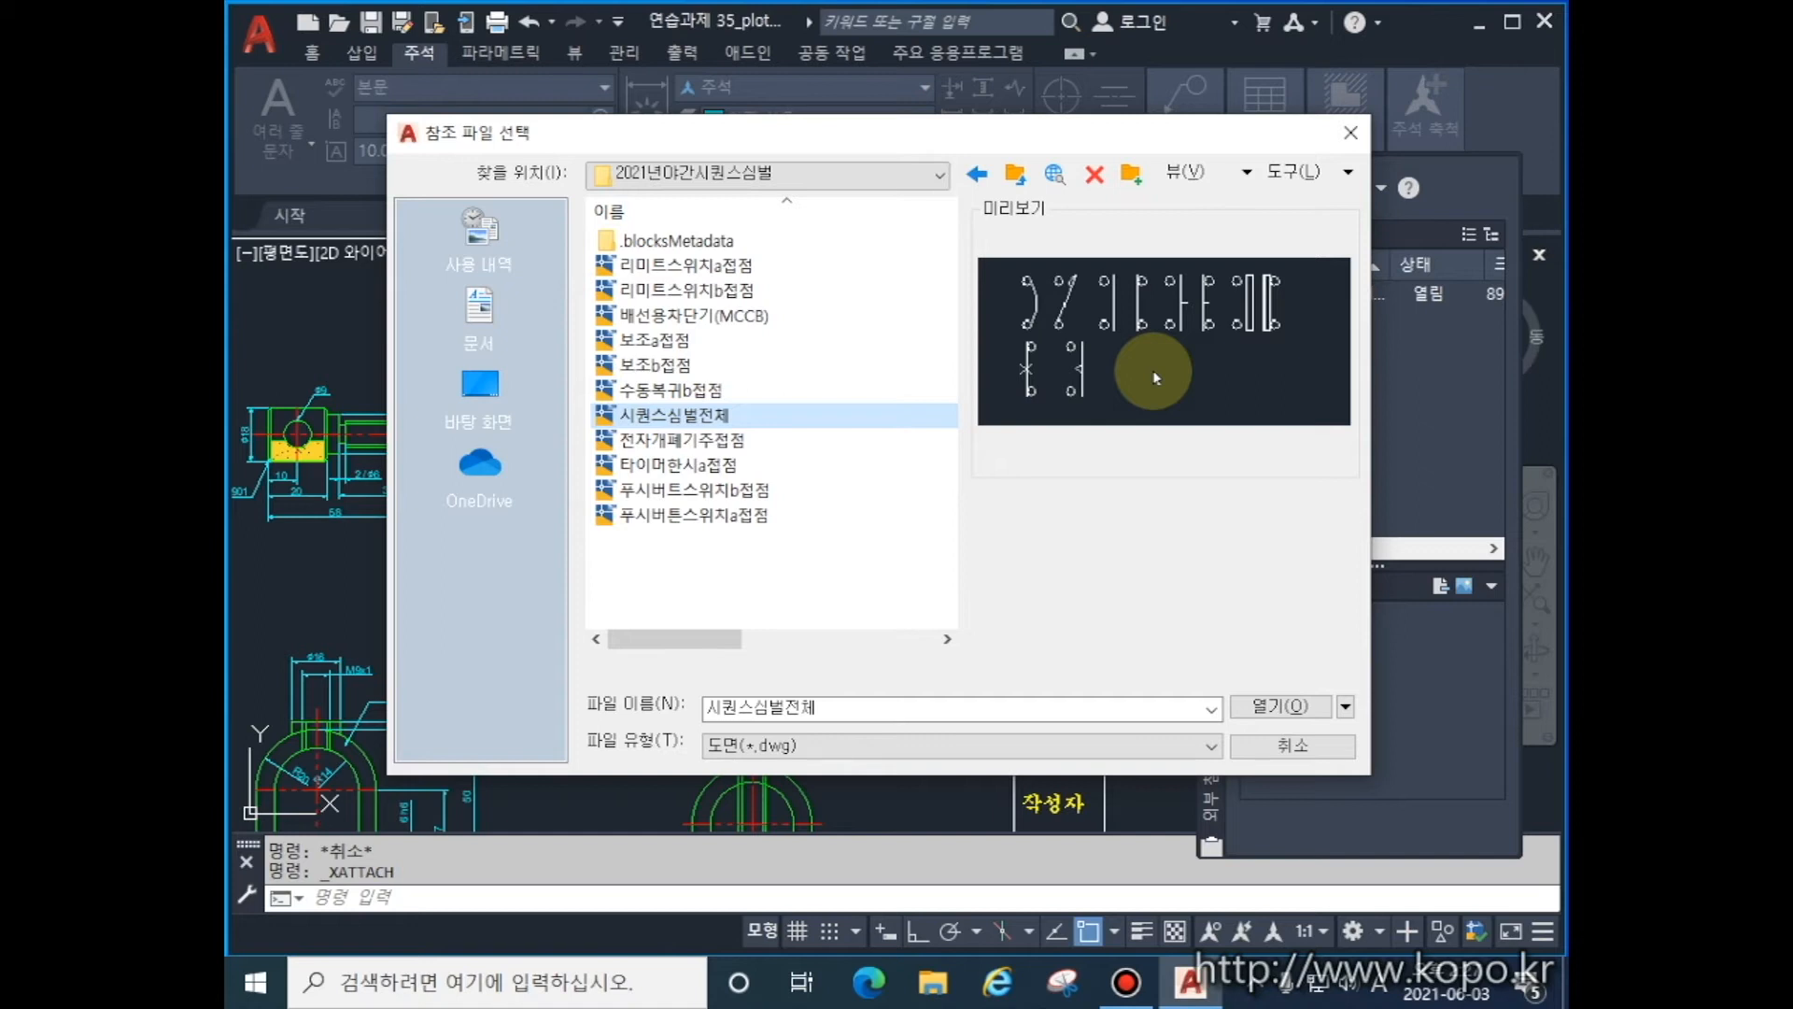
left_click(717, 416)
left_click(1282, 707)
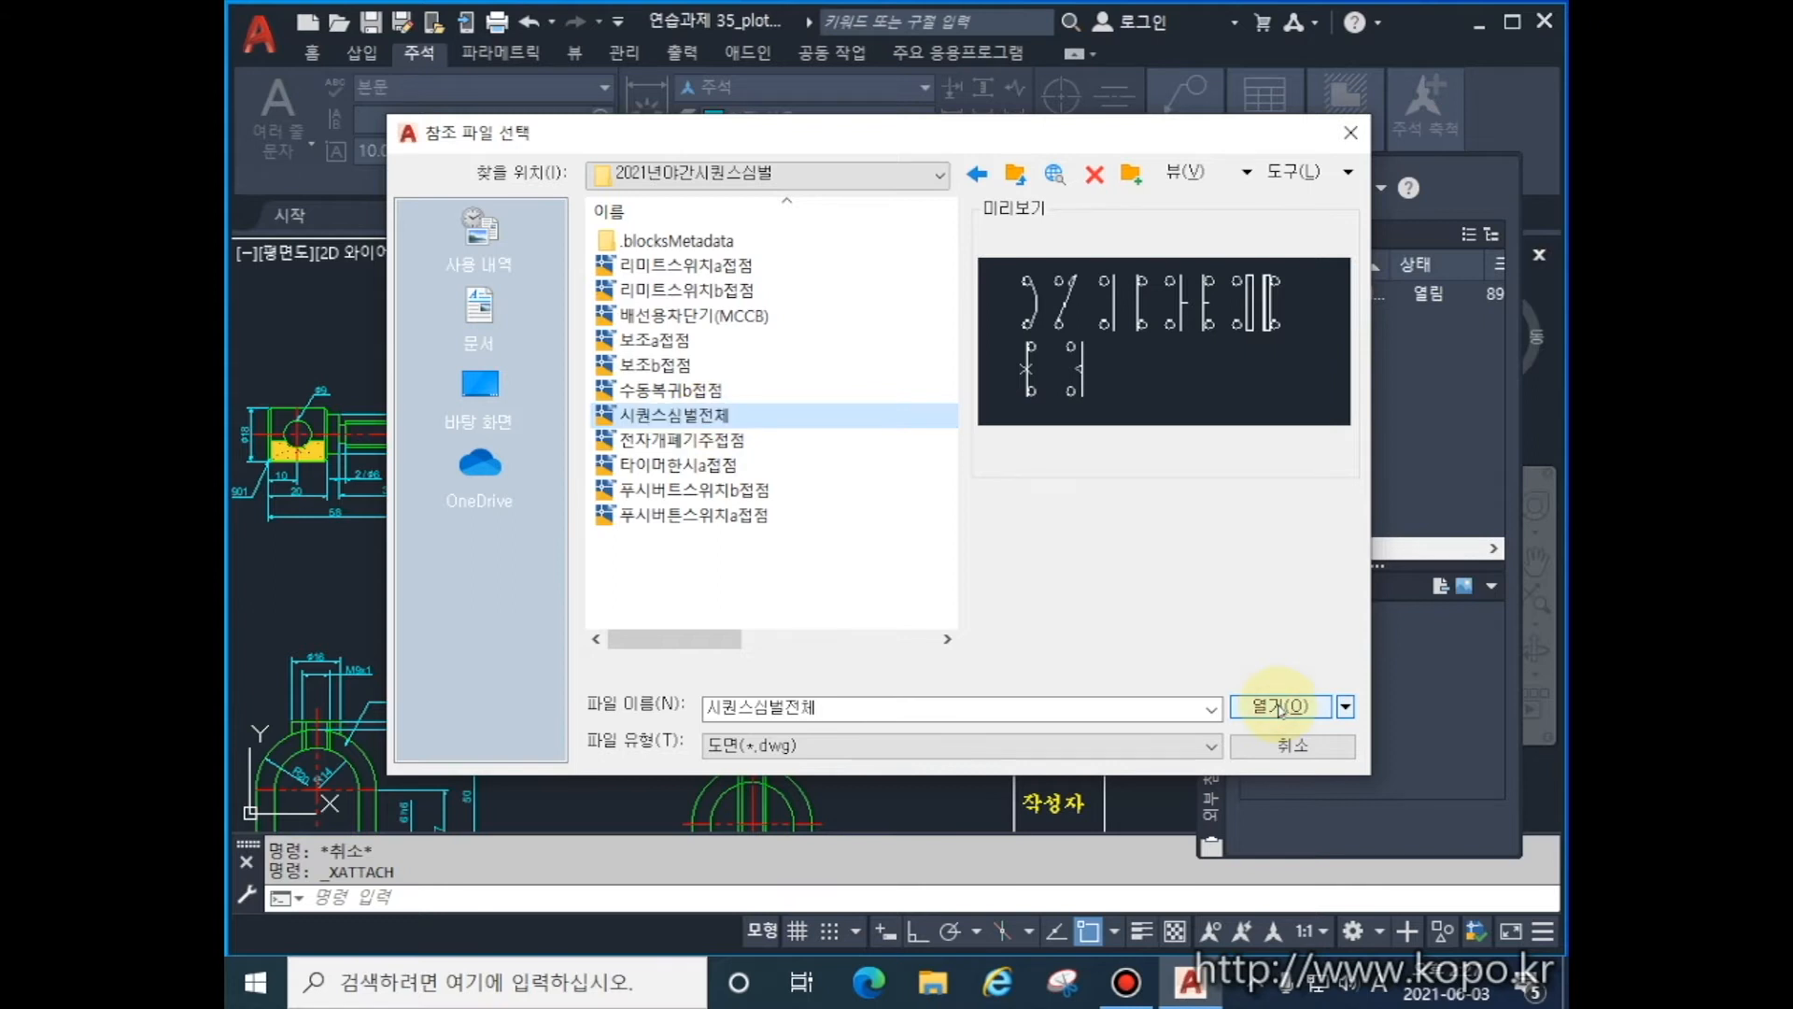
left_click(1267, 707)
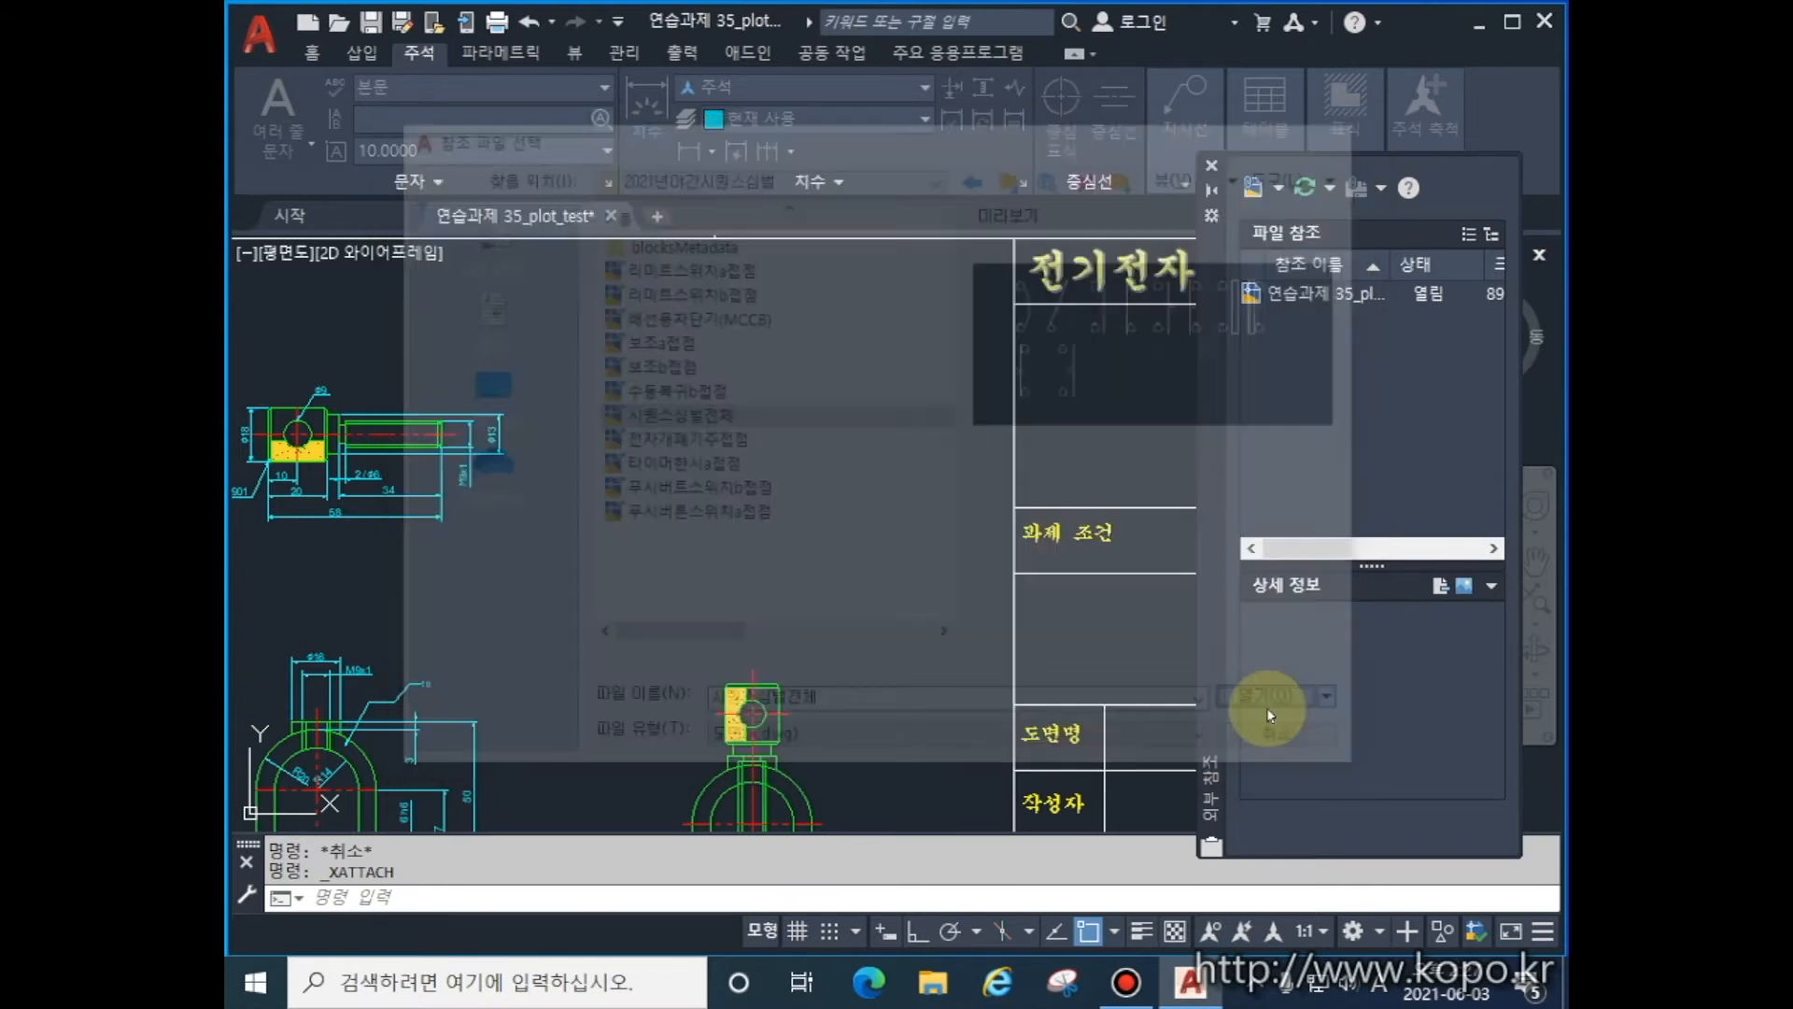
left_click_drag(880, 240, 857, 198)
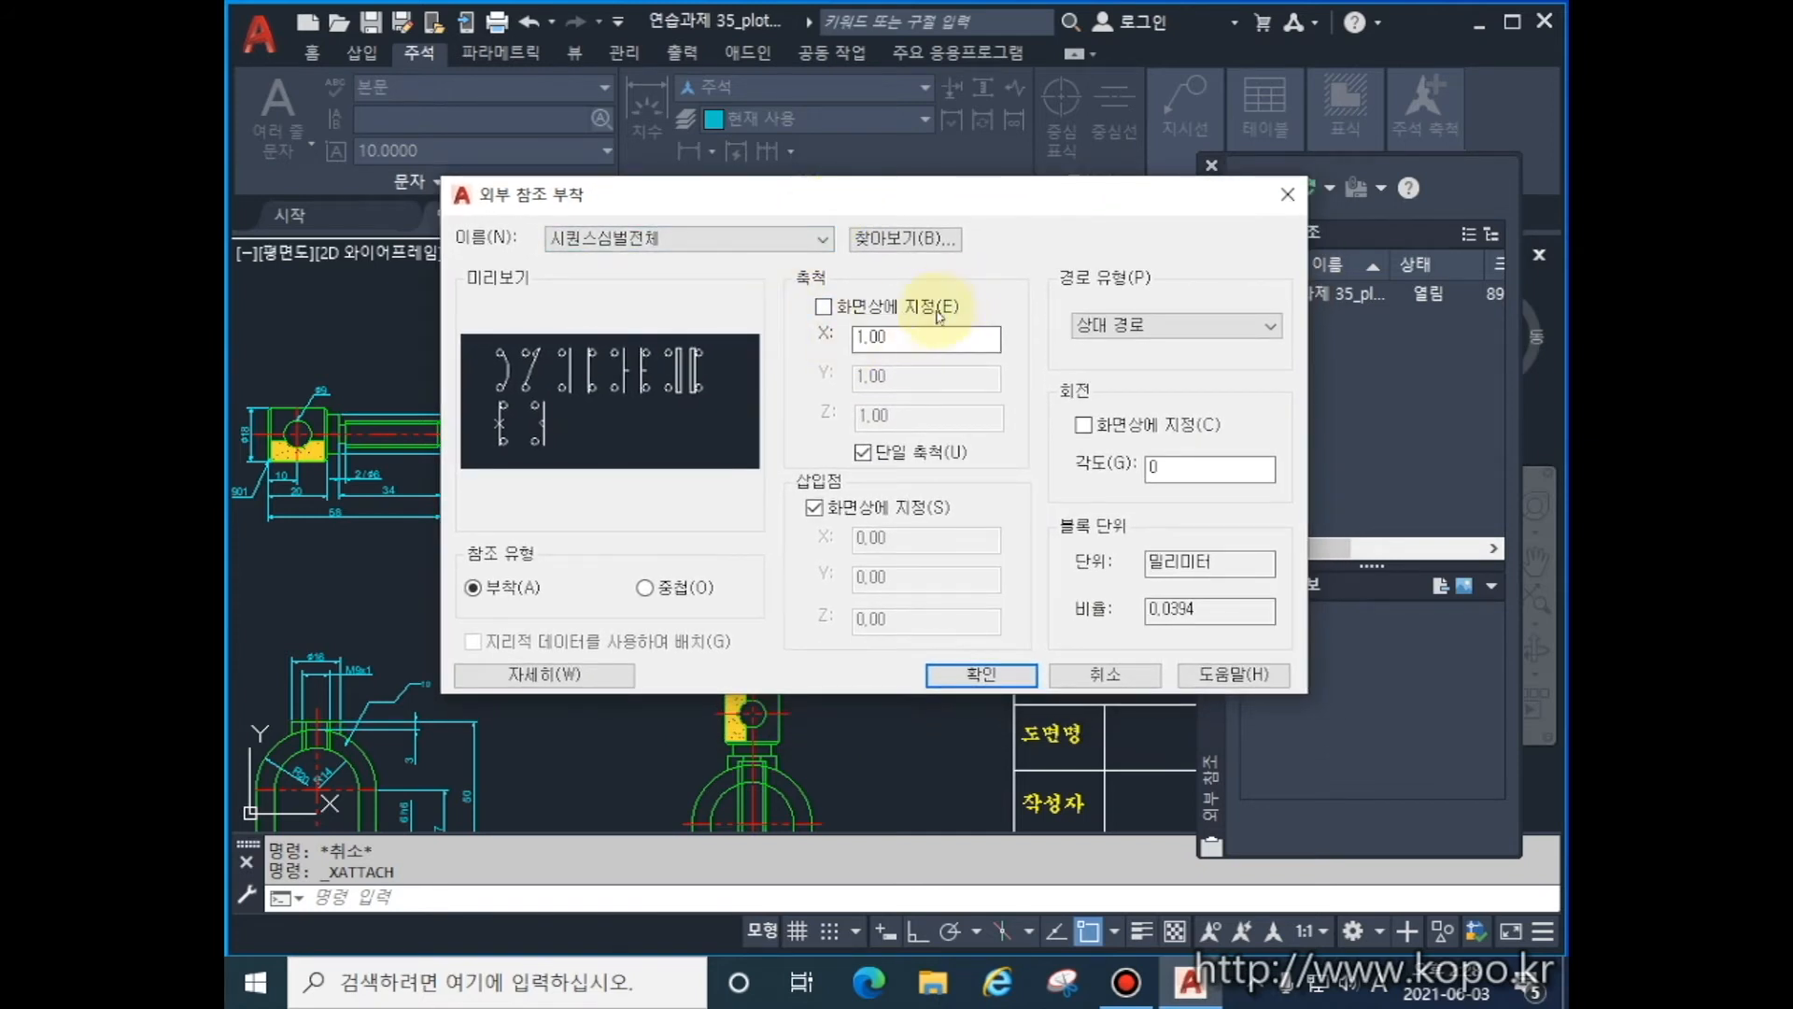
- Try to attach the 시퀀스심벌전체 reference at a uniform scale of 1.00 with its insertion point specified on screen
left_click(863, 452)
double_click(888, 377)
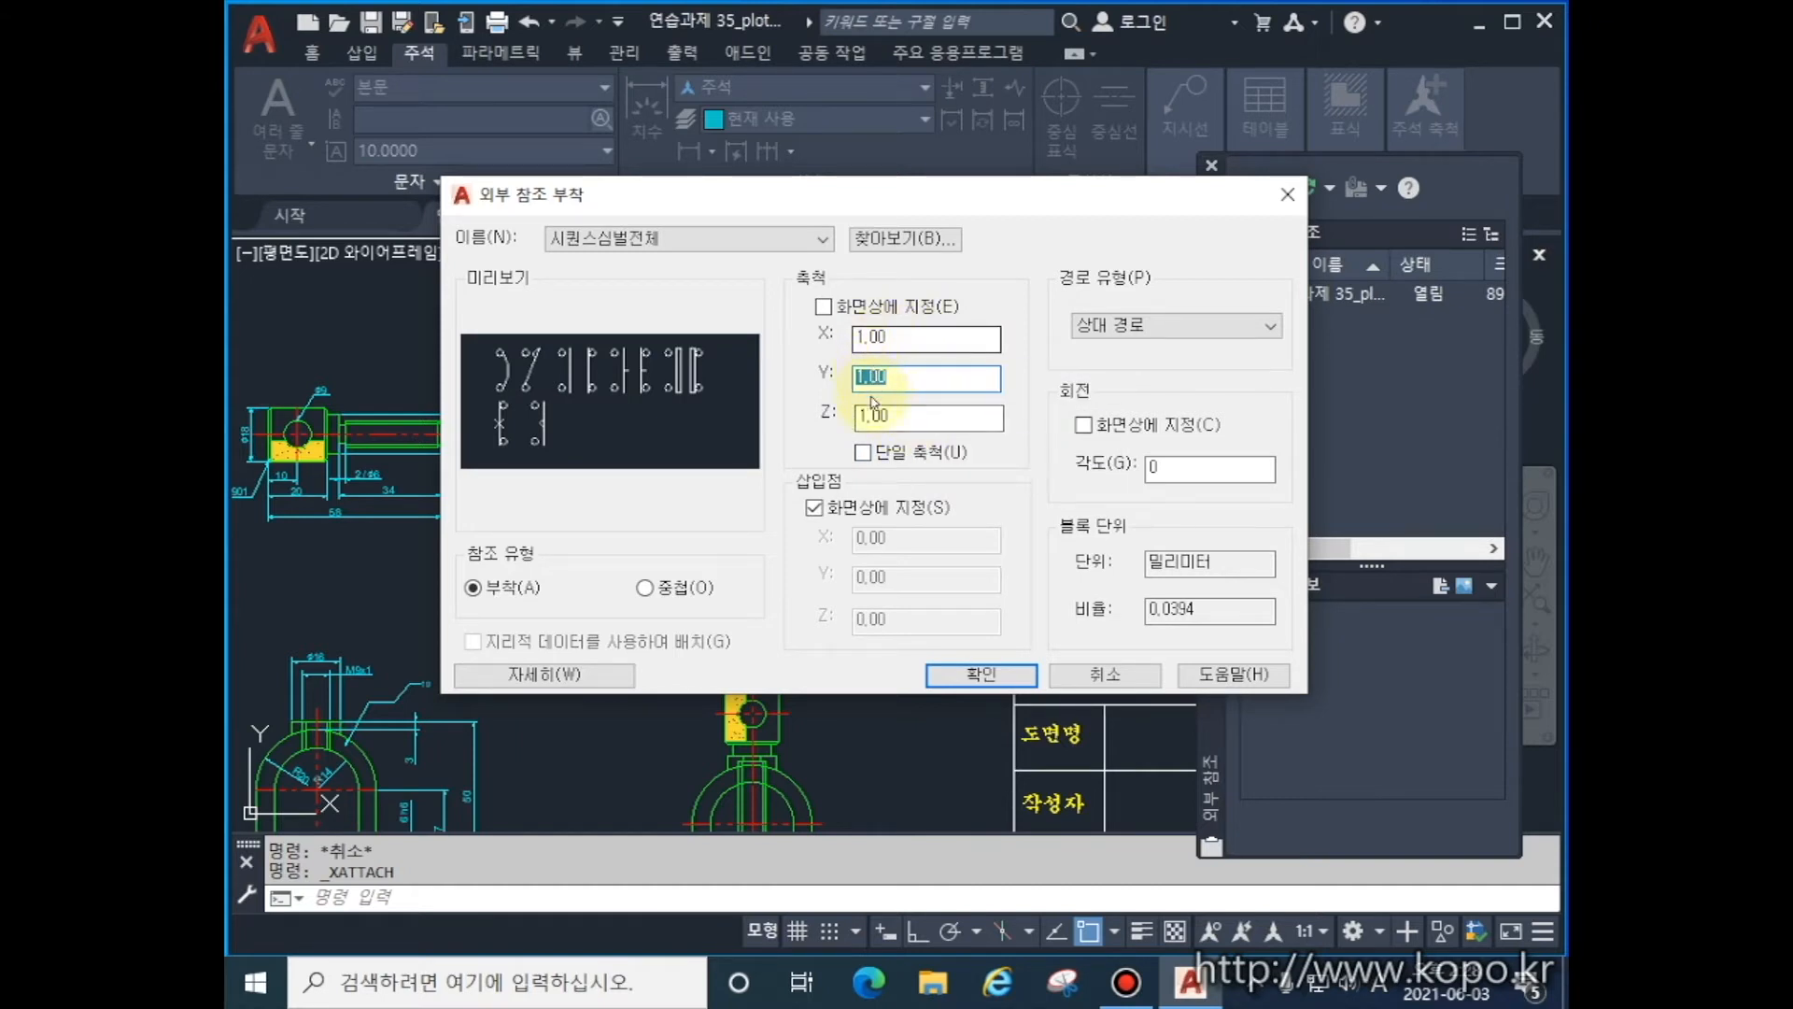
left_click(862, 453)
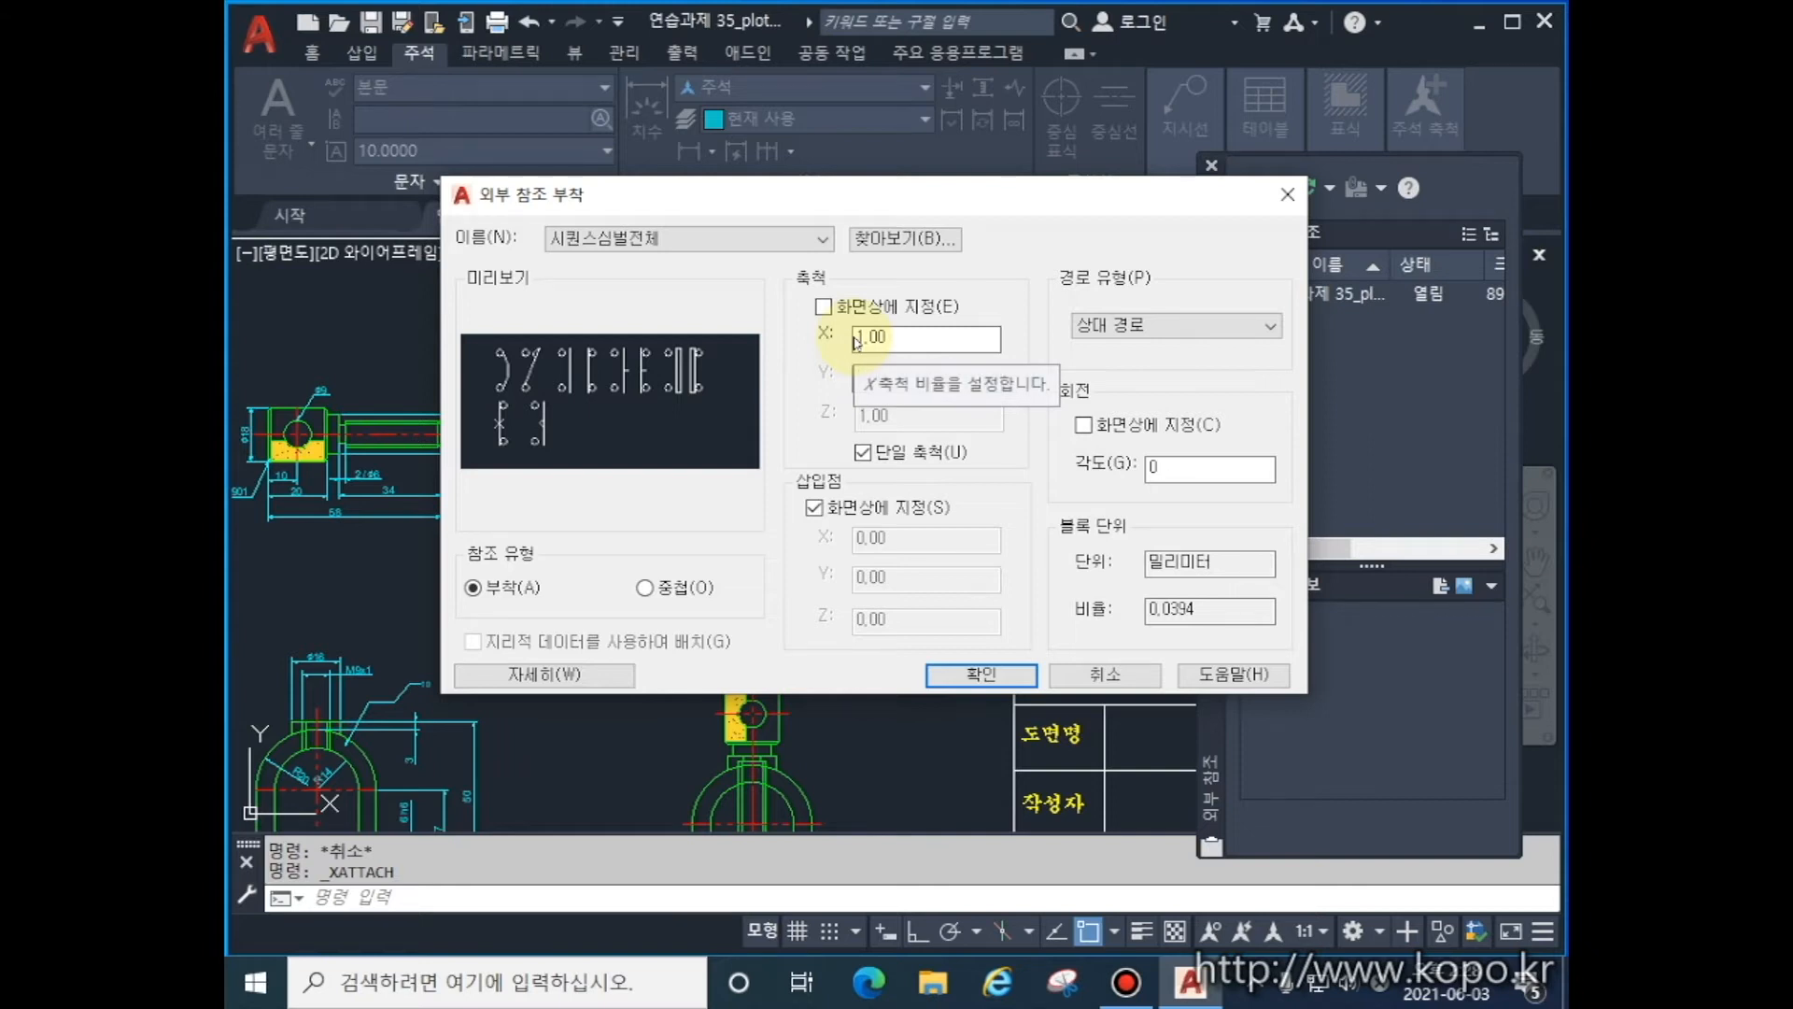
left_click(823, 306)
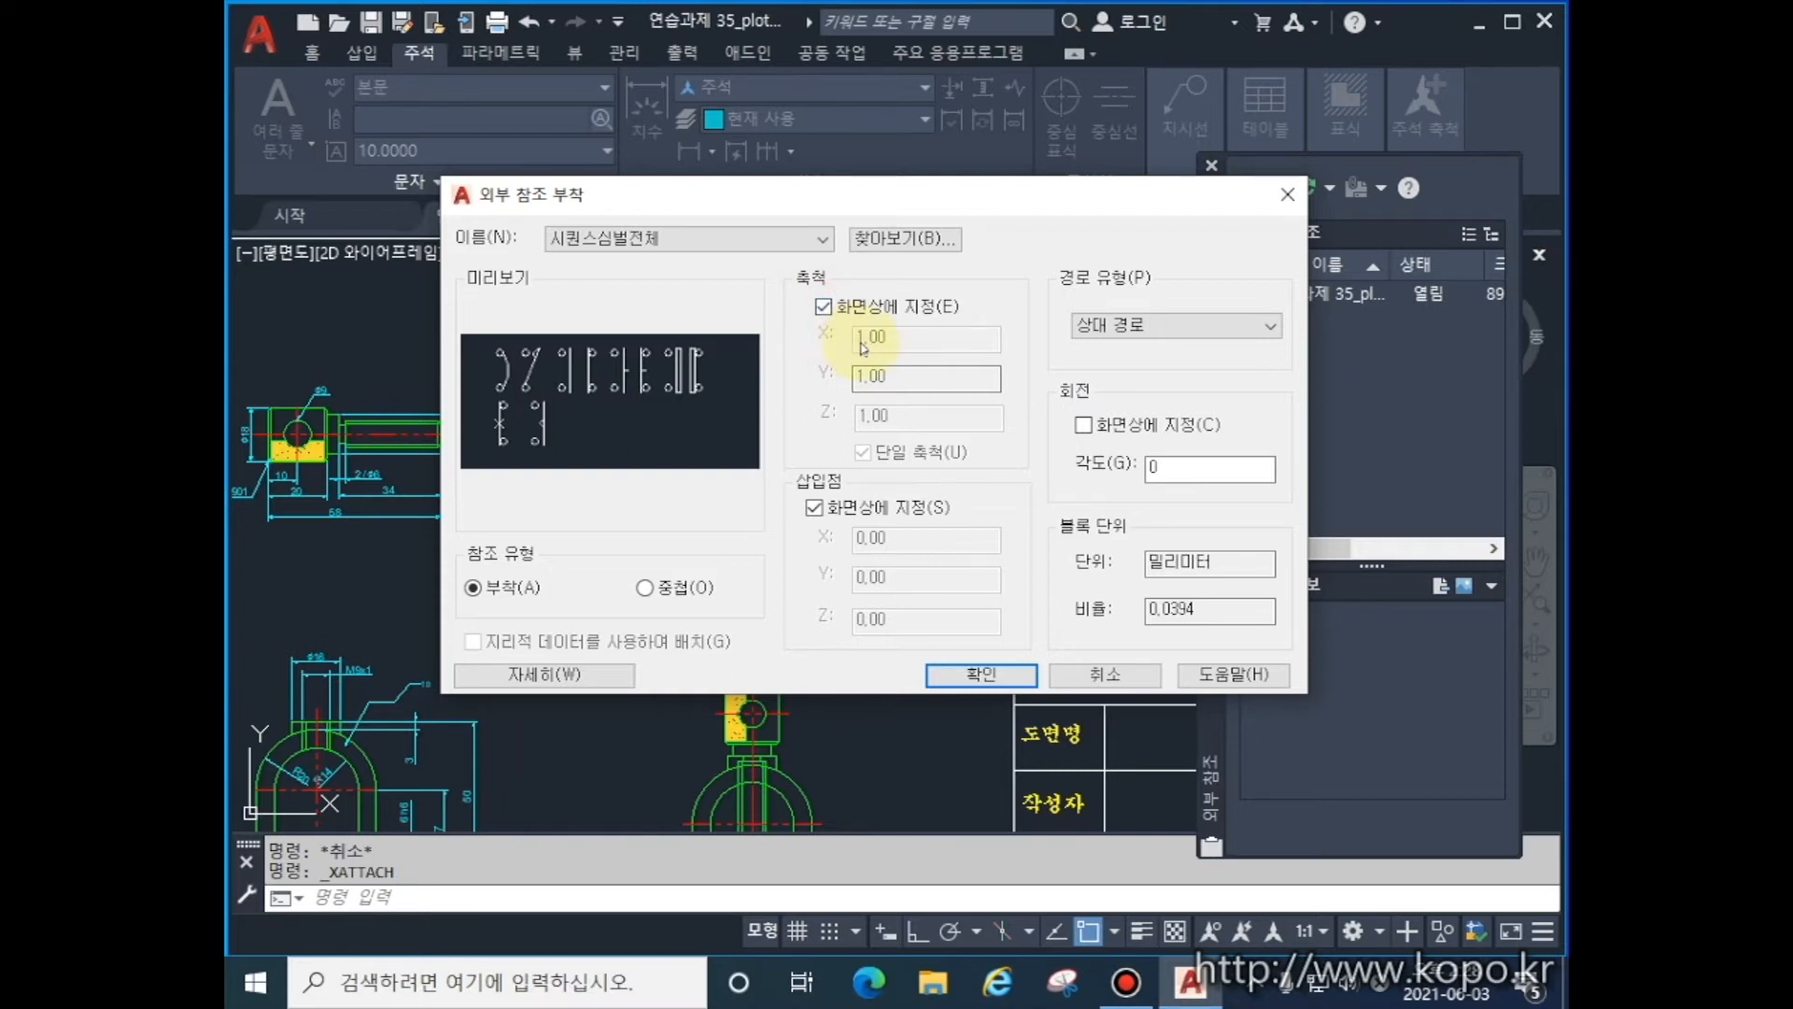
left_click(823, 306)
double_click(888, 340)
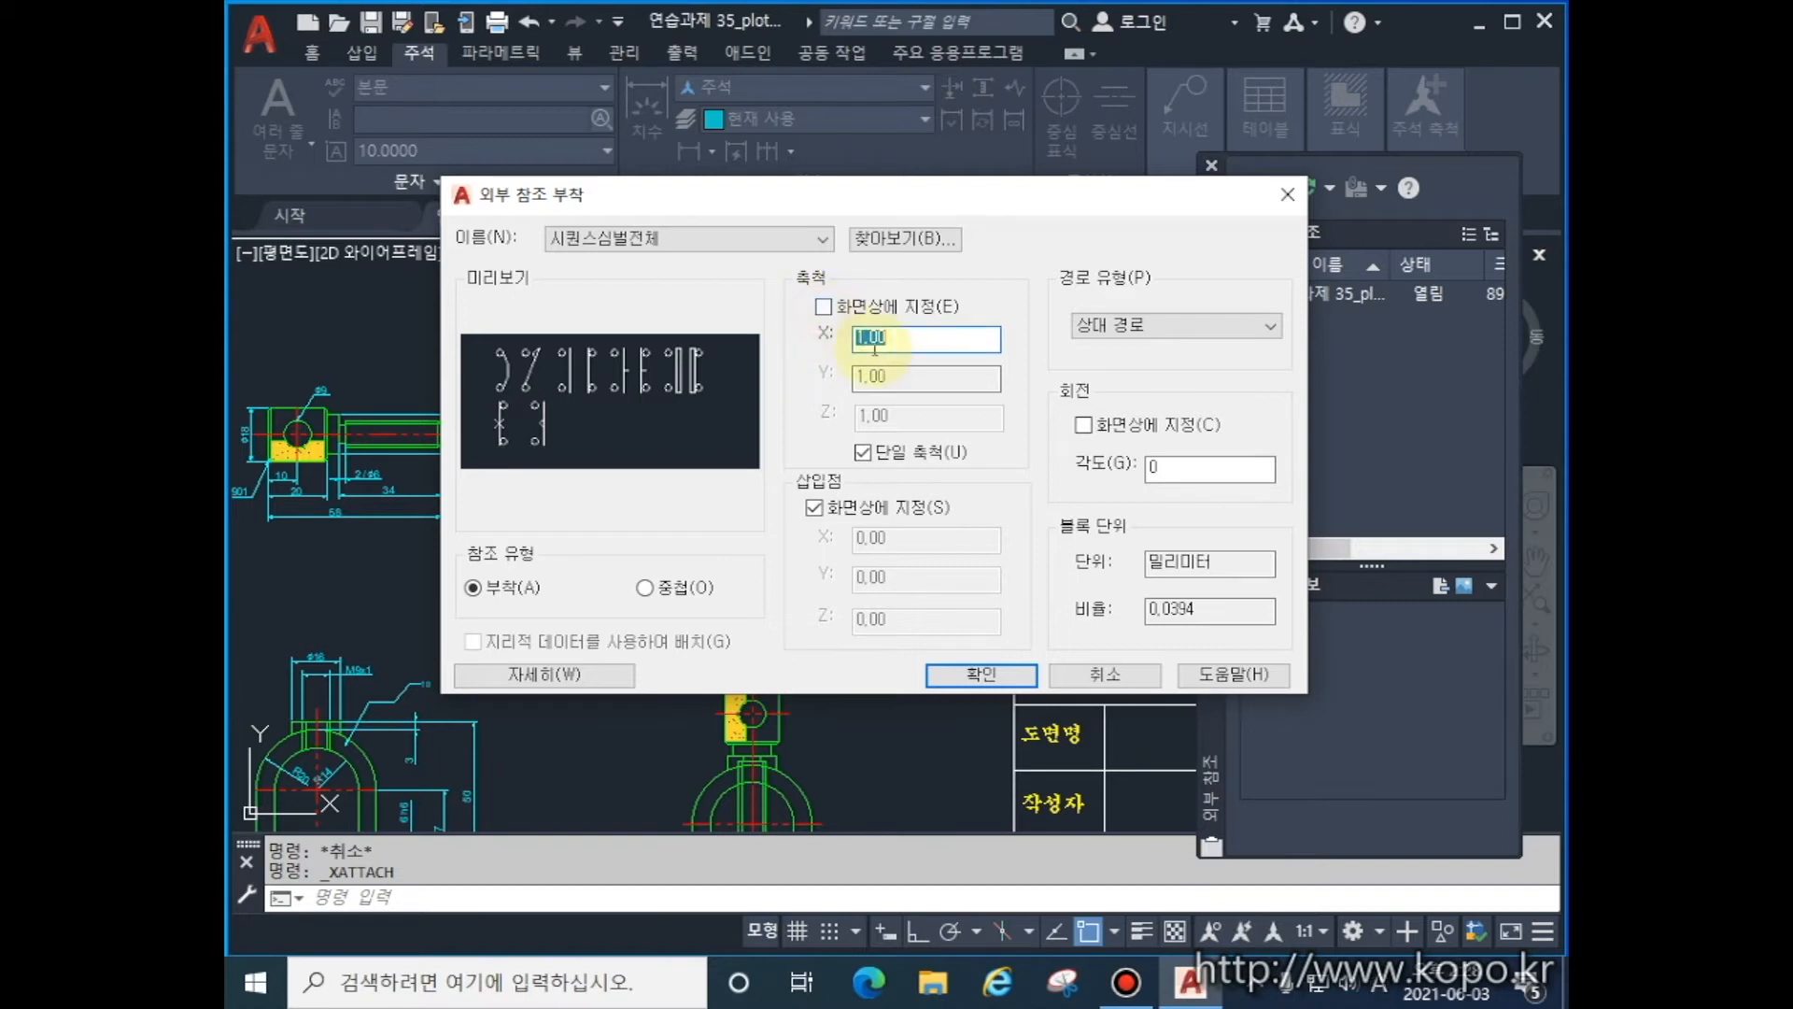
left_click(897, 345)
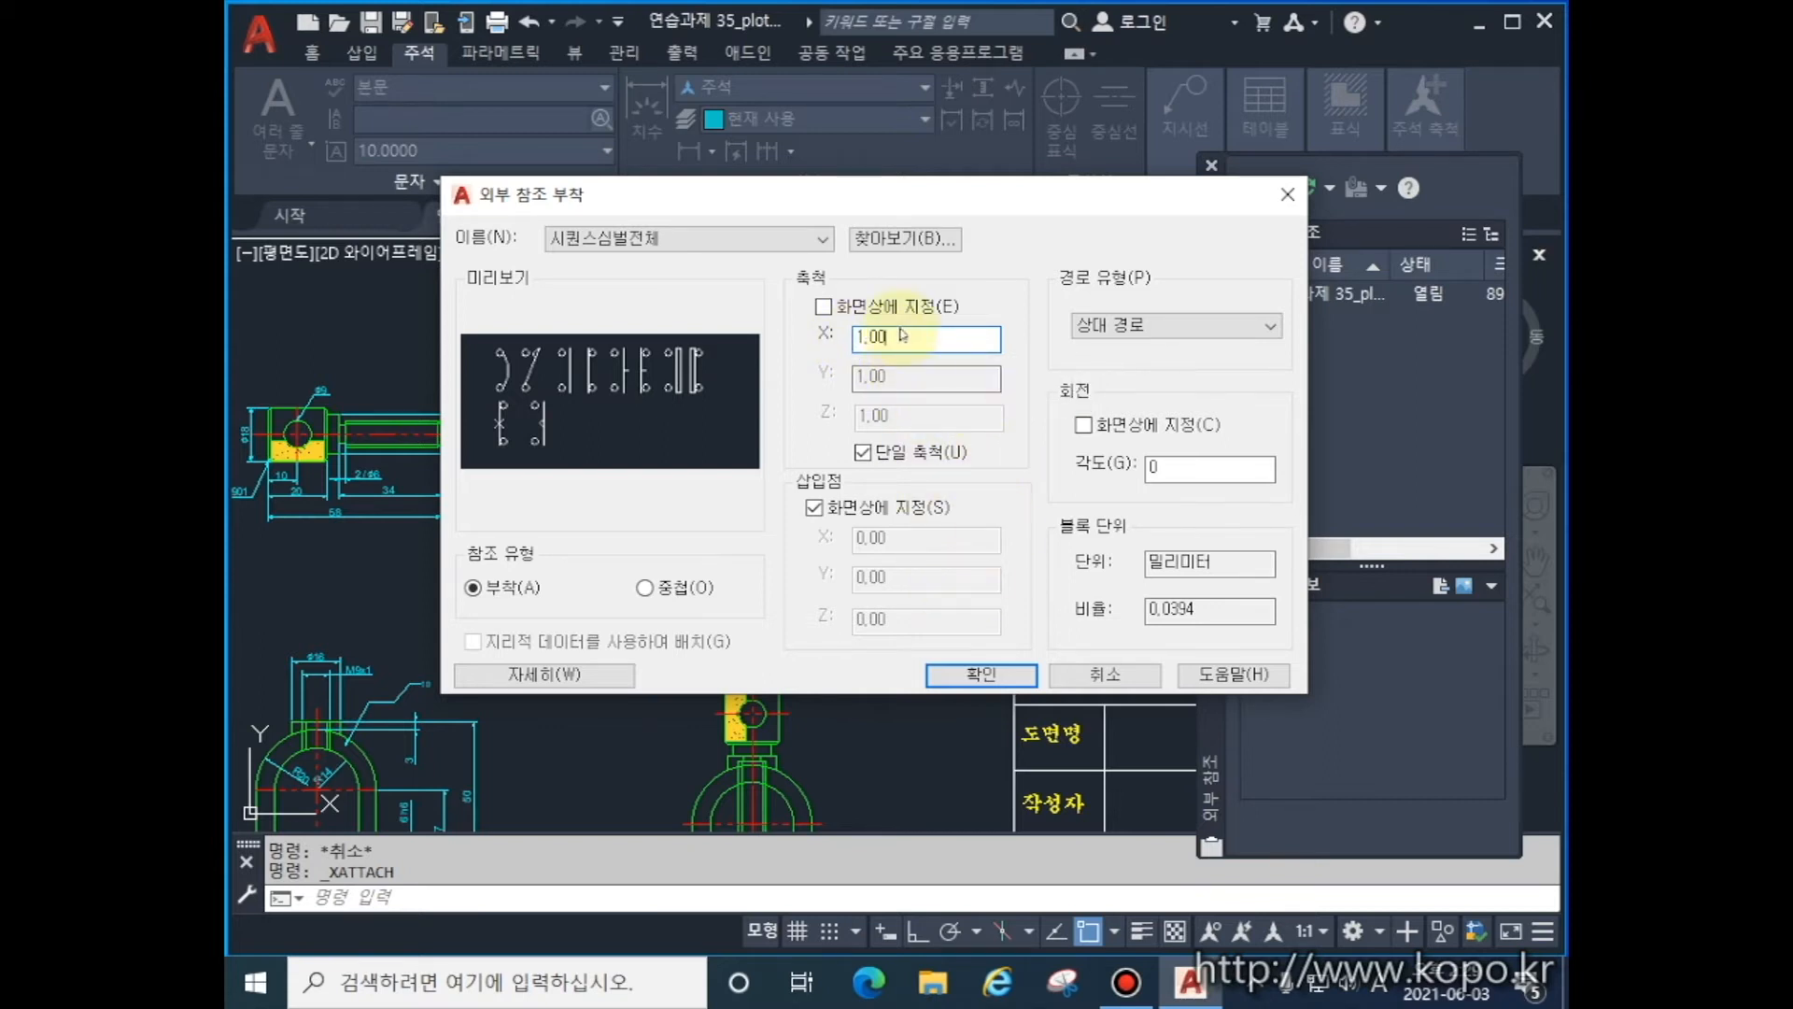
left_click(994, 681)
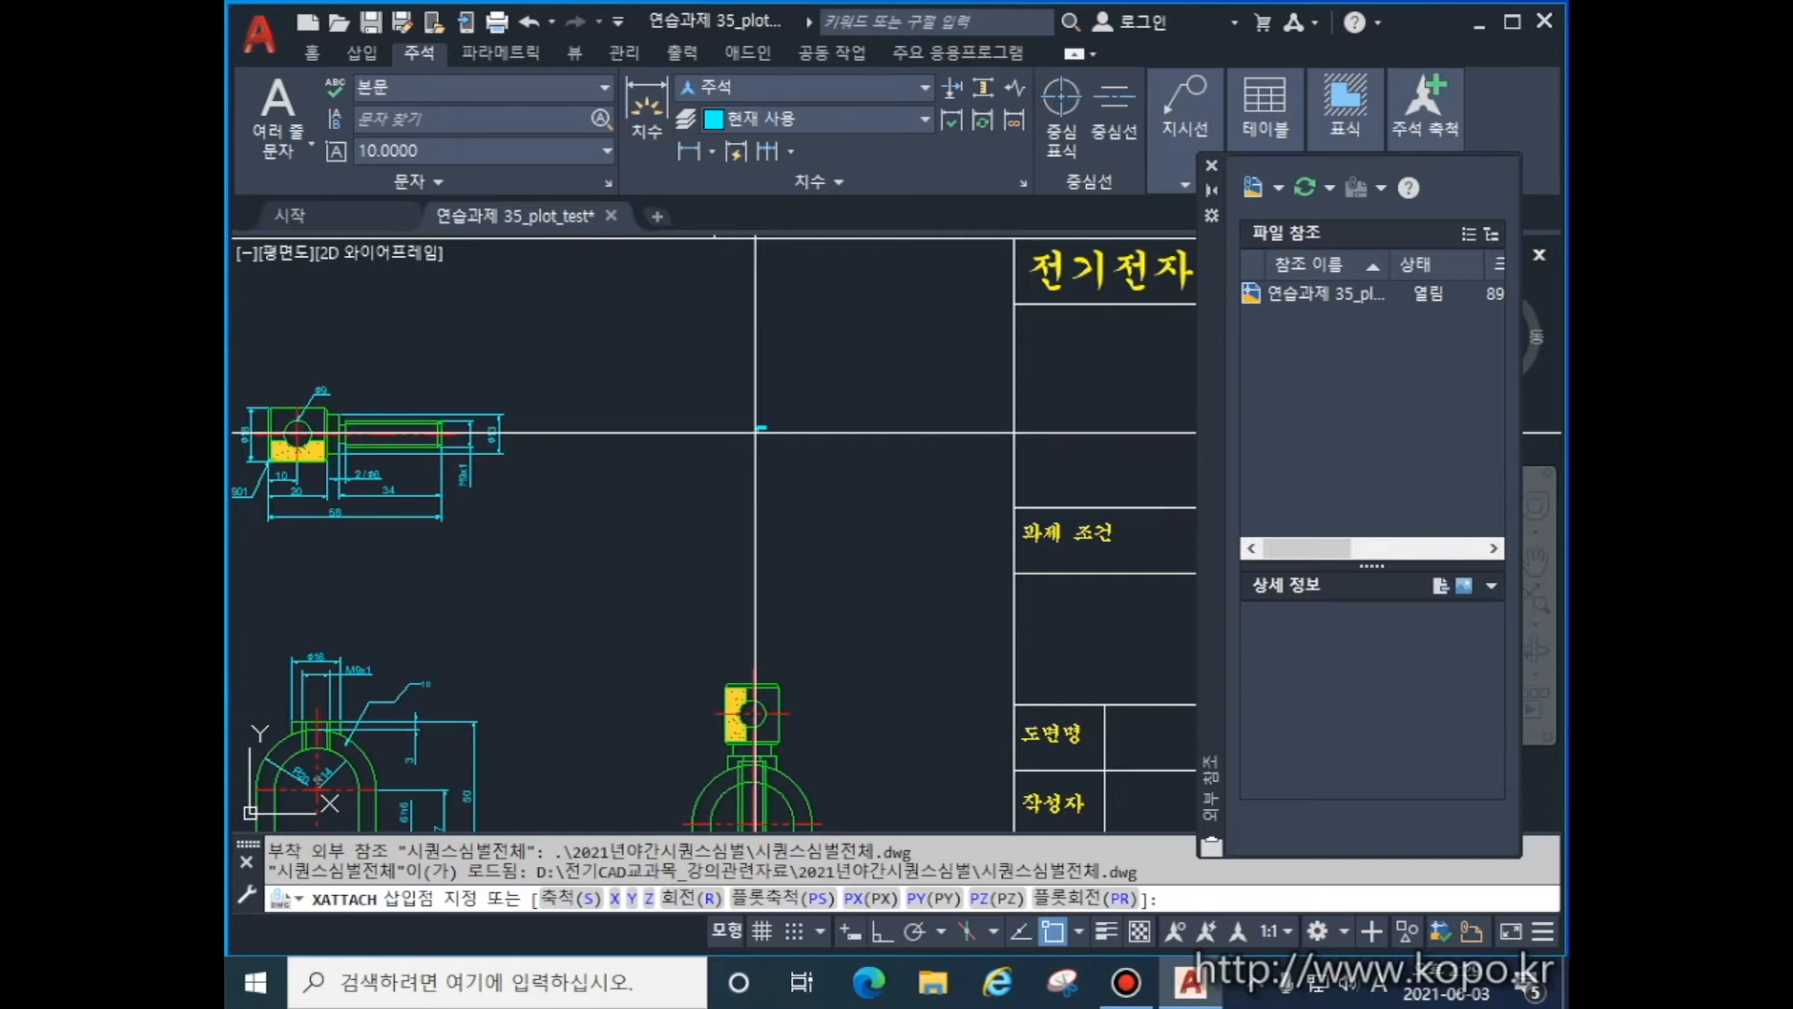
key("Escape")
- Attach the 시퀀스심벌전체 drawing as a DWG reference at a uniform scale of 5, placed in the blank area beside the title block
left_click(1277, 188)
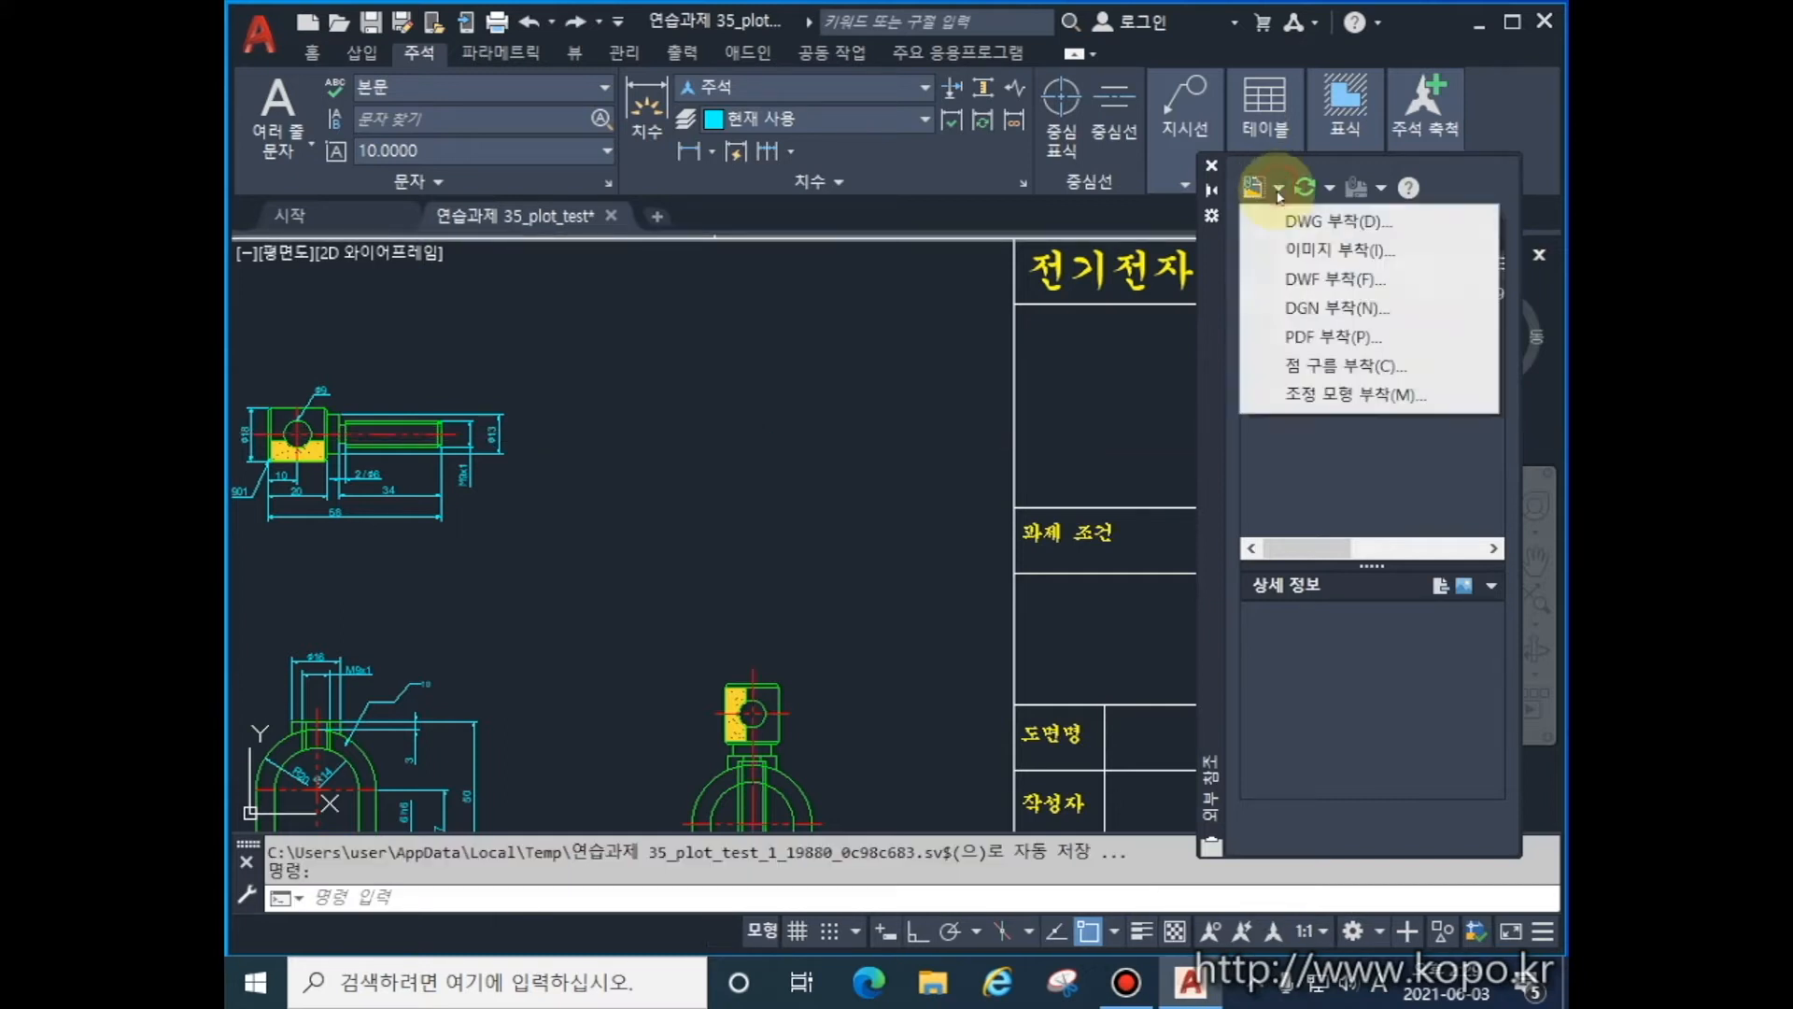
left_click(1308, 221)
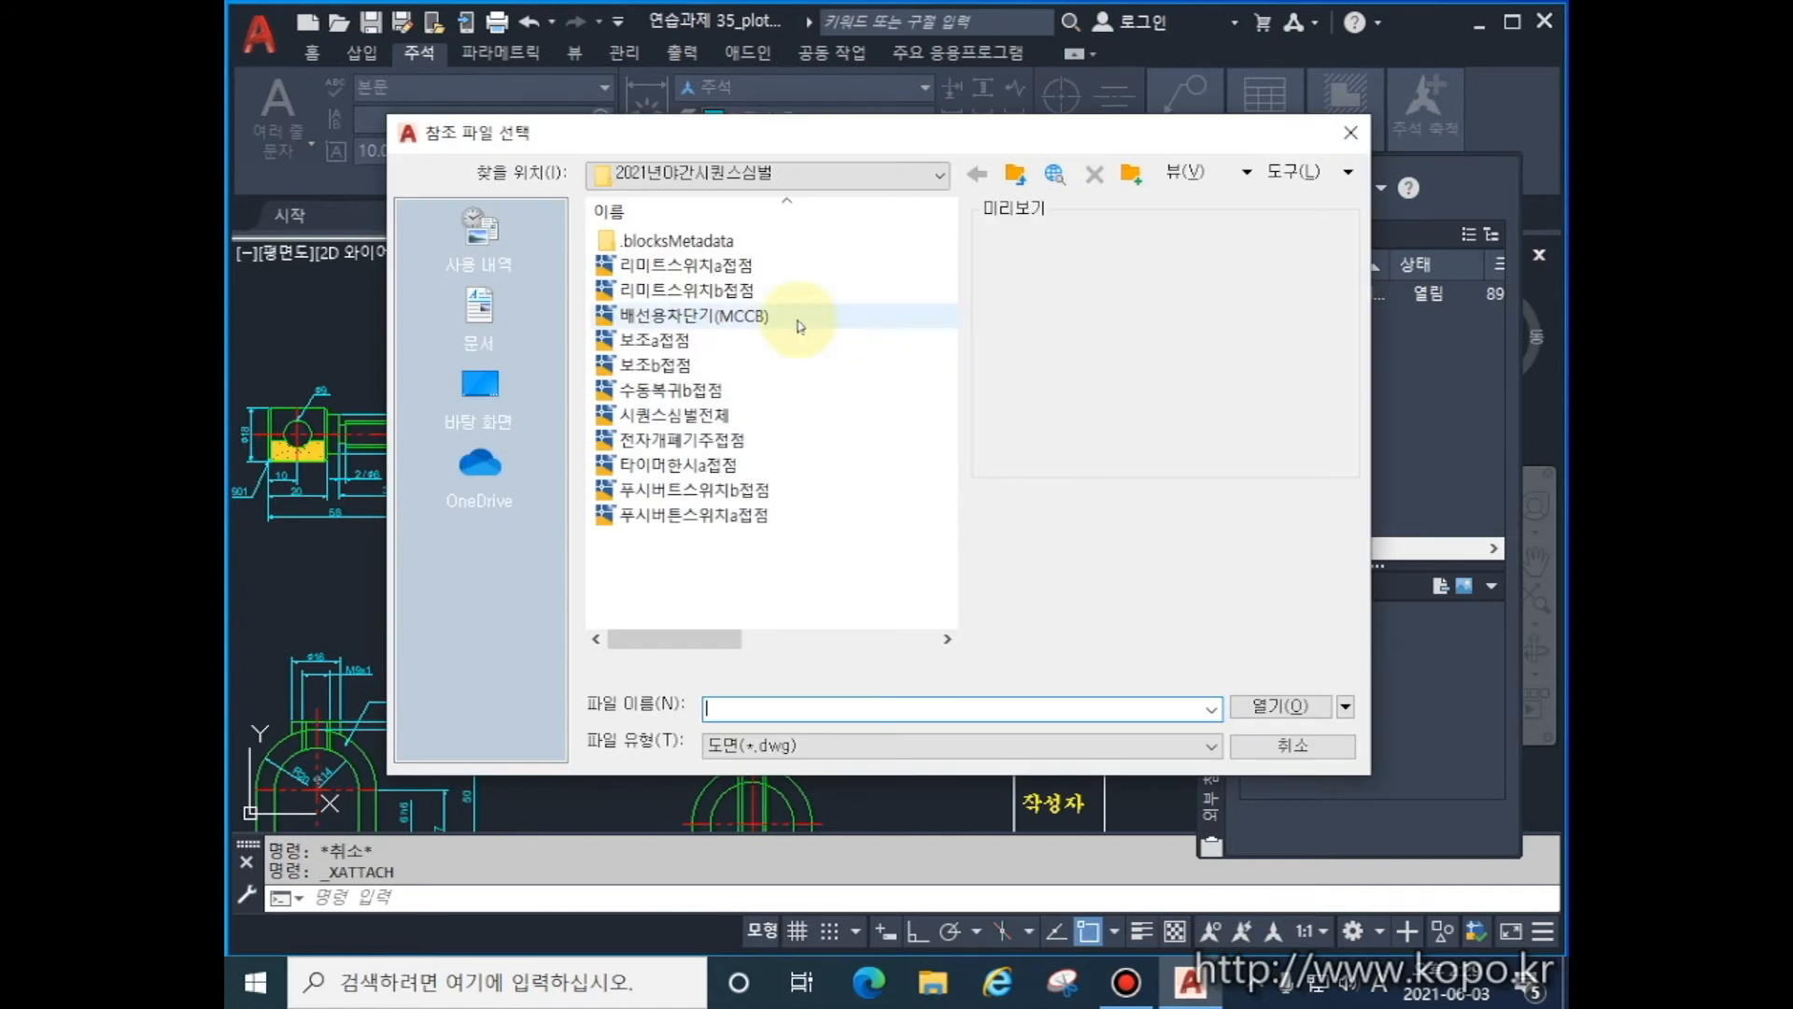
left_click(740, 421)
left_click(1256, 705)
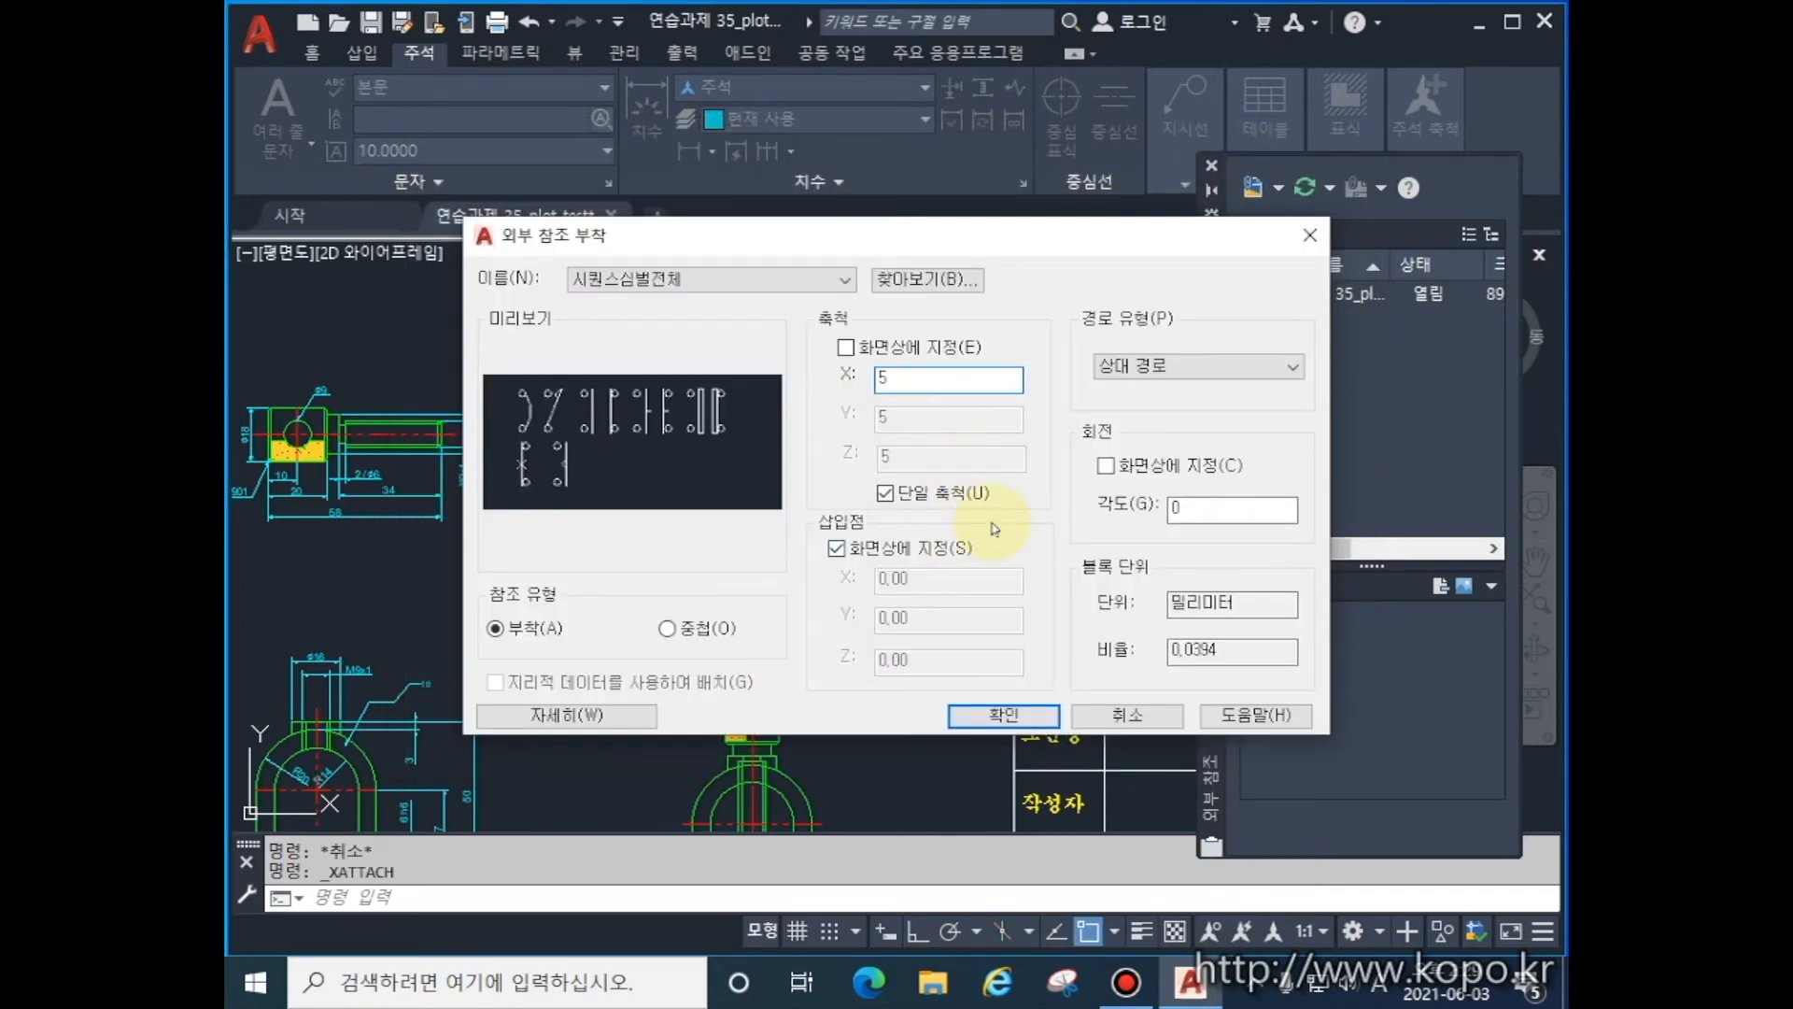
left_click(1004, 712)
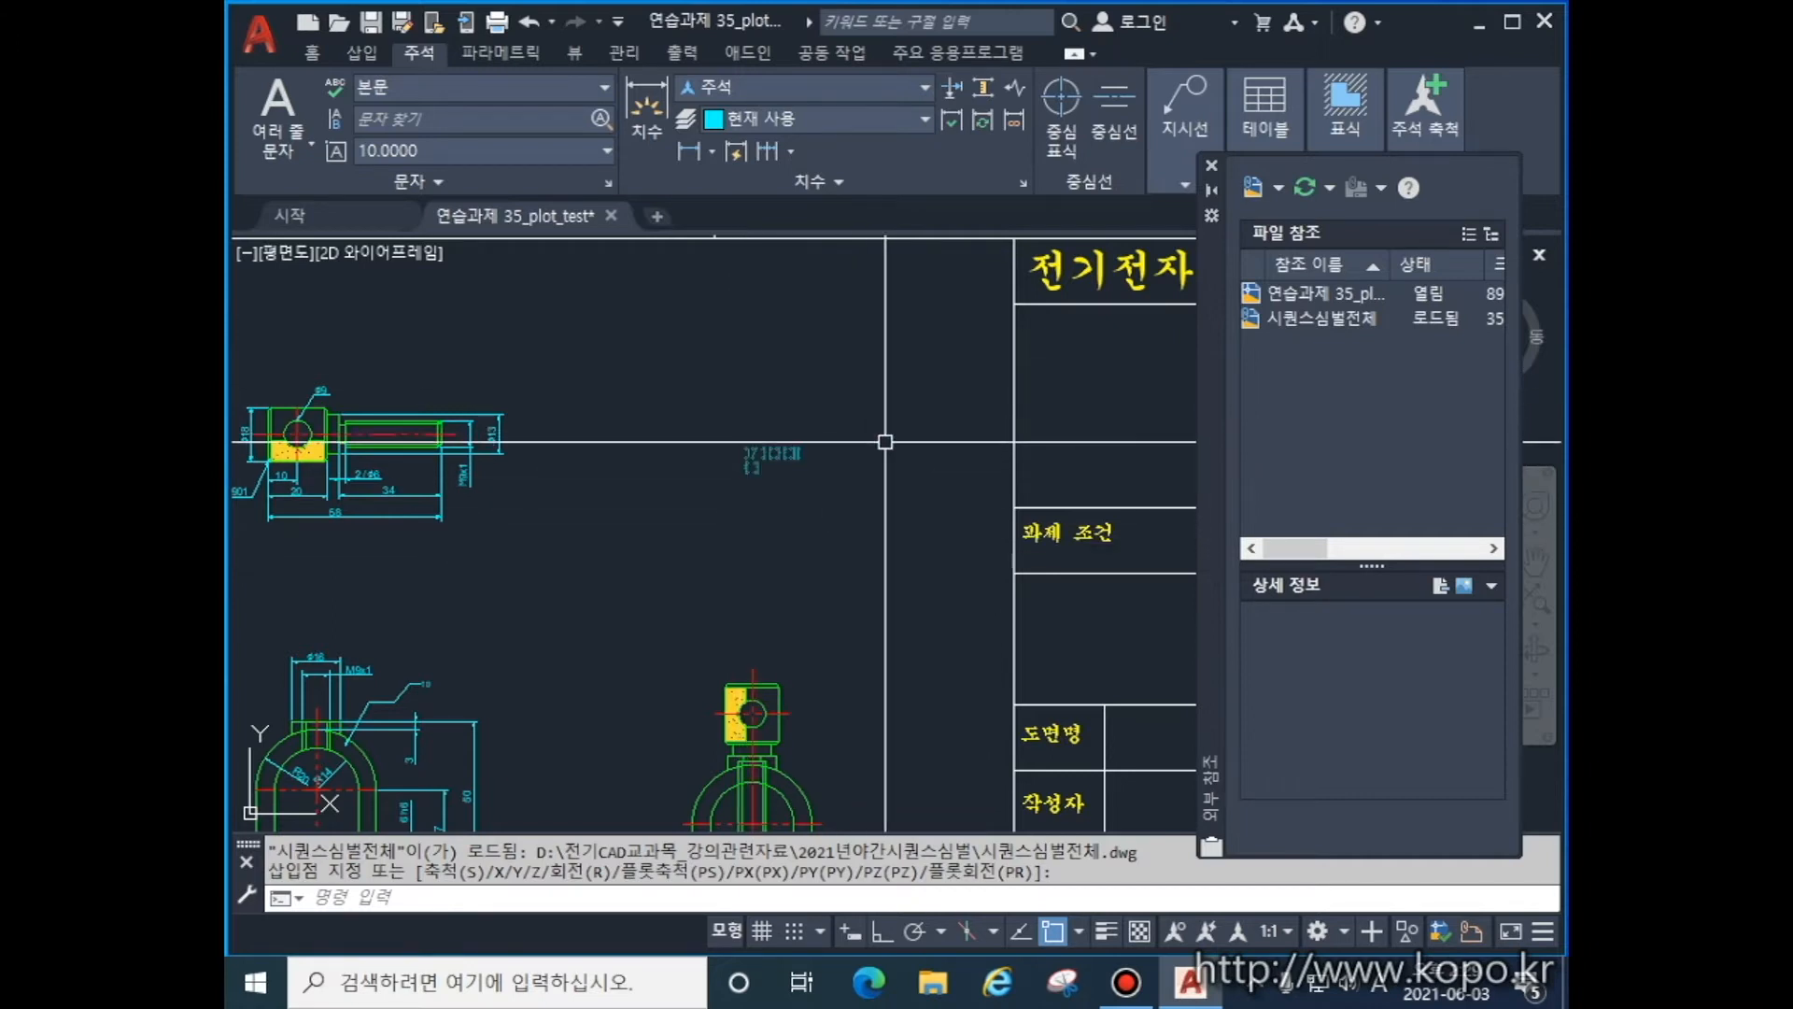
- Examine the details of the attached 시퀀스심벌전체 reference in the file reference list
left_click(1308, 316)
left_click(1308, 293)
left_click(1308, 317)
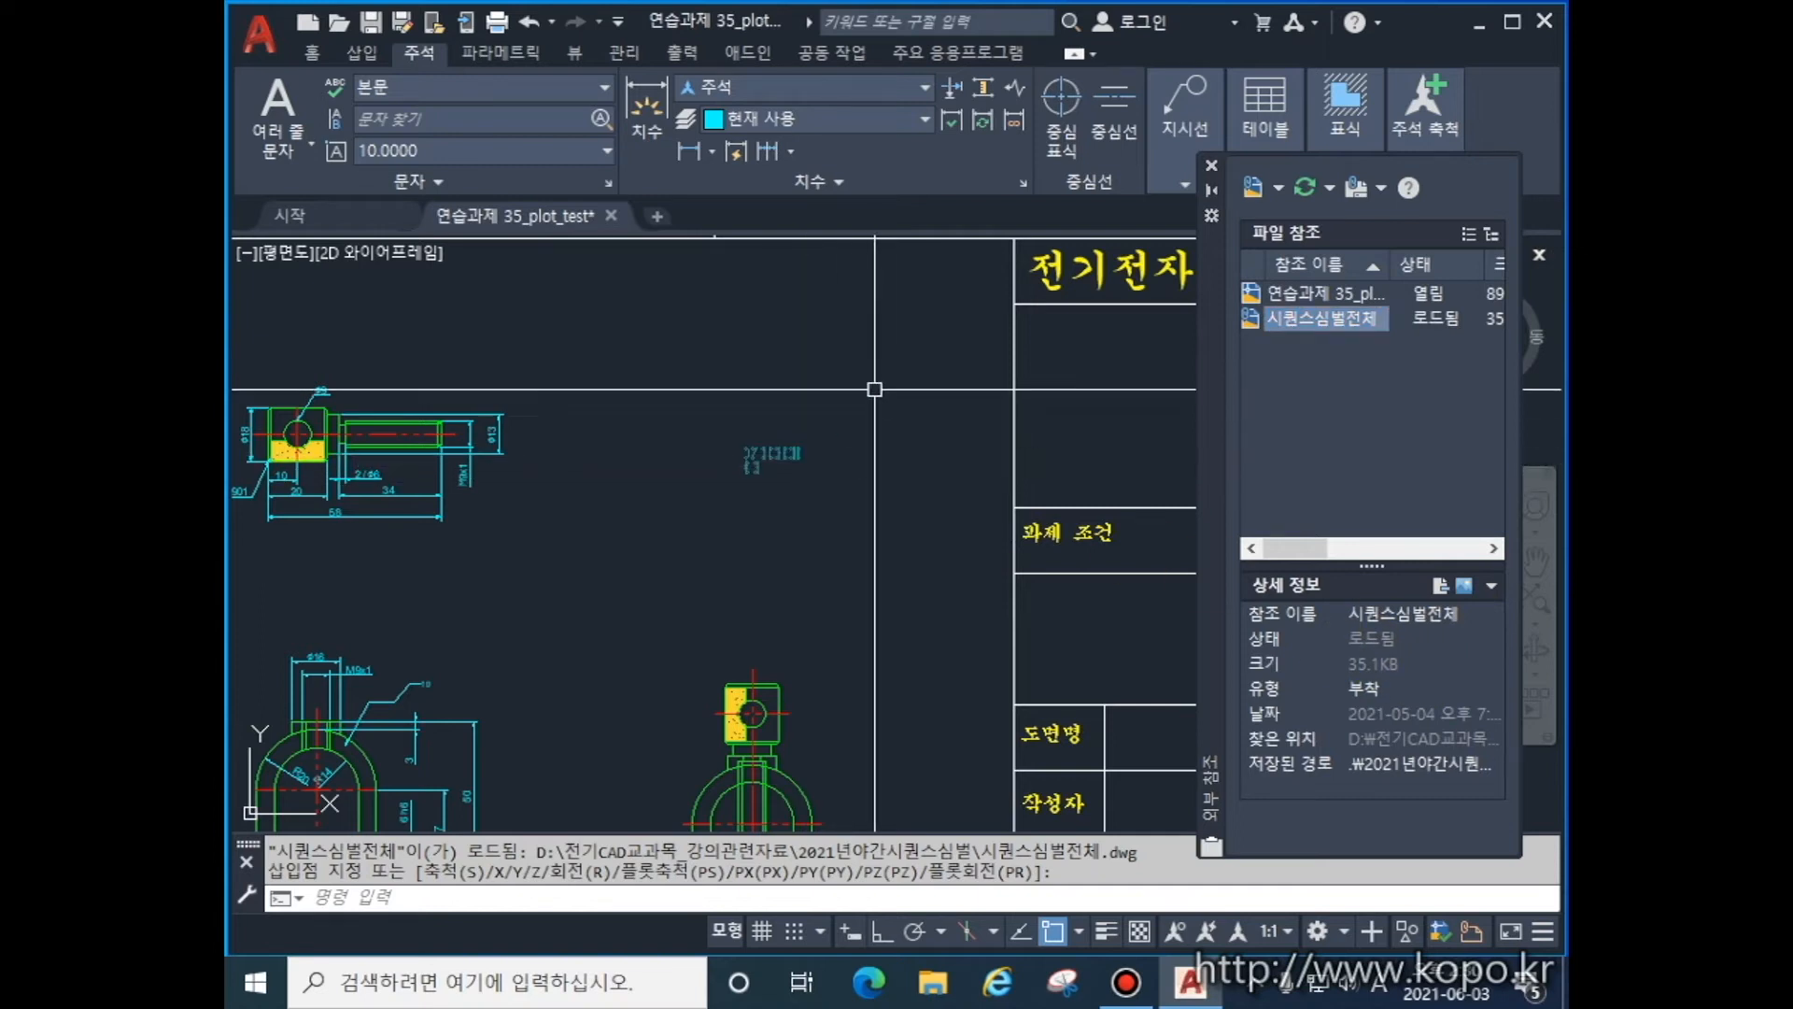
- Move the attached symbol reference slightly down and to the right by its insertion grip, and leave it selected
left_click(789, 458)
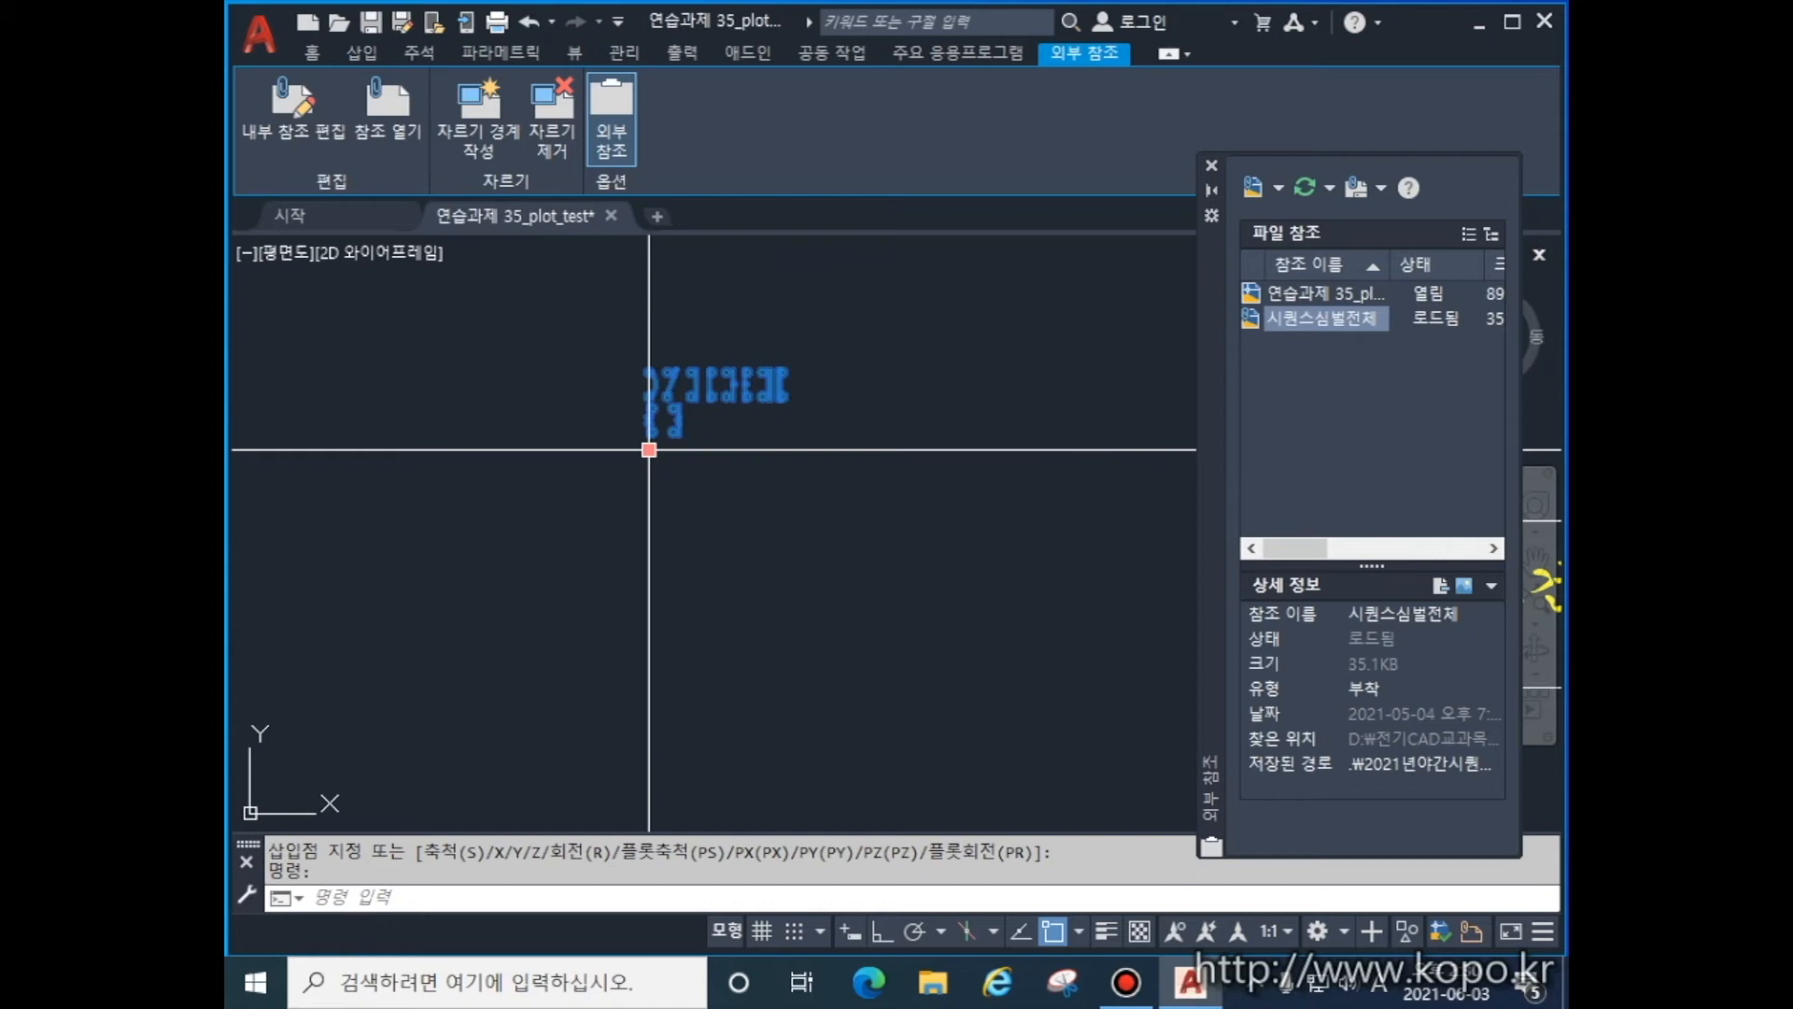
left_click(650, 449)
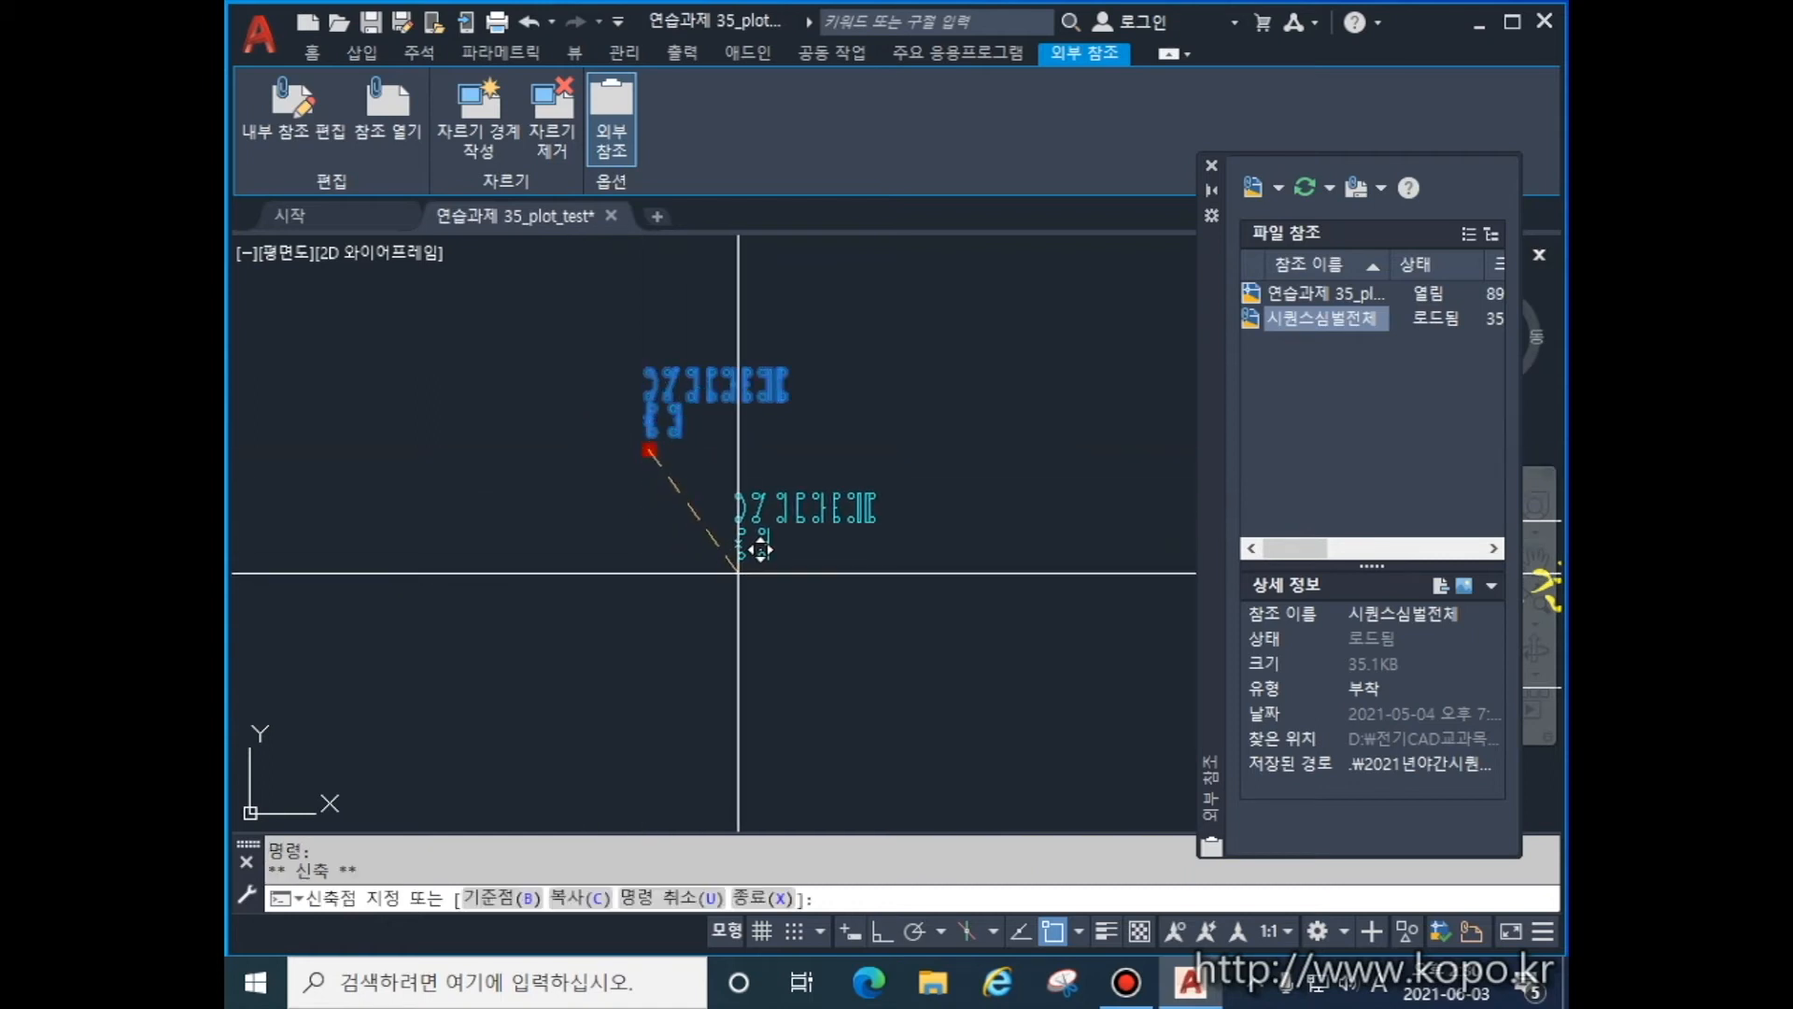
left_click(698, 543)
left_click(839, 559)
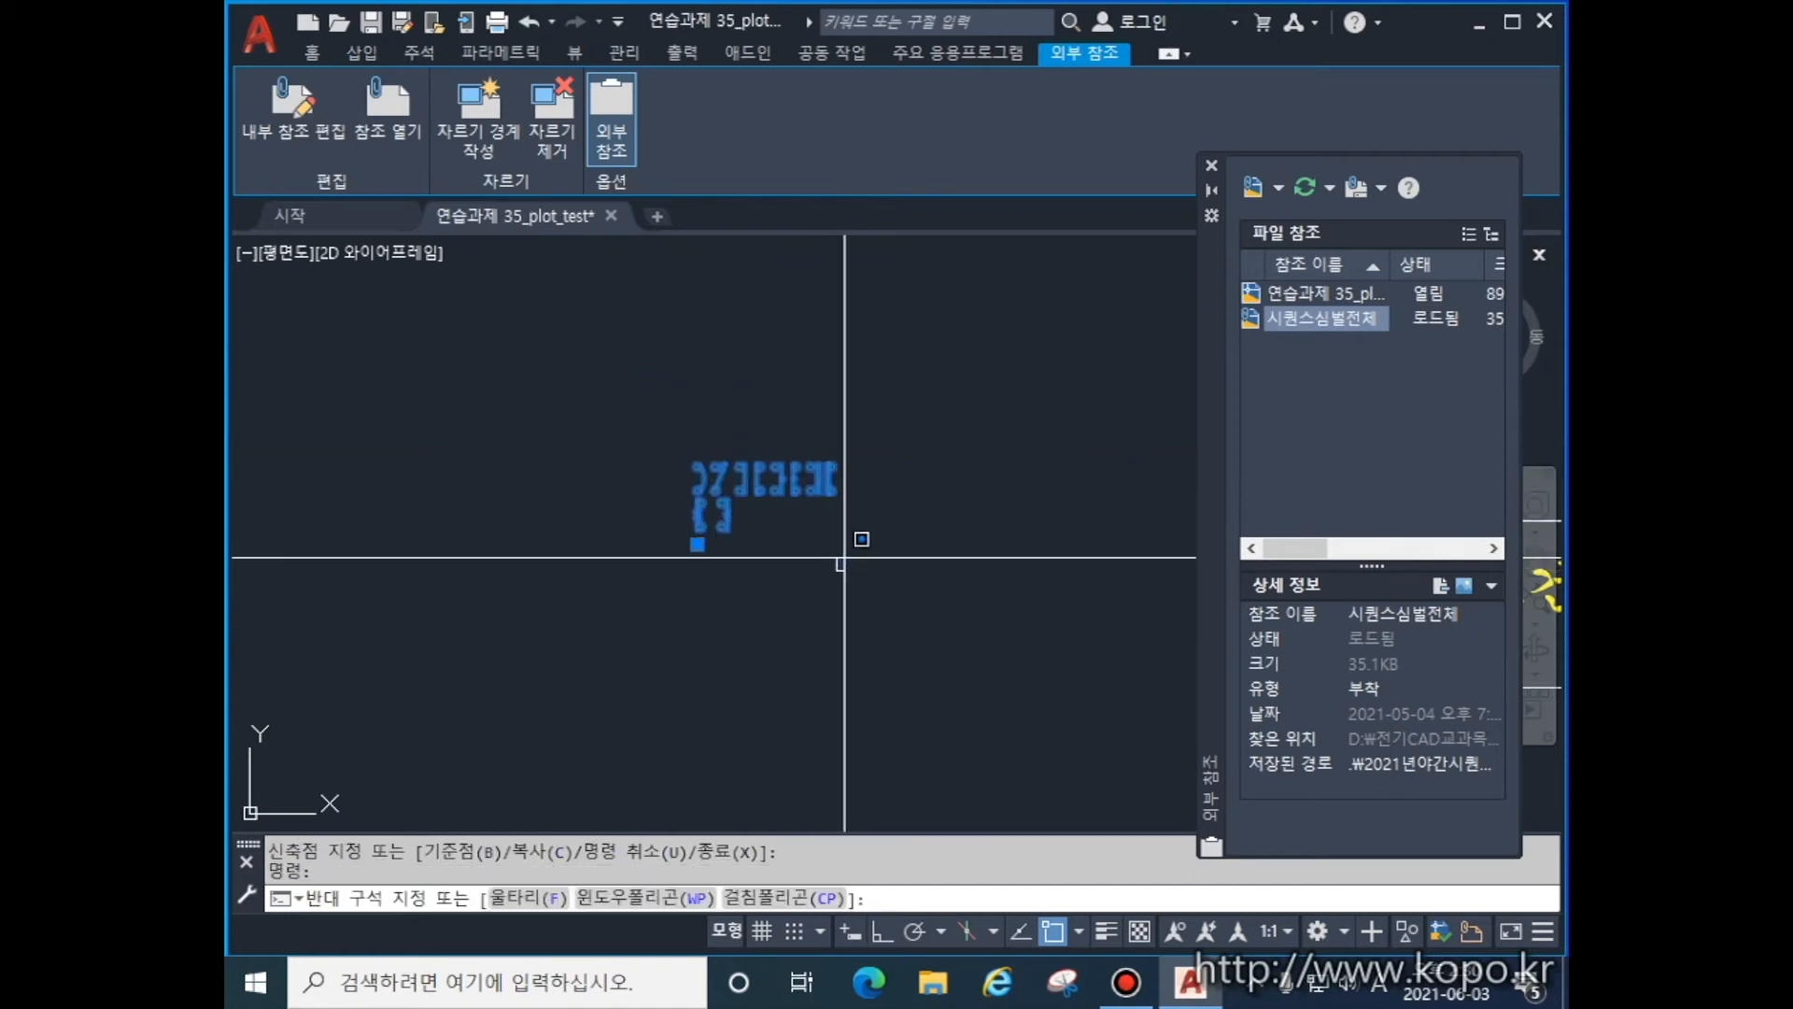
key("Escape")
scroll(844, 555, "down", 4)
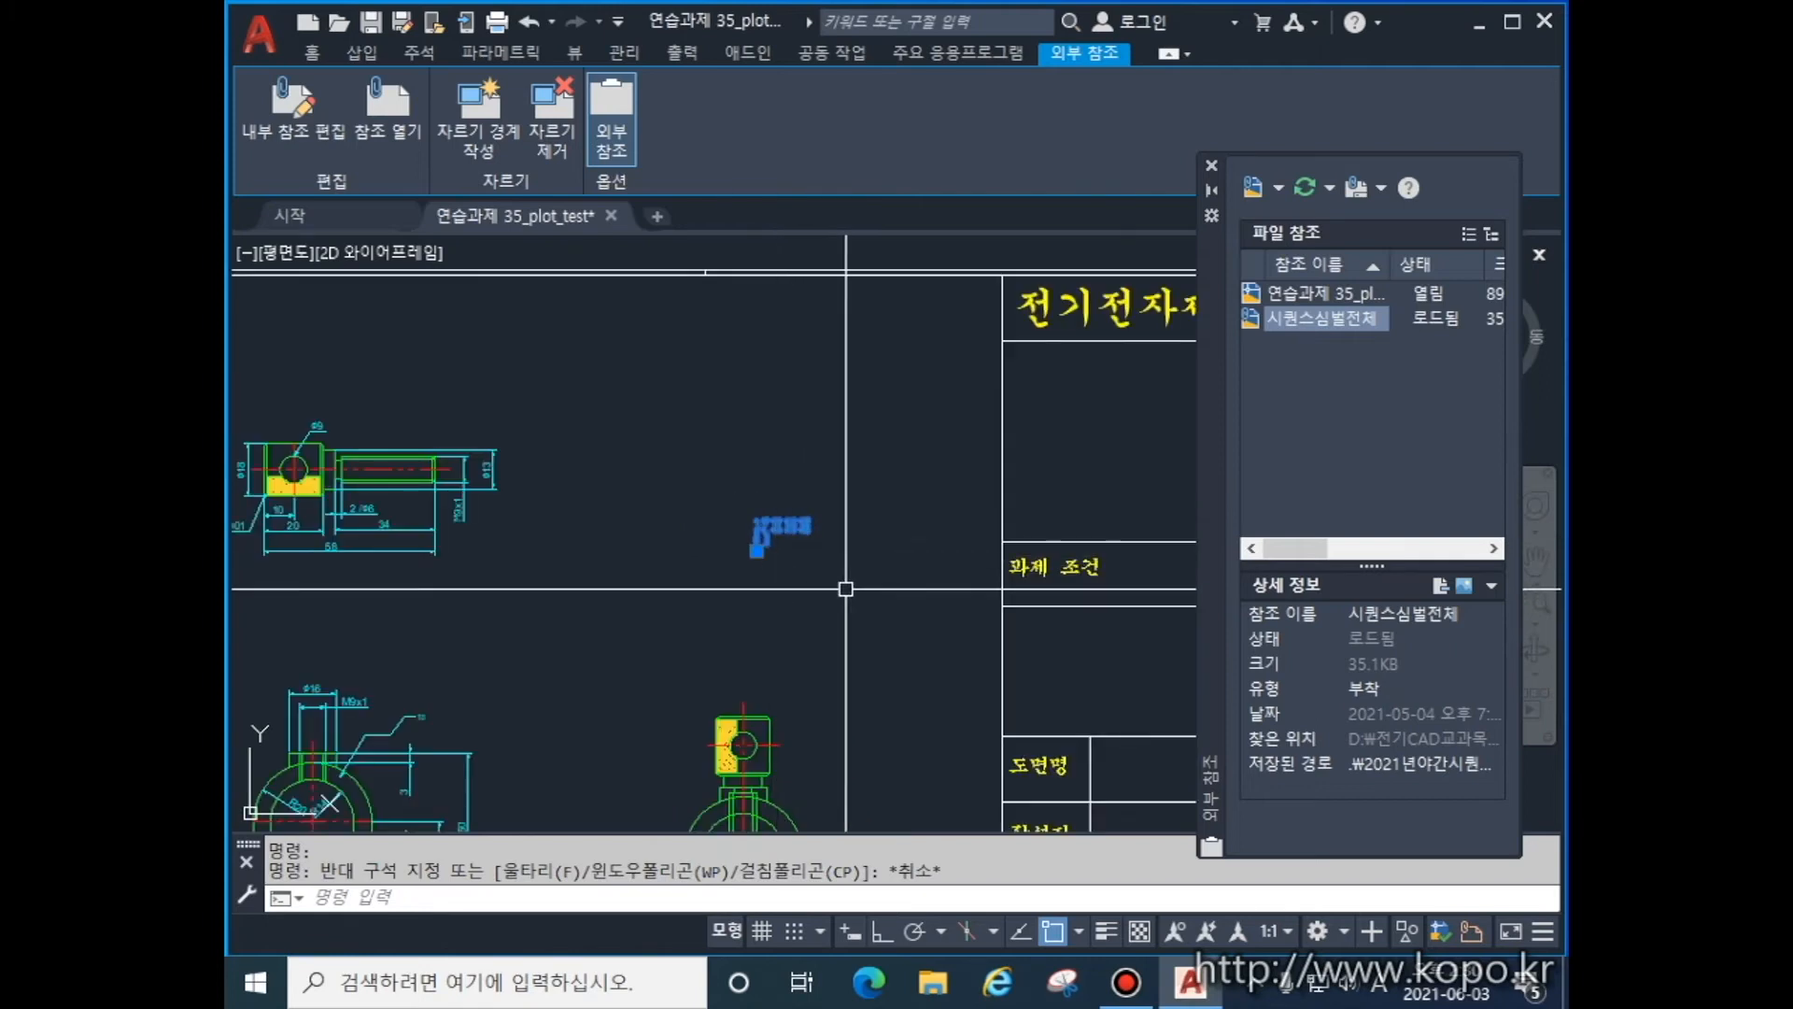
key("Escape")
left_click(788, 541)
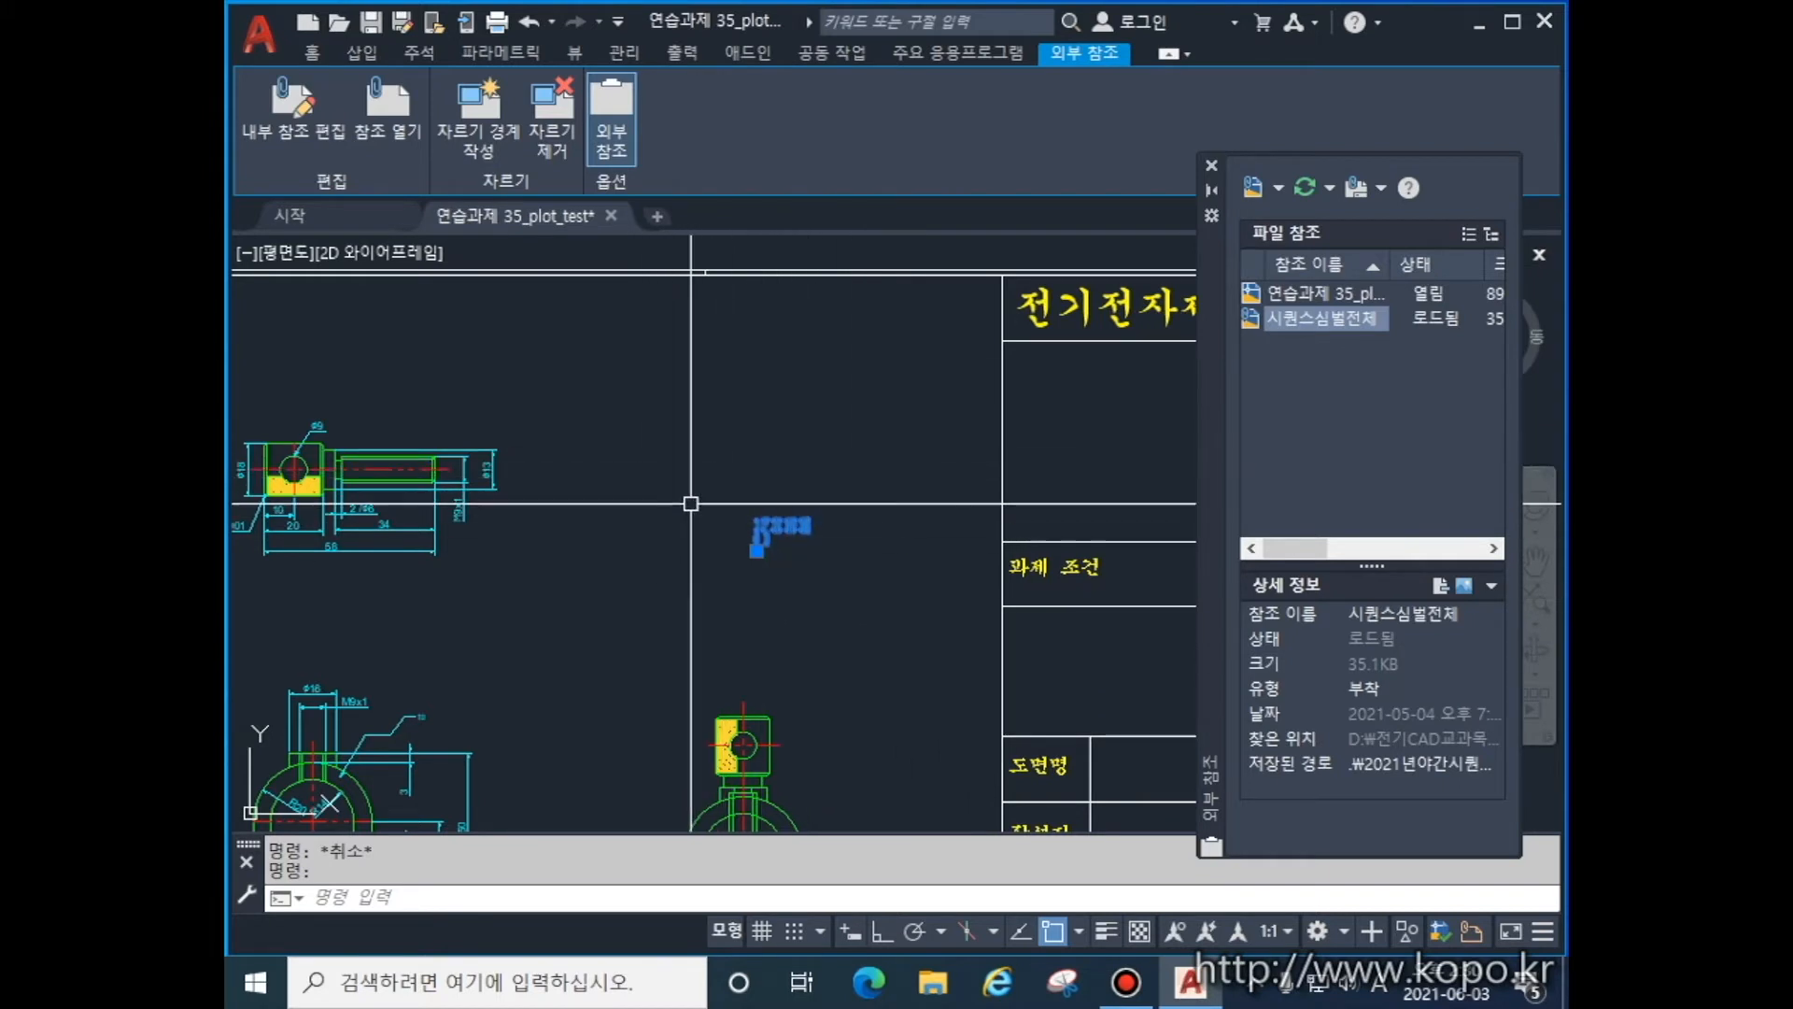
- Scale the attached symbol reference by a factor of 3 about the endpoint at its lower-left corner
key("Escape")
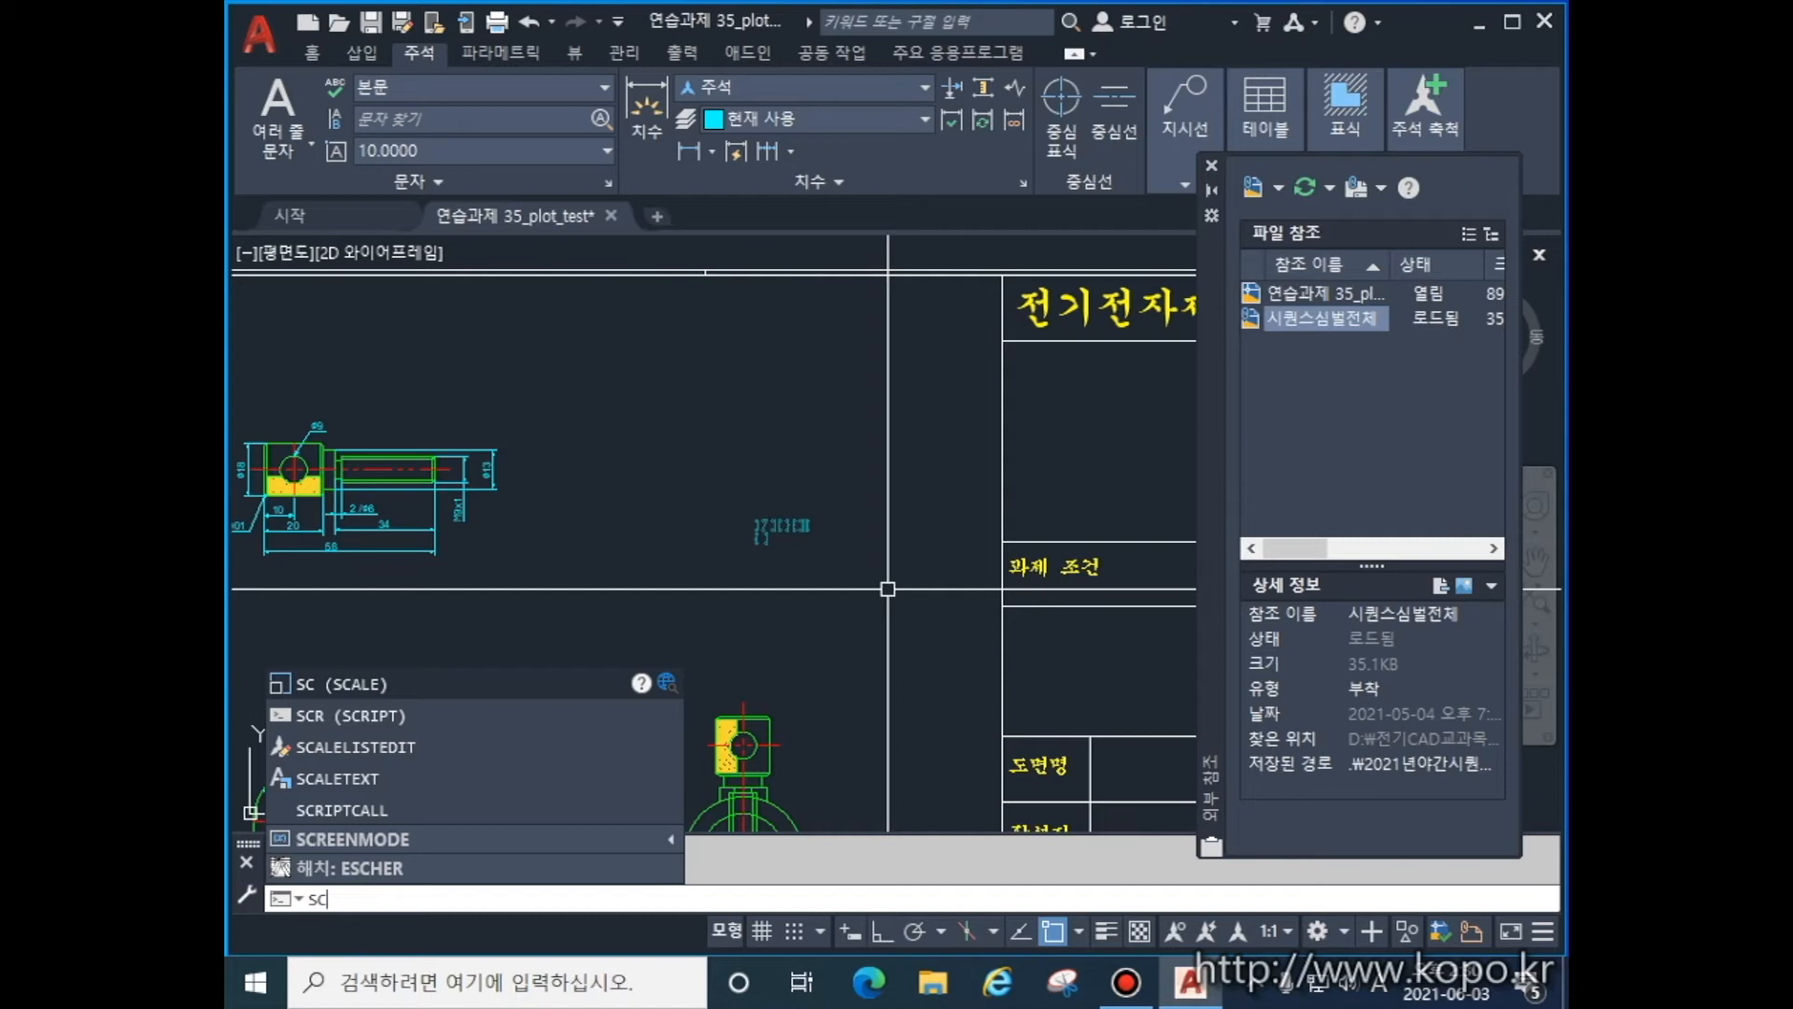
key("Return")
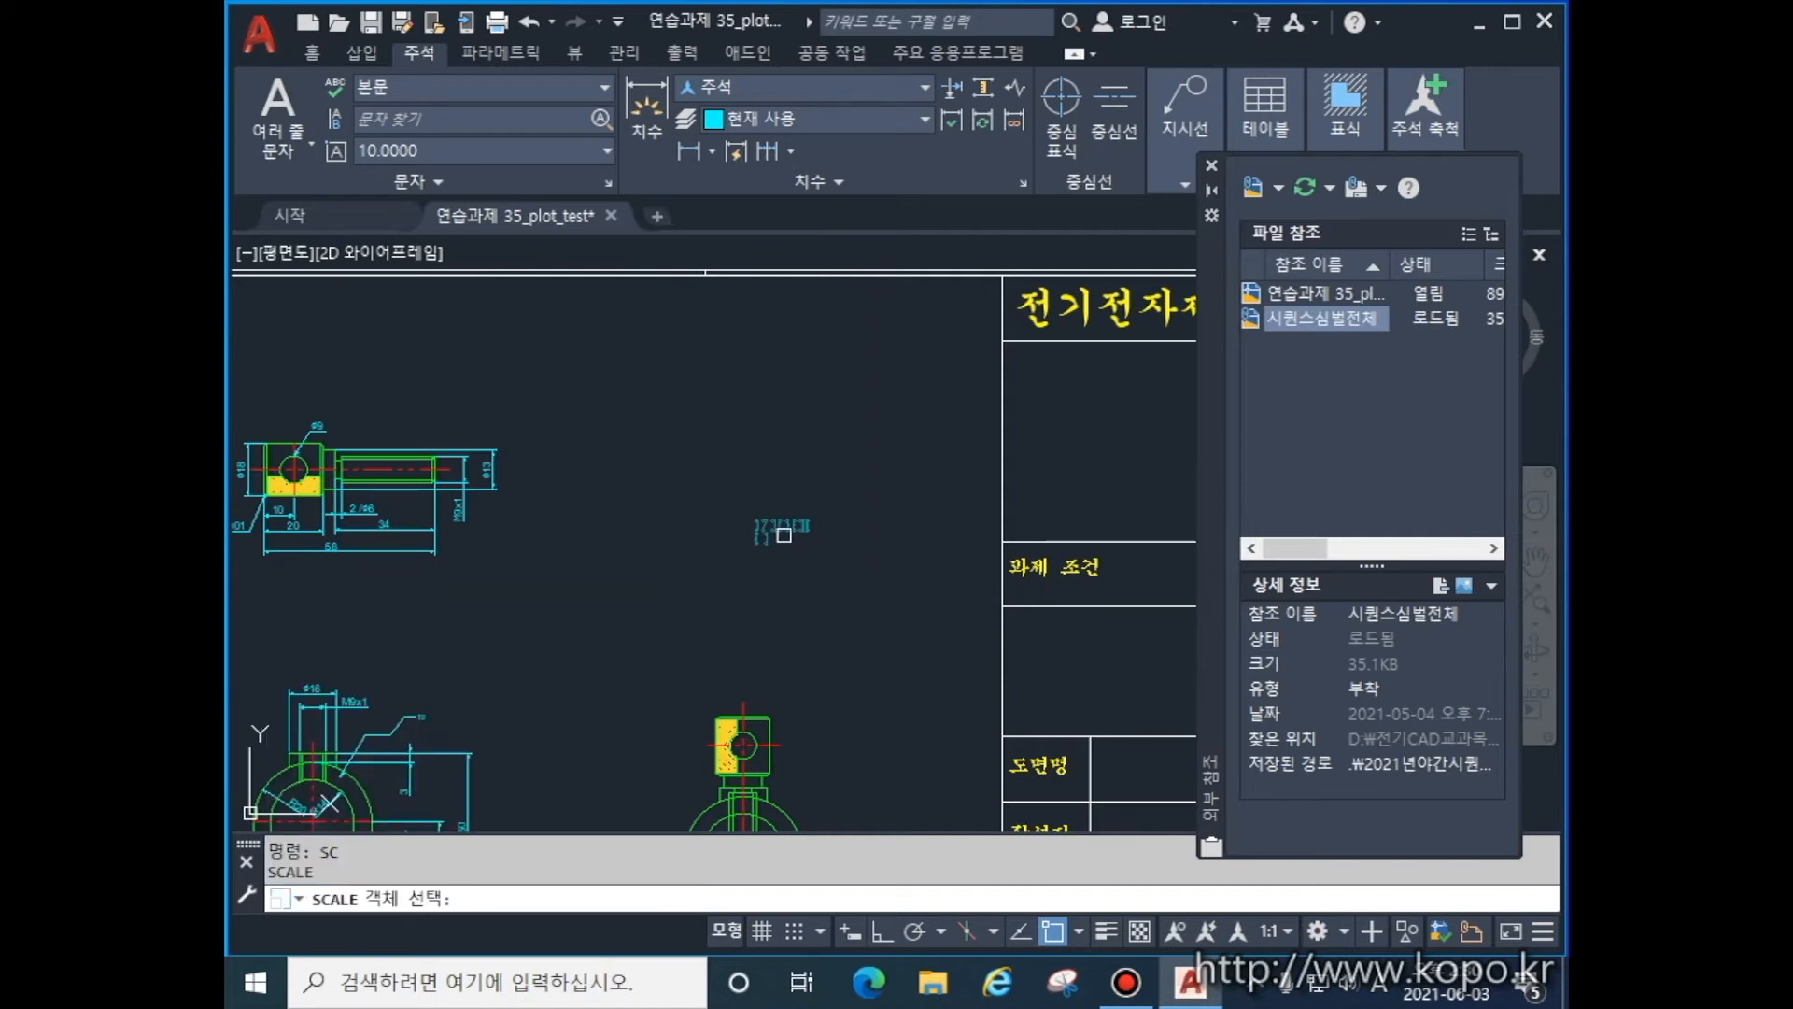
left_click(809, 530)
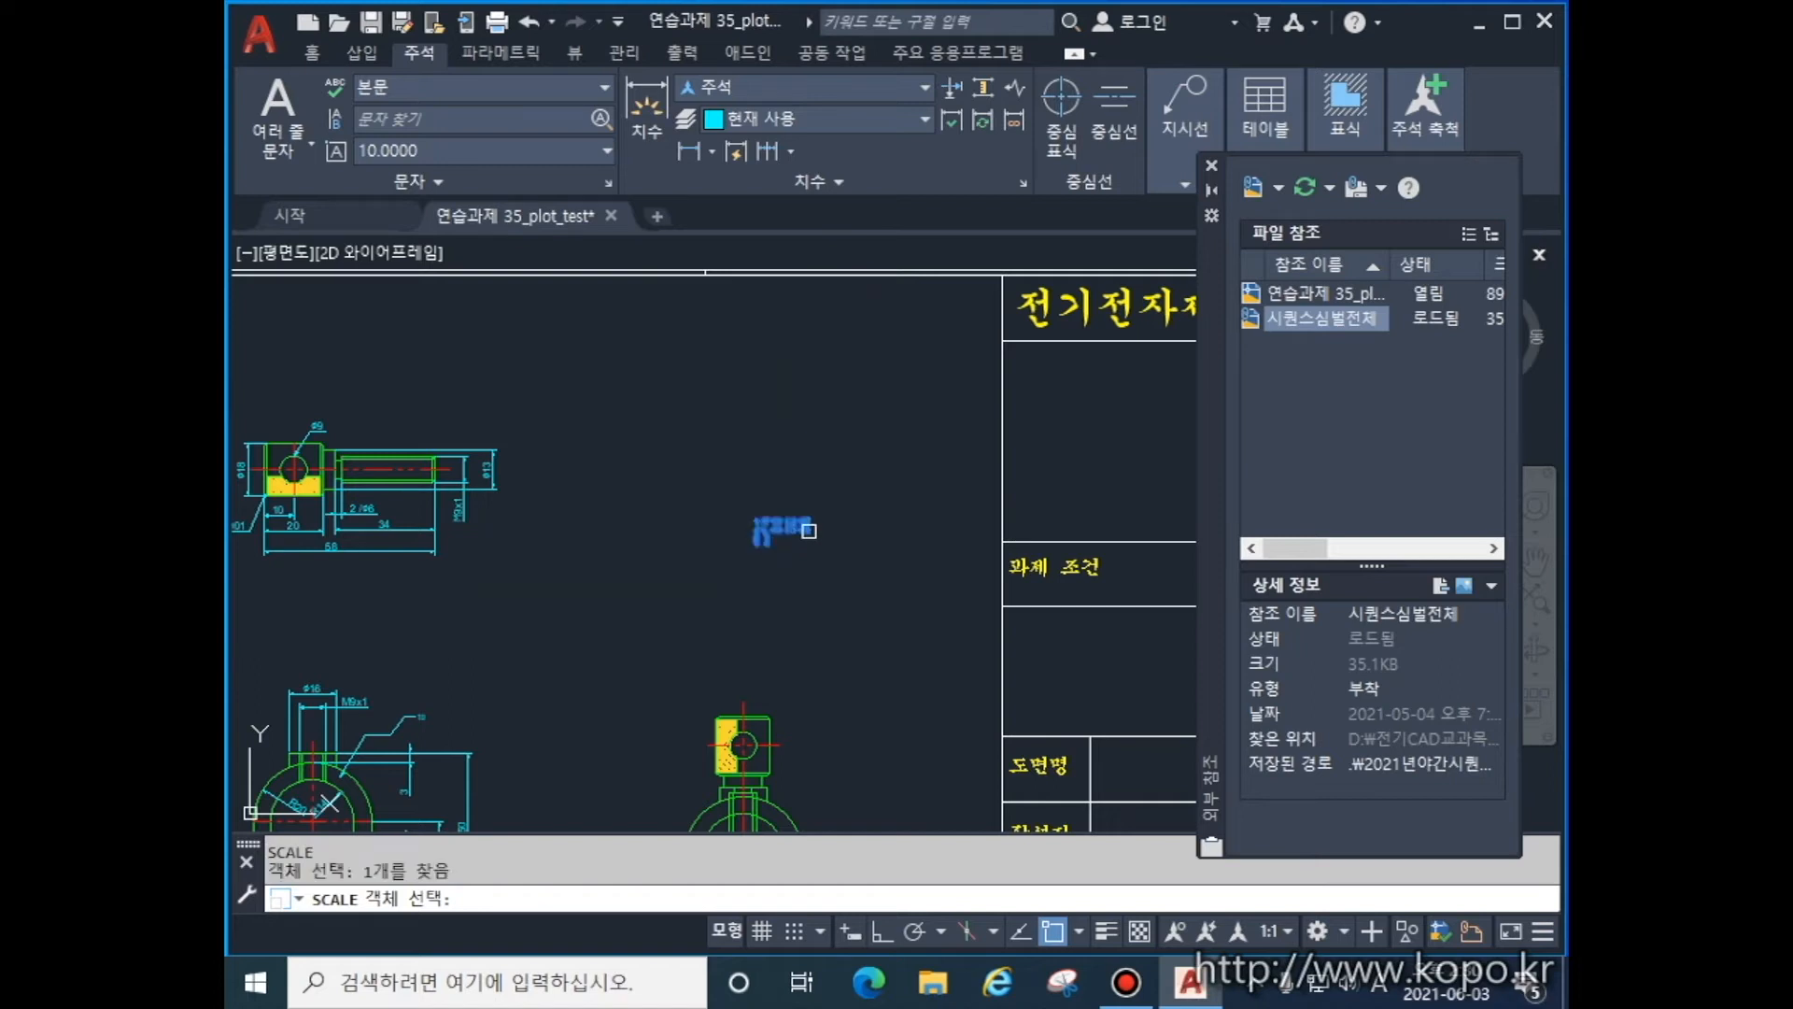
key("Return")
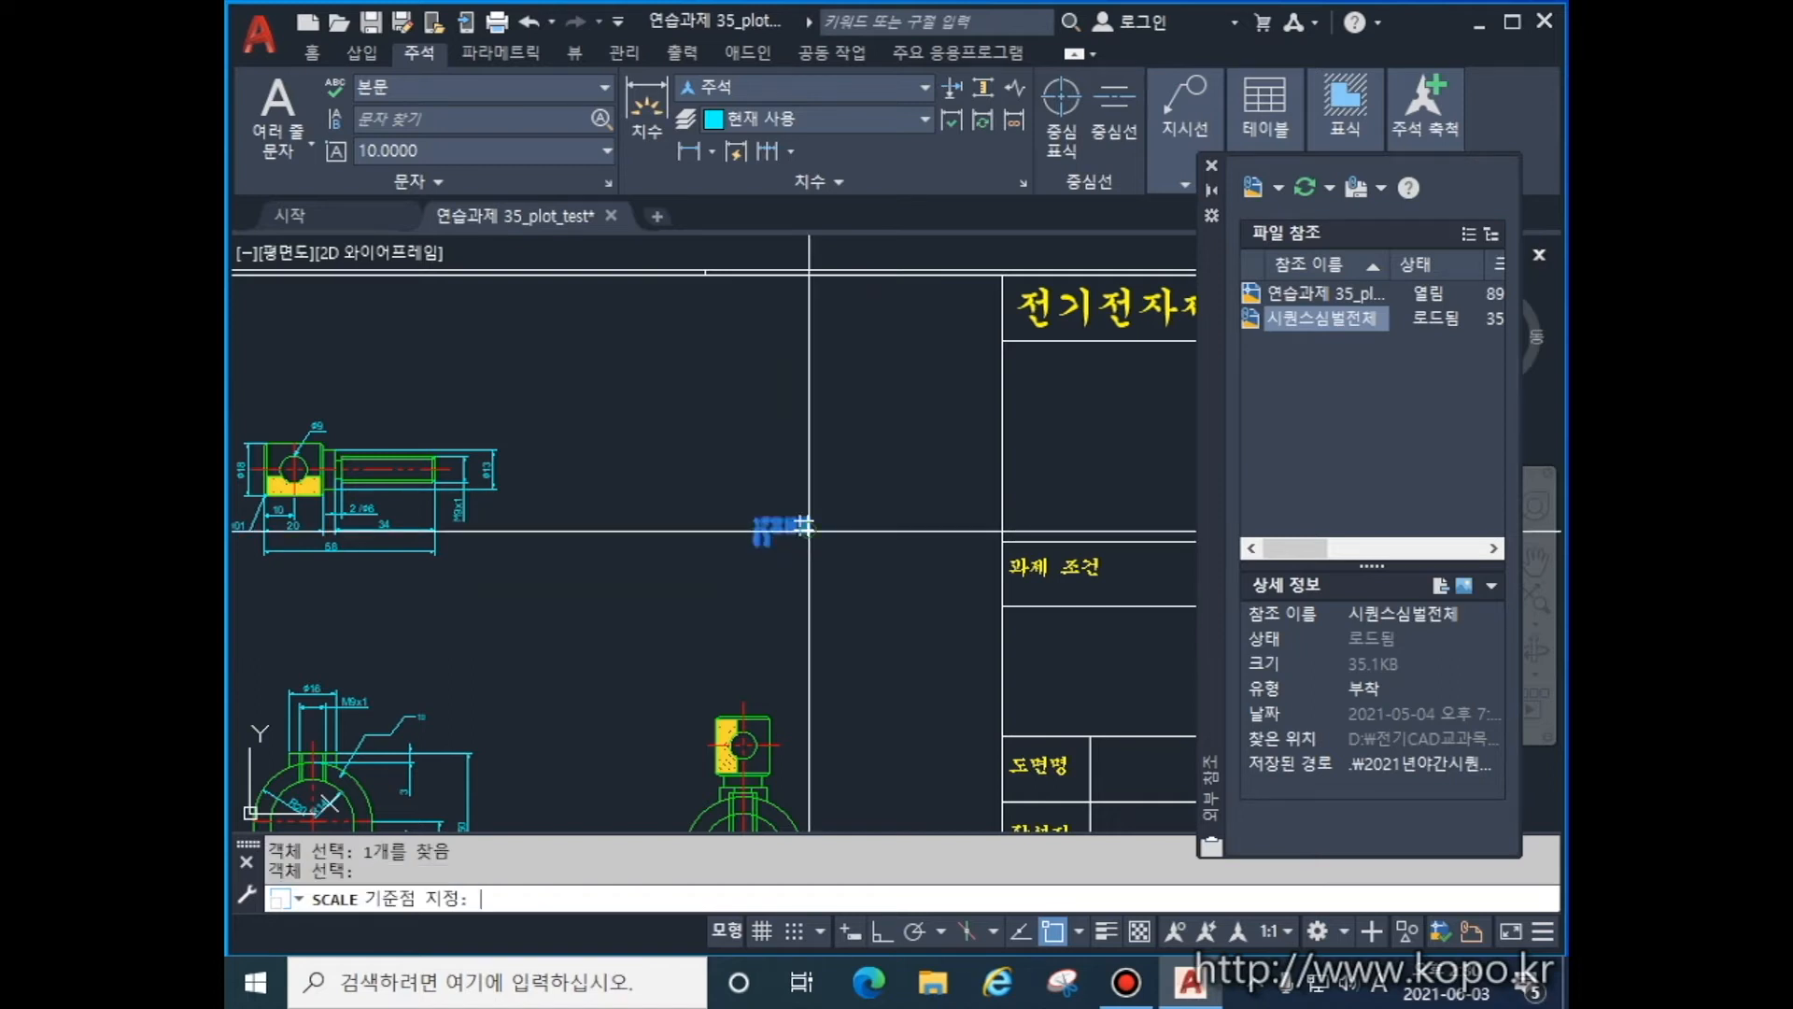
left_click(756, 542)
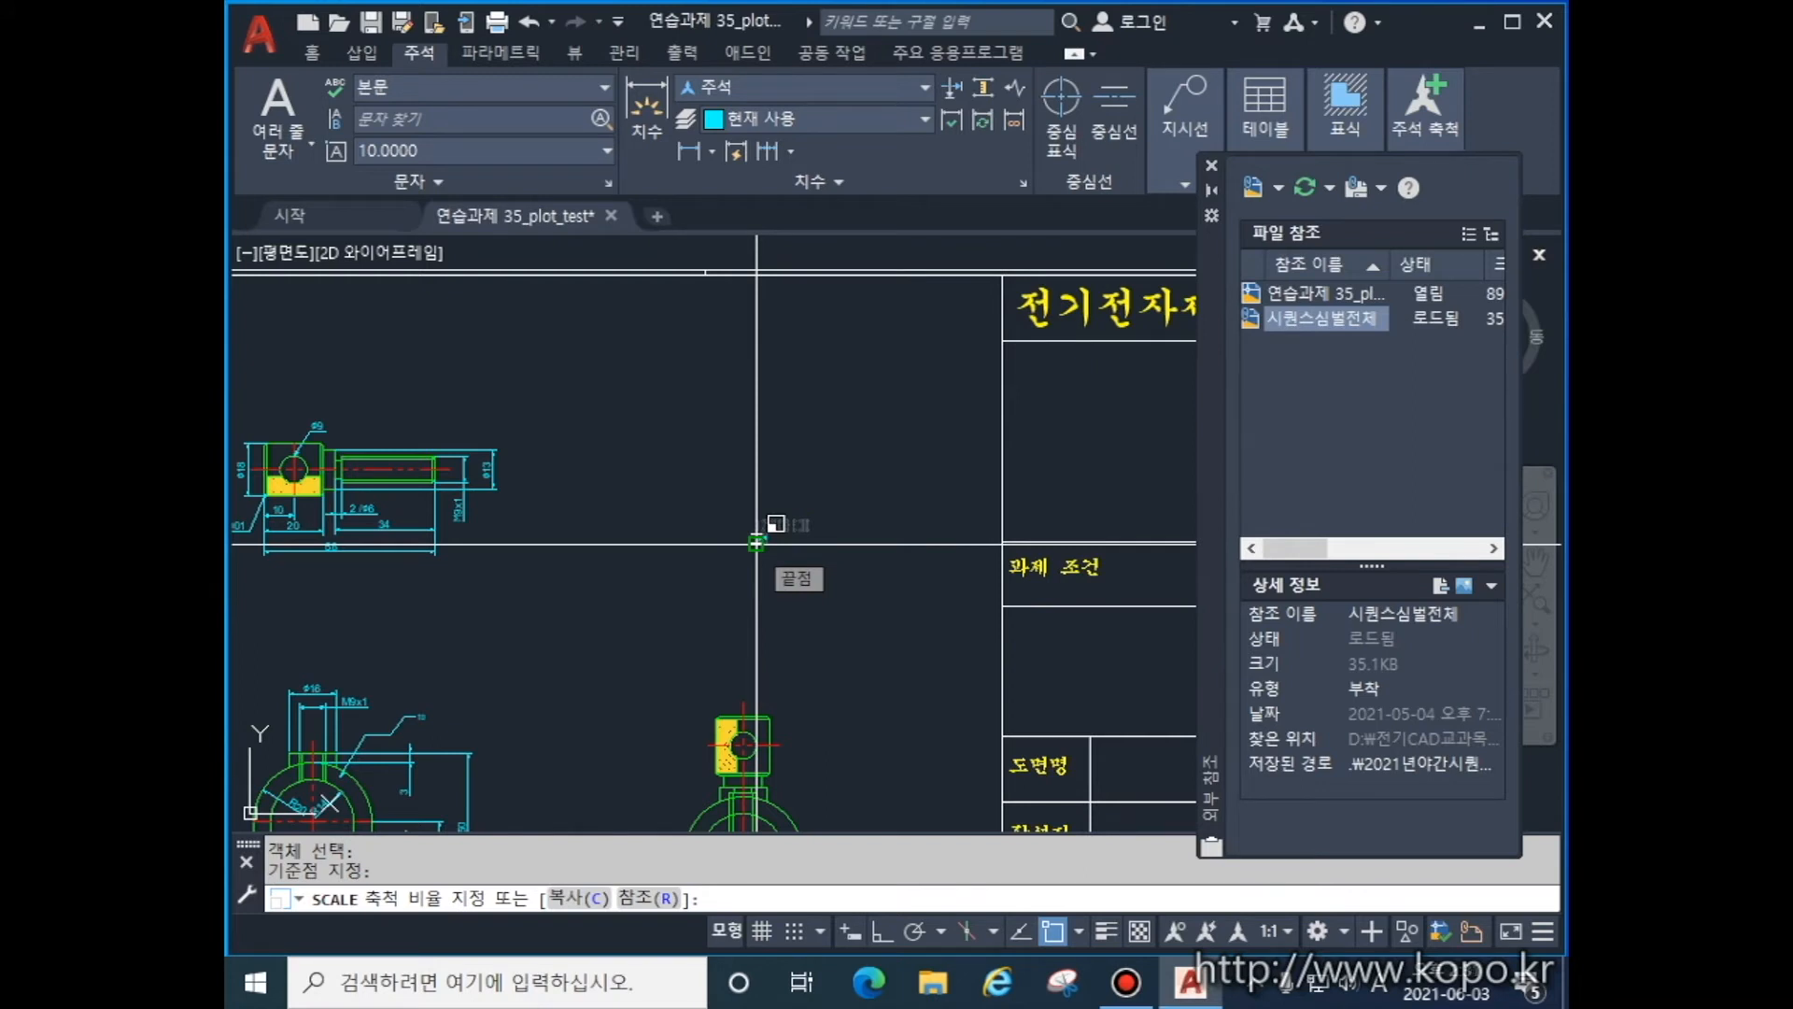
type("3")
key("Return")
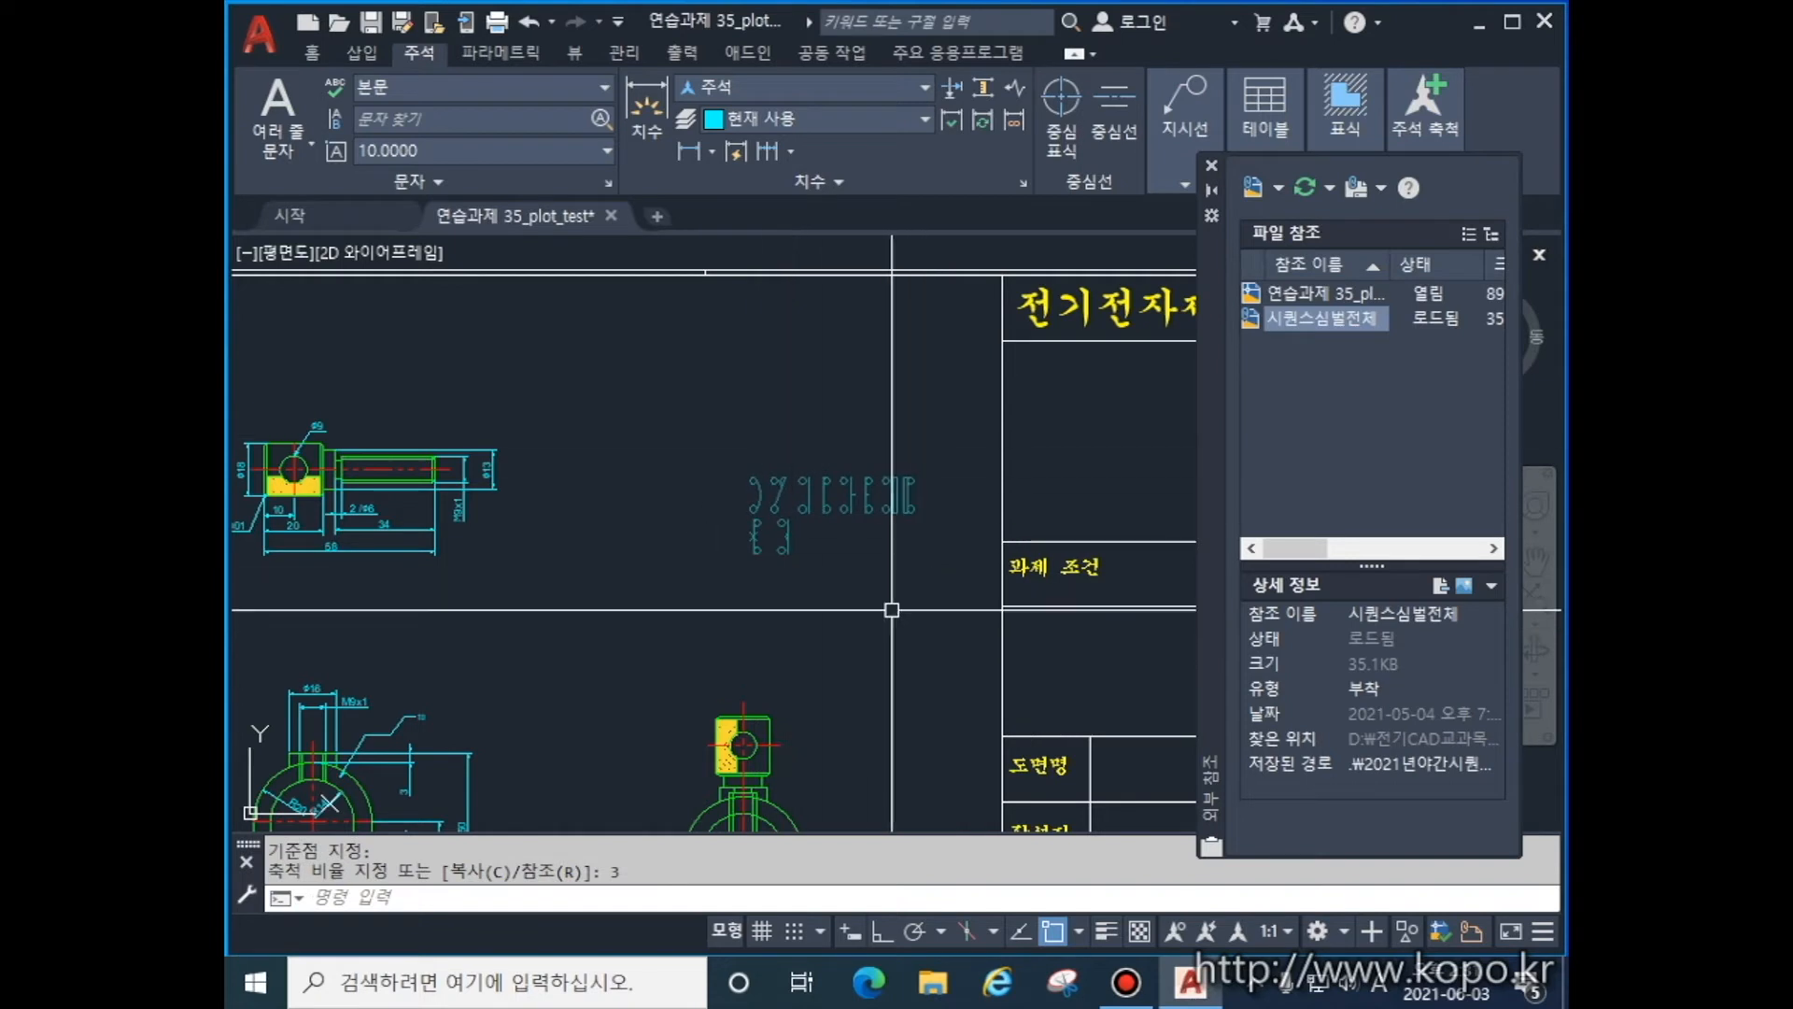
- Move the enlarged symbol reference by its insertion grip into the blank title block cell below the 전기전자제어과 heading
mouse_move(861, 603)
middle_mouse_down()
mouse_move(660, 589)
mouse_move(601, 524)
middle_mouse_up()
left_click(551, 519)
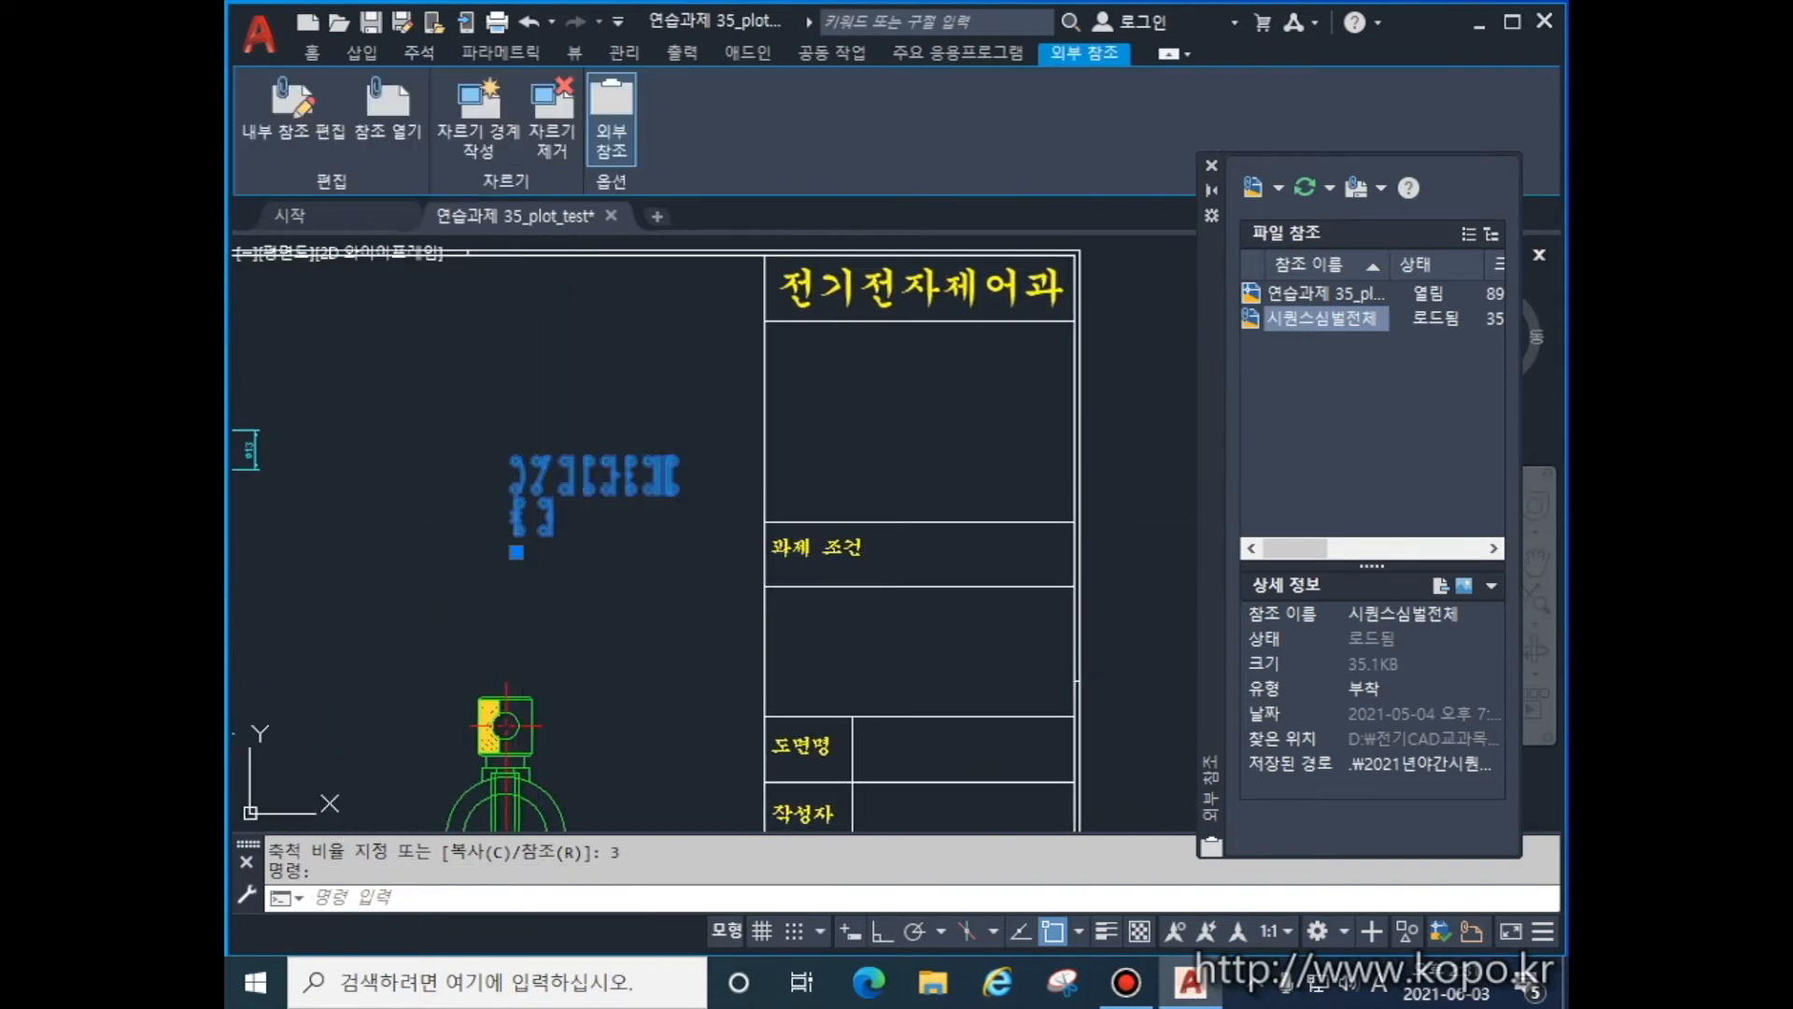
left_click(516, 552)
left_click(864, 445)
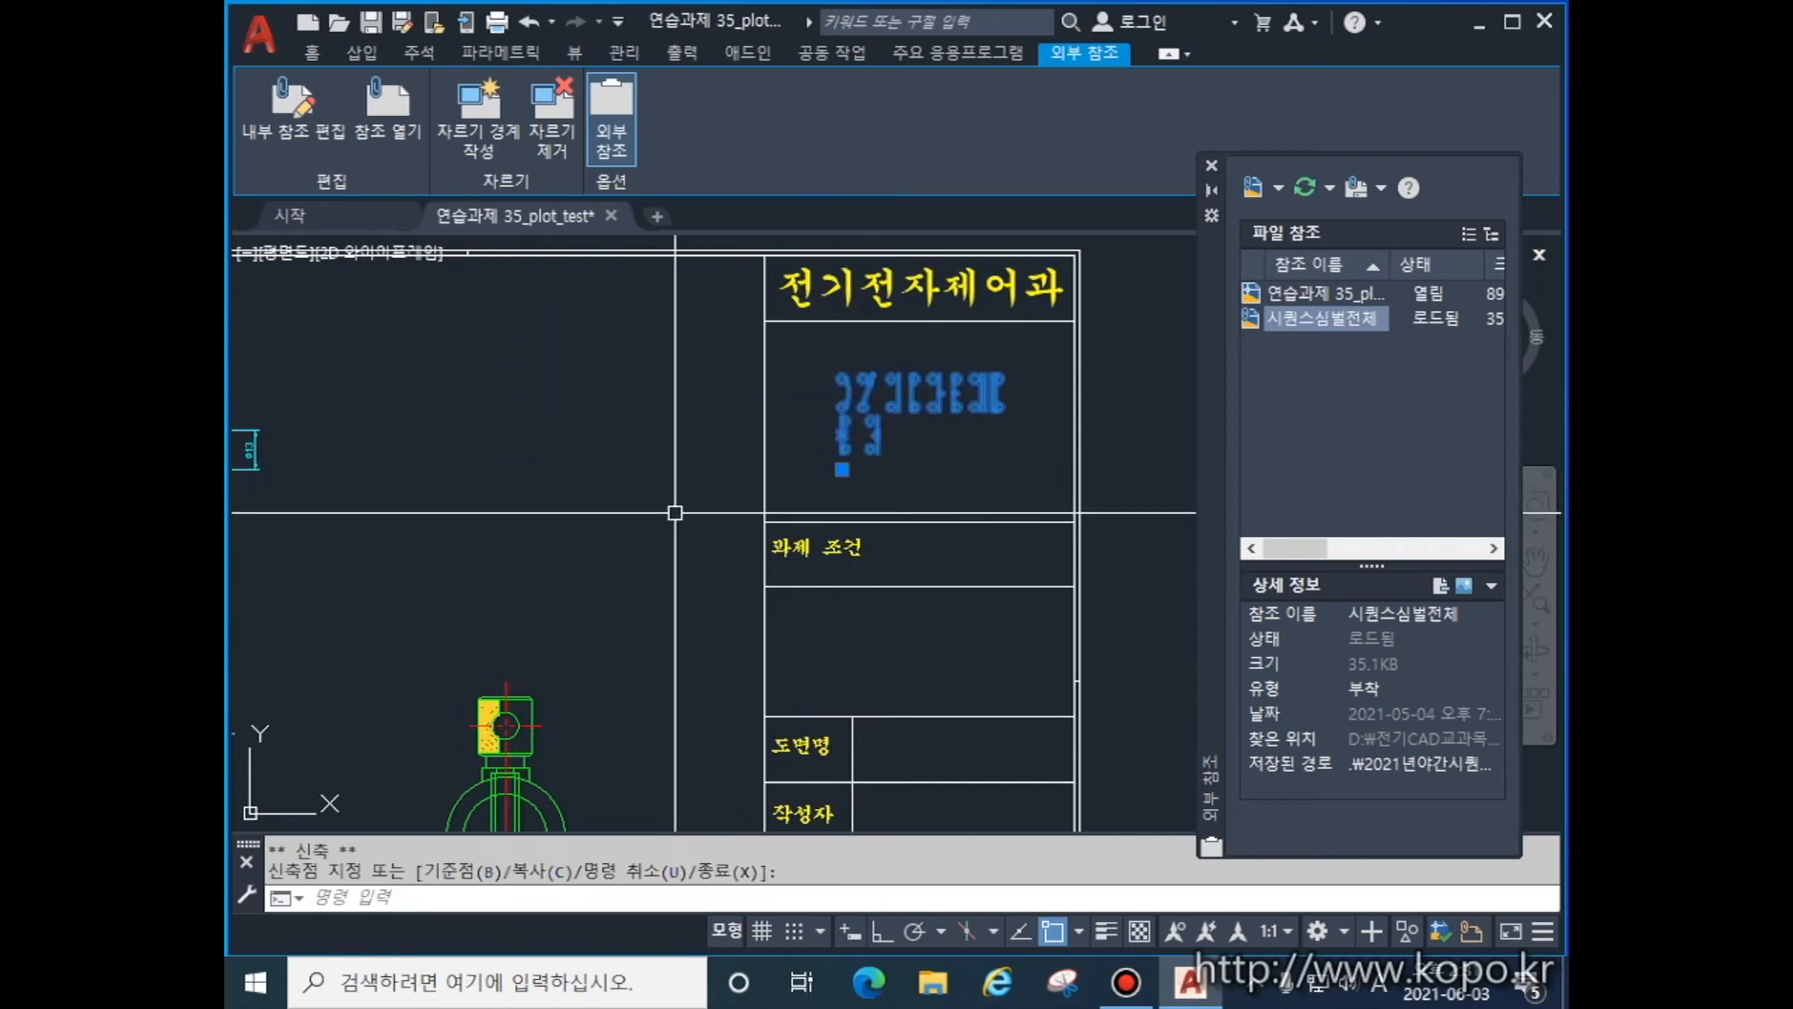
key("Escape")
key("Escape")
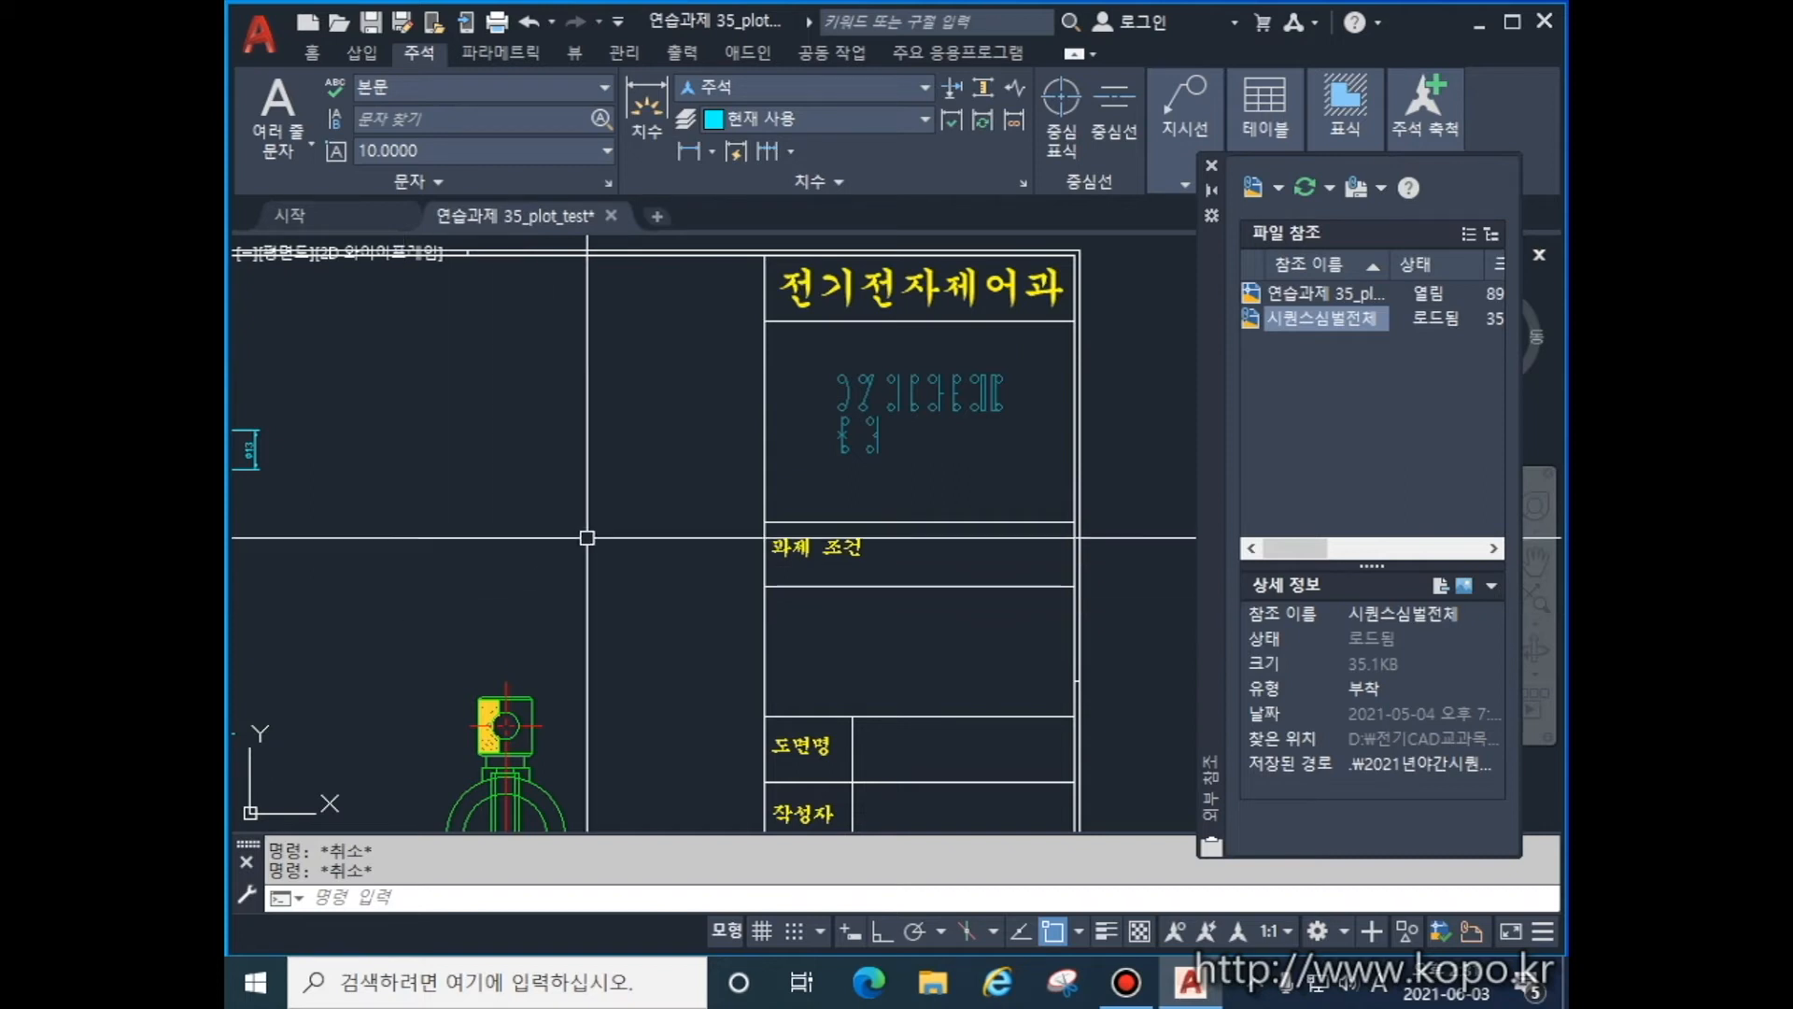
left_click(849, 442)
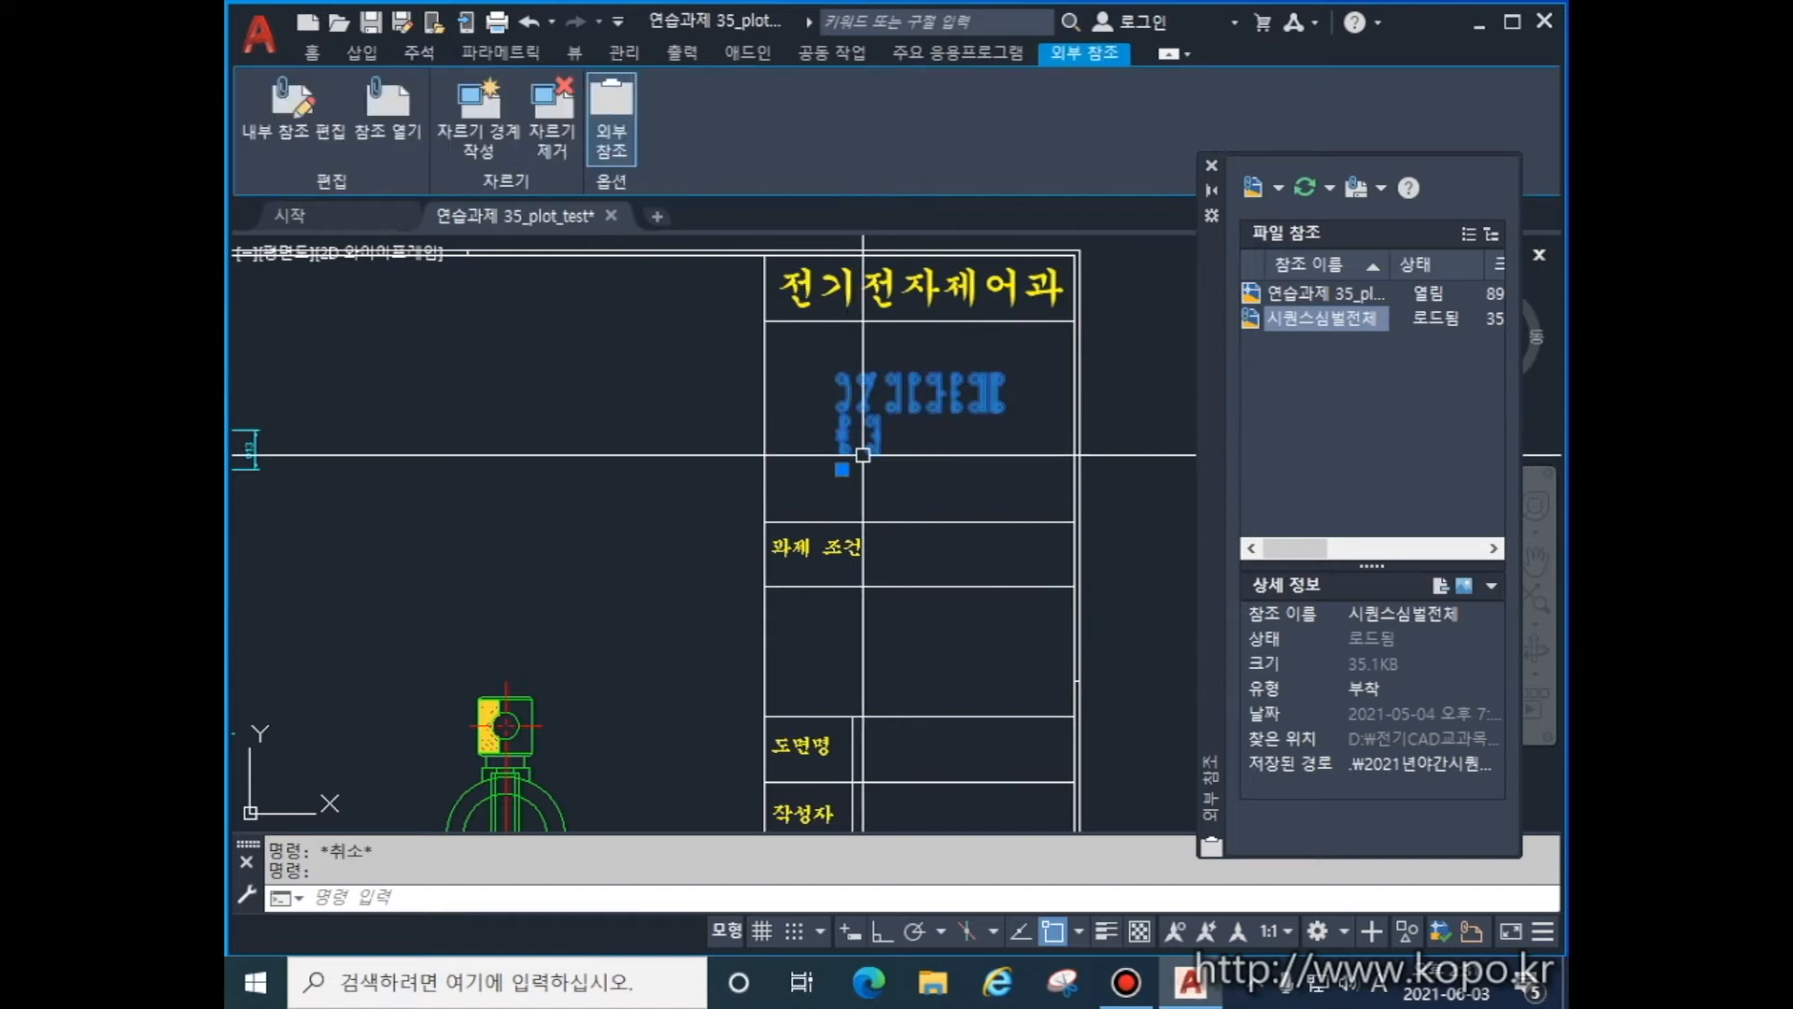
key("Escape")
- Choose the image 홍타이틀_학생회관이미지 from the 사진 folder as the image reference to attach
mouse_move(1272, 194)
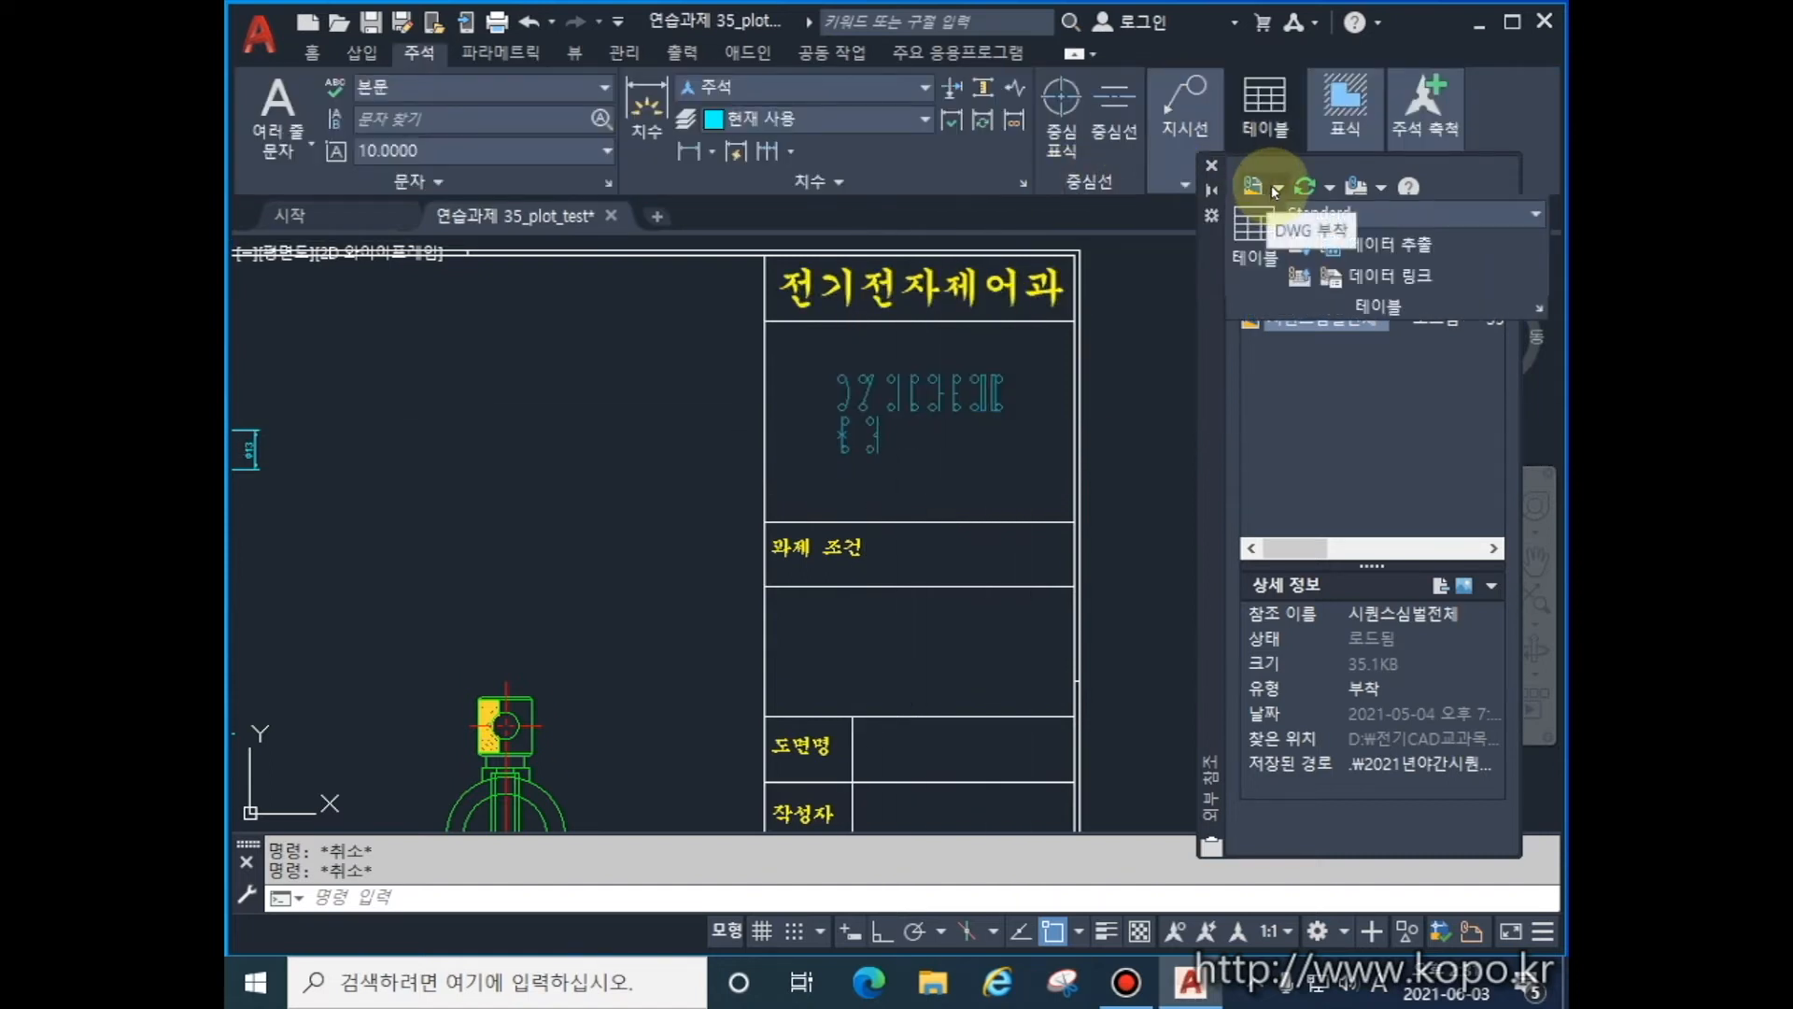
left_click(1278, 187)
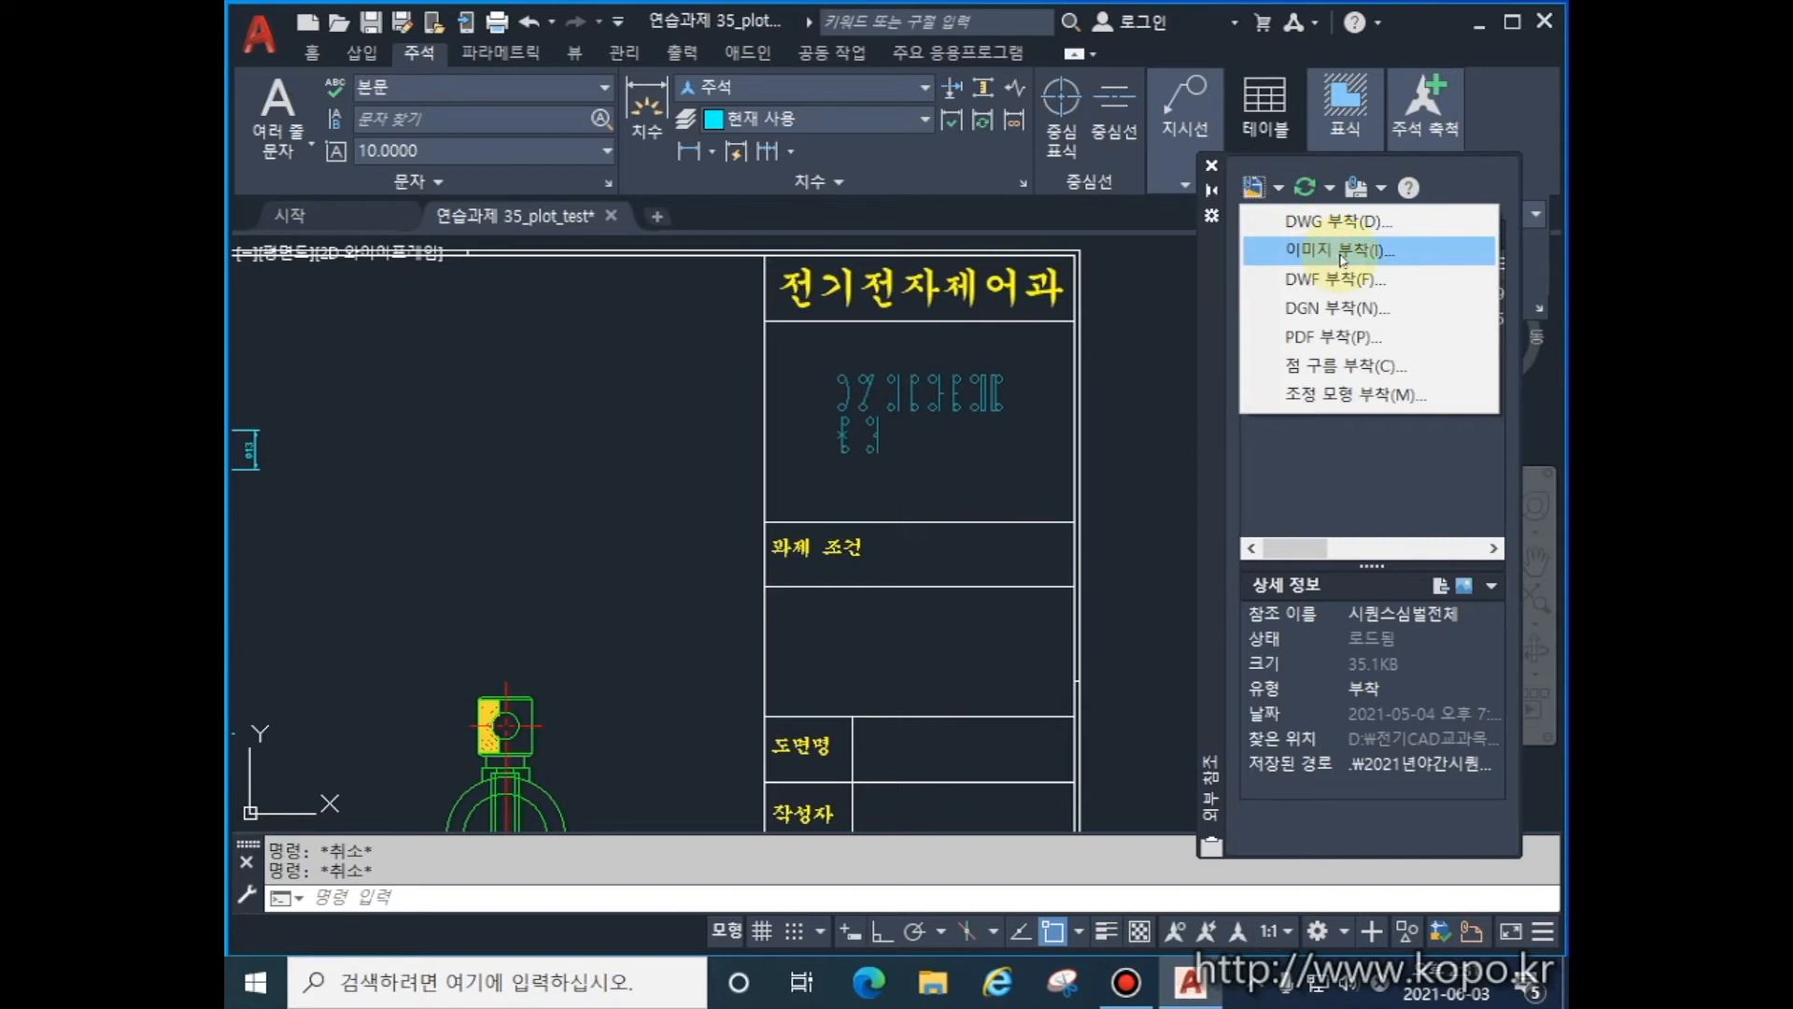
left_click(1391, 254)
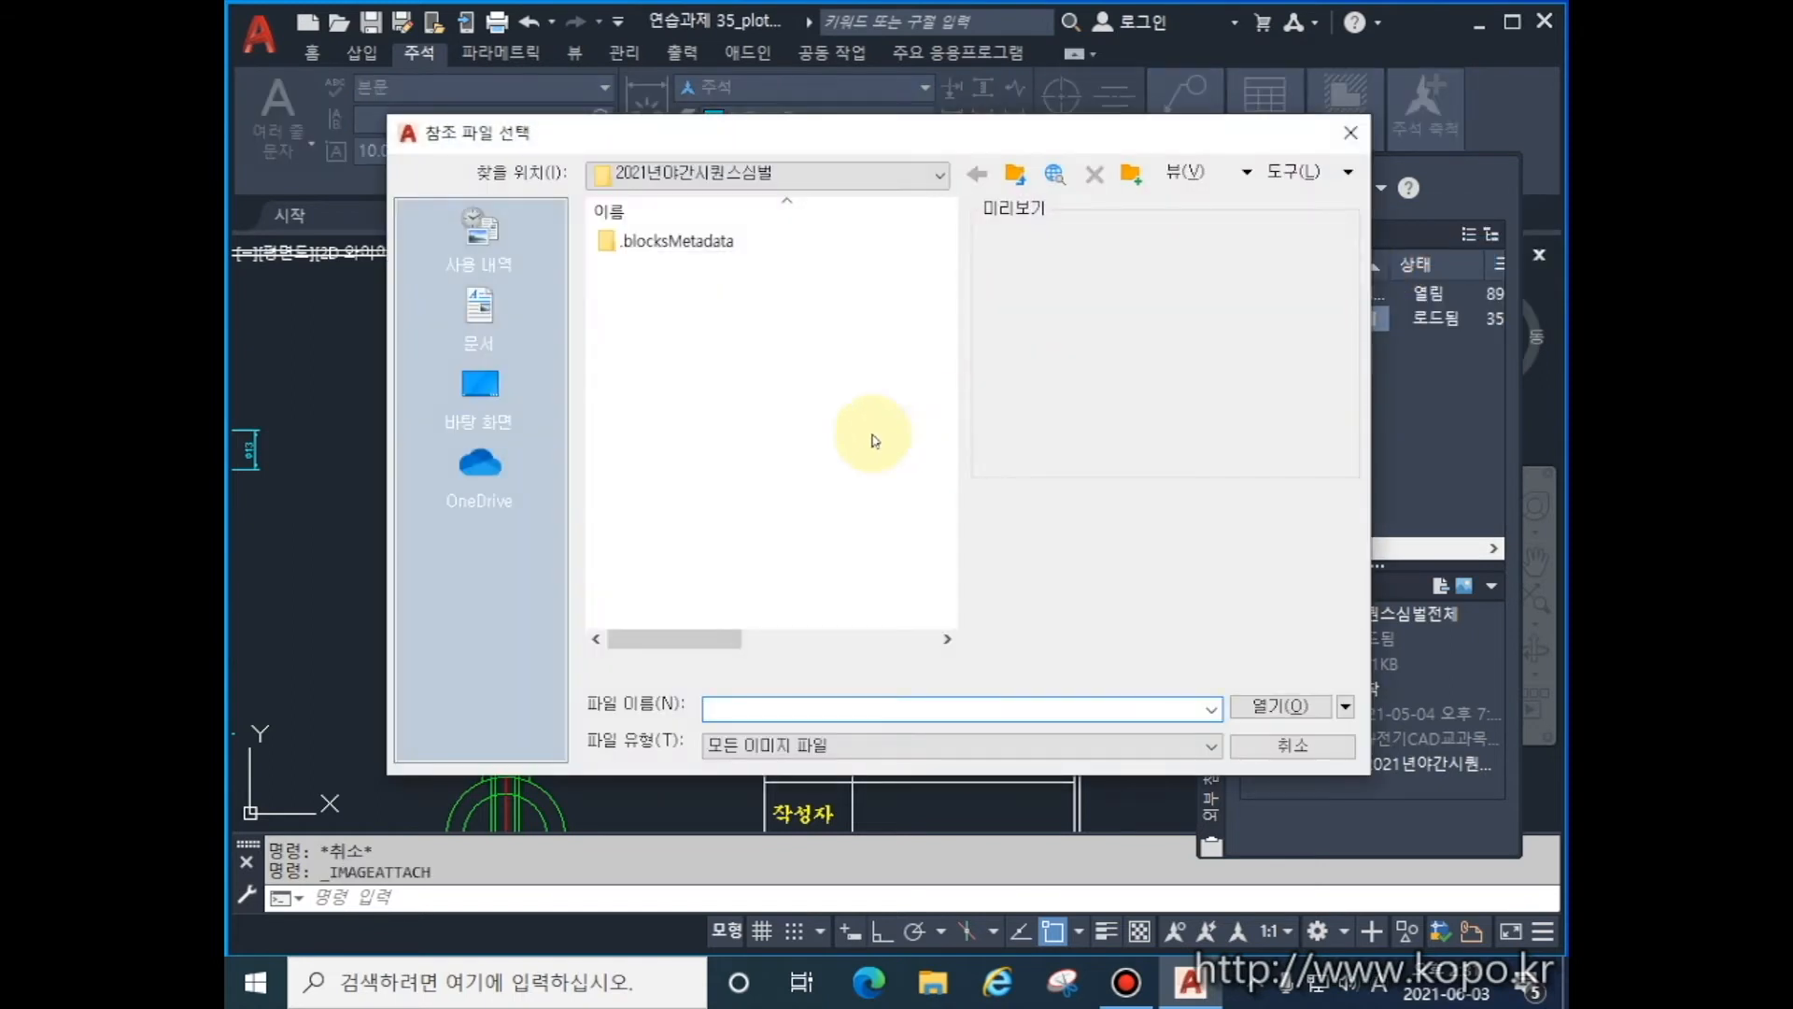
left_click(939, 175)
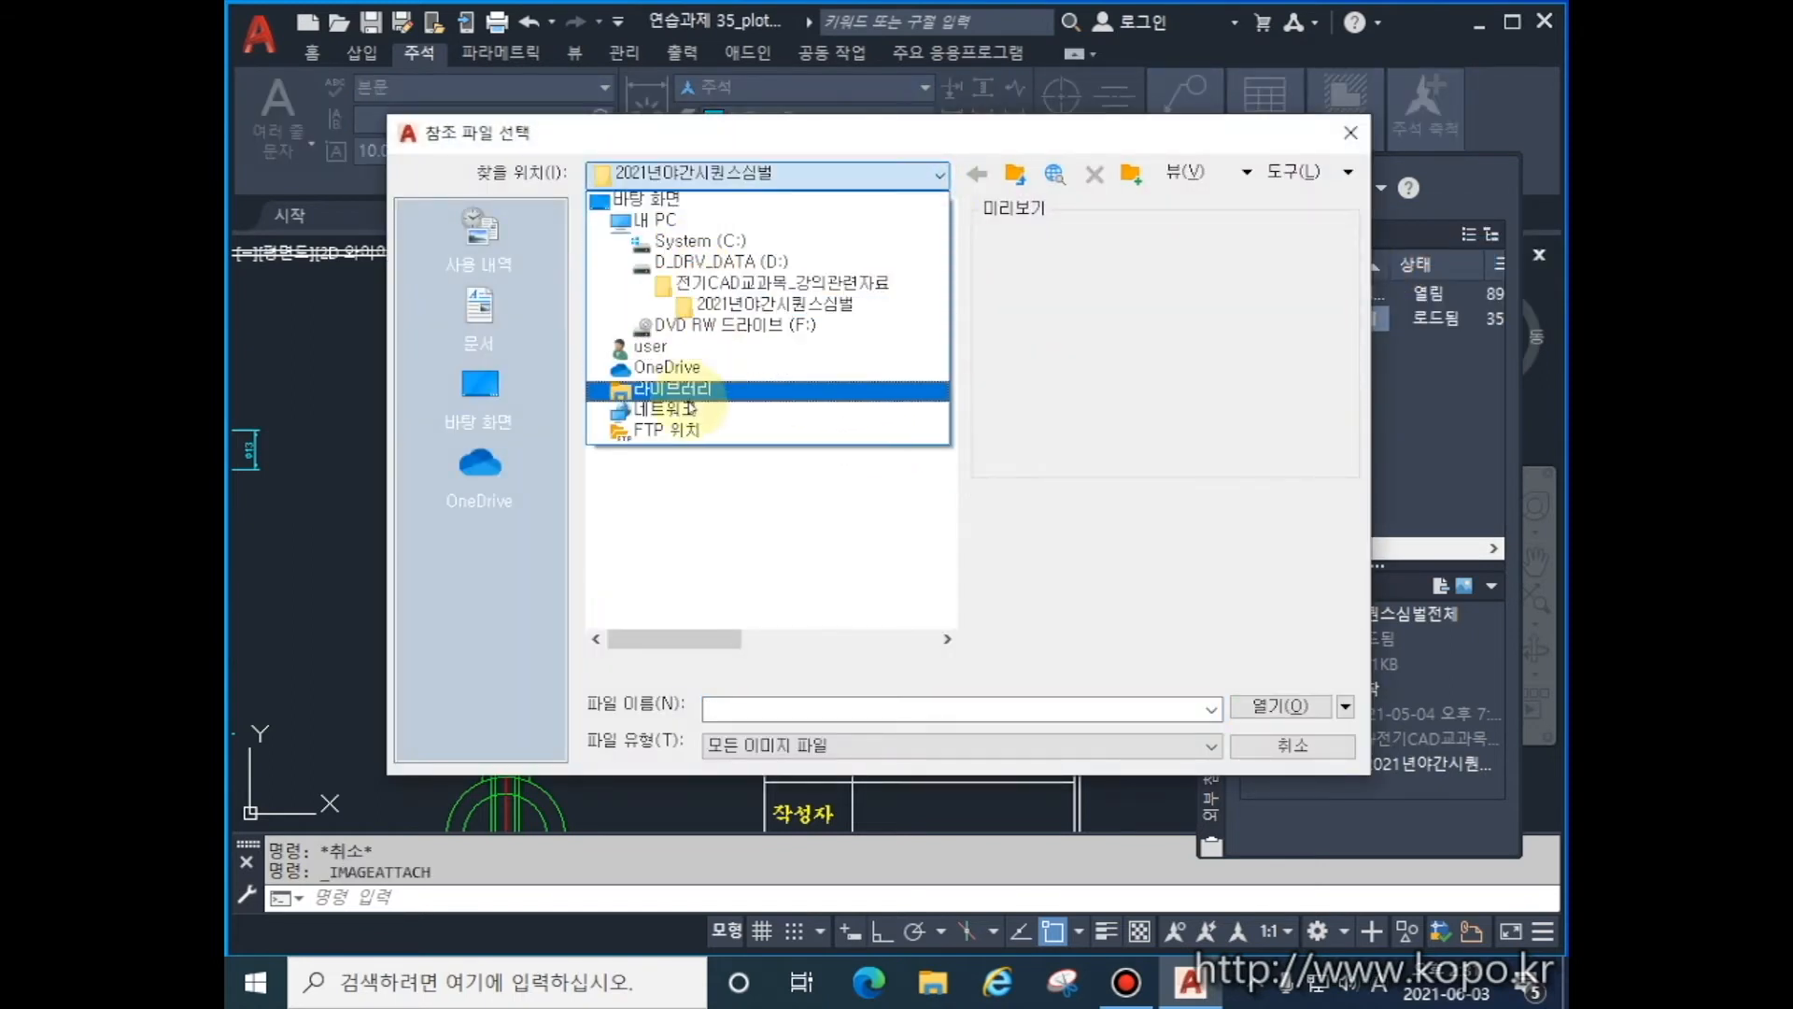
left_click(664, 215)
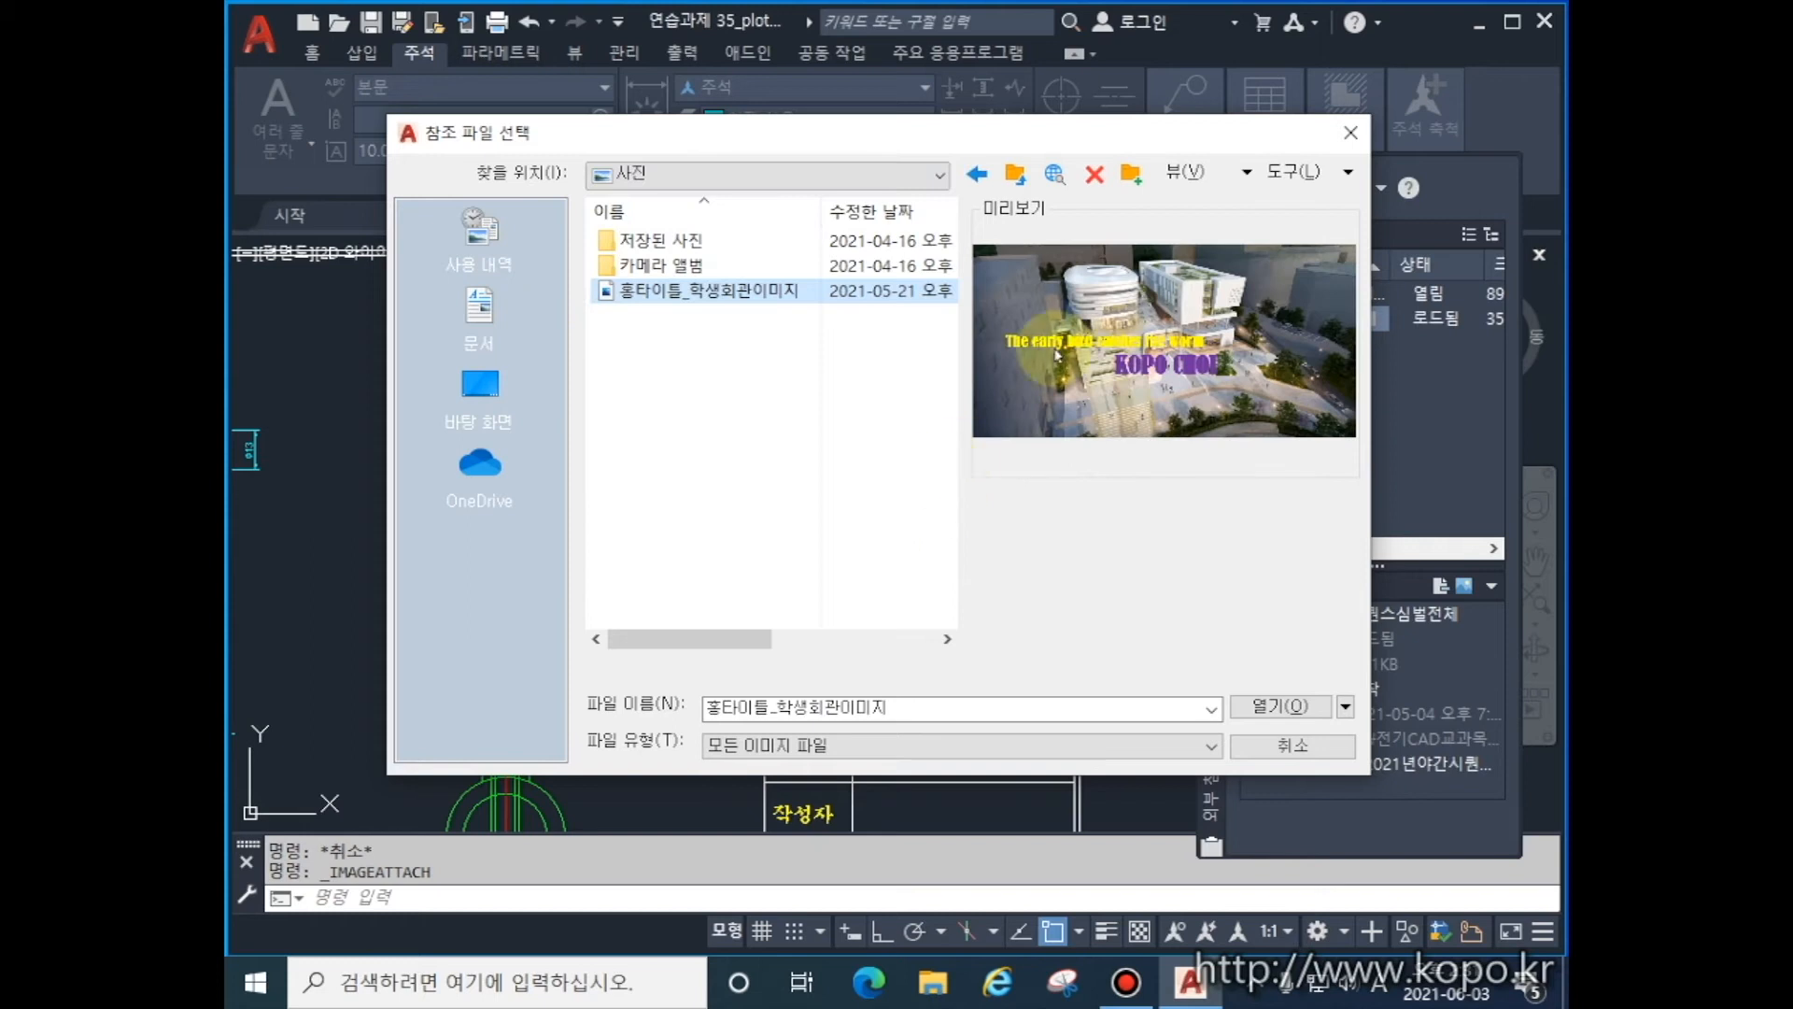
left_click(1280, 708)
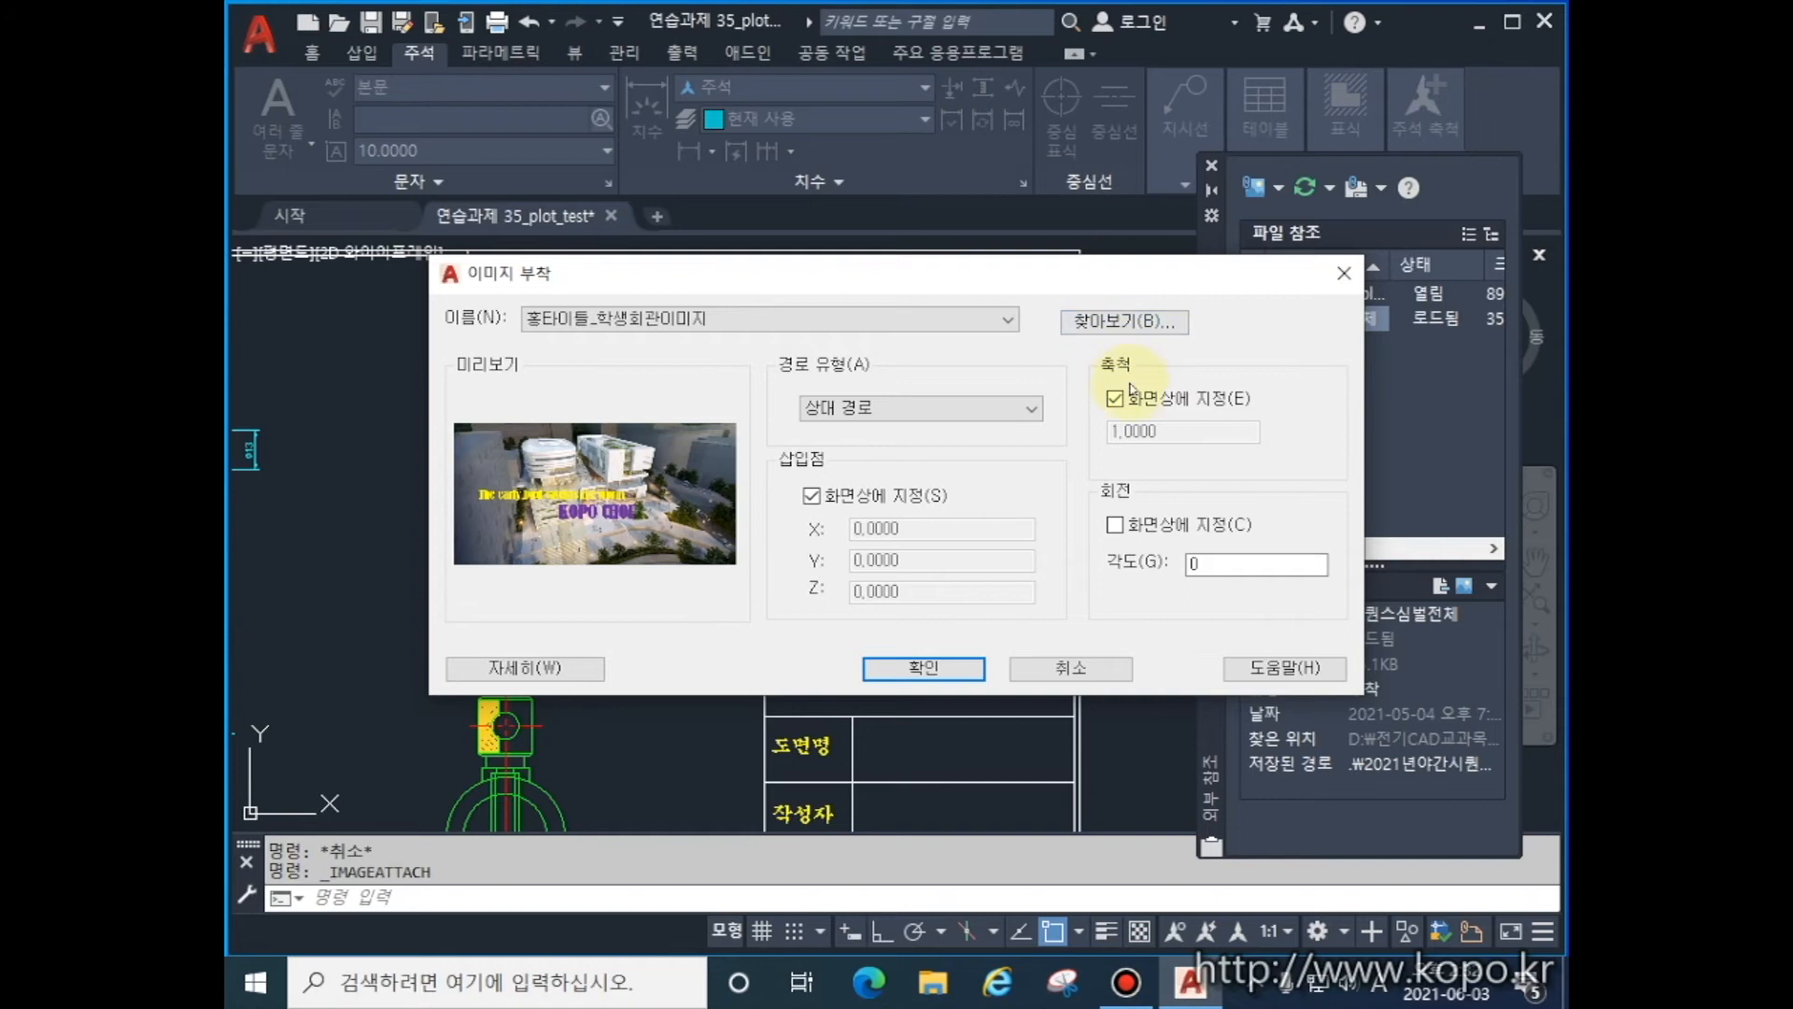
- Attach the image at a fixed scale of 0.2, inserted on screen in the blank area beside the title block
left_click(1115, 399)
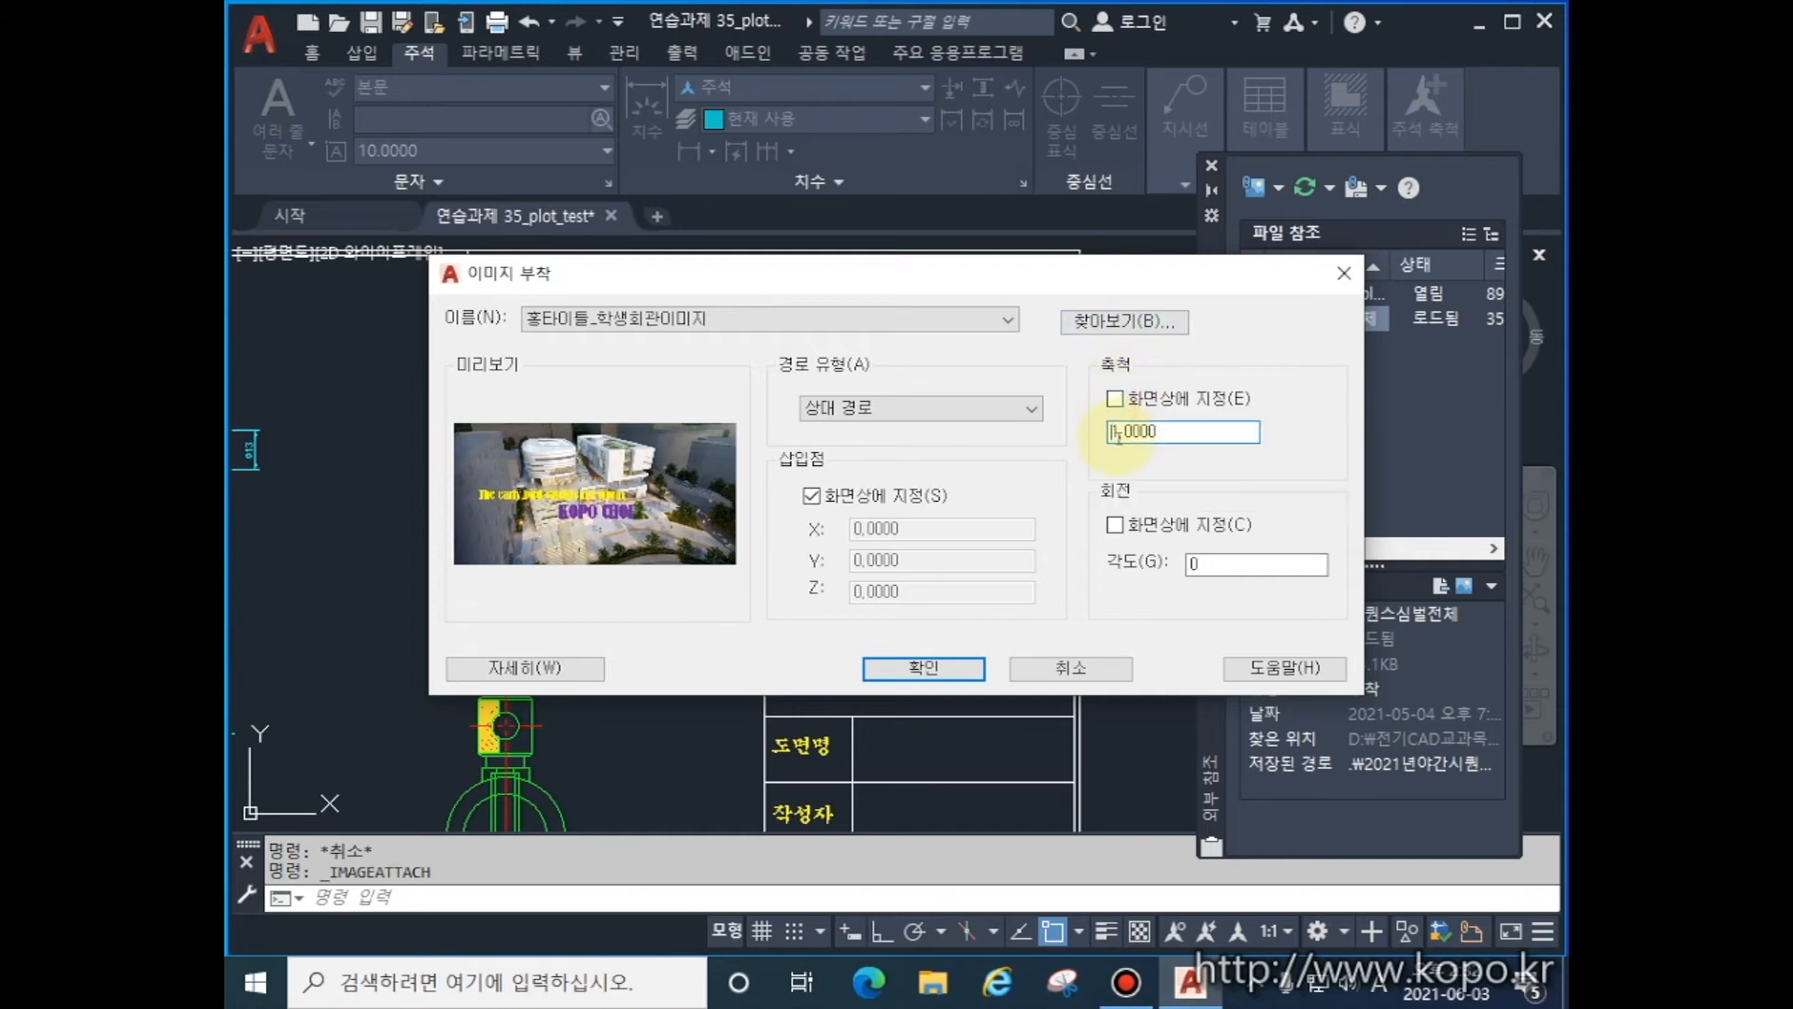
left_click_drag(1164, 434, 1106, 433)
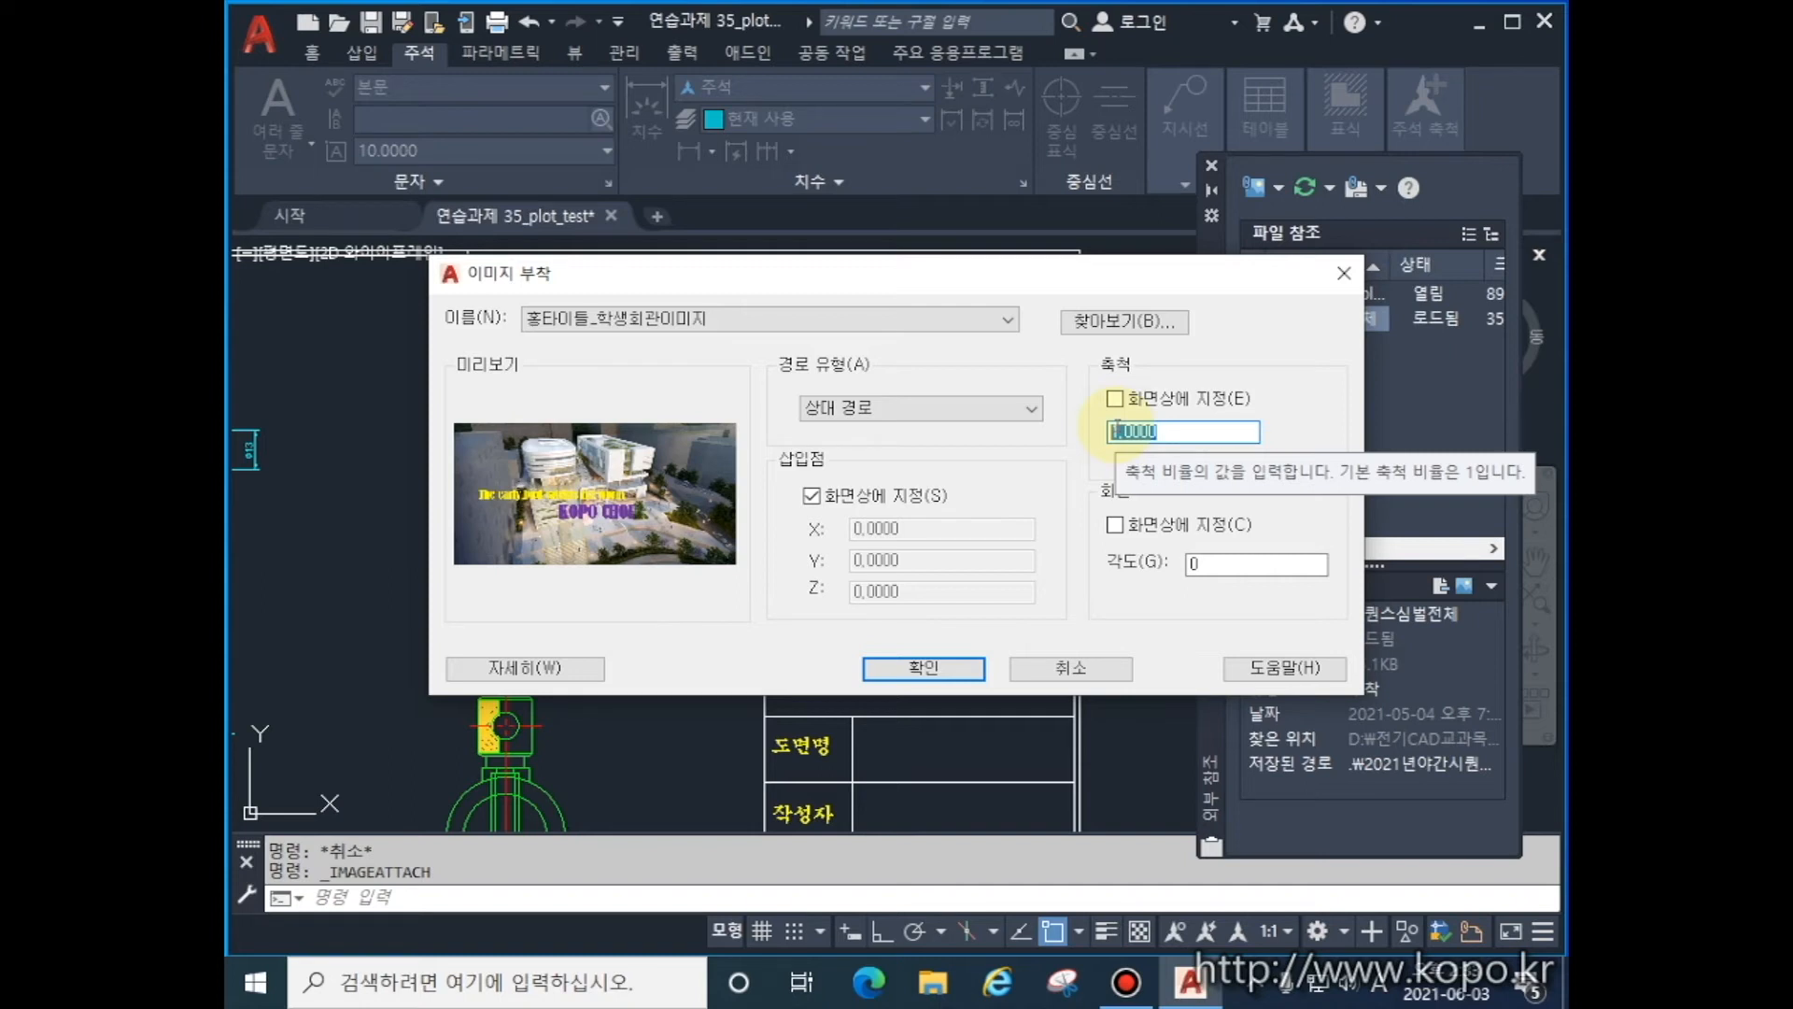
type("0.2")
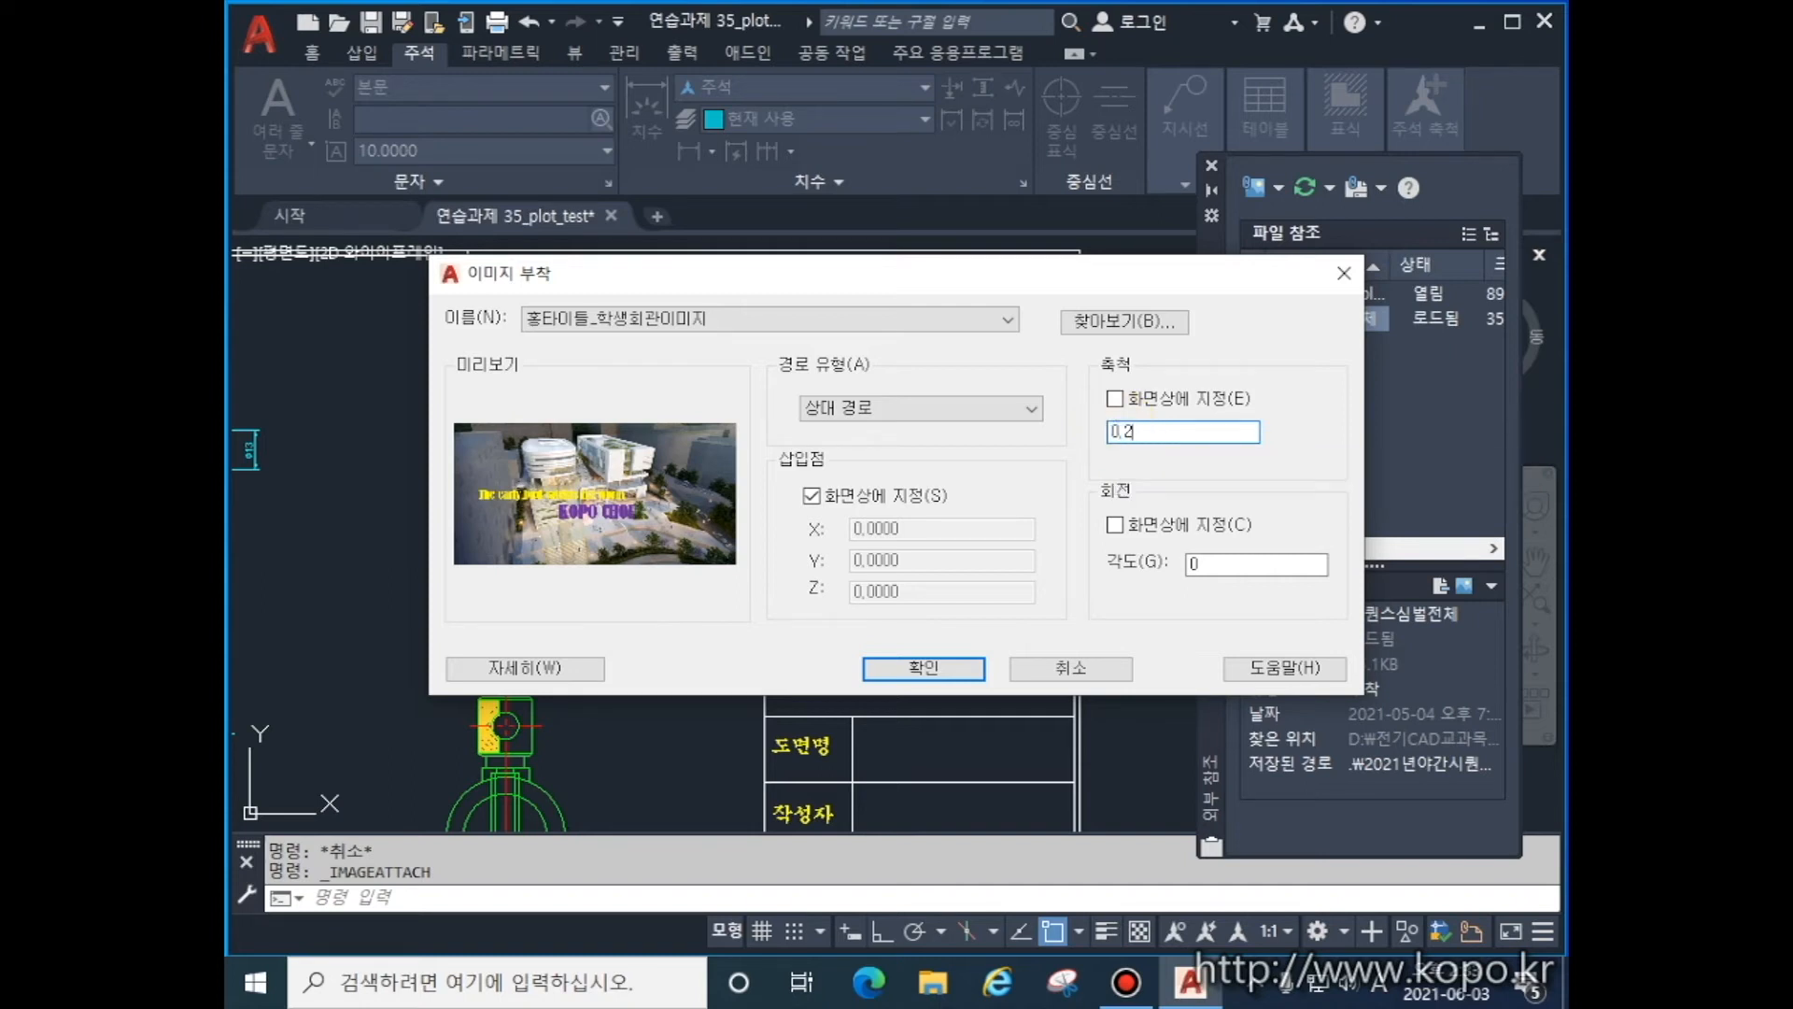
key("Return")
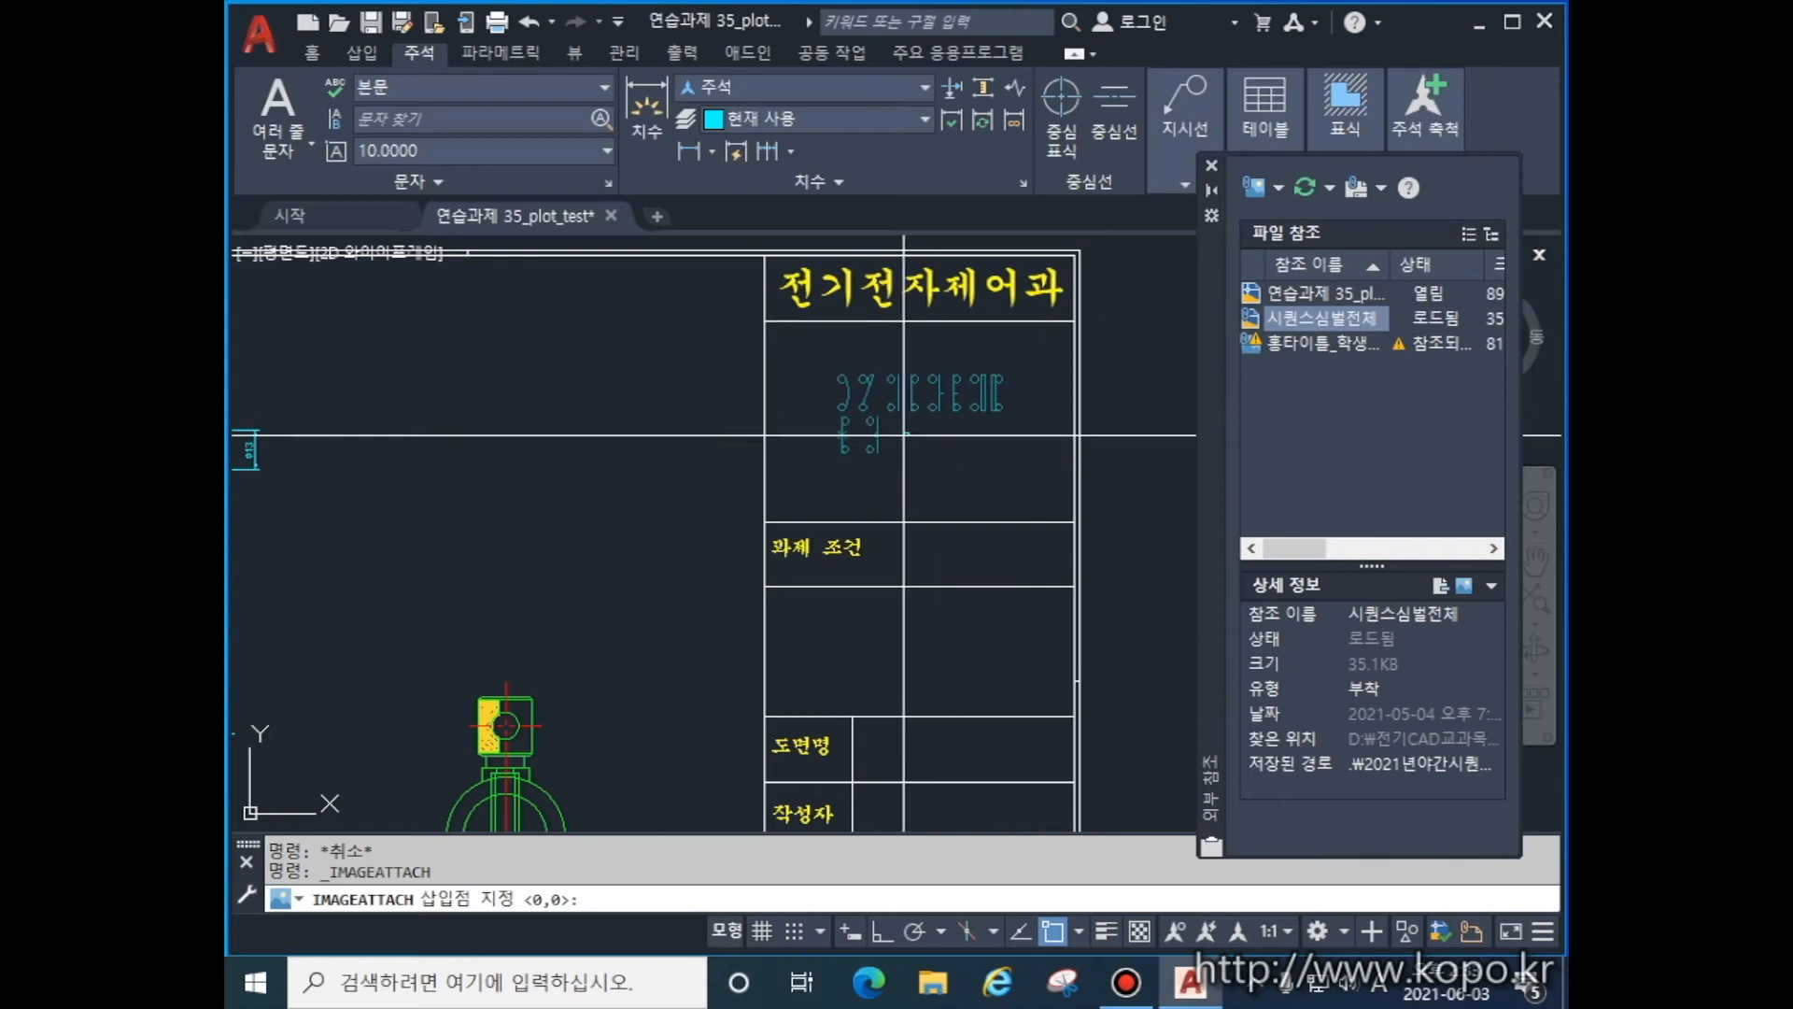
left_click(869, 450)
scroll(659, 446, "up", 6)
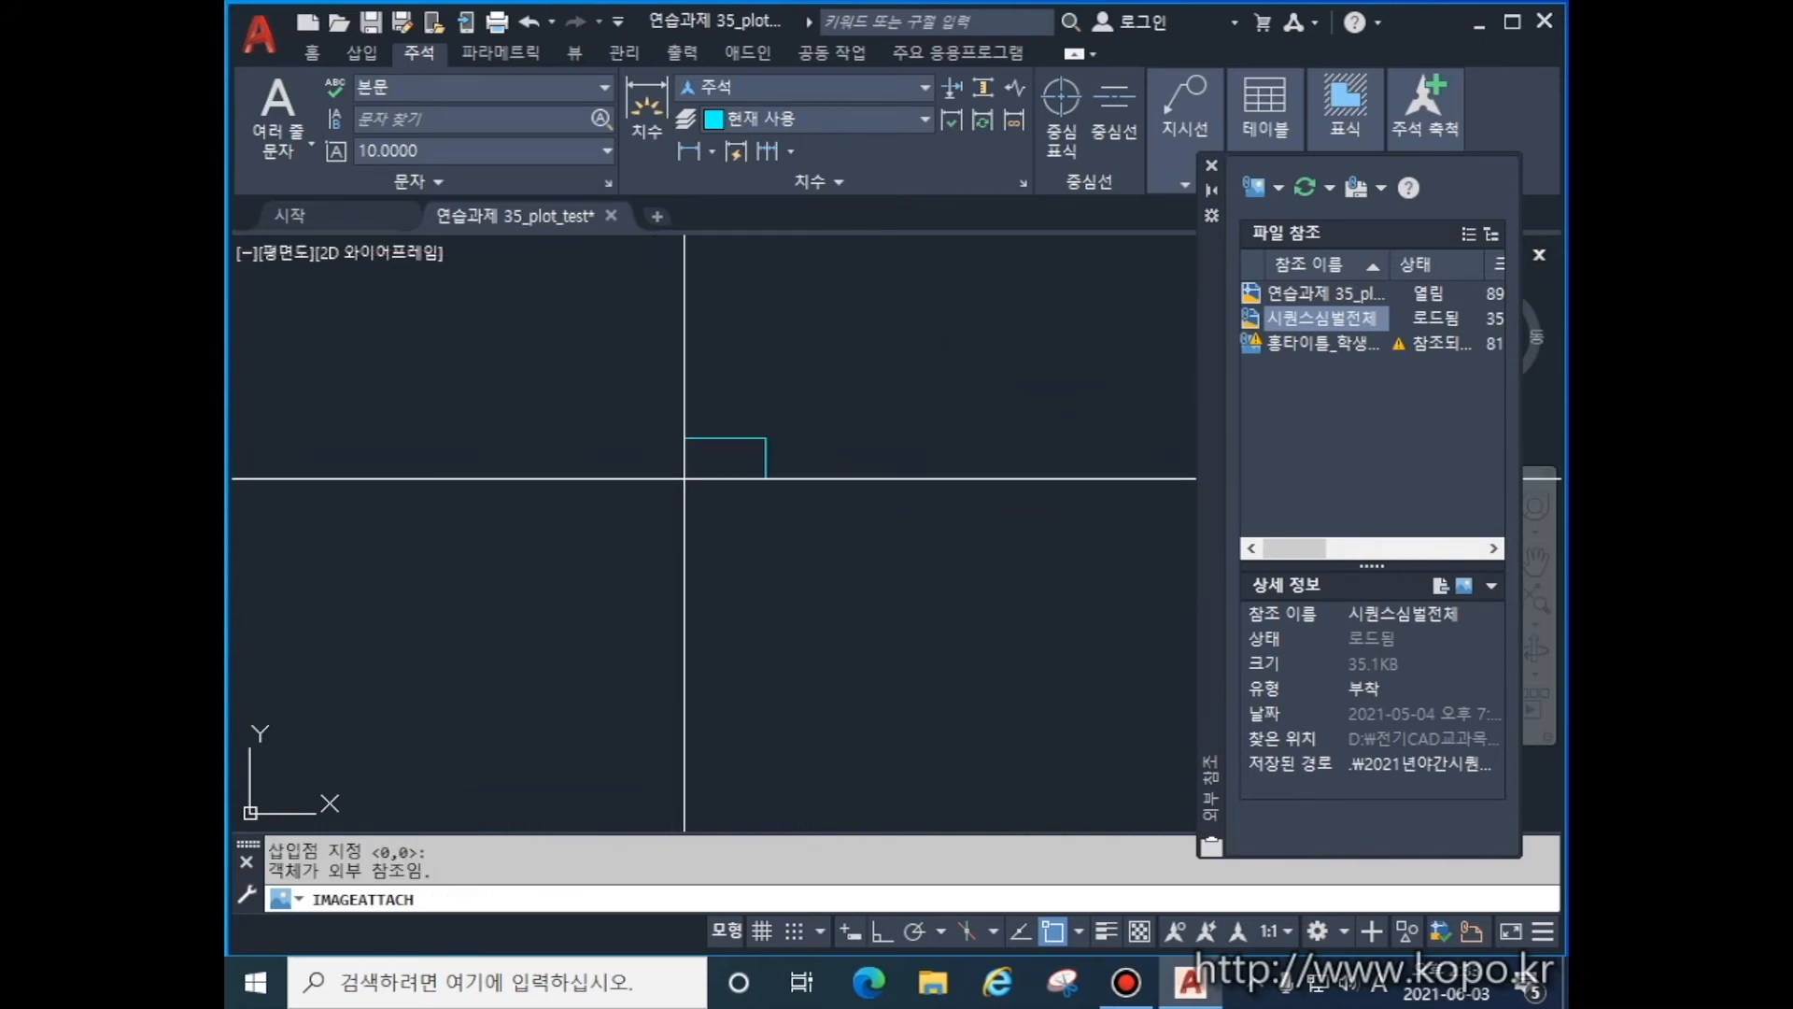
scroll(662, 441, "down", 3)
key("Escape")
- Enlarge the attached image several times over by stretching its lower-right corner grip
left_click(922, 414)
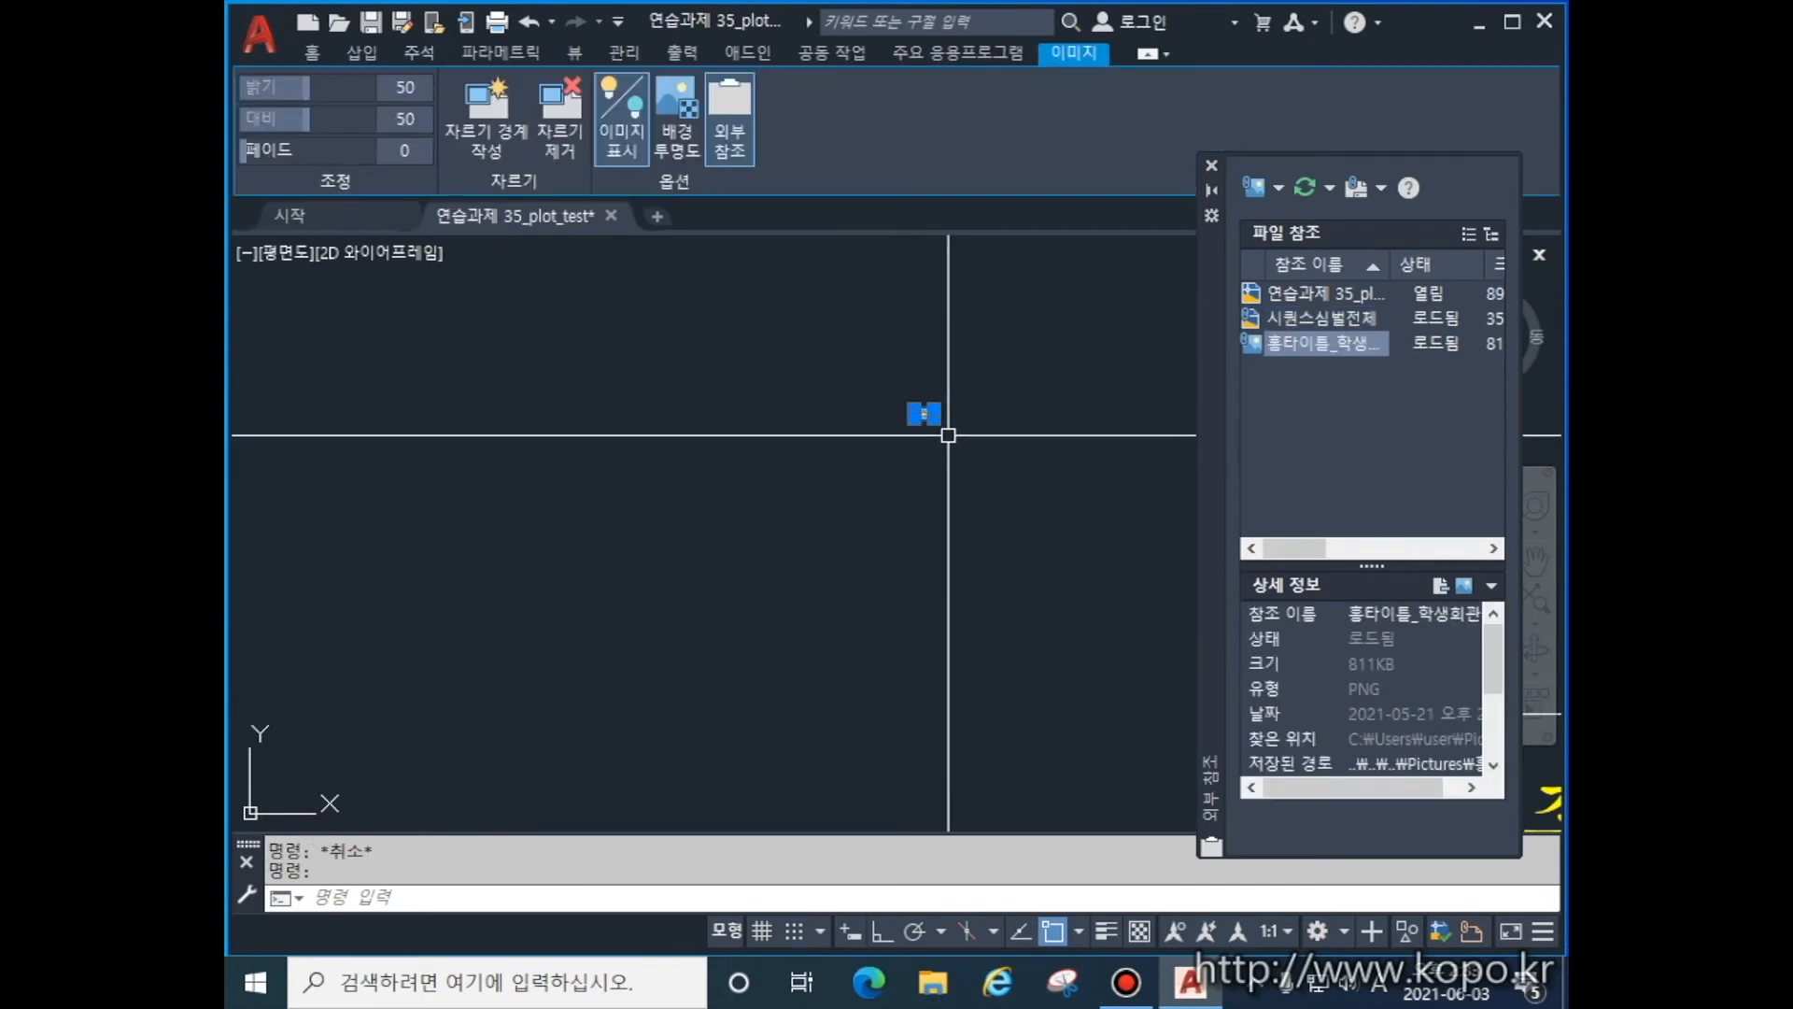
left_click(931, 414)
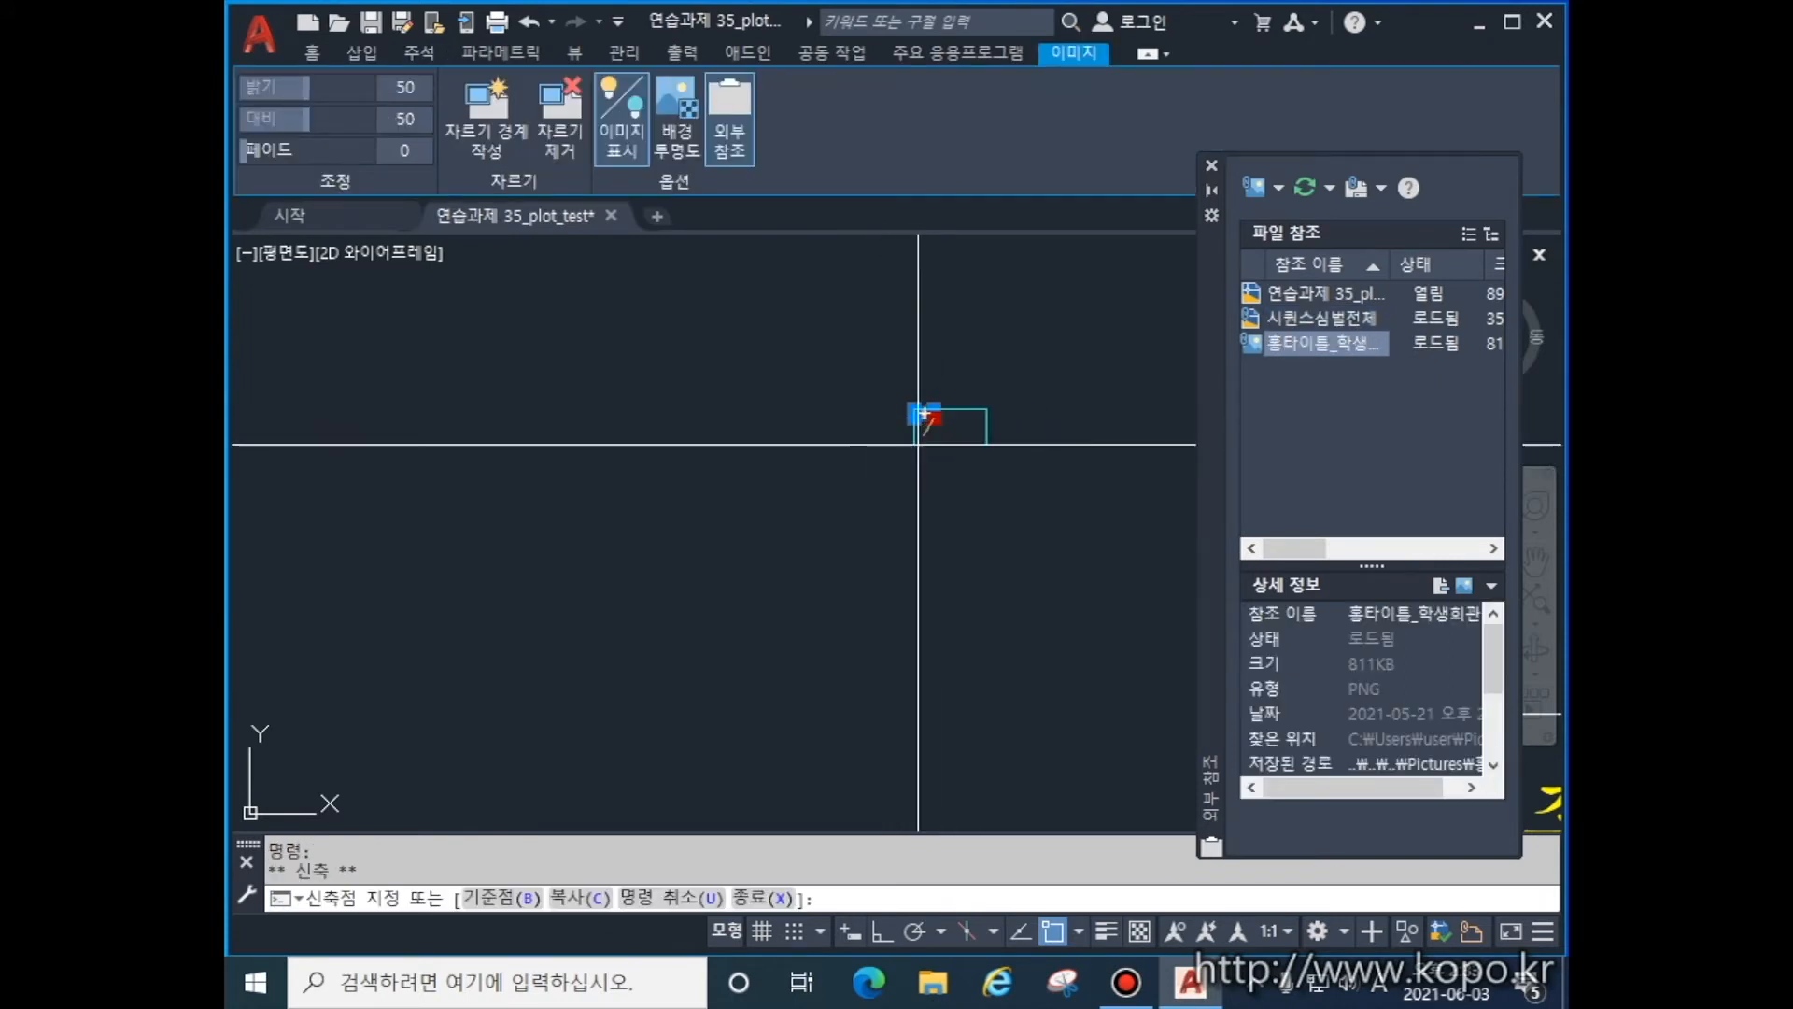
left_click(1018, 486)
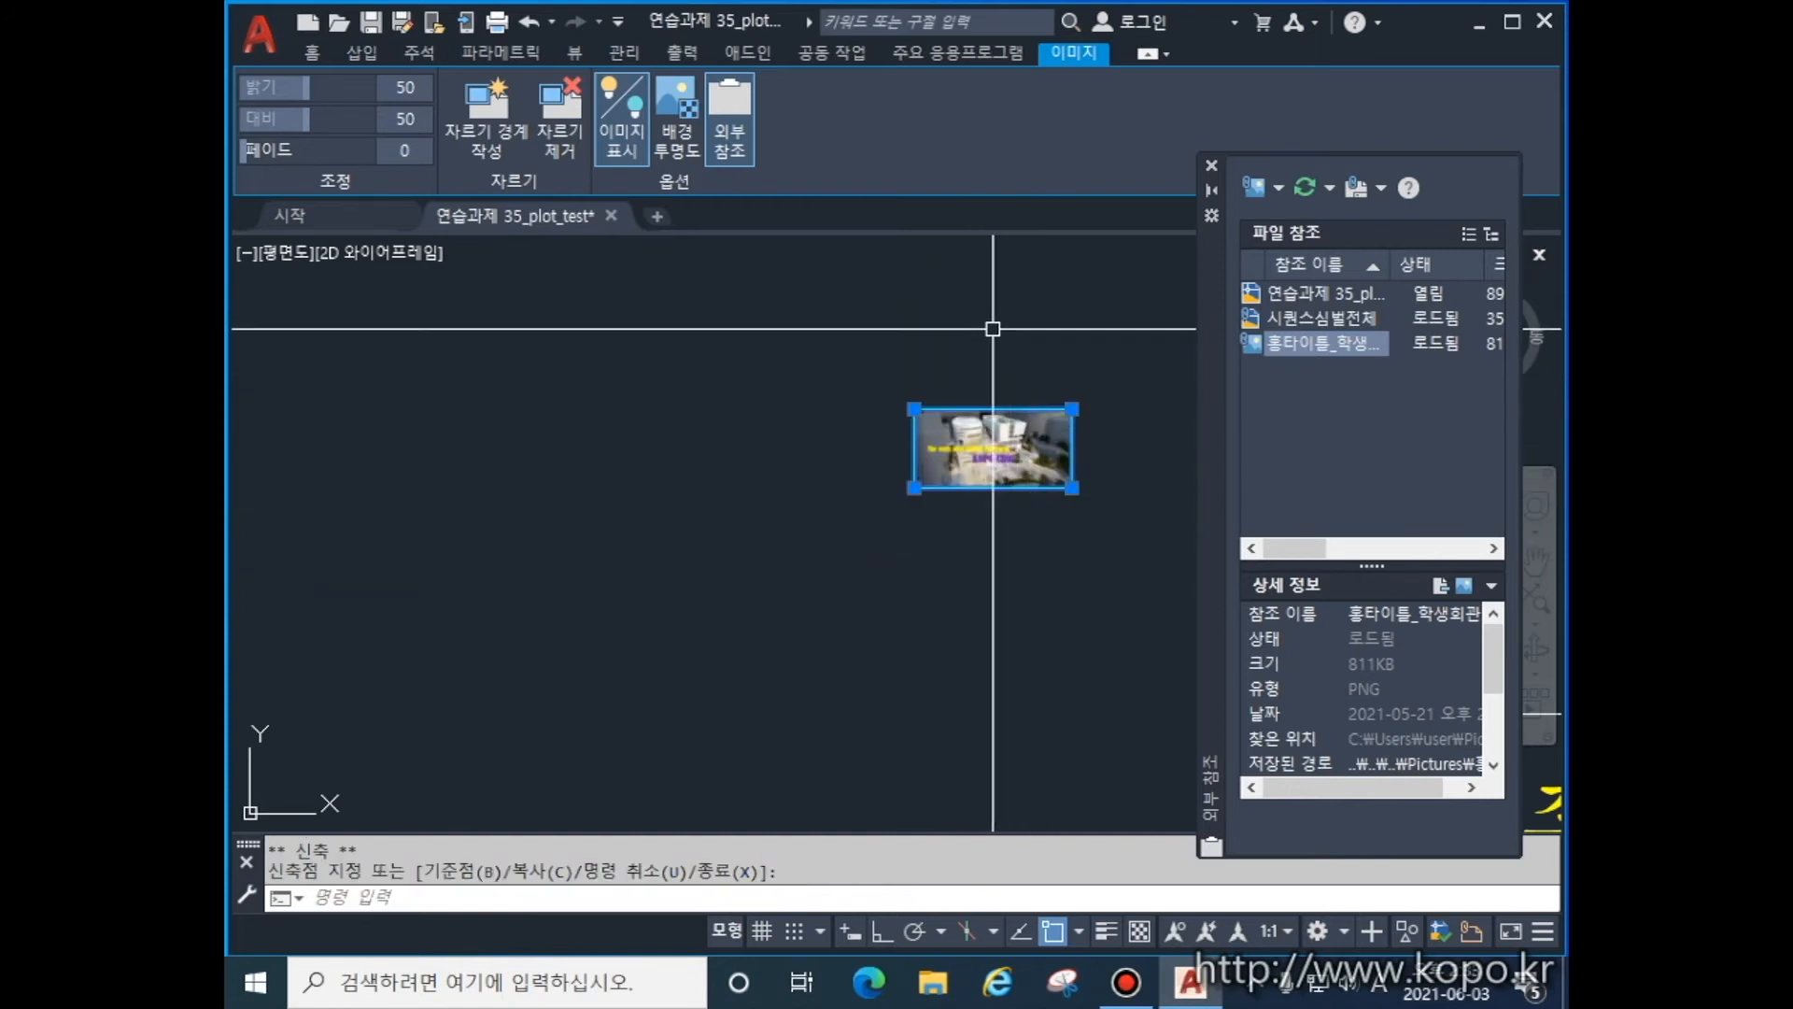
key("Escape")
key("Escape")
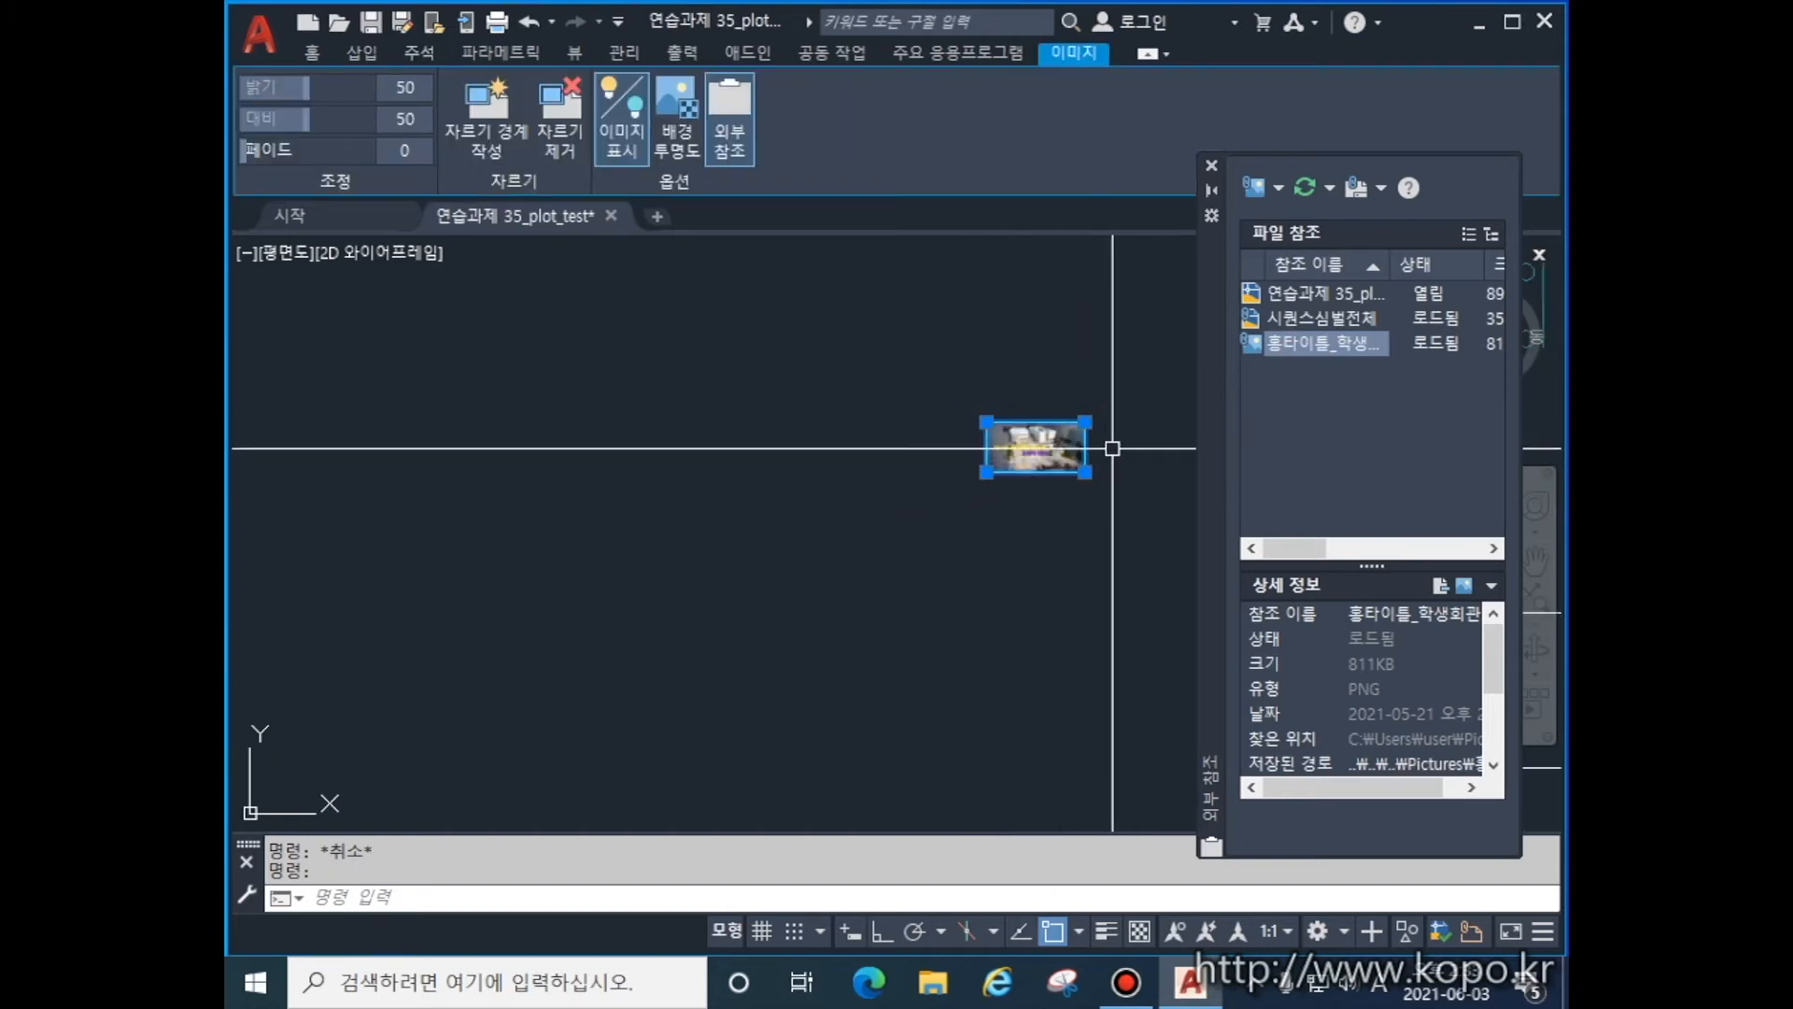
- Move the symbol reference out of the title block into the blank area above and left of the image
mouse_move(1115, 407)
middle_mouse_down()
mouse_move(1095, 565)
mouse_move(928, 498)
middle_mouse_up()
scroll(928, 498, "down", 4)
middle_click_drag(951, 421, 789, 439)
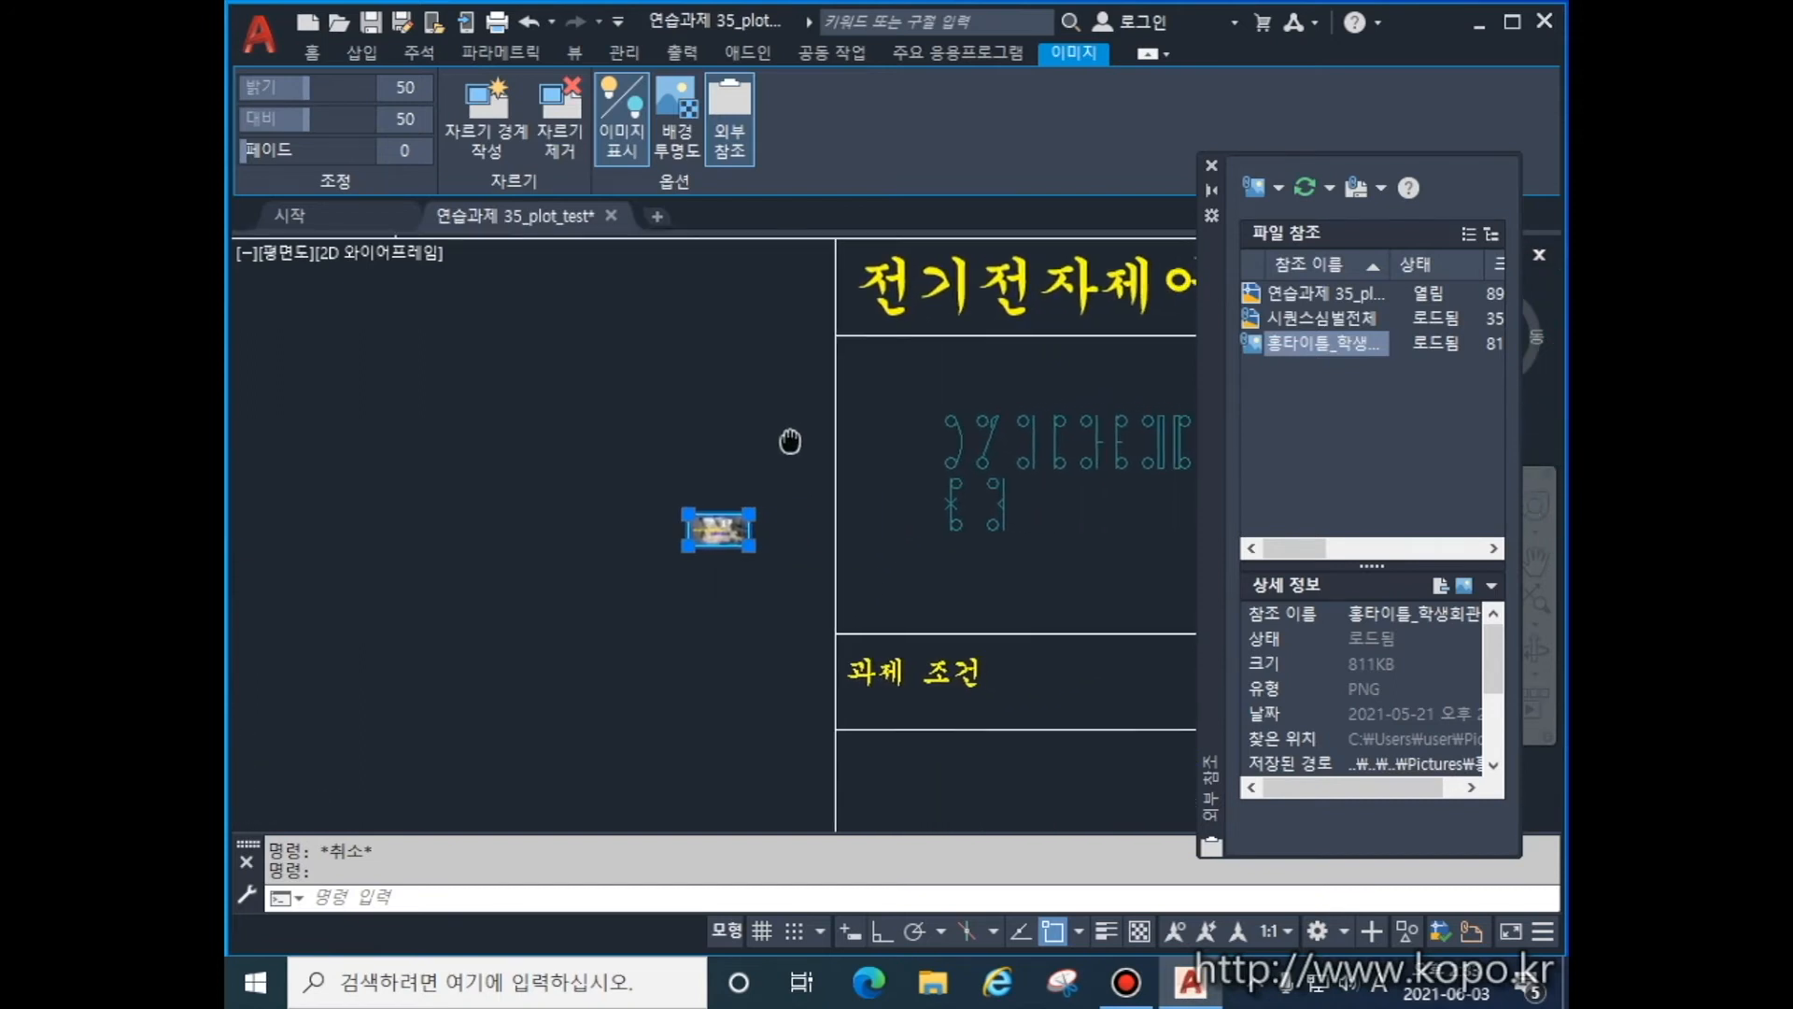
left_click(964, 452)
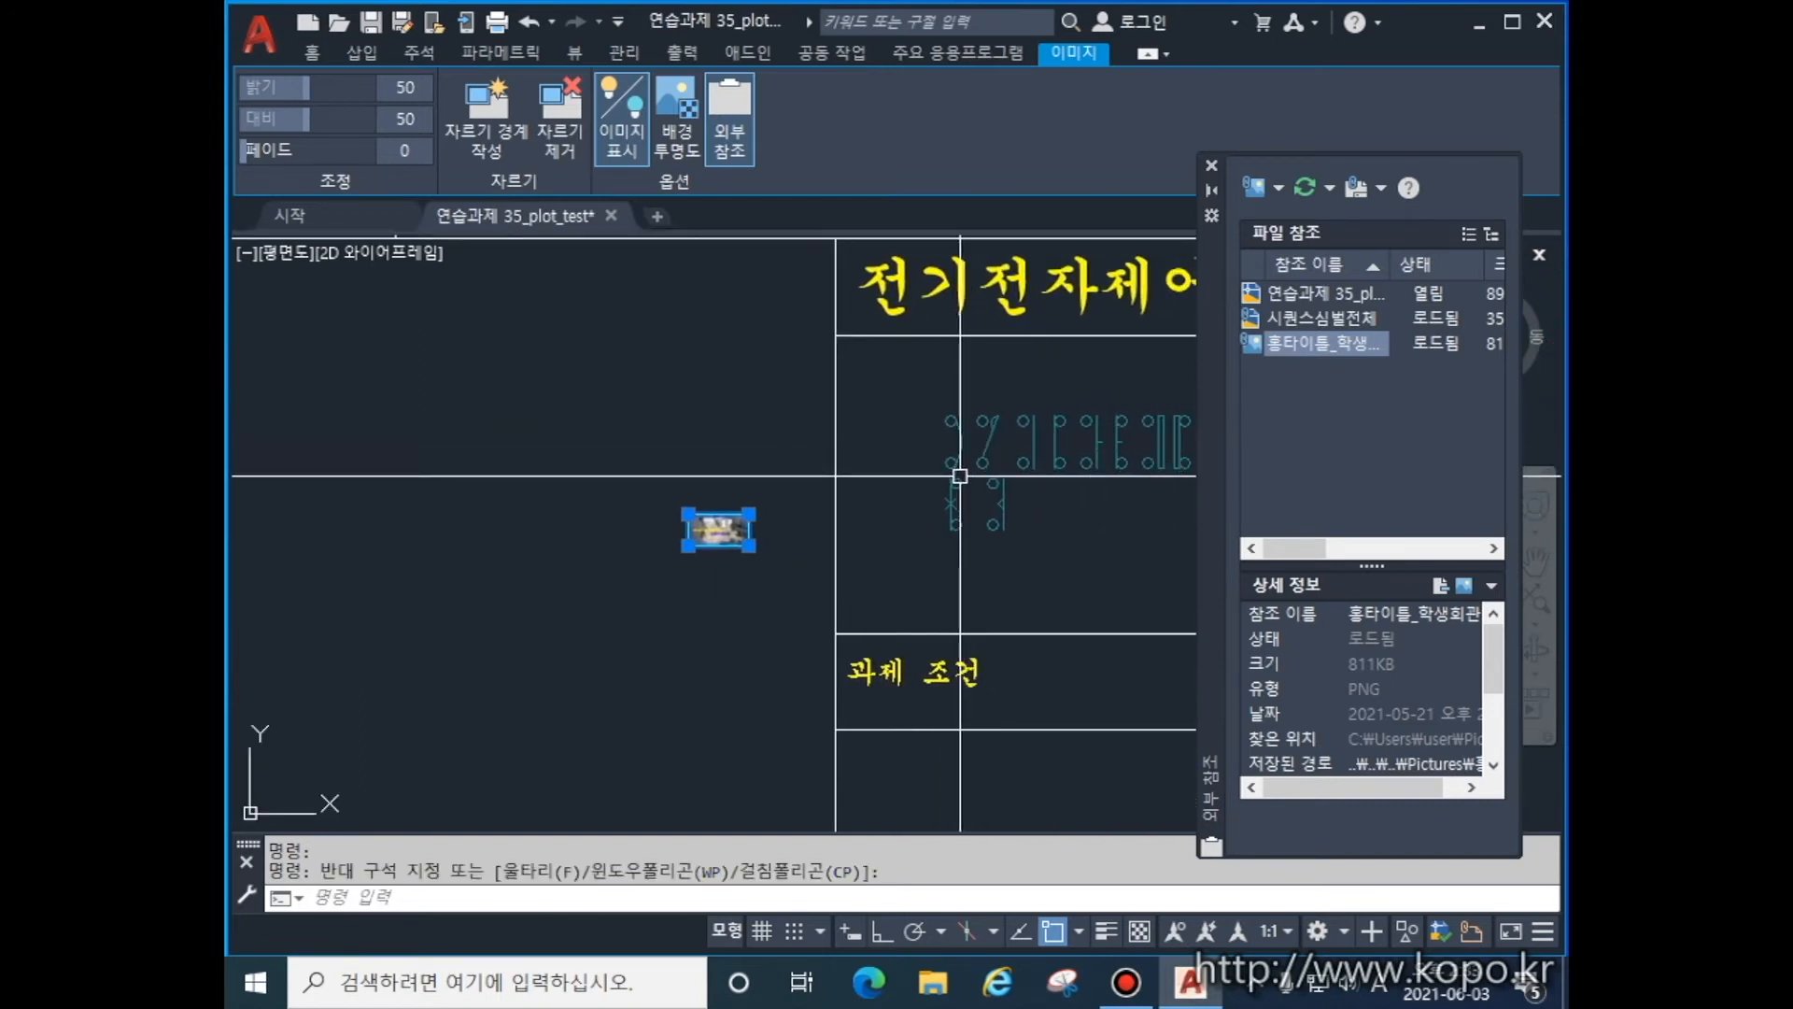
left_click(958, 472)
left_click(951, 555)
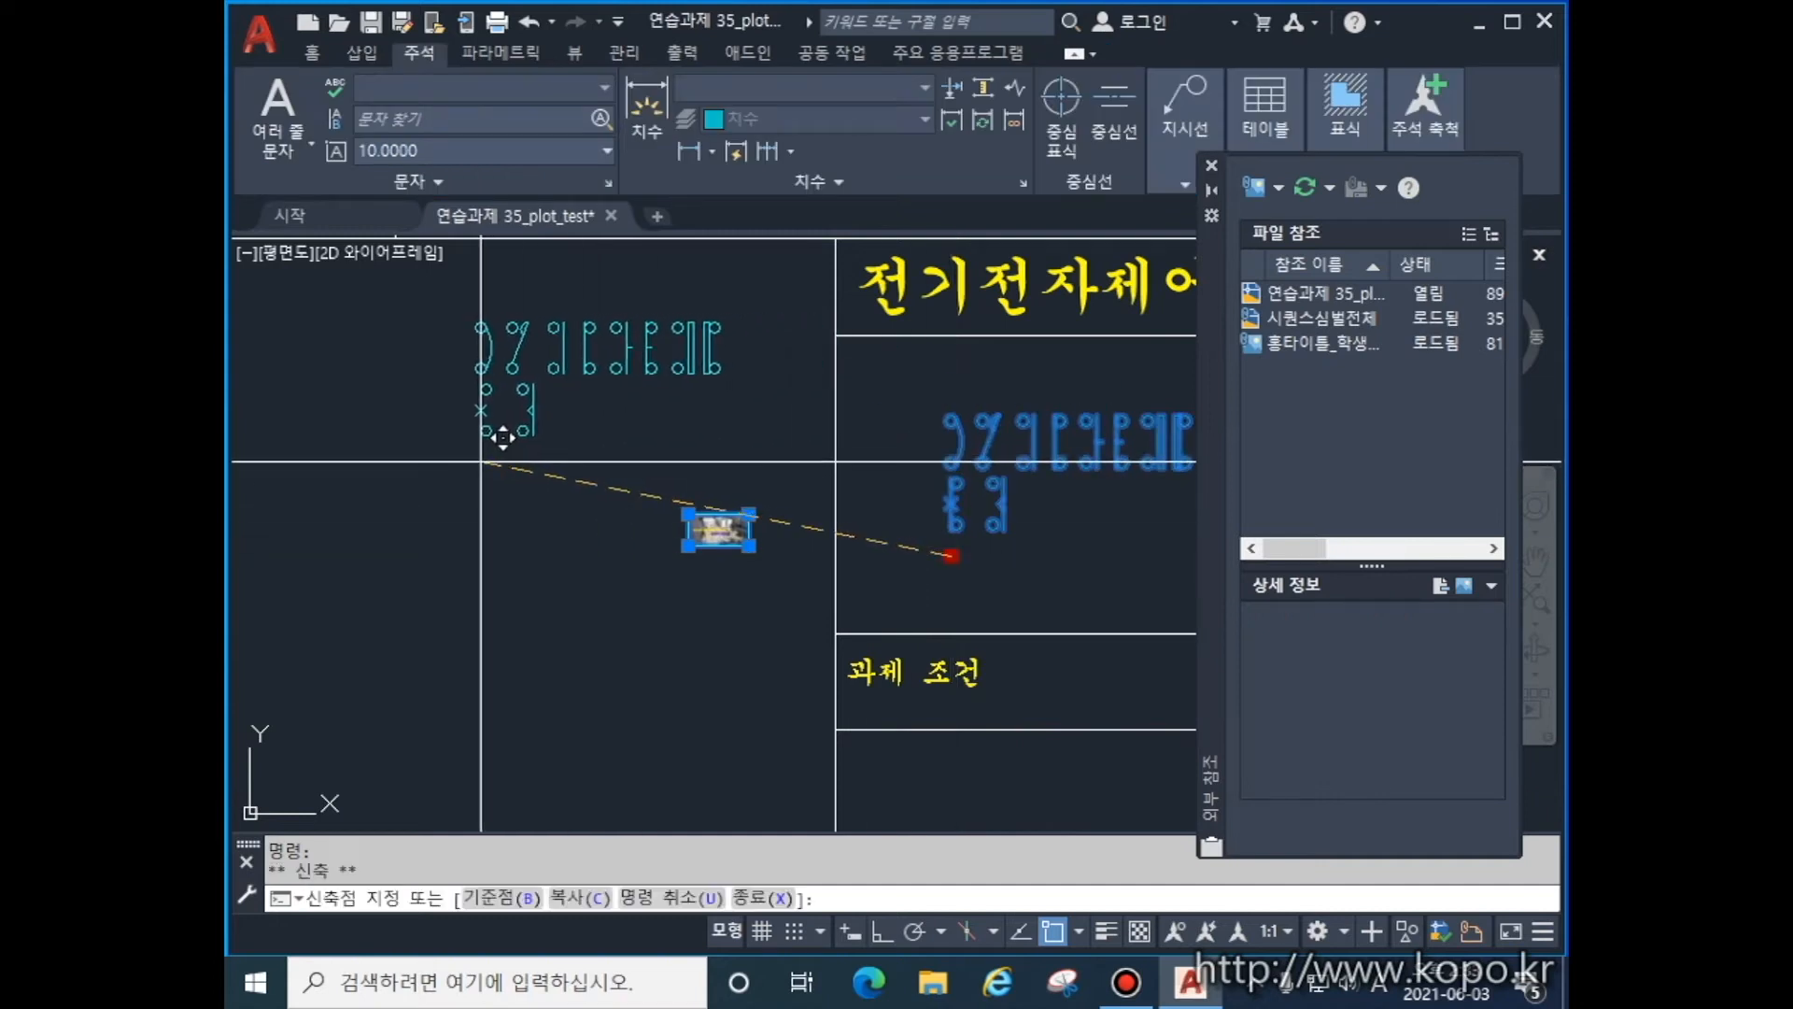
left_click(480, 462)
middle_click_drag(965, 541, 750, 553)
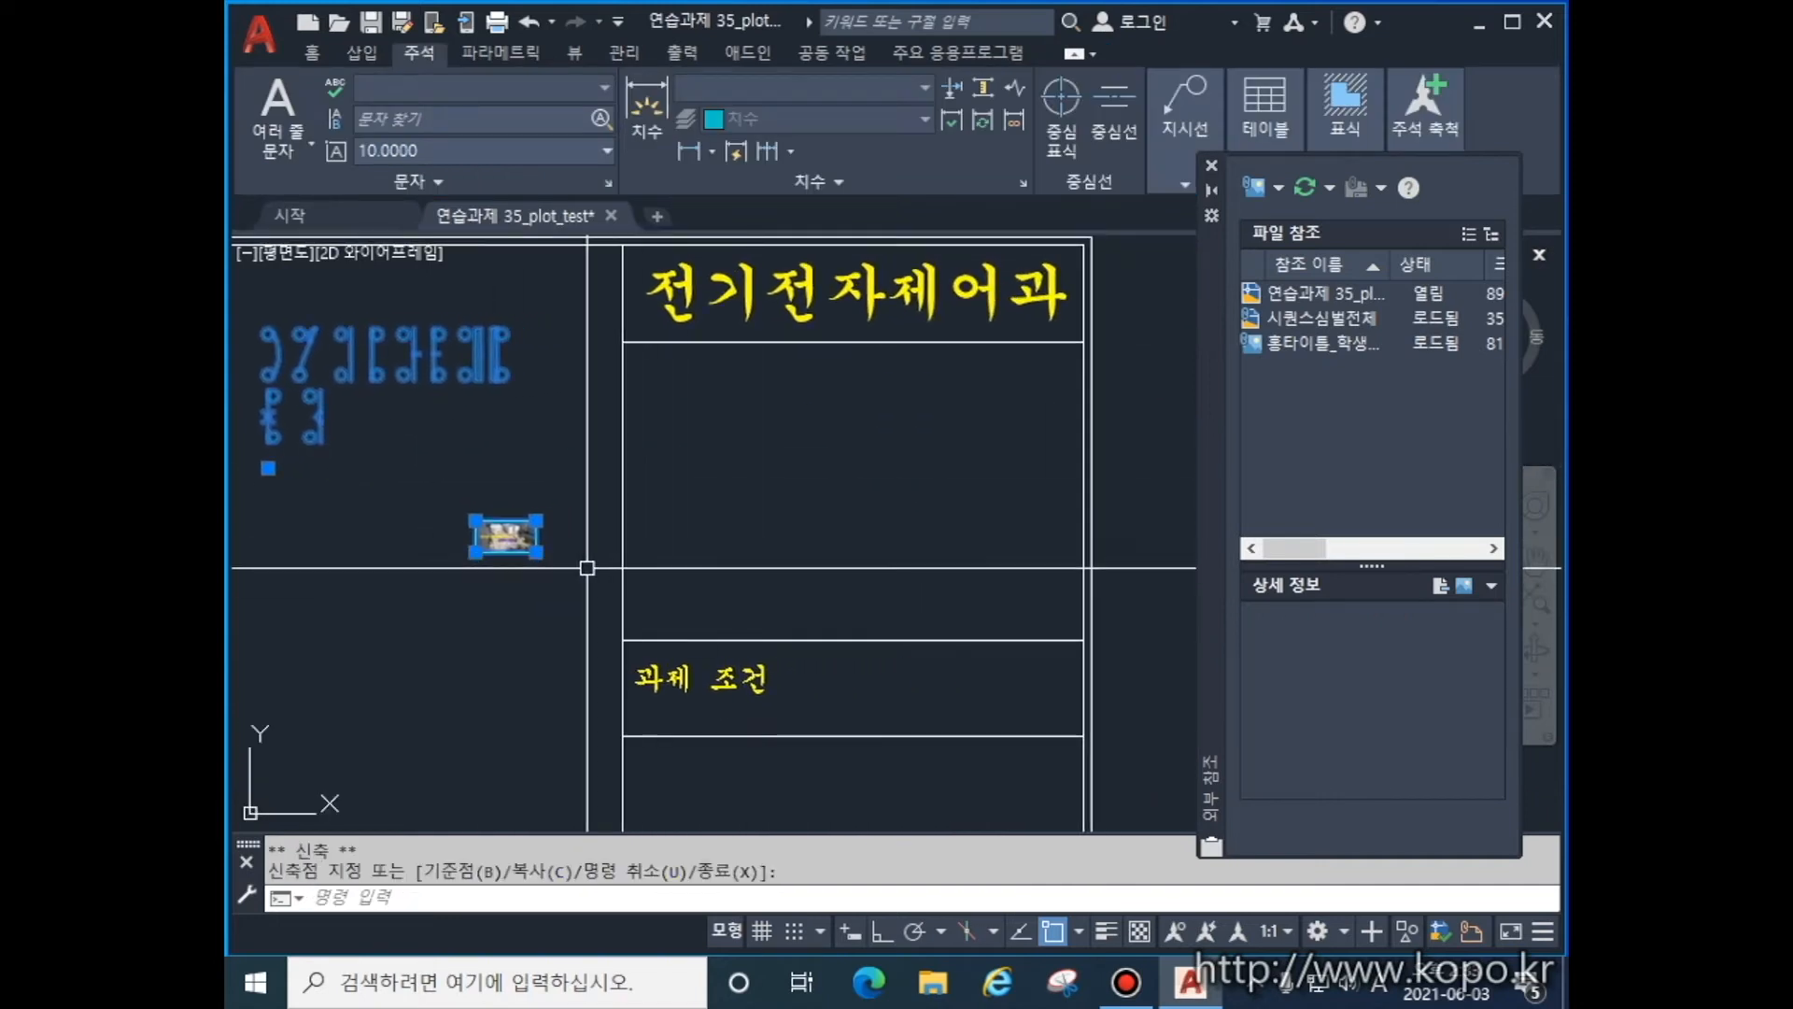
- Move the image into the empty title block cell below the heading and enlarge it by its lower-right corner grip
left_click(517, 613)
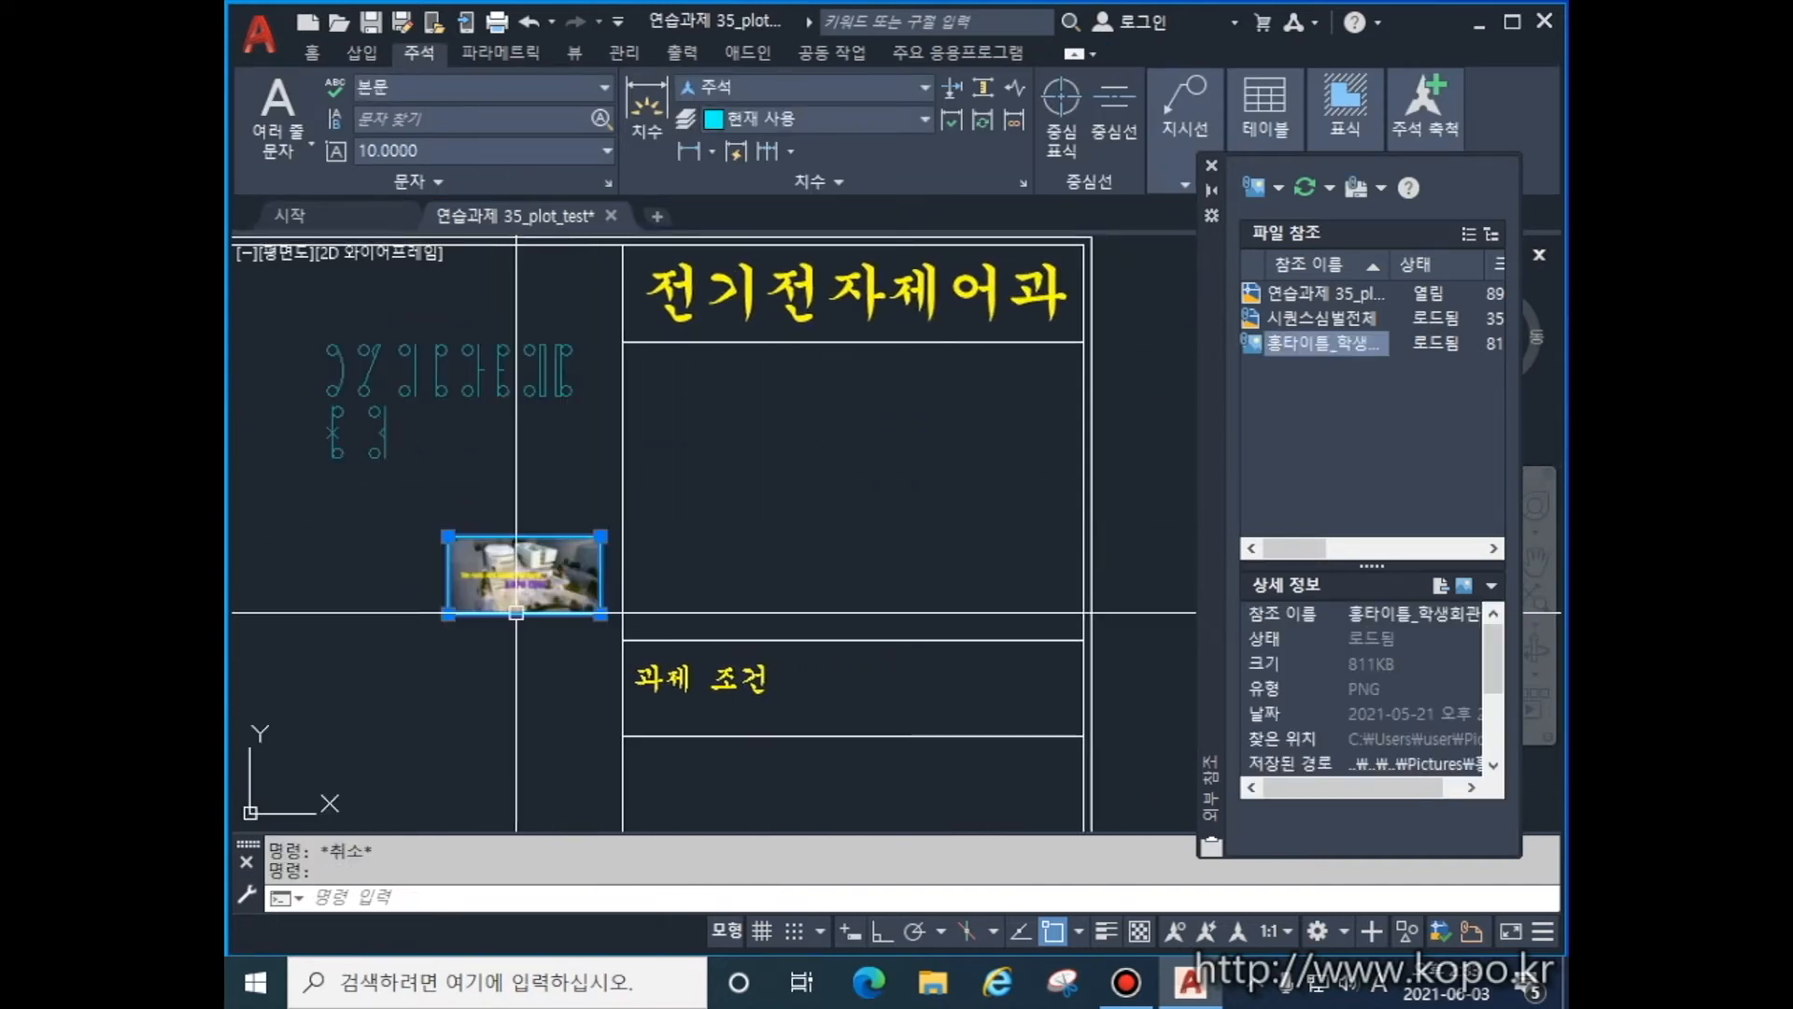
left_click_drag(517, 613, 832, 520)
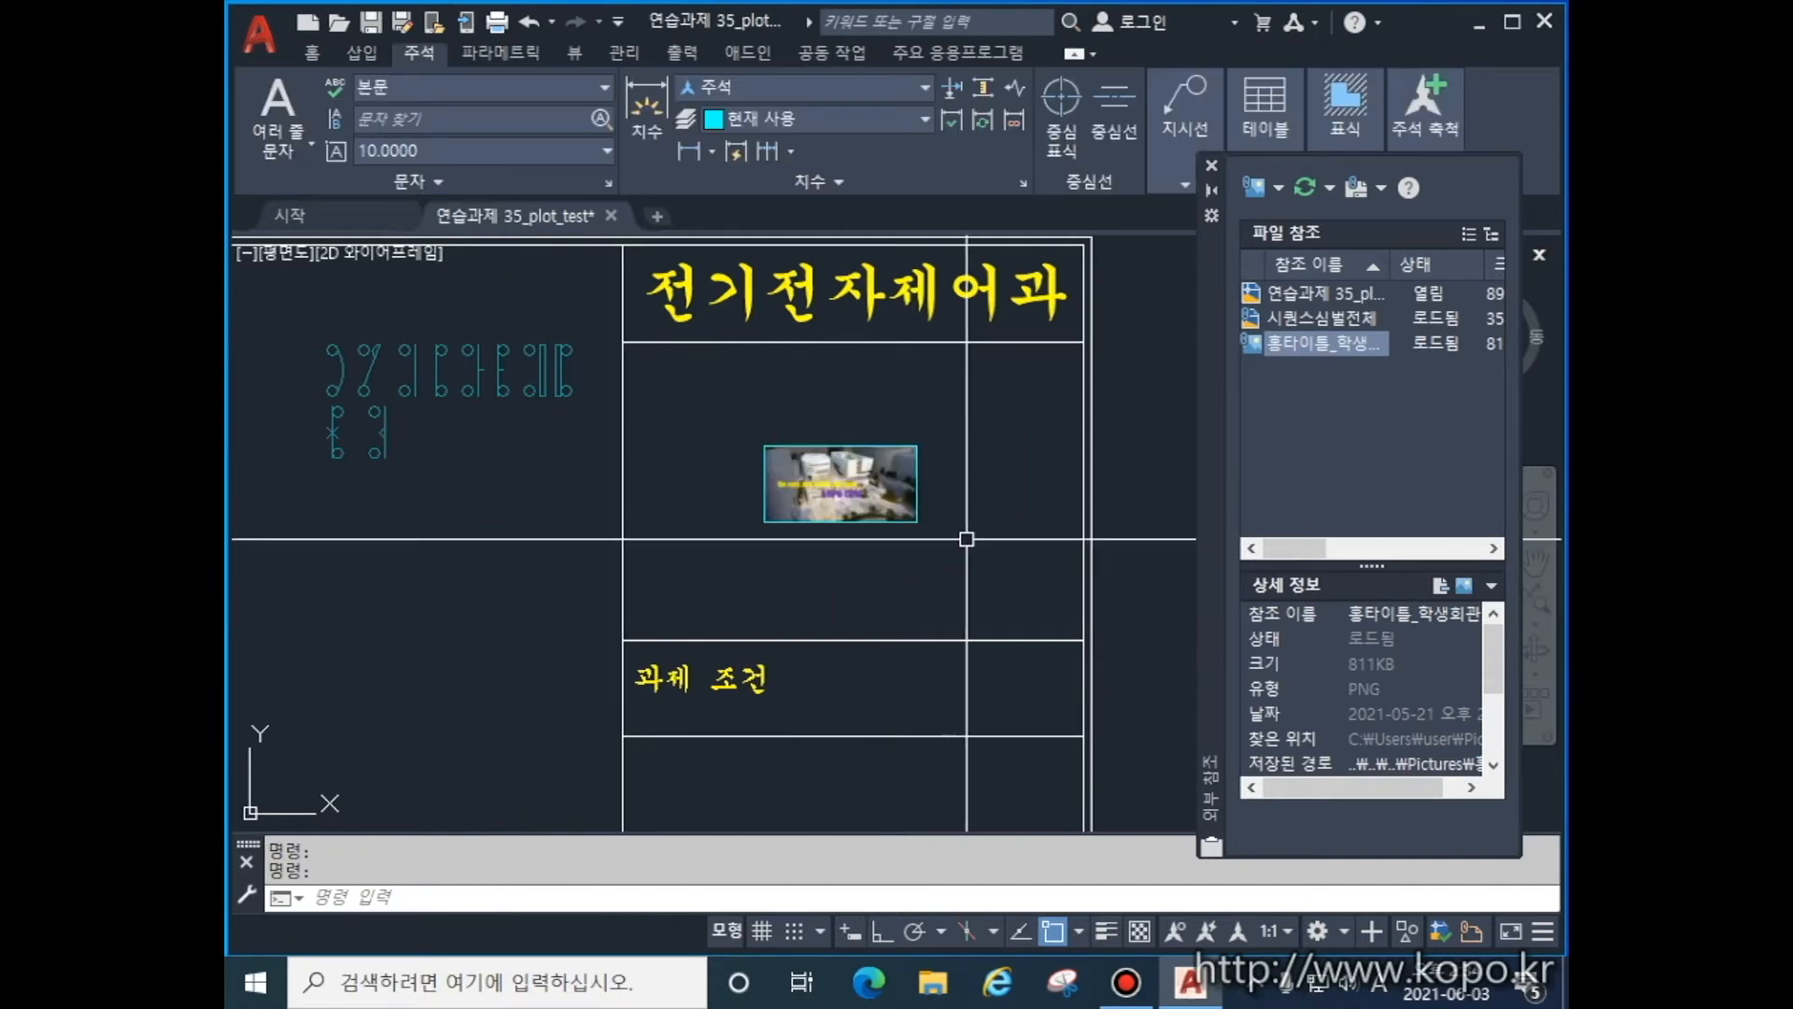
left_click(911, 519)
left_click(917, 521)
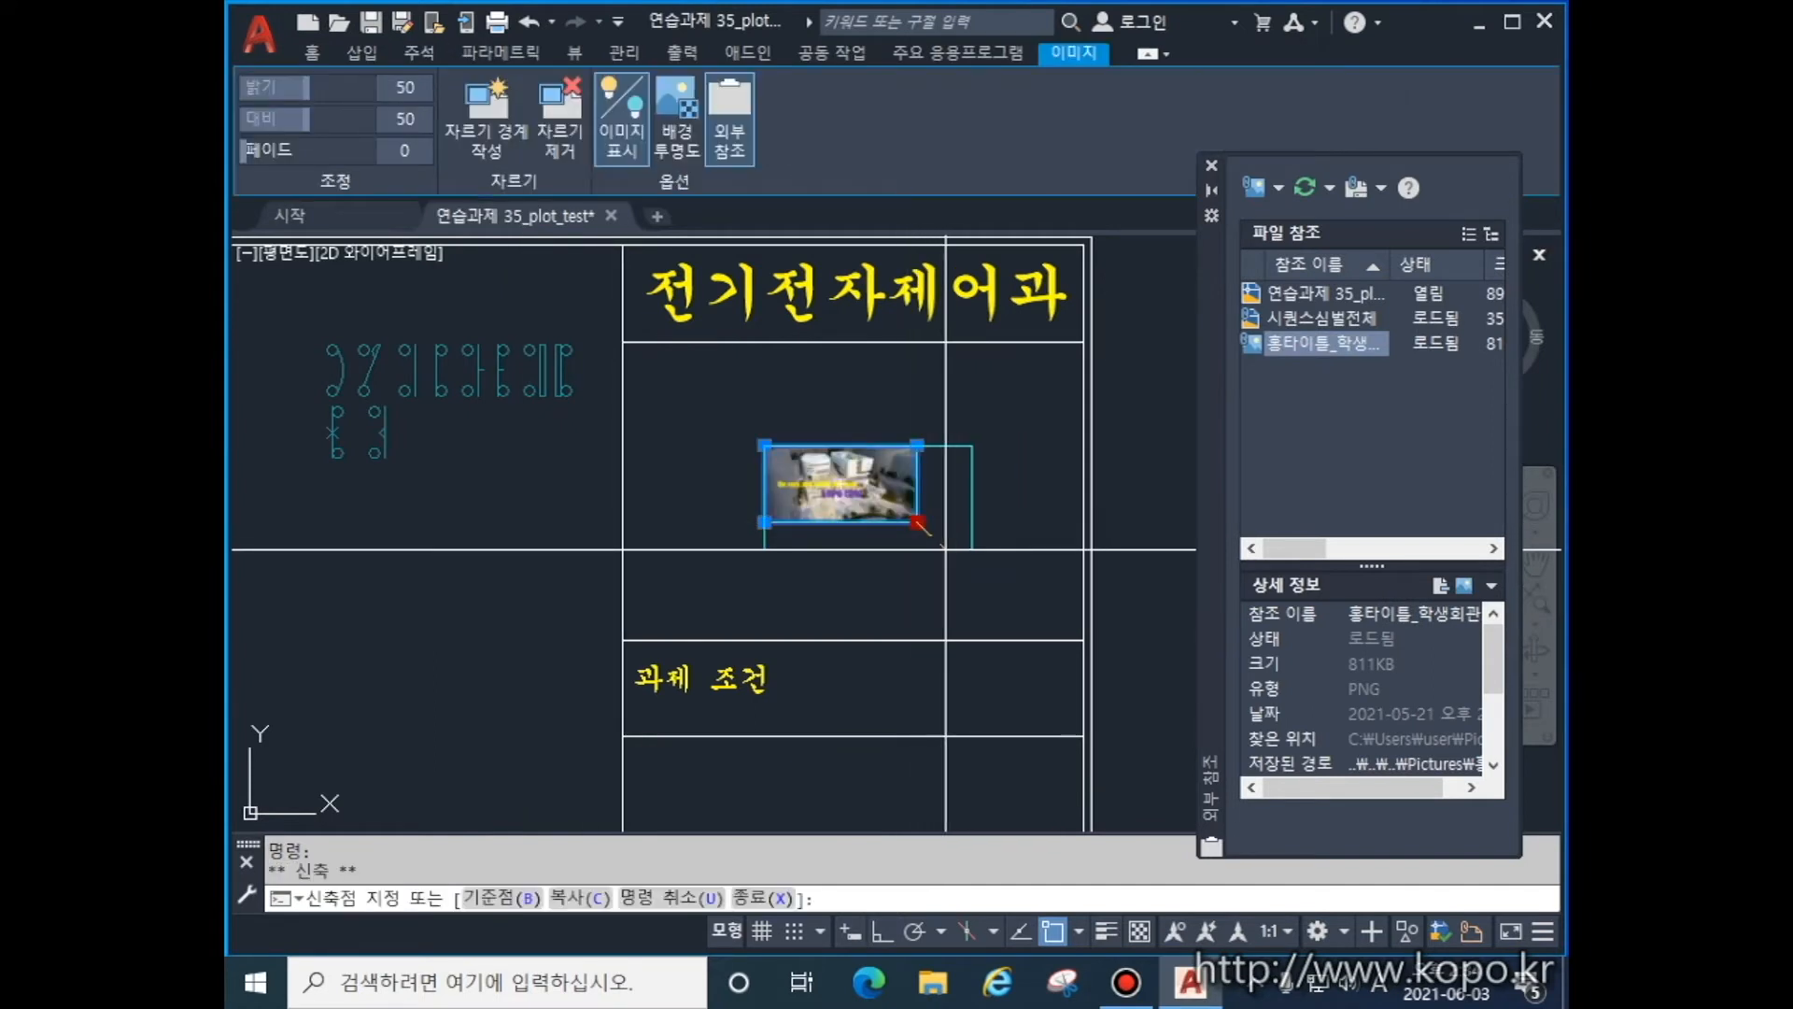
left_click(974, 570)
left_click_drag(955, 523, 939, 501)
left_click(984, 604)
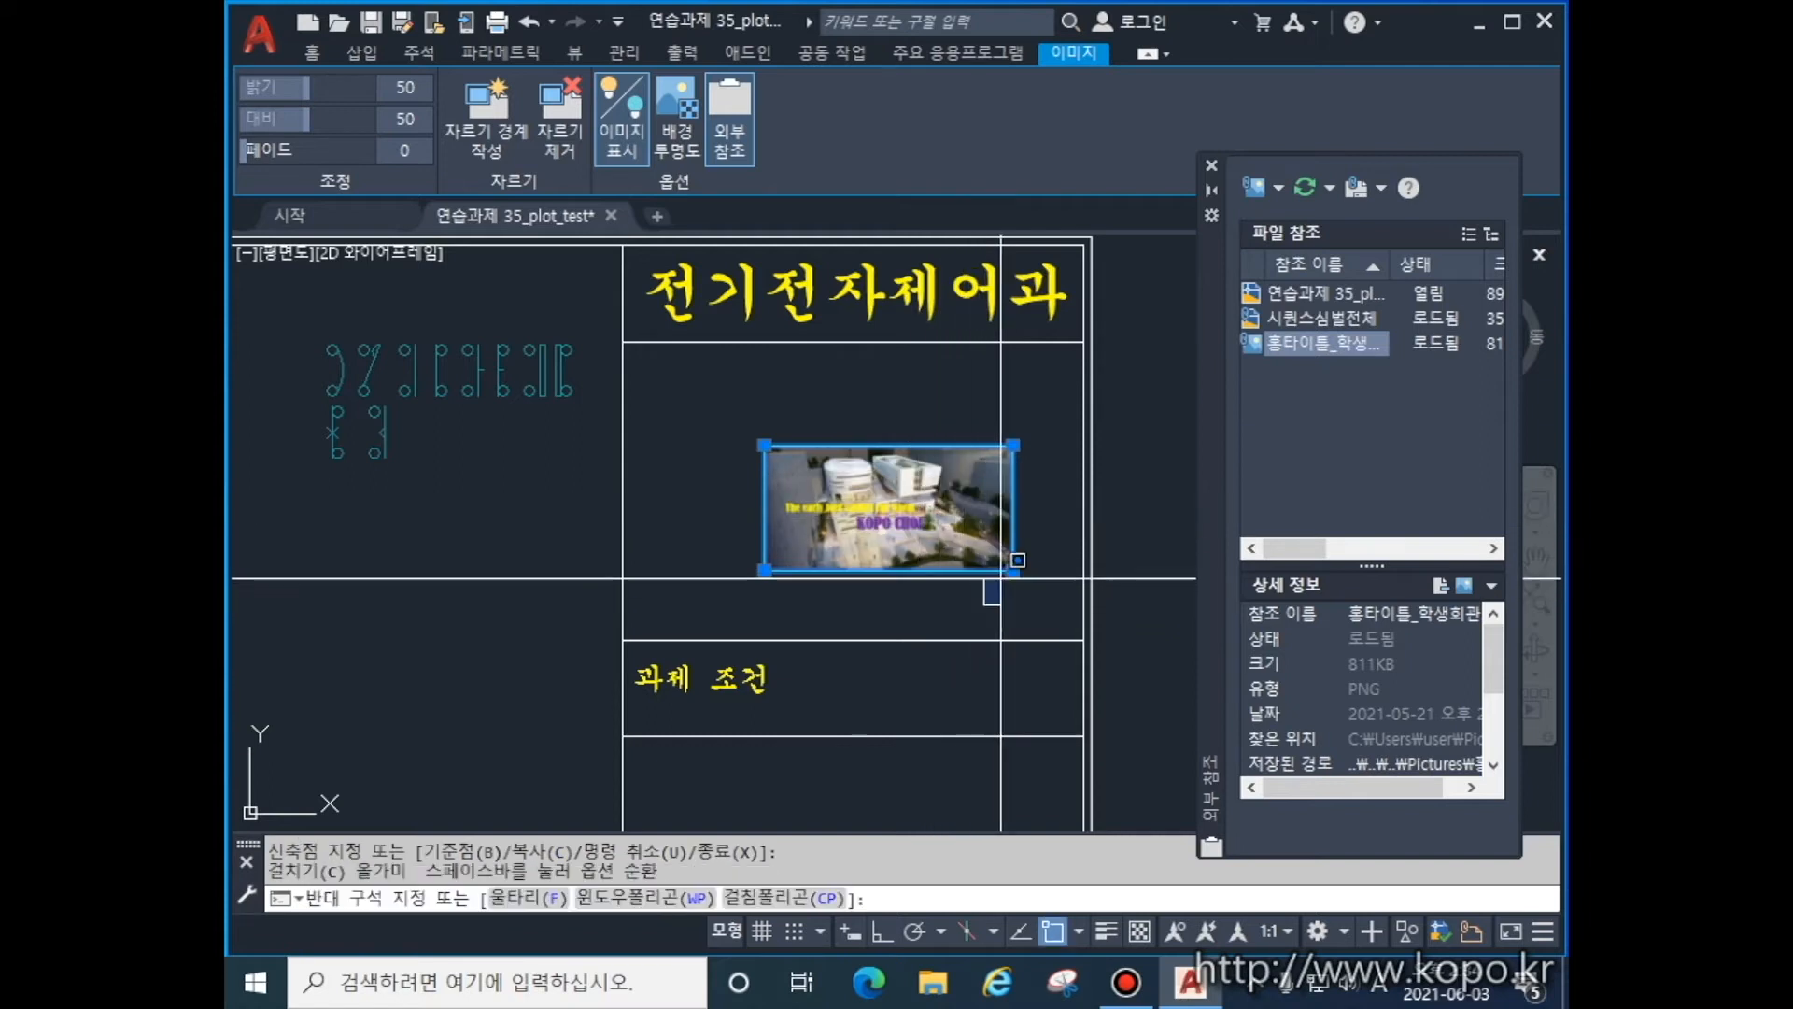
key("Escape")
key("Escape")
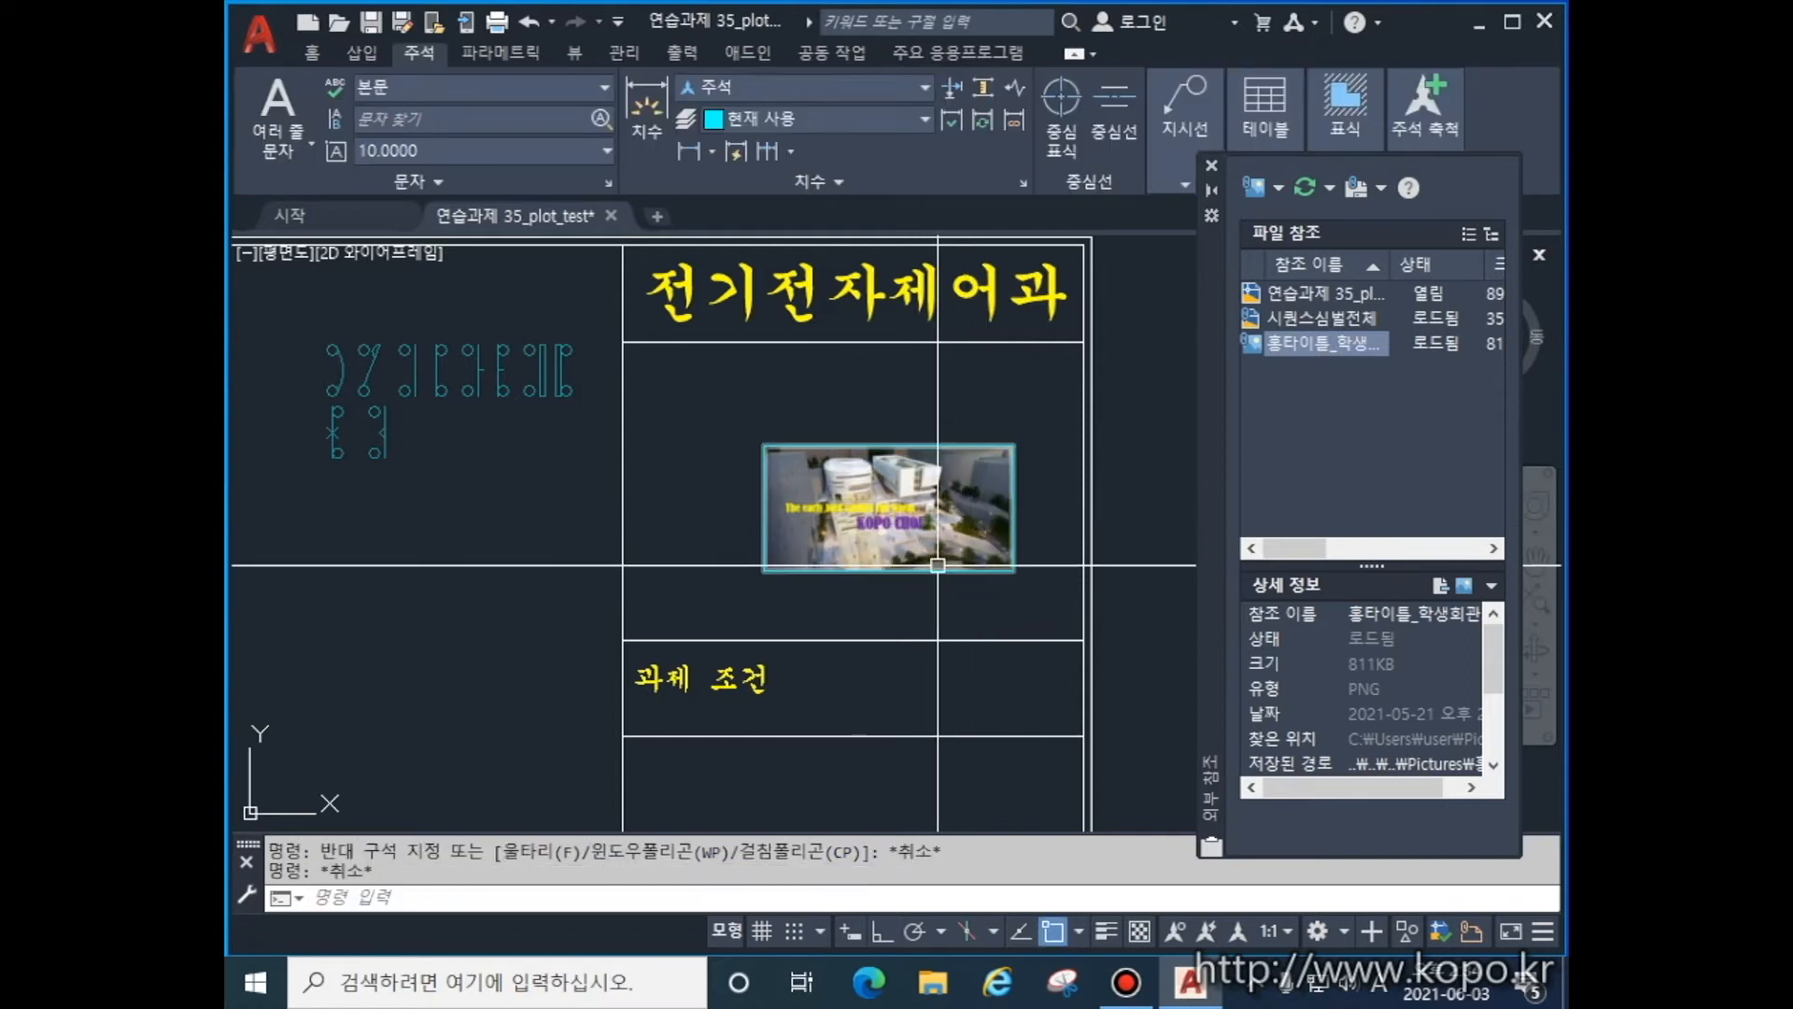
- Shift the enlarged image slightly up and to the left to centre it in the title block cell
left_click(938, 561)
left_click_drag(938, 570, 895, 555)
key("Escape")
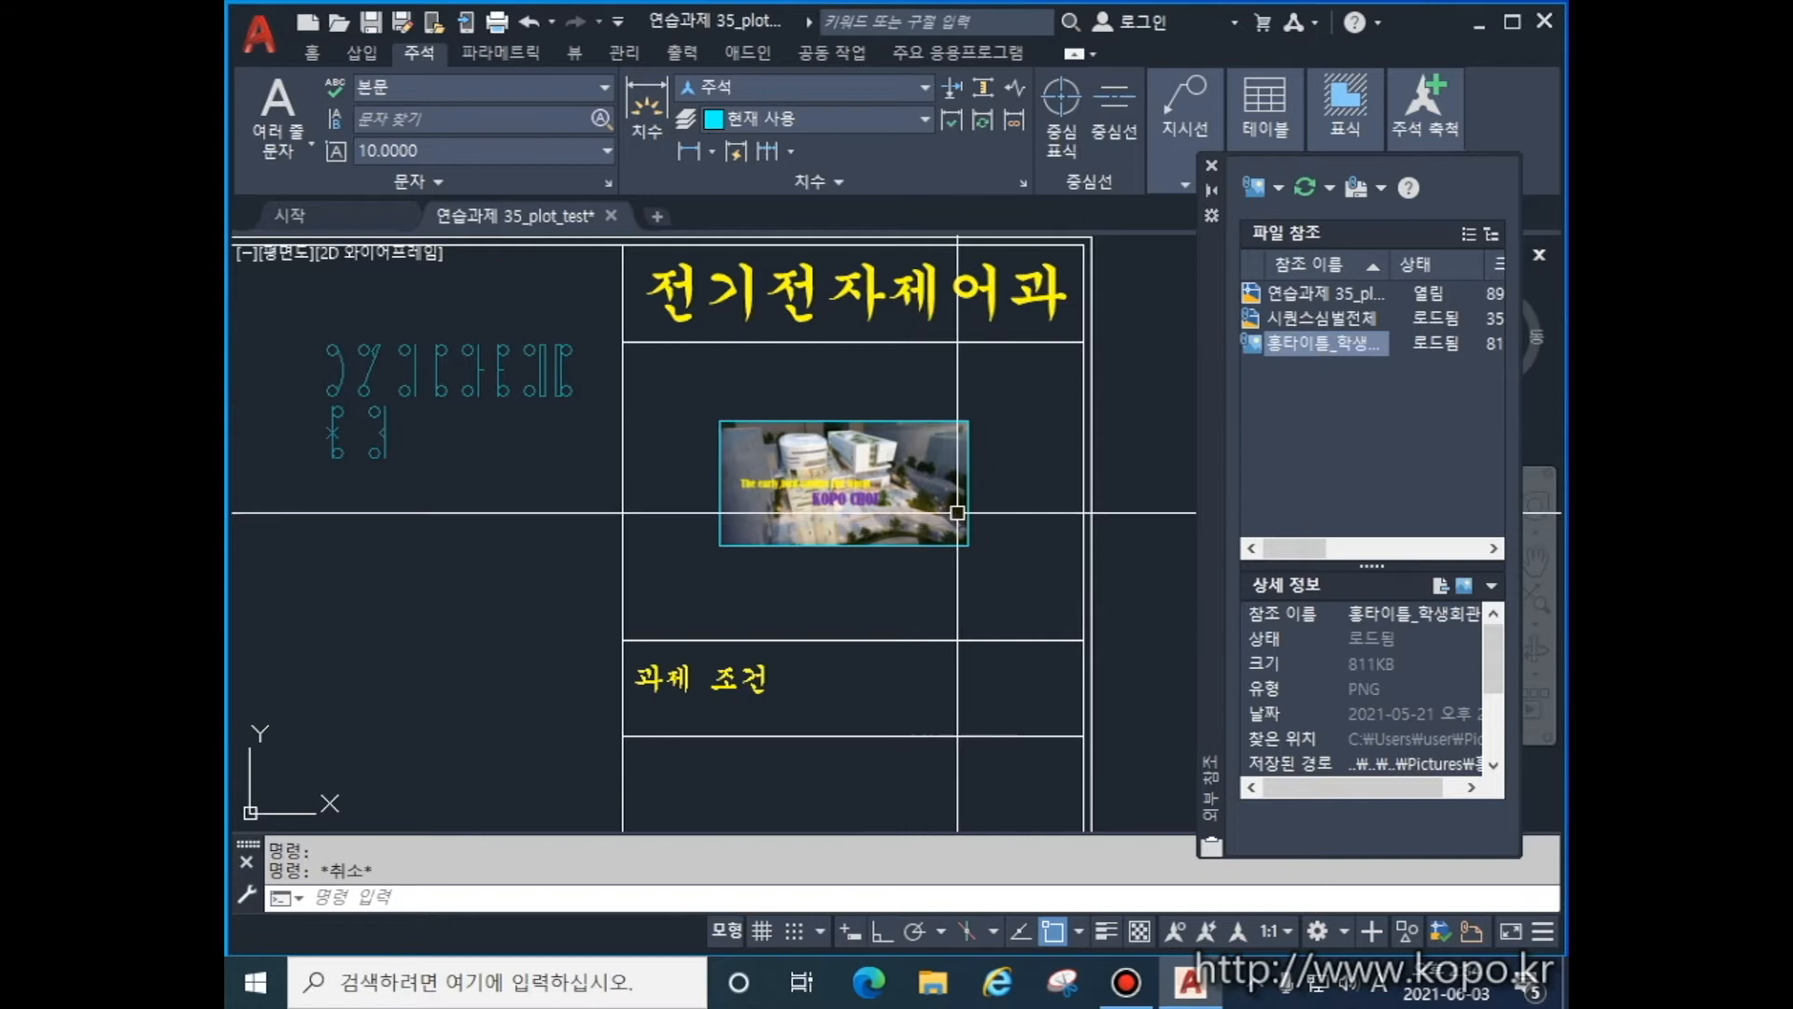
scroll(1001, 523, "down", 5)
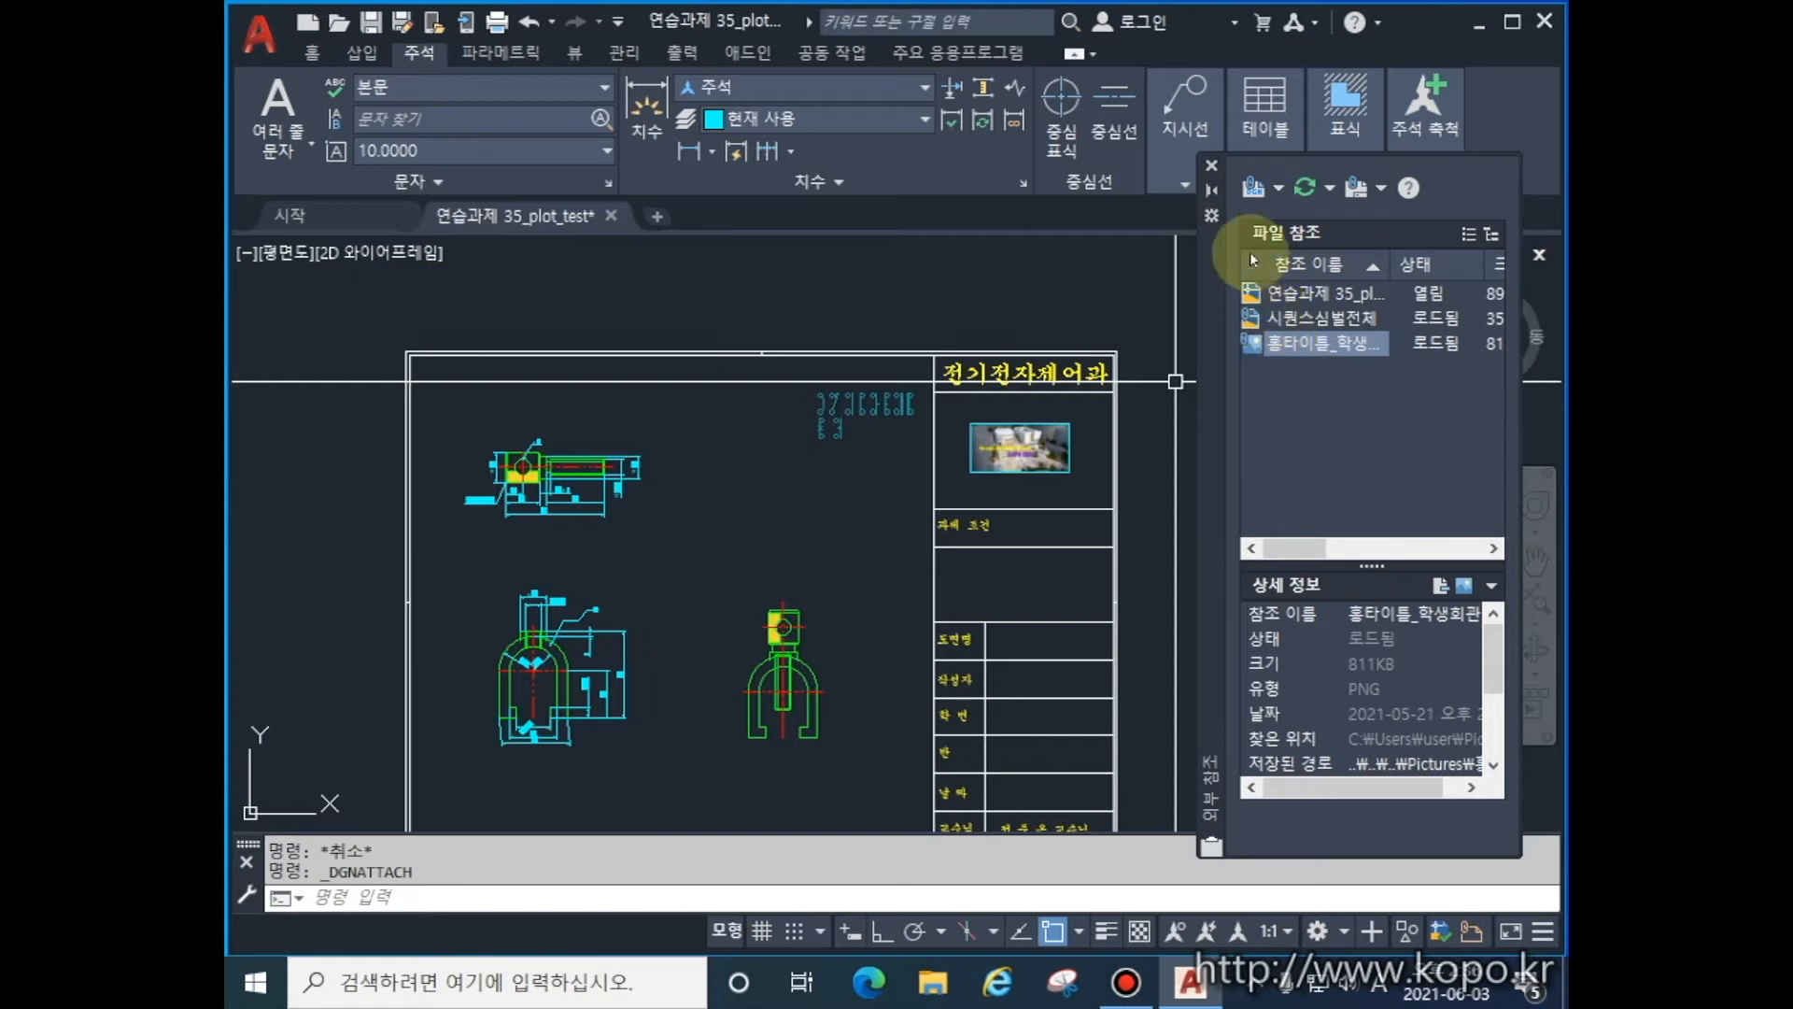
left_click(1279, 189)
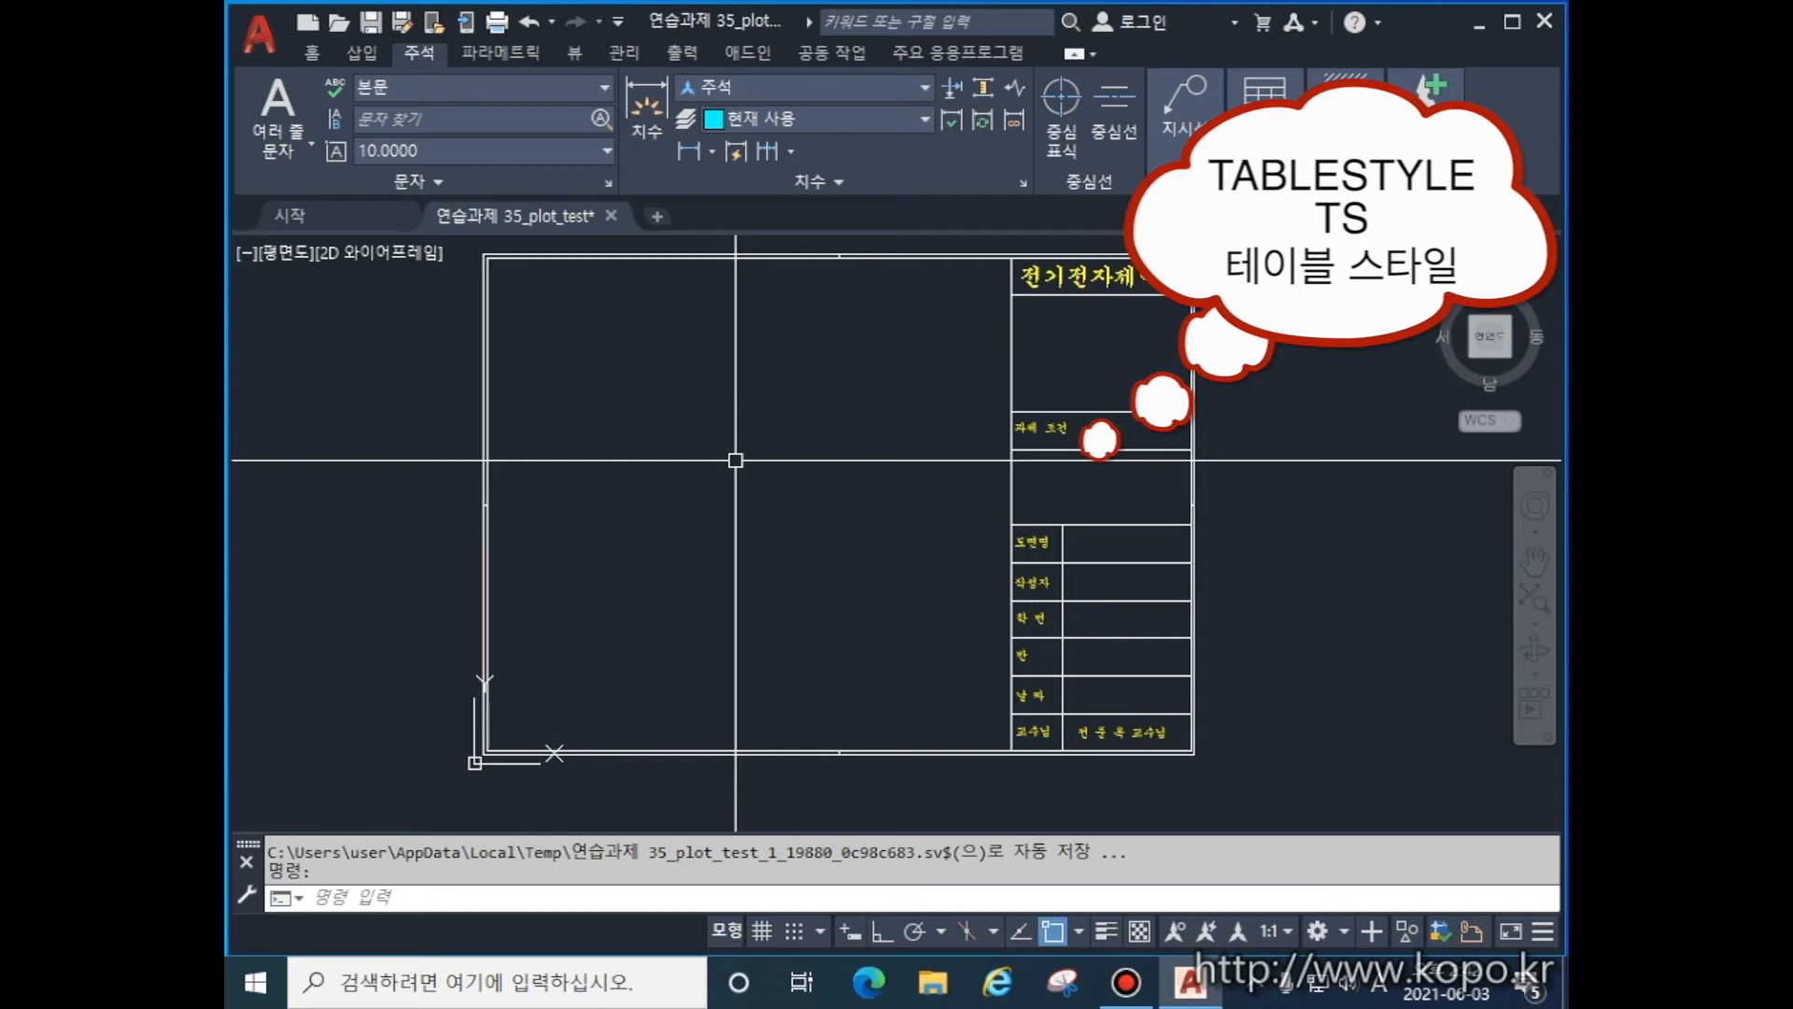
type("s")
key("Return")
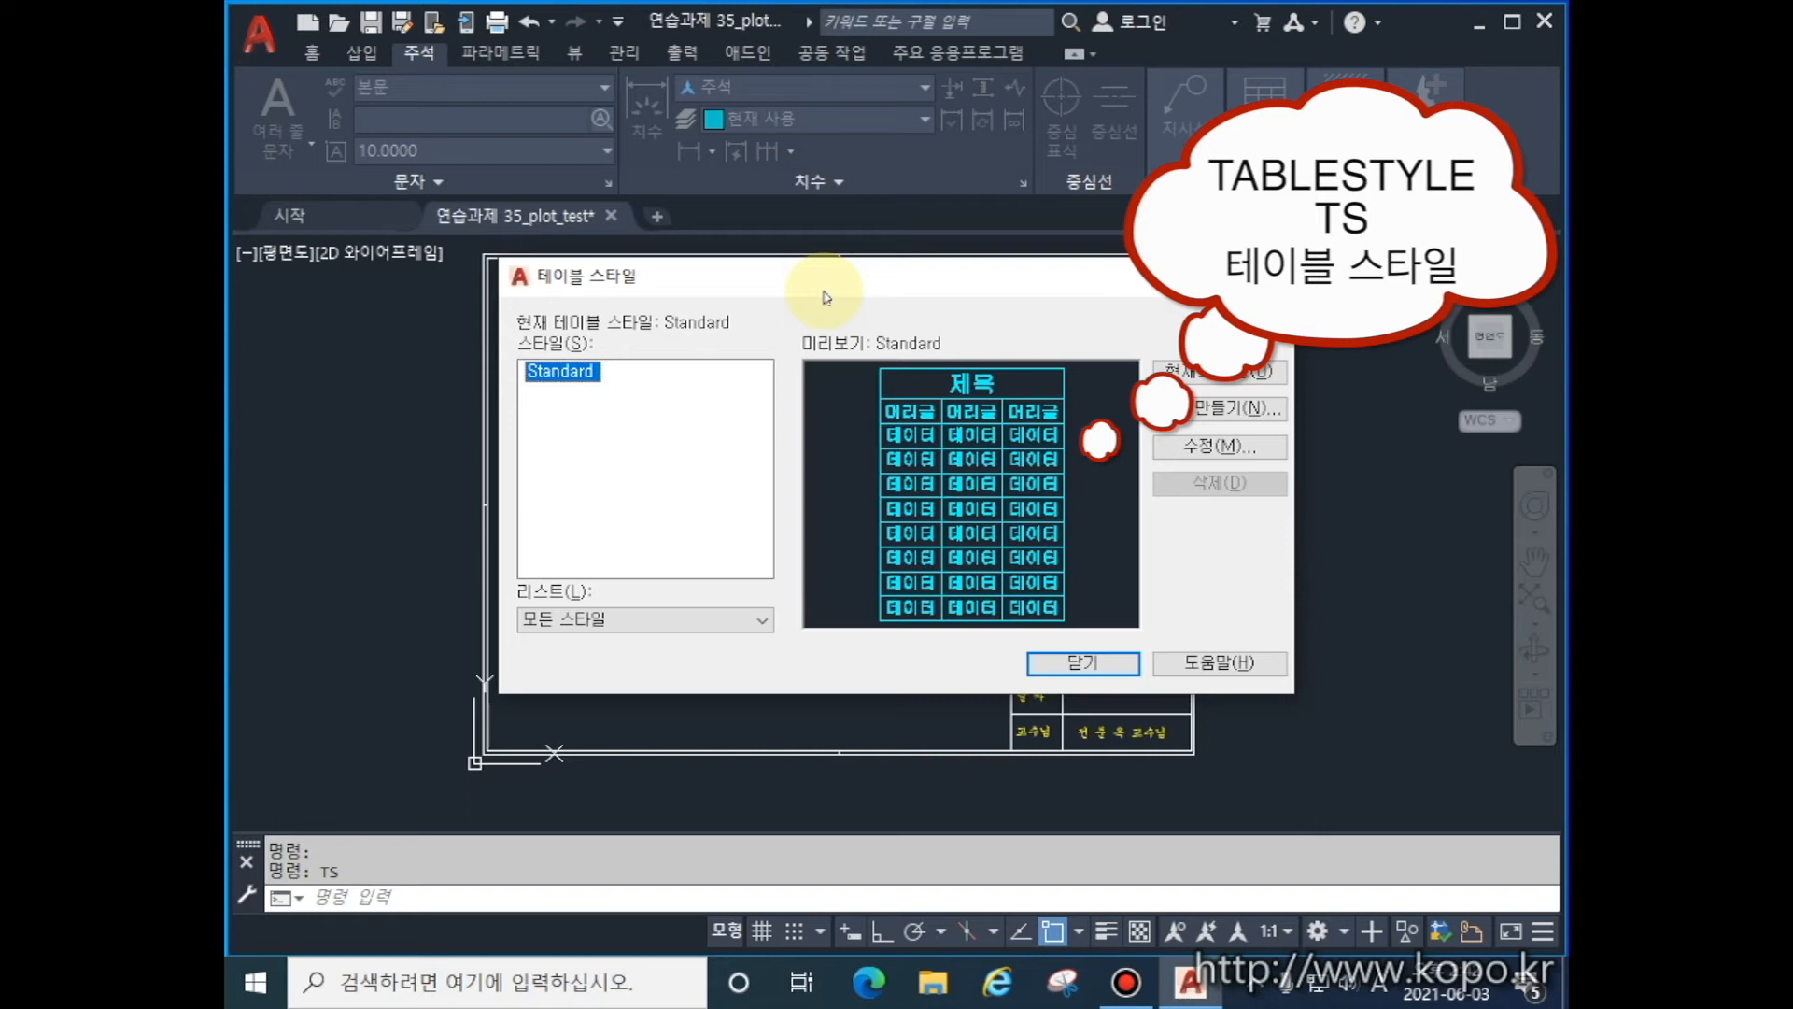
left_click(1068, 667)
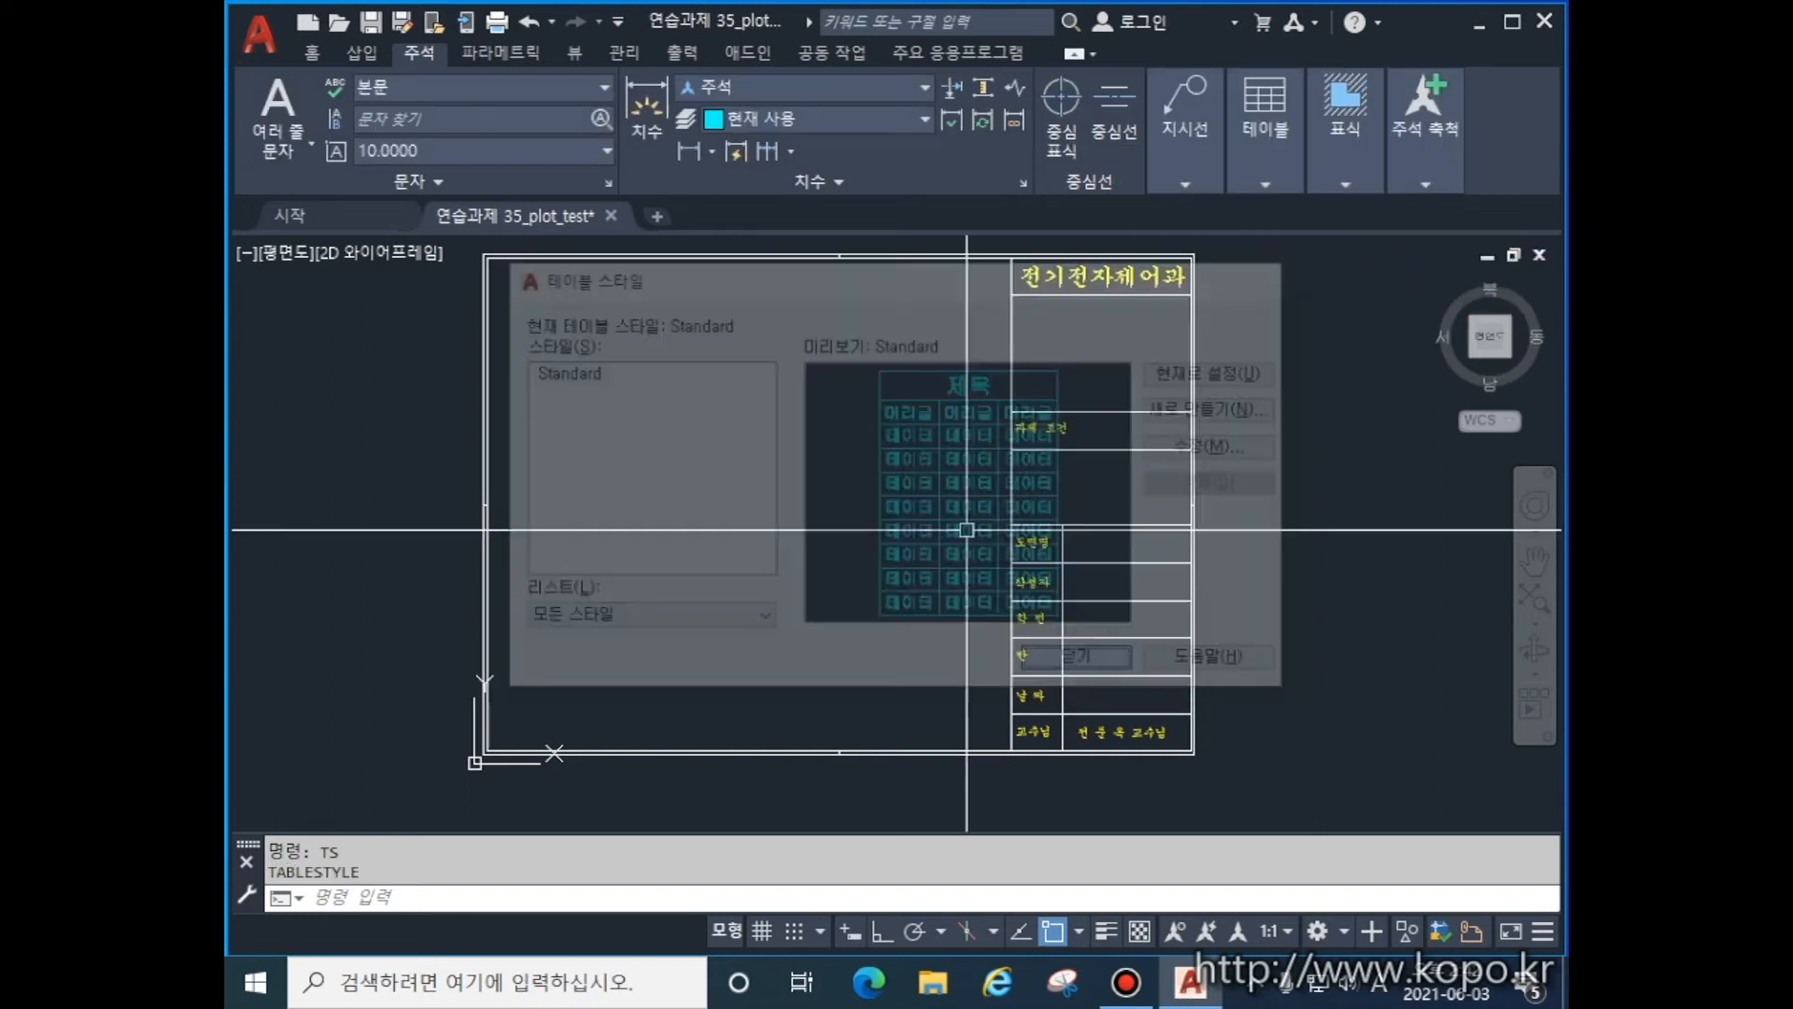
left_click(312, 52)
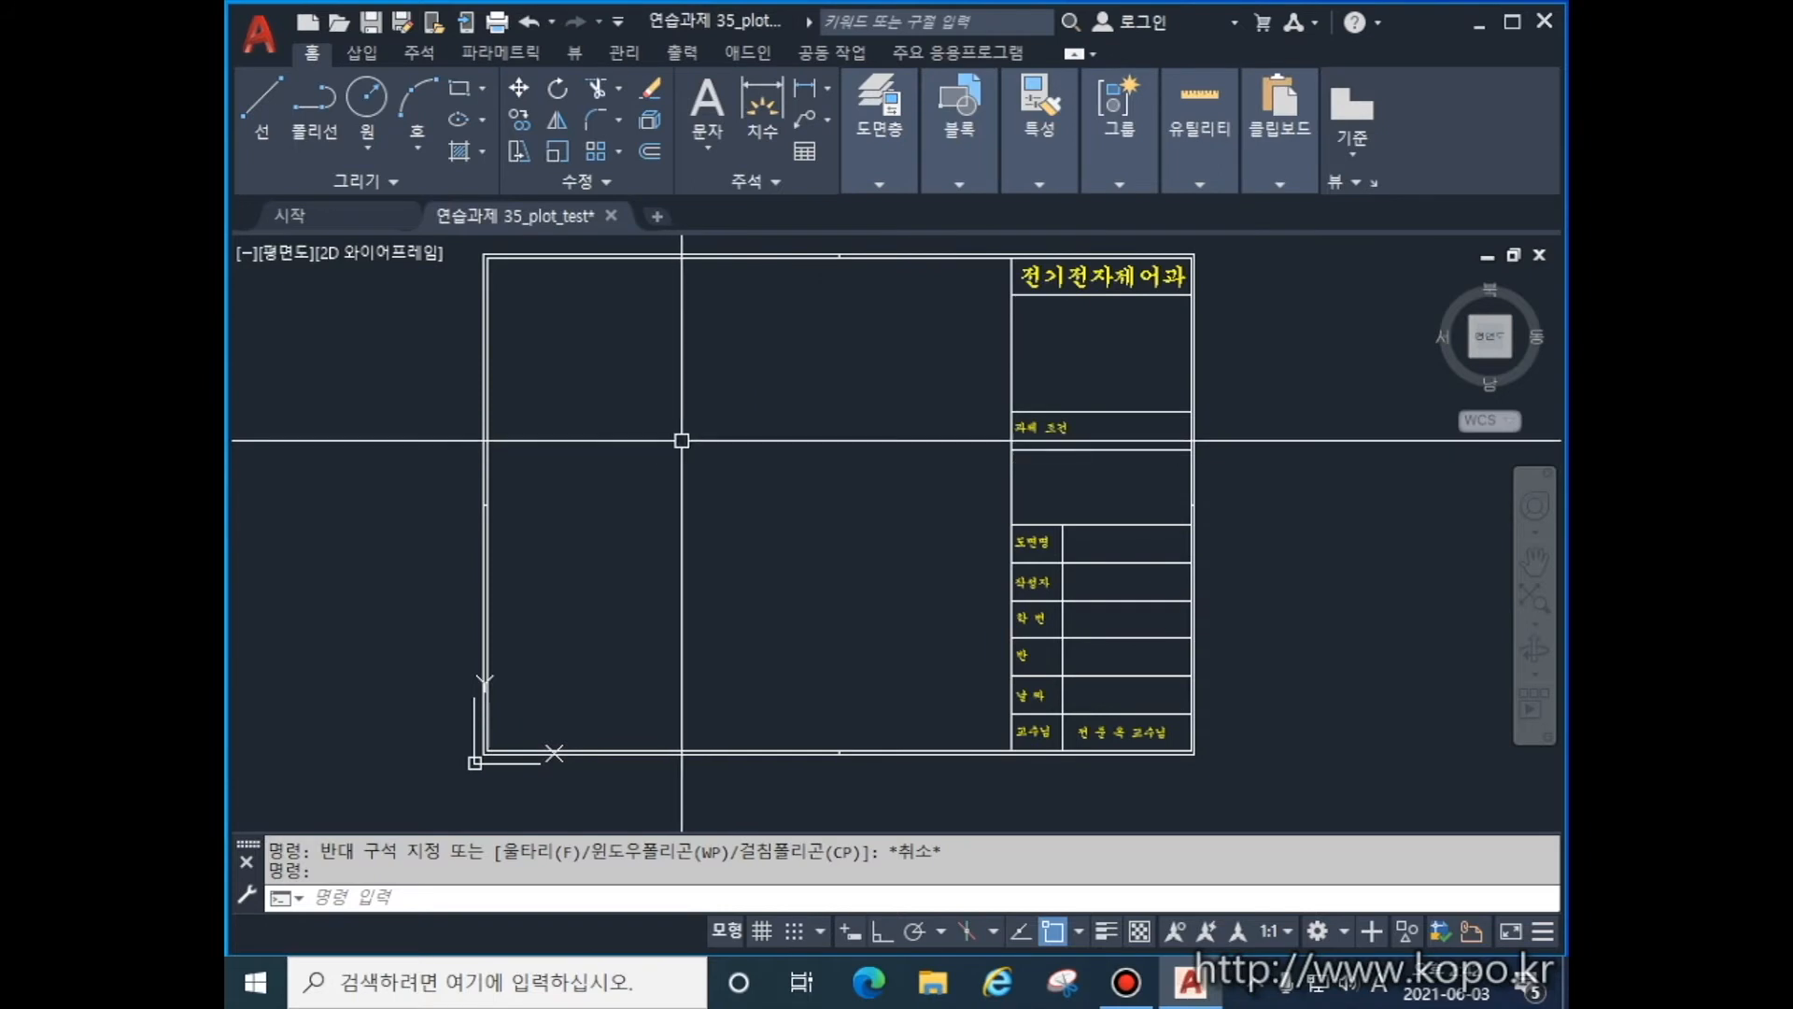
- Create a new table style named "Standard의 a3" based on the Standard style and continue to its settings
type("ts")
key("Return")
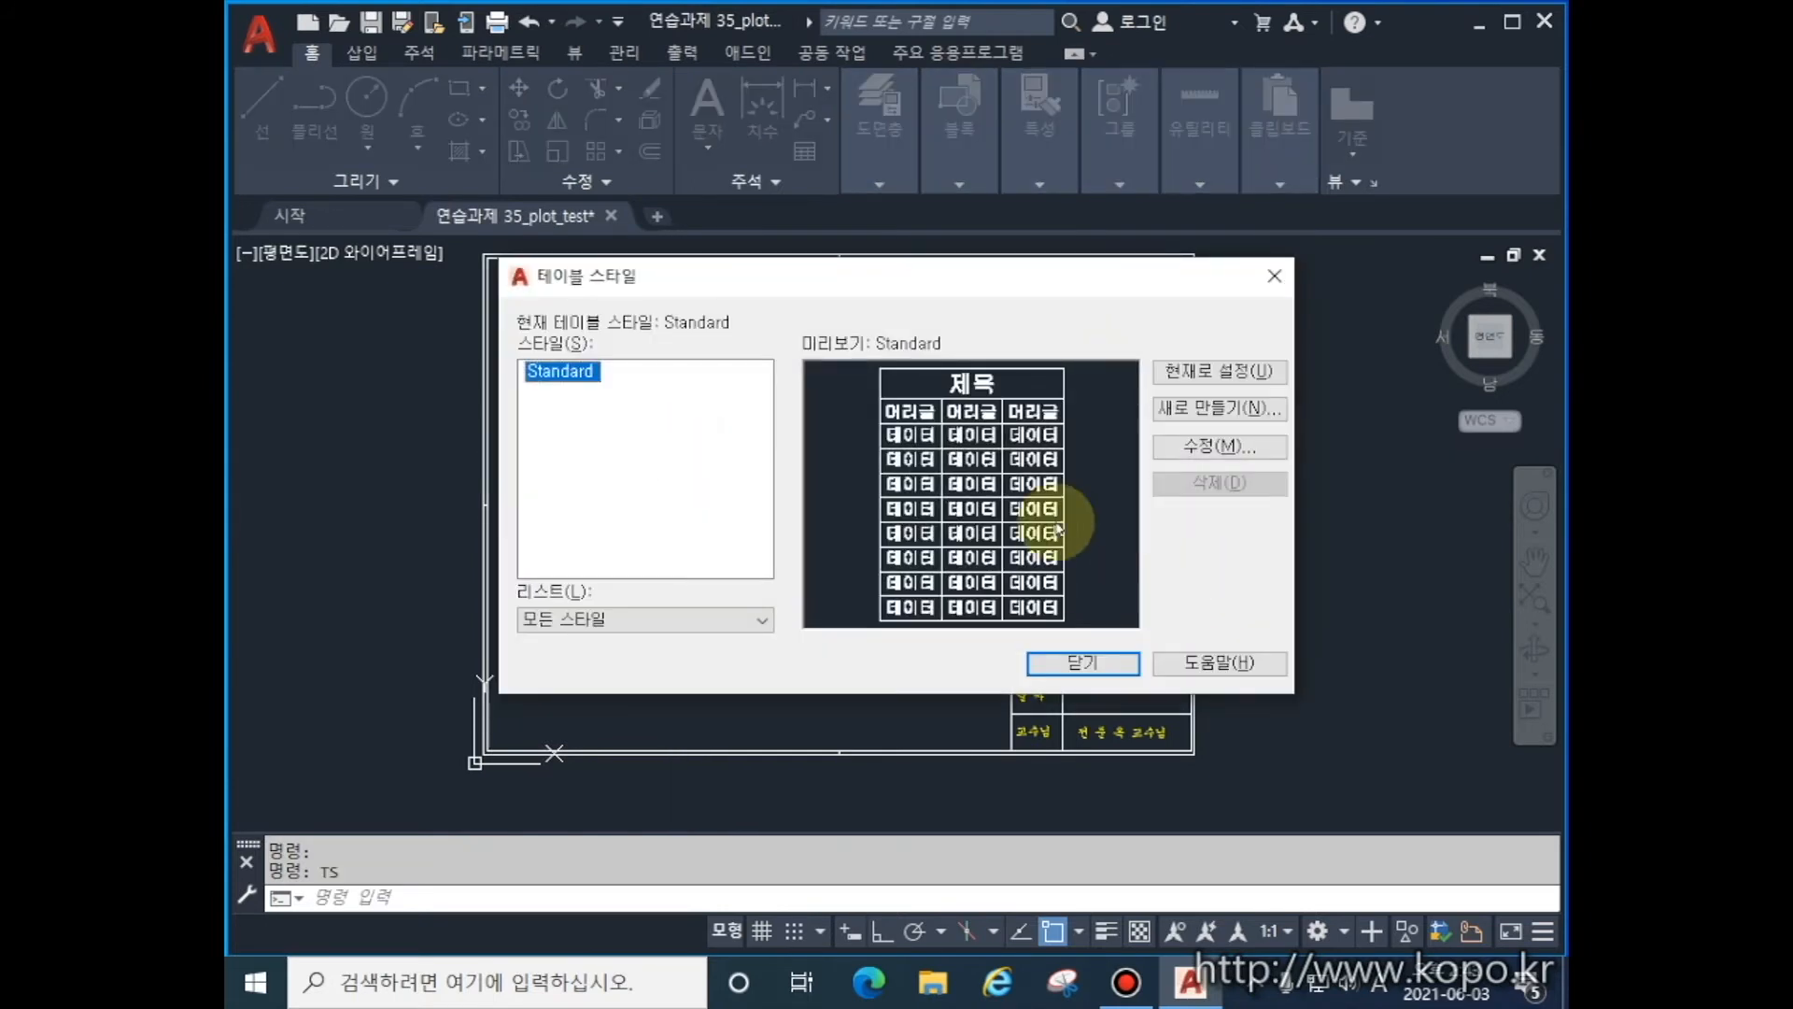
left_click(1218, 416)
left_click(822, 464)
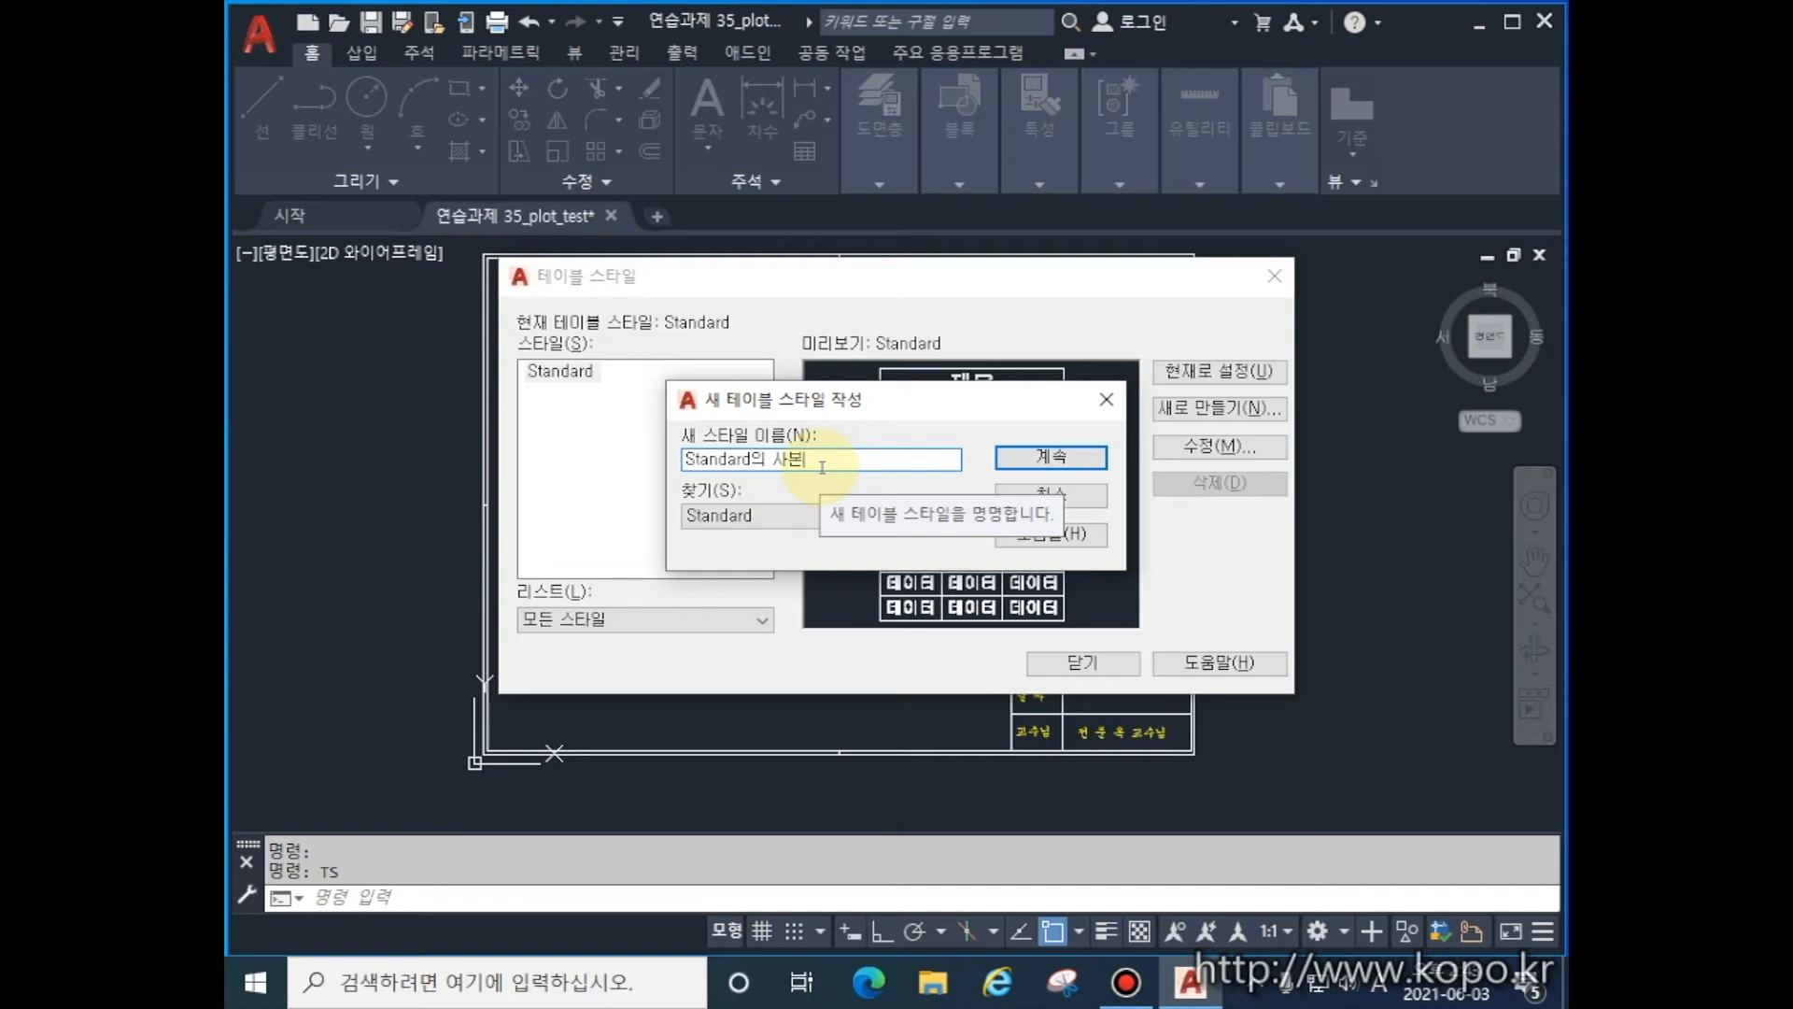
key("BackSpace")
key("BackSpace")
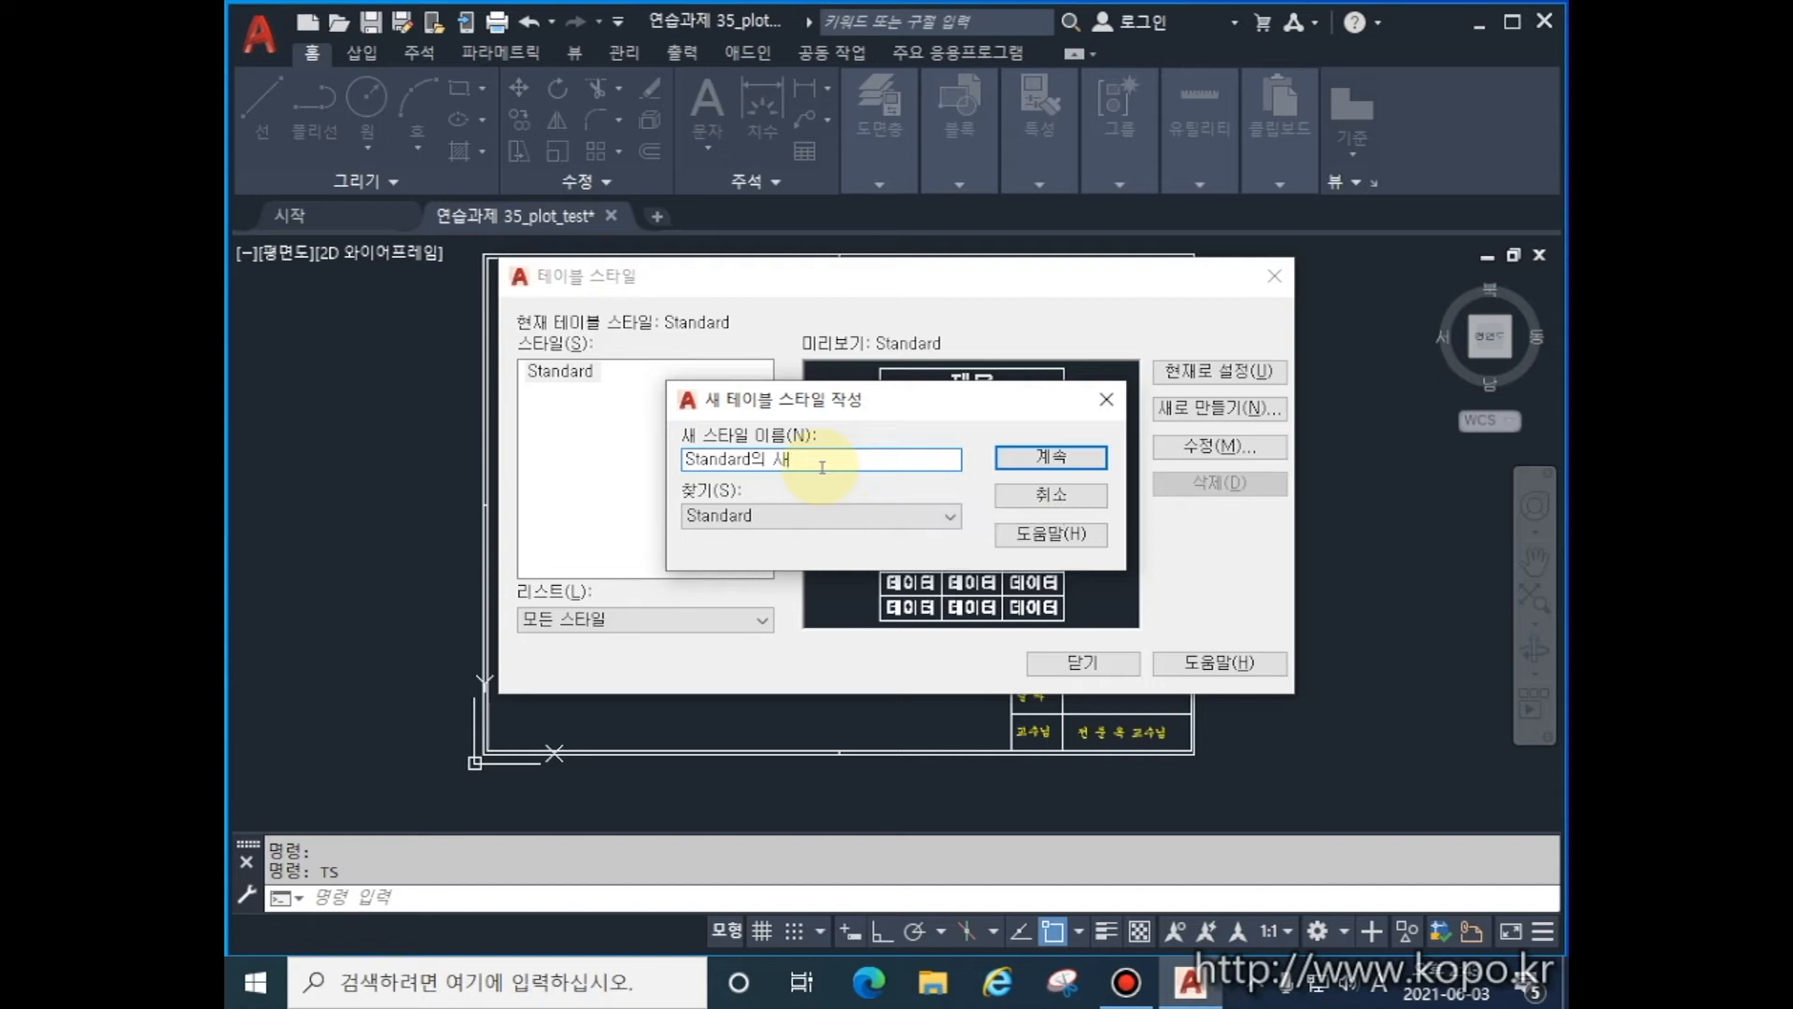
type("a3")
left_click(1050, 457)
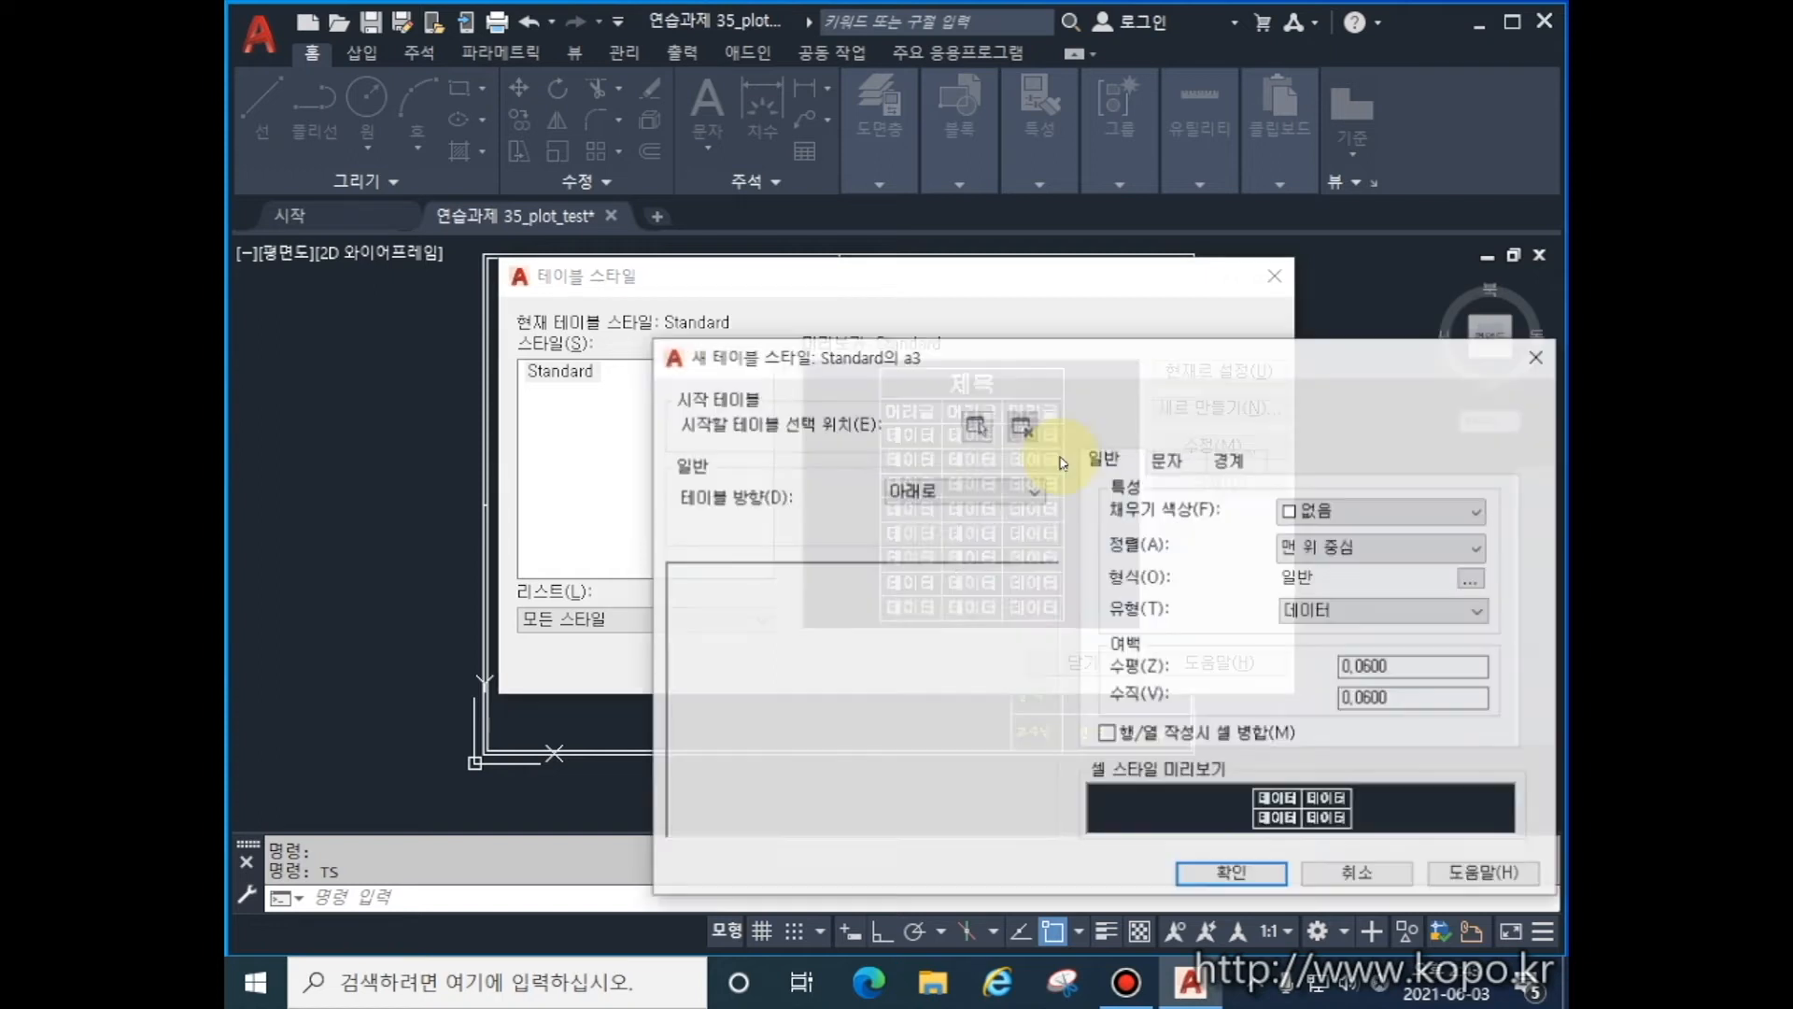
left_click_drag(1053, 376, 875, 217)
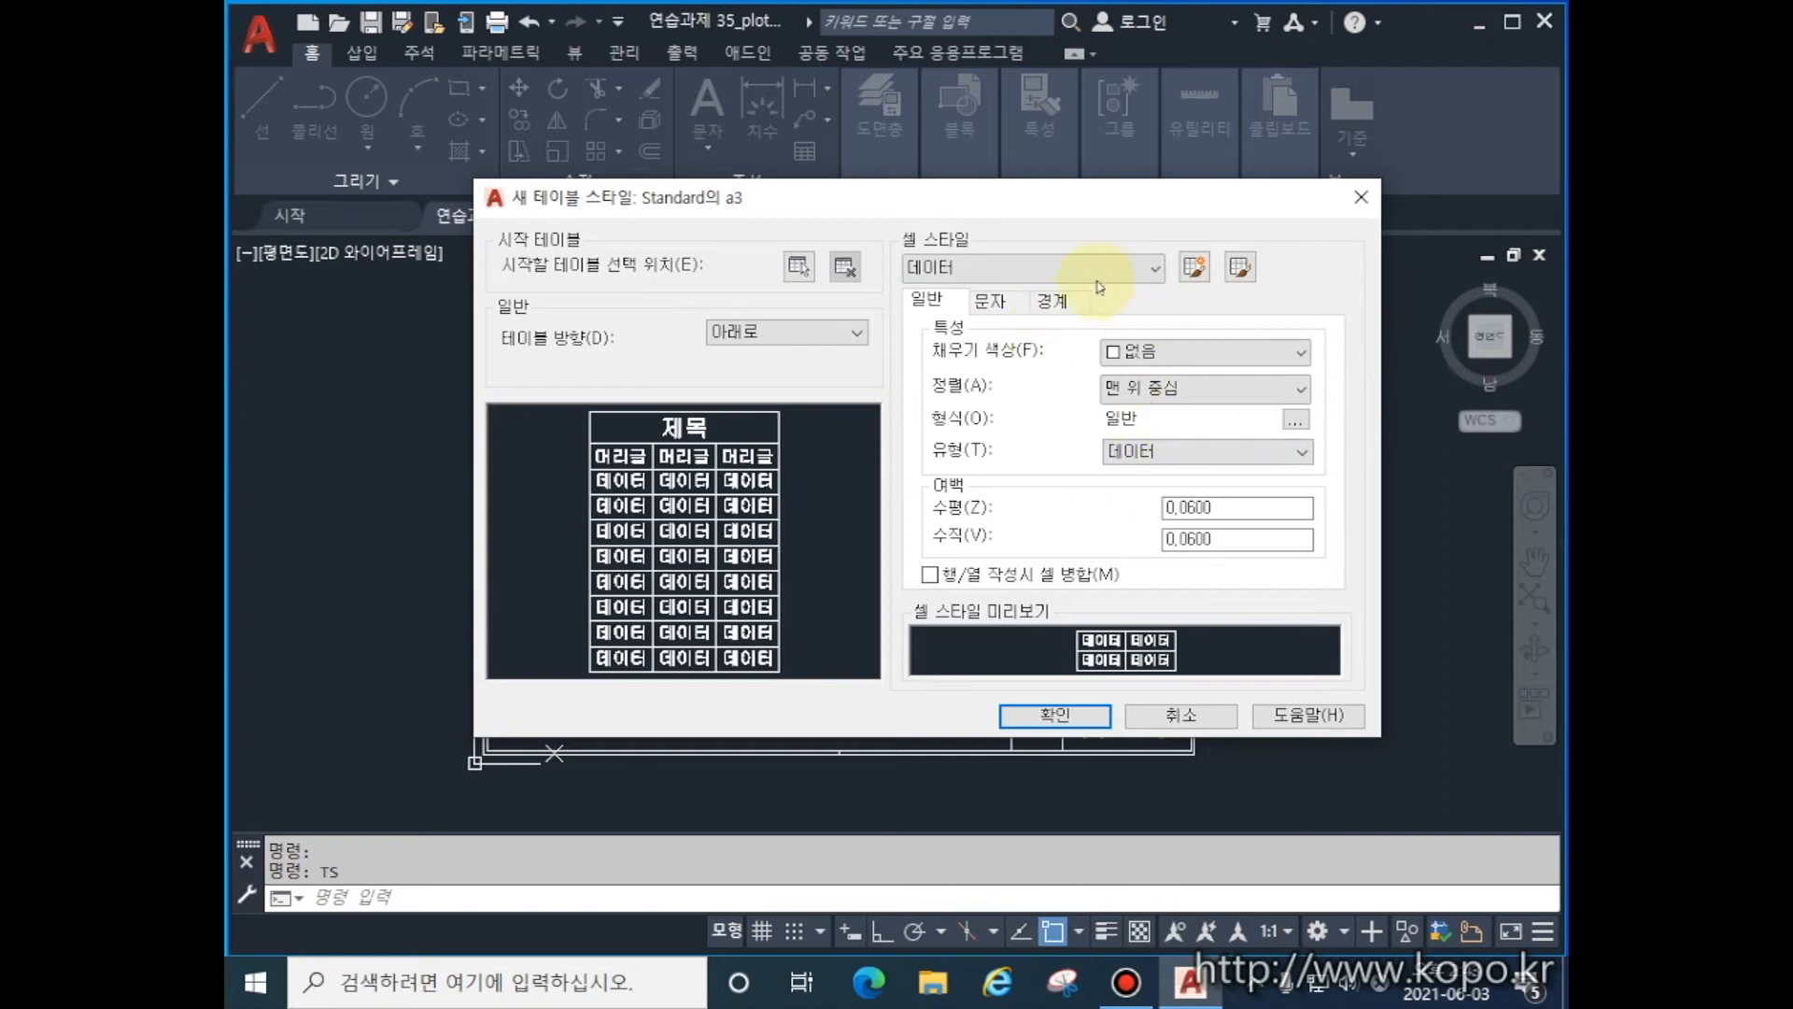
- Set the alignment of the data (데이터) cell style to middle center (중간 중심)
left_click(1020, 270)
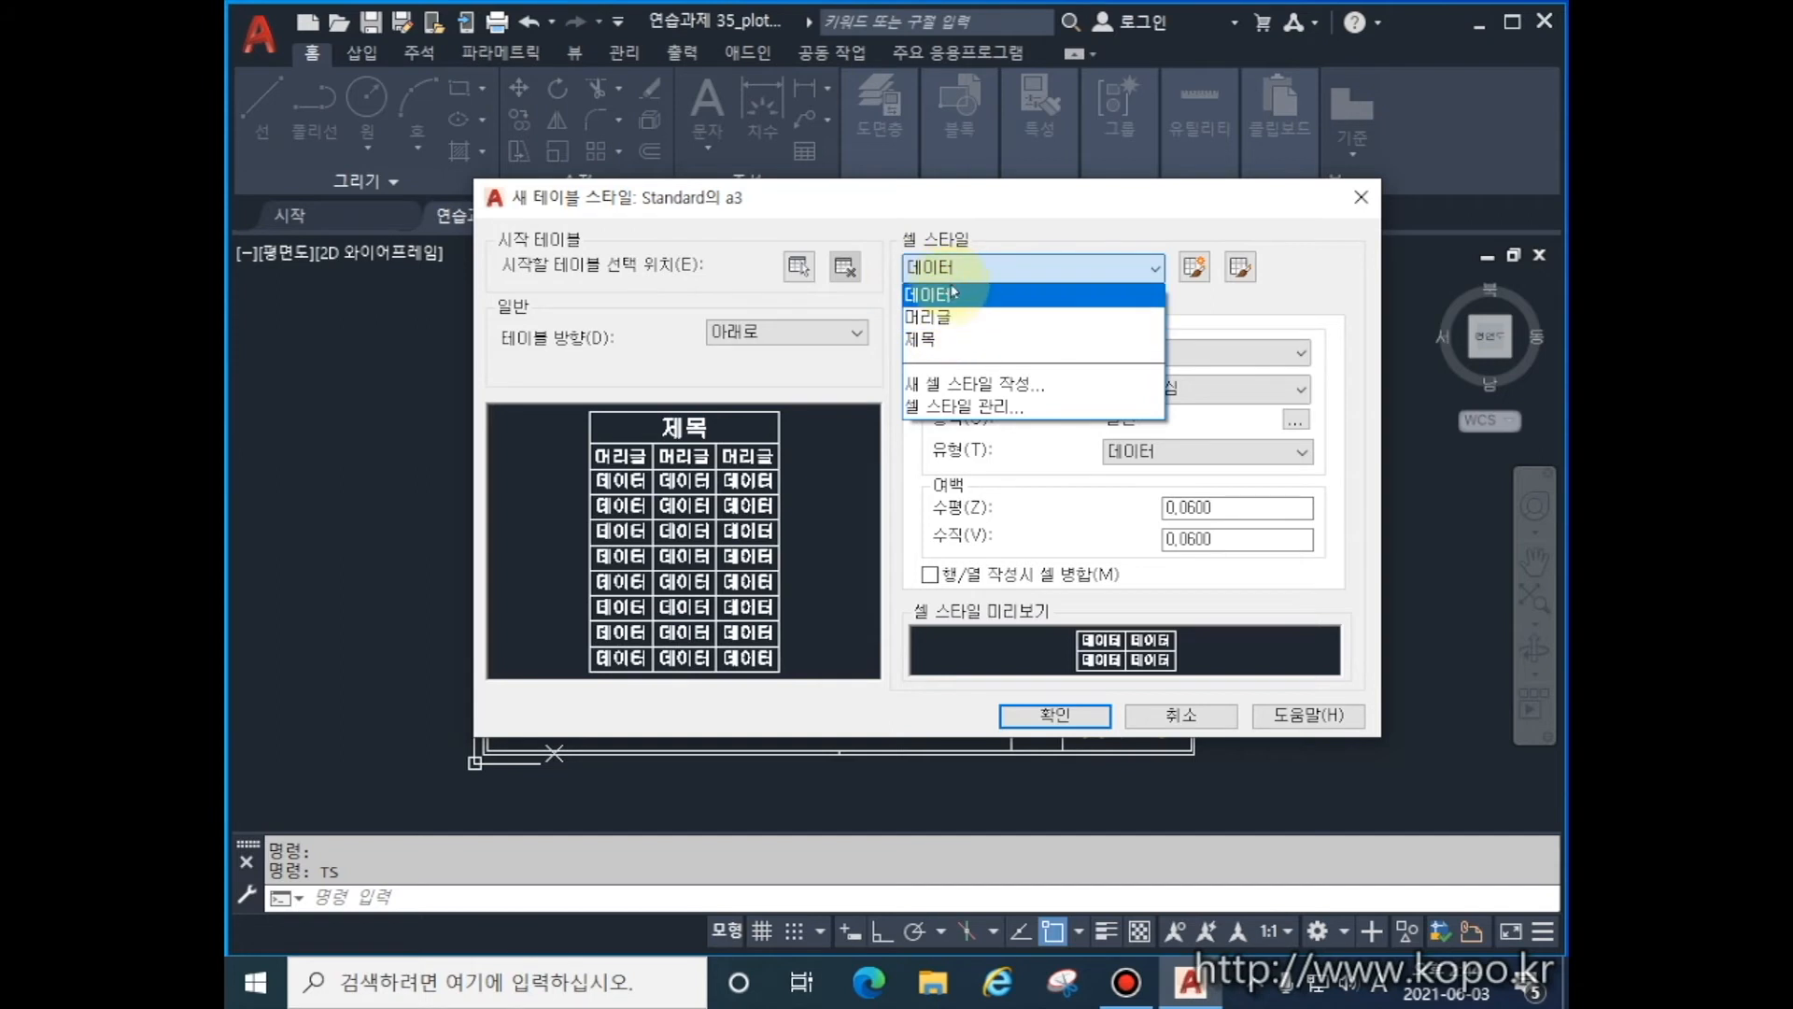
left_click(979, 292)
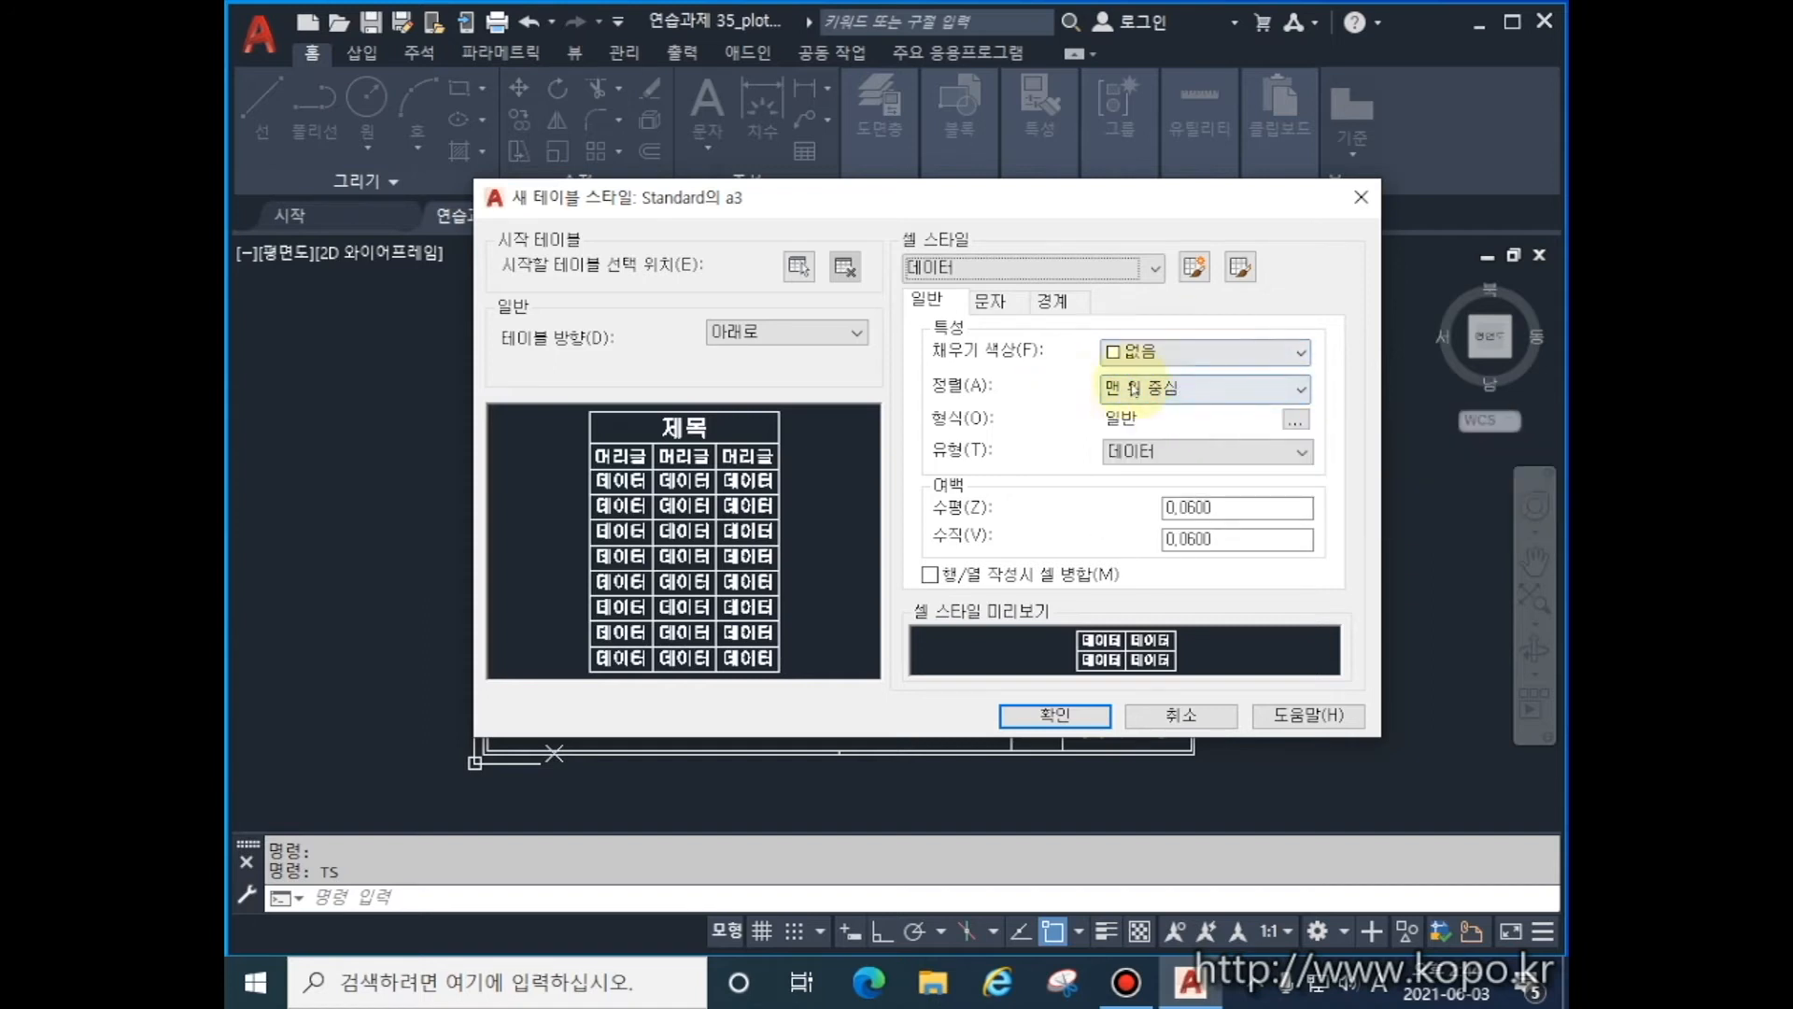
left_click(1201, 393)
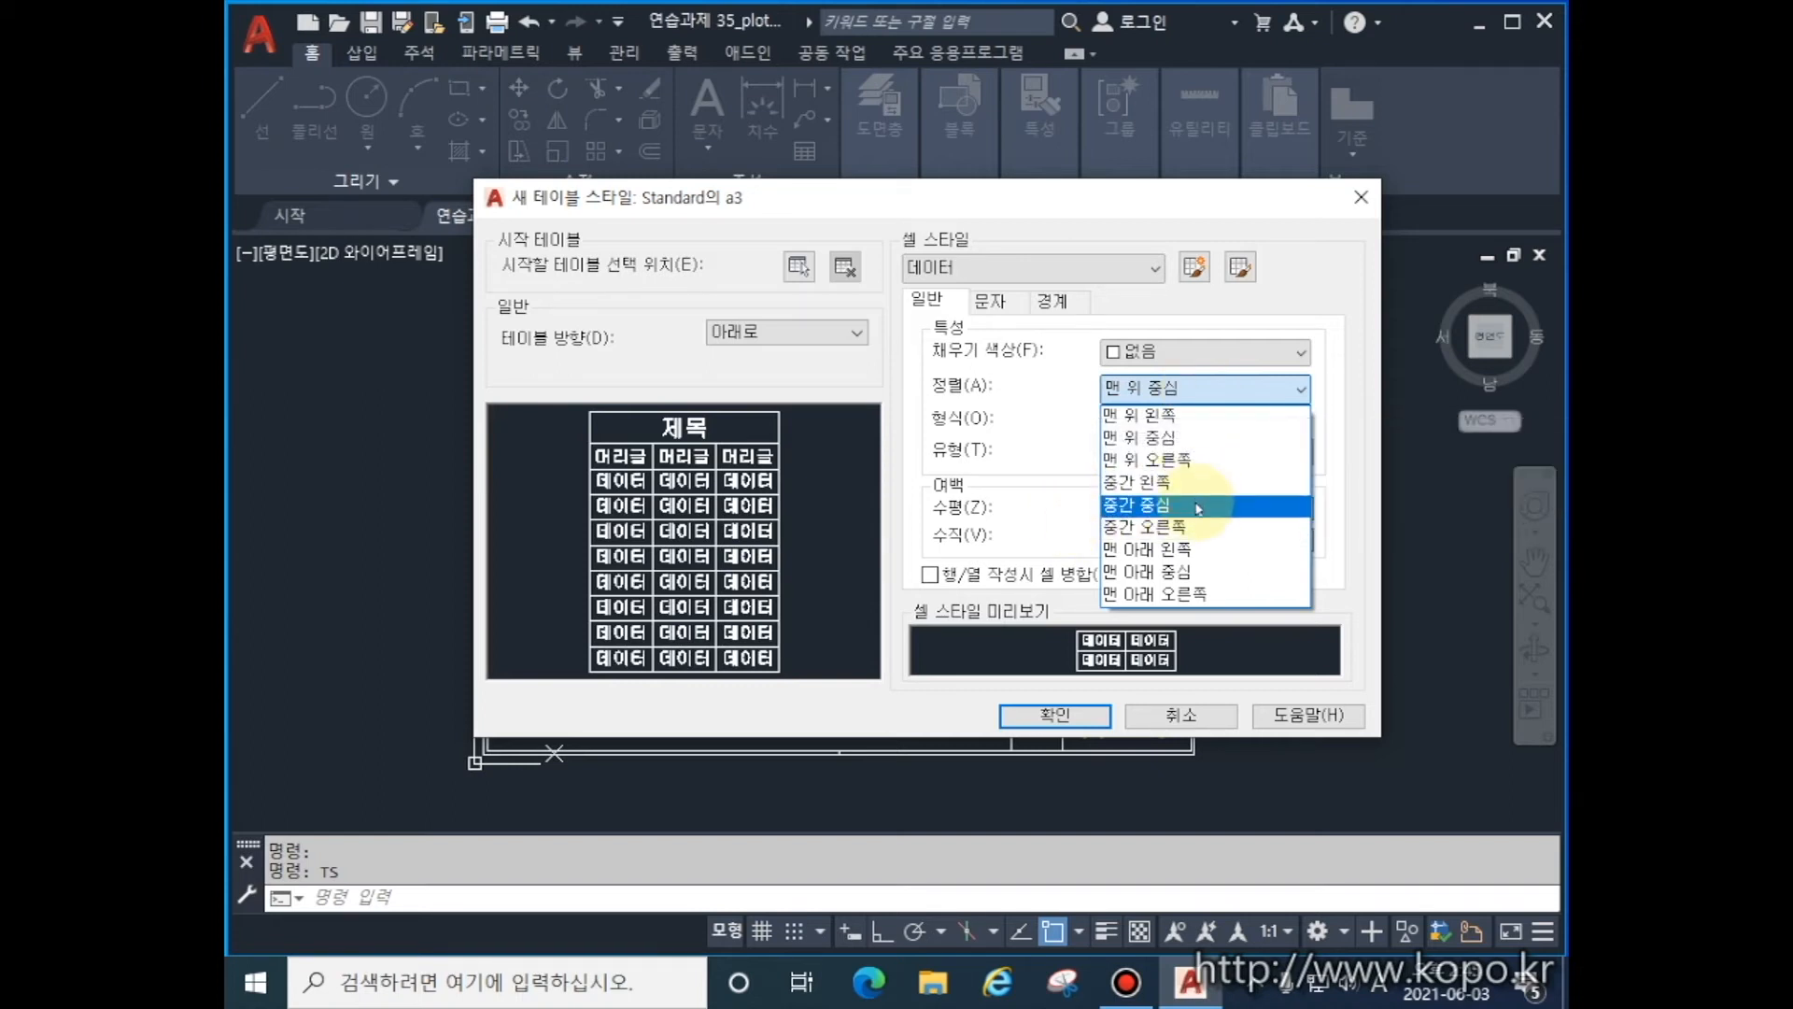
left_click(1198, 507)
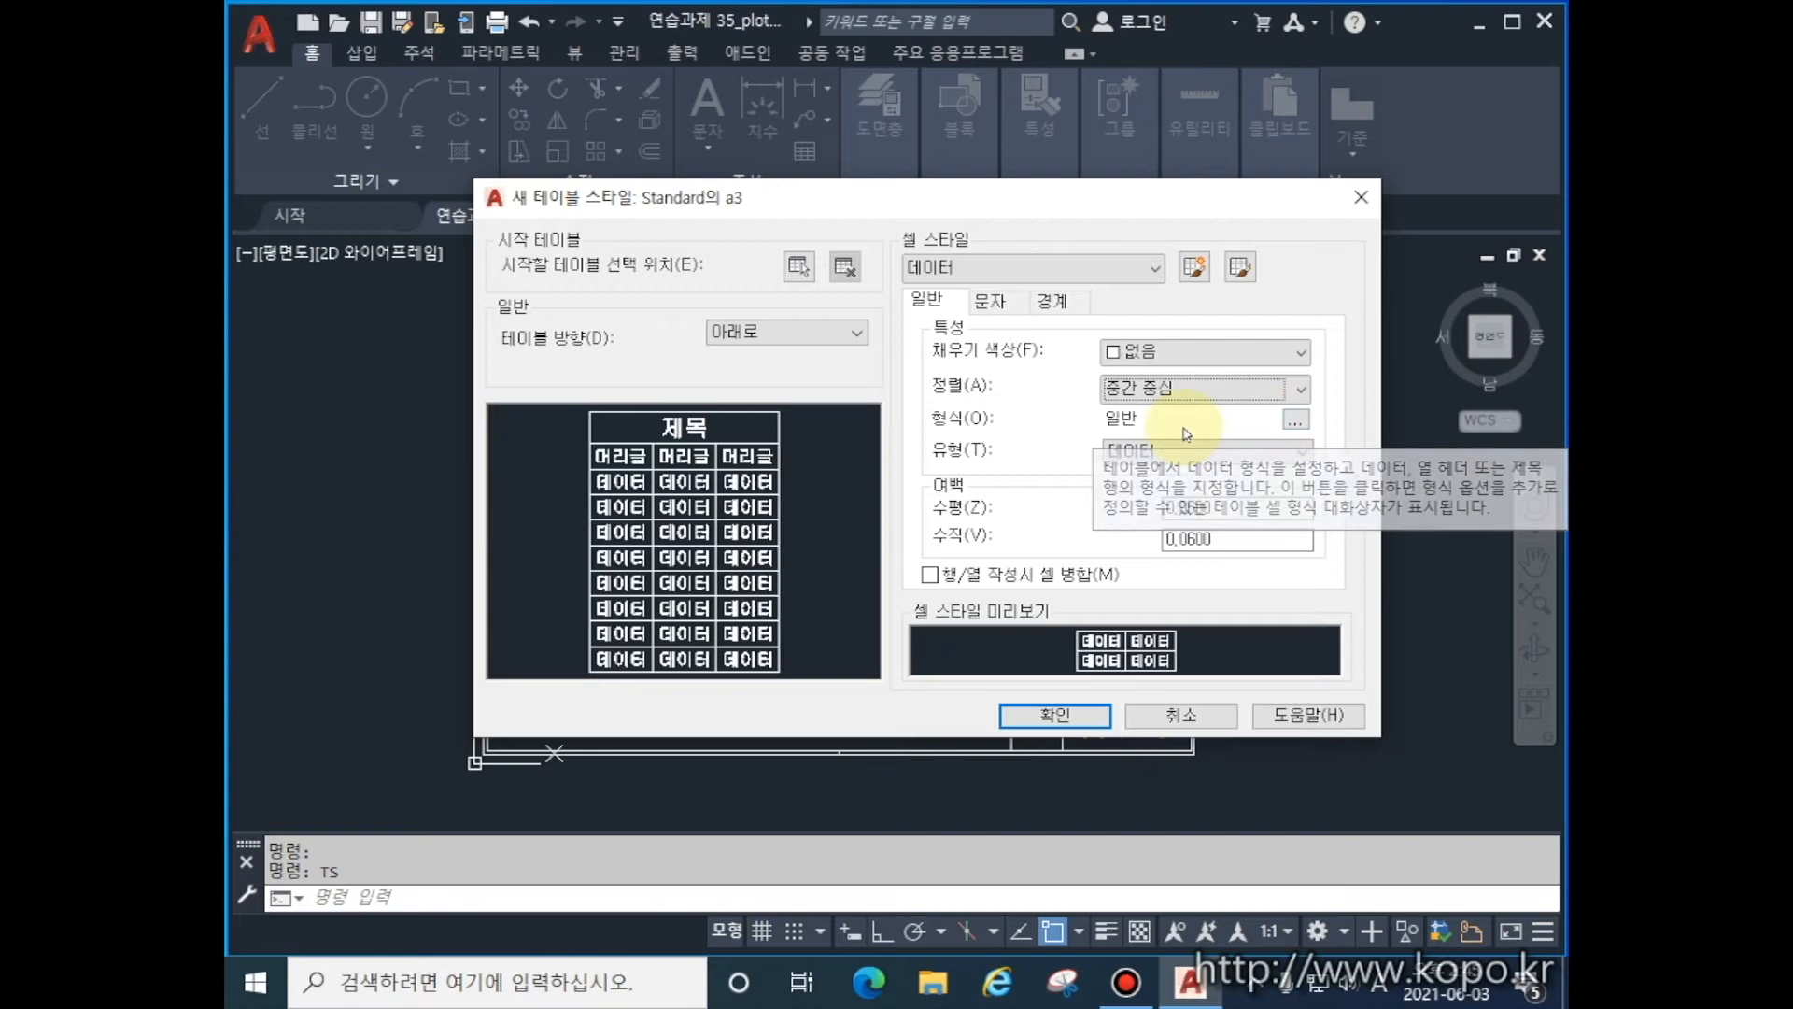
left_click(1304, 427)
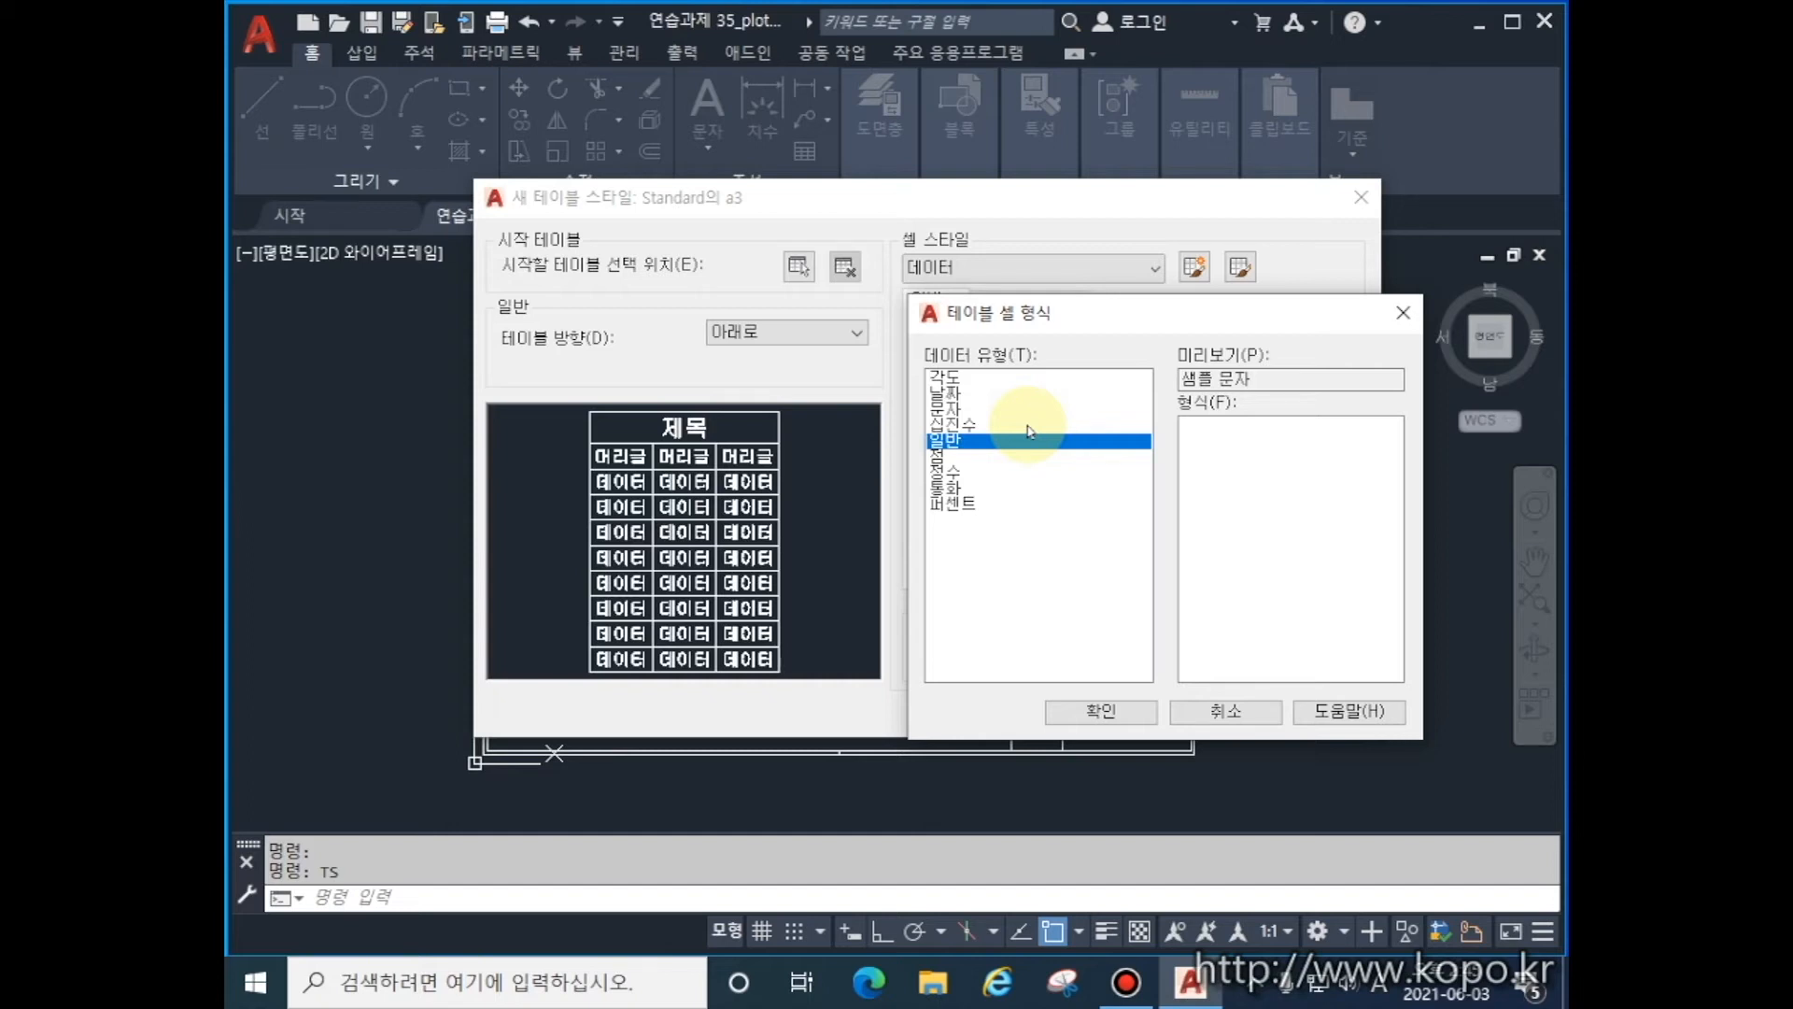
left_click(976, 474)
key("Escape")
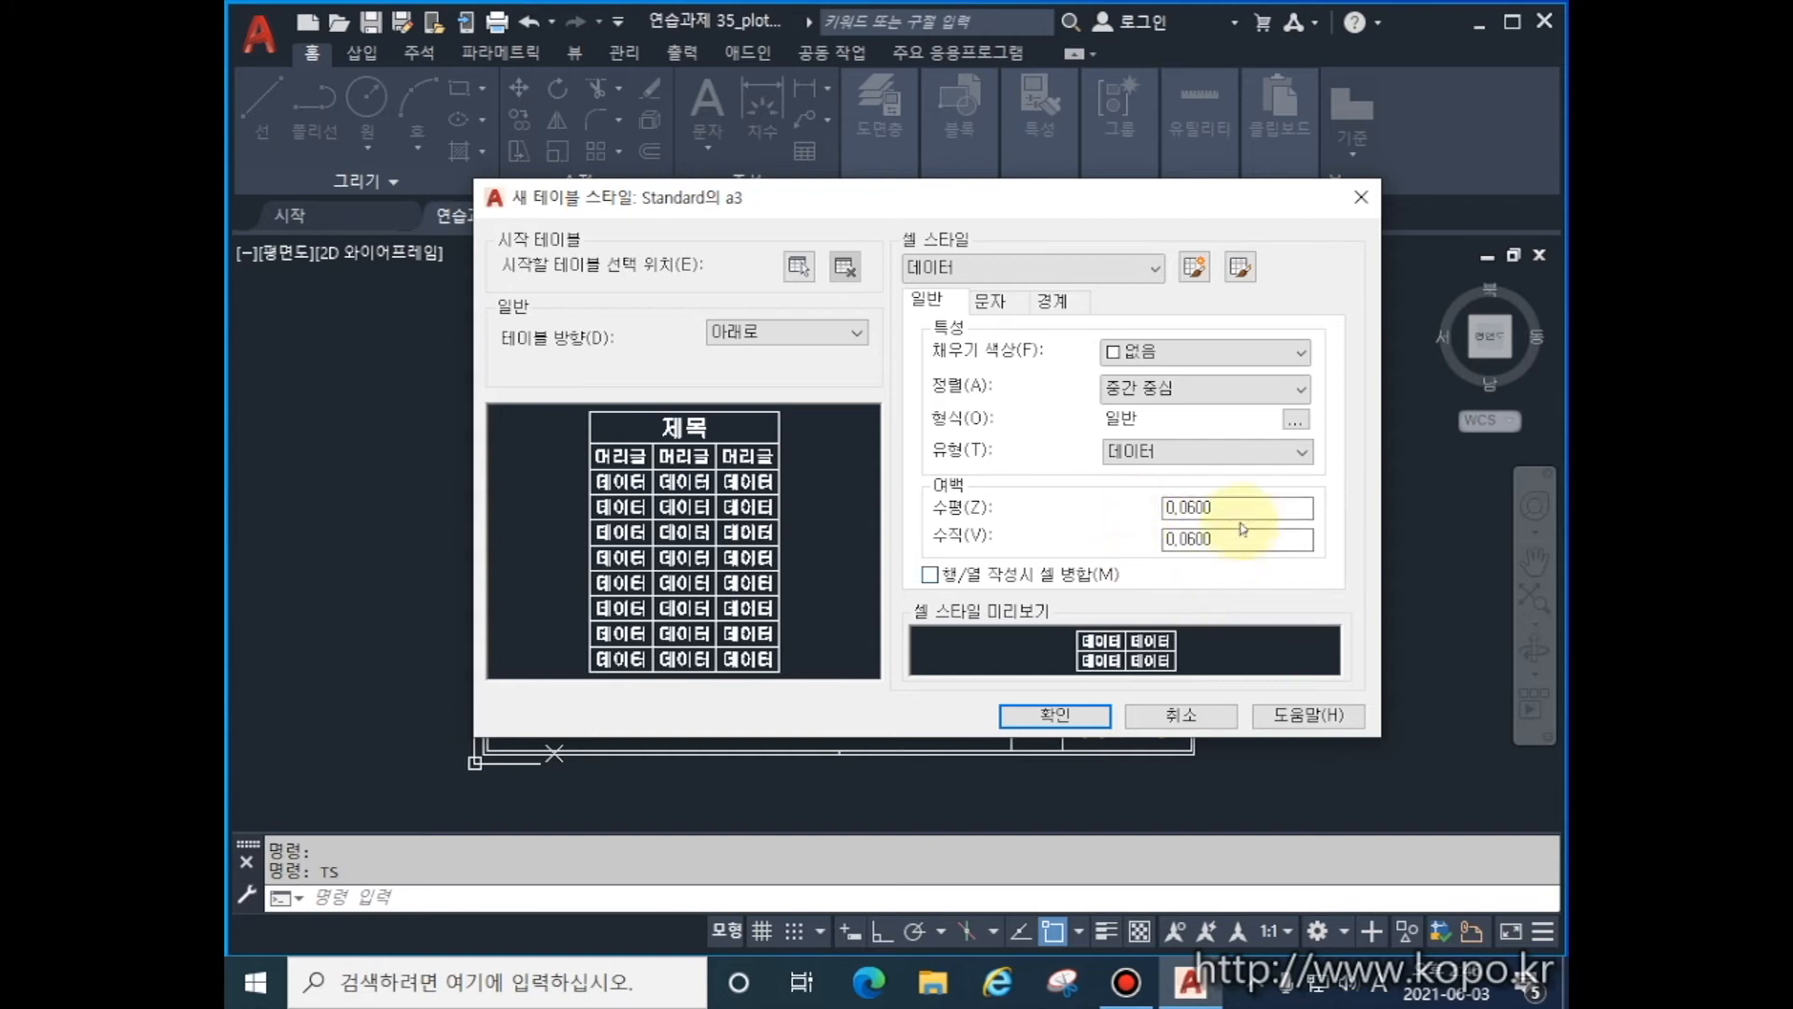
- Assign the 작은문자 text style to the data cells and review their border properties
left_click(990, 302)
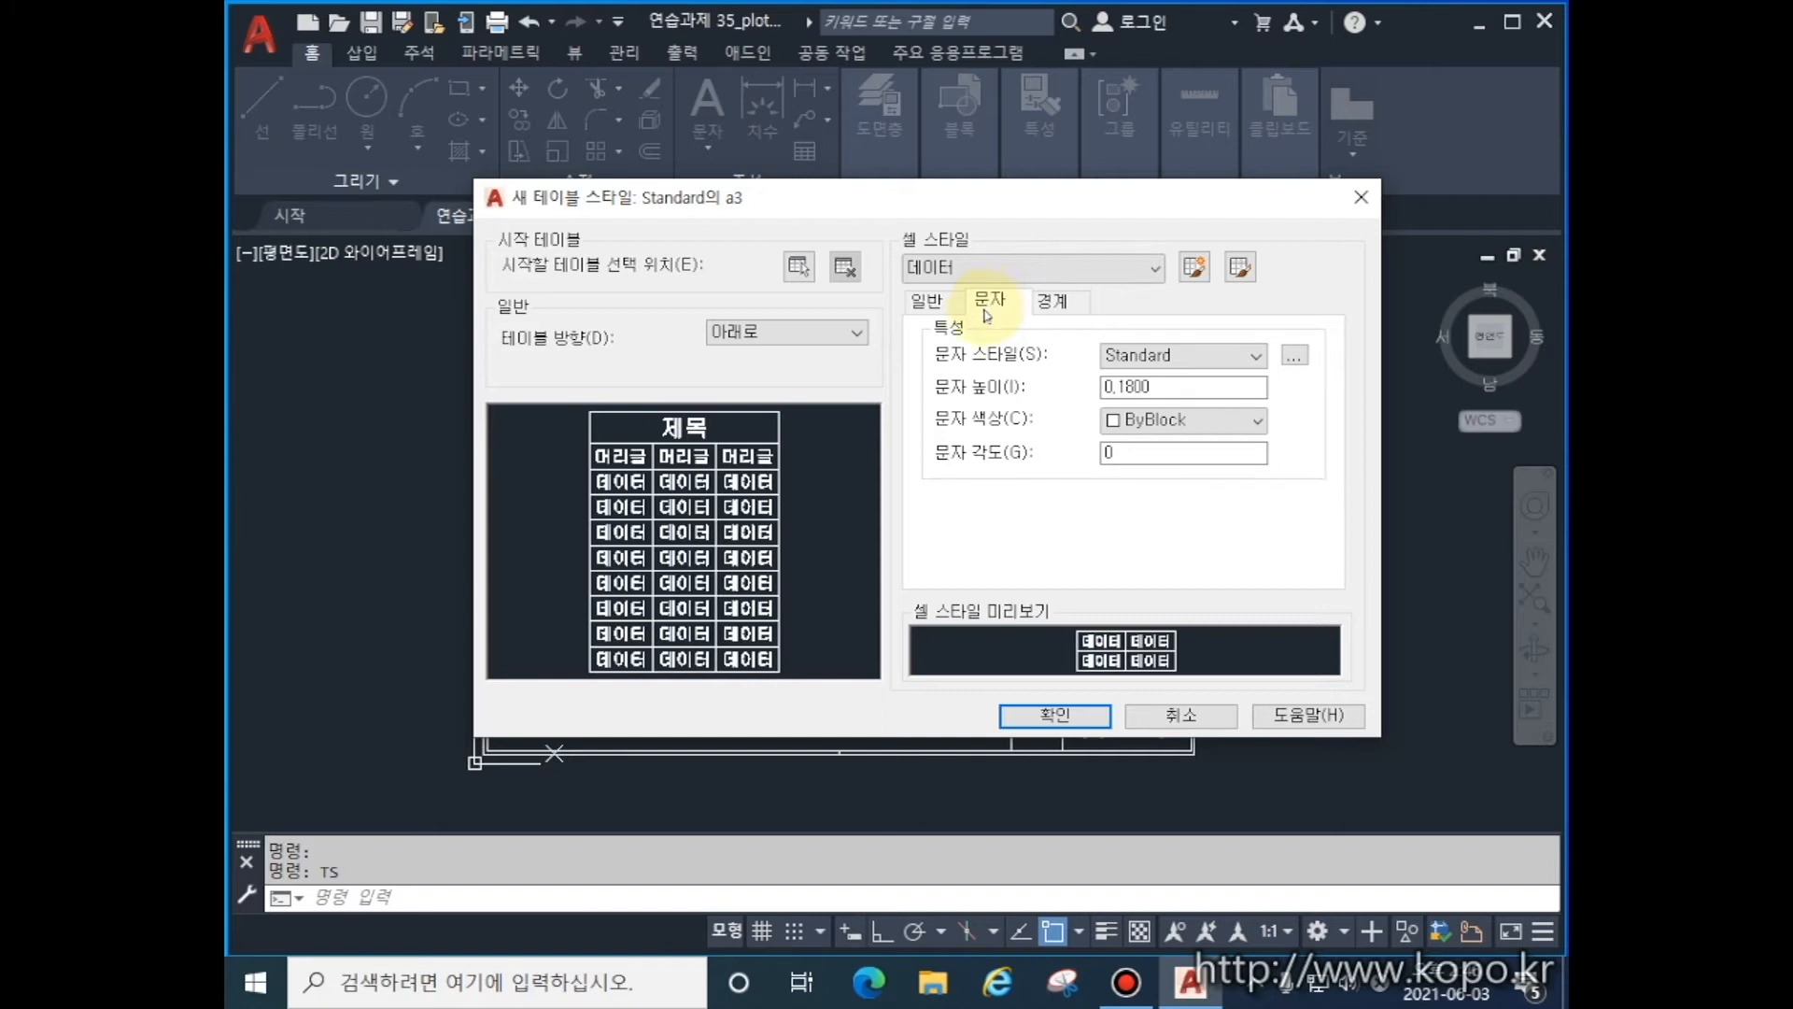
left_click(1252, 362)
left_click(1254, 362)
left_click(1253, 362)
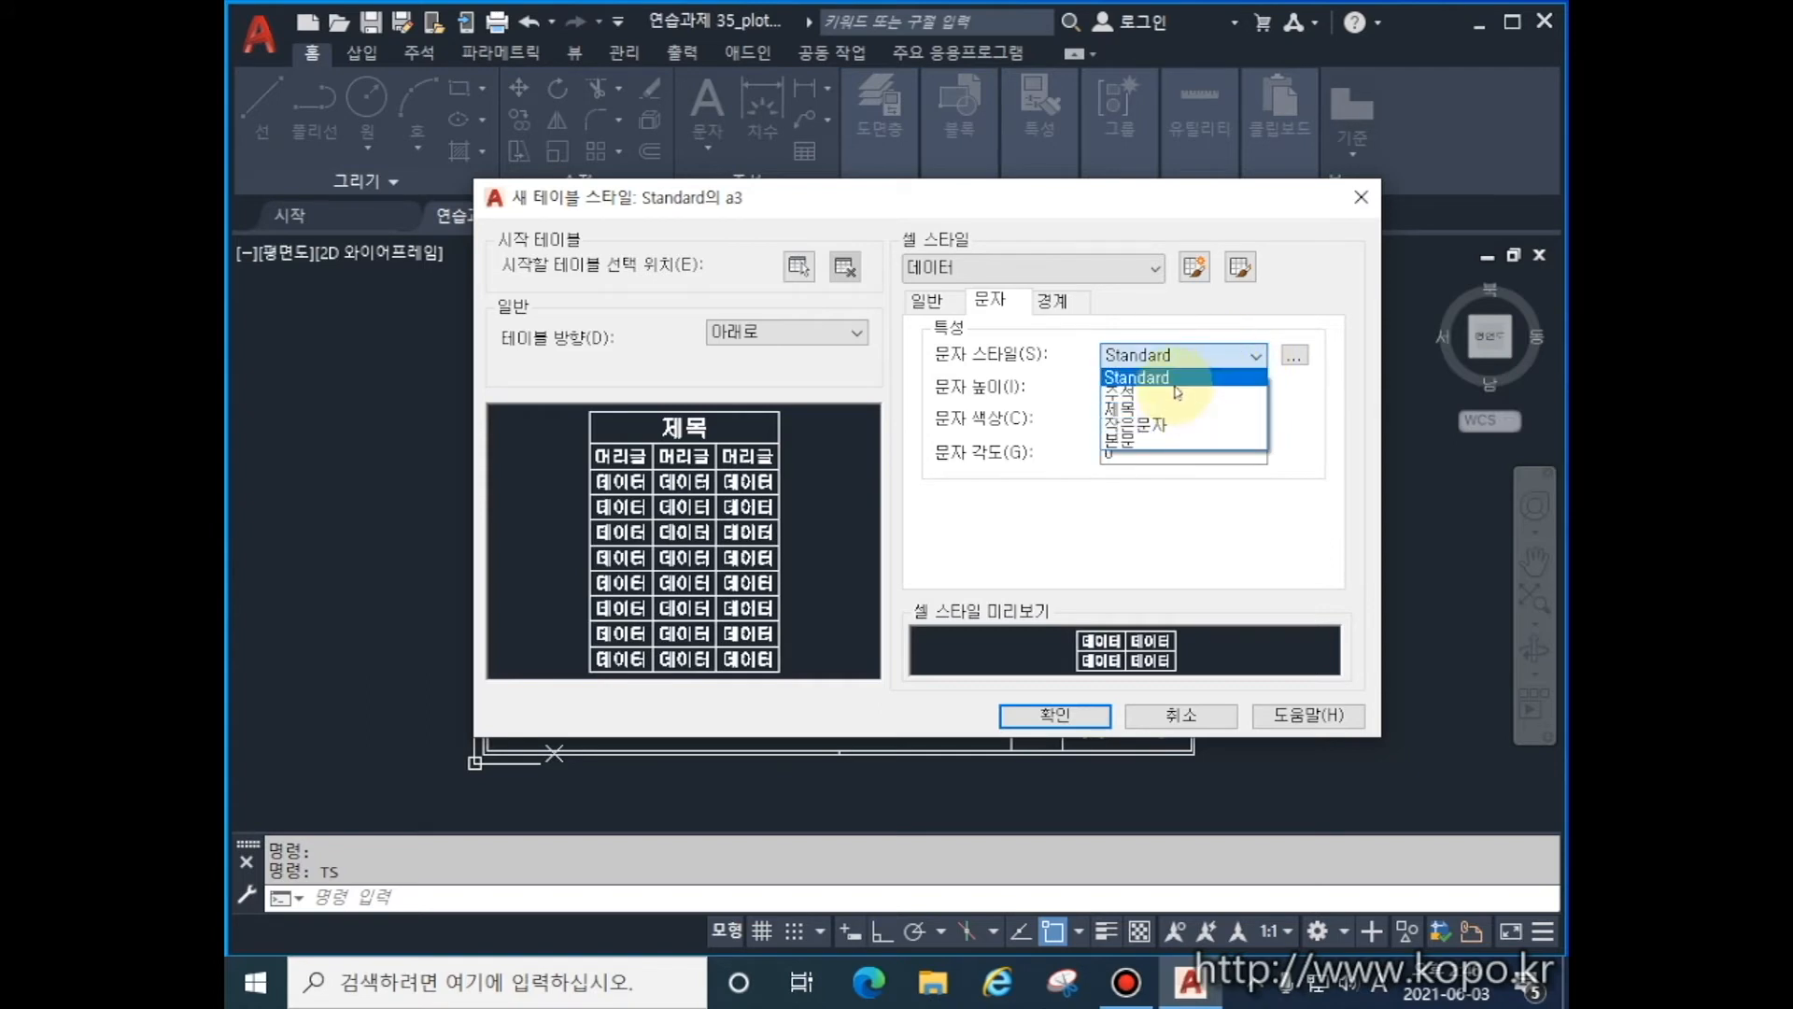
left_click(1201, 428)
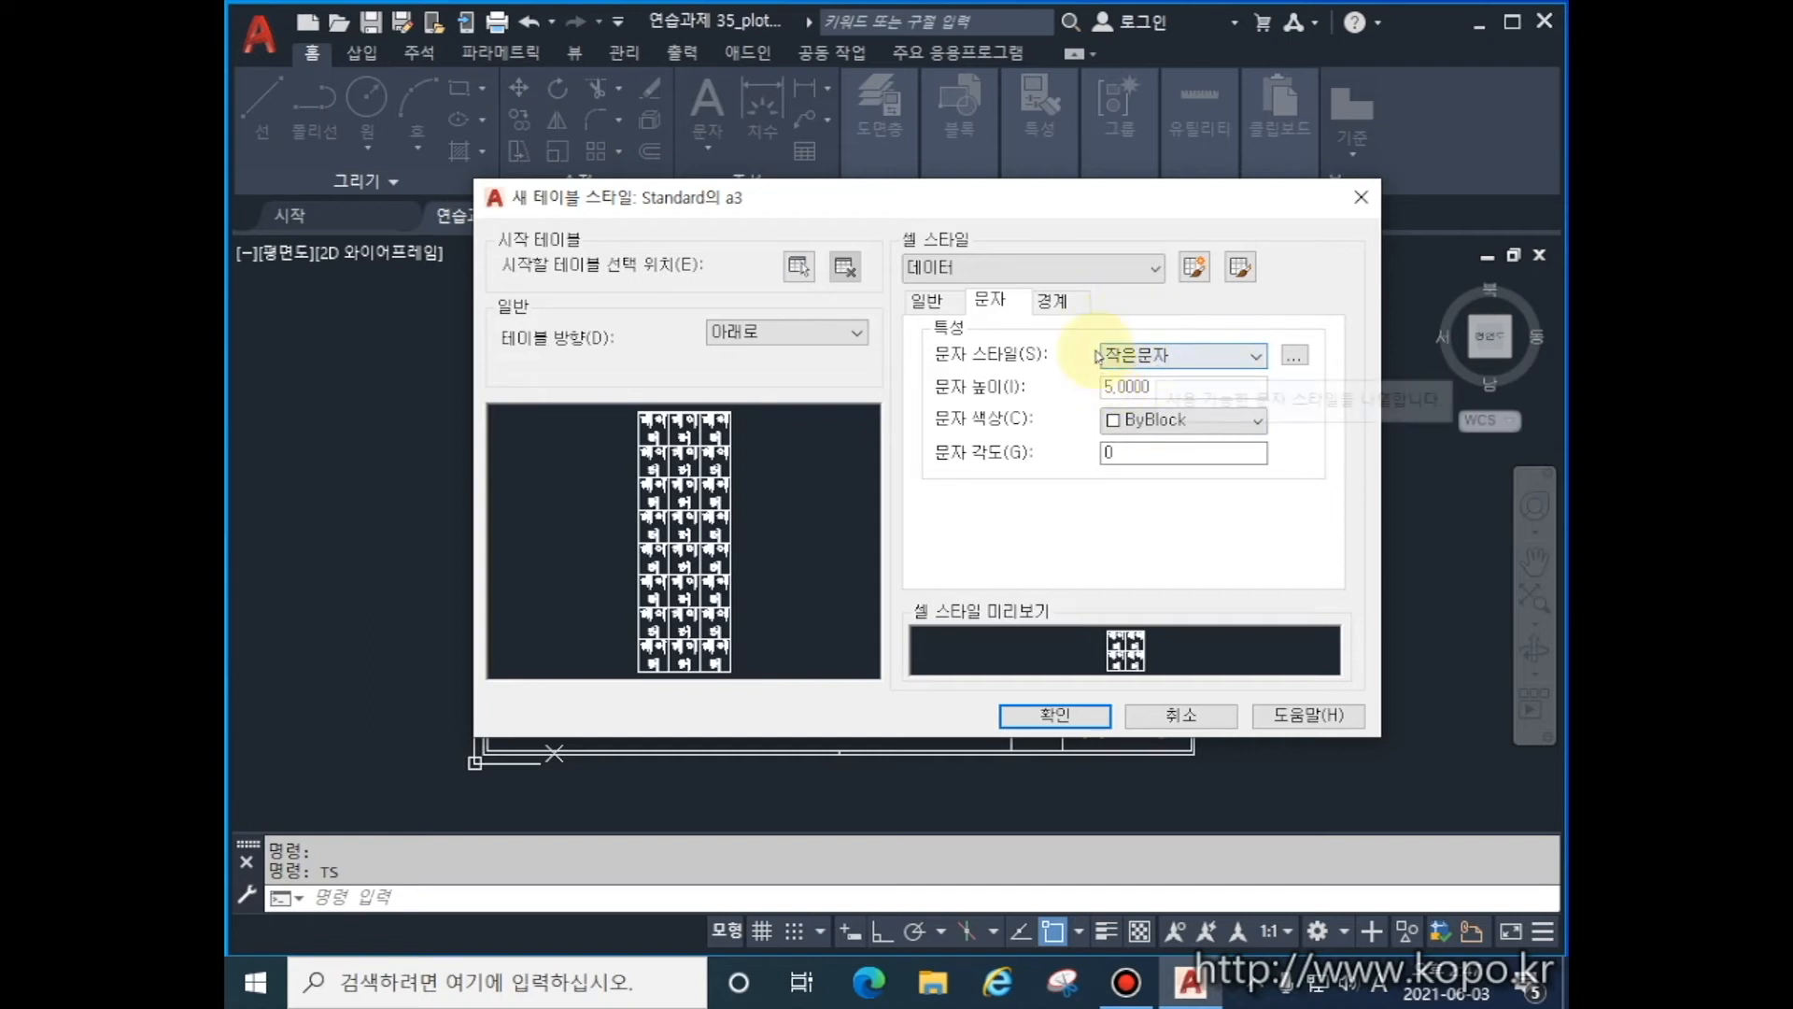
left_click(1115, 386)
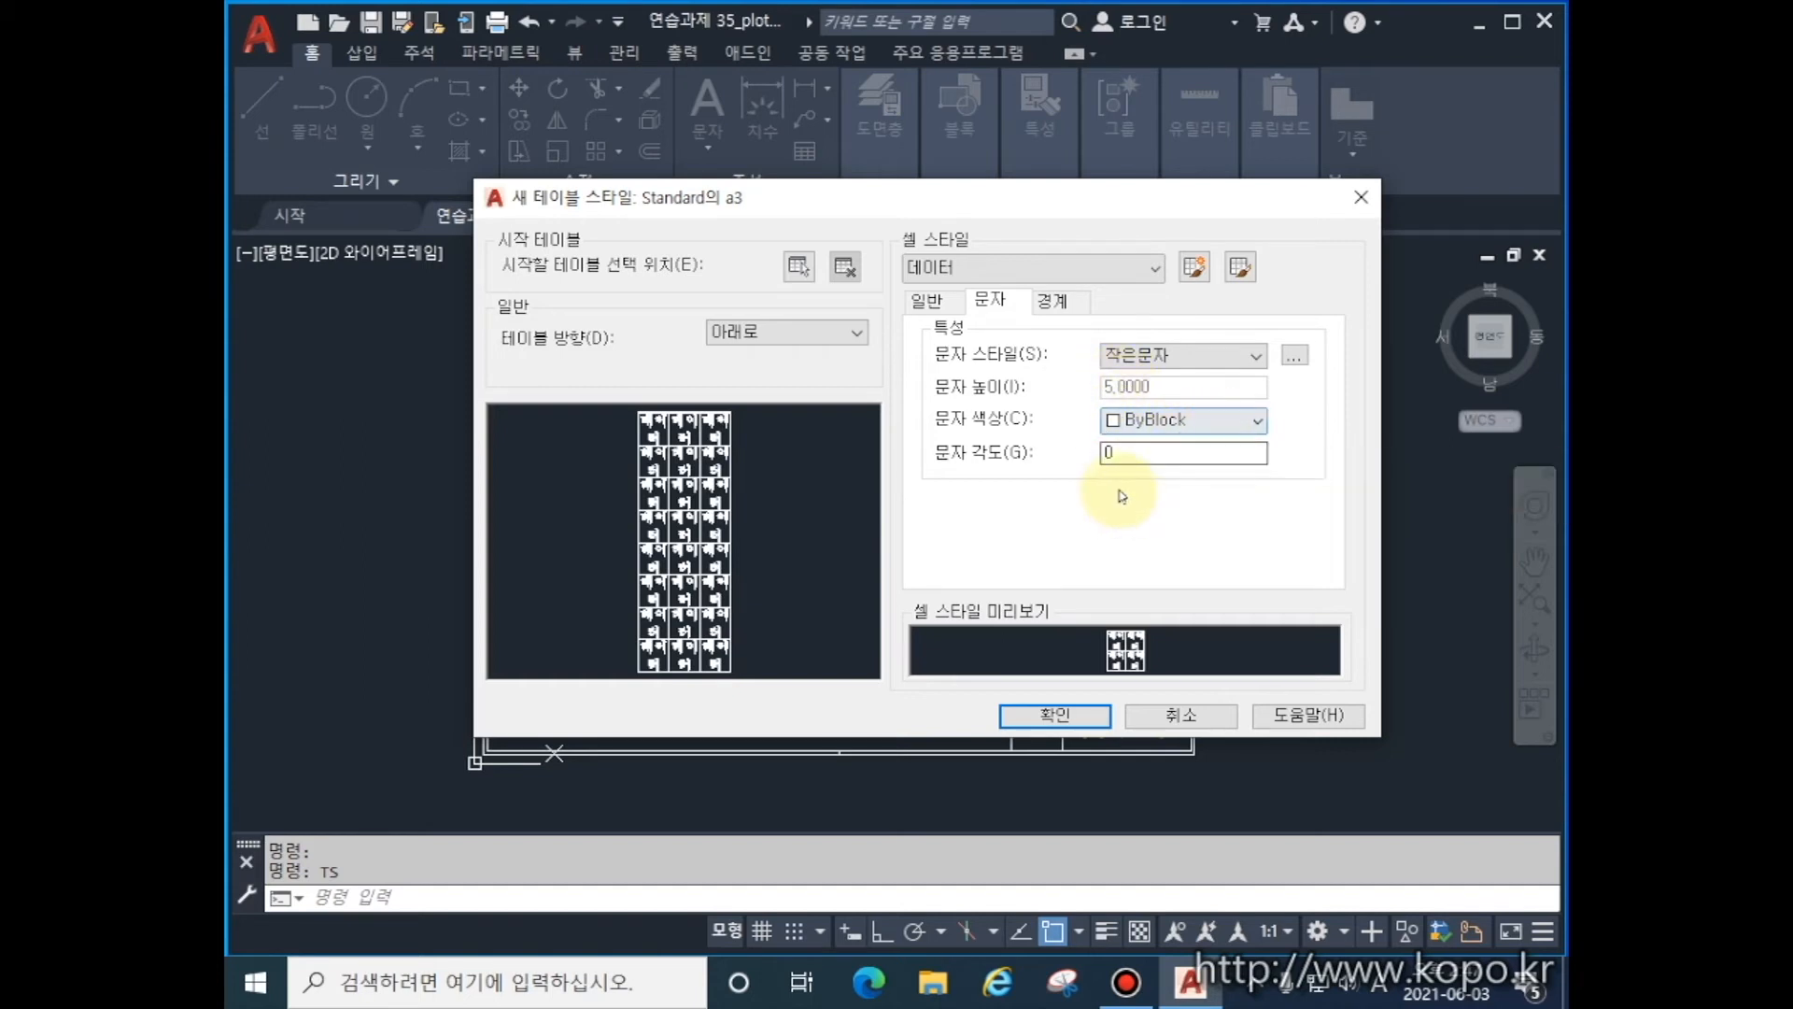
left_click(1056, 309)
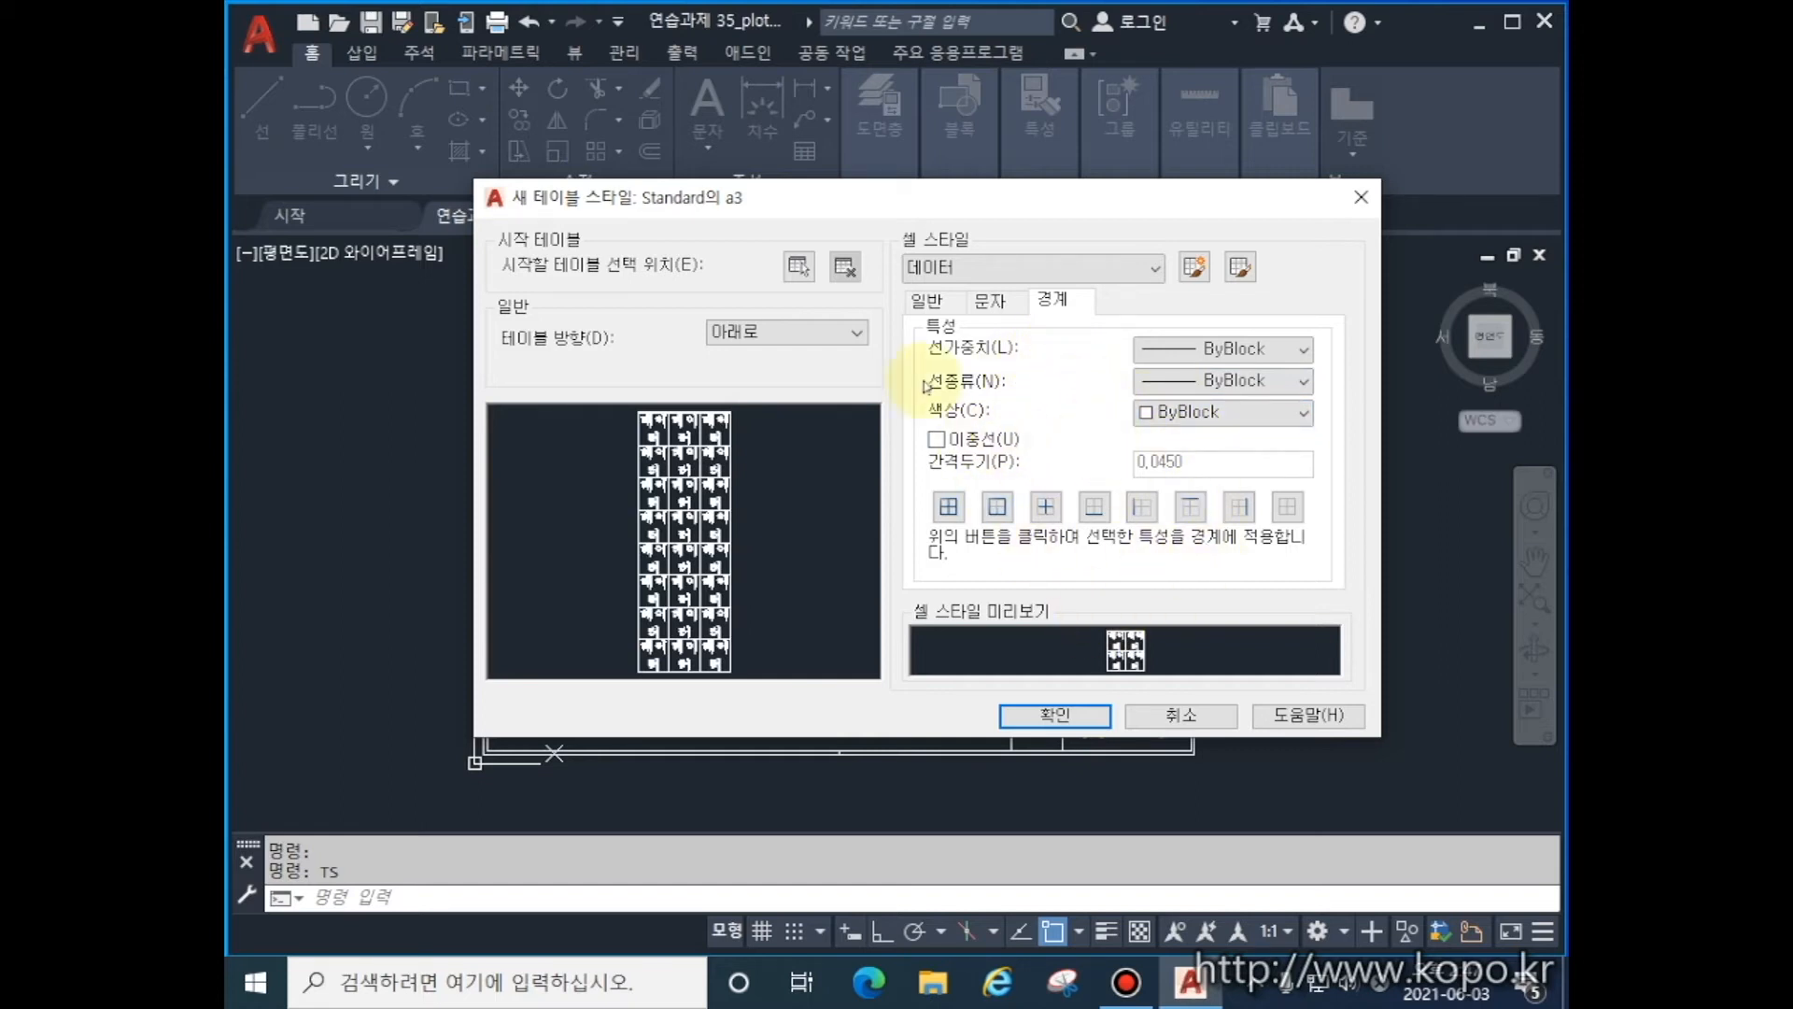
- Assign the 작은문자 text style to the header (머리글) cell style, keeping its type as label (레이블)
left_click(937, 304)
left_click(1156, 270)
left_click(1093, 318)
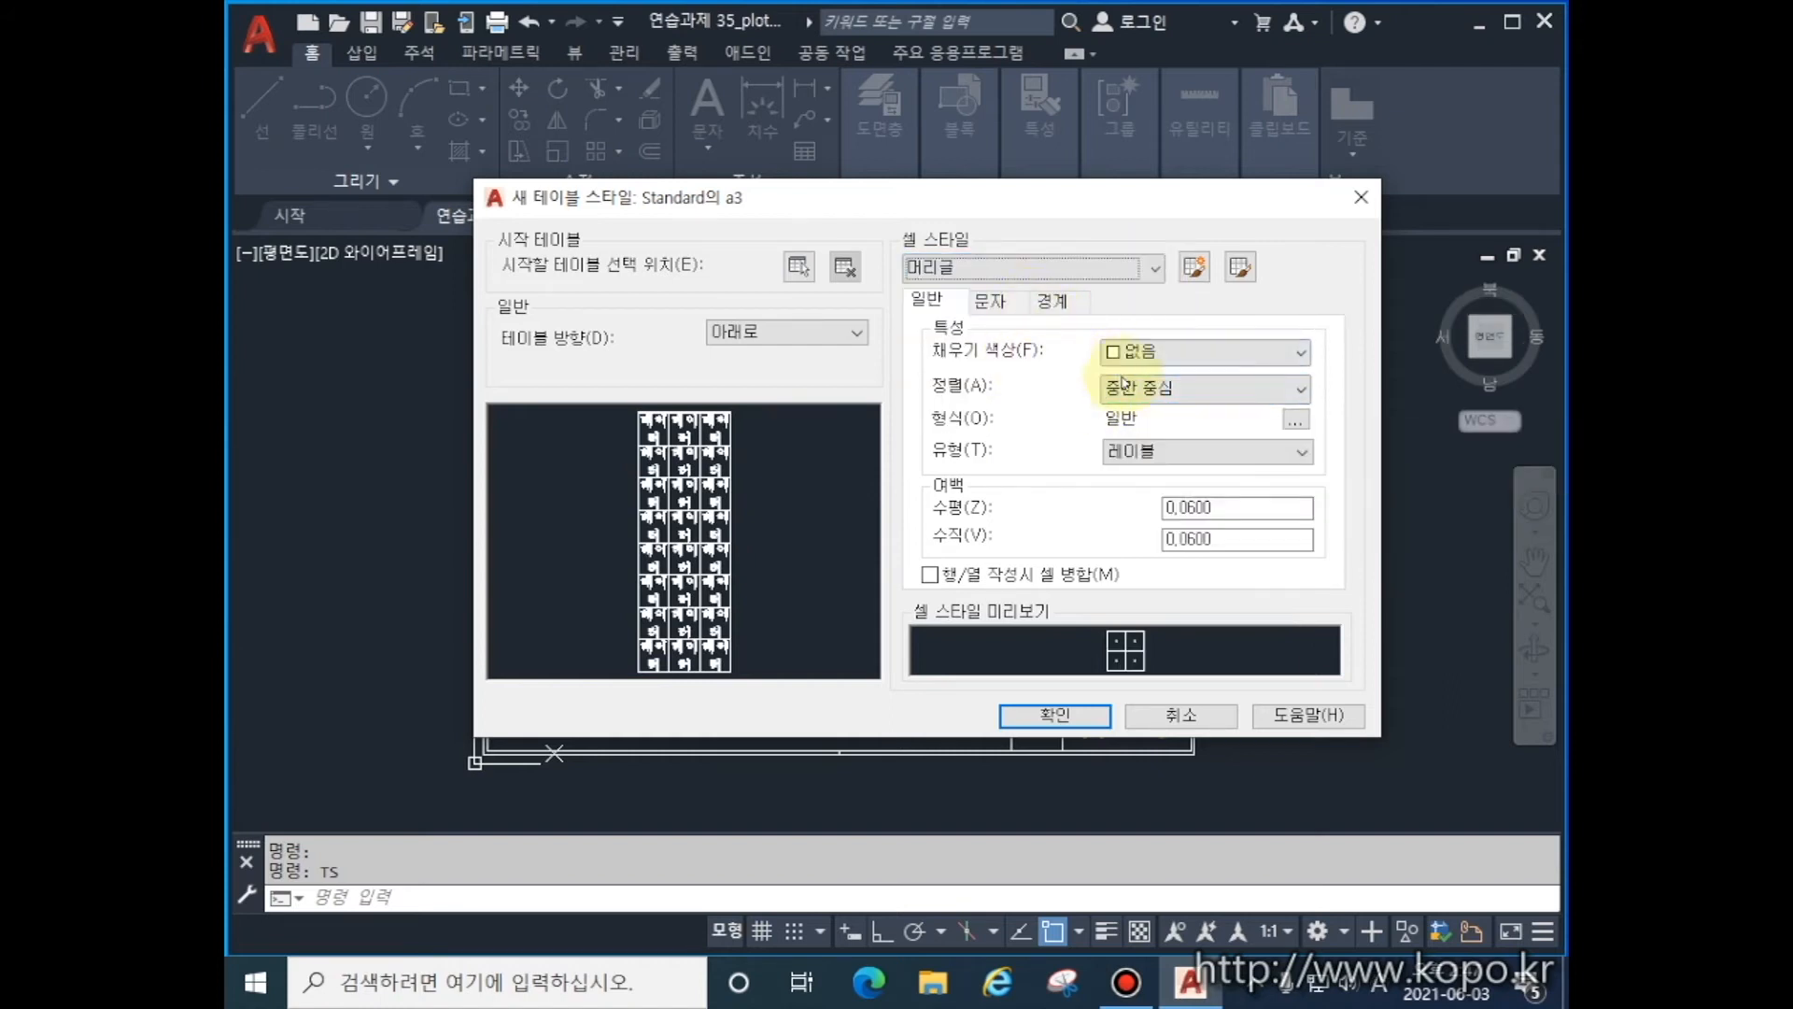
left_click(1185, 460)
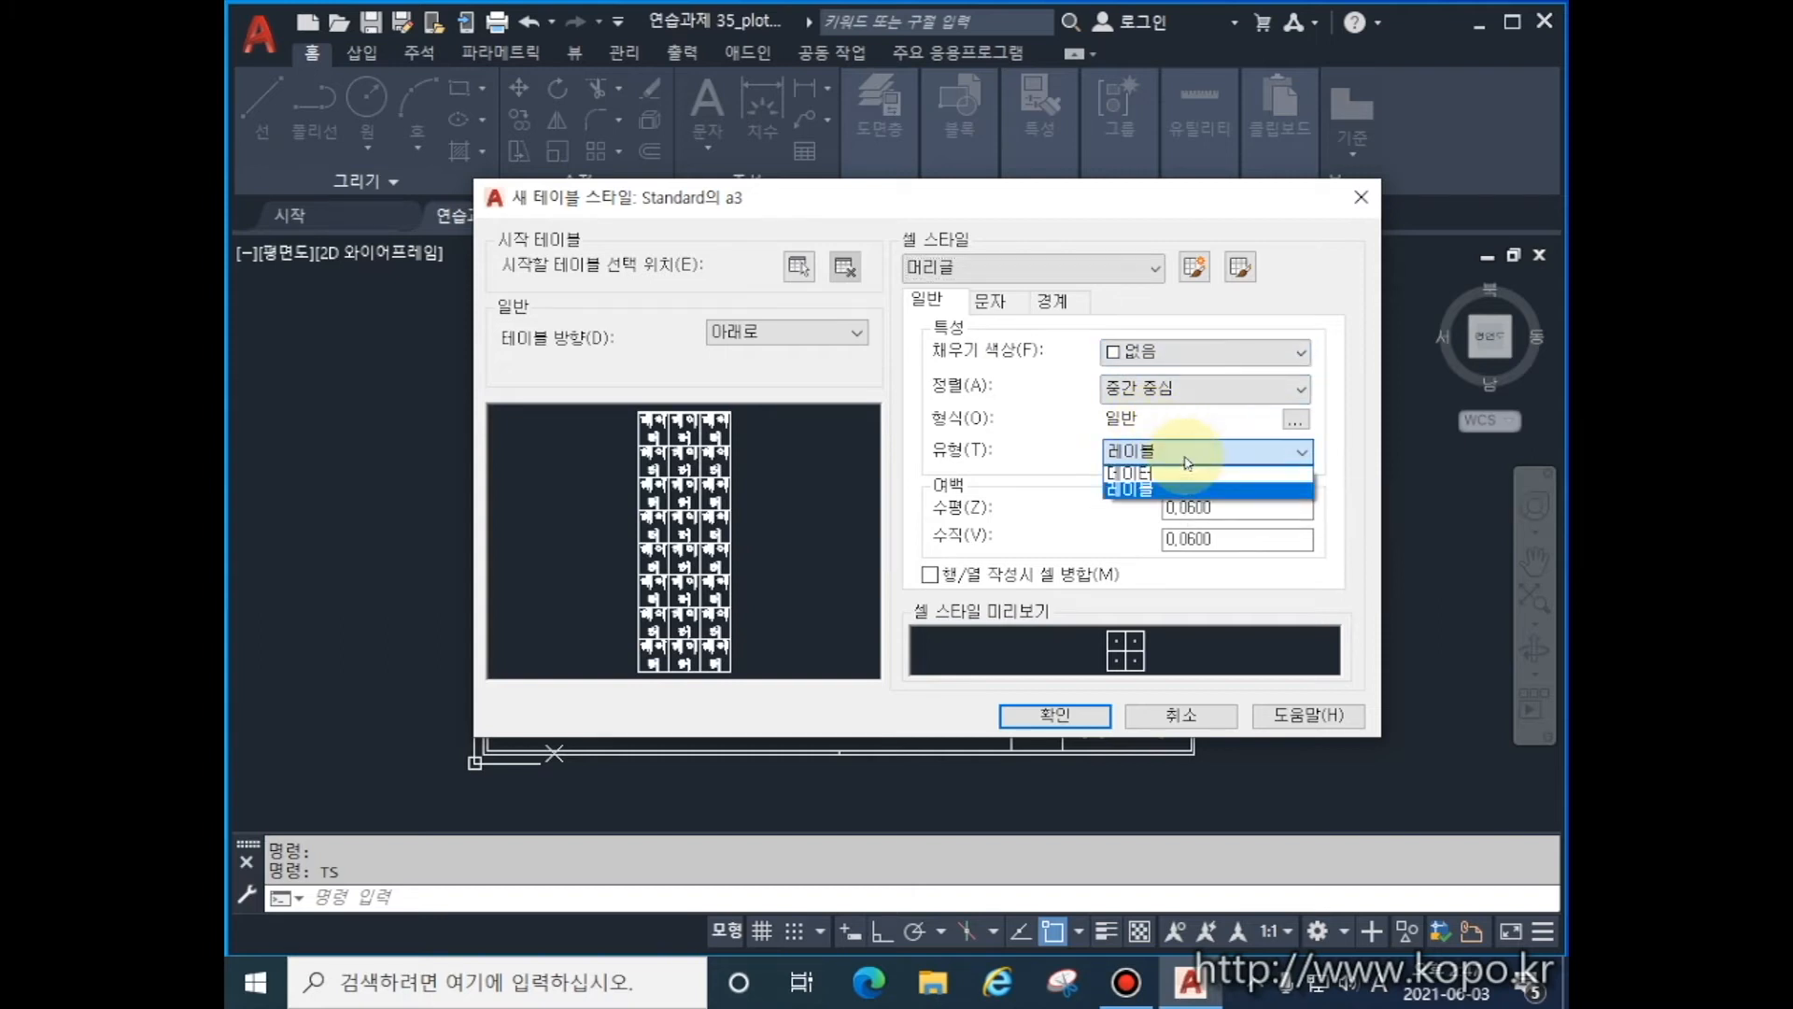
left_click(1186, 457)
left_click(1187, 456)
left_click(1187, 462)
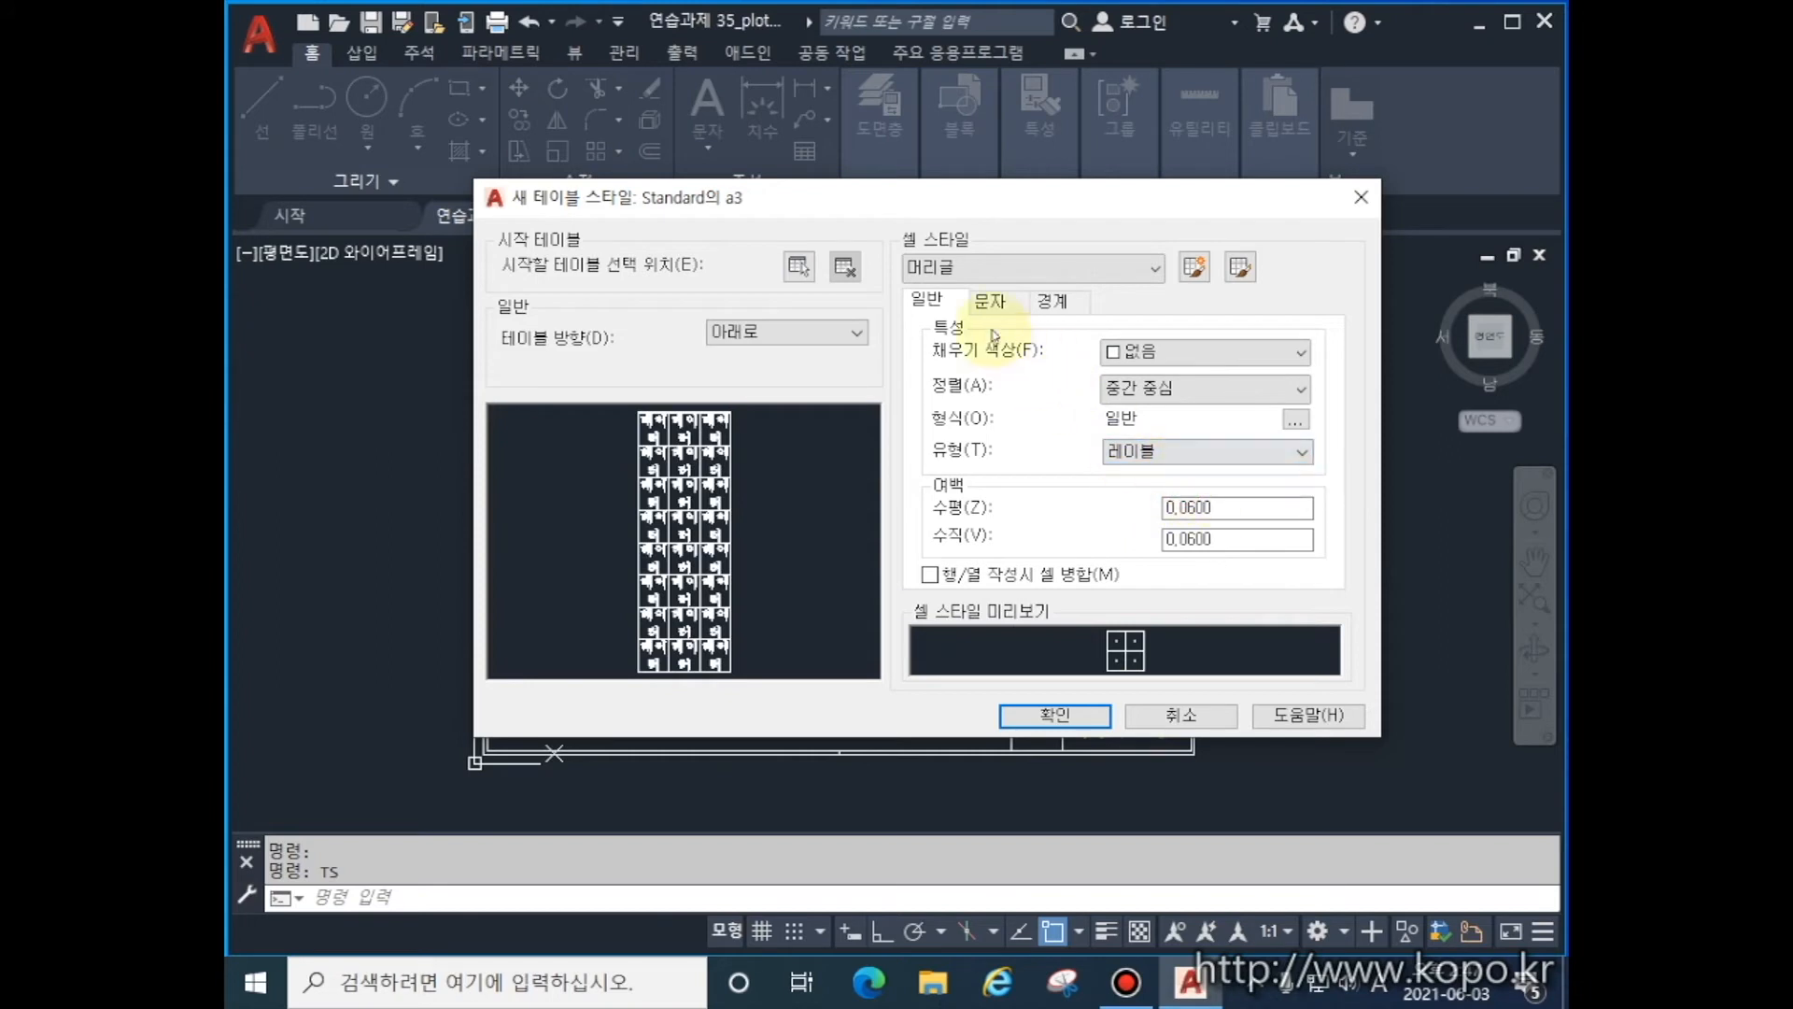
left_click(990, 300)
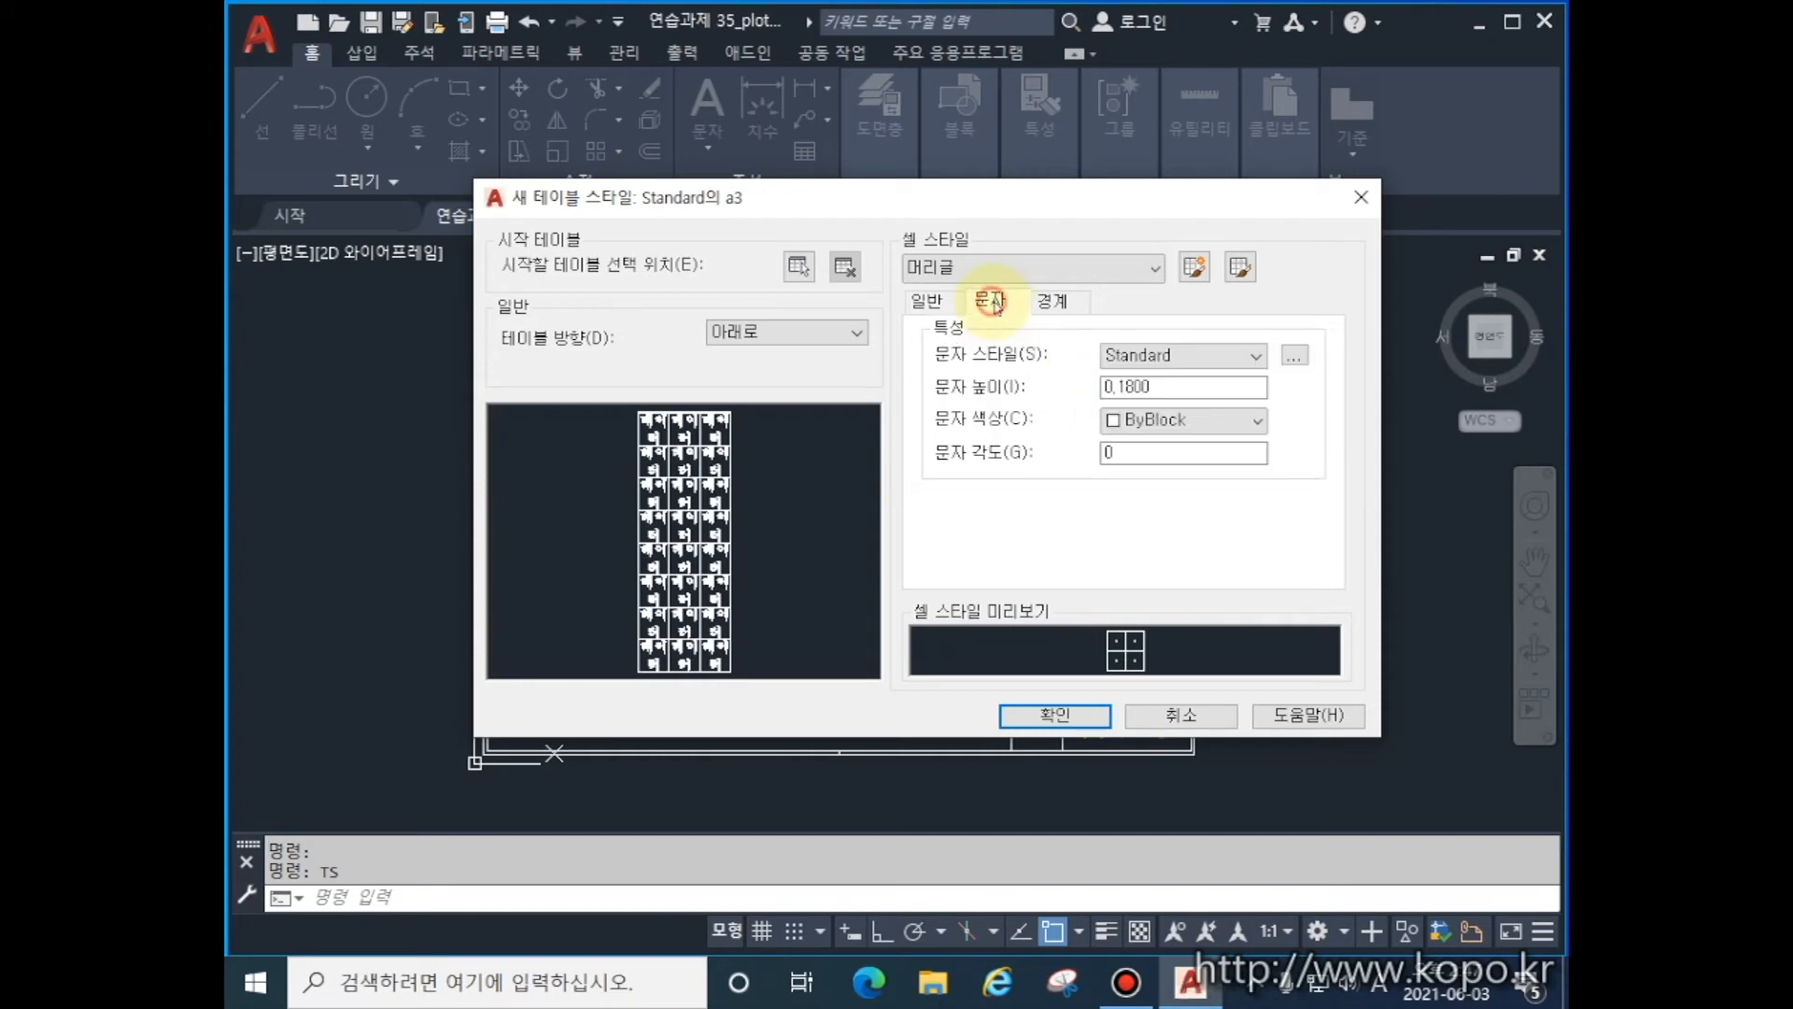
left_click(1252, 356)
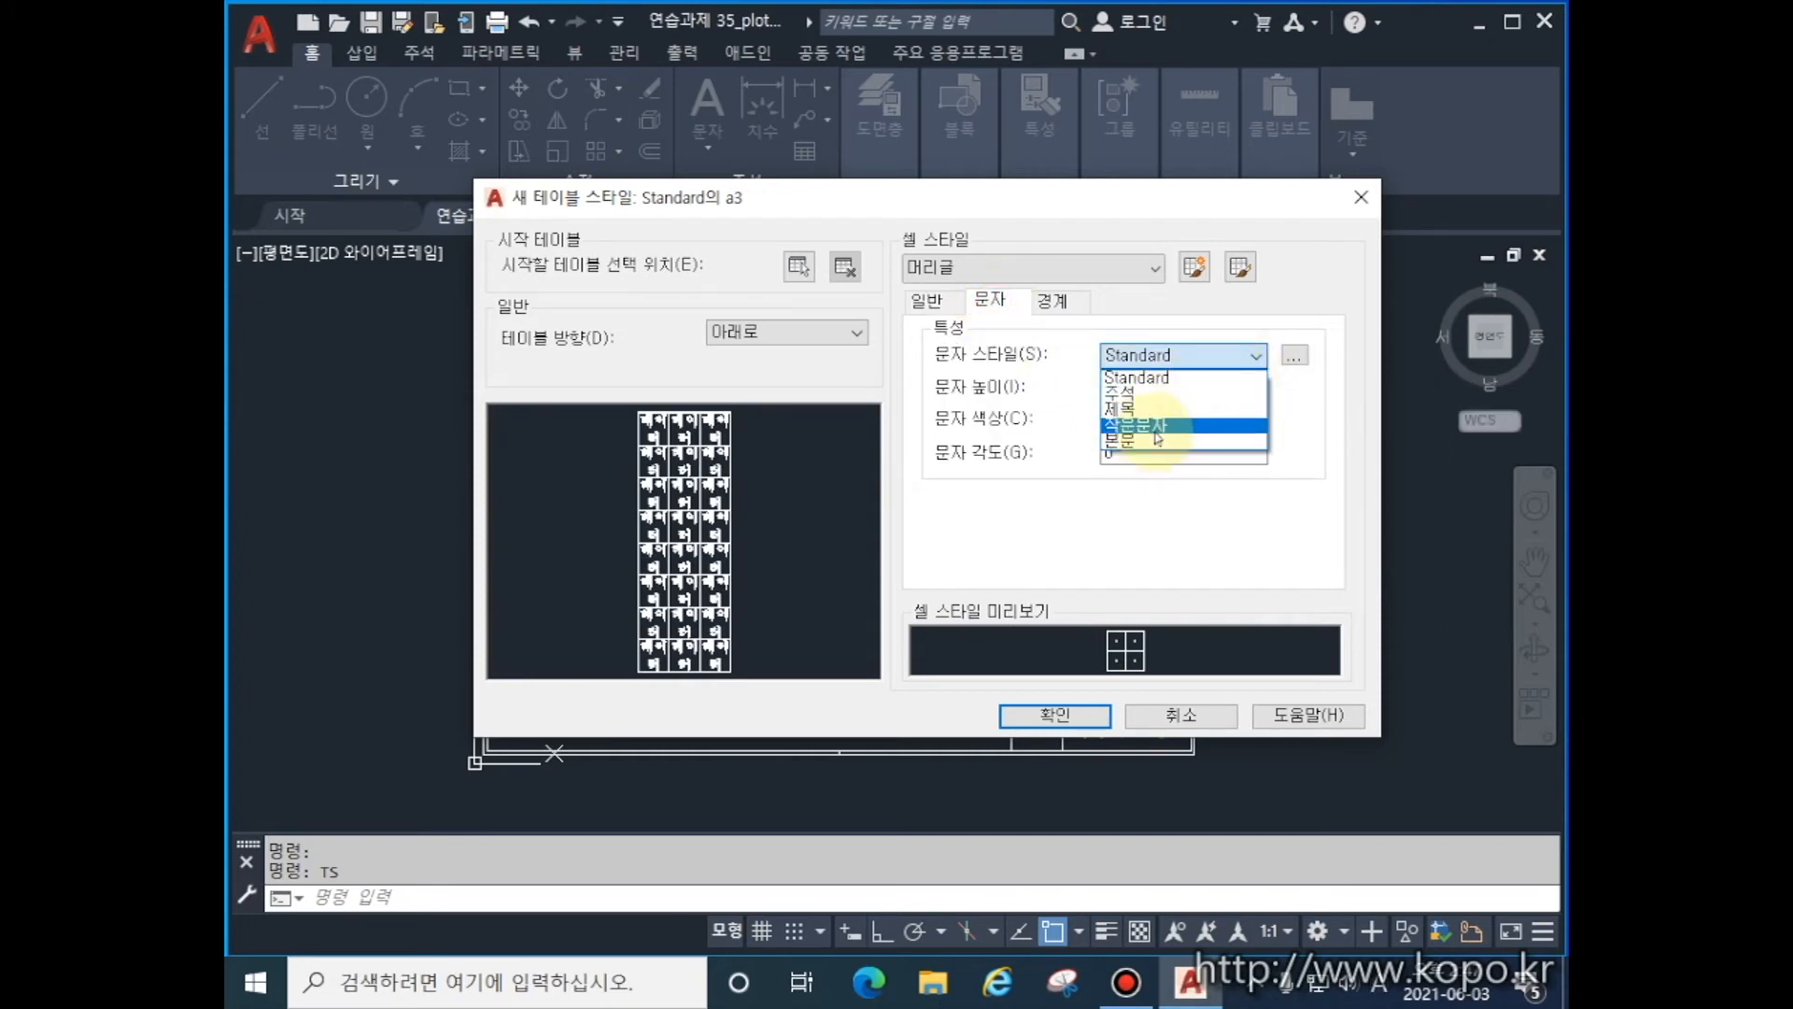
left_click(1156, 427)
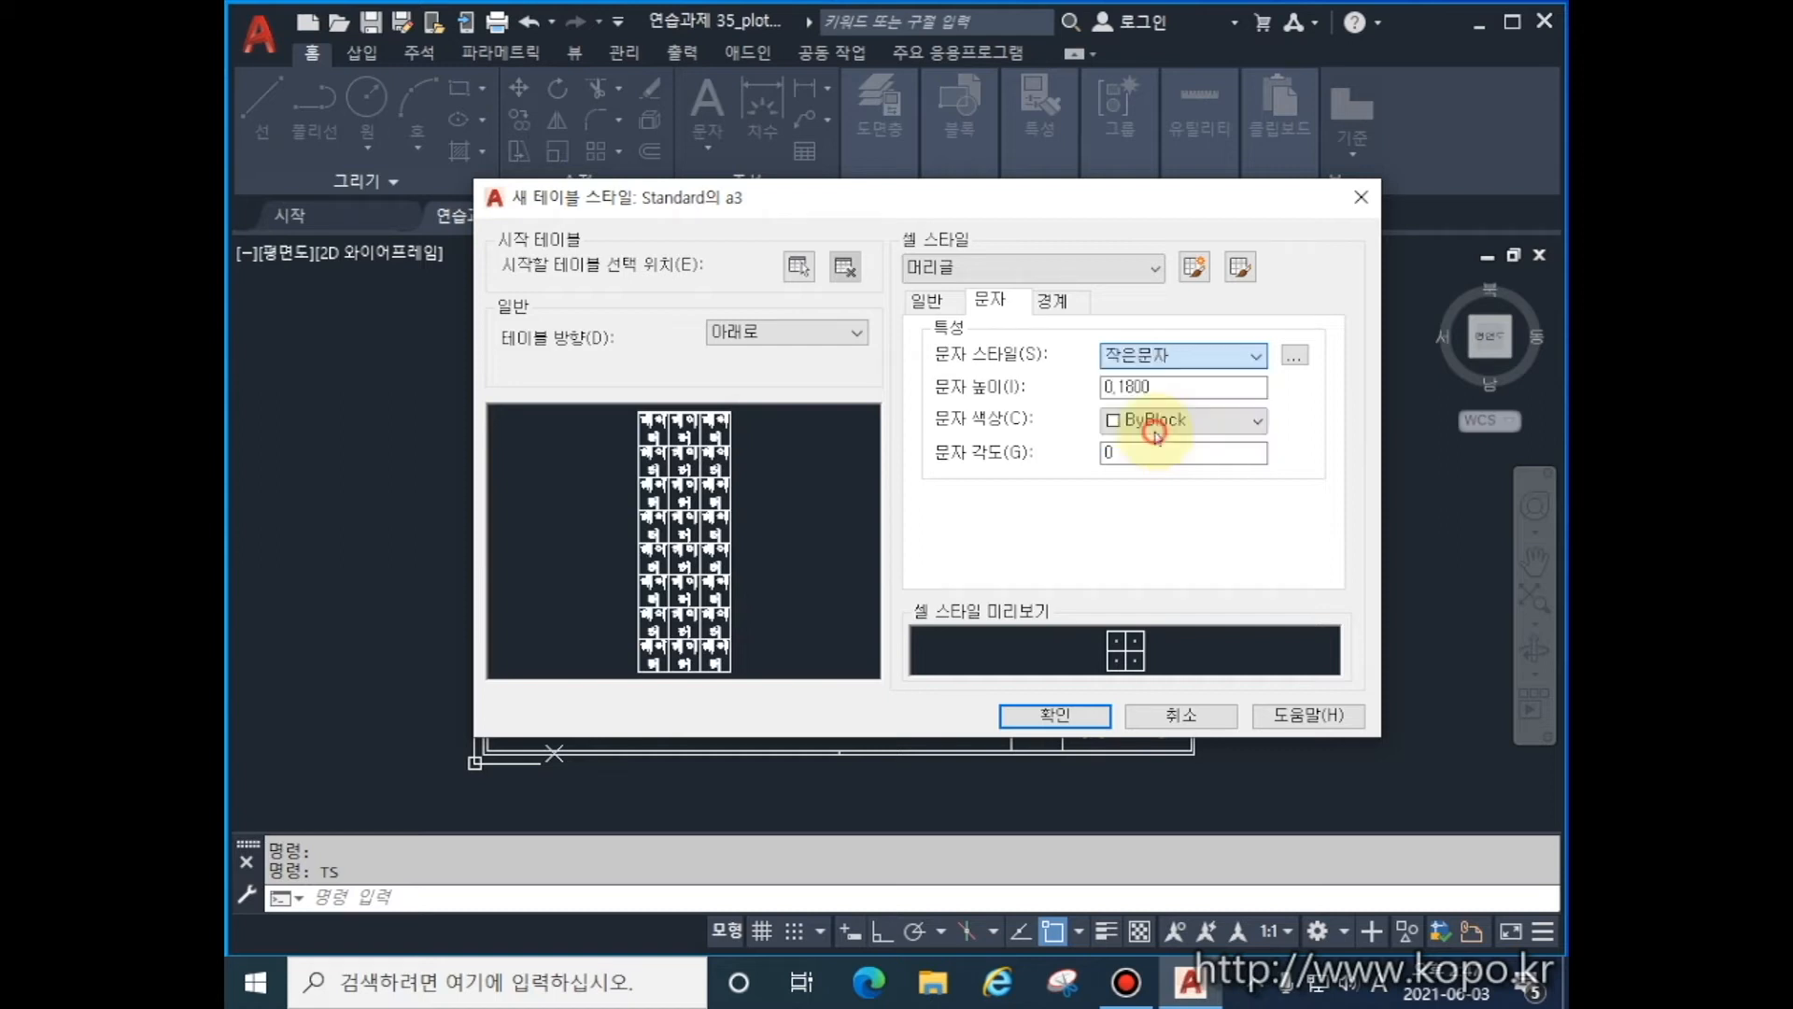
left_click(1052, 300)
- Assign the 본문 text style to the title (제목) cell style and check that text style's definition
left_click(1054, 268)
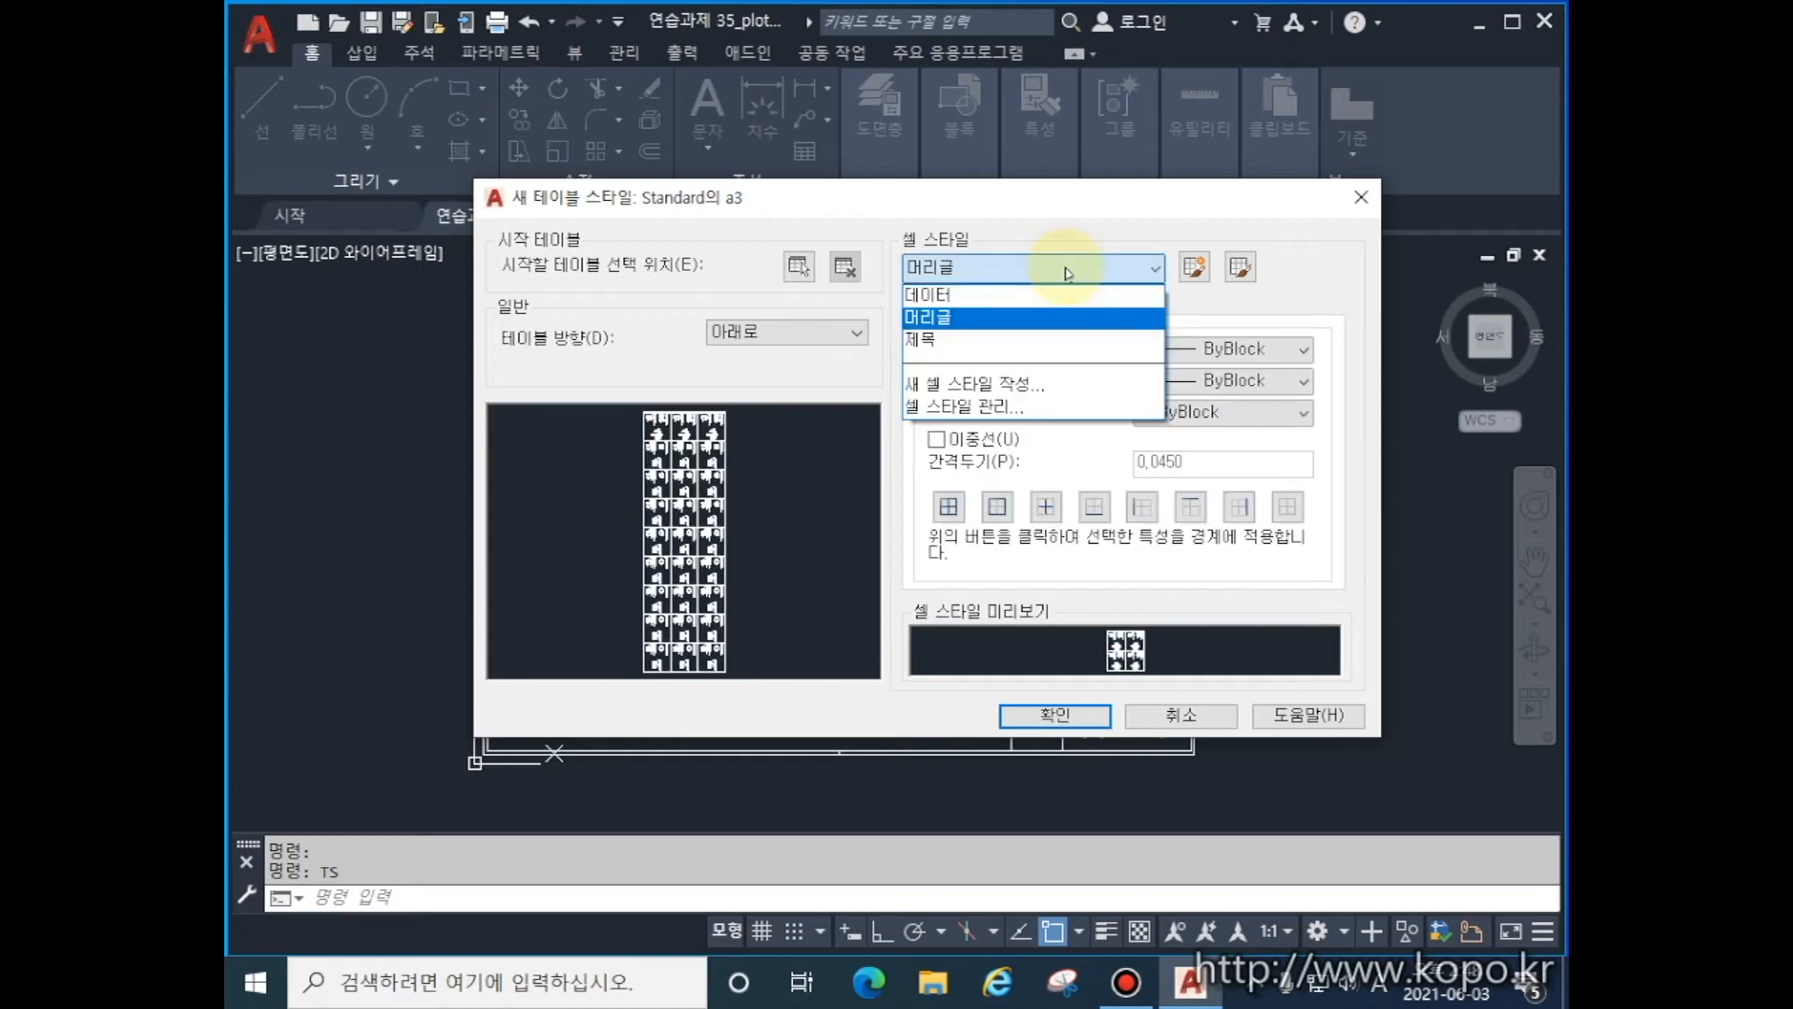
left_click(1039, 340)
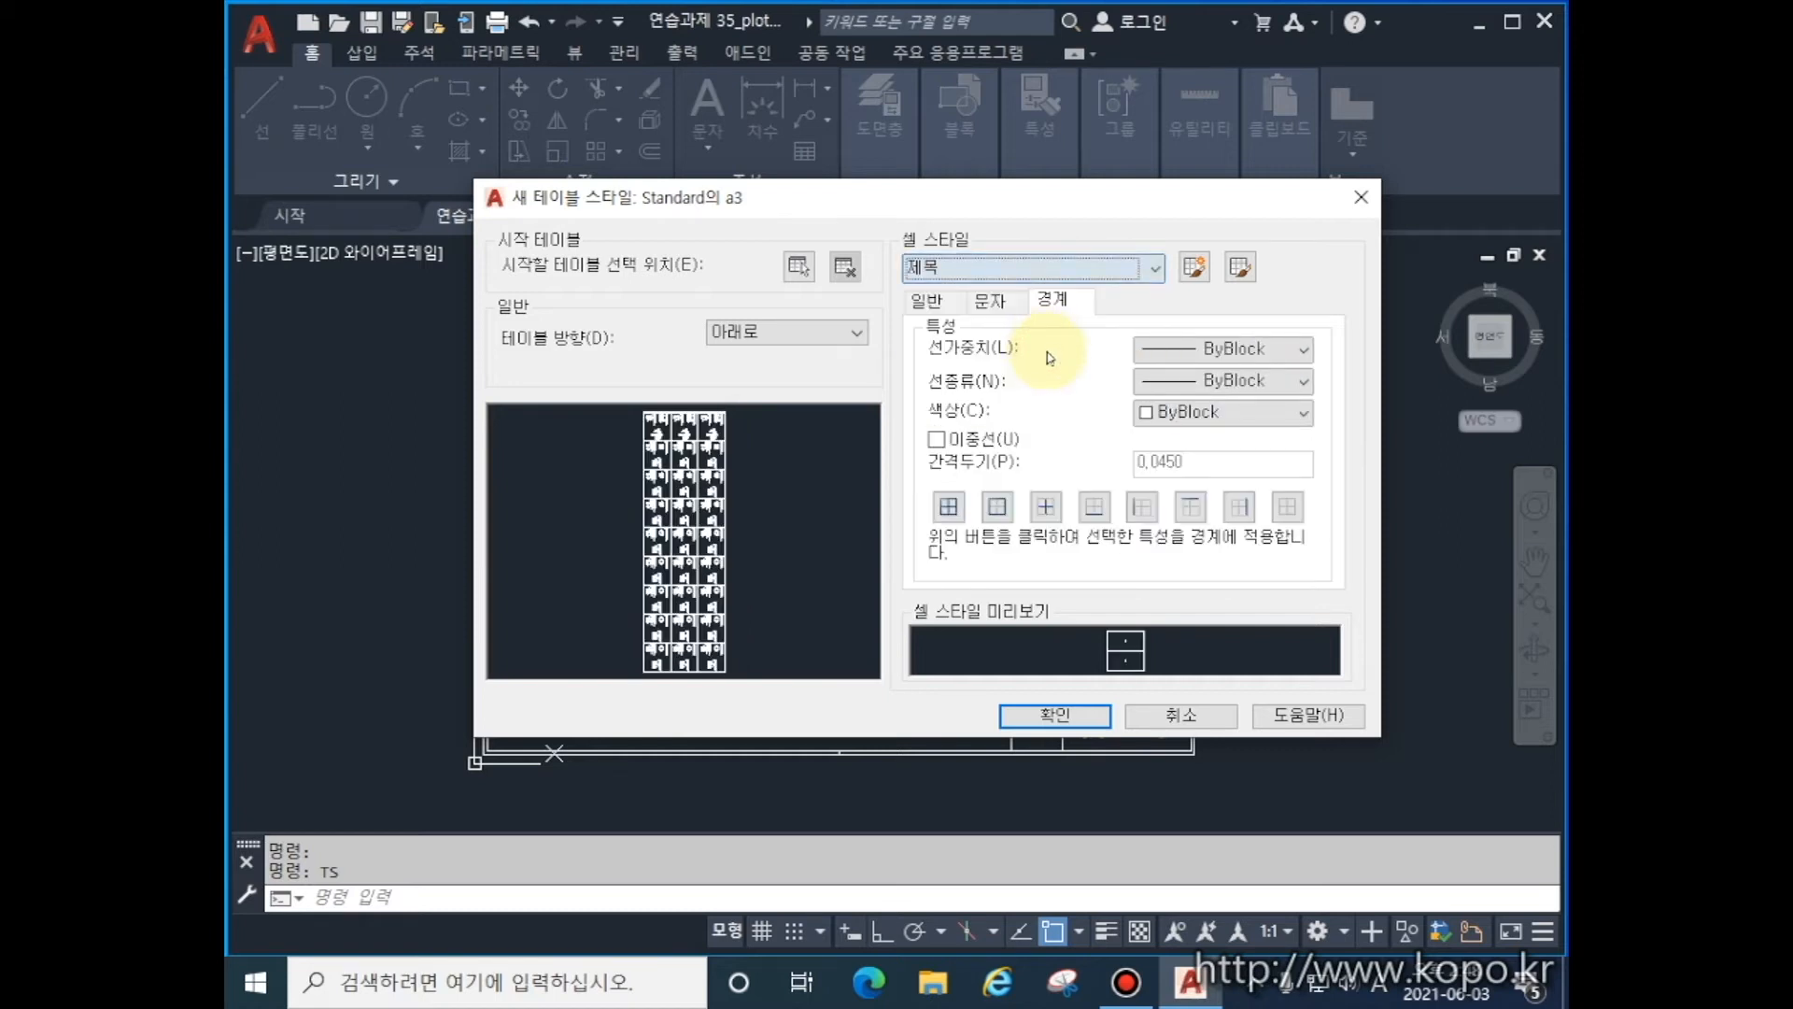
left_click(938, 304)
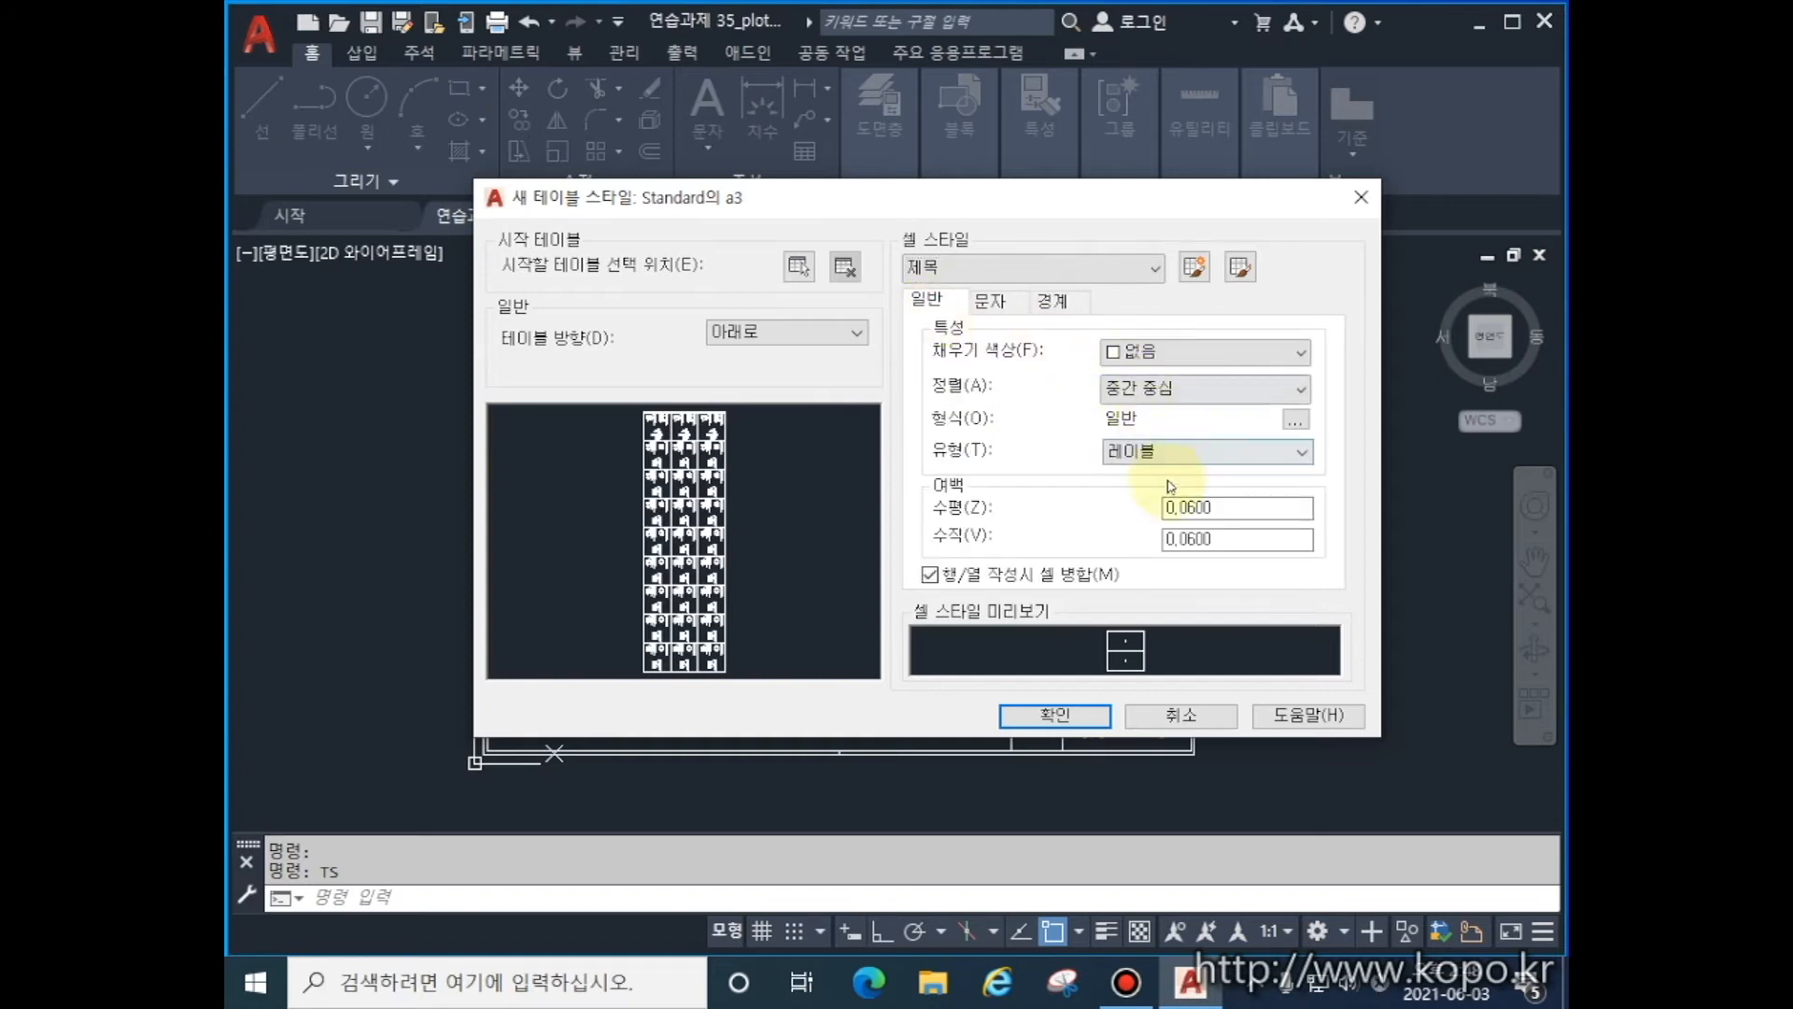
left_click(995, 302)
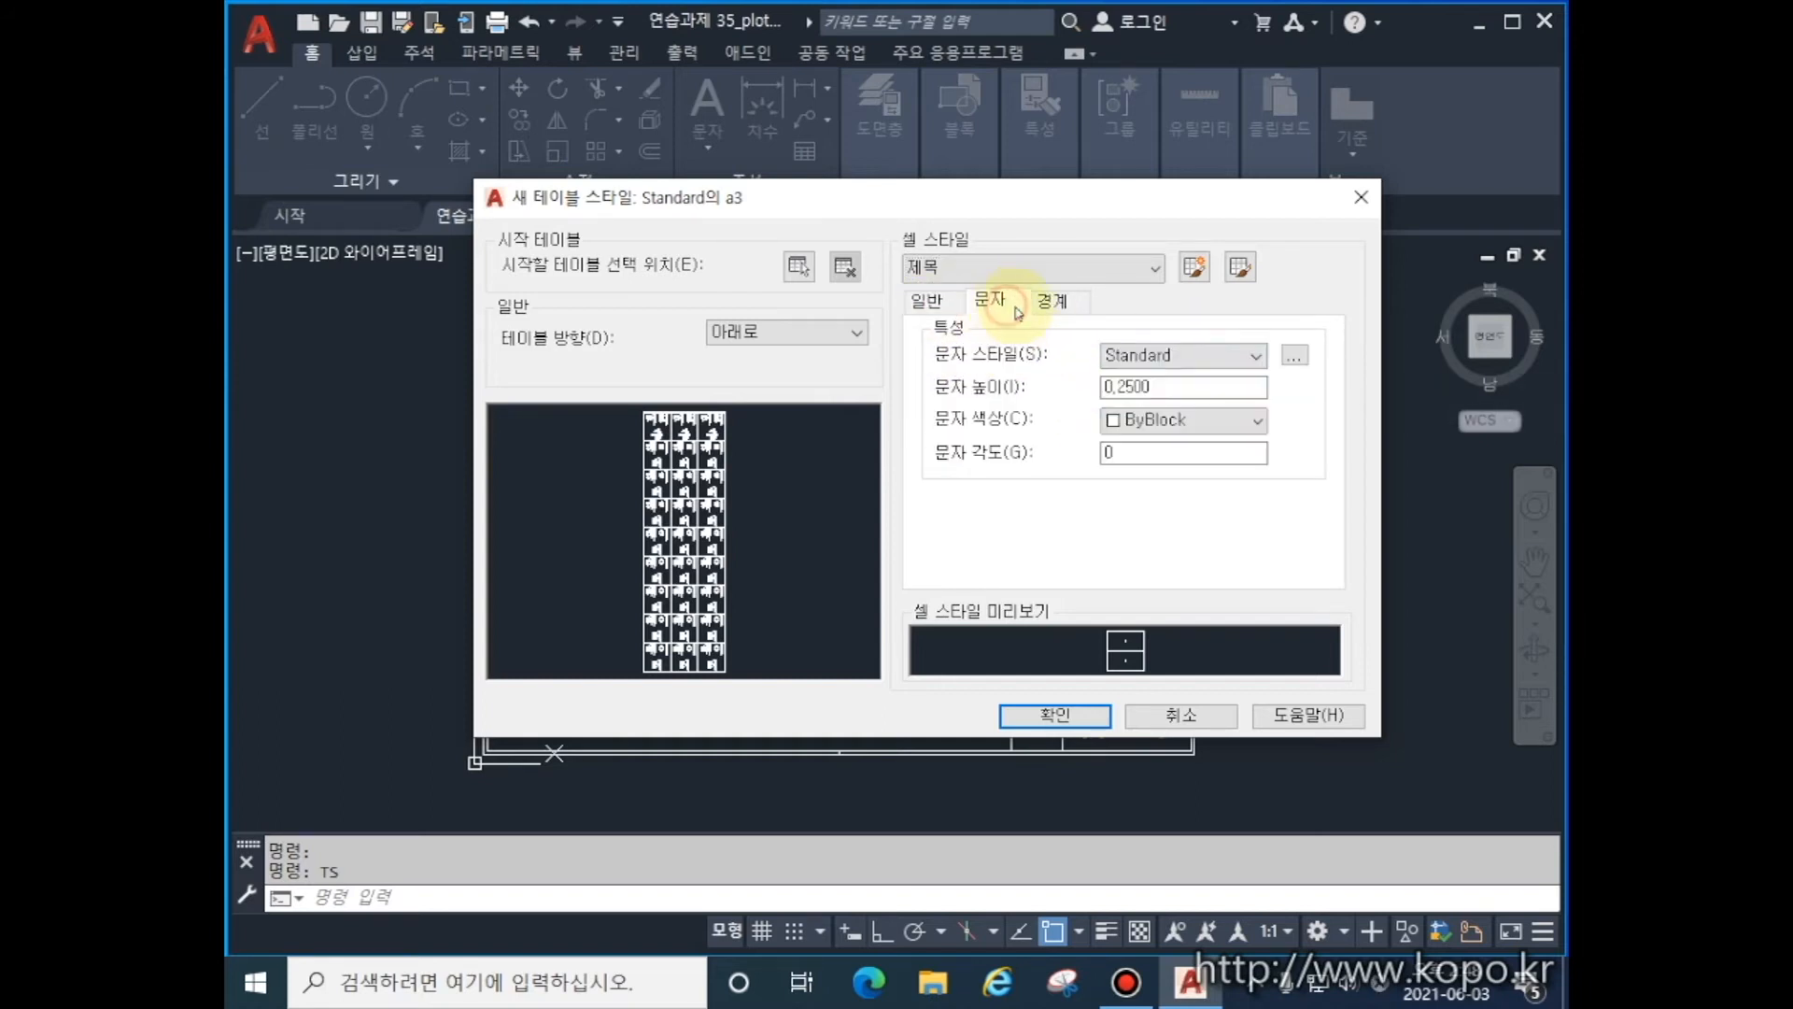
left_click(1242, 360)
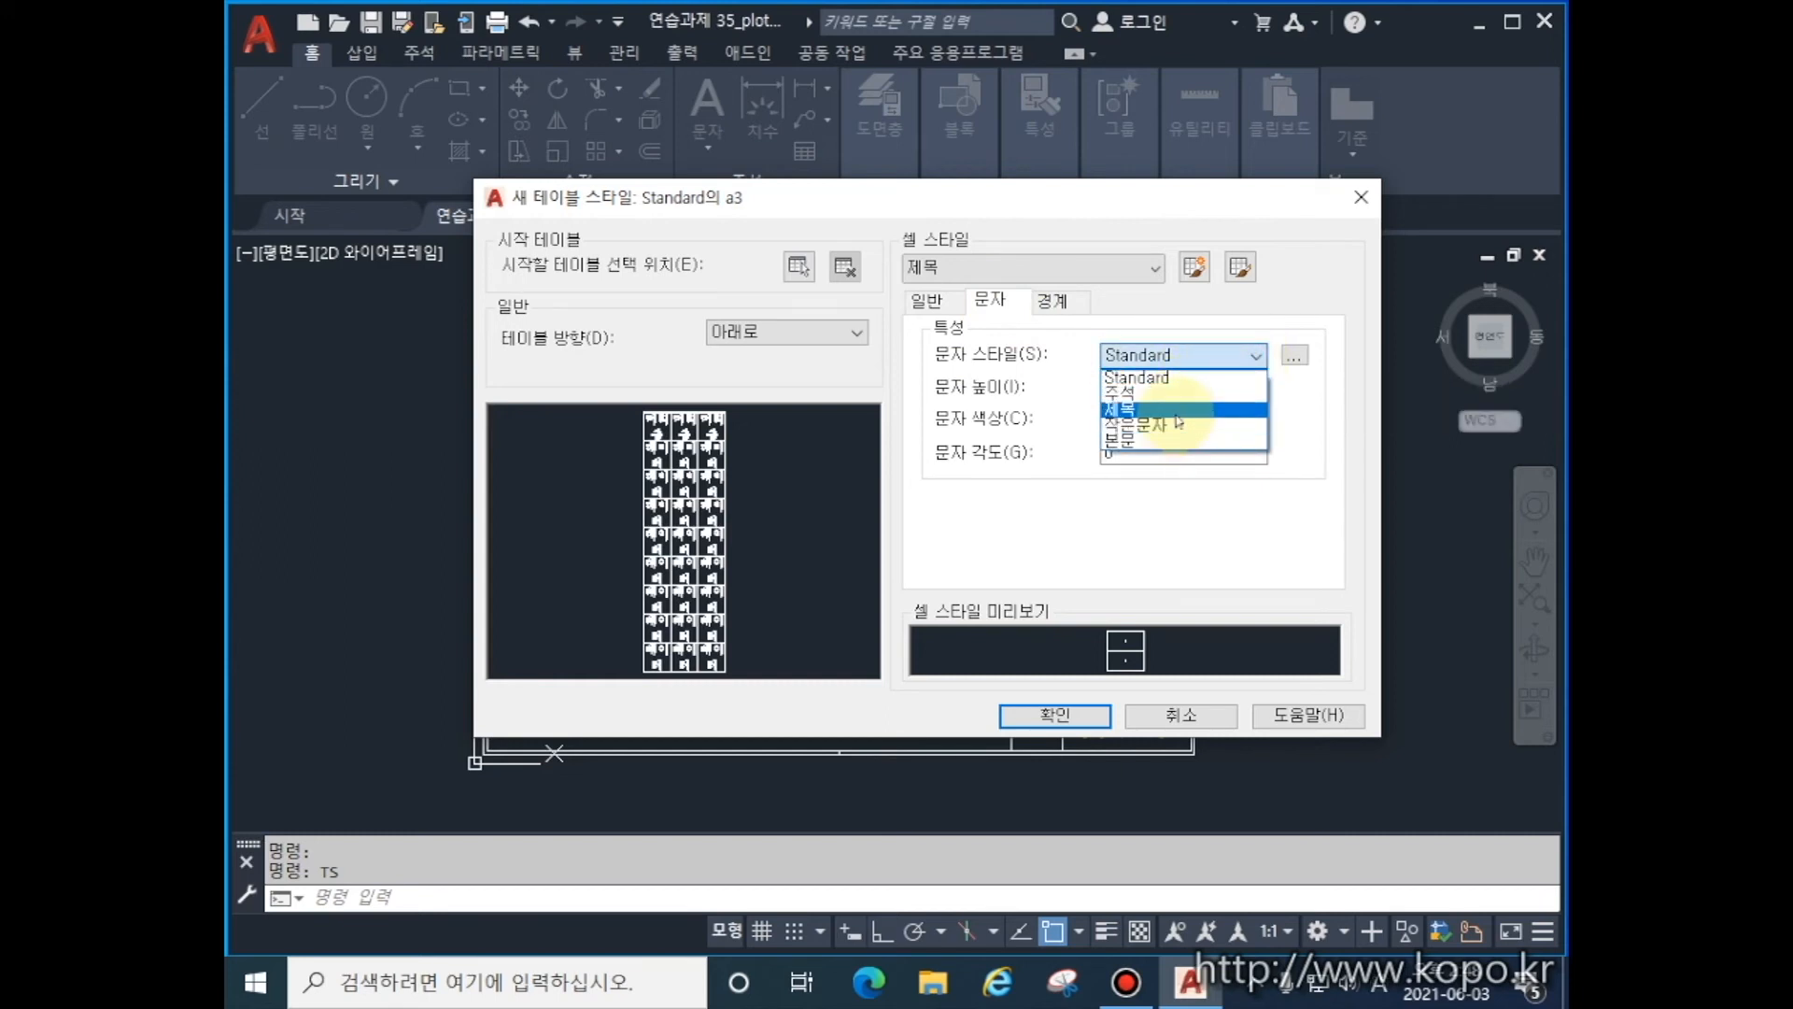
left_click(1173, 439)
left_click(1145, 355)
left_click(1151, 354)
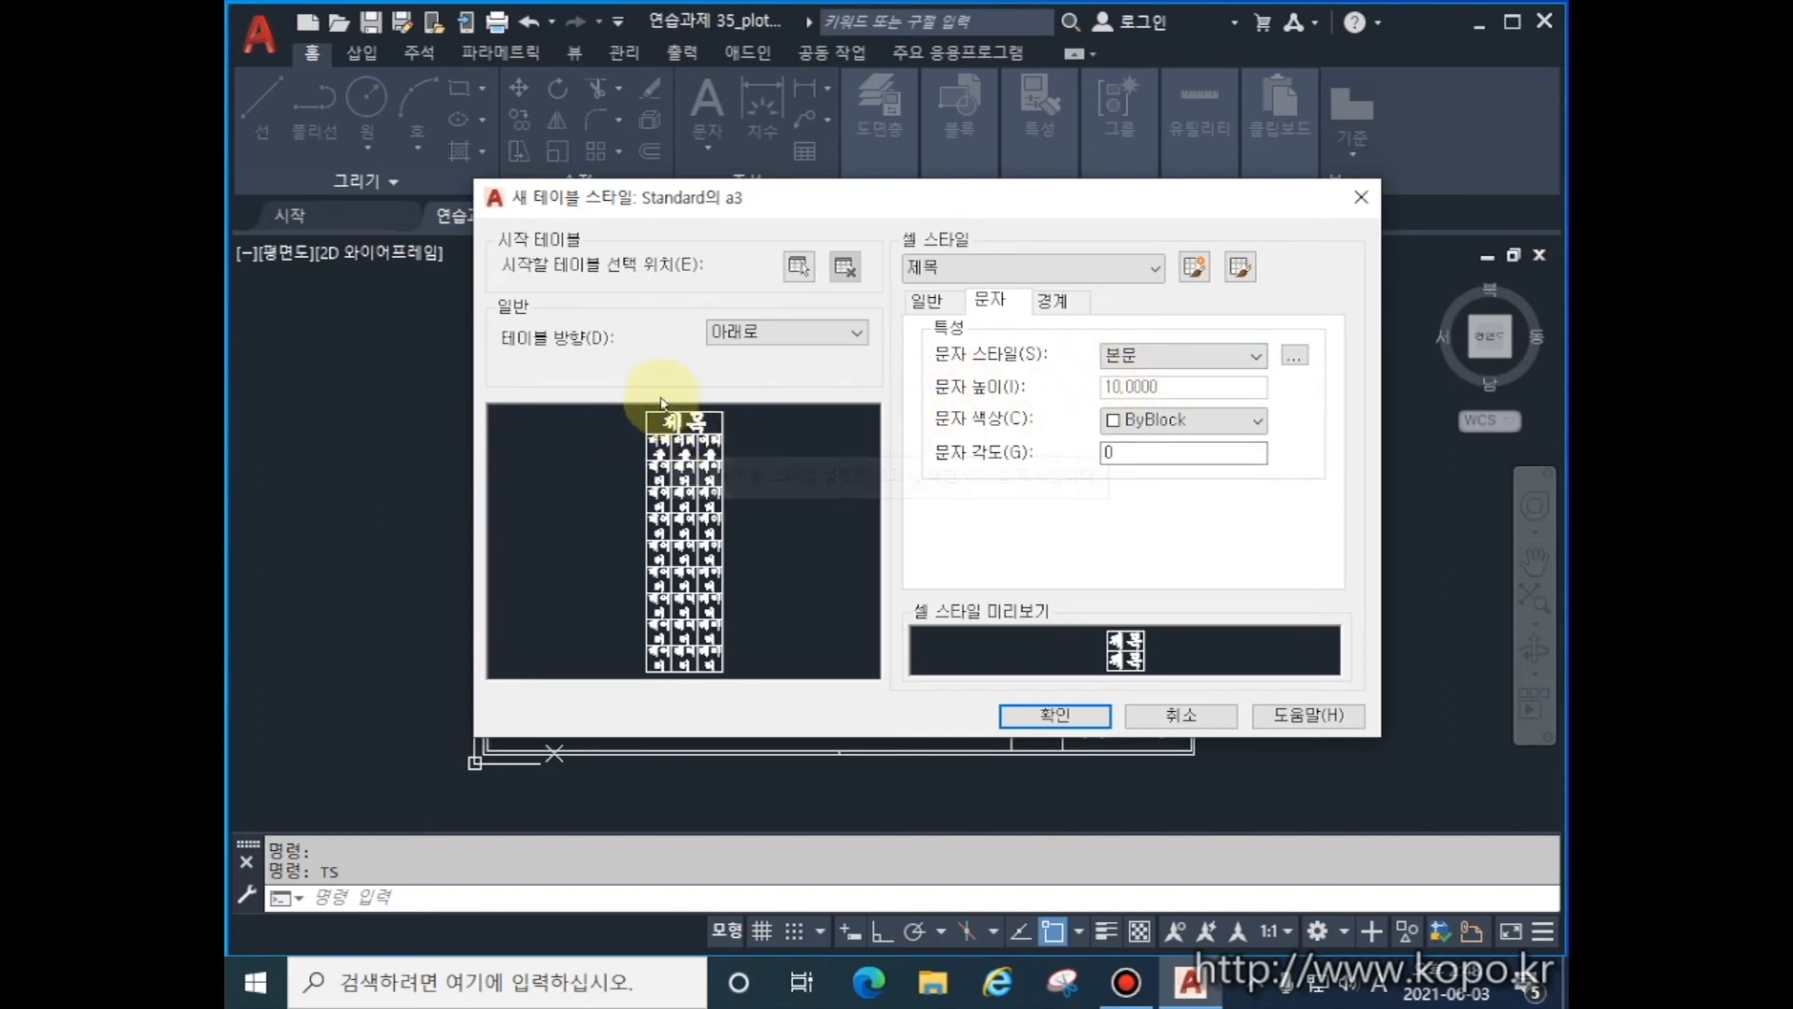
left_click(1294, 355)
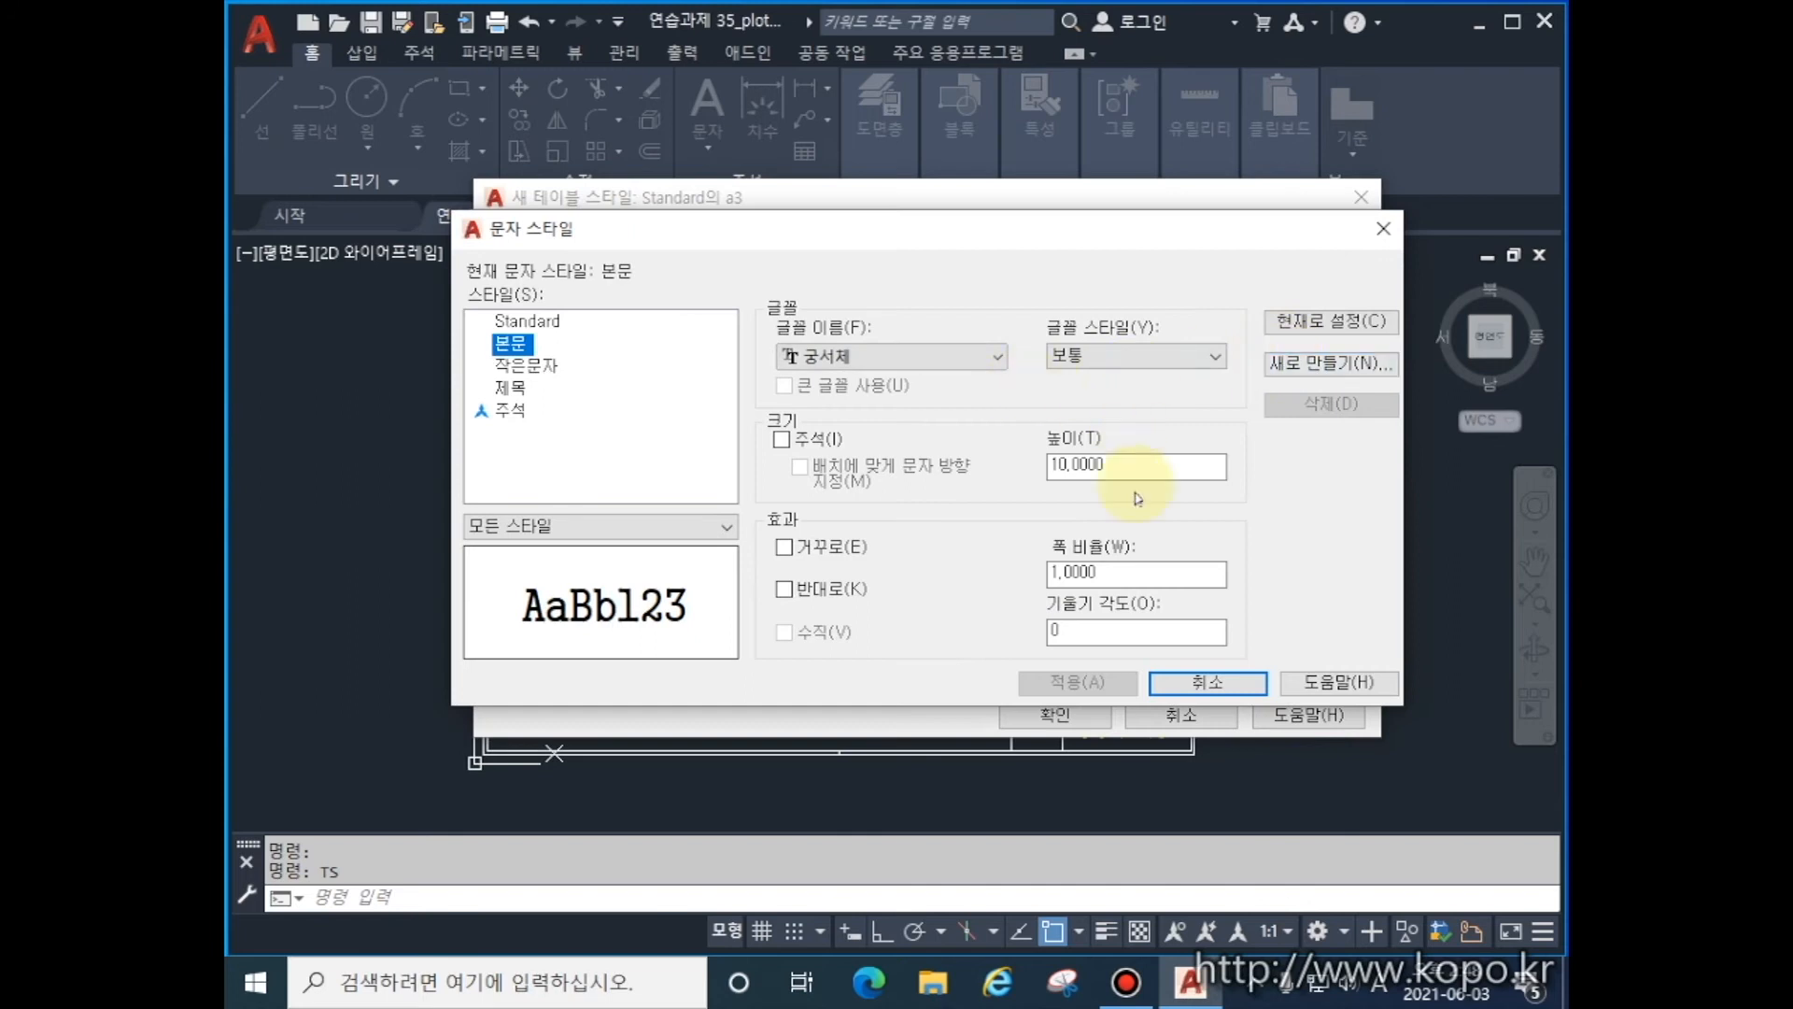
left_click(1205, 684)
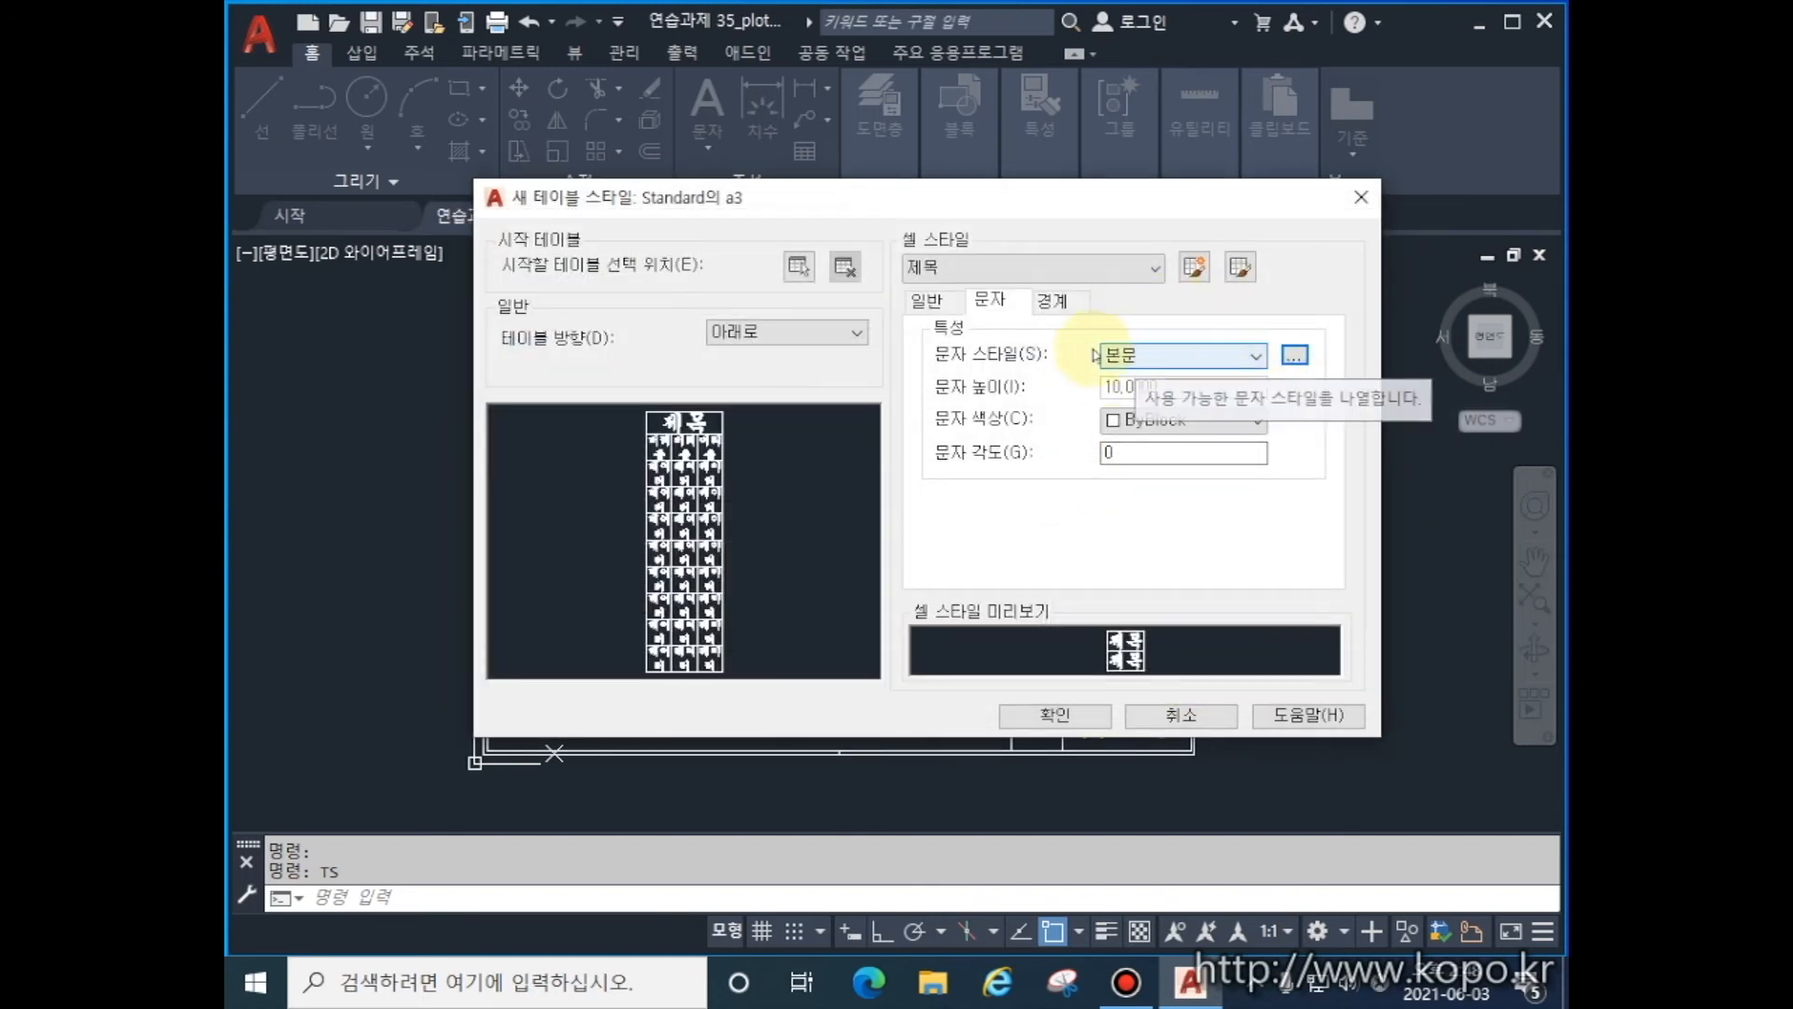
- From the data (데이터) cell style, create a text style named 표_데이터 with the 맑은 고딕 font and height 3
left_click(975, 269)
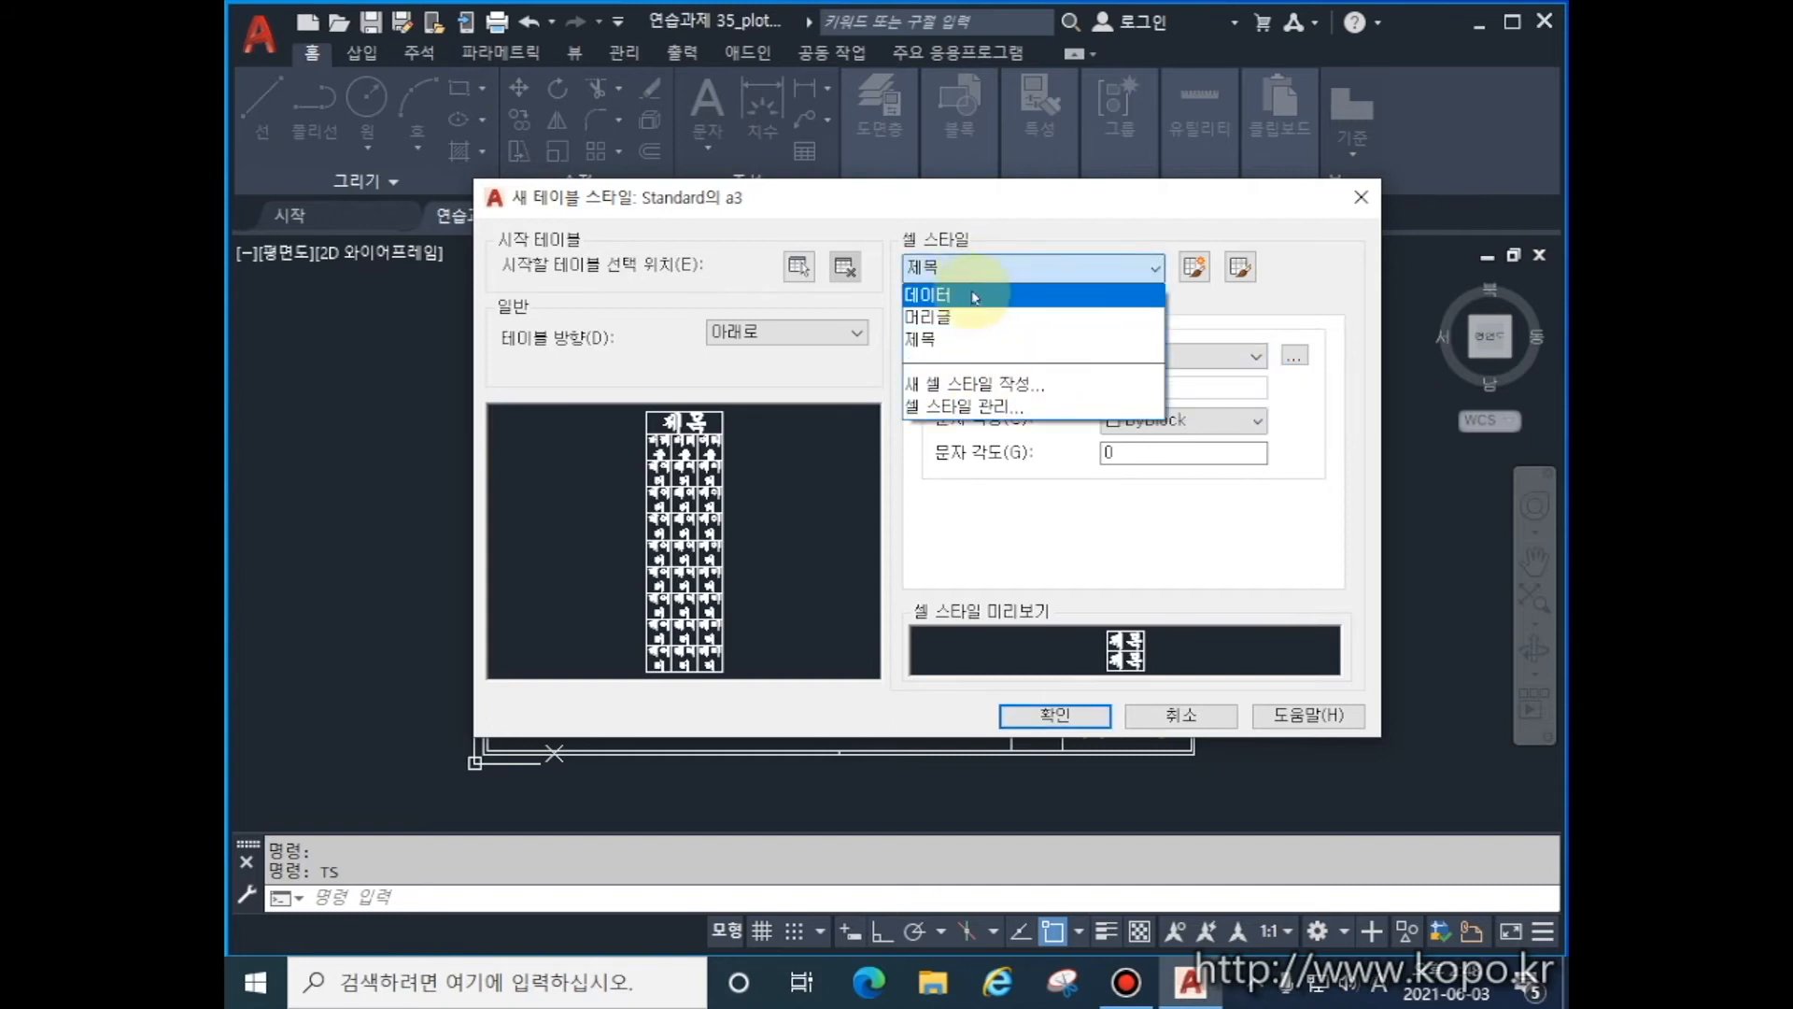
left_click(976, 297)
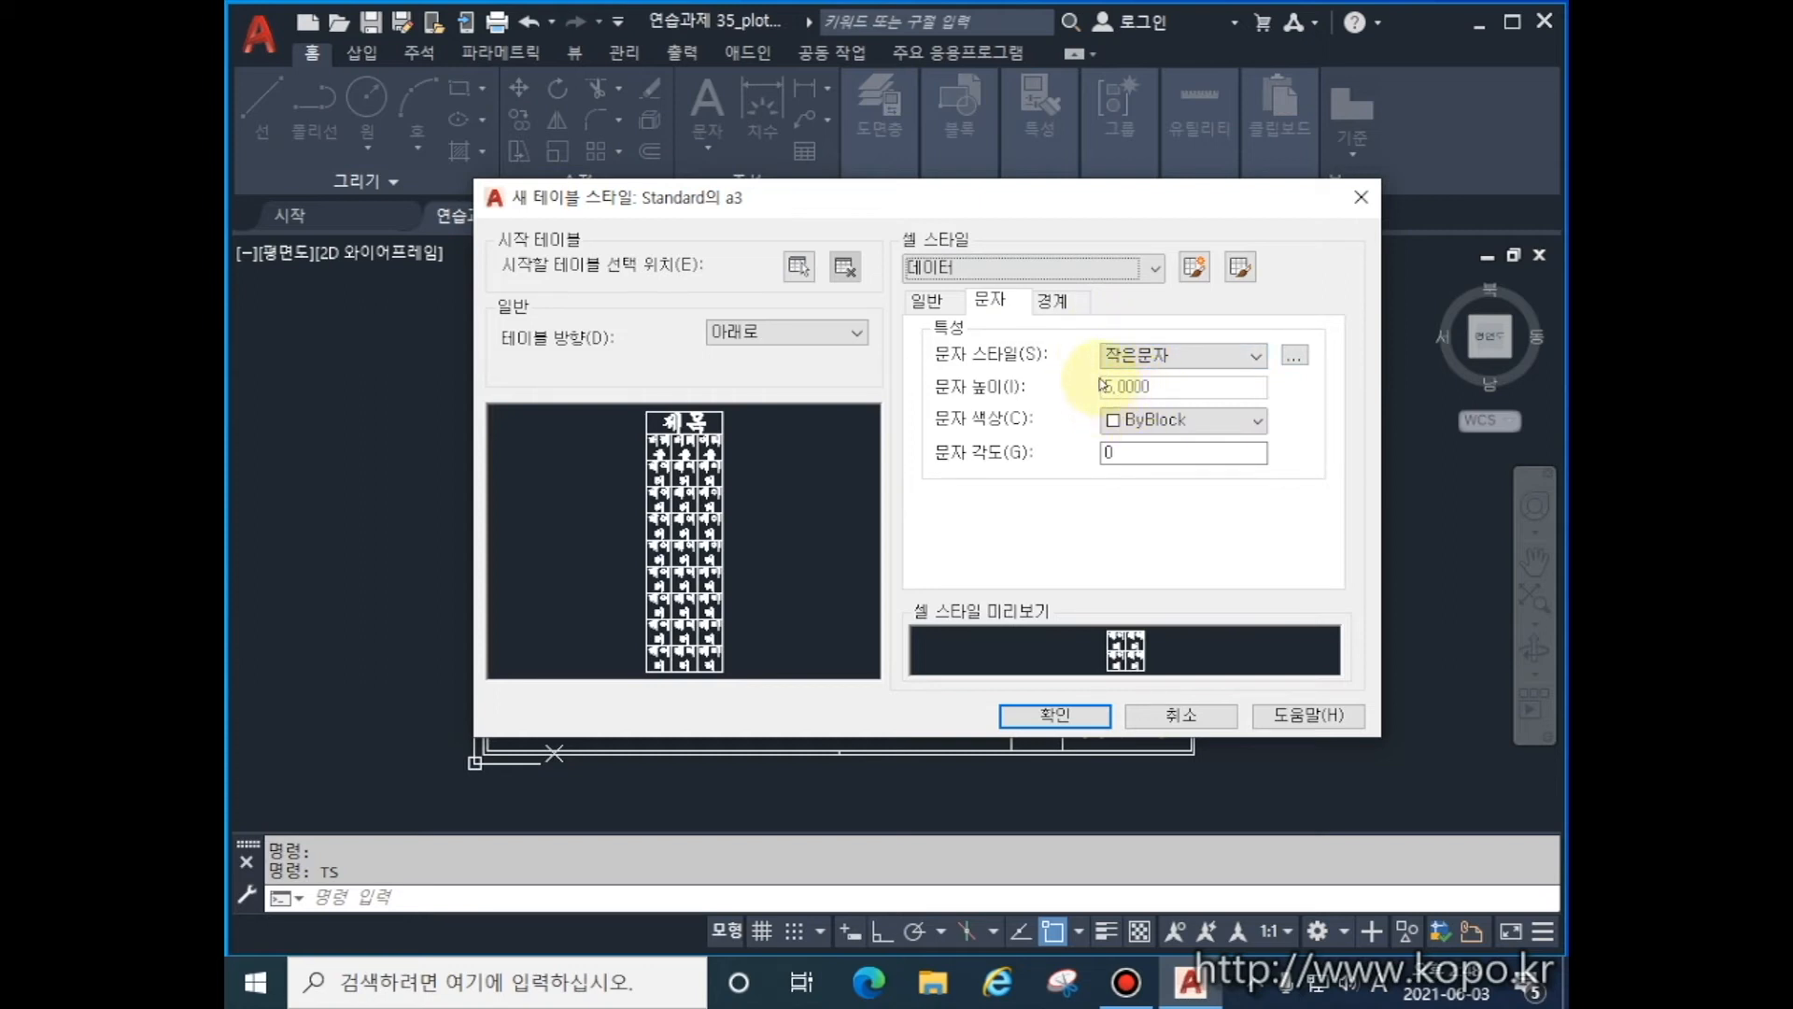
left_click(1295, 356)
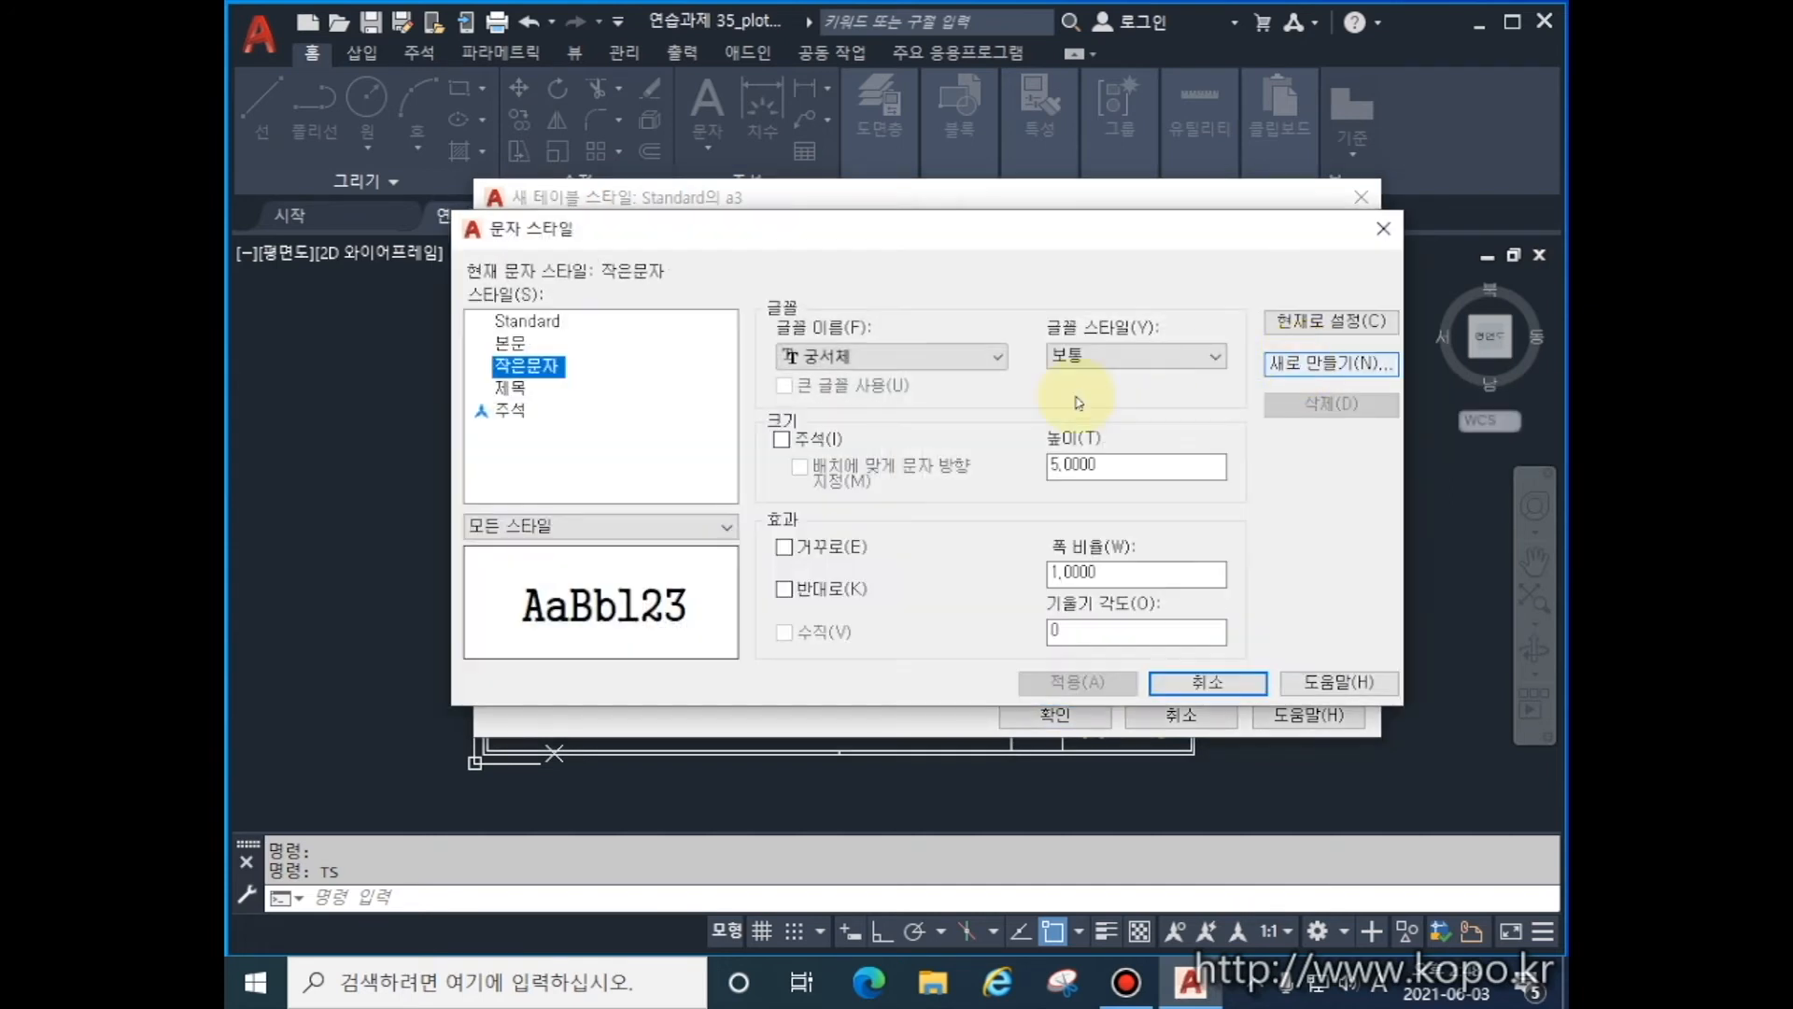
left_click(1301, 363)
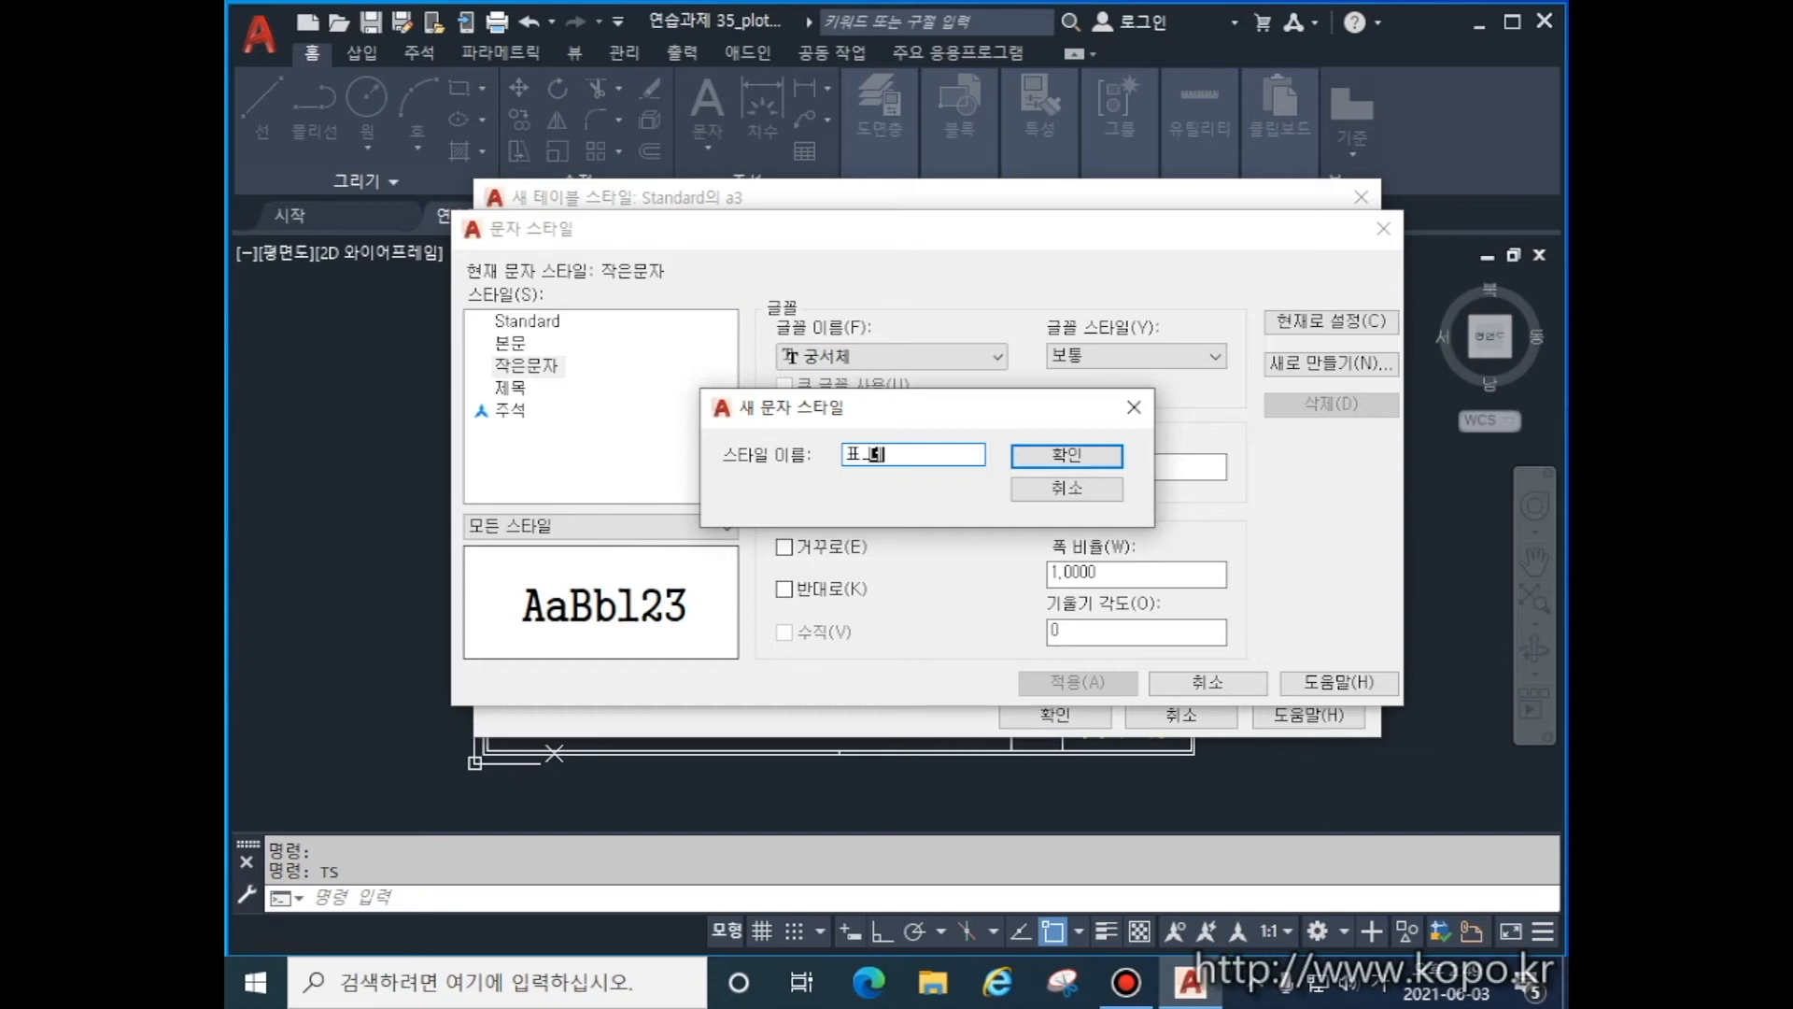
left_click(1101, 455)
left_click(972, 356)
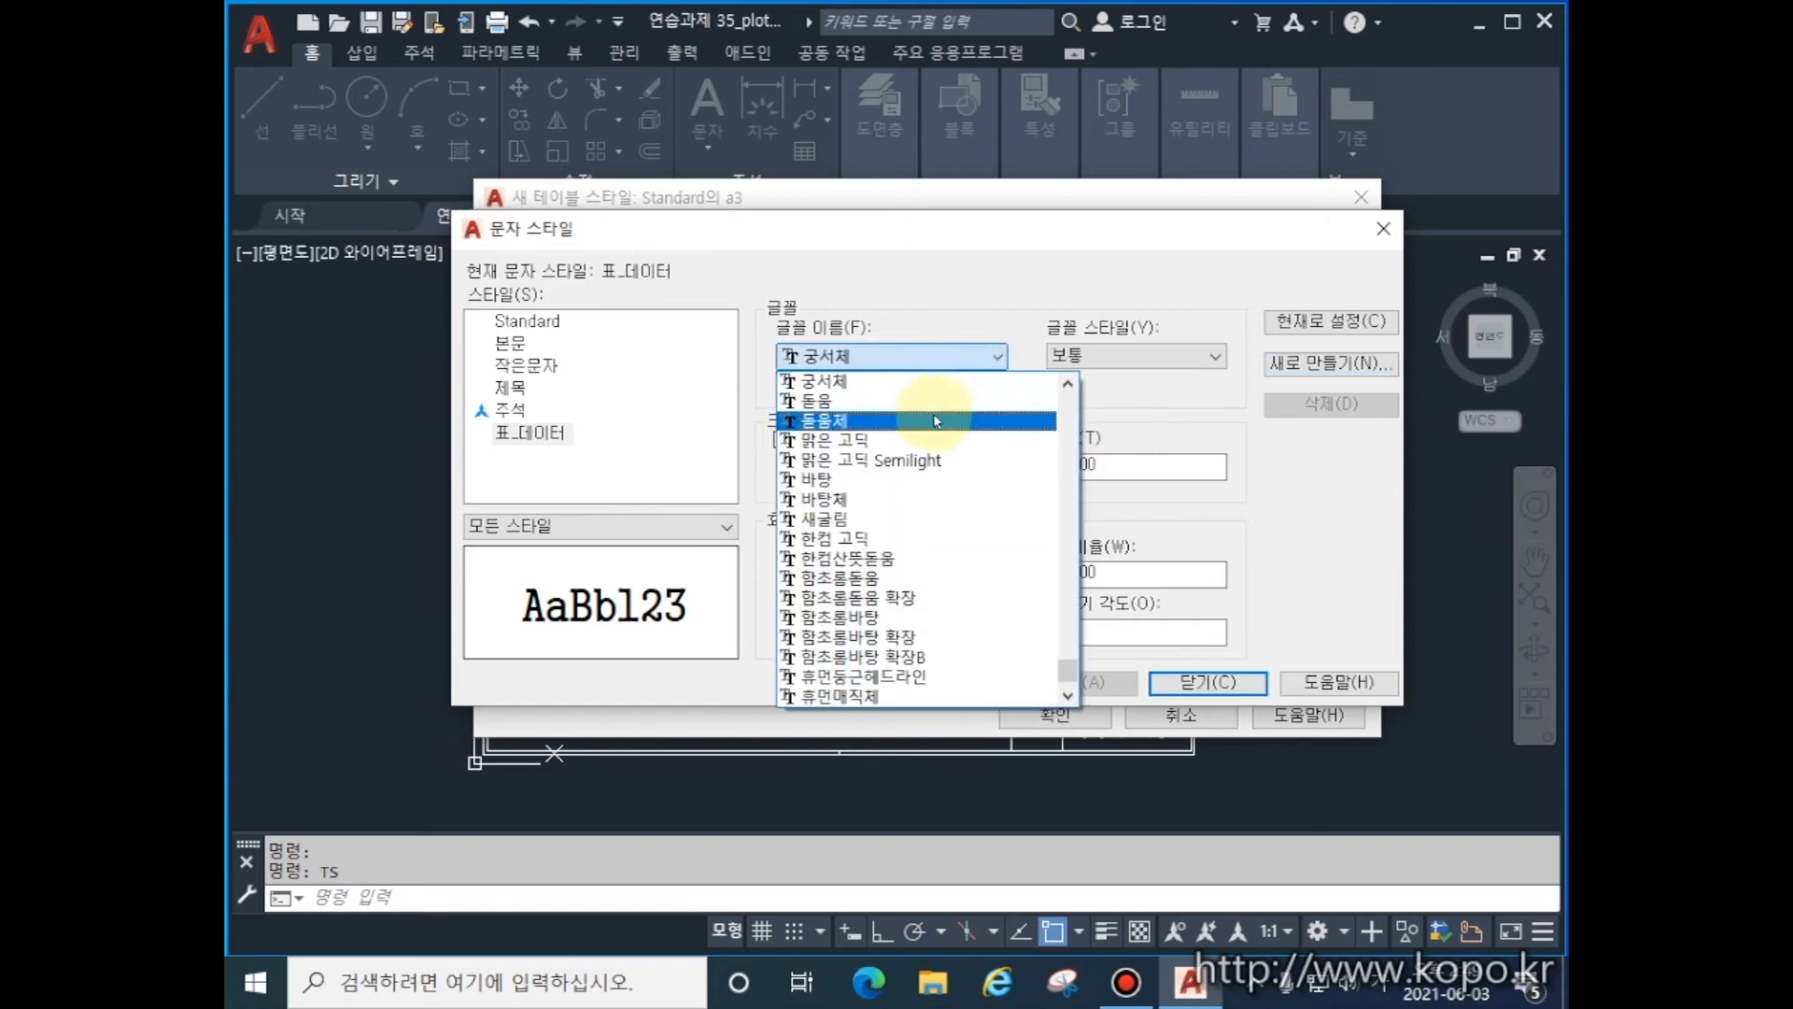
left_click(920, 439)
double_click(1115, 467)
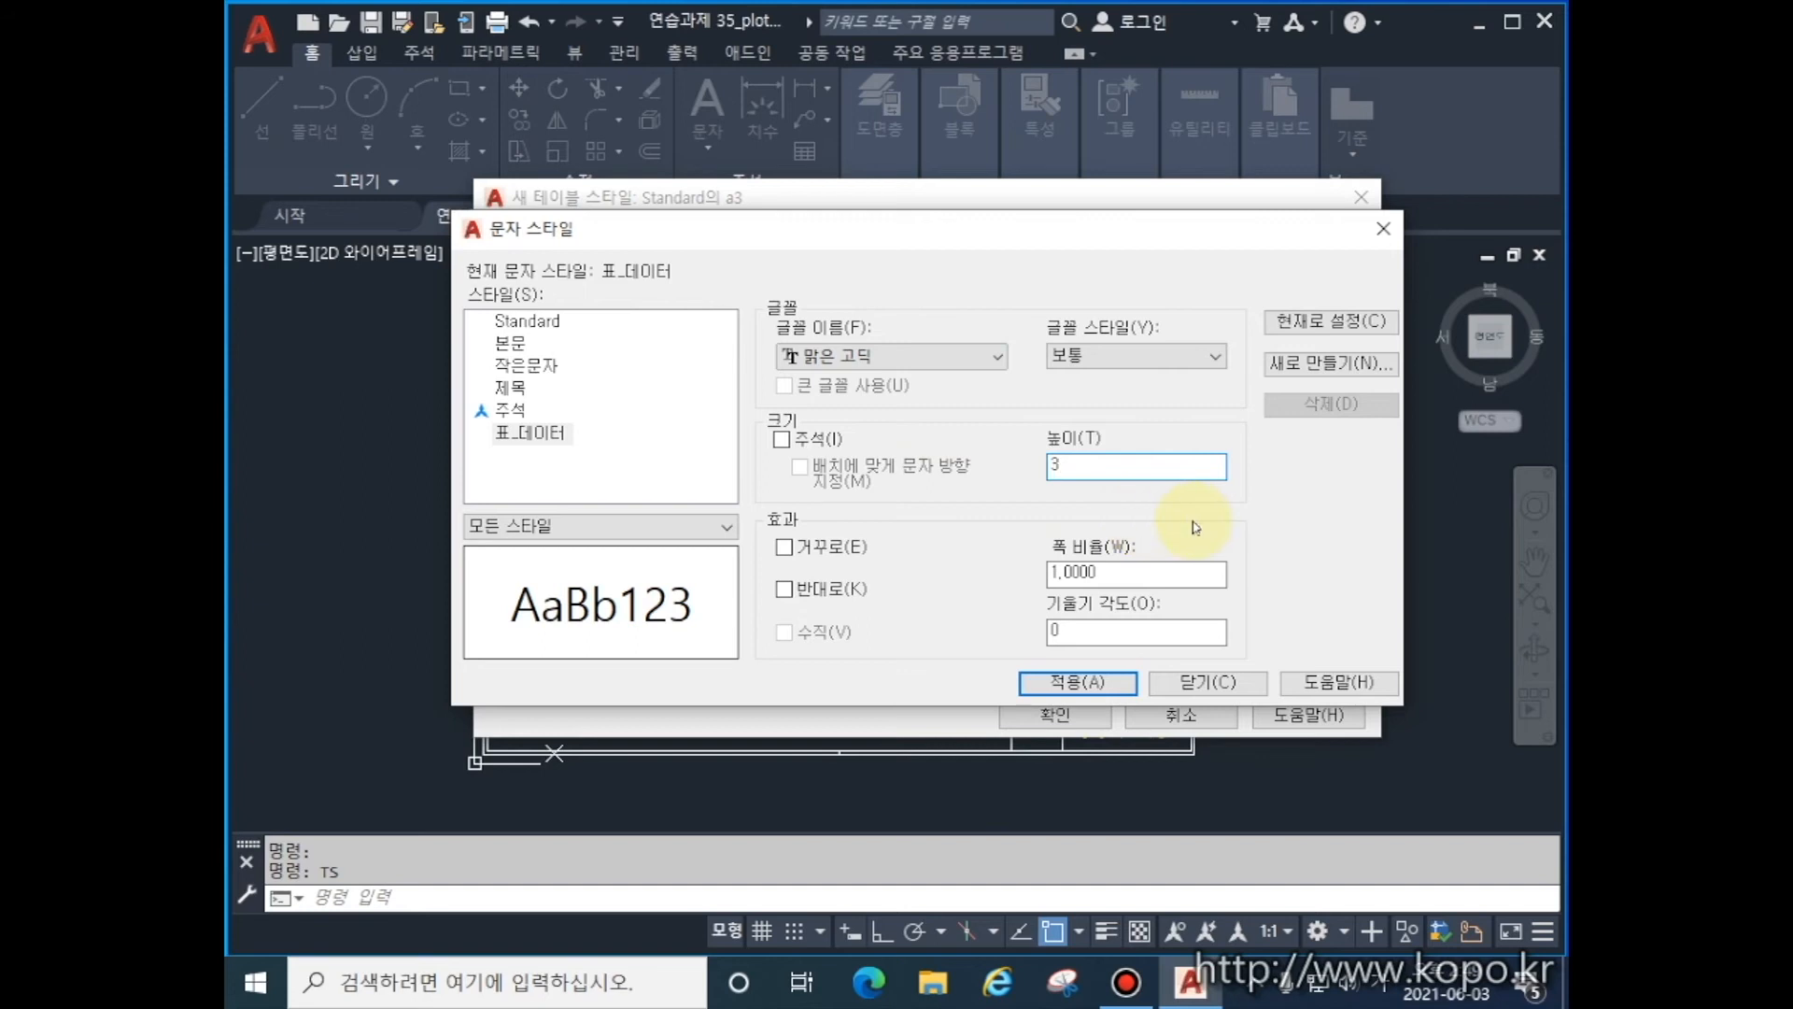
left_click(1086, 682)
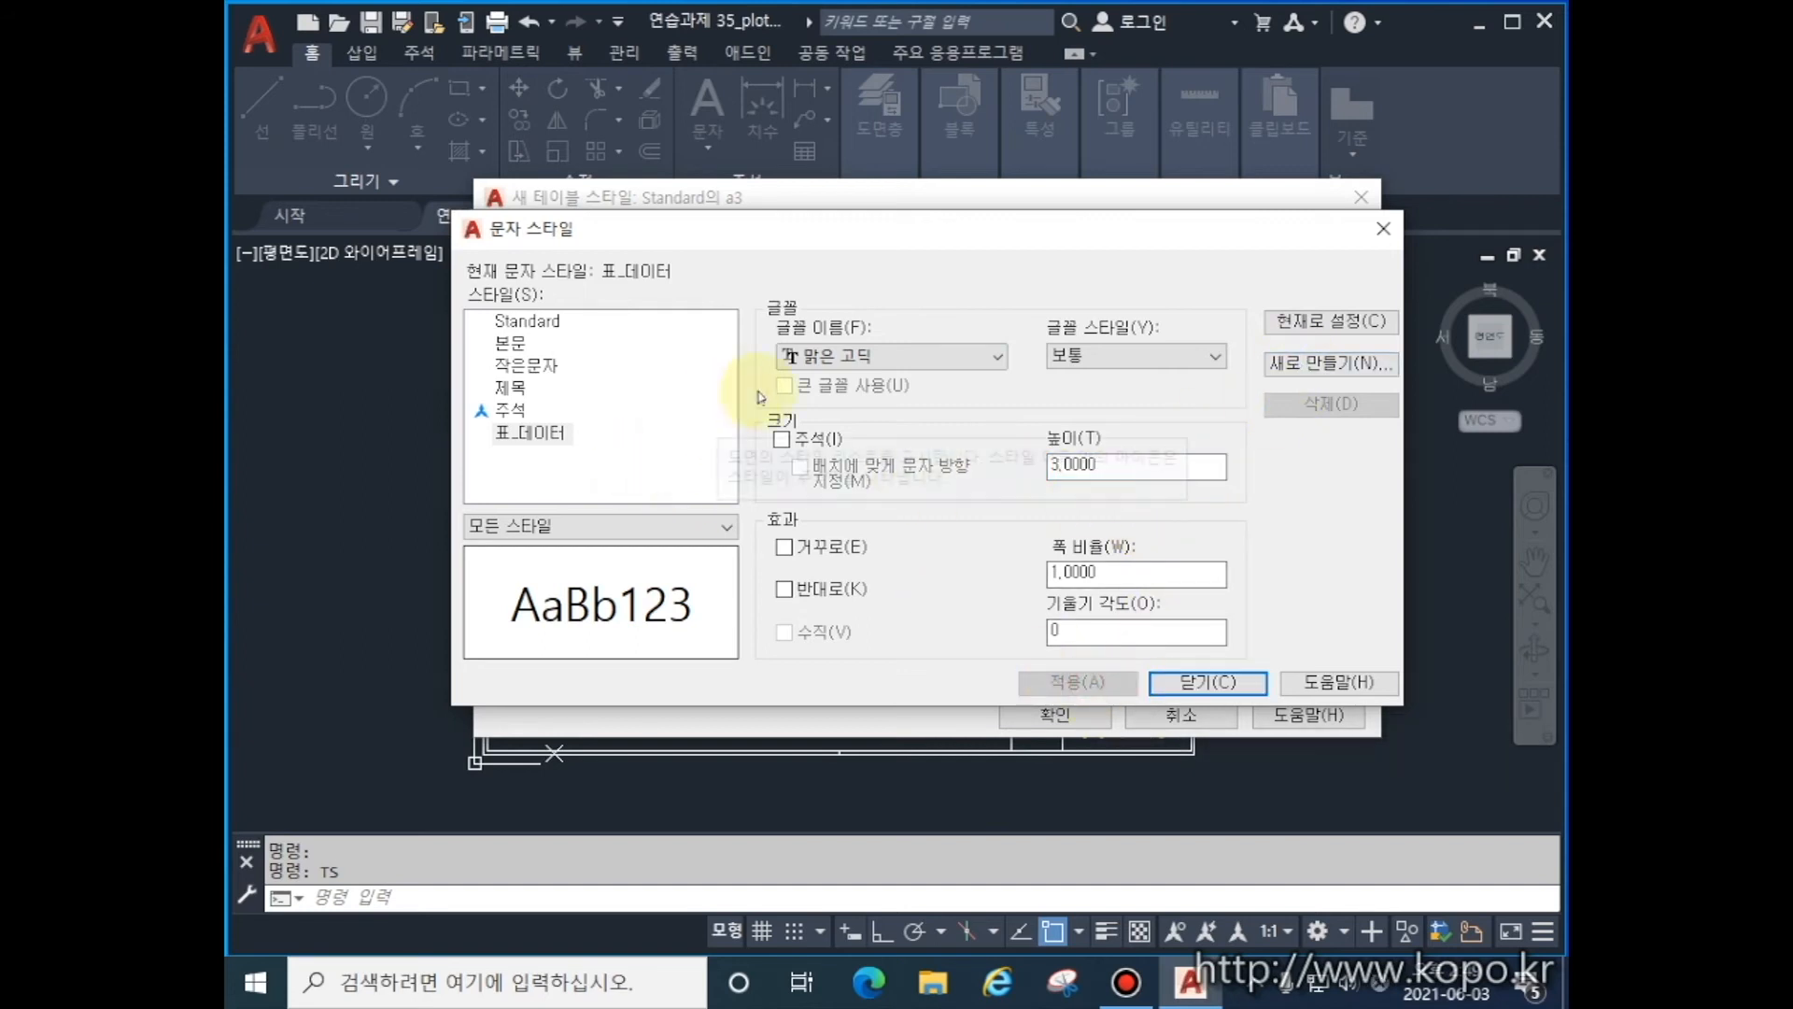
- Create a text style named 레이블 with a text height of 4 and apply it
left_click(1331, 369)
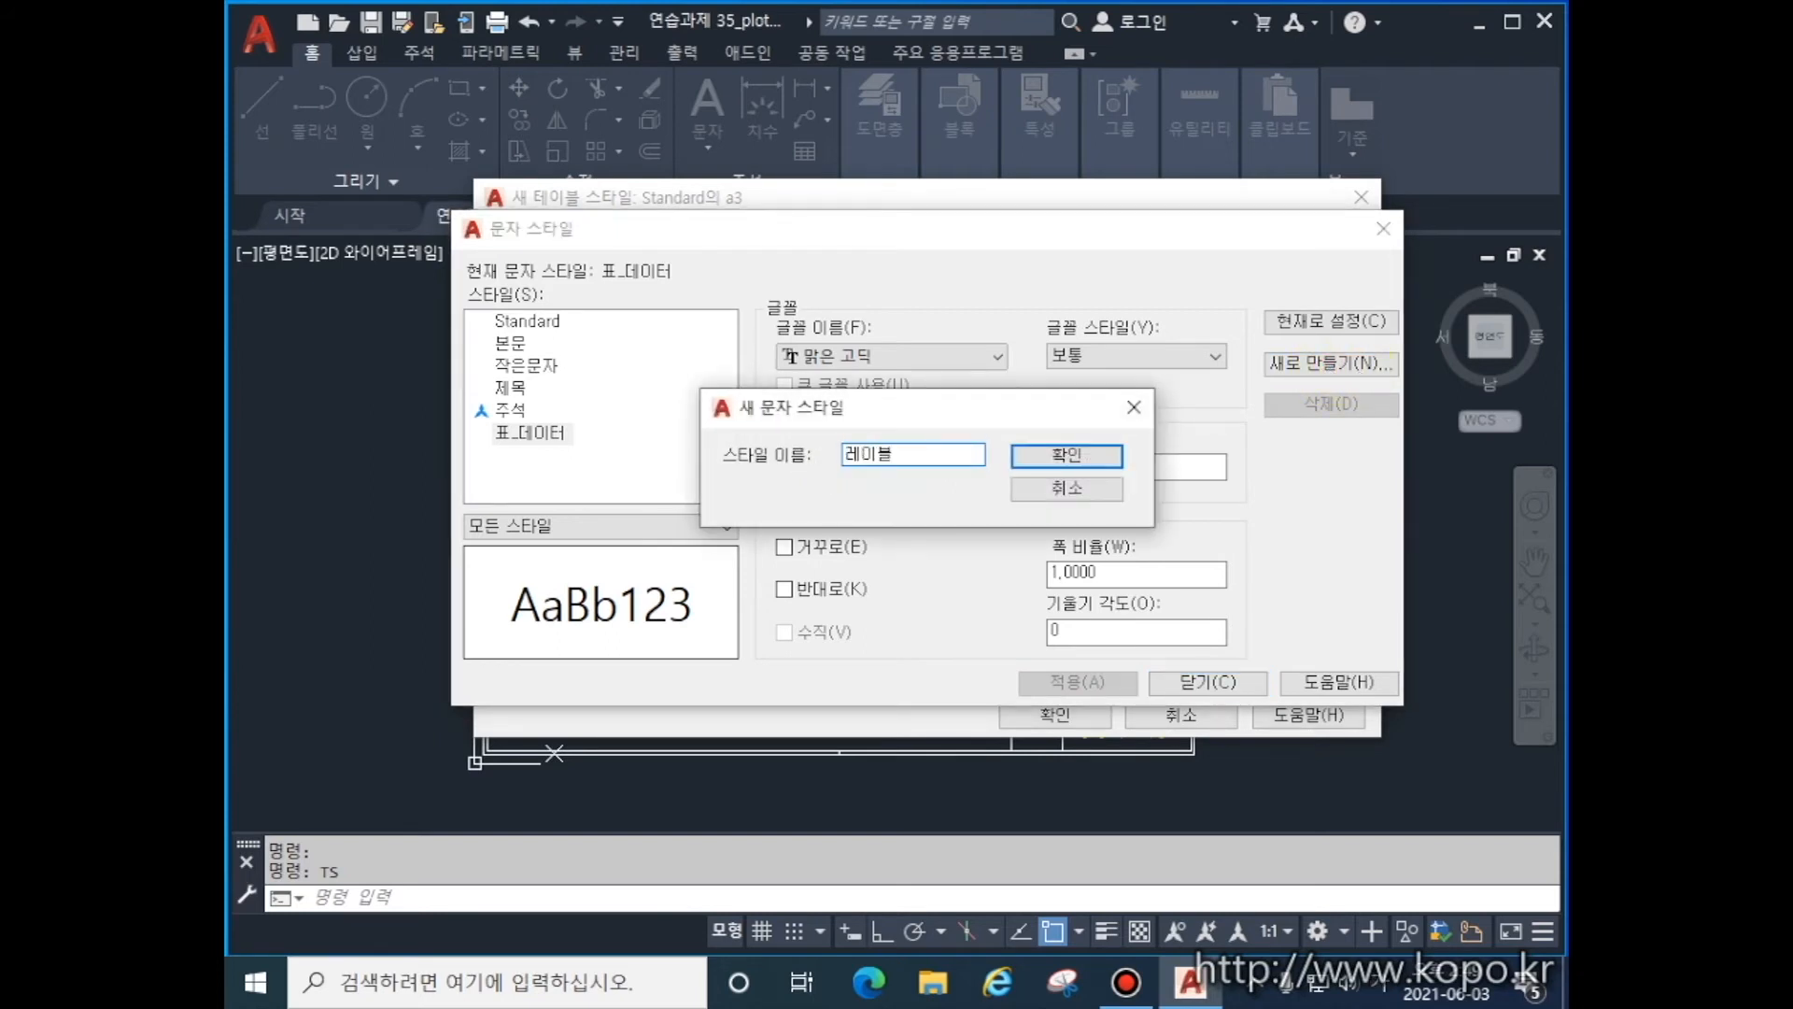
type("레이블")
key("Return")
left_click_drag(1129, 464, 1040, 486)
type("5")
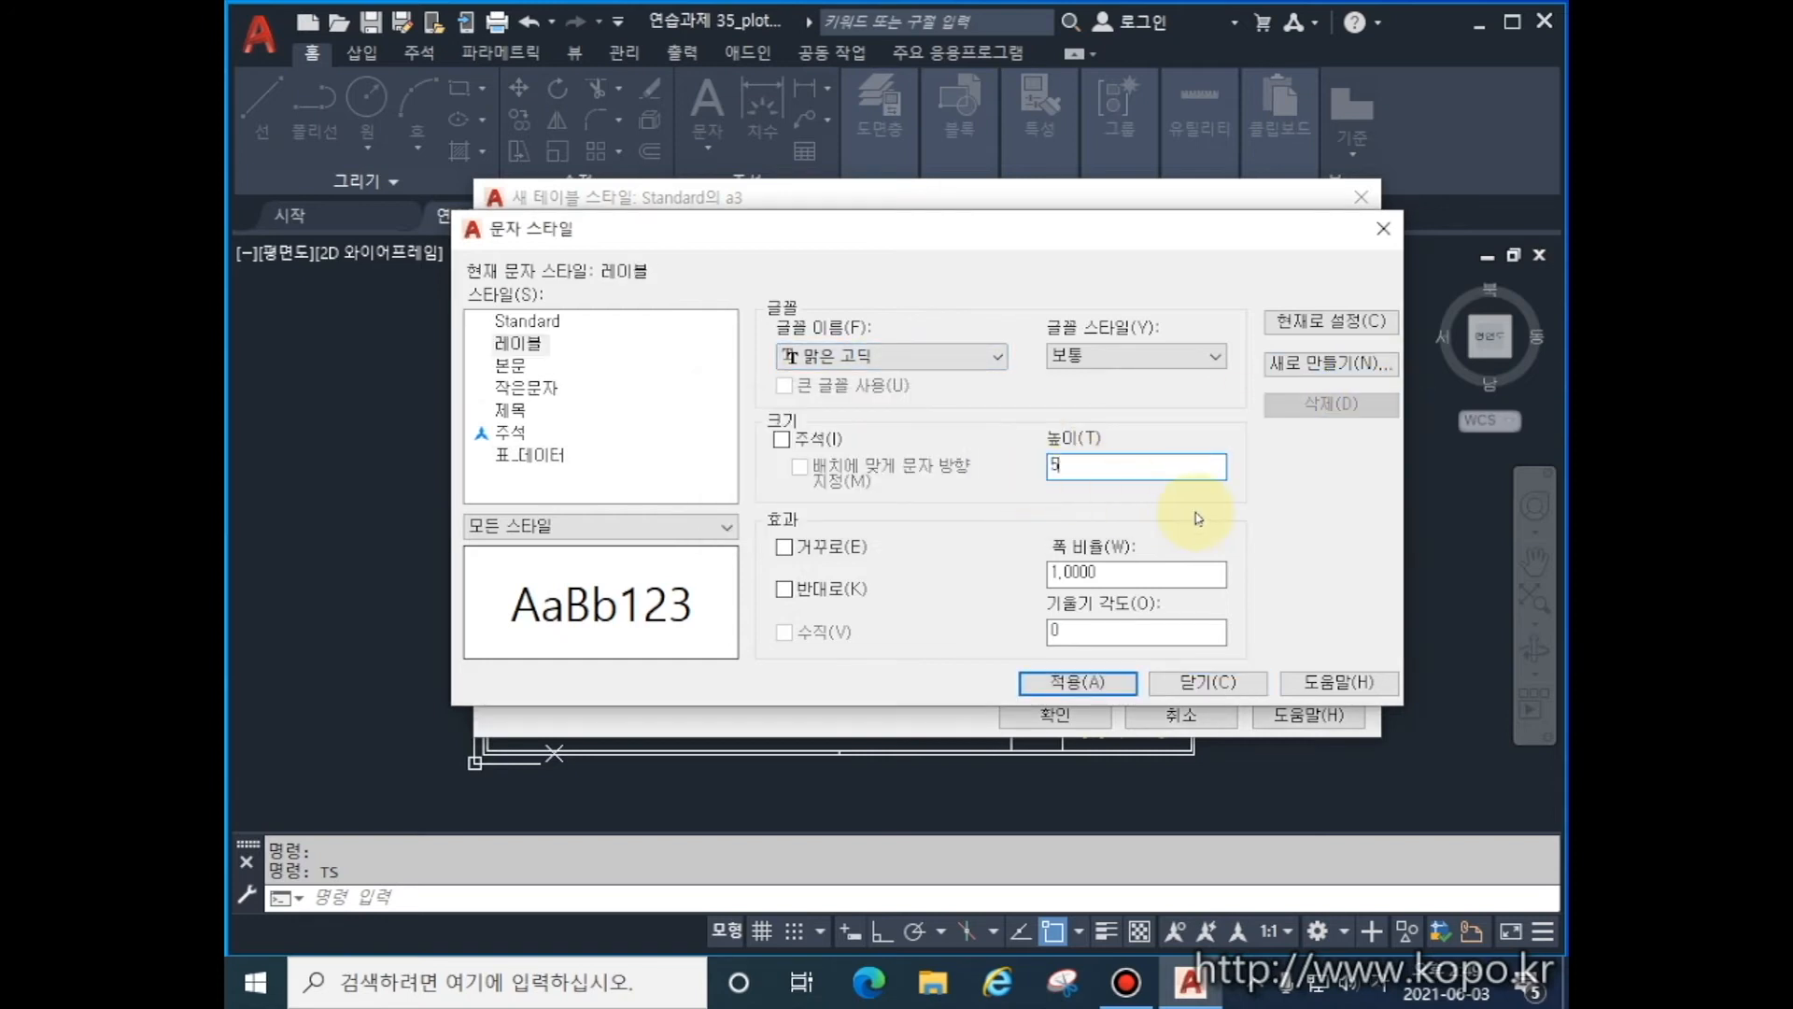
left_click_drag(1106, 476, 1044, 475)
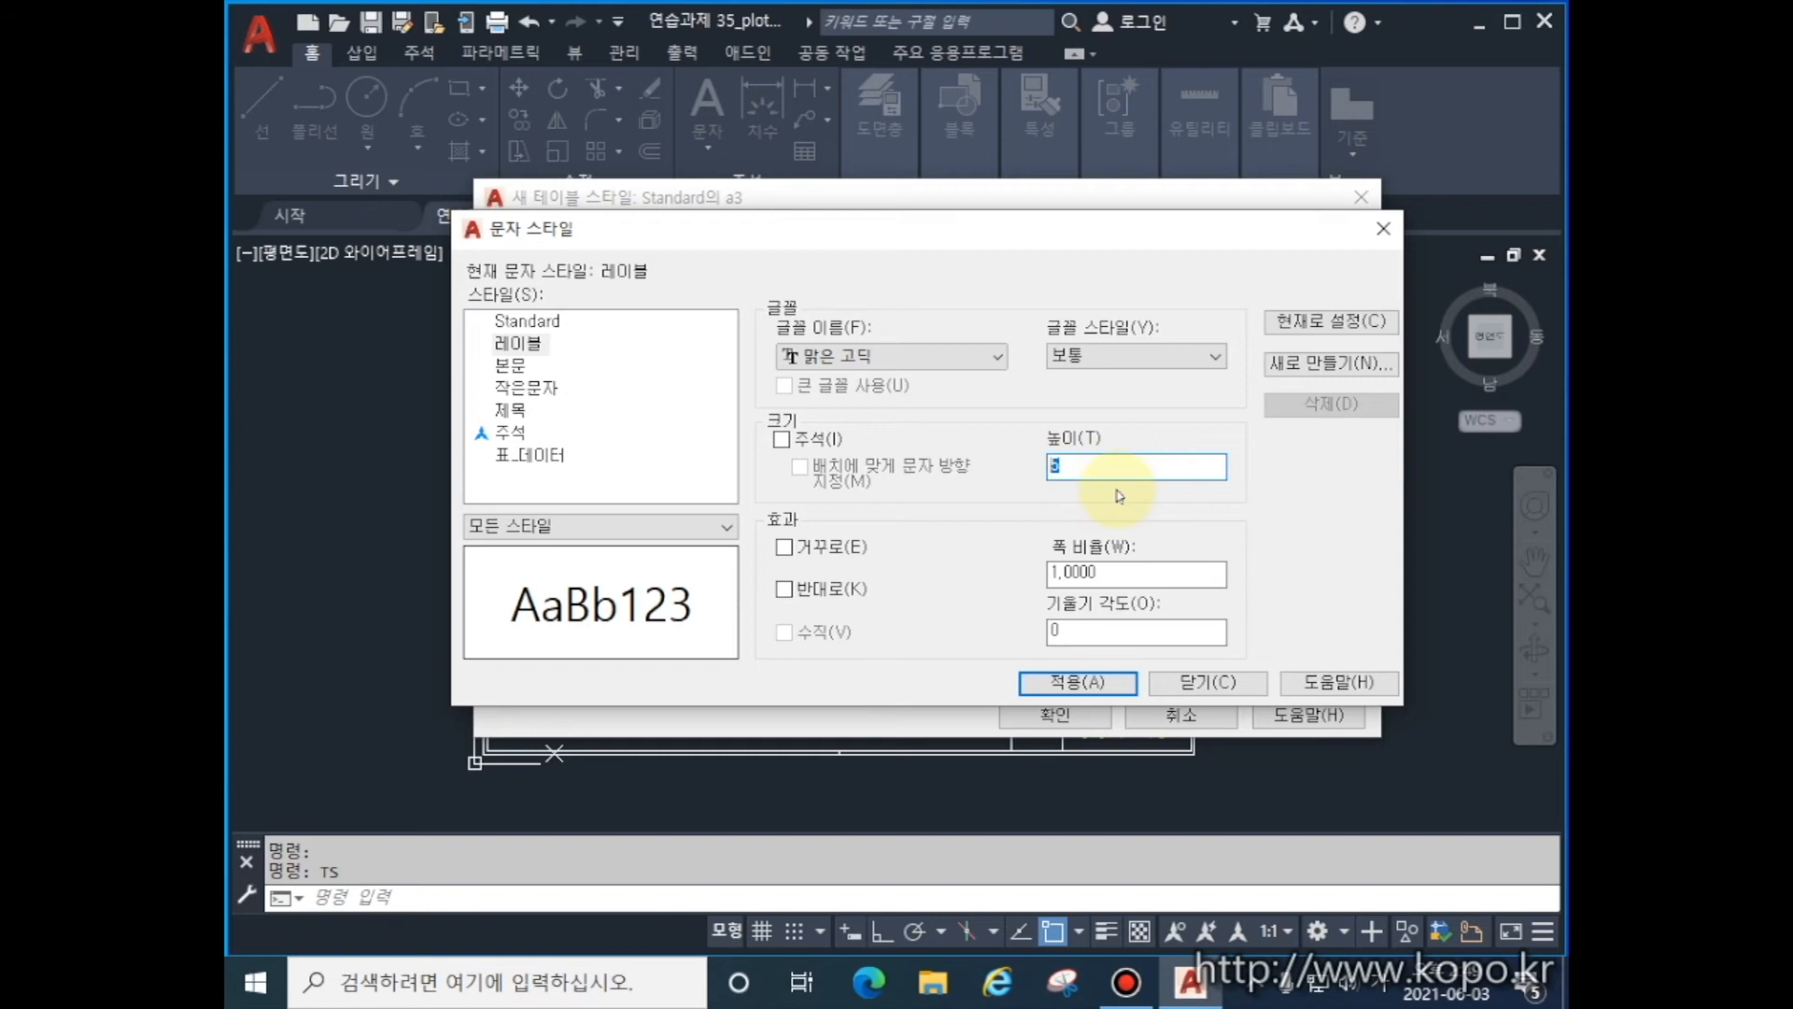
type("4")
left_click(1084, 683)
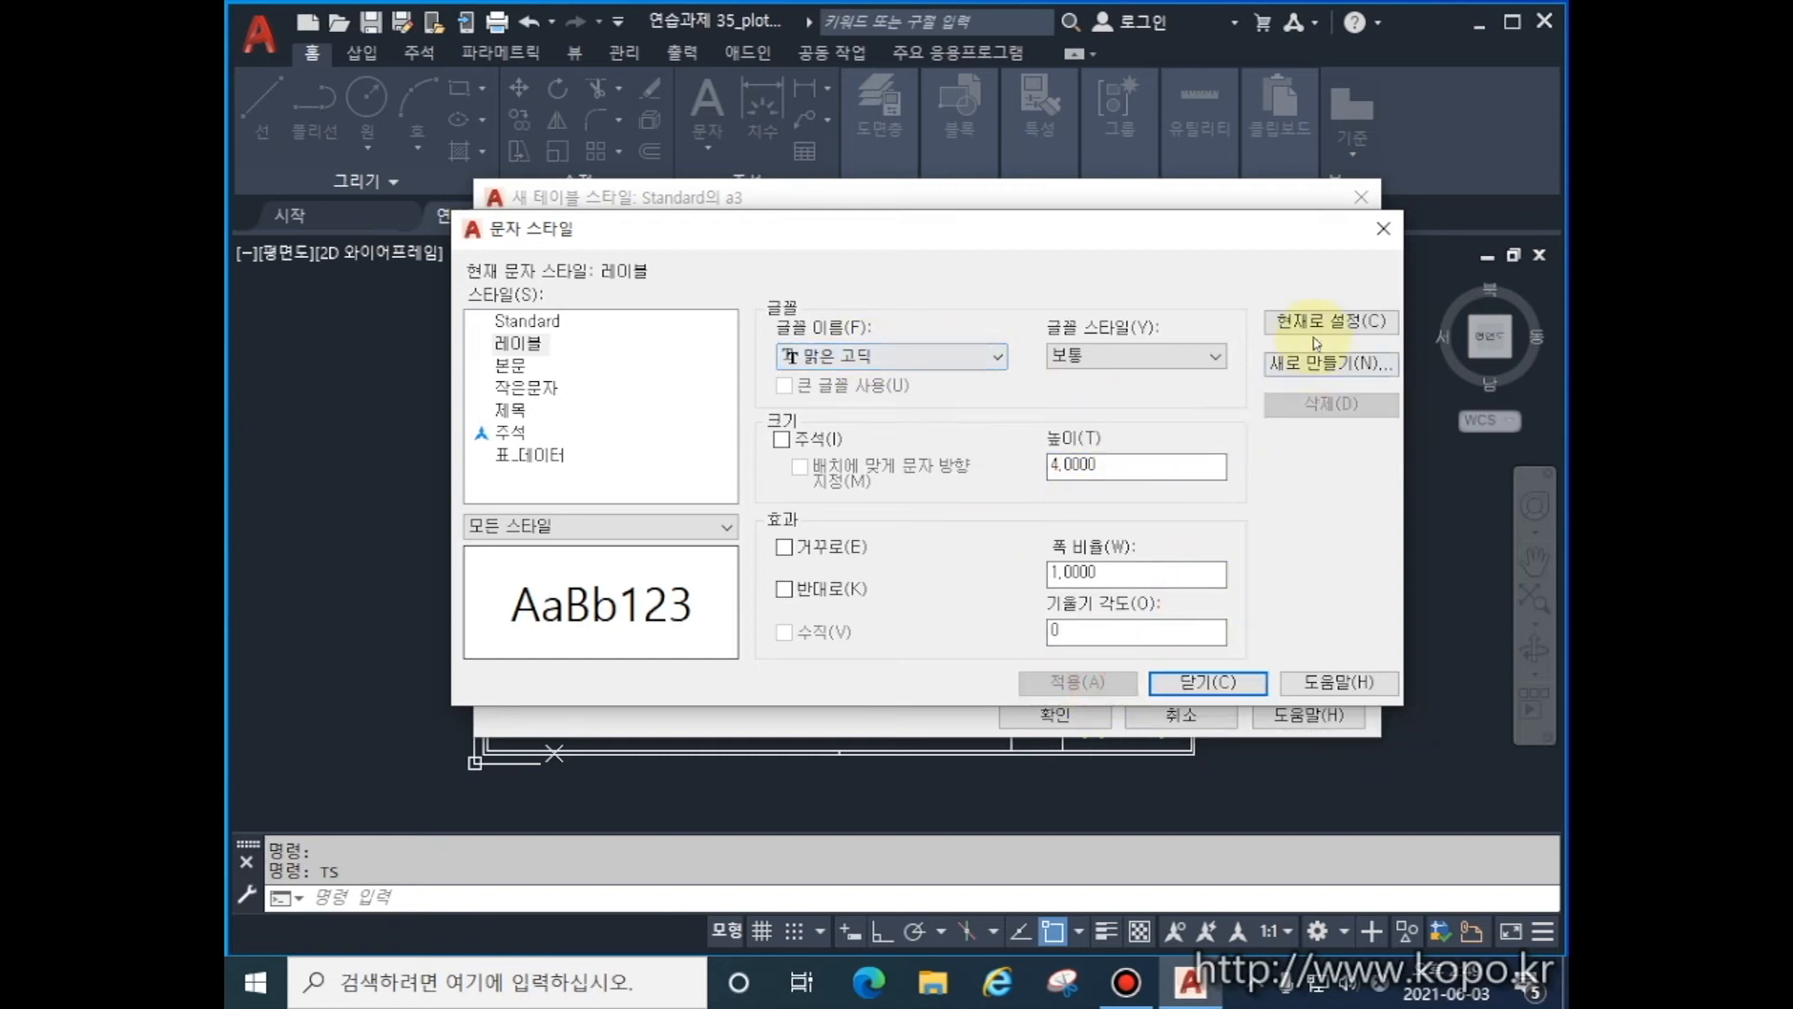
- Create a text style named 표제목 with the 한컴 고딕 font in bold (굵게) and height 5
left_click(1319, 364)
type("제목")
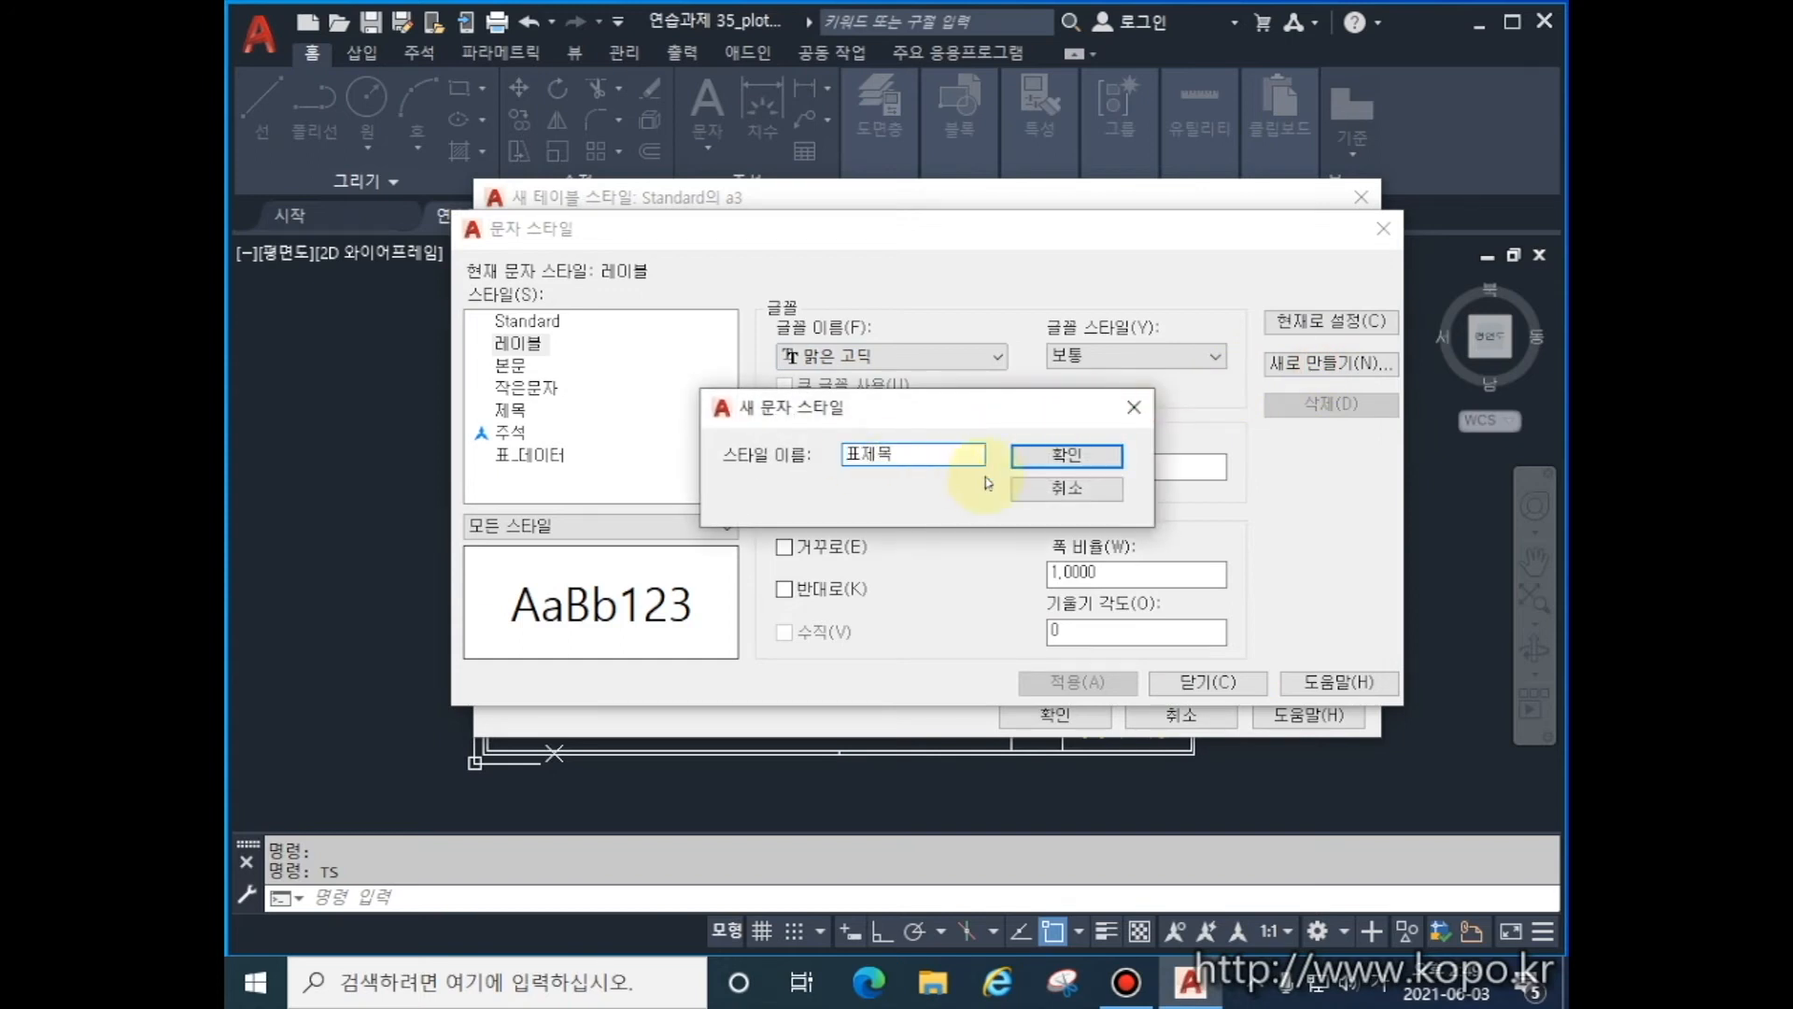
left_click(1067, 457)
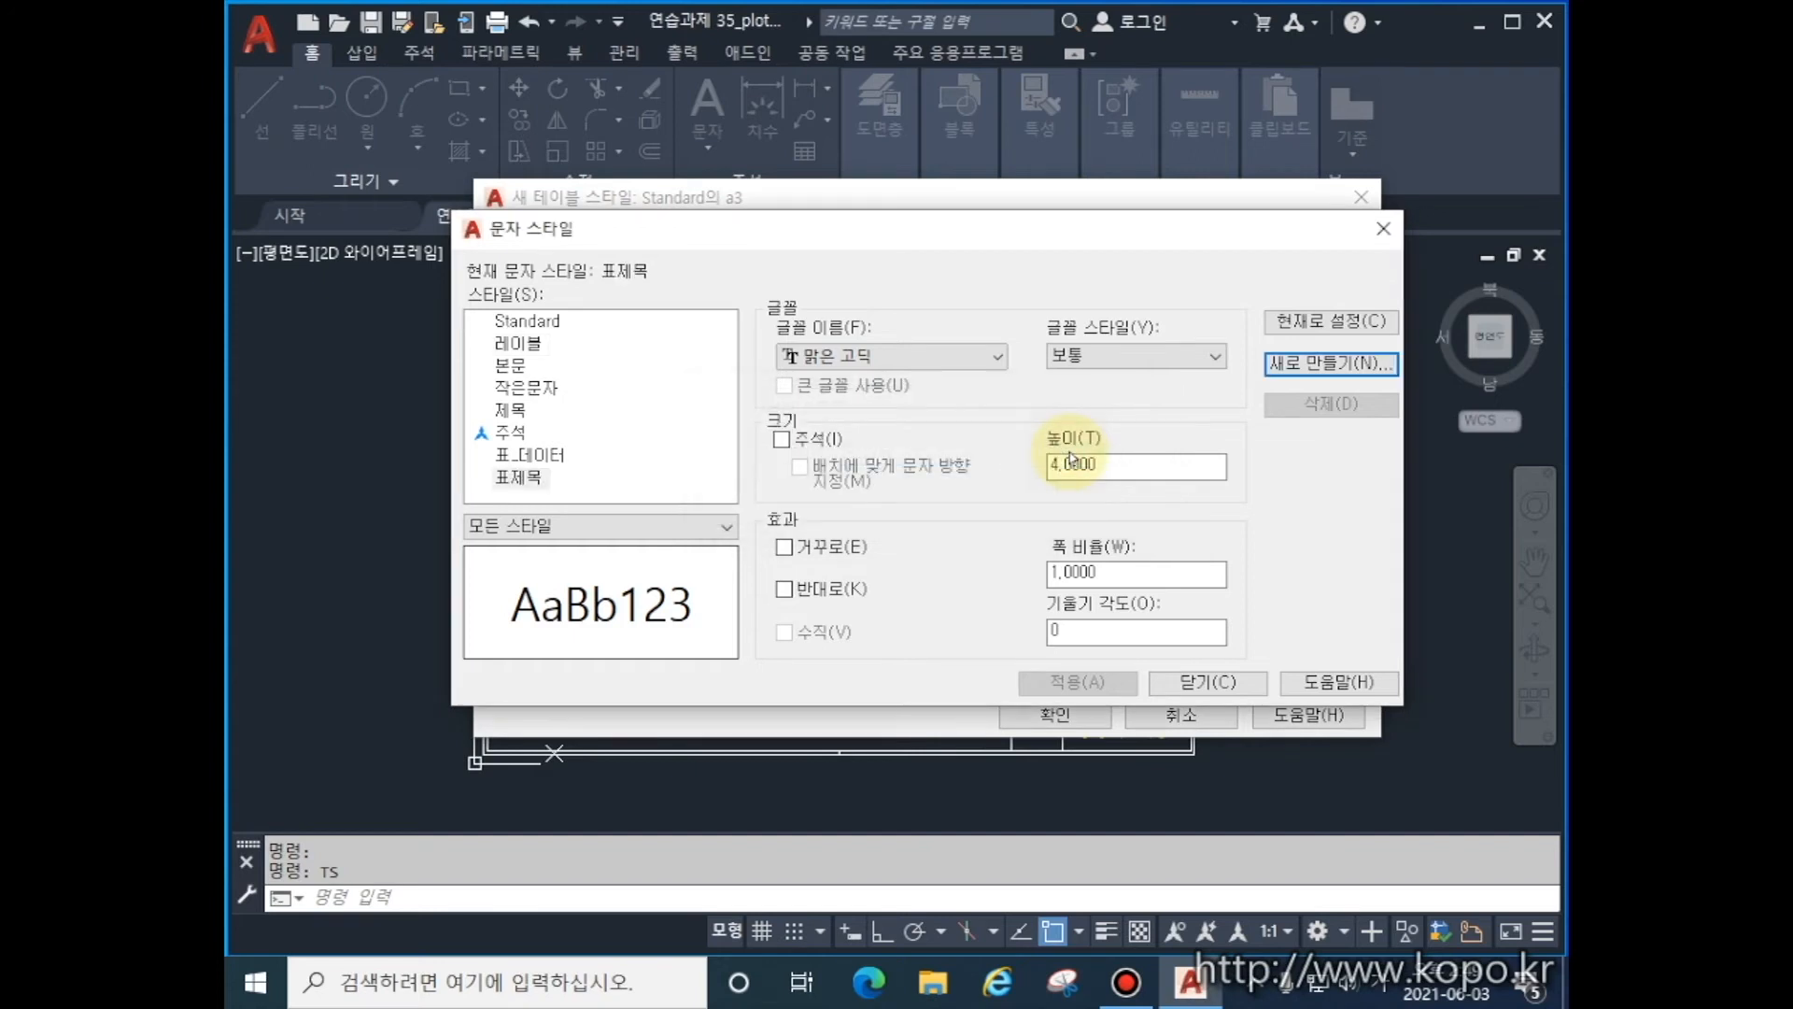
left_click(945, 355)
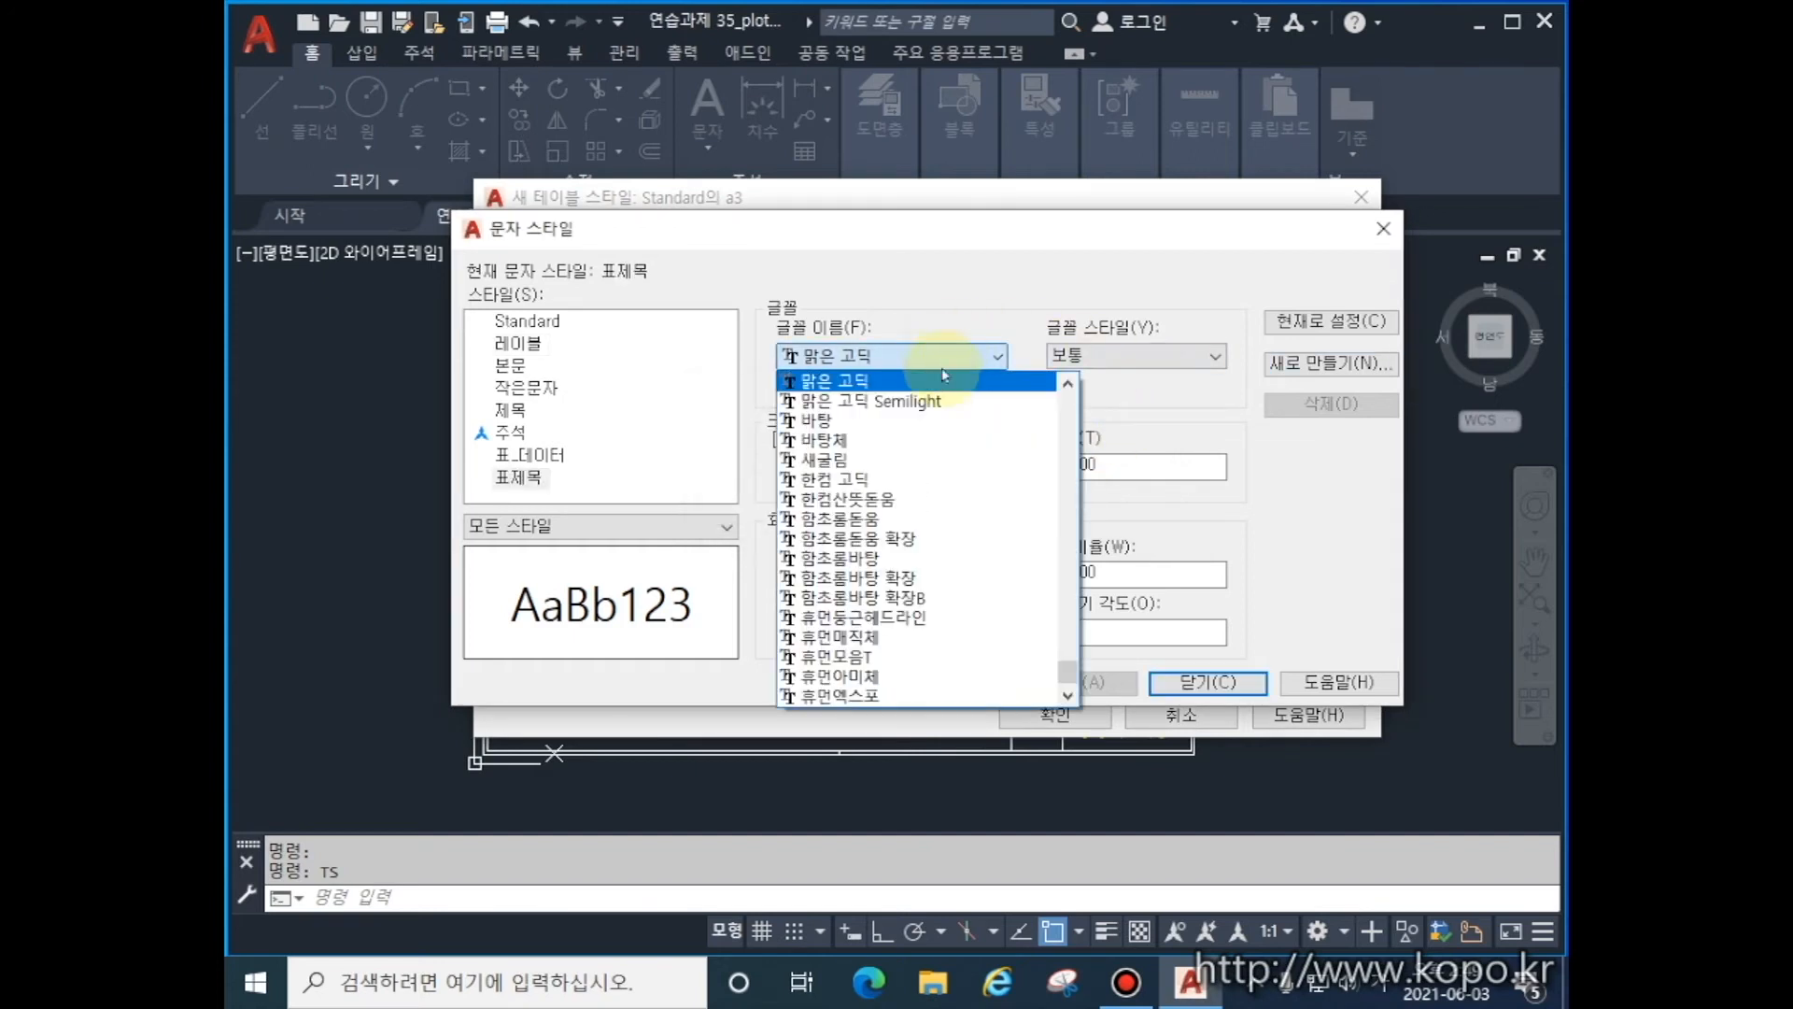
left_click(932, 480)
left_click(1130, 356)
left_click(1126, 388)
double_click(1108, 471)
type("5")
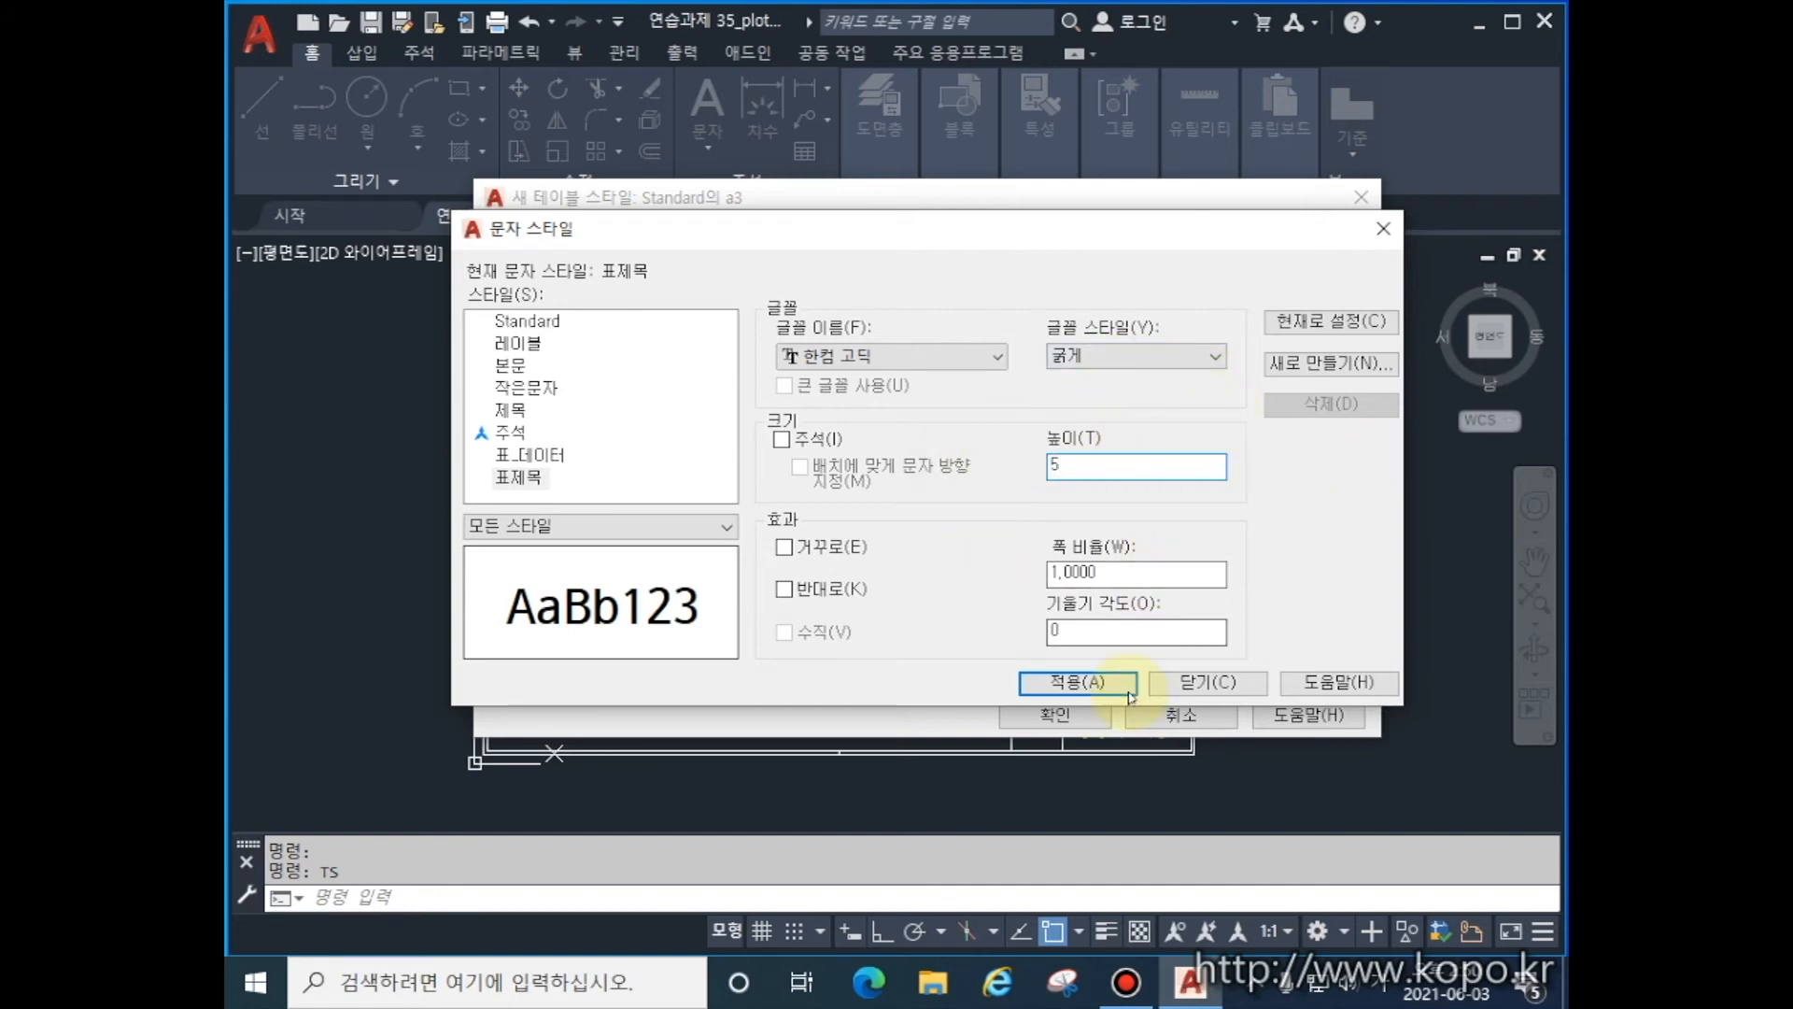
left_click(1099, 685)
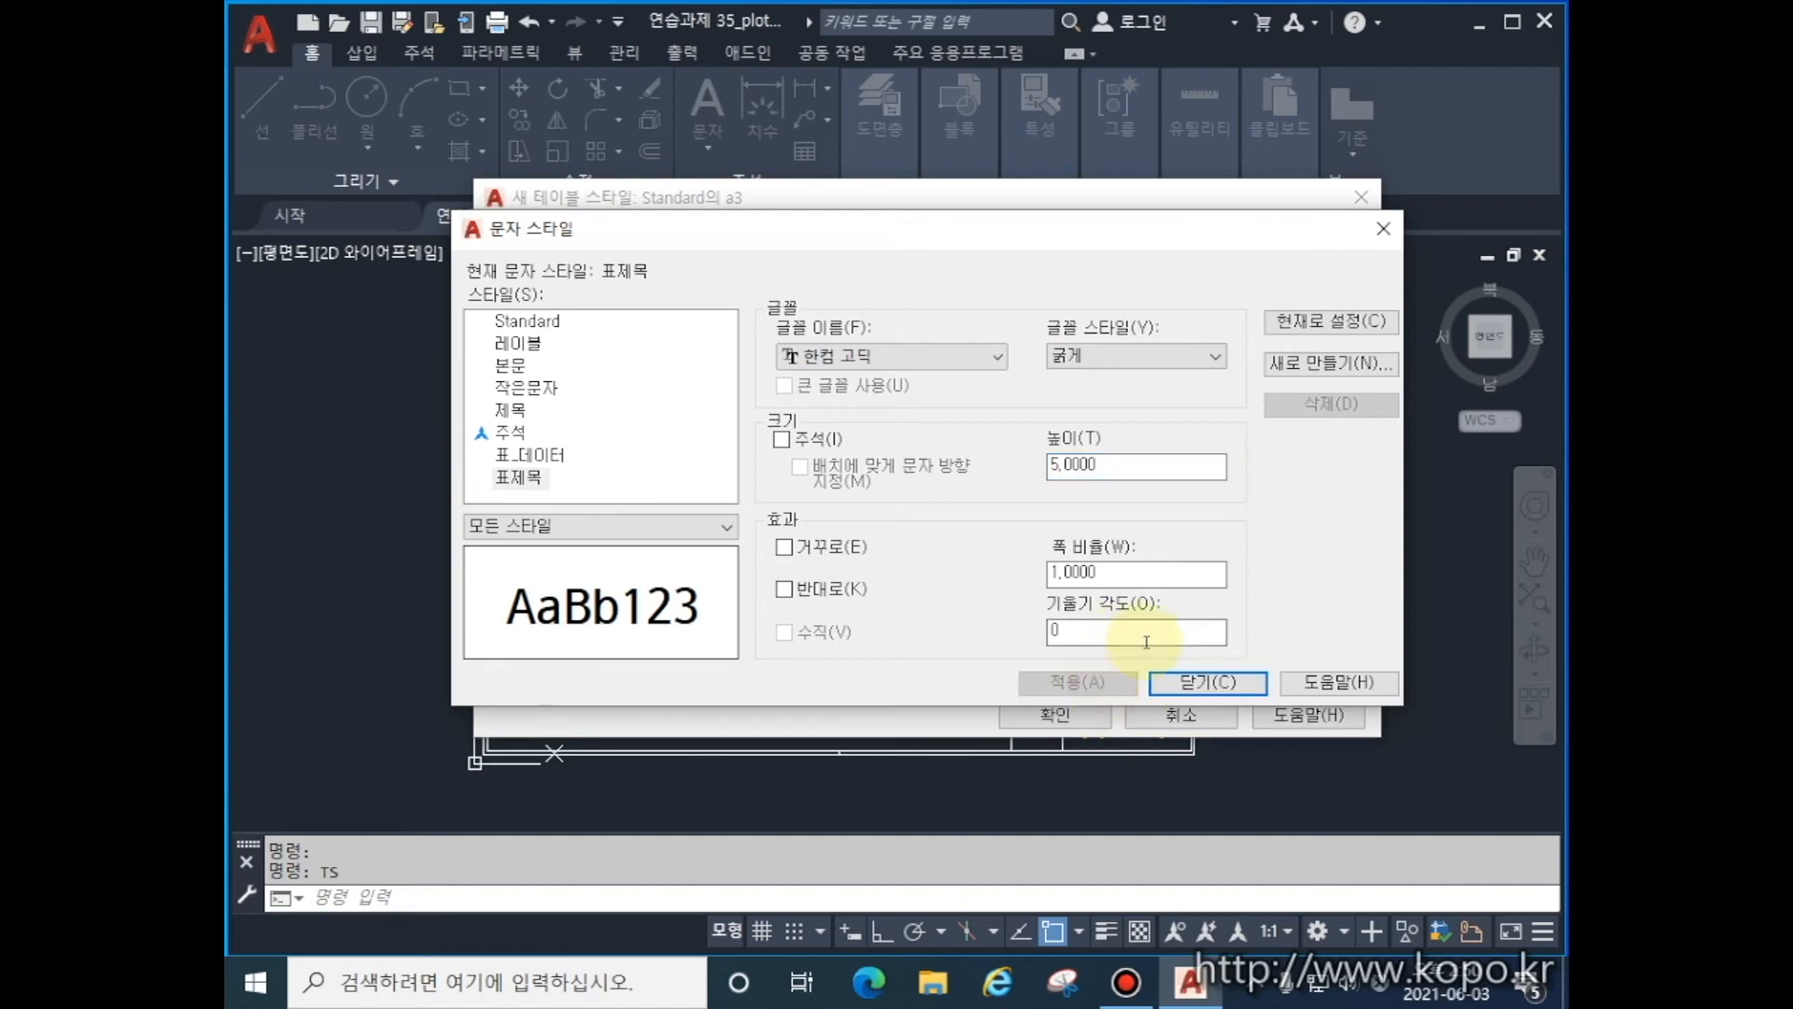
left_click(1179, 683)
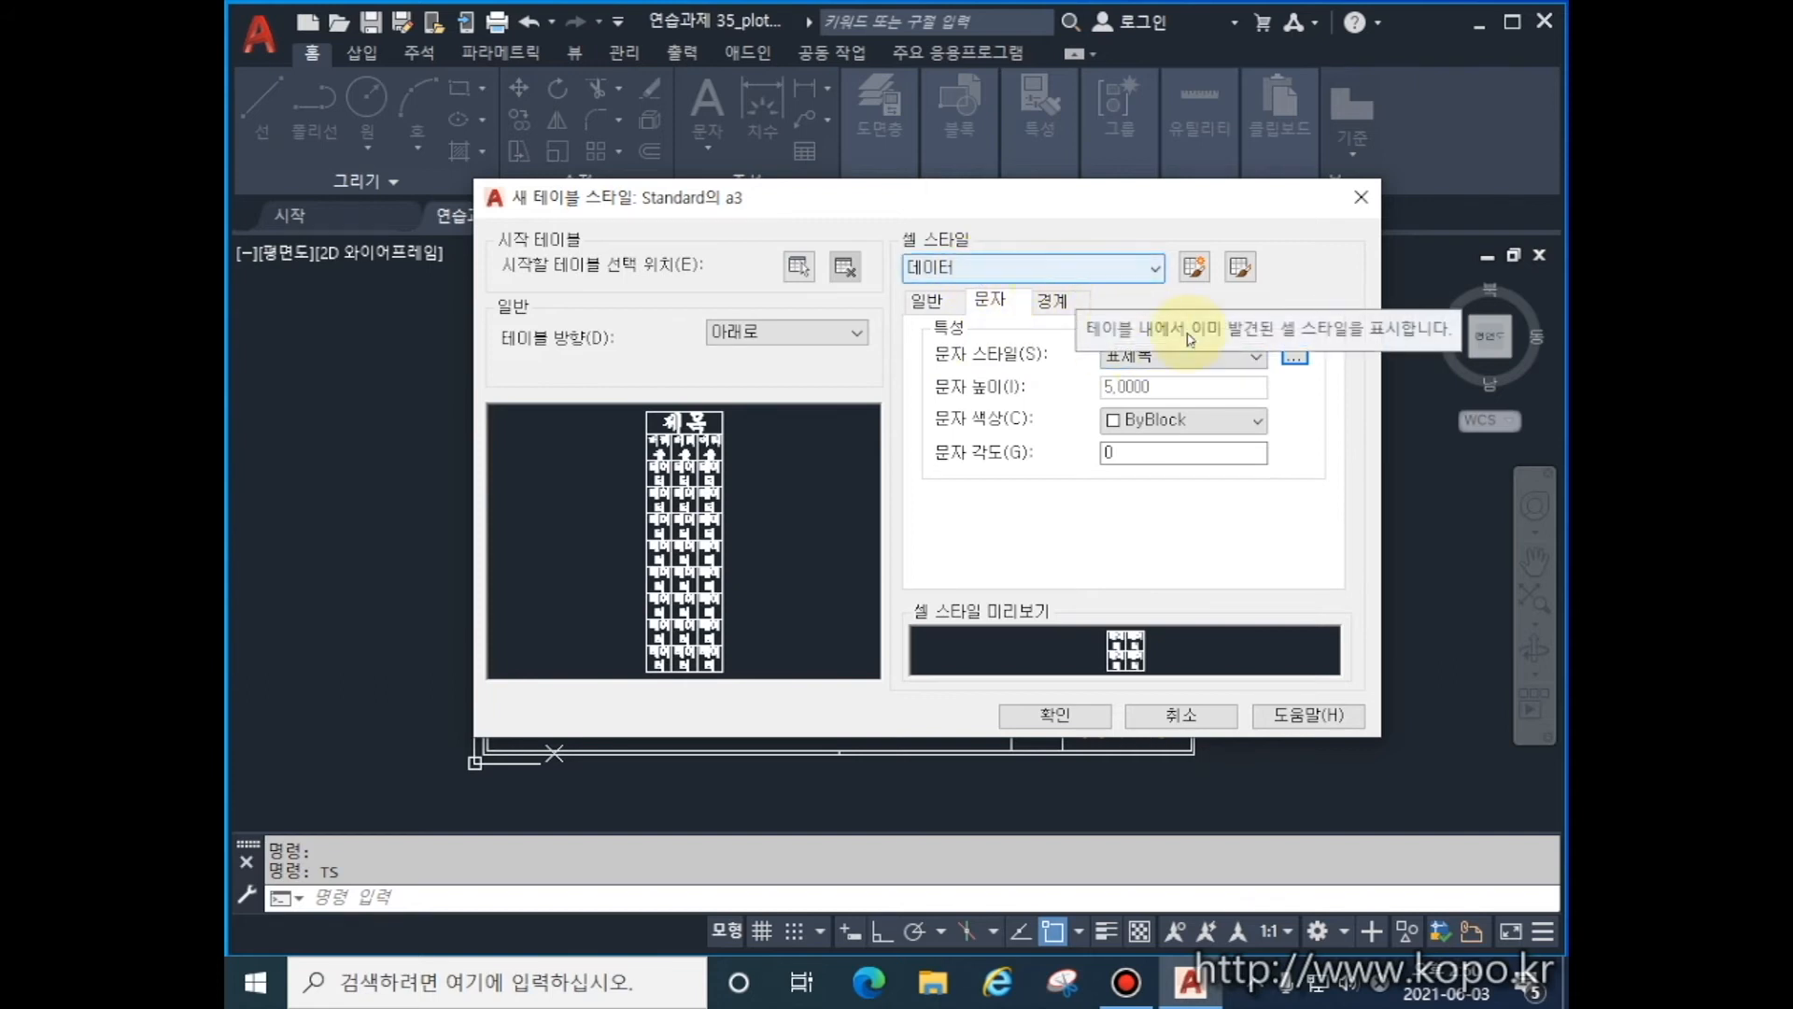
- Assign the 표_데이터 text style to the data (데이터) cell style and 레이블 to the header (머리글) cell style
left_click(1256, 355)
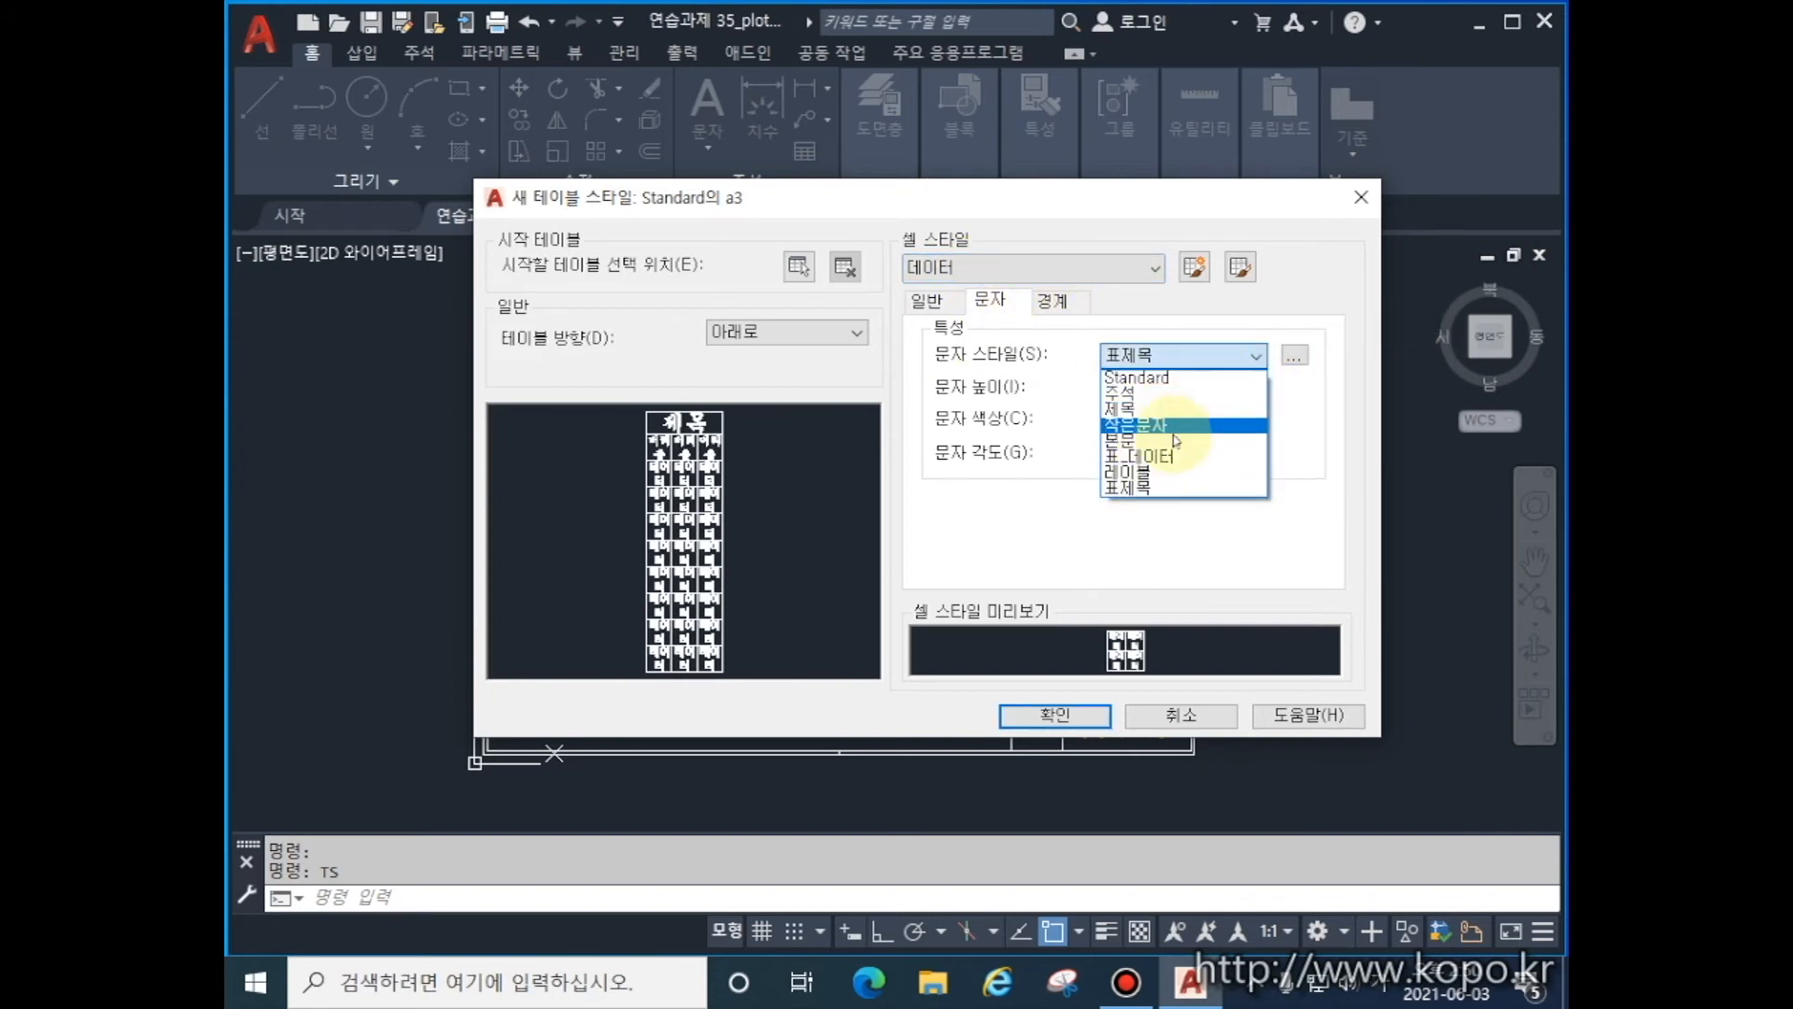
left_click(1173, 457)
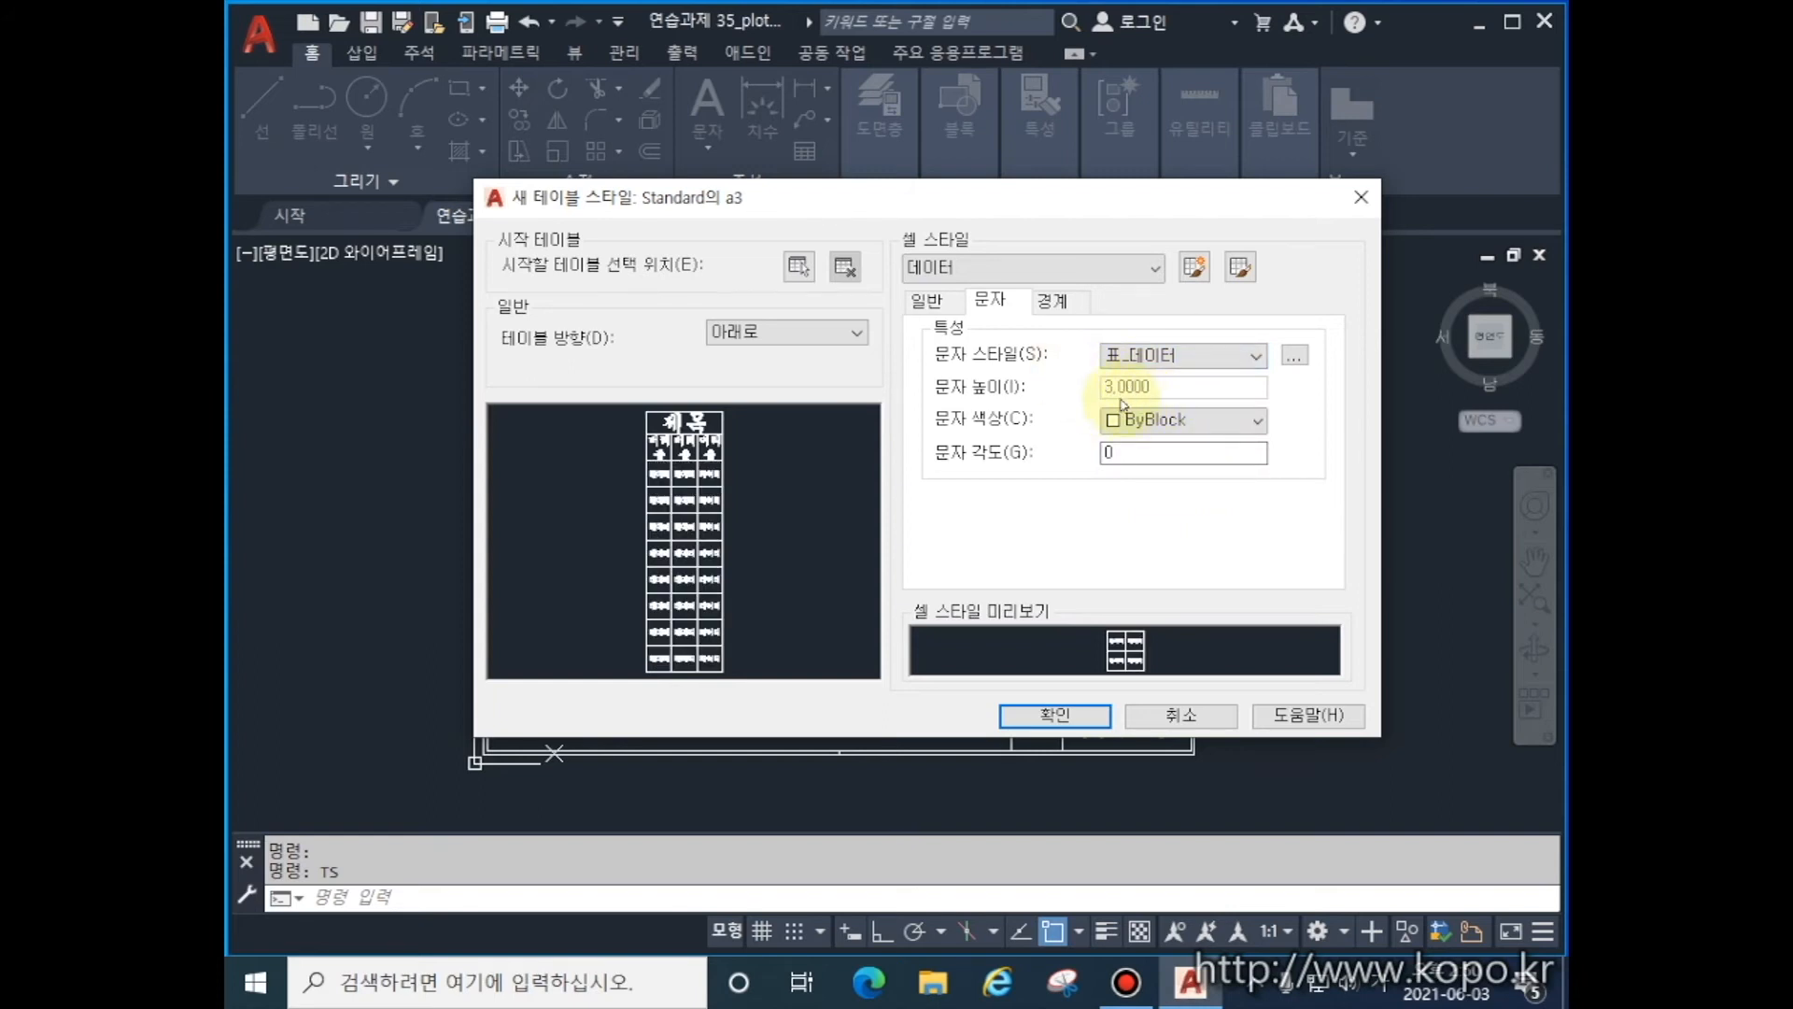
left_click(1133, 266)
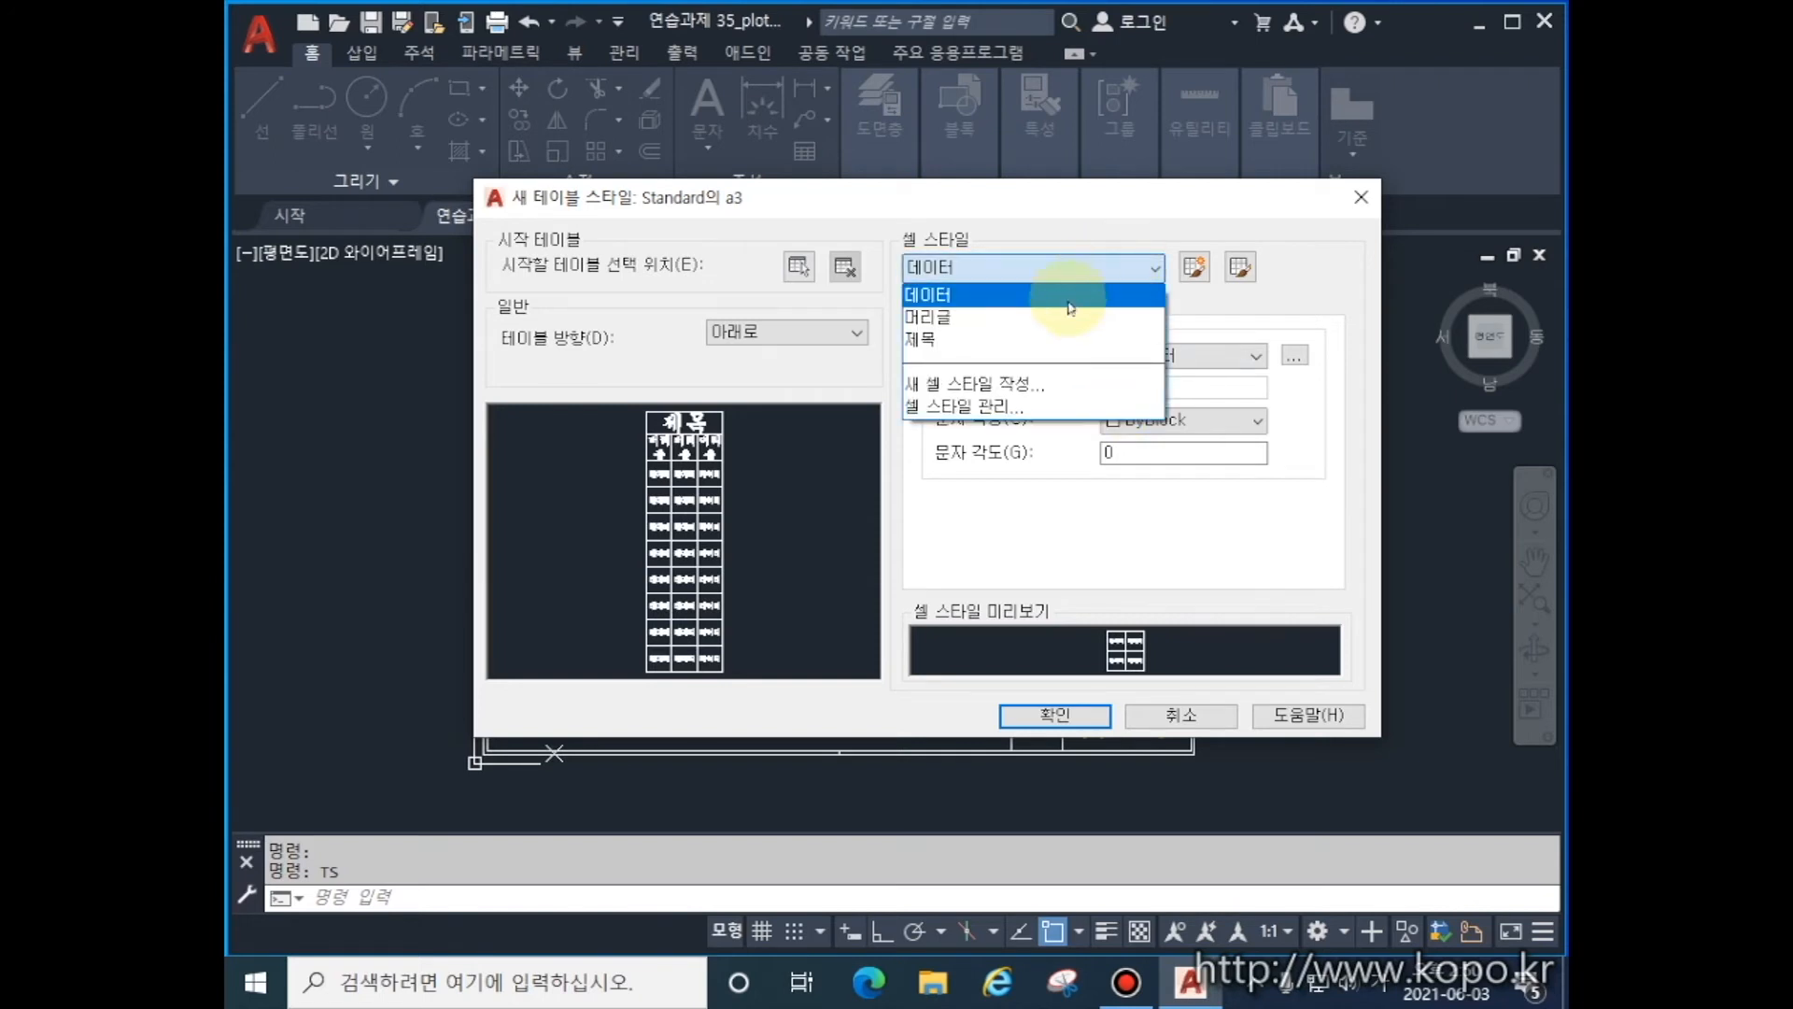
left_click(1064, 319)
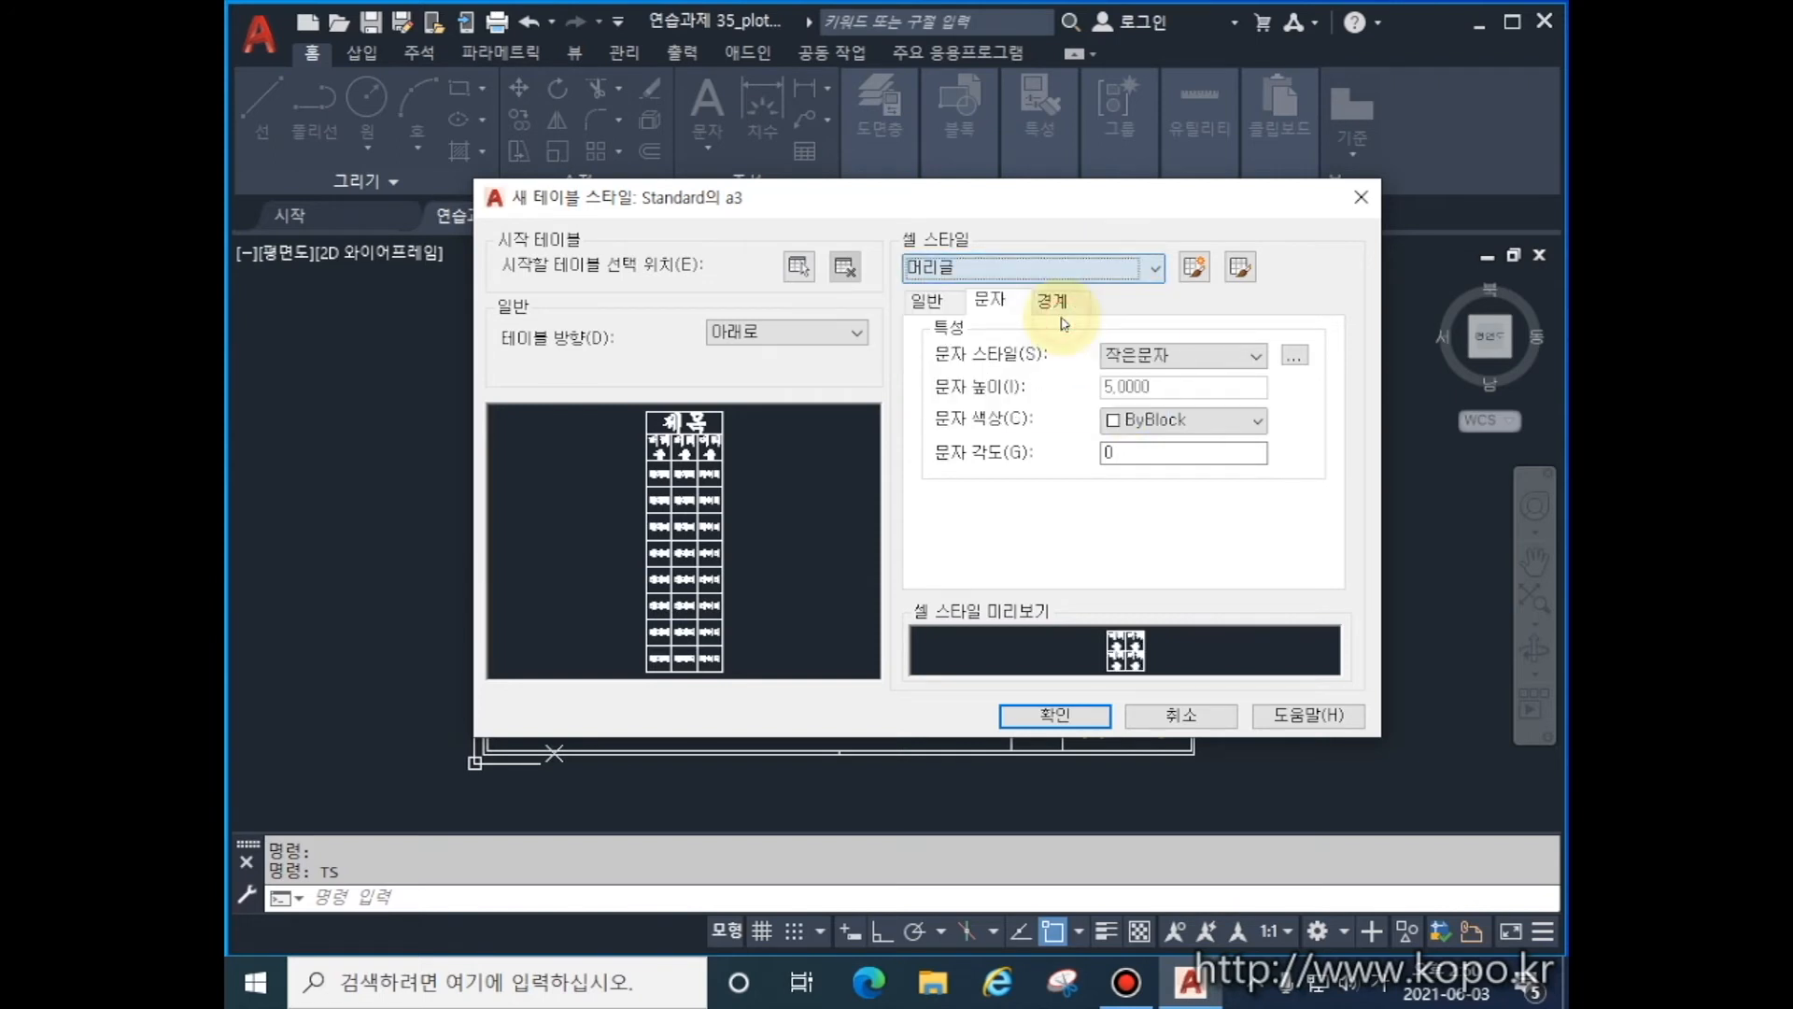
left_click(1202, 356)
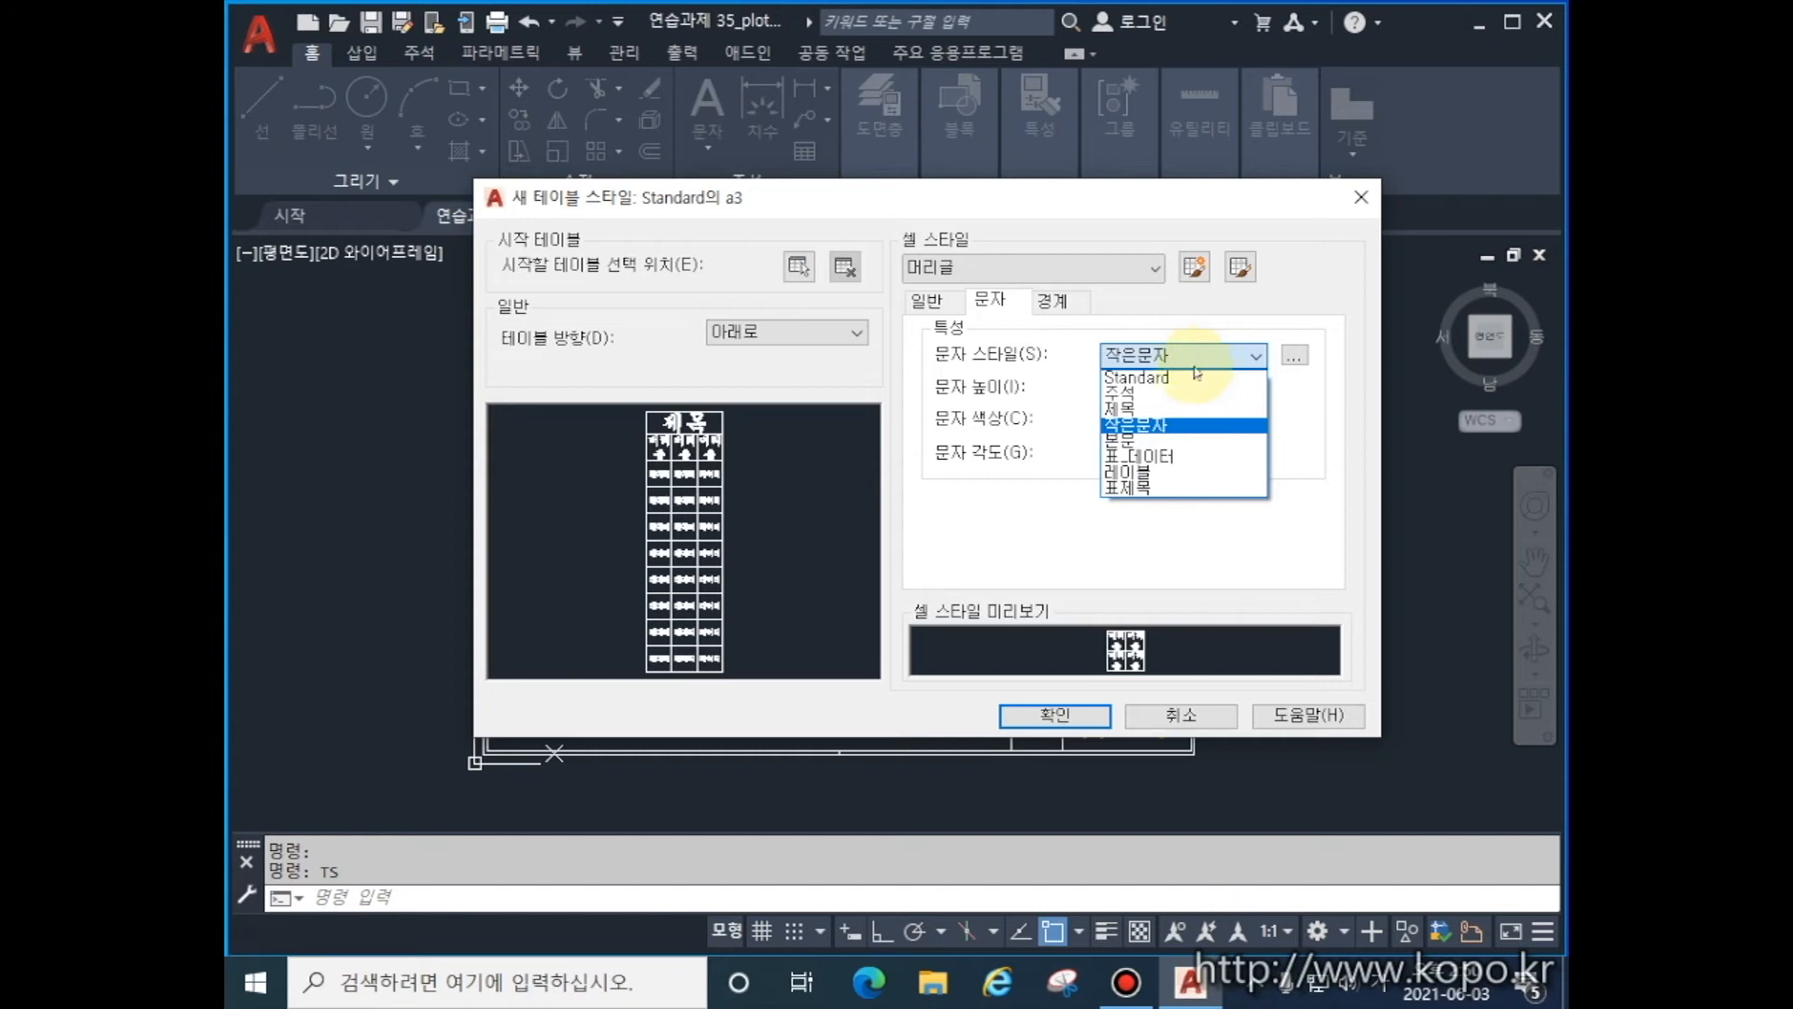
left_click(1139, 472)
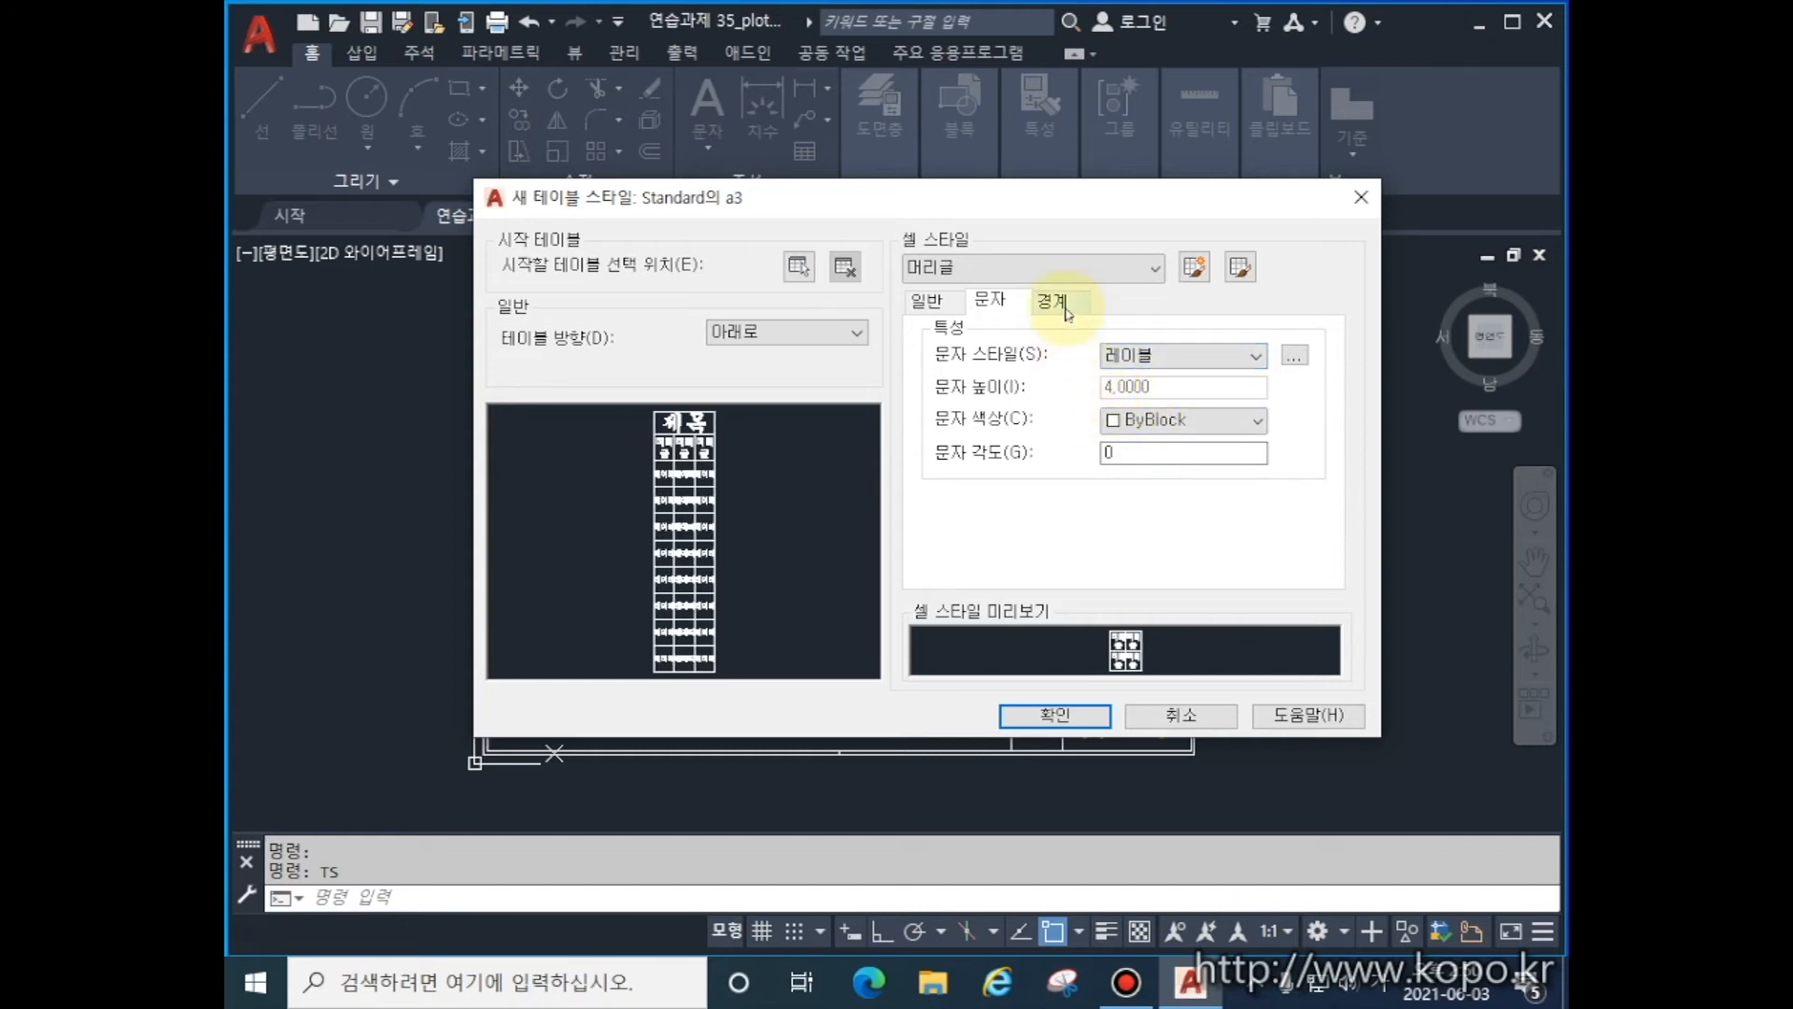
- Assign the 표제목 text style to the title (제목) cell style and finish the table style definition
left_click(1079, 273)
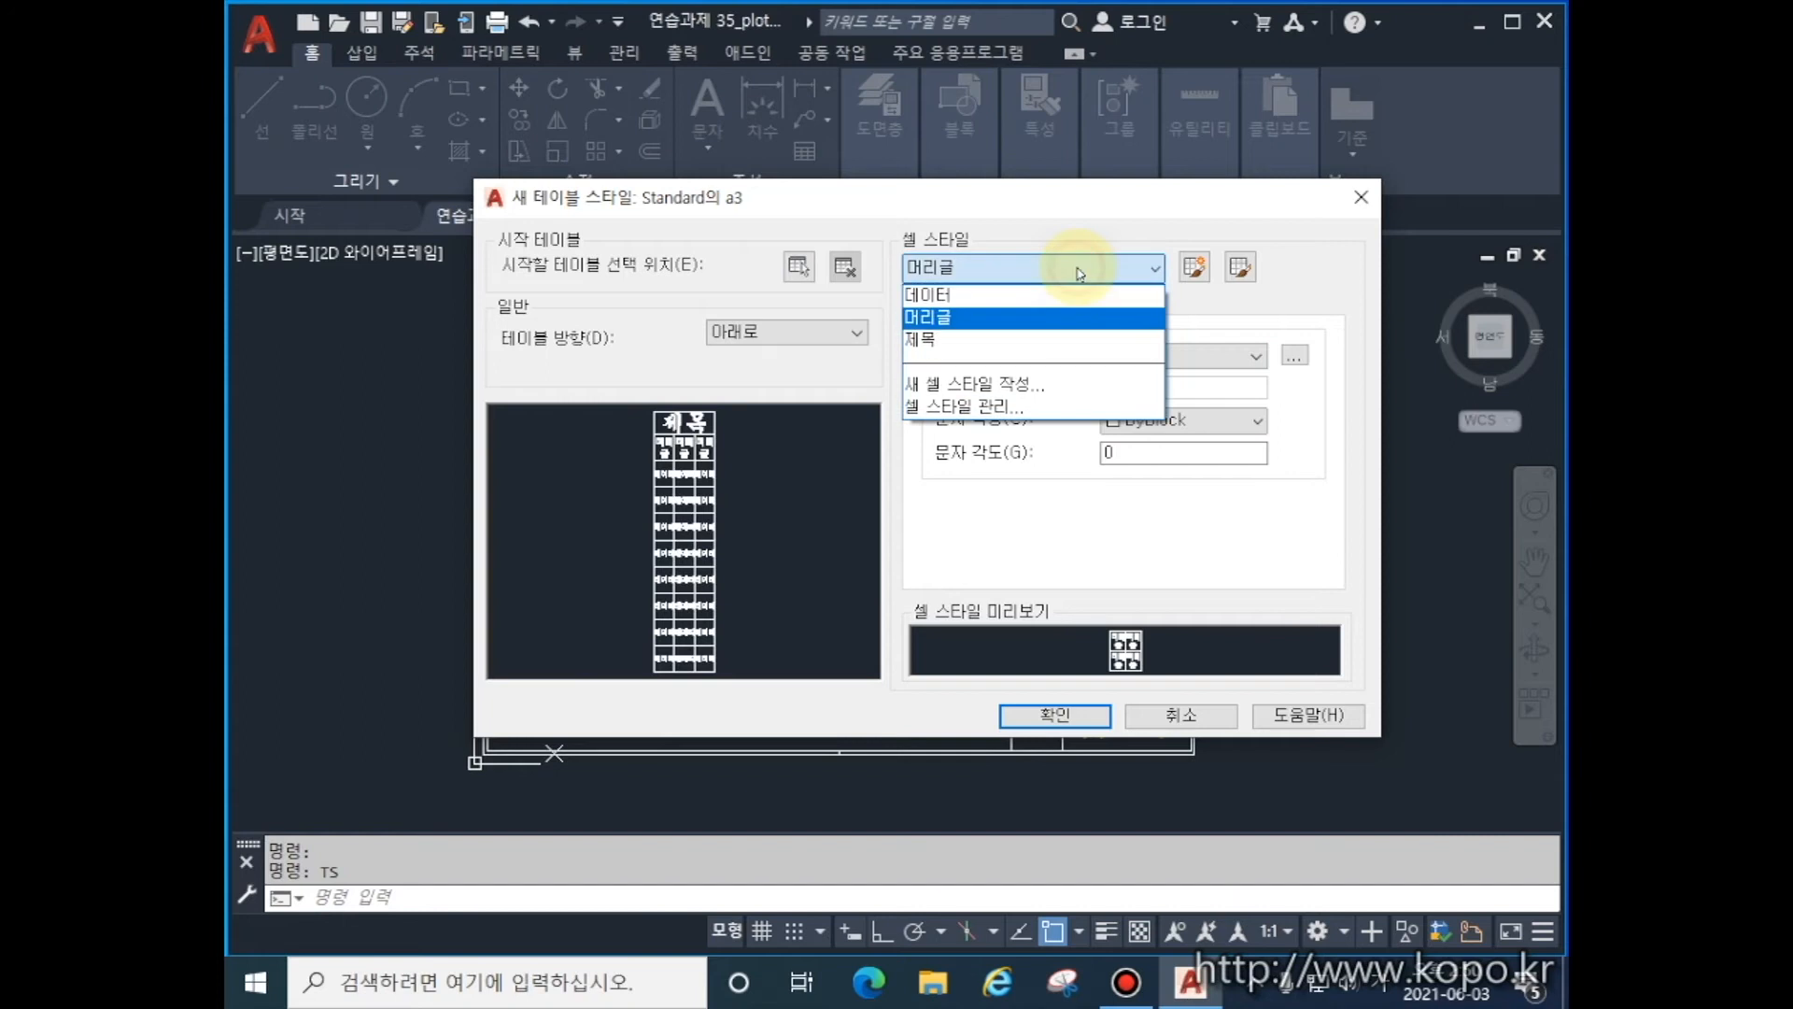
left_click(1037, 338)
left_click(1154, 355)
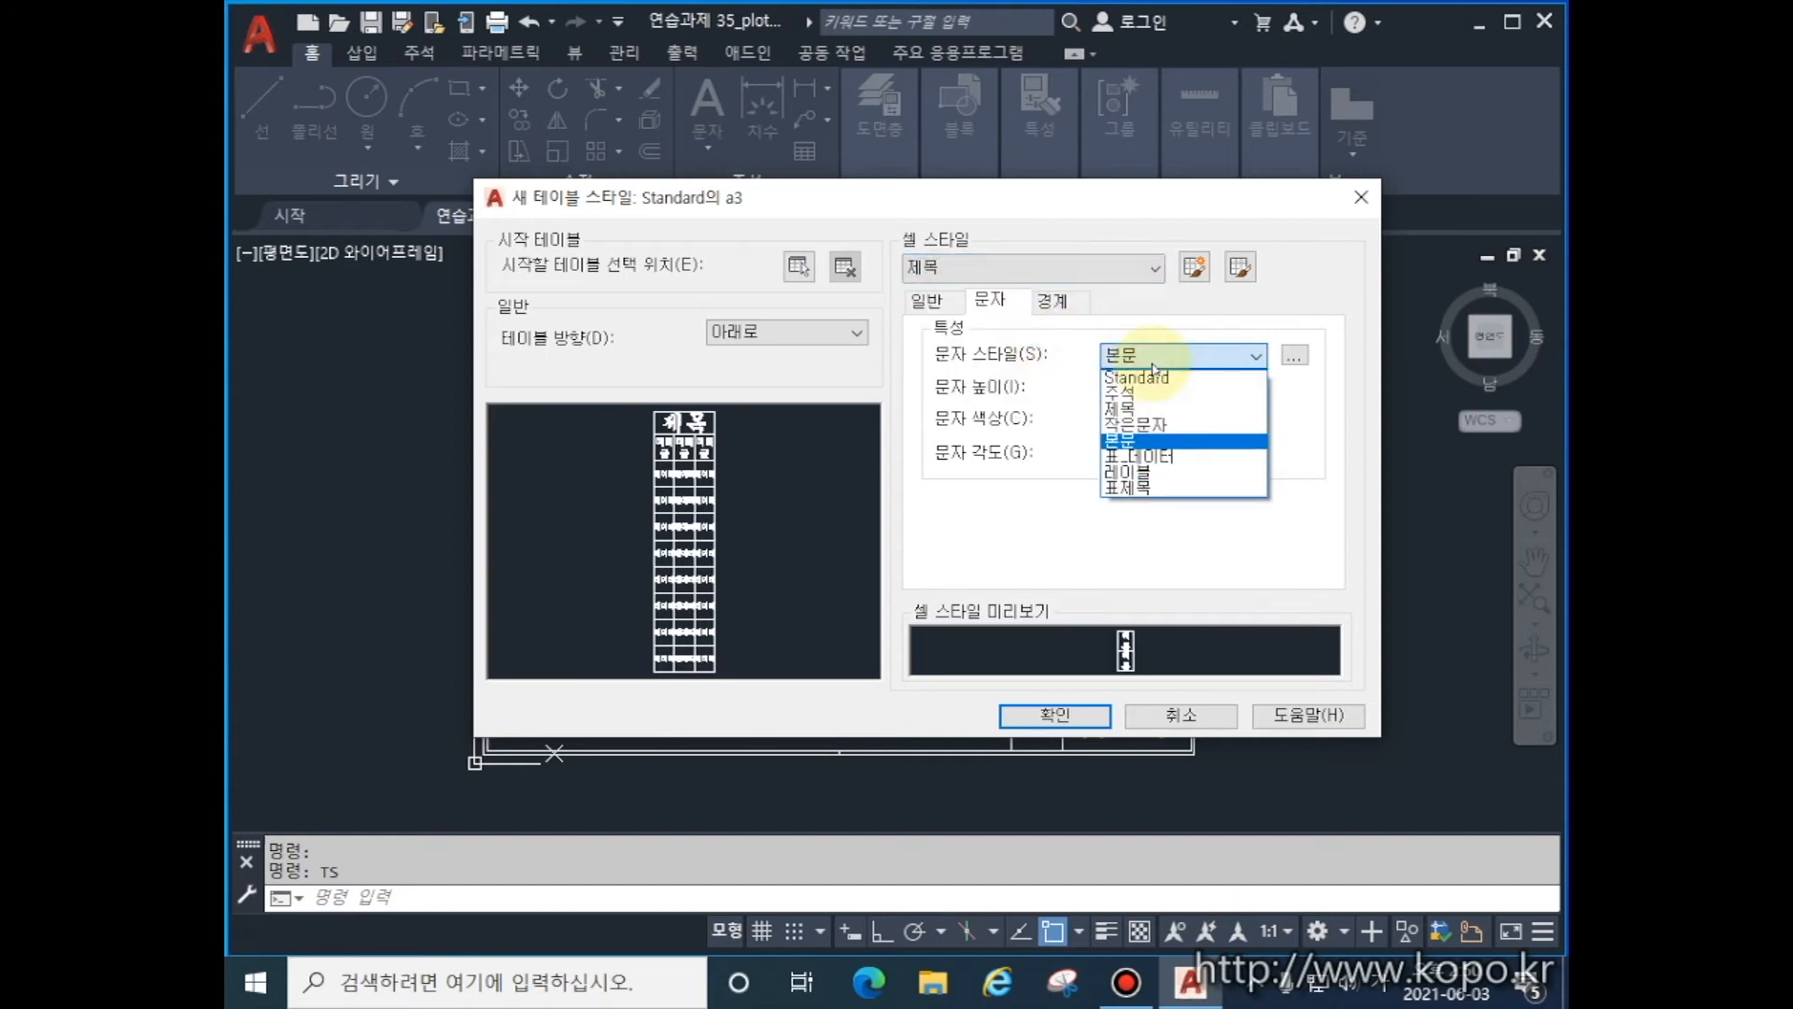
left_click(1147, 486)
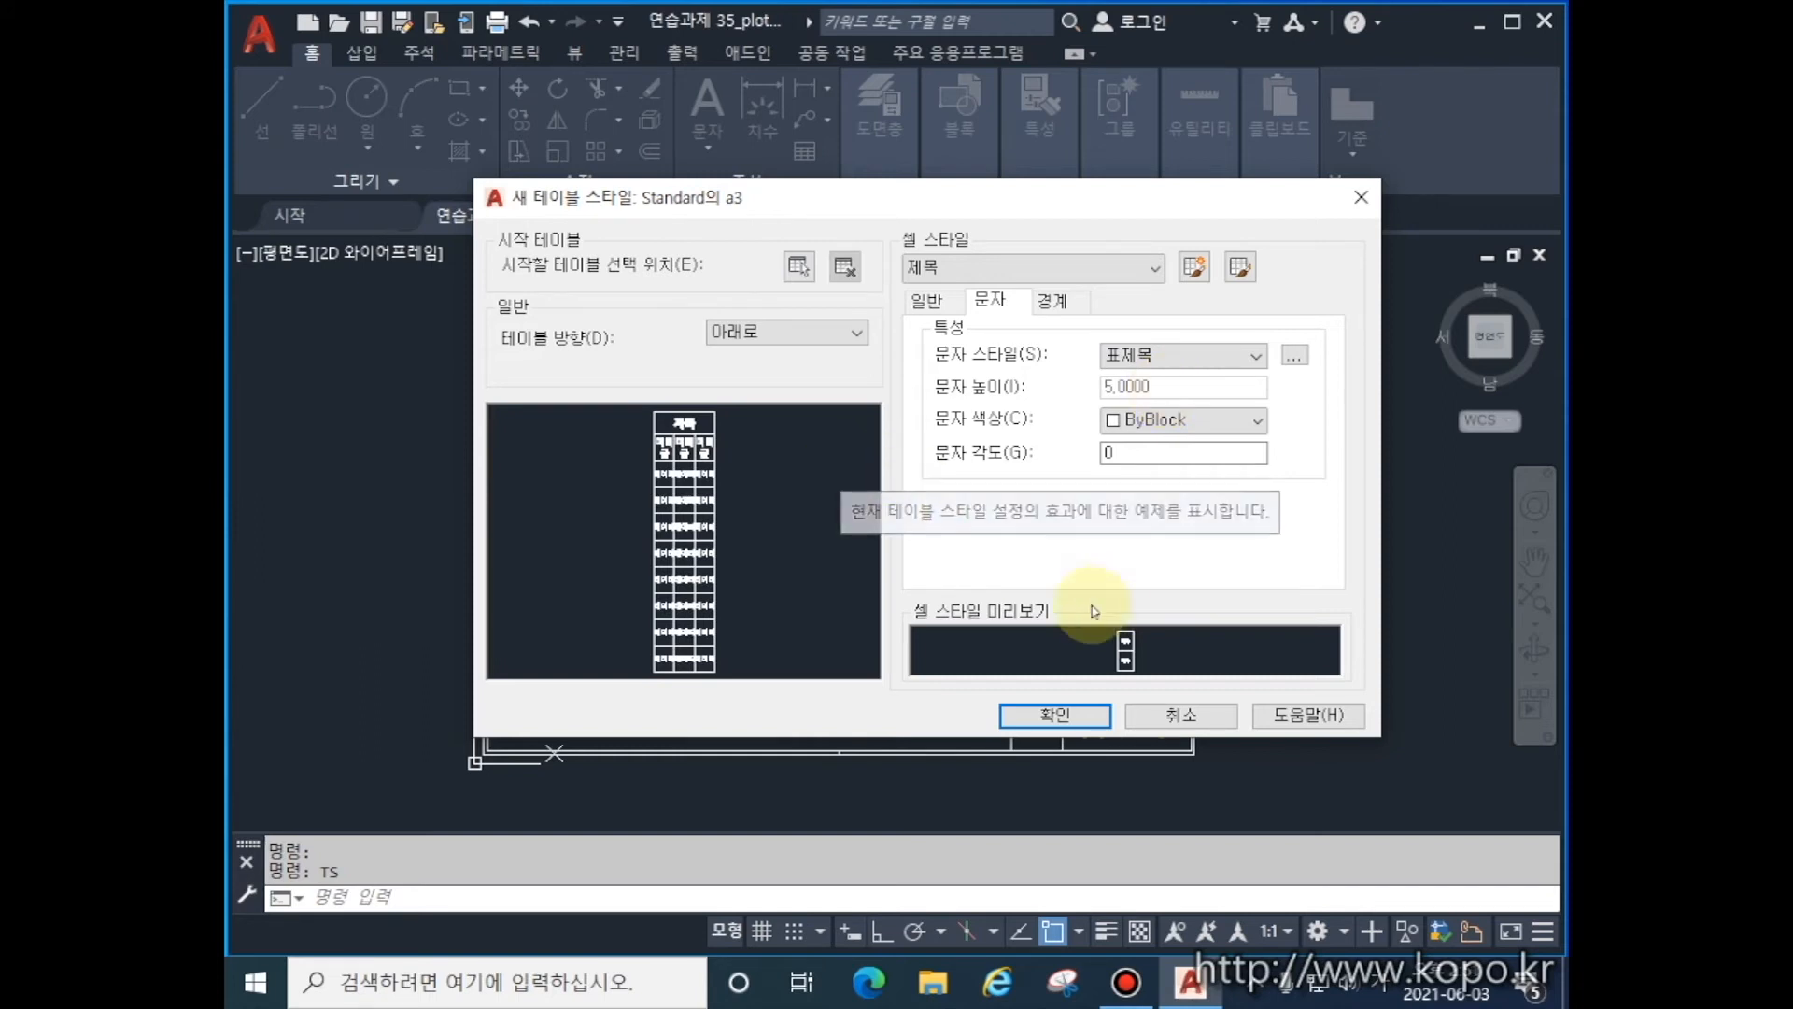
left_click(1048, 717)
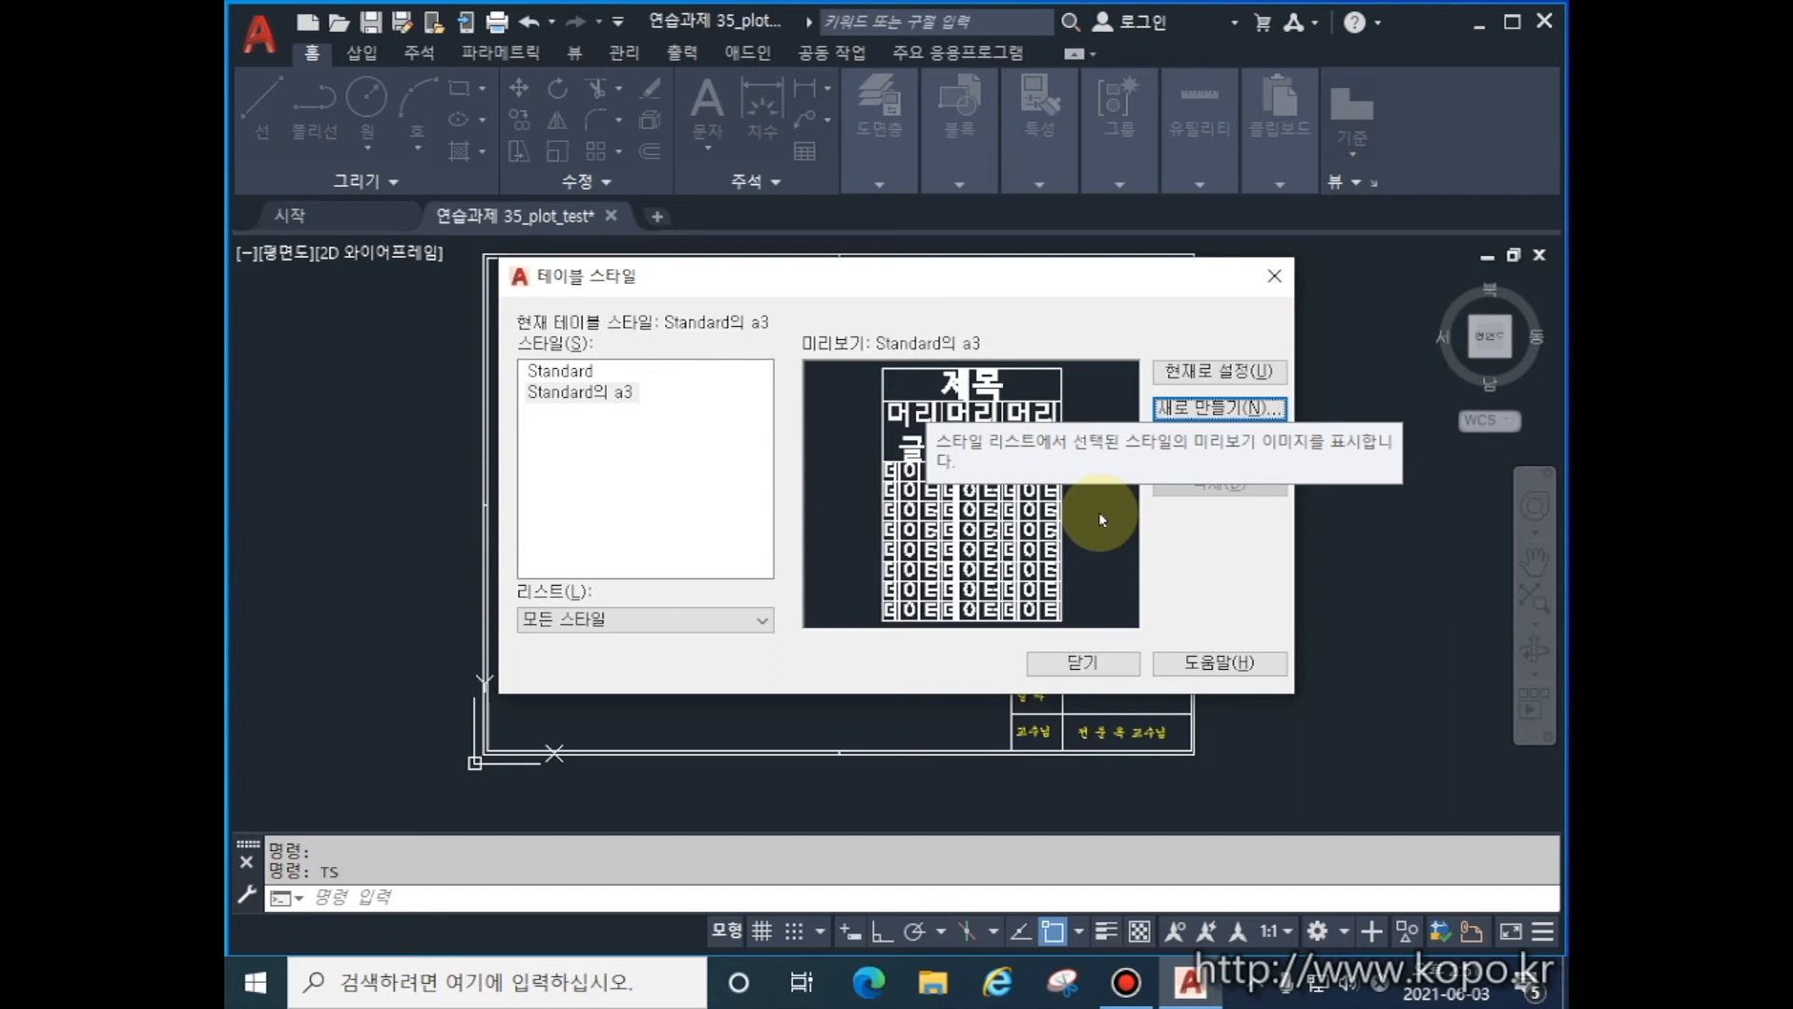
left_click(1081, 663)
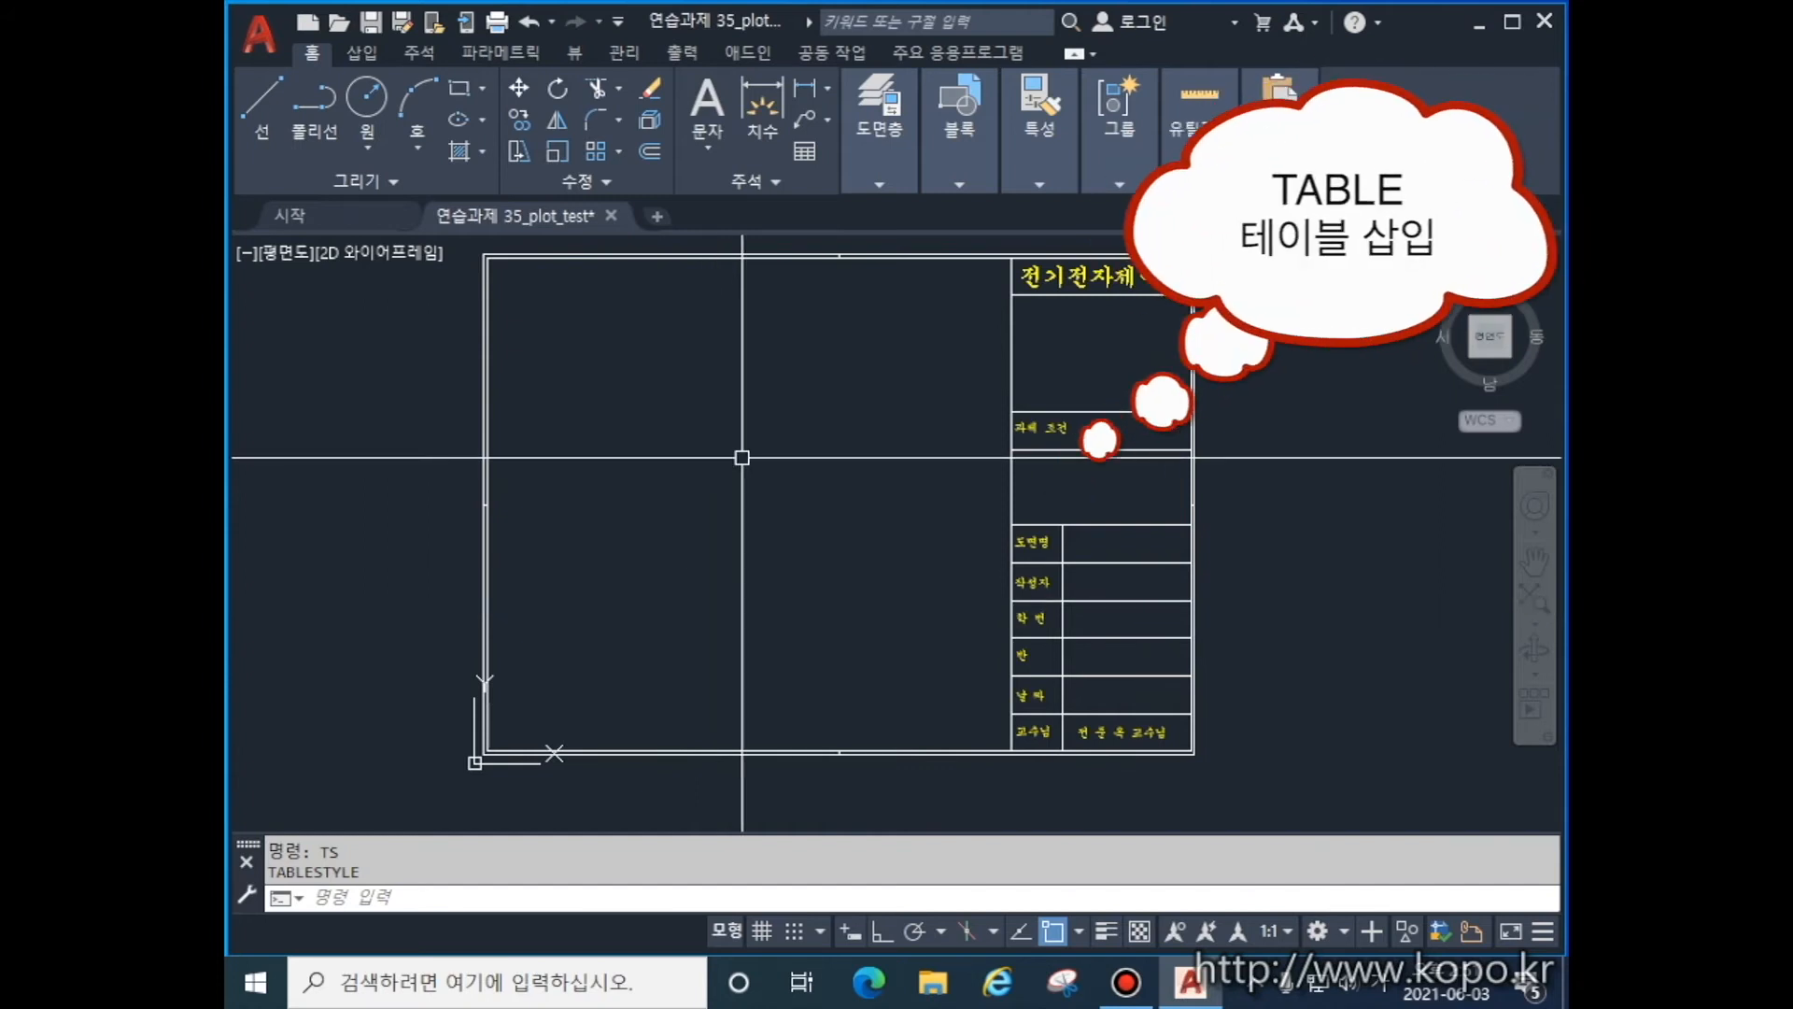
- Start inserting a table and set it to 5 columns and 7 data rows
type("ㅅㅁ")
key("Return")
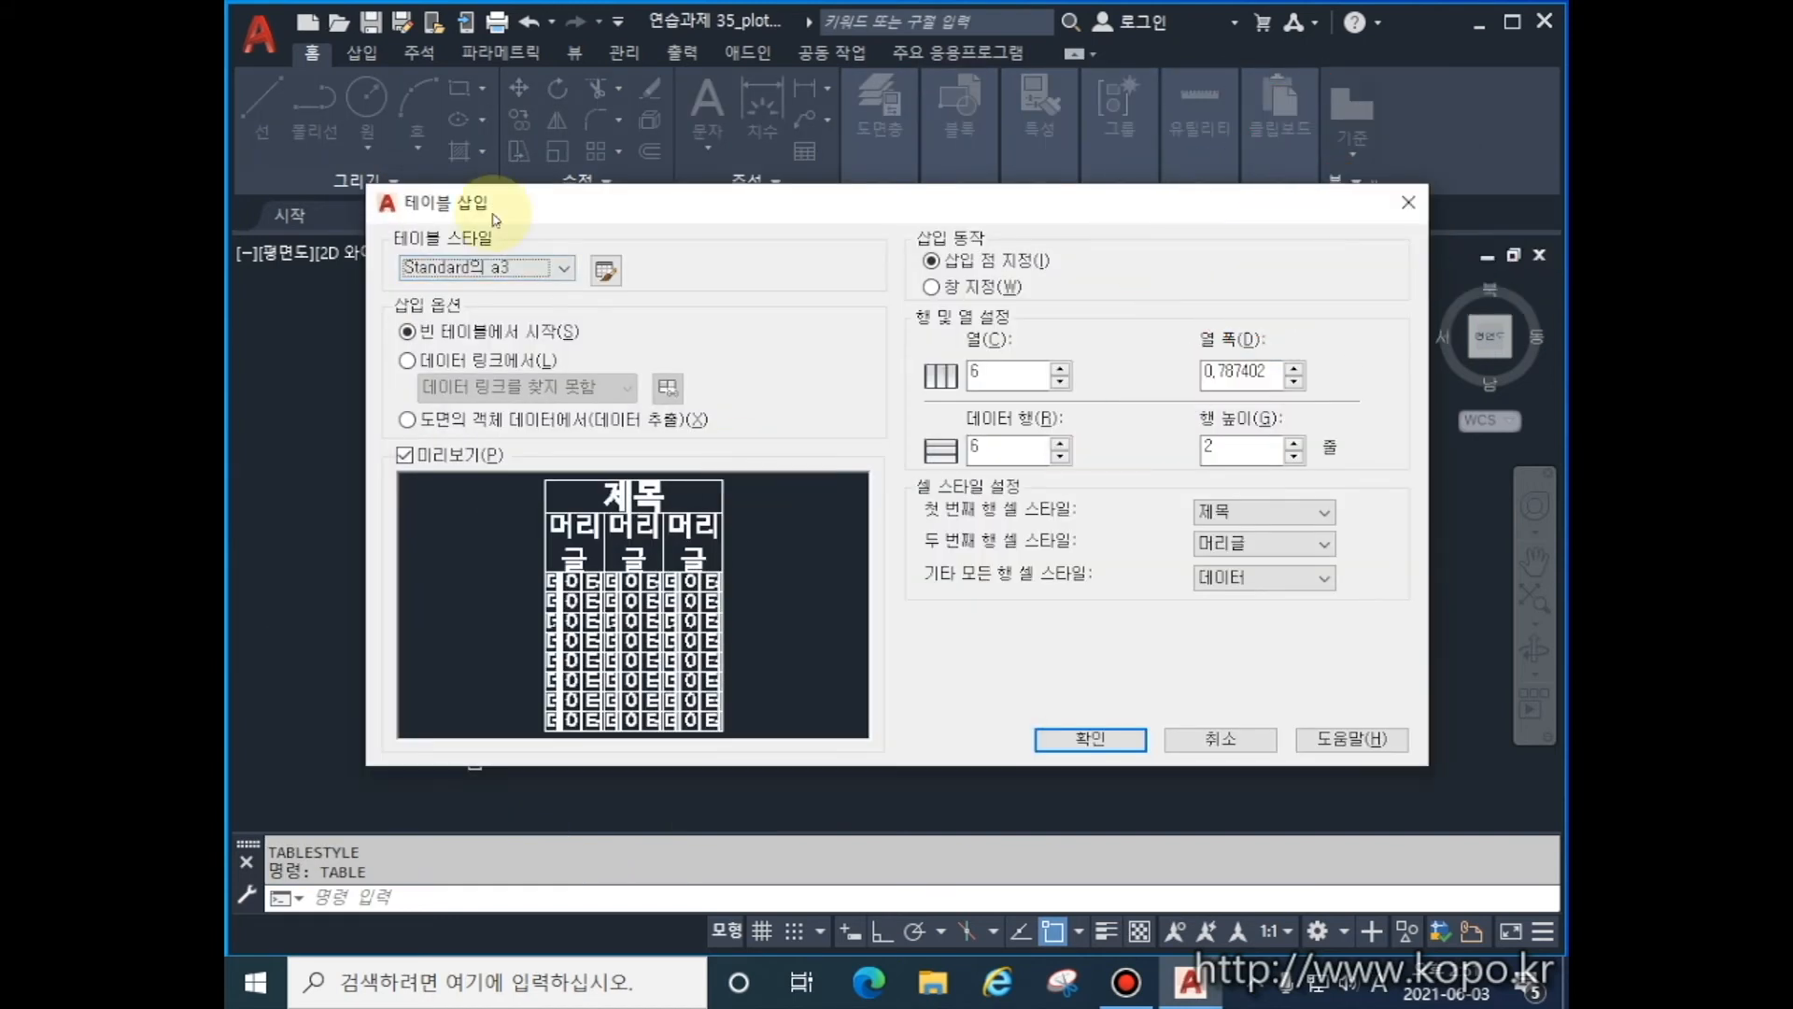
left_click_drag(712, 208, 755, 175)
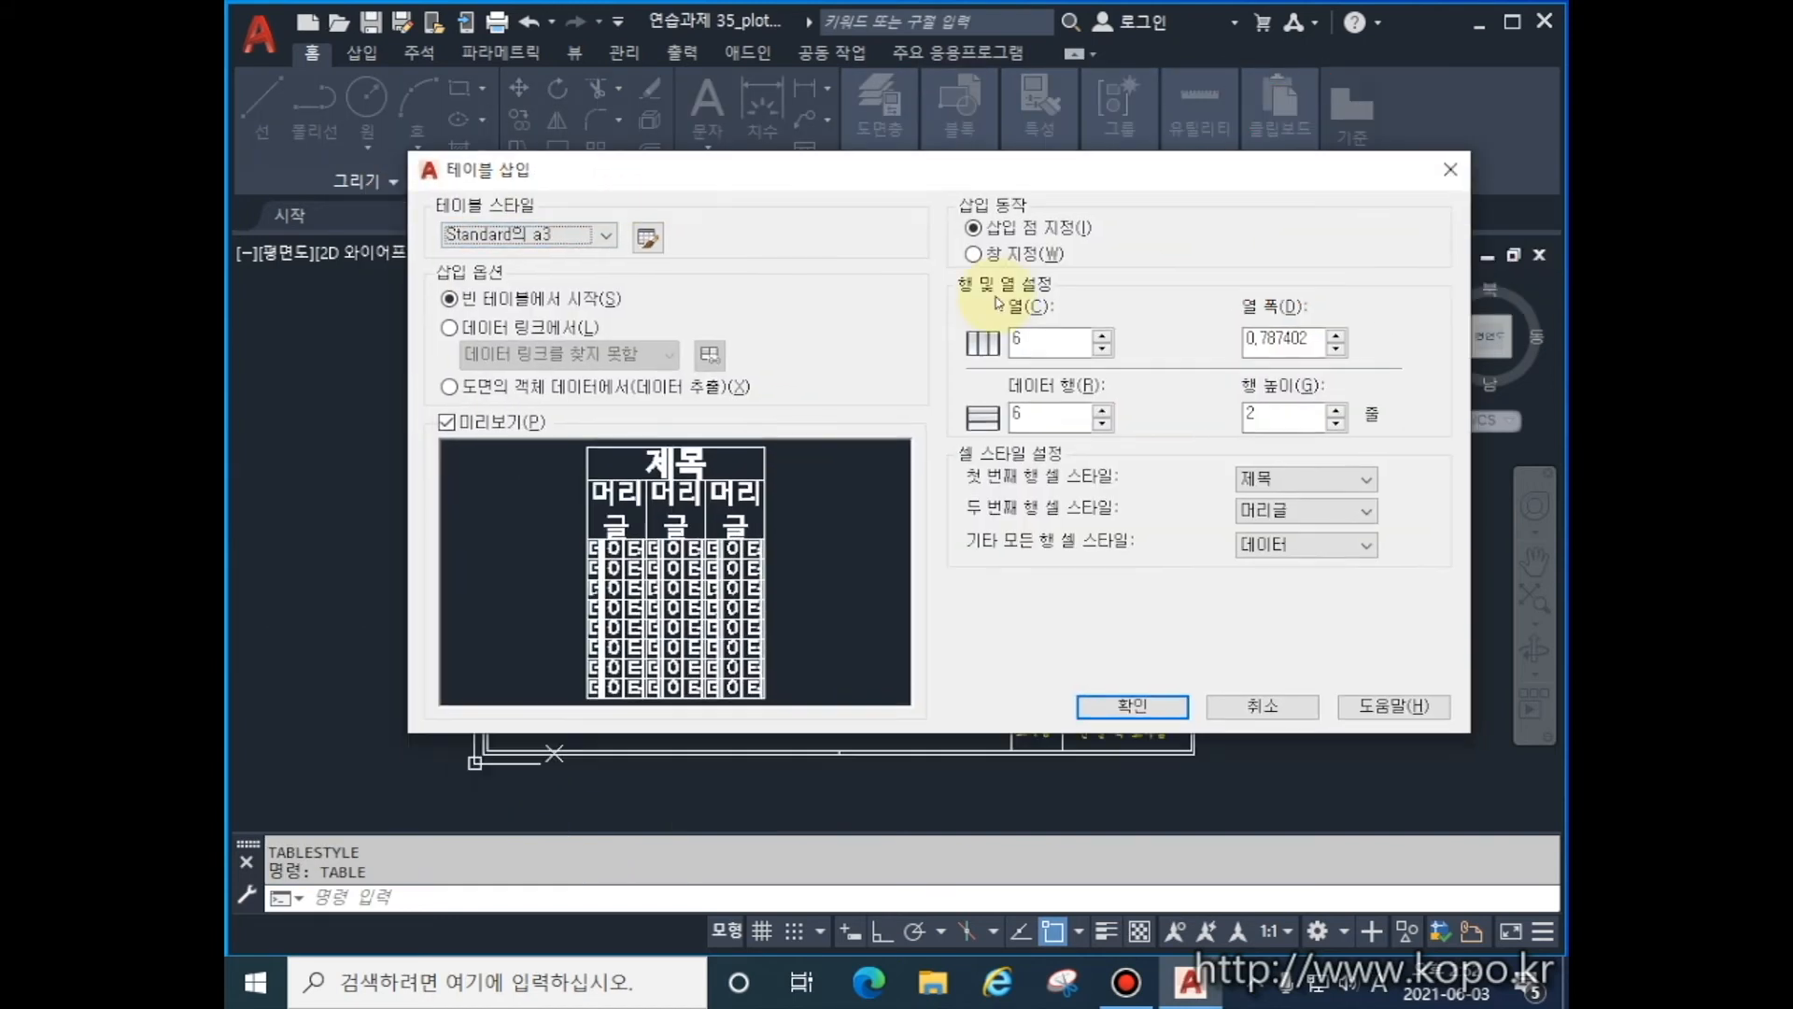
double_click(1031, 343)
type("3")
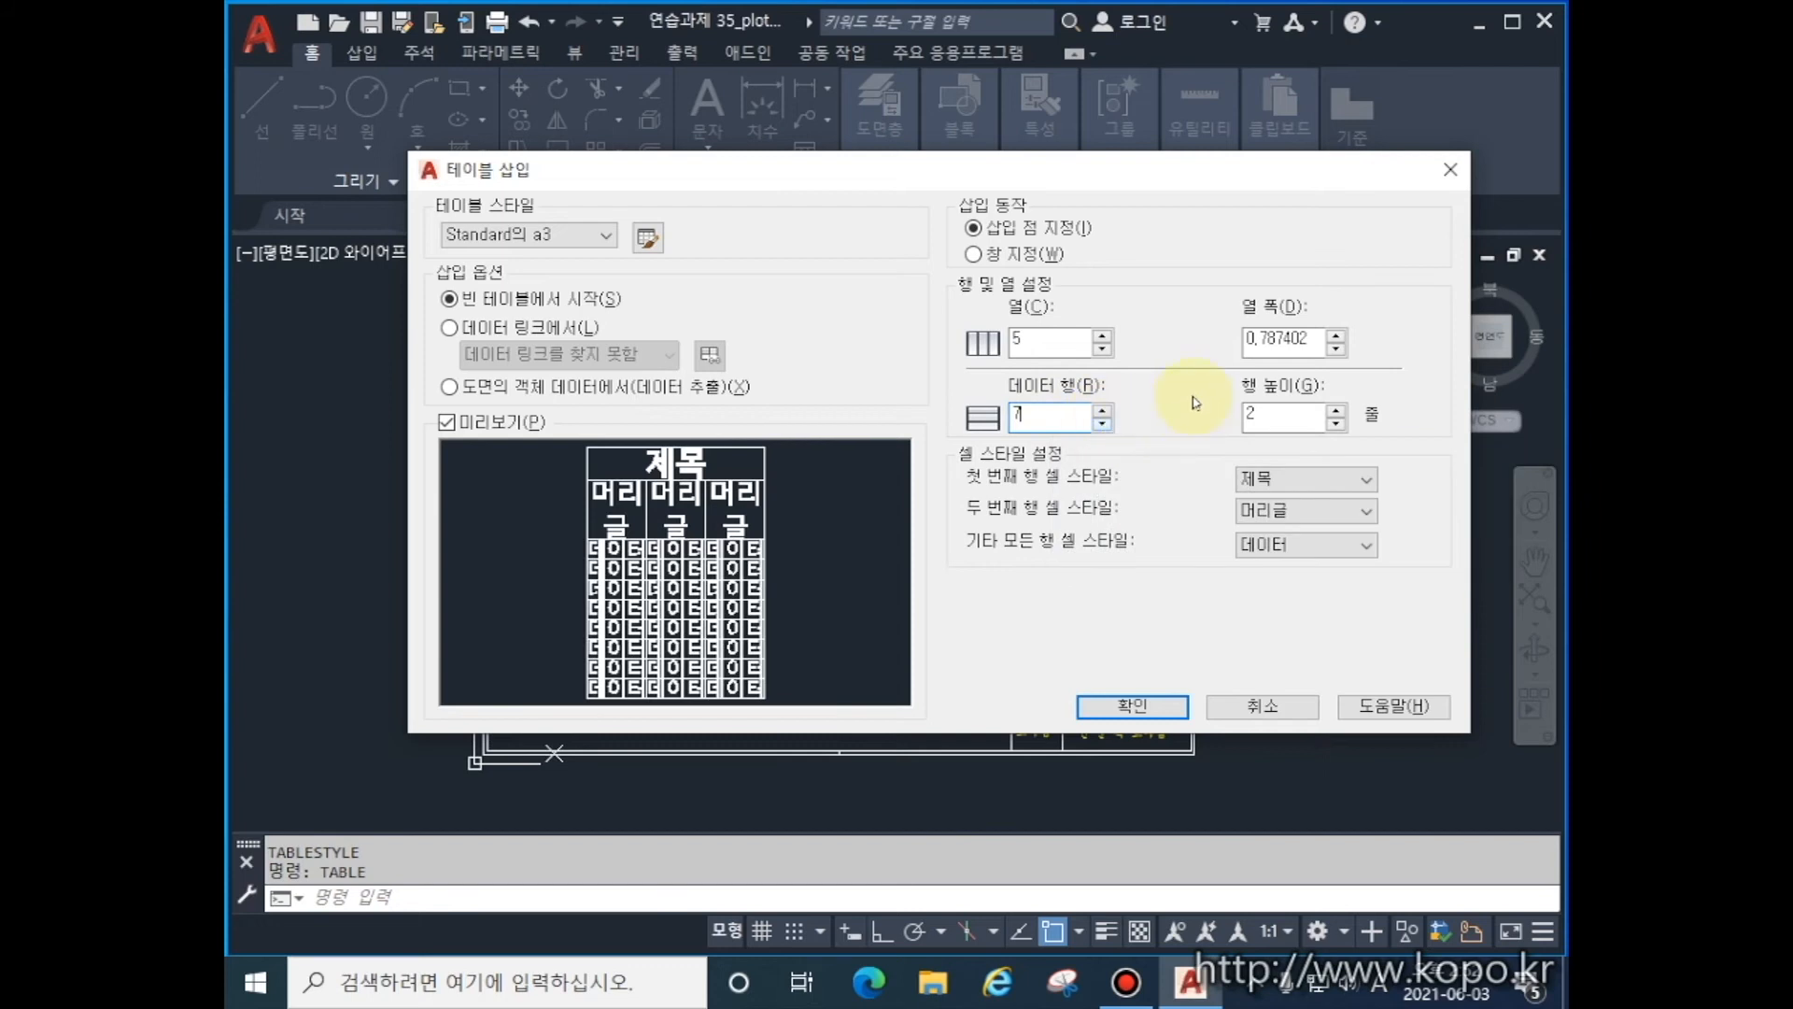
double_click(1050, 341)
type("9")
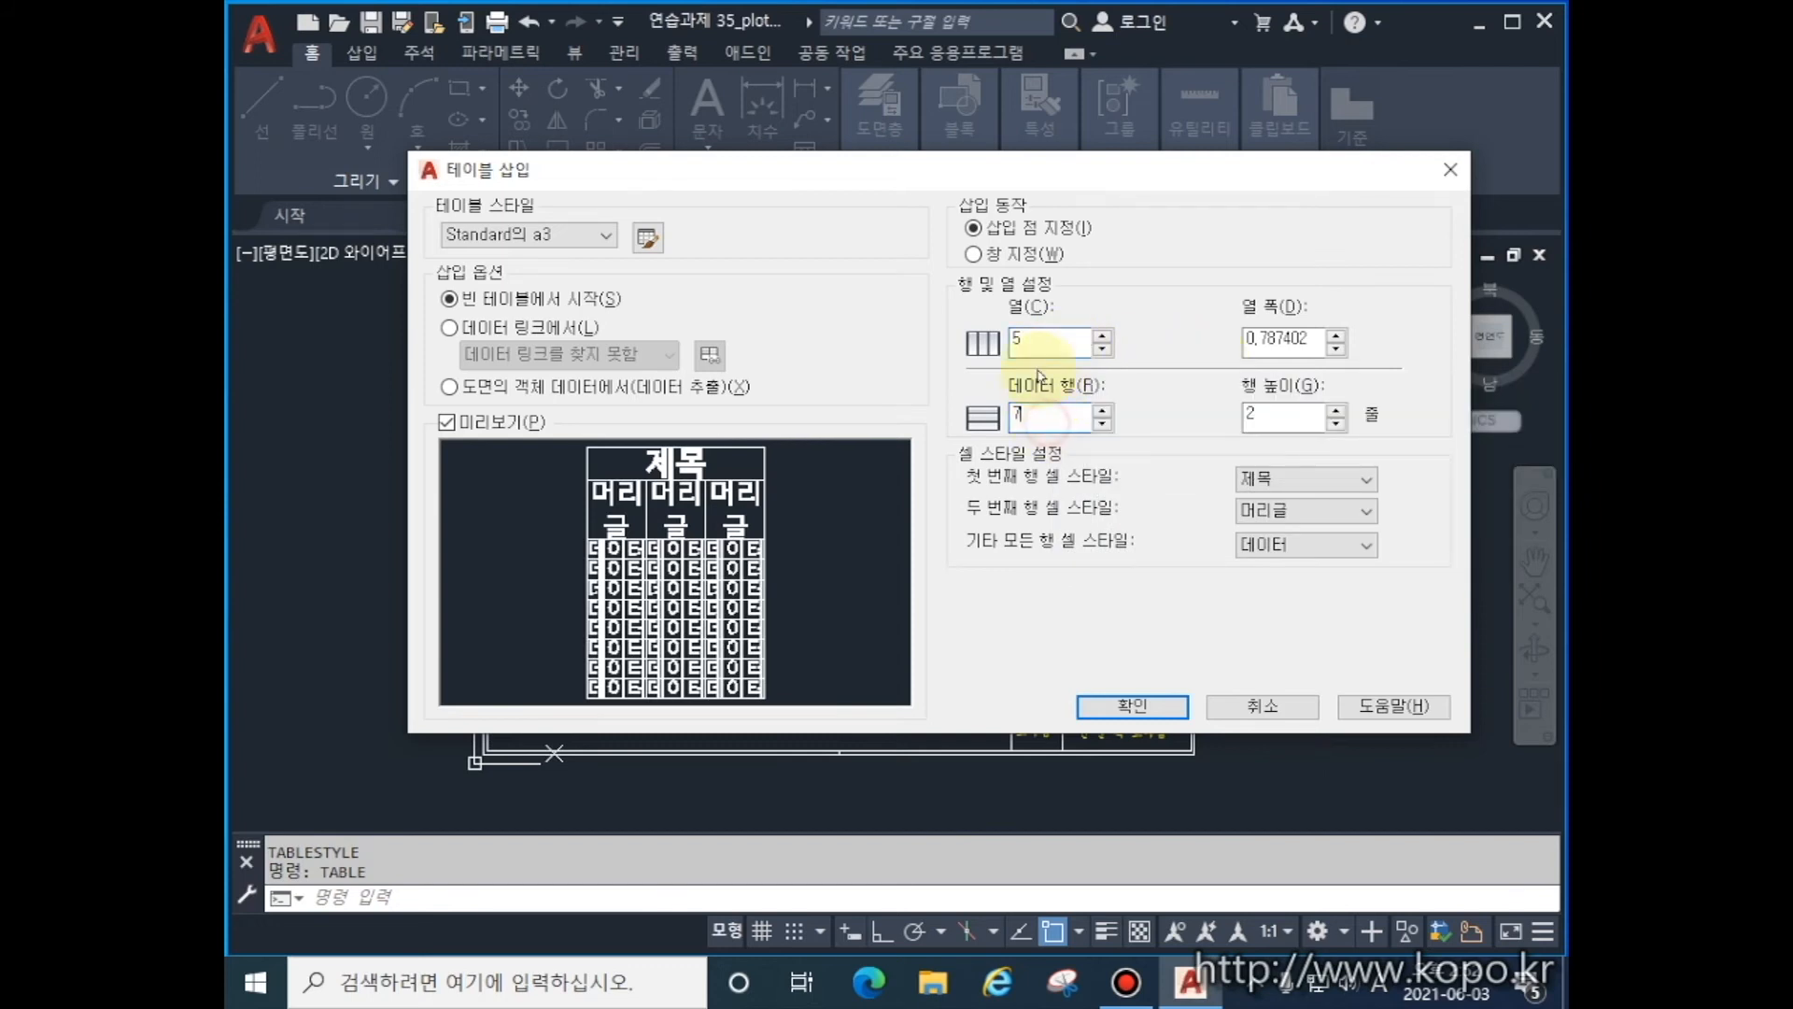
double_click(1046, 342)
type("9")
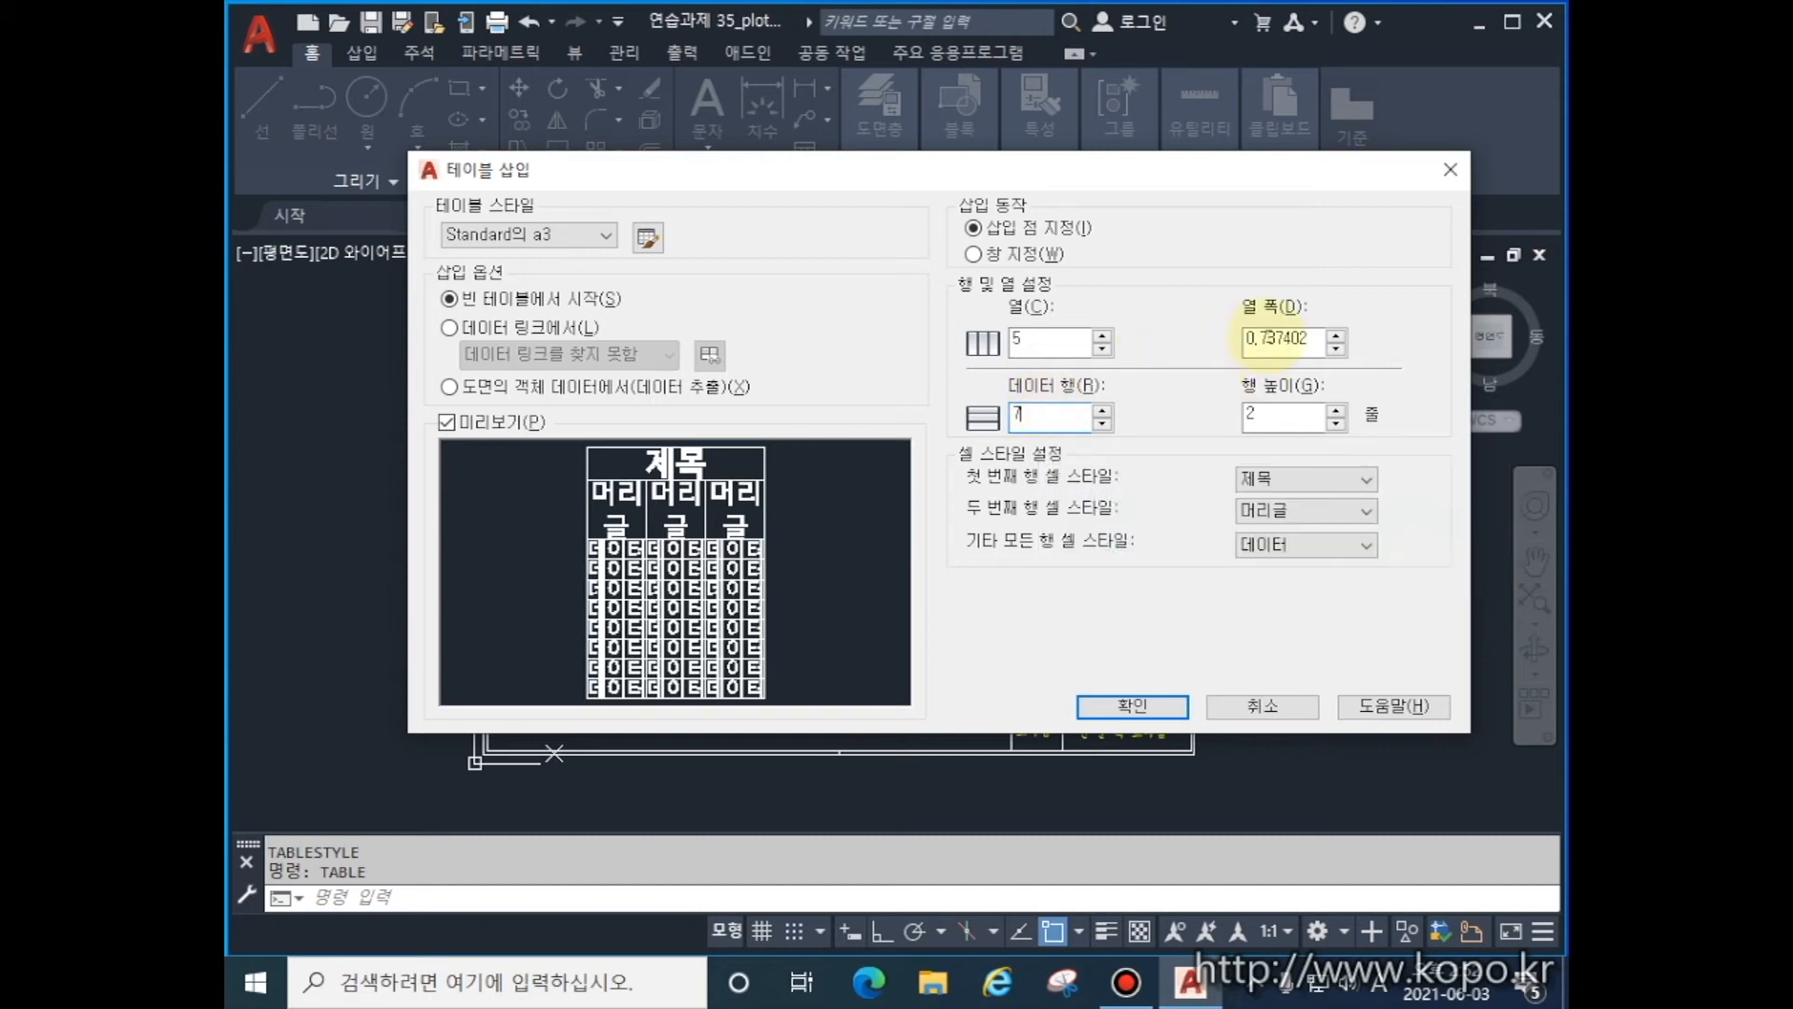
- Set the column width to 5 and place the table in the empty drawing area, leaving its cells blank
left_click(1314, 338)
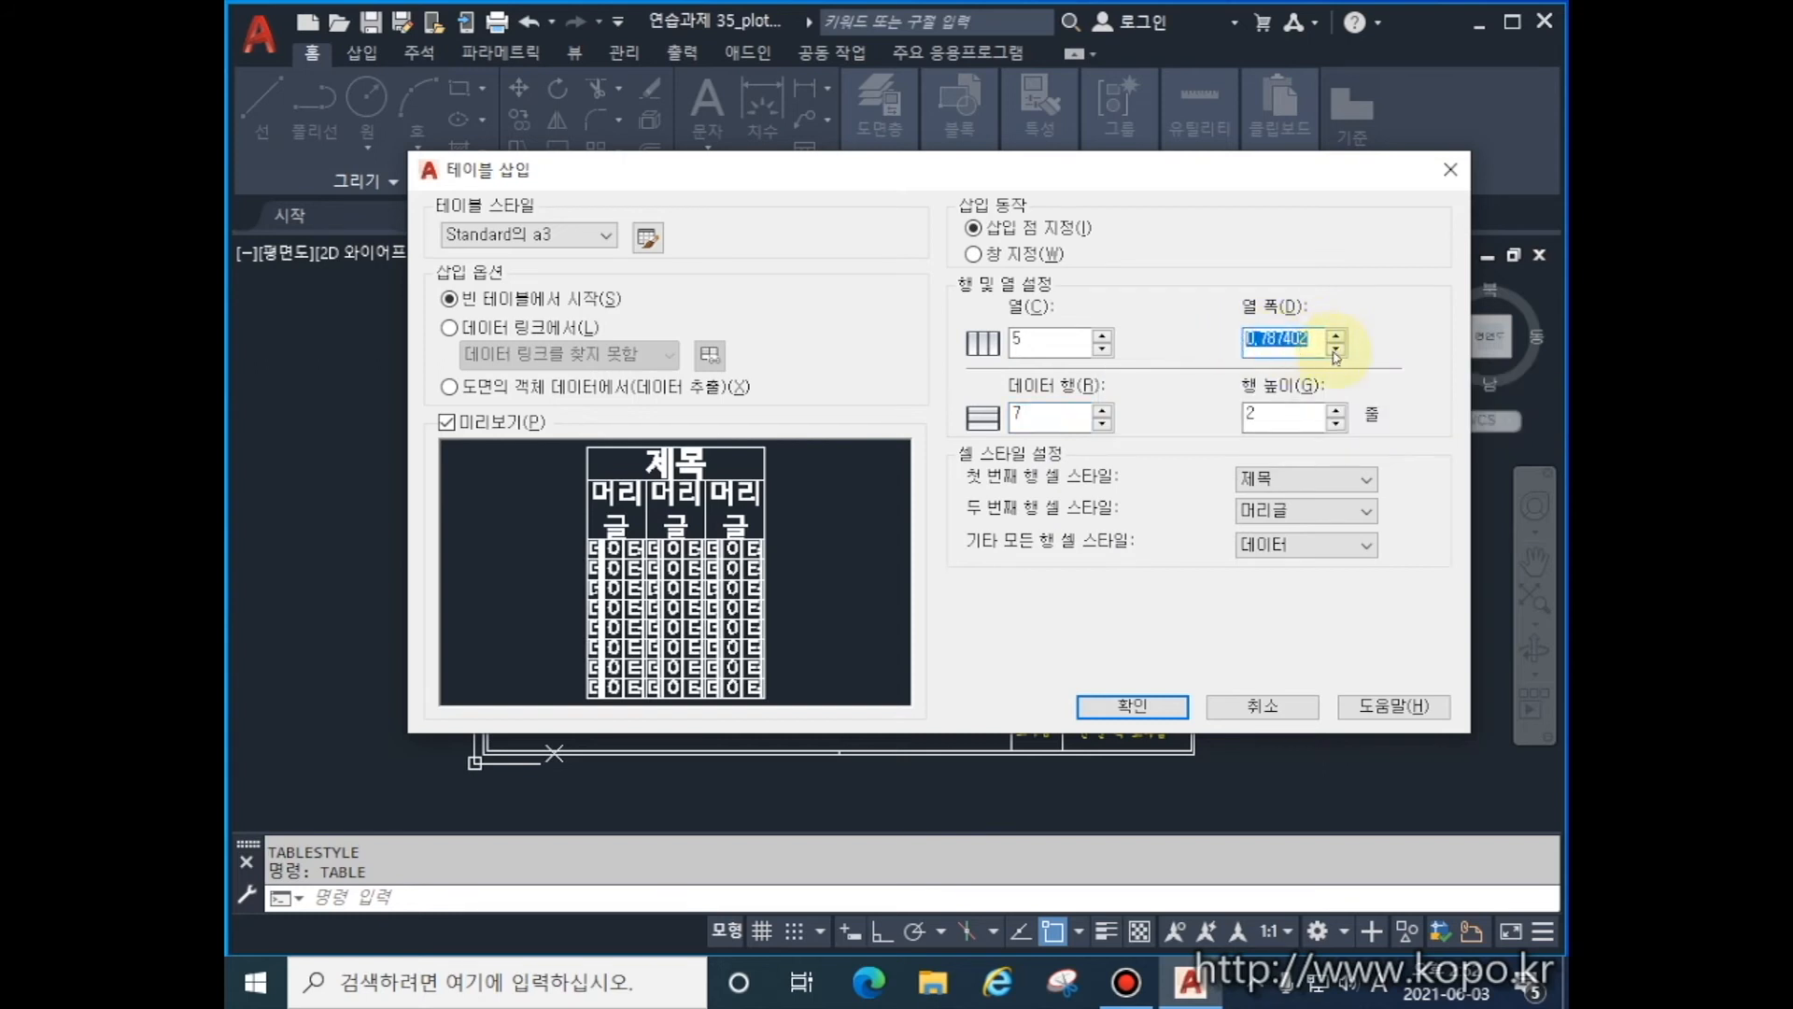
left_click(1337, 349)
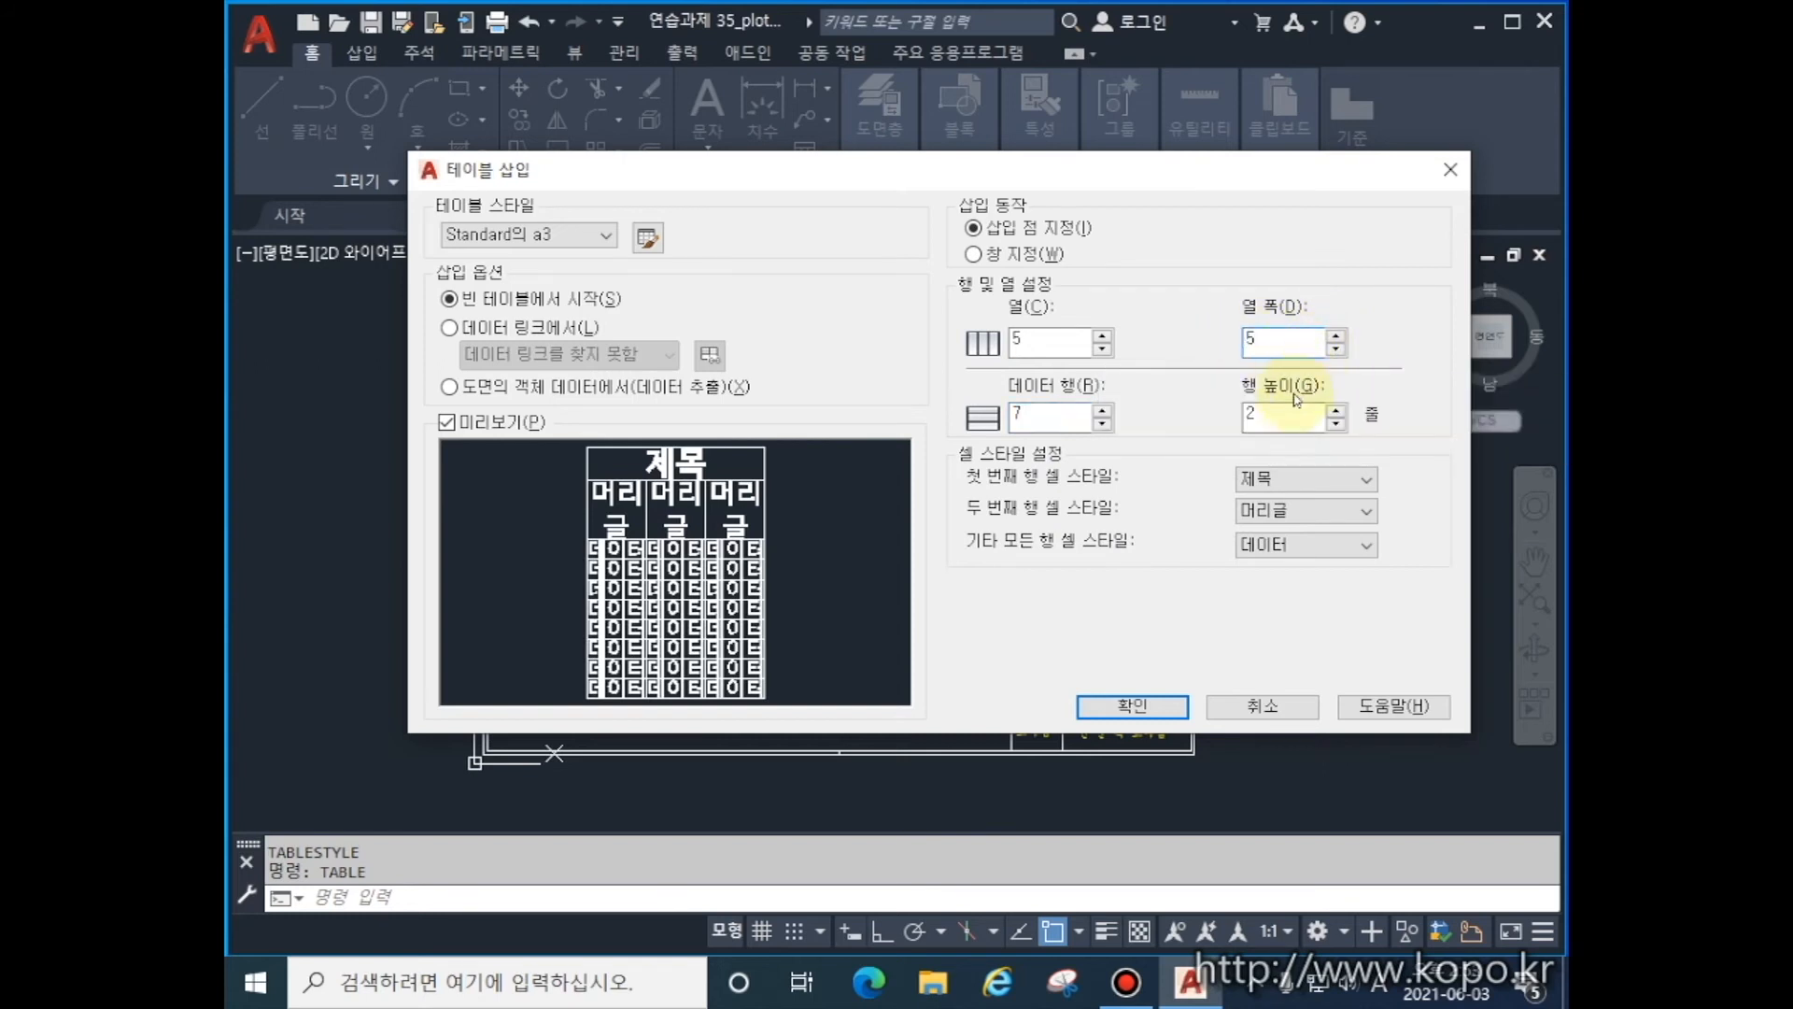
left_click(1293, 412)
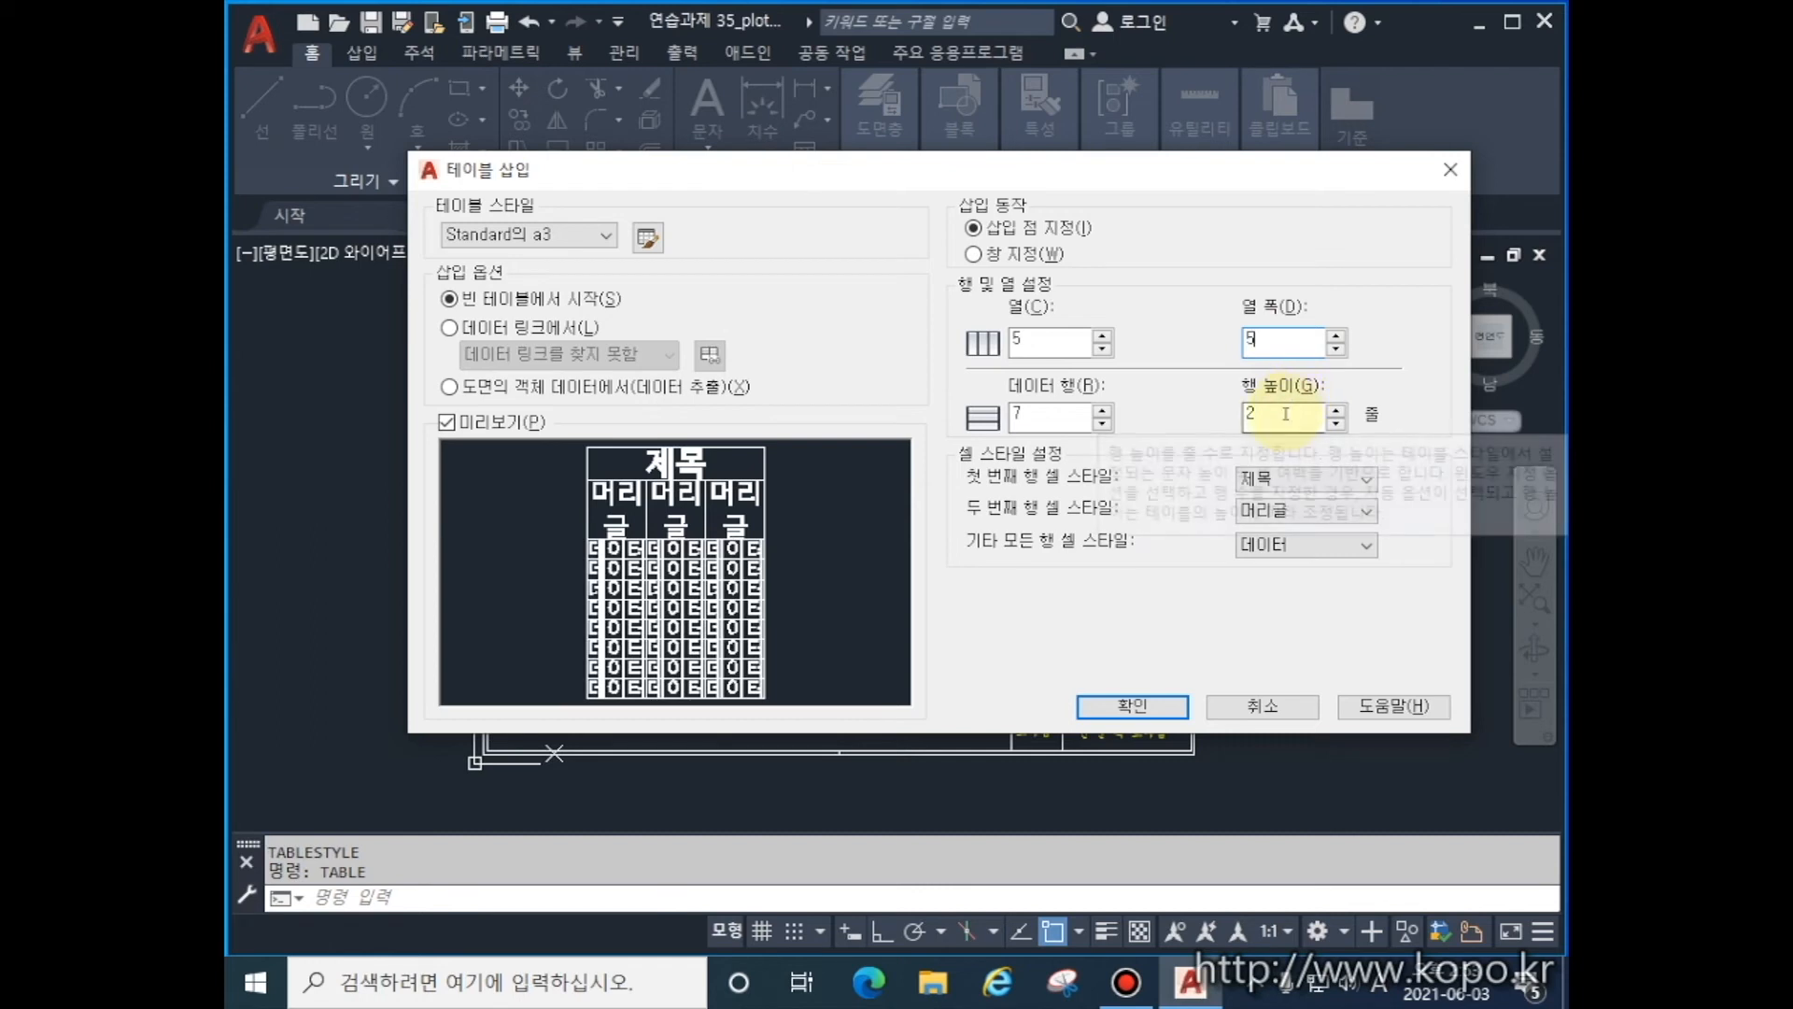
left_click(1296, 337)
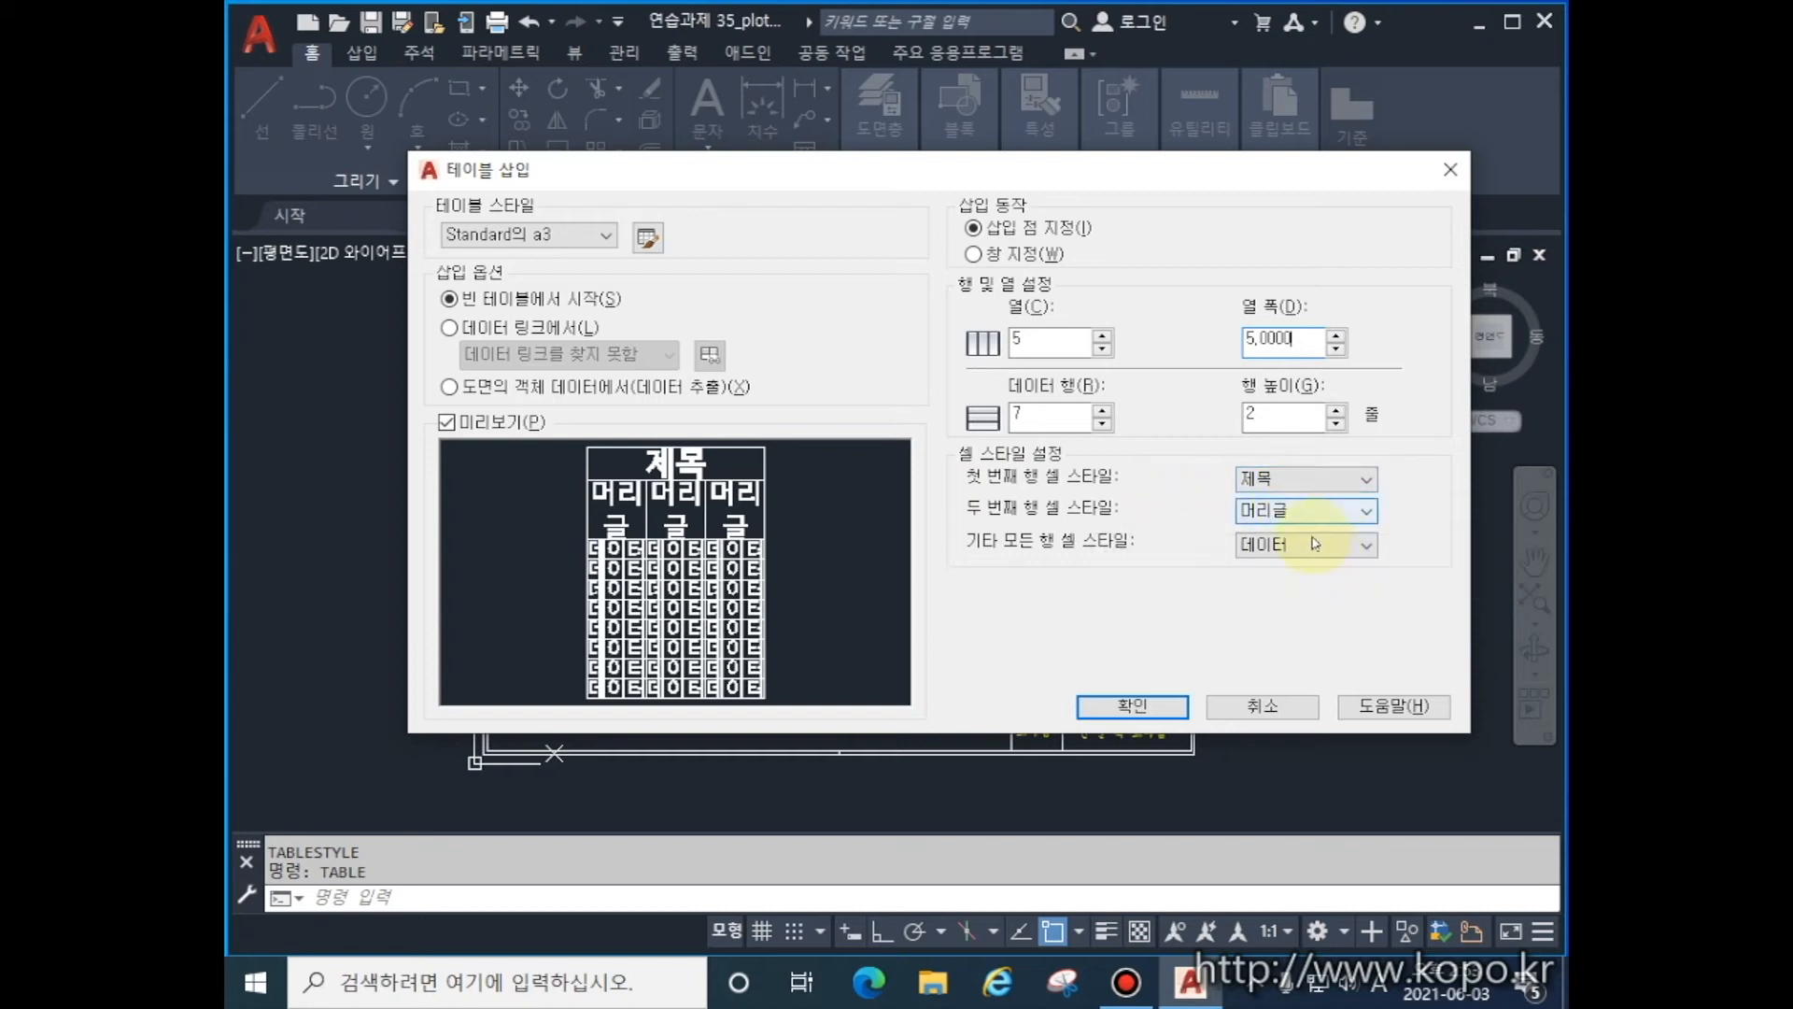
left_click(1147, 708)
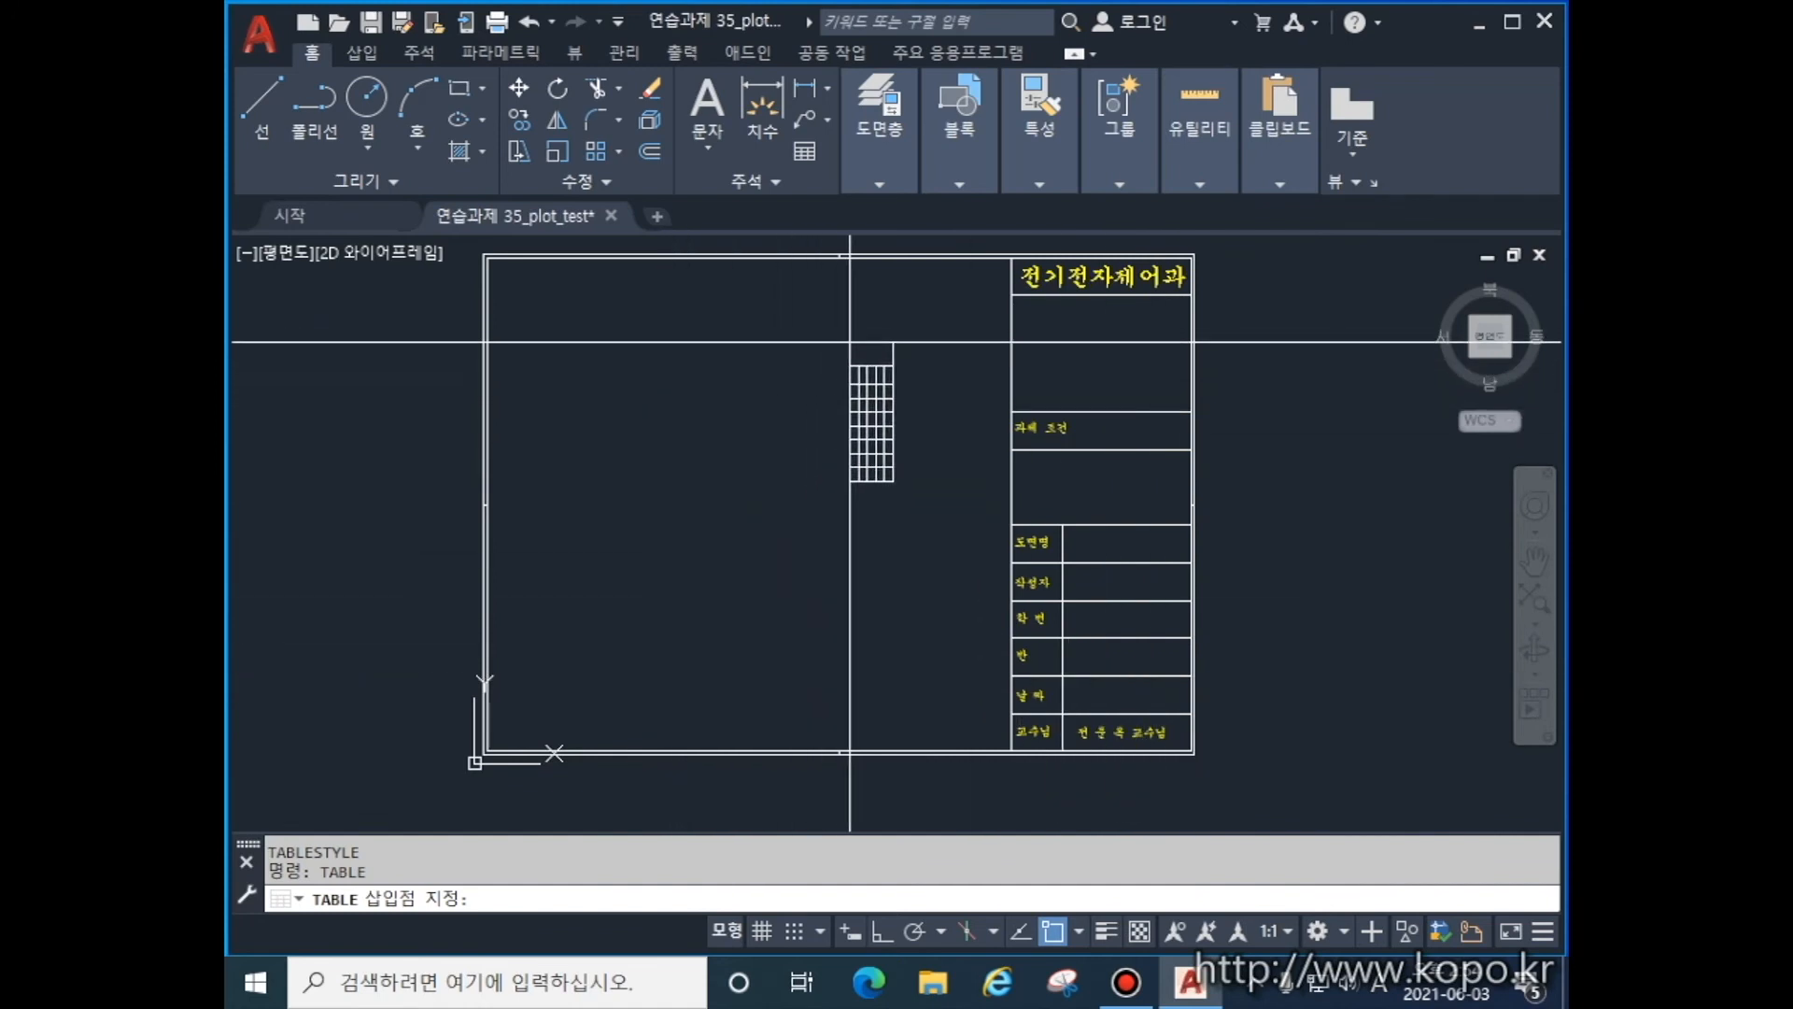
left_click(838, 334)
key("Escape")
- Move the table farther from the title block, and stretch its width uniformly until it ends just short of the title block
scroll(947, 339, "up", 4)
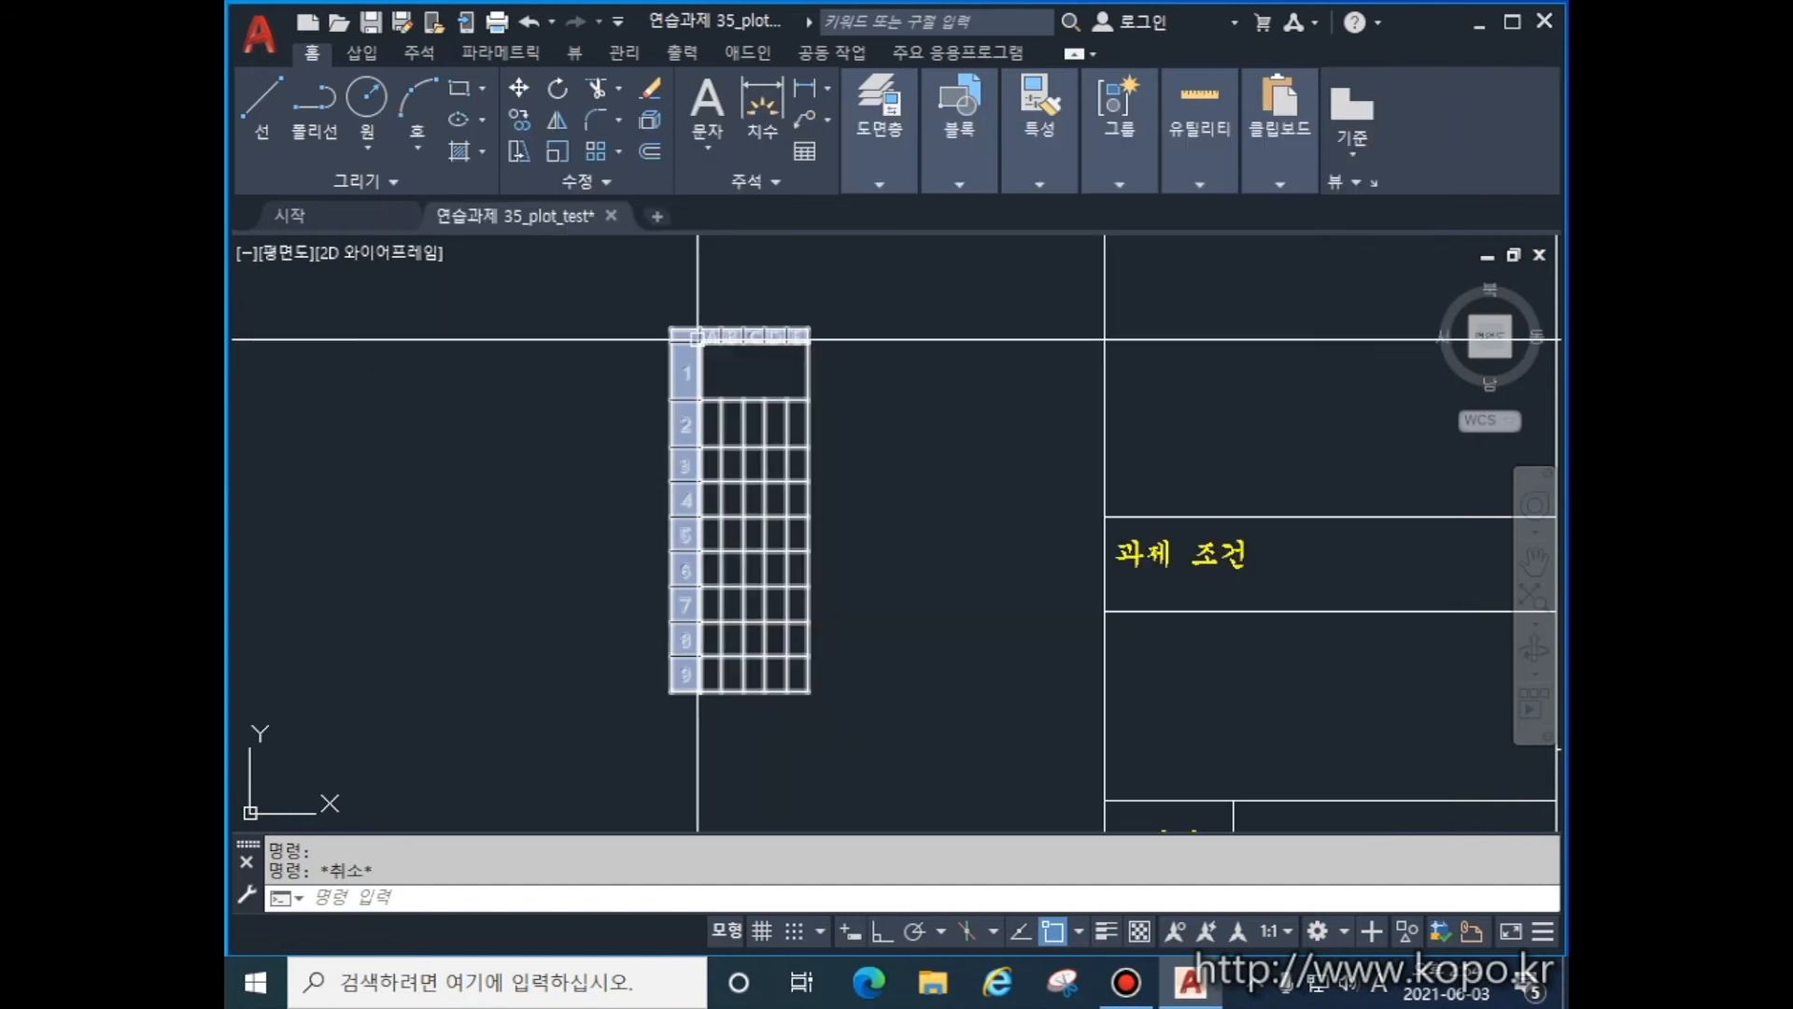
left_click(697, 338)
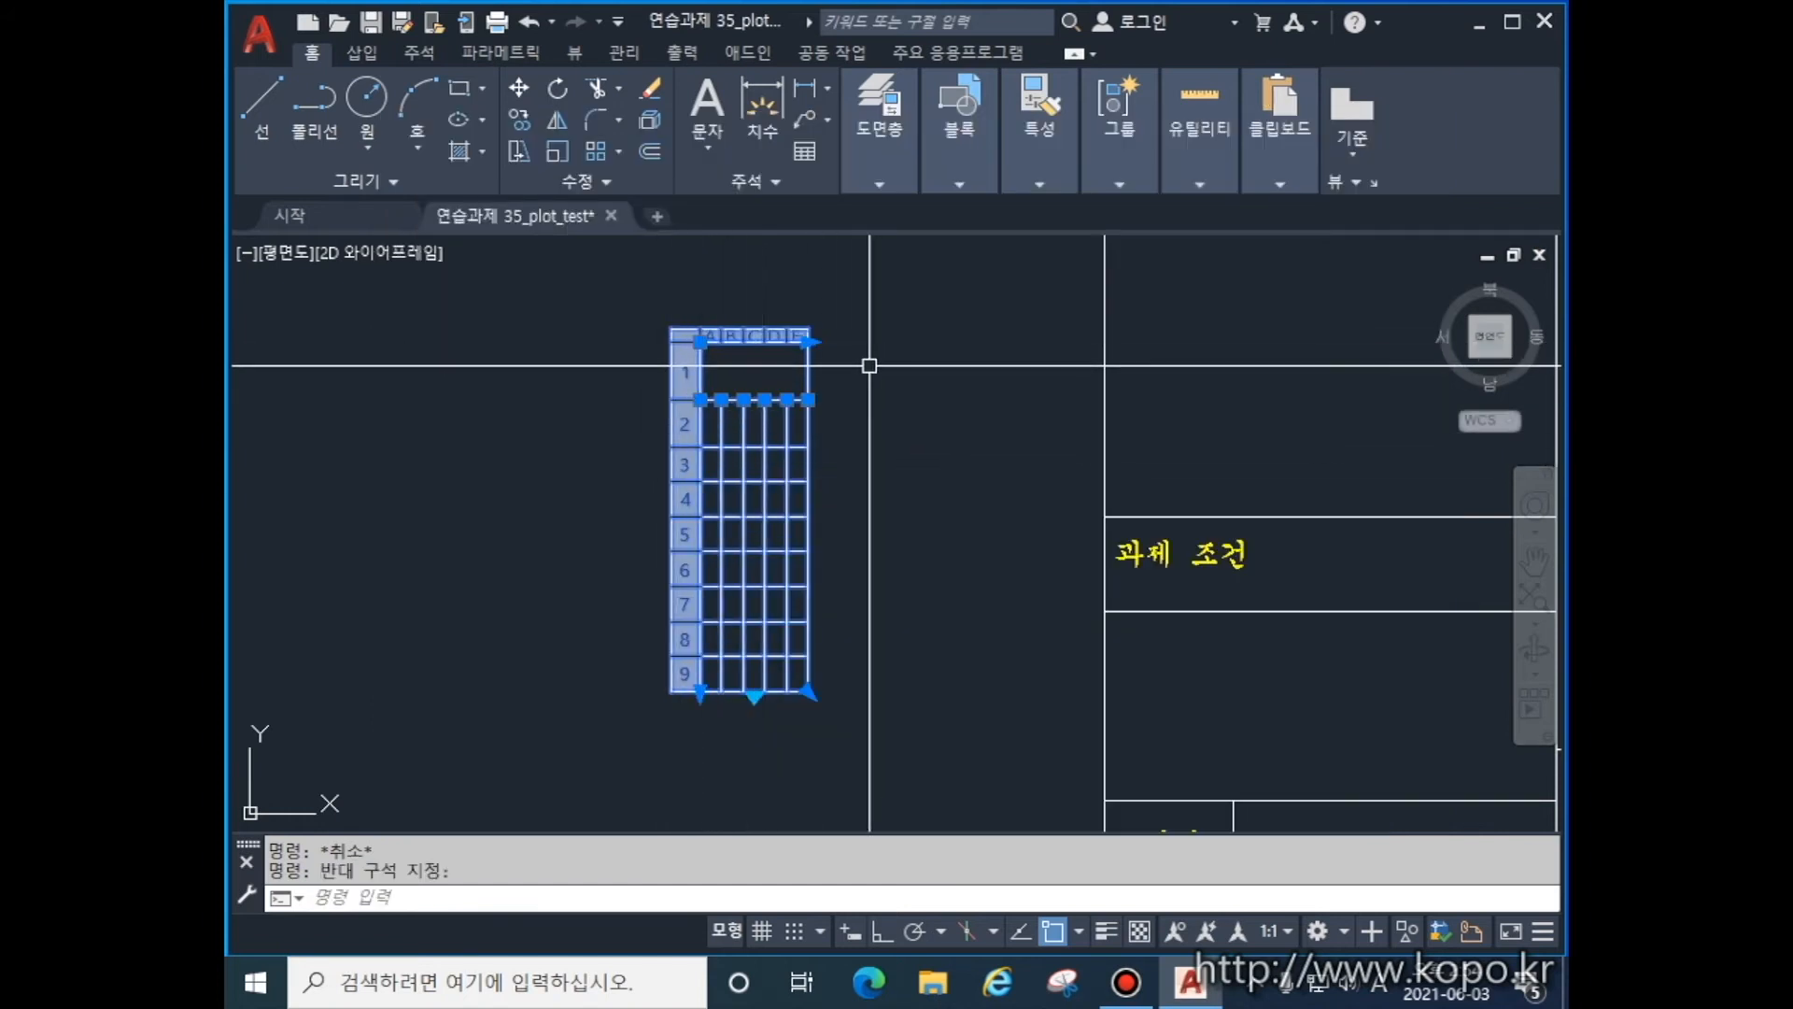
left_click(700, 342)
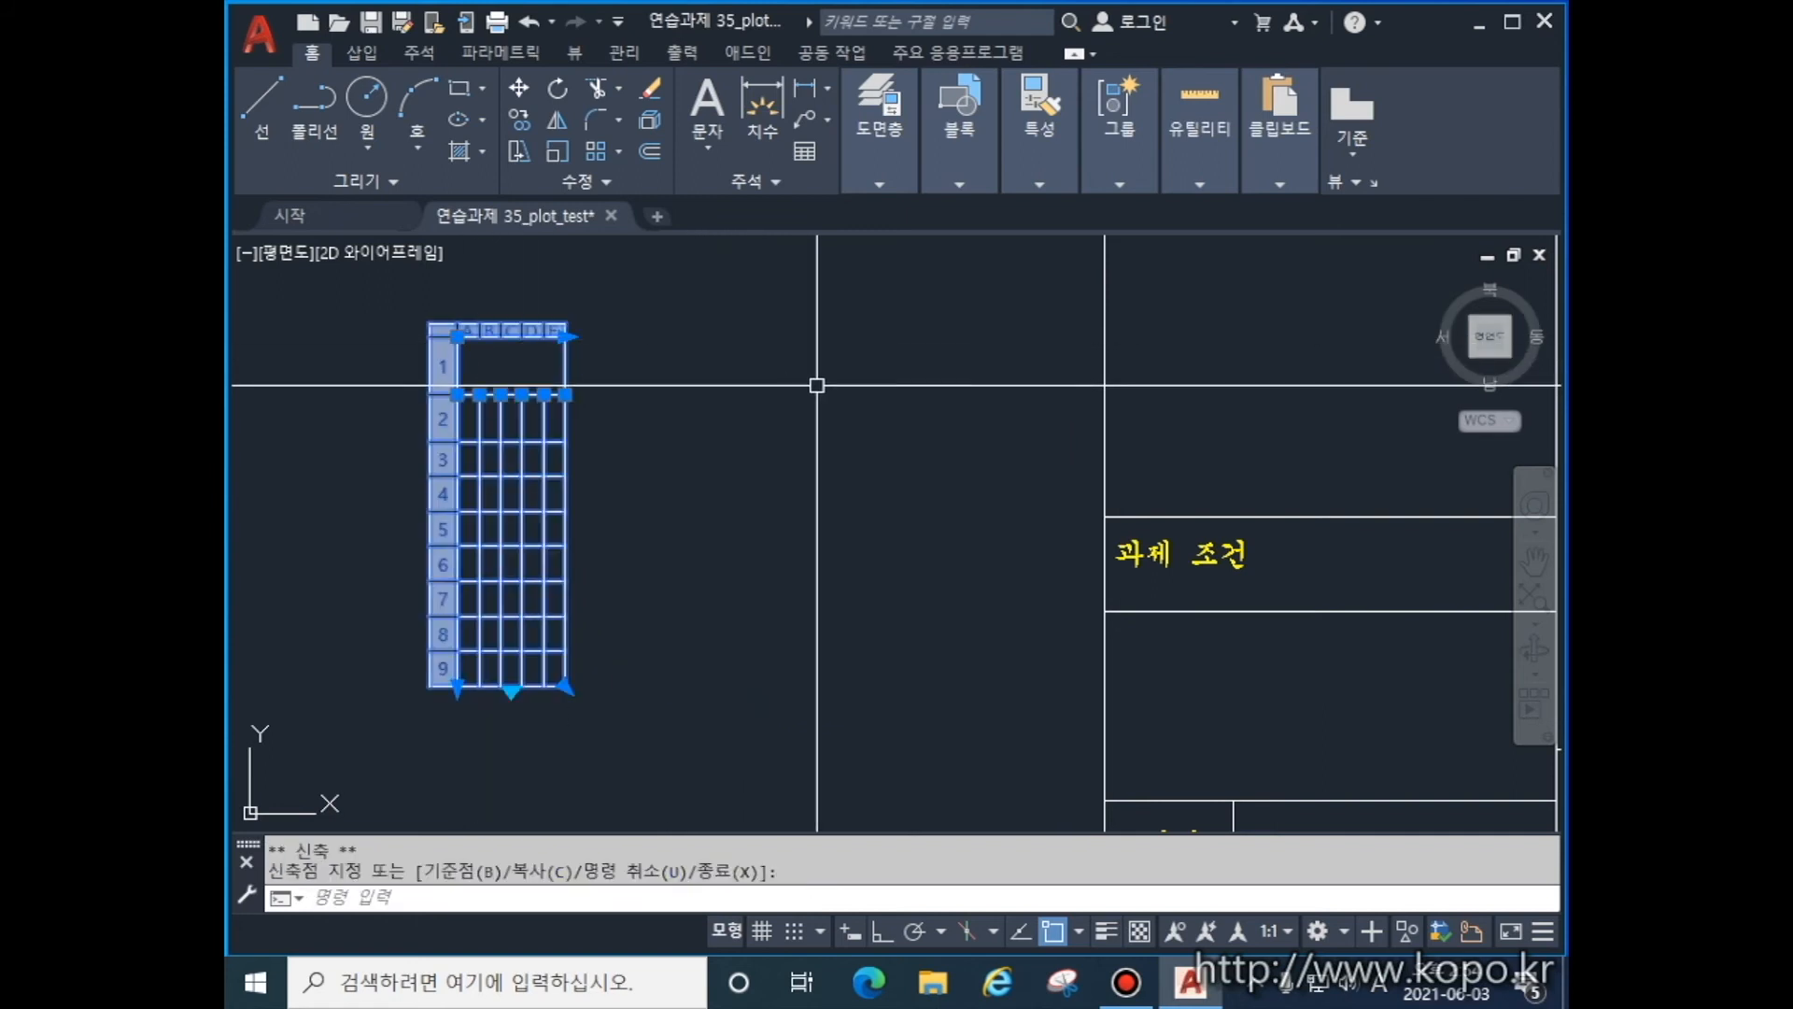
left_click(565, 336)
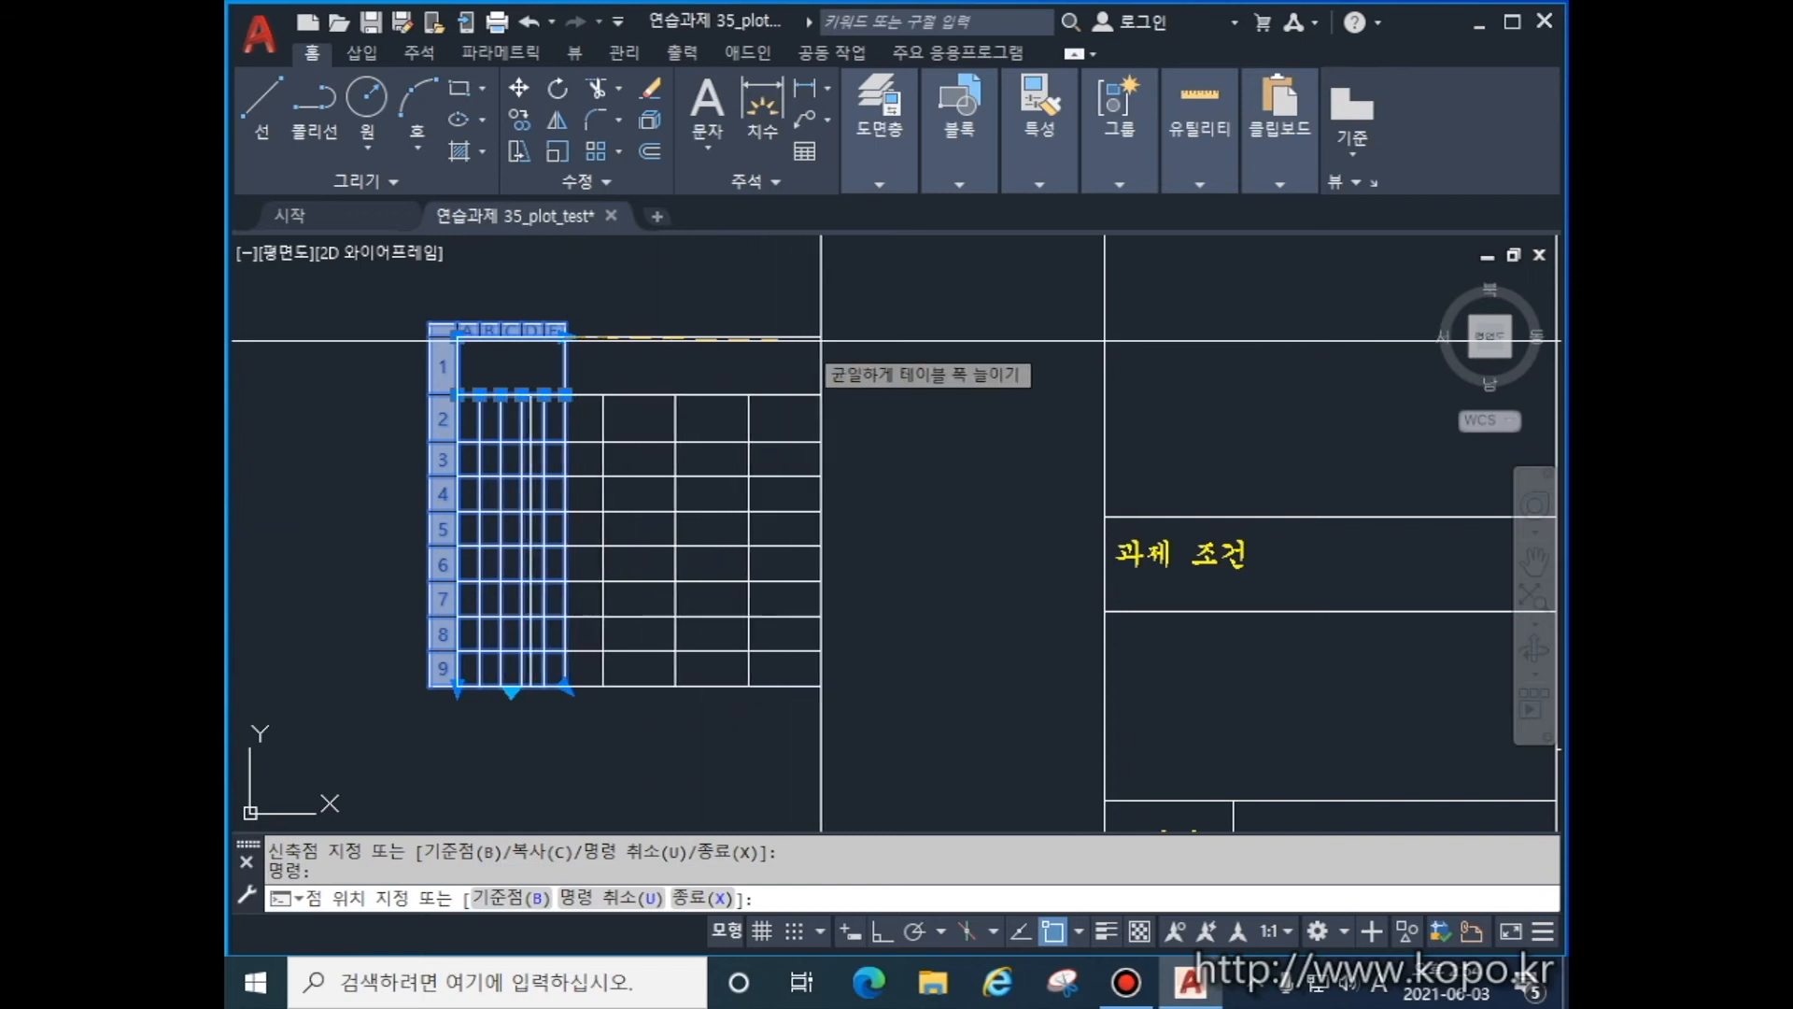
left_click(867, 340)
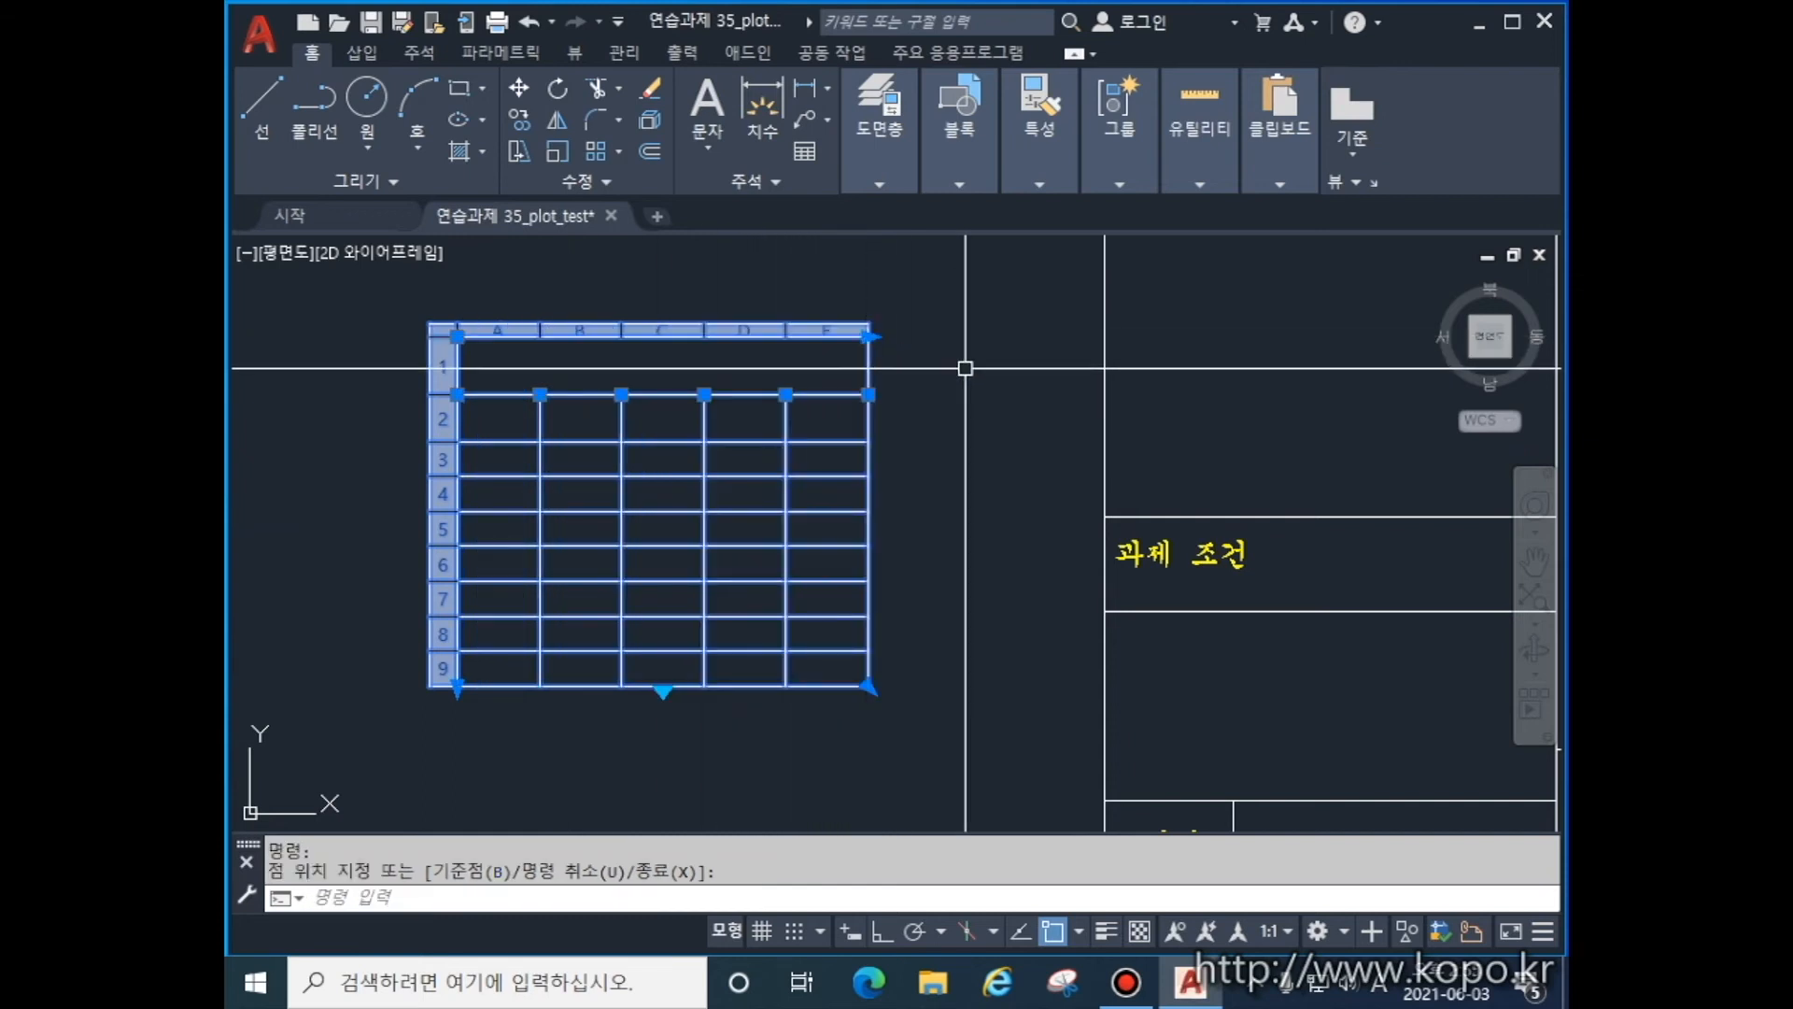
left_click(867, 336)
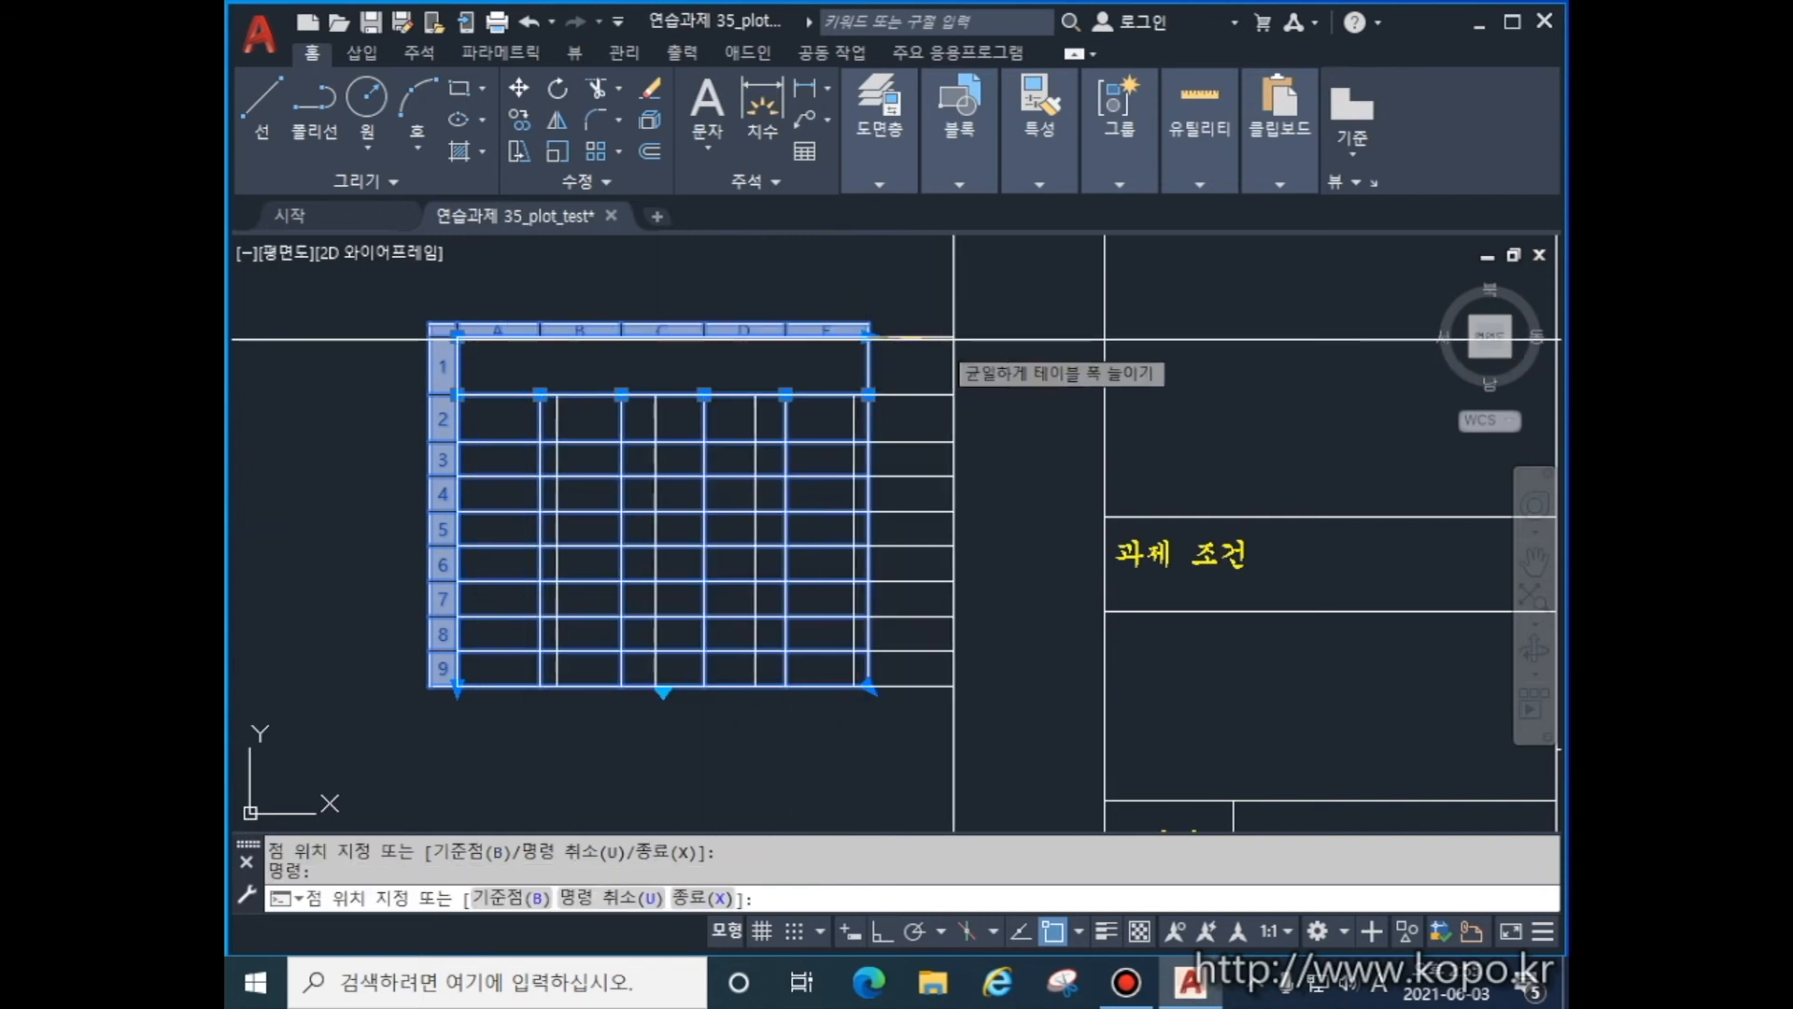
left_click(1024, 336)
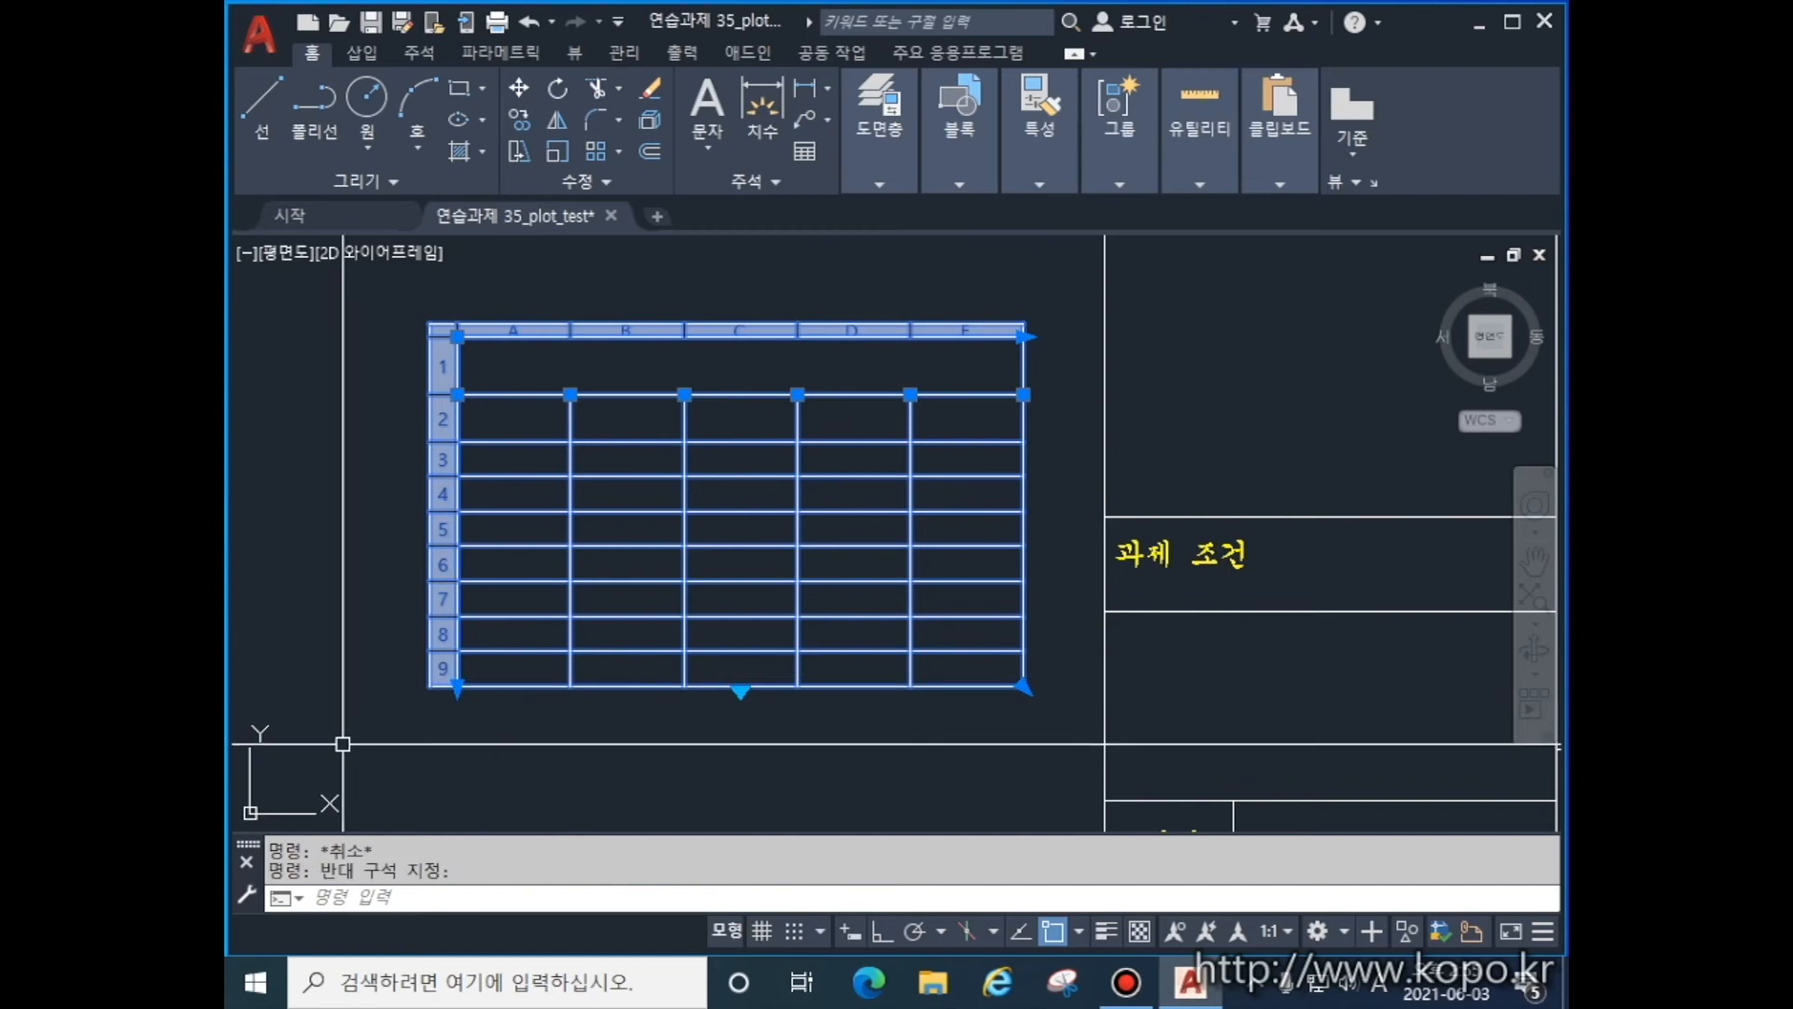
- Shorten the table by uniformly reducing its row heights, and narrow column A from its outer edge
left_click(457, 687)
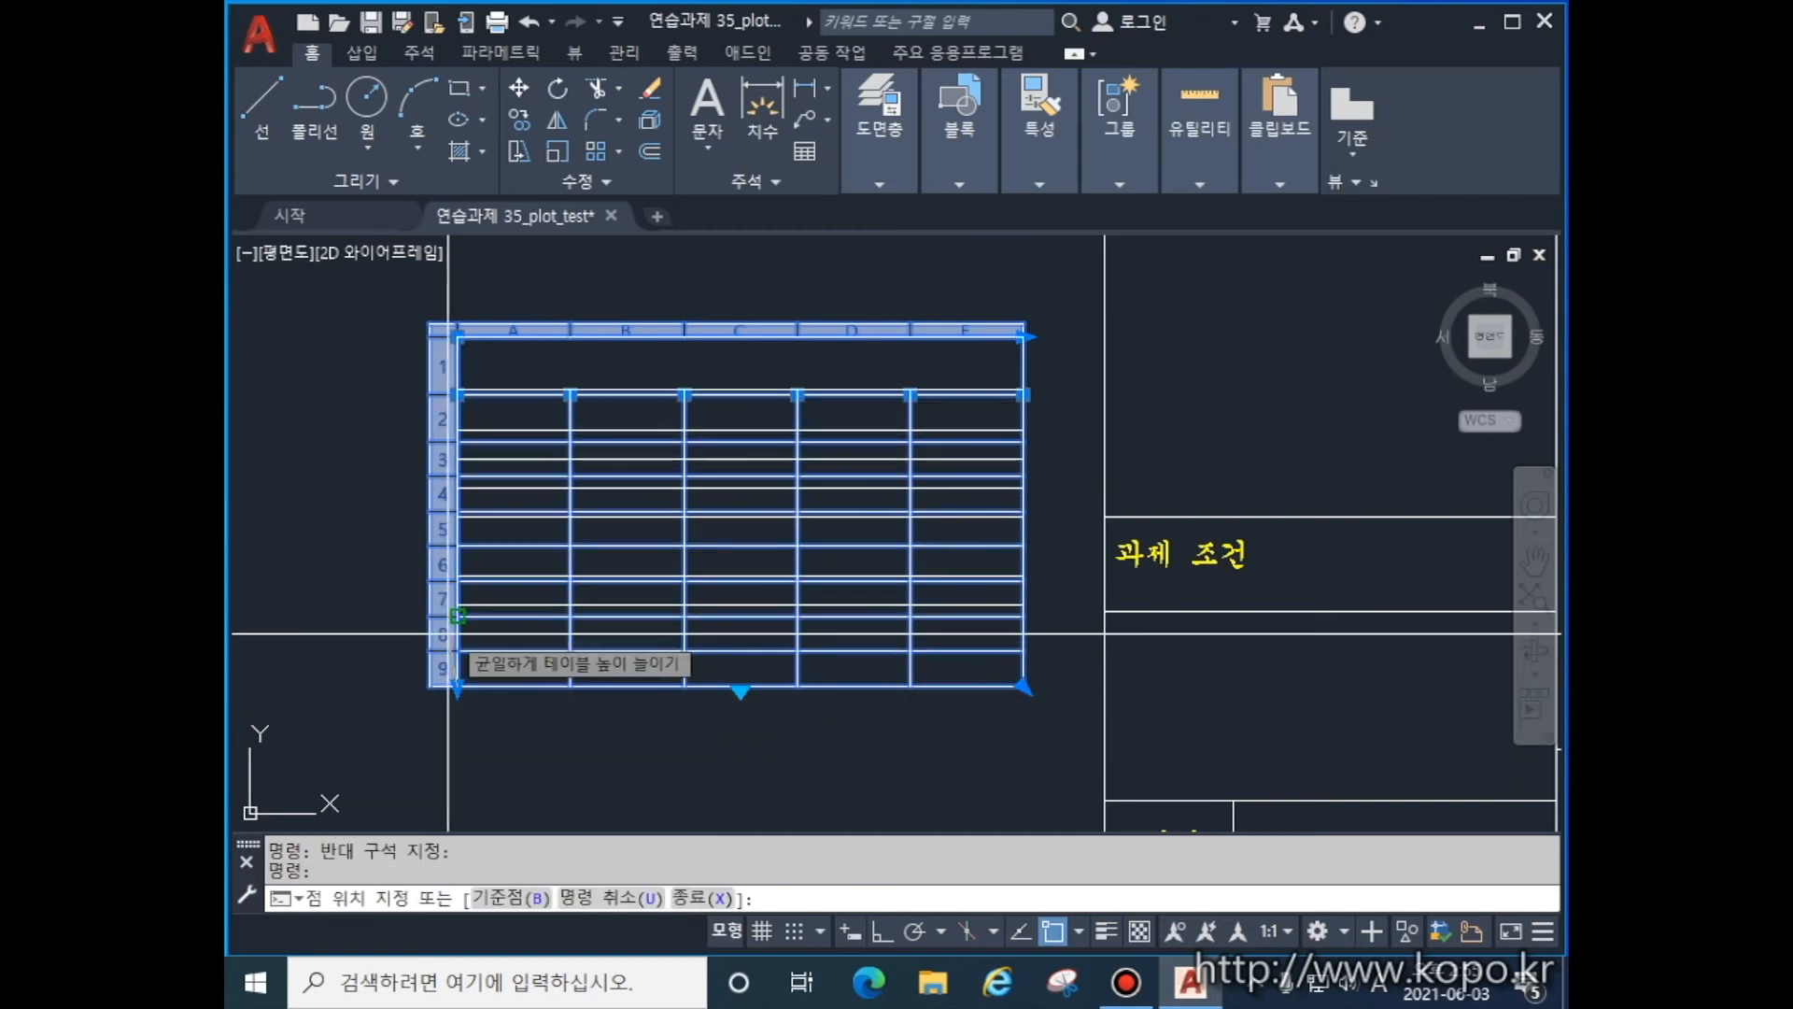
left_click(458, 545)
left_click(456, 545)
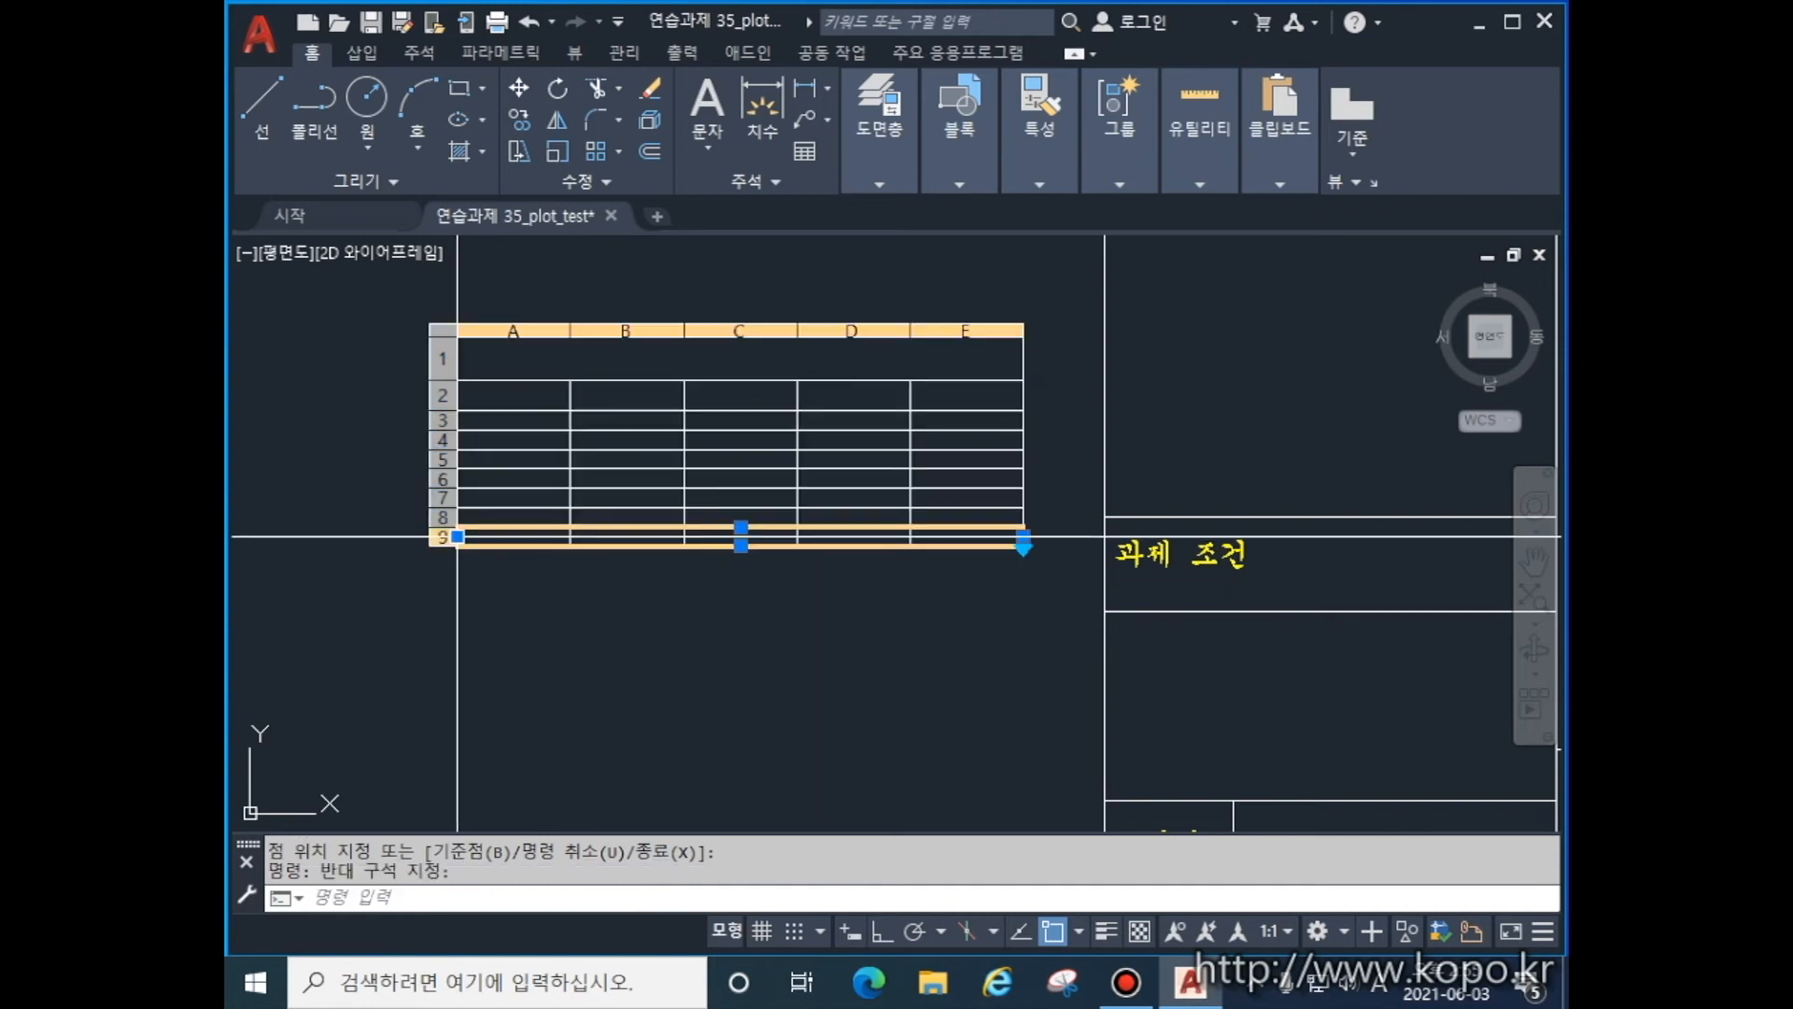
left_click(473, 592)
key("Escape")
left_click(458, 542)
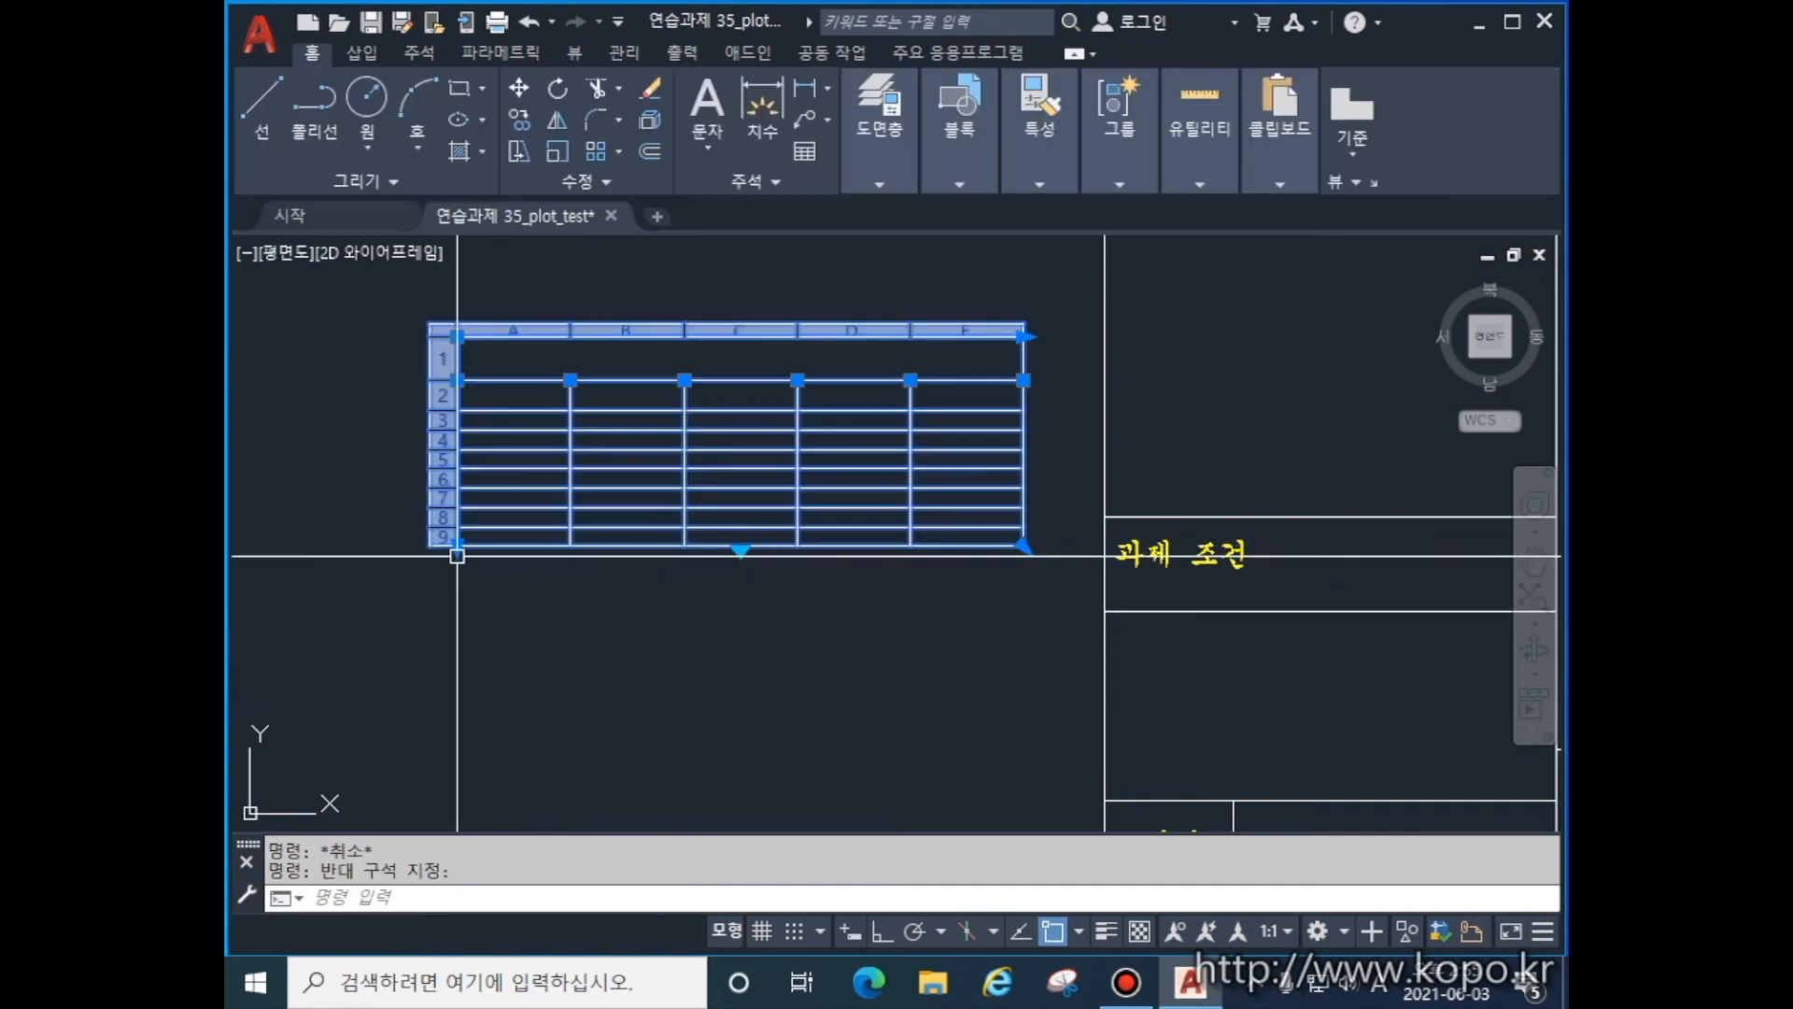
left_click(458, 546)
key("Escape")
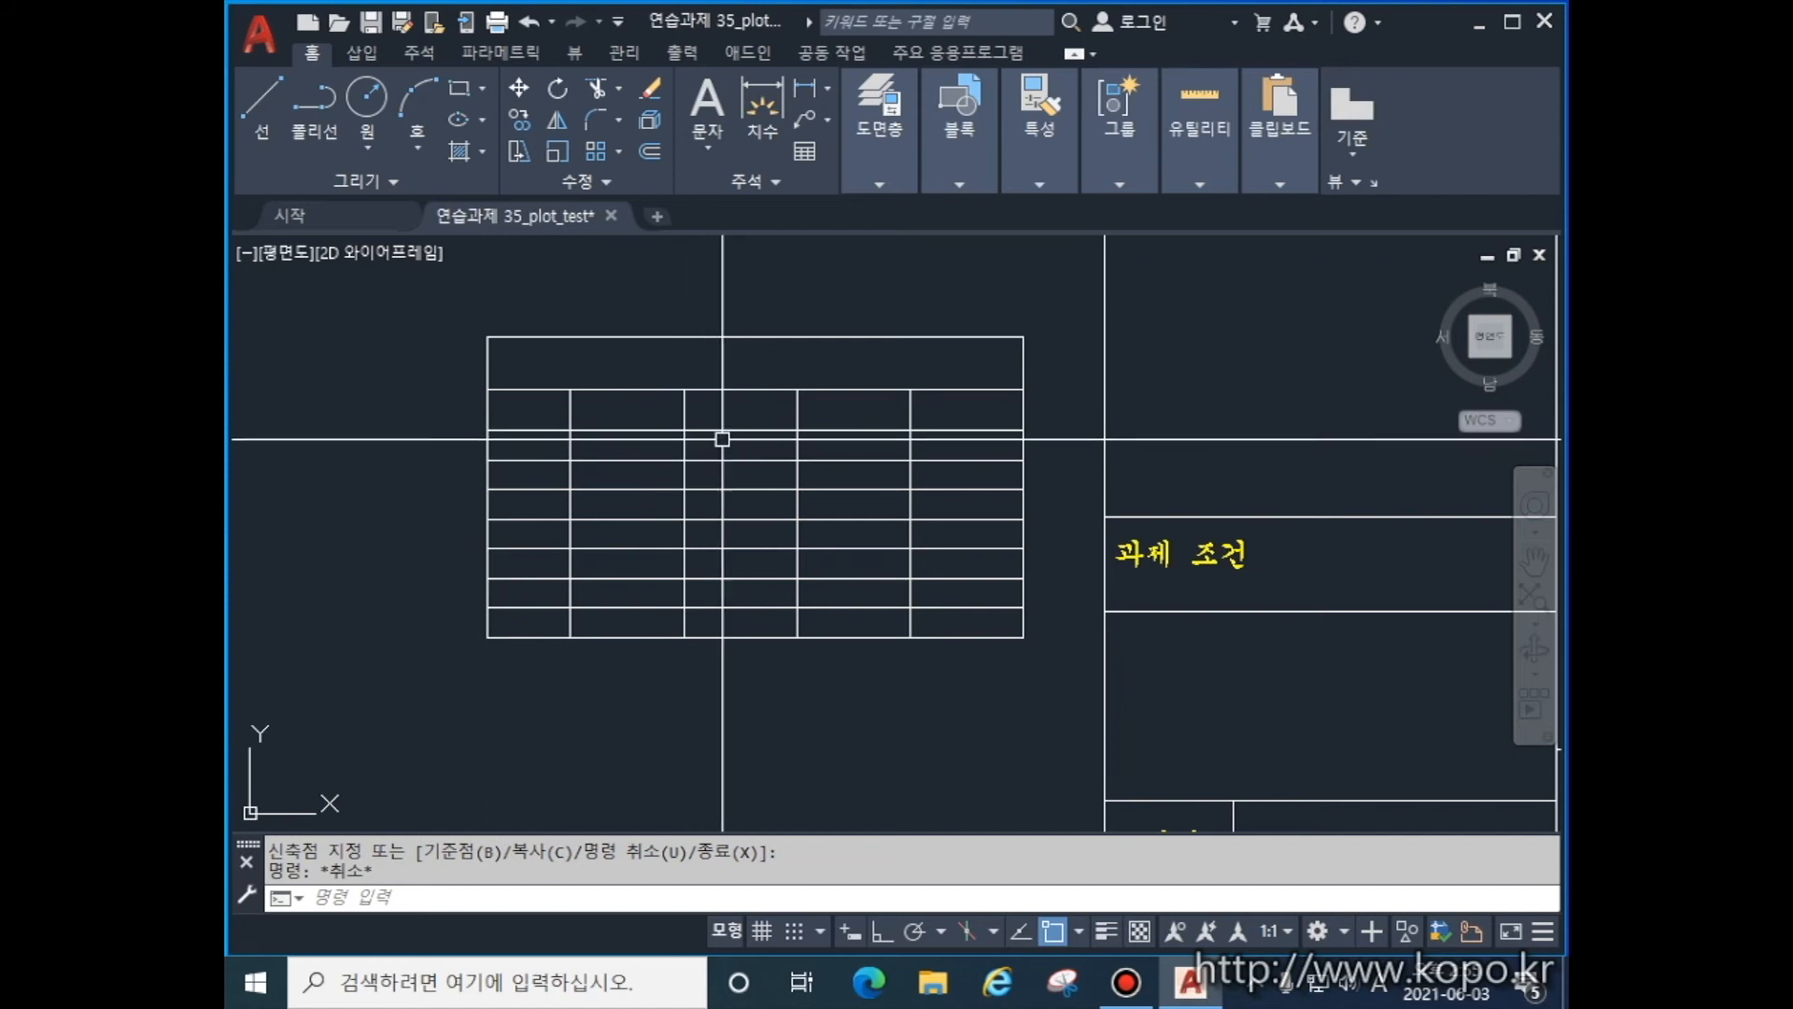
- Shift the table slightly away from the title block and narrow column B to about the width of column A
left_click(677, 389)
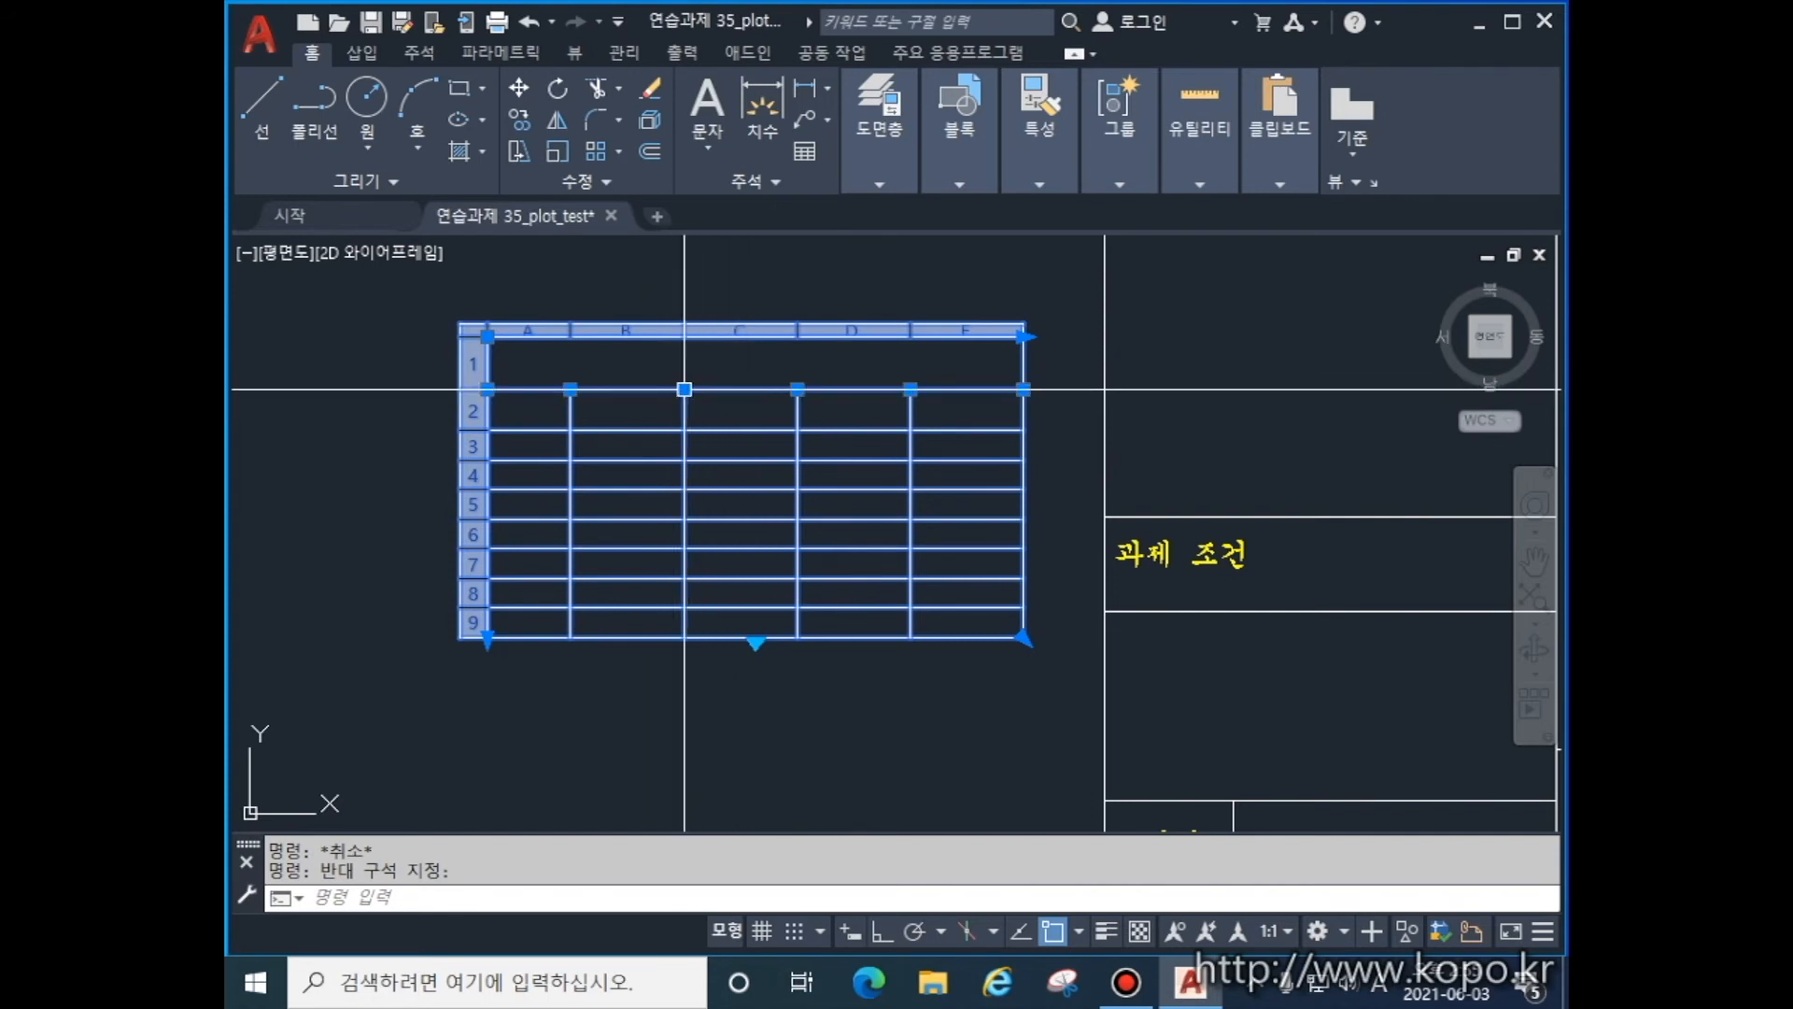
left_click(685, 388)
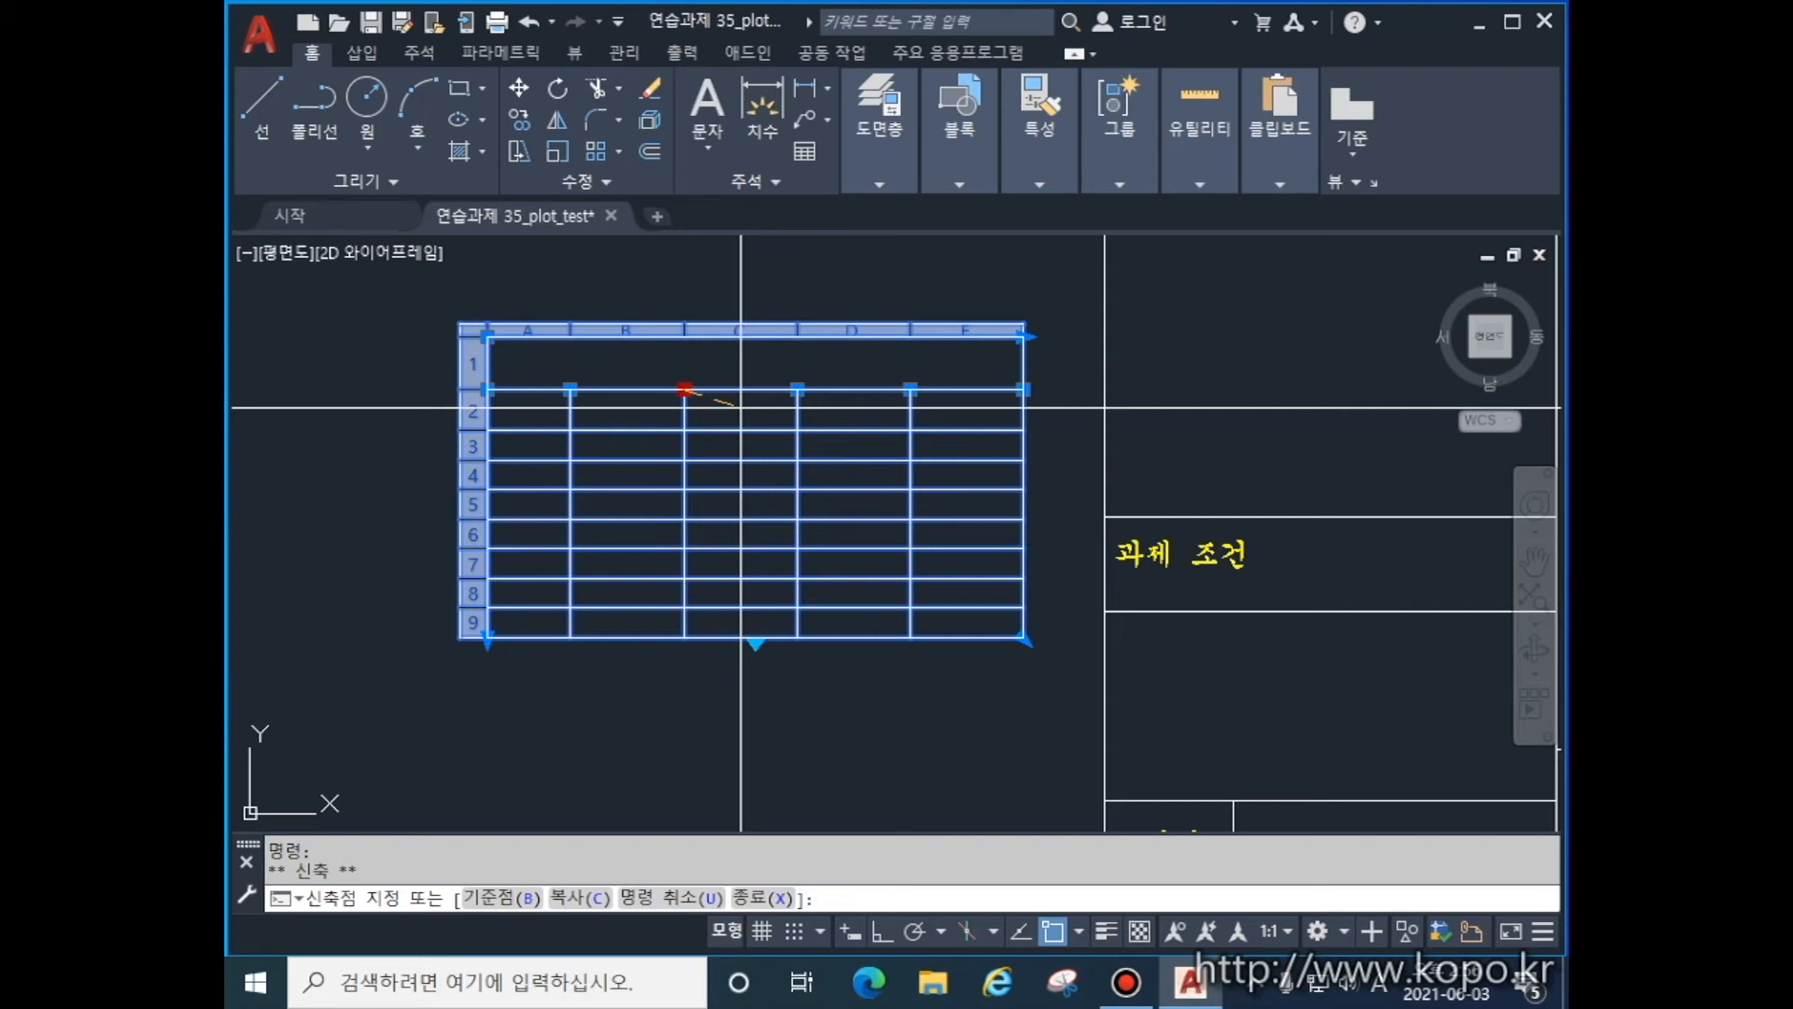
left_click(741, 407)
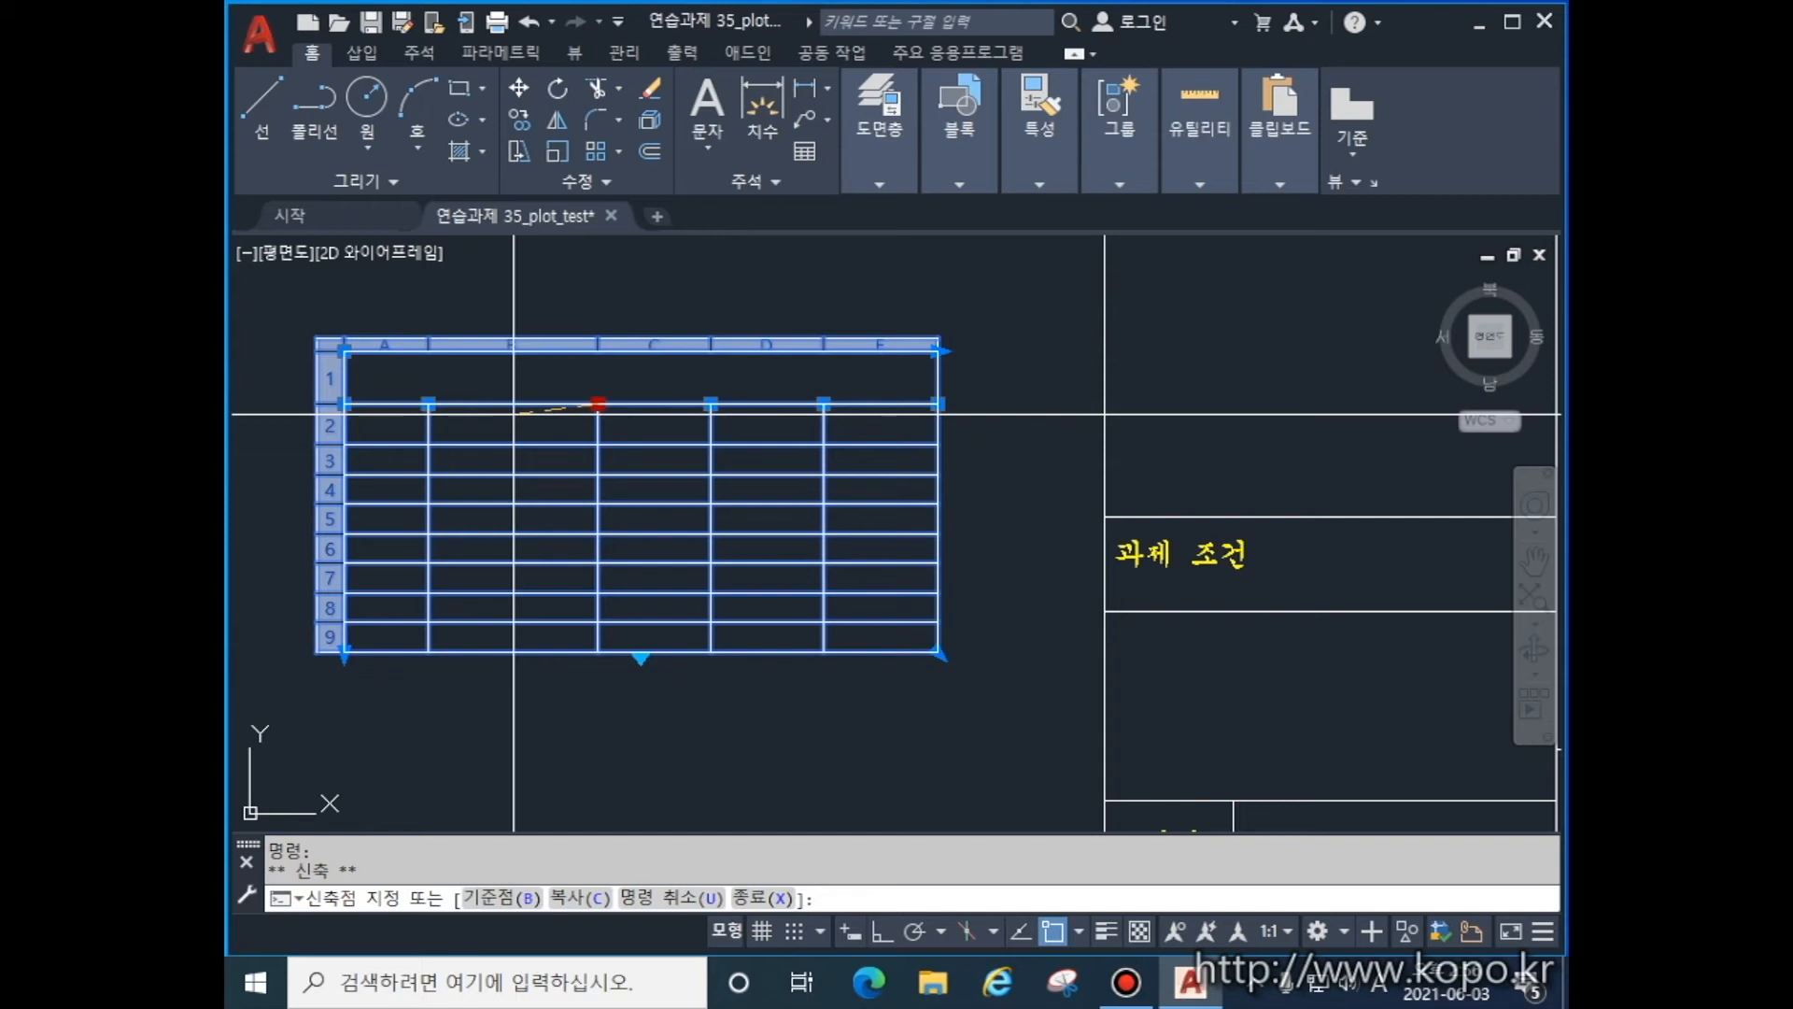
left_click(514, 414)
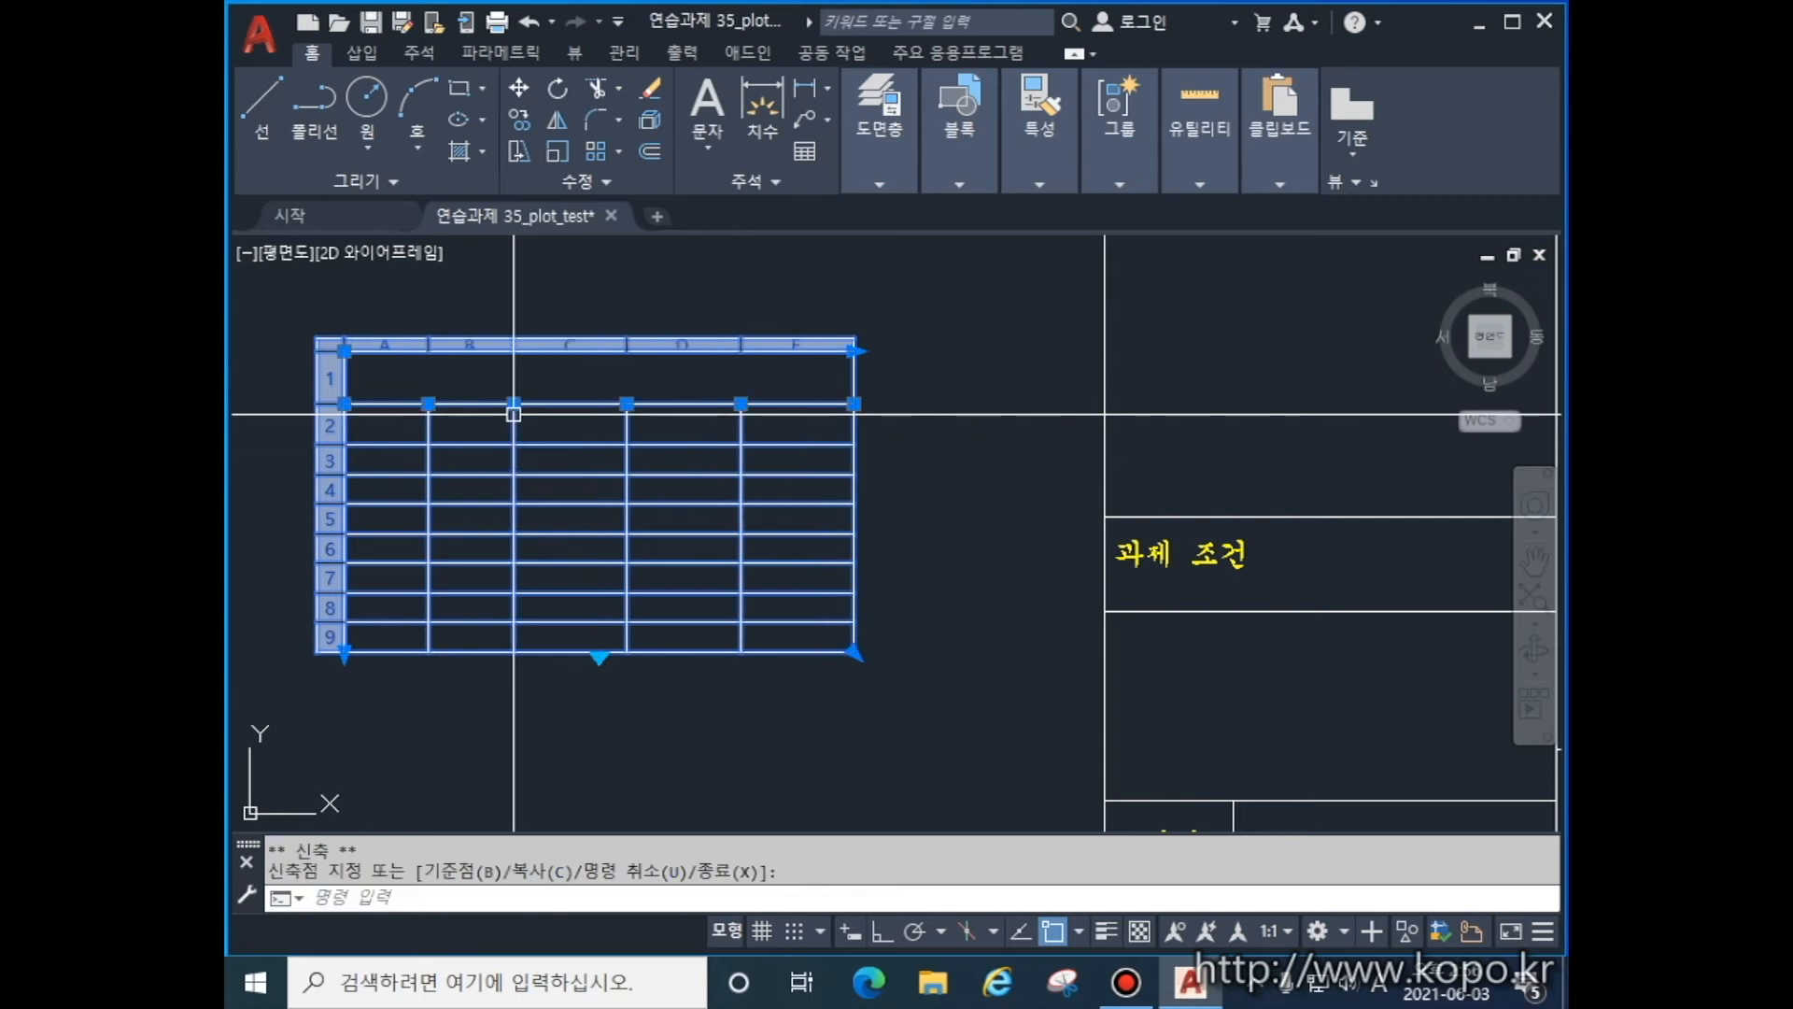
- Make the merged title row taller by lowering its bottom border
left_click(571, 423)
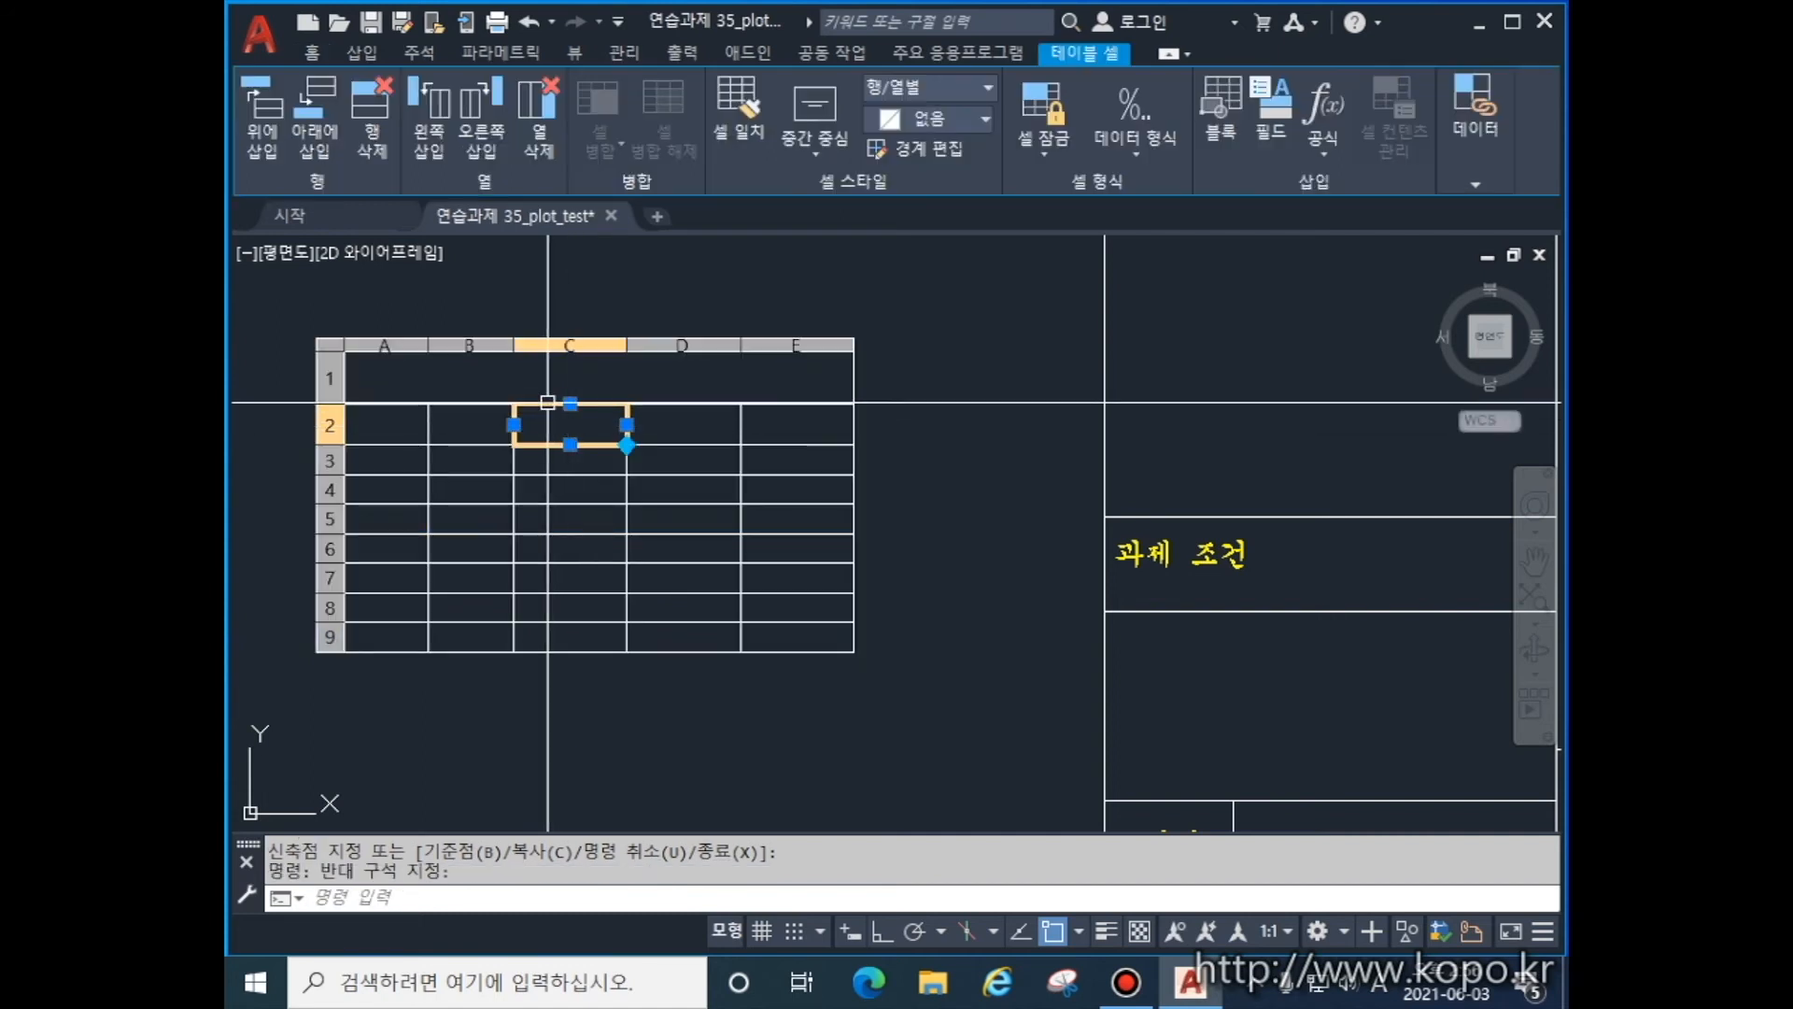
left_click(601, 397)
left_click(601, 403)
left_click(602, 428)
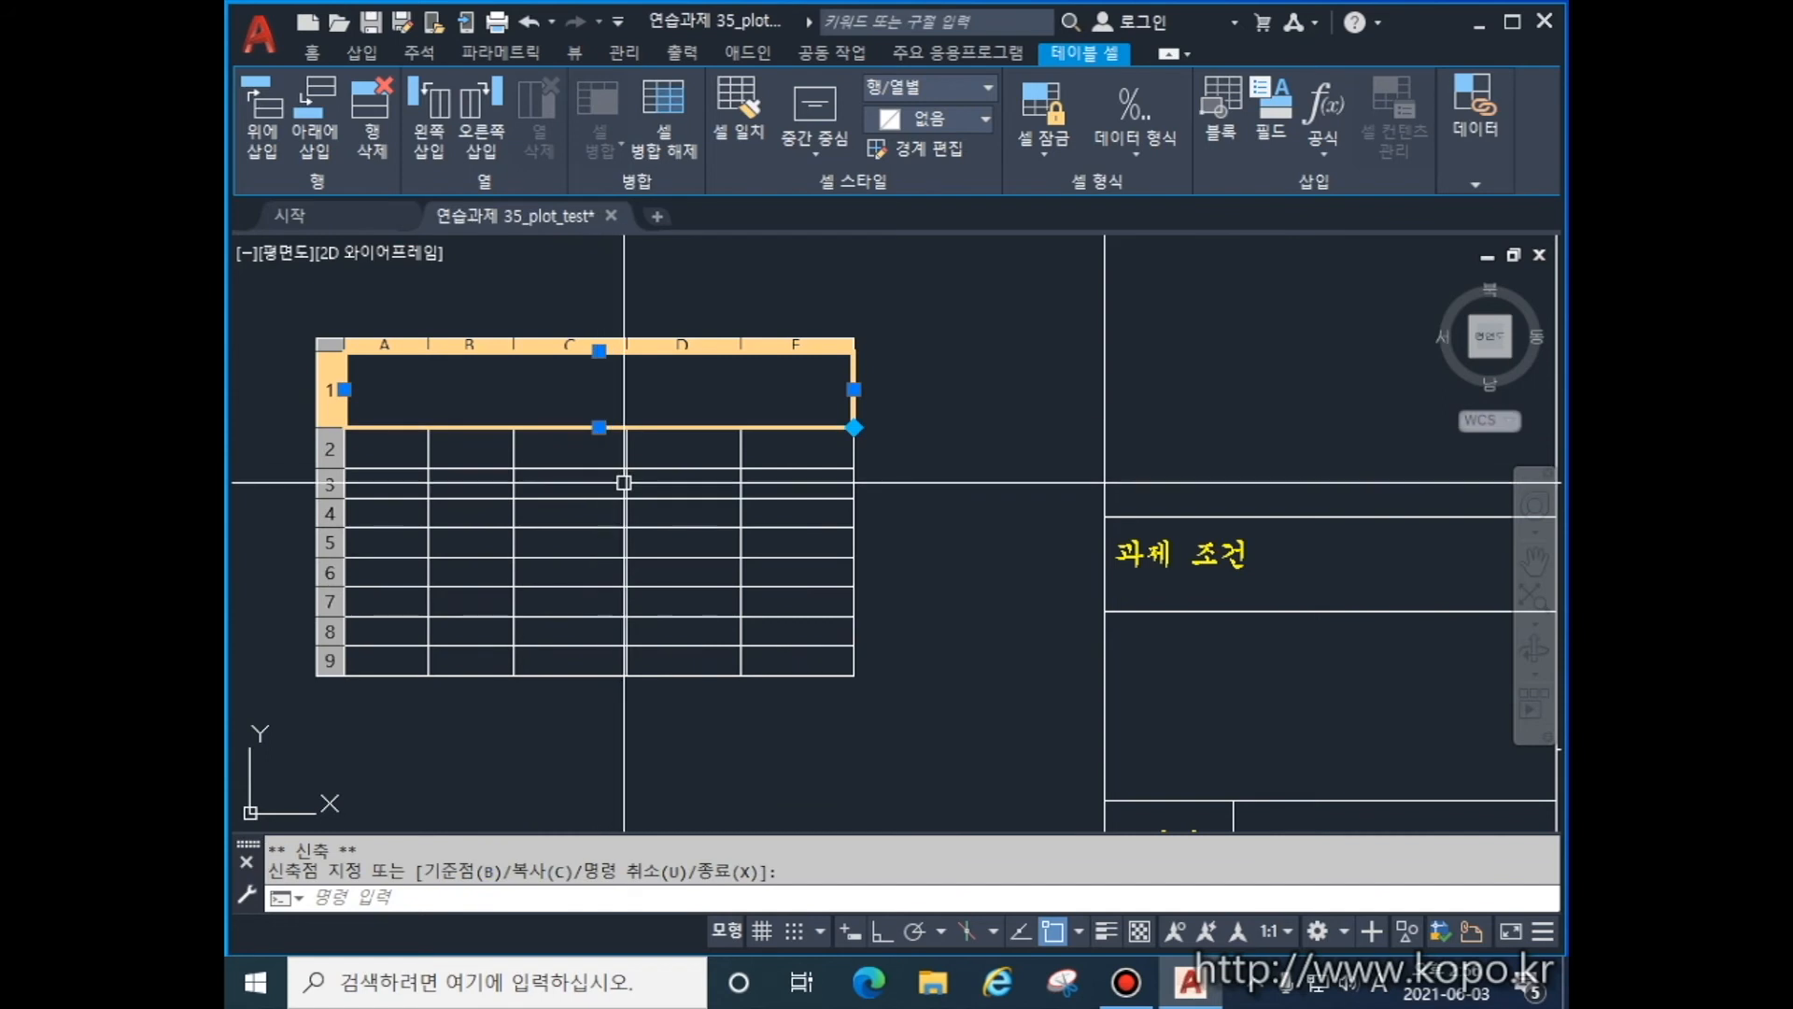
- Adjust the lower border of header row 2 so that the row ends up slightly shorter
left_click(597, 451)
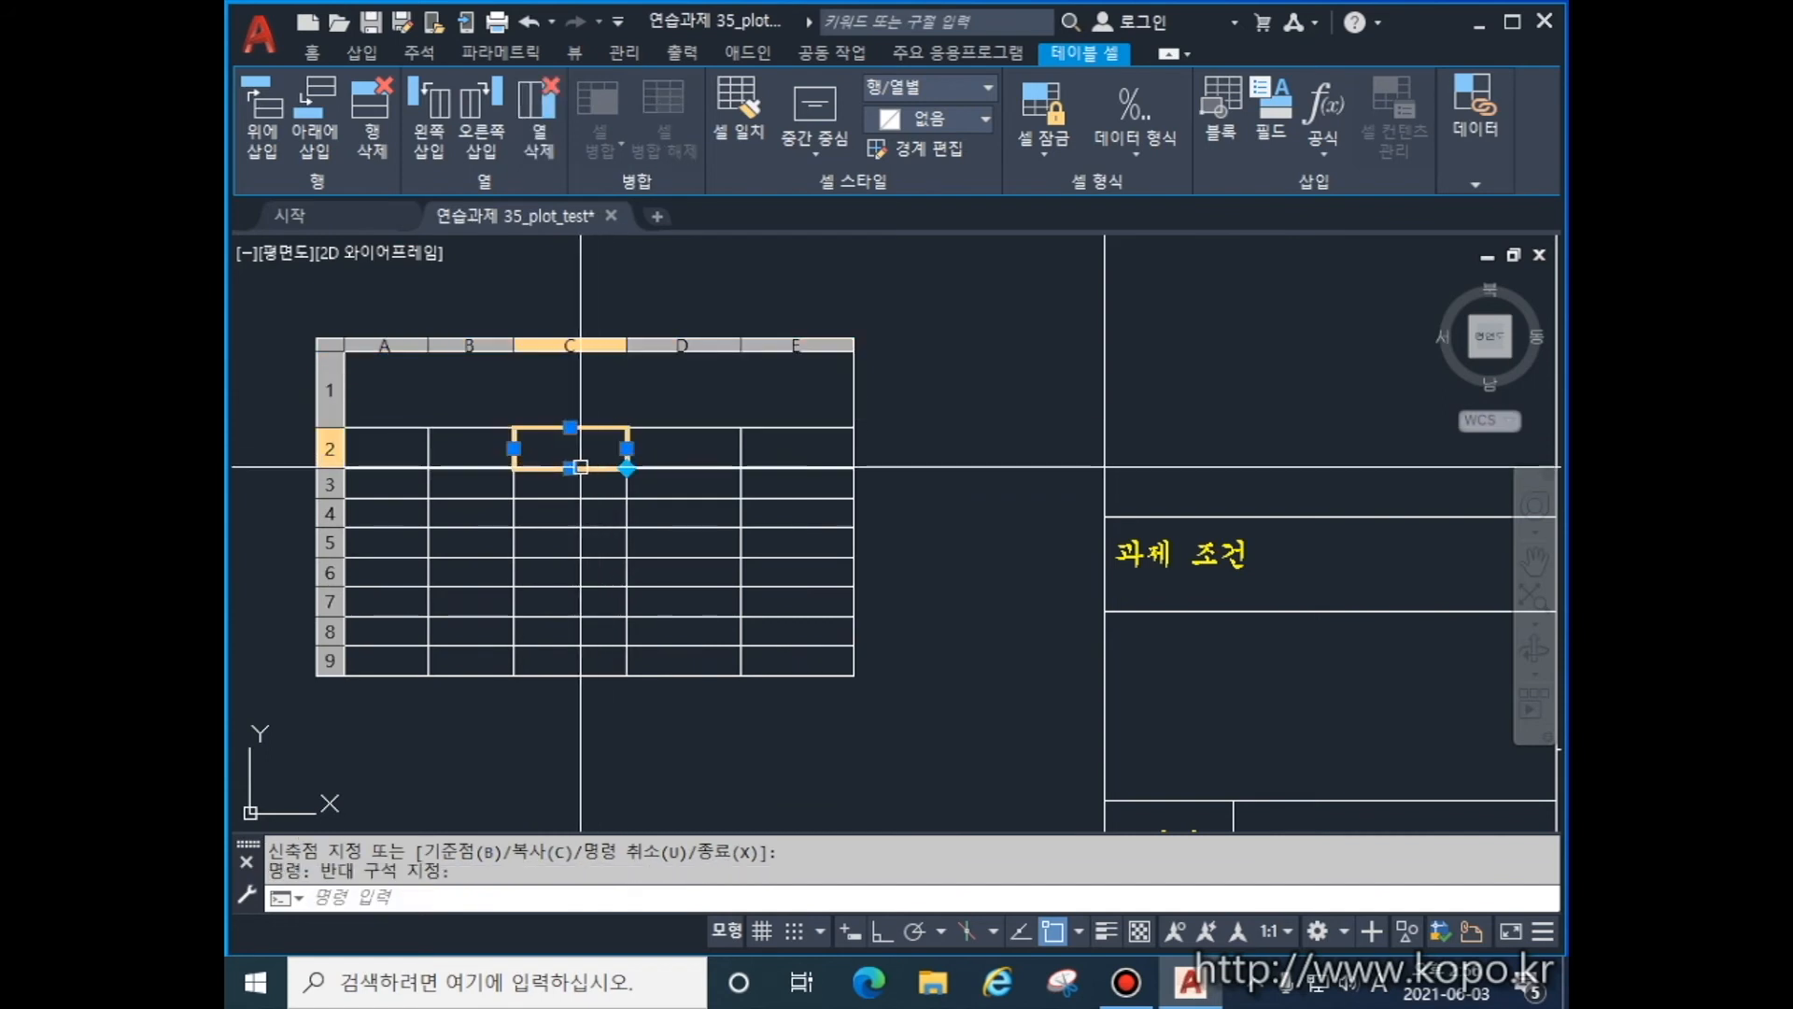
left_click(570, 468)
left_click(570, 485)
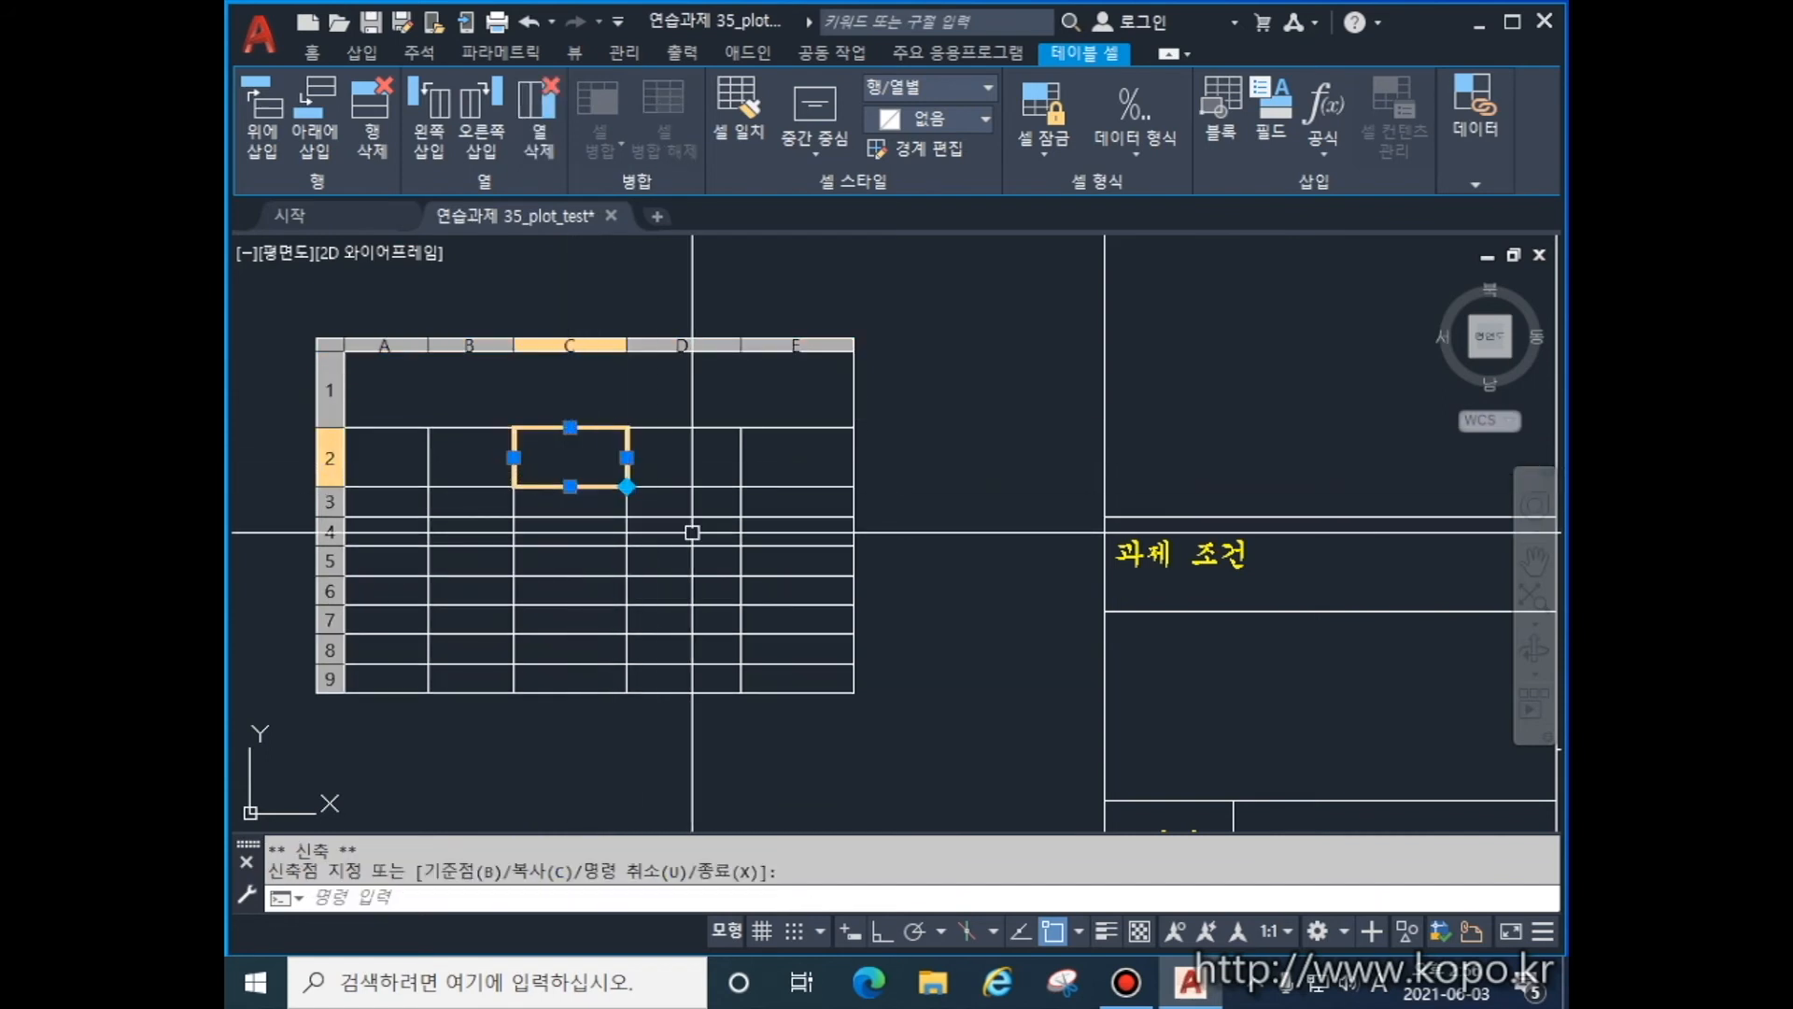
left_click(571, 462)
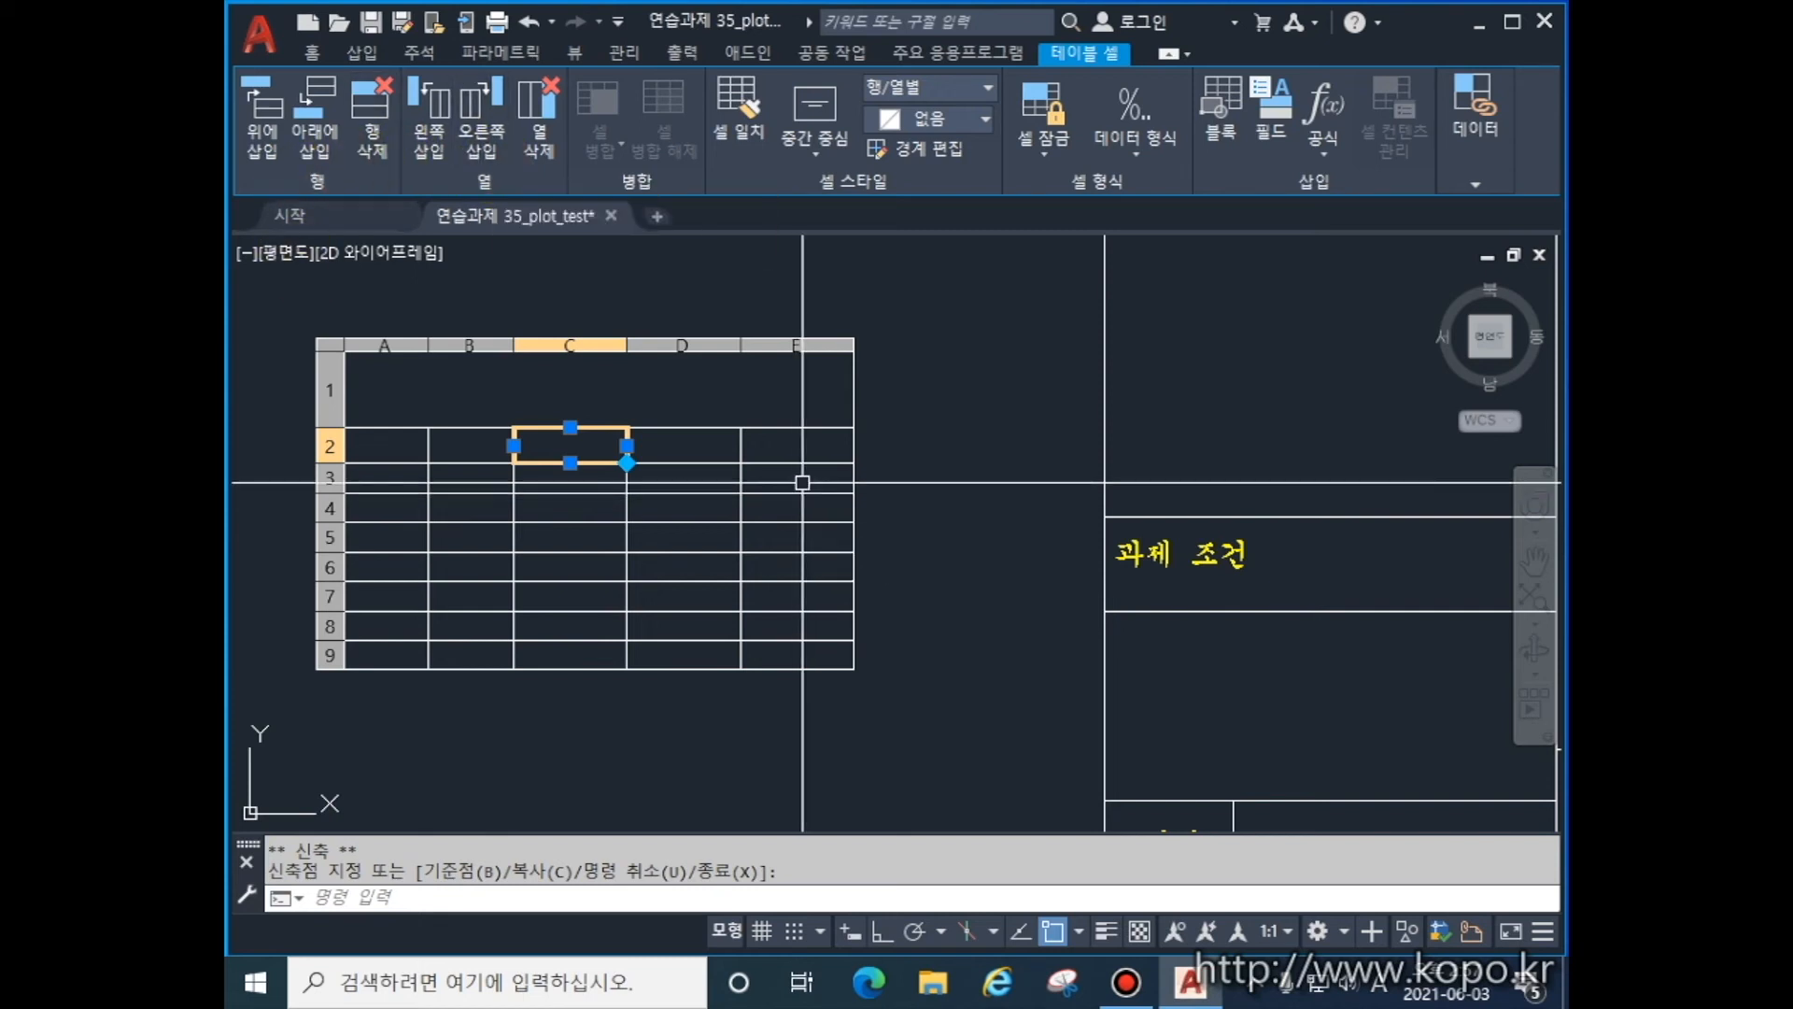
- Insert two columns to the right of column E, and delete column E
left_click(474, 108)
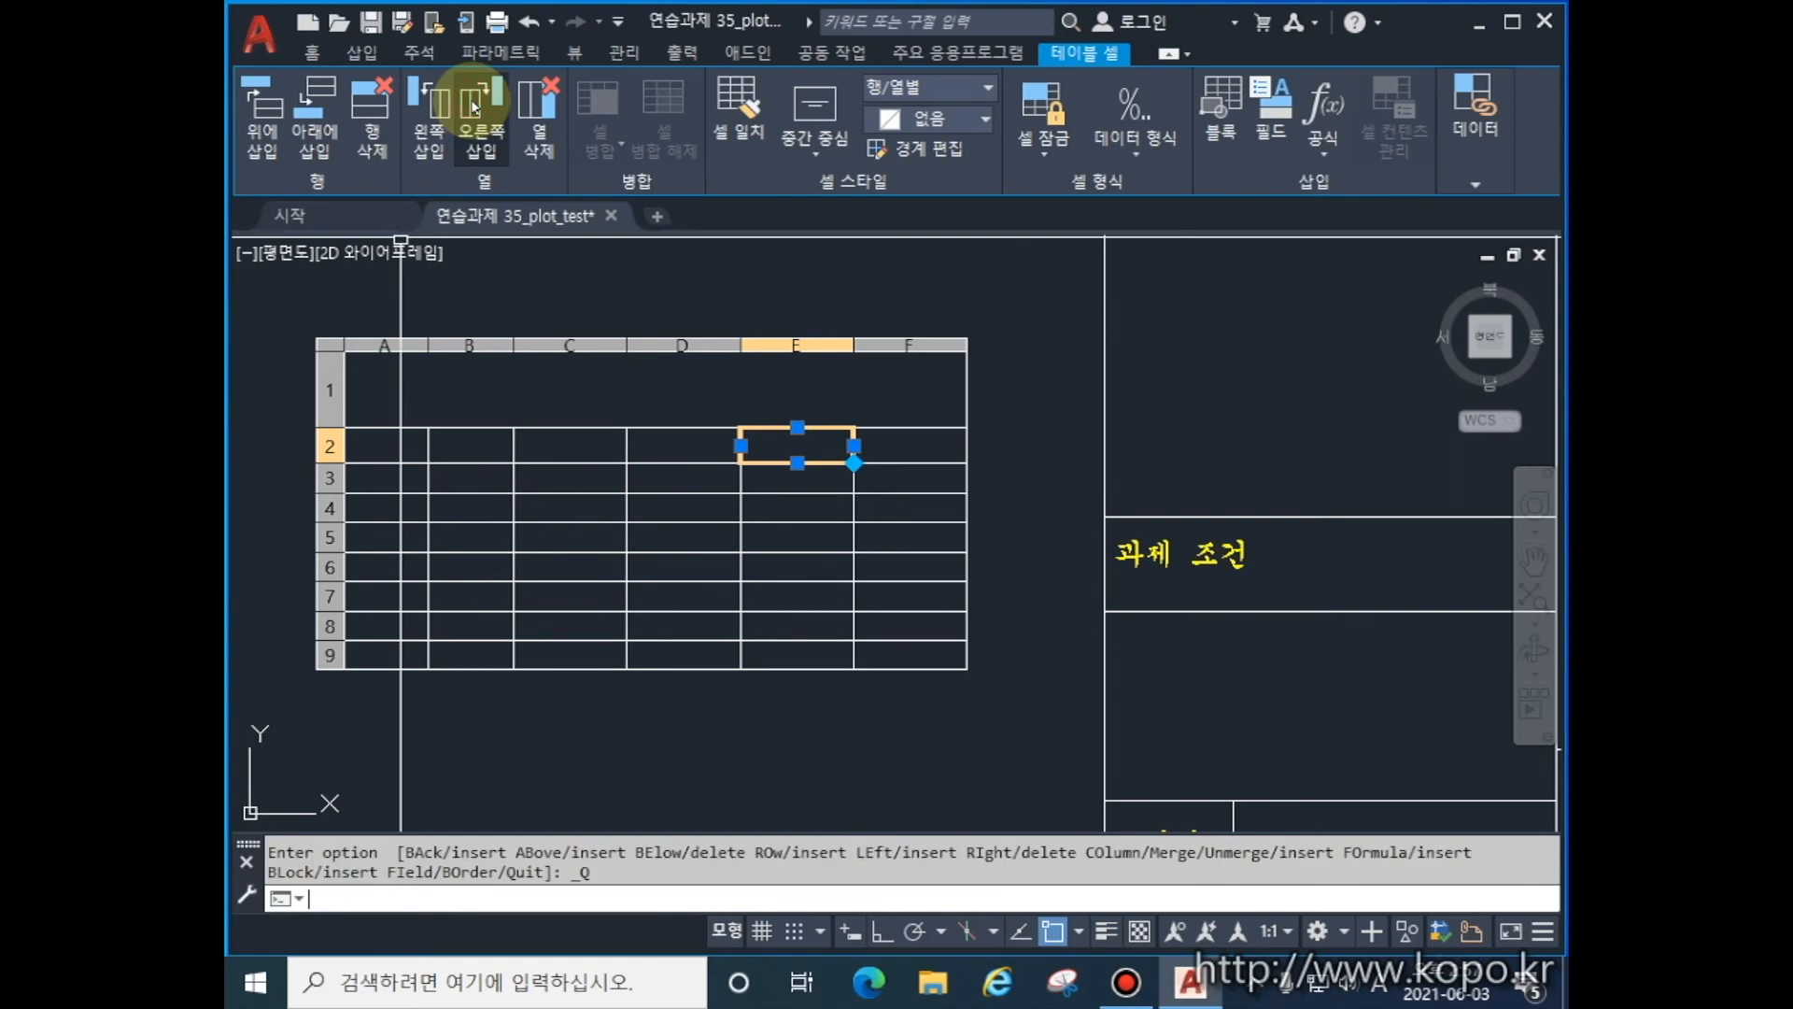
left_click(475, 107)
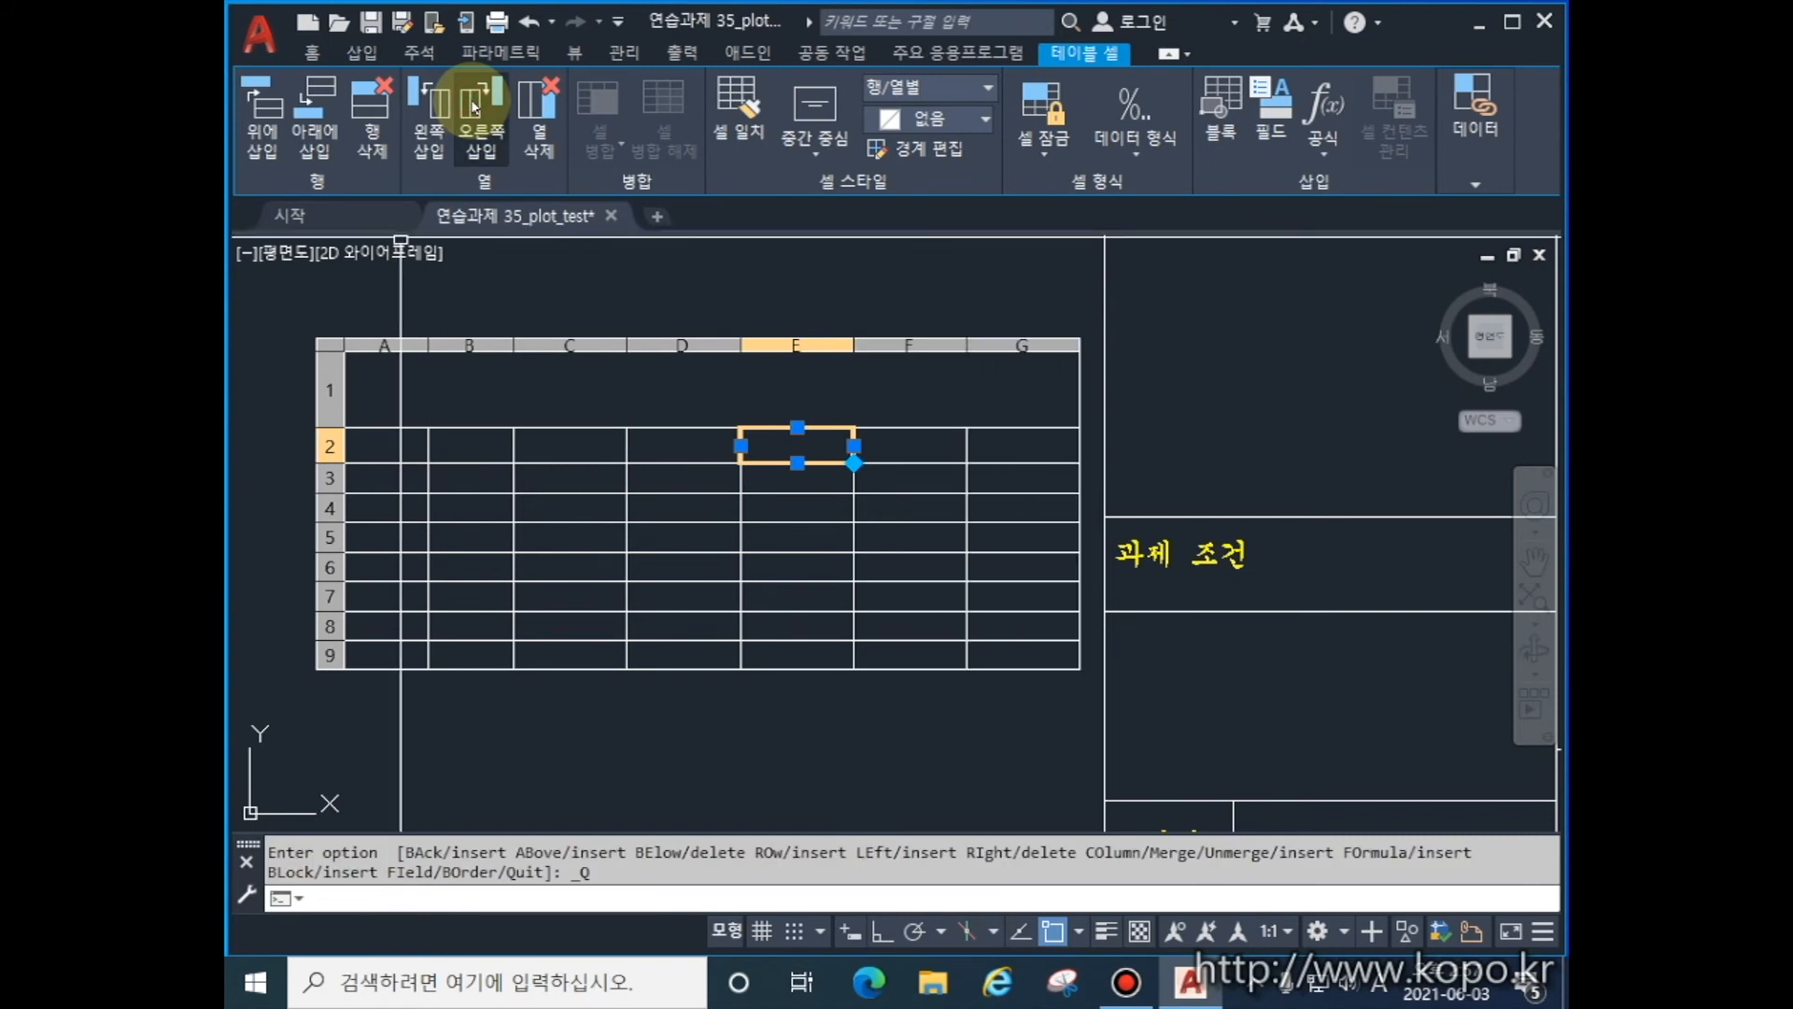
left_click(546, 105)
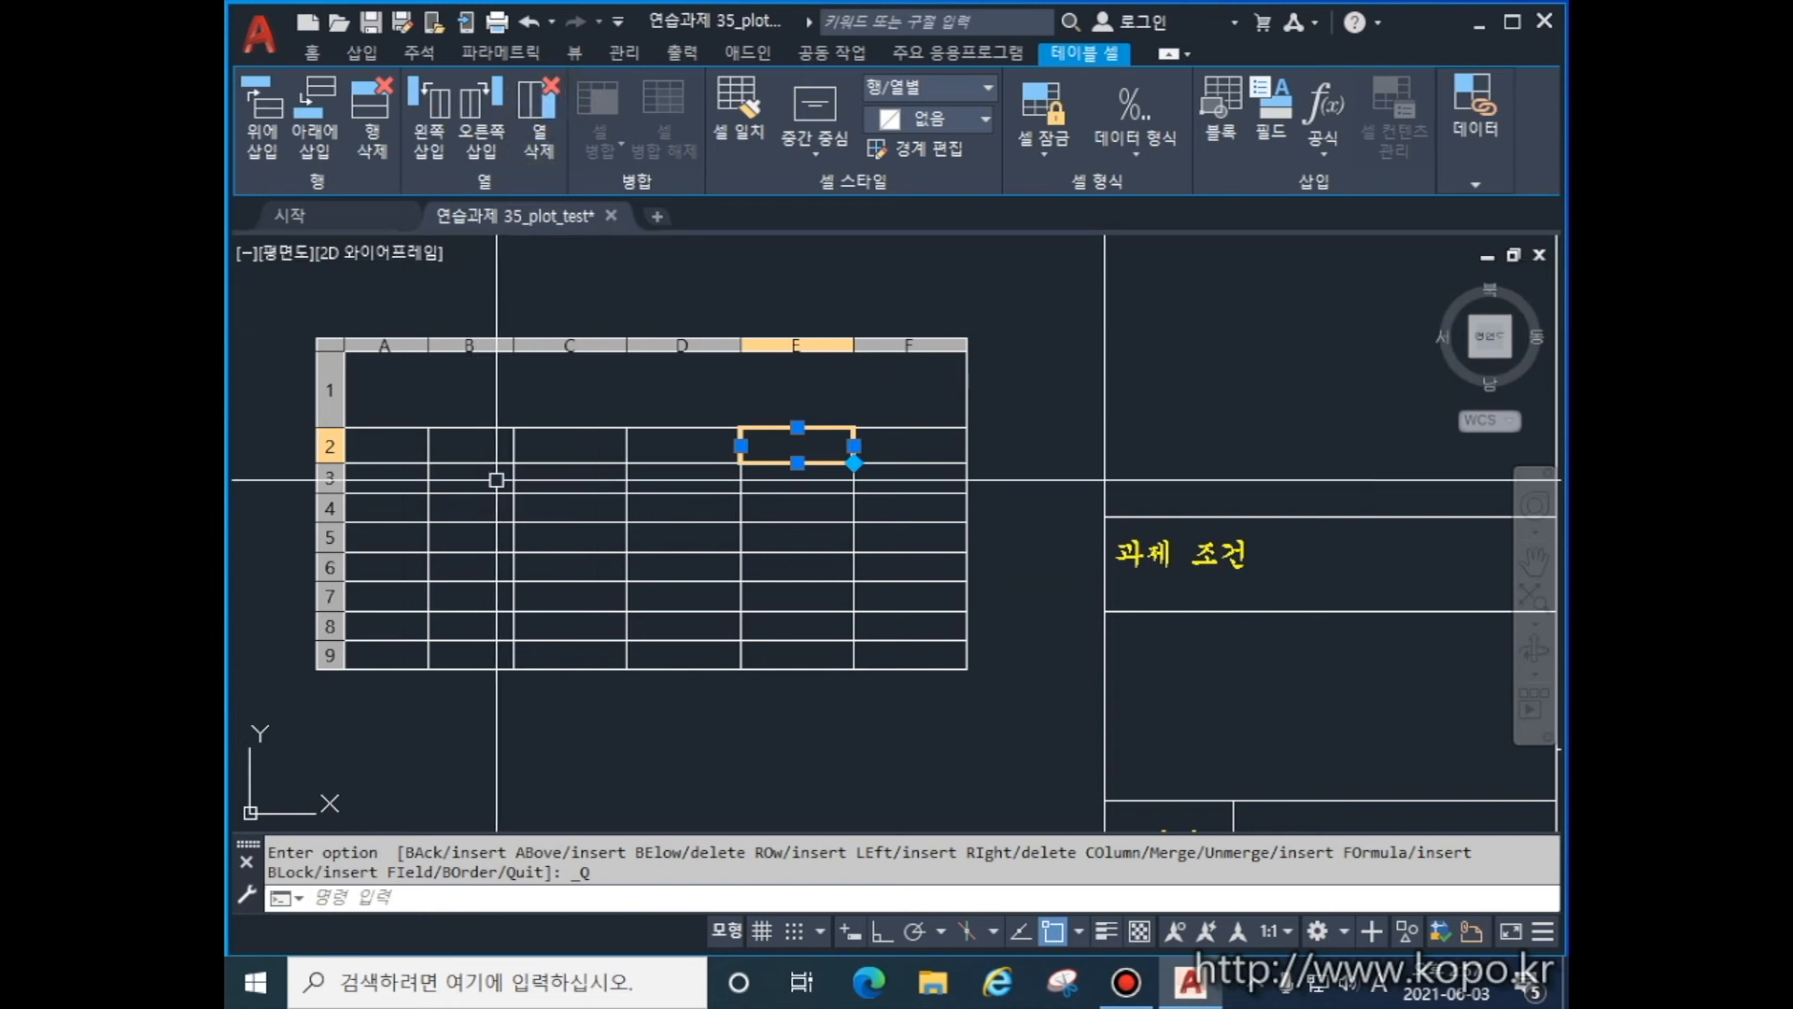
- Delete rows 5 to 9 of the table
left_click(331, 539)
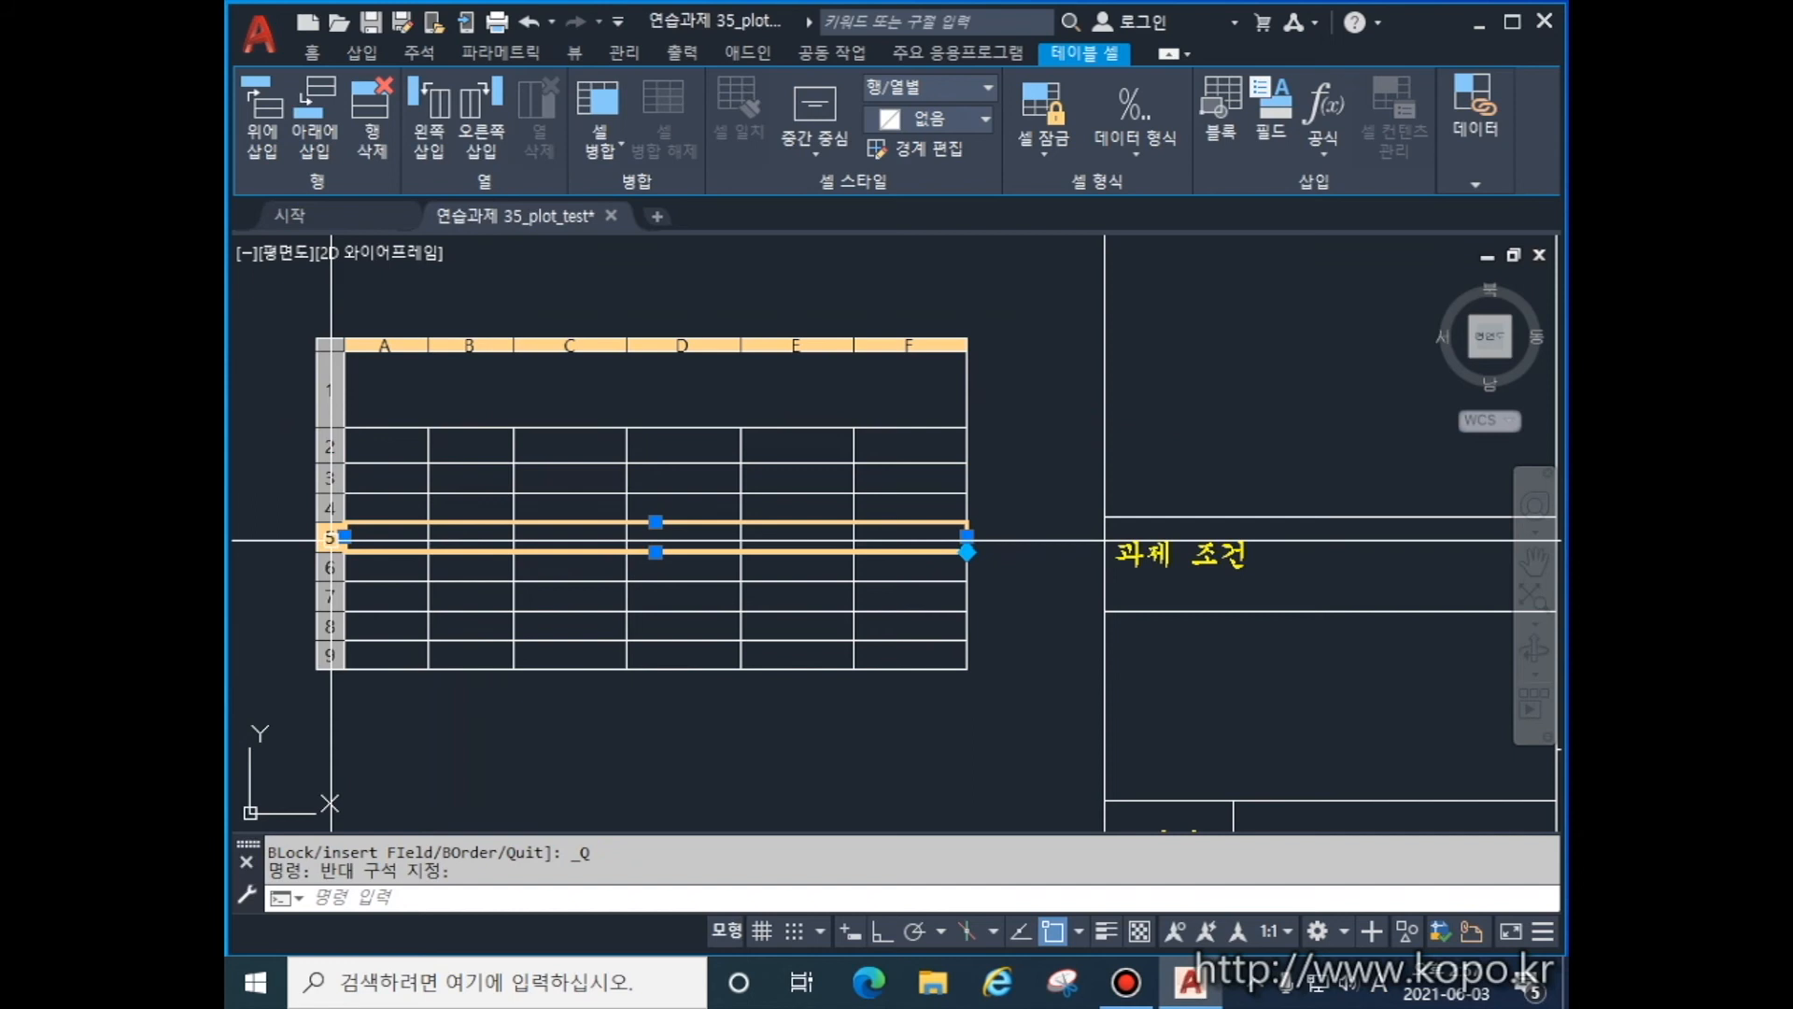
left_click(325, 586, "shift")
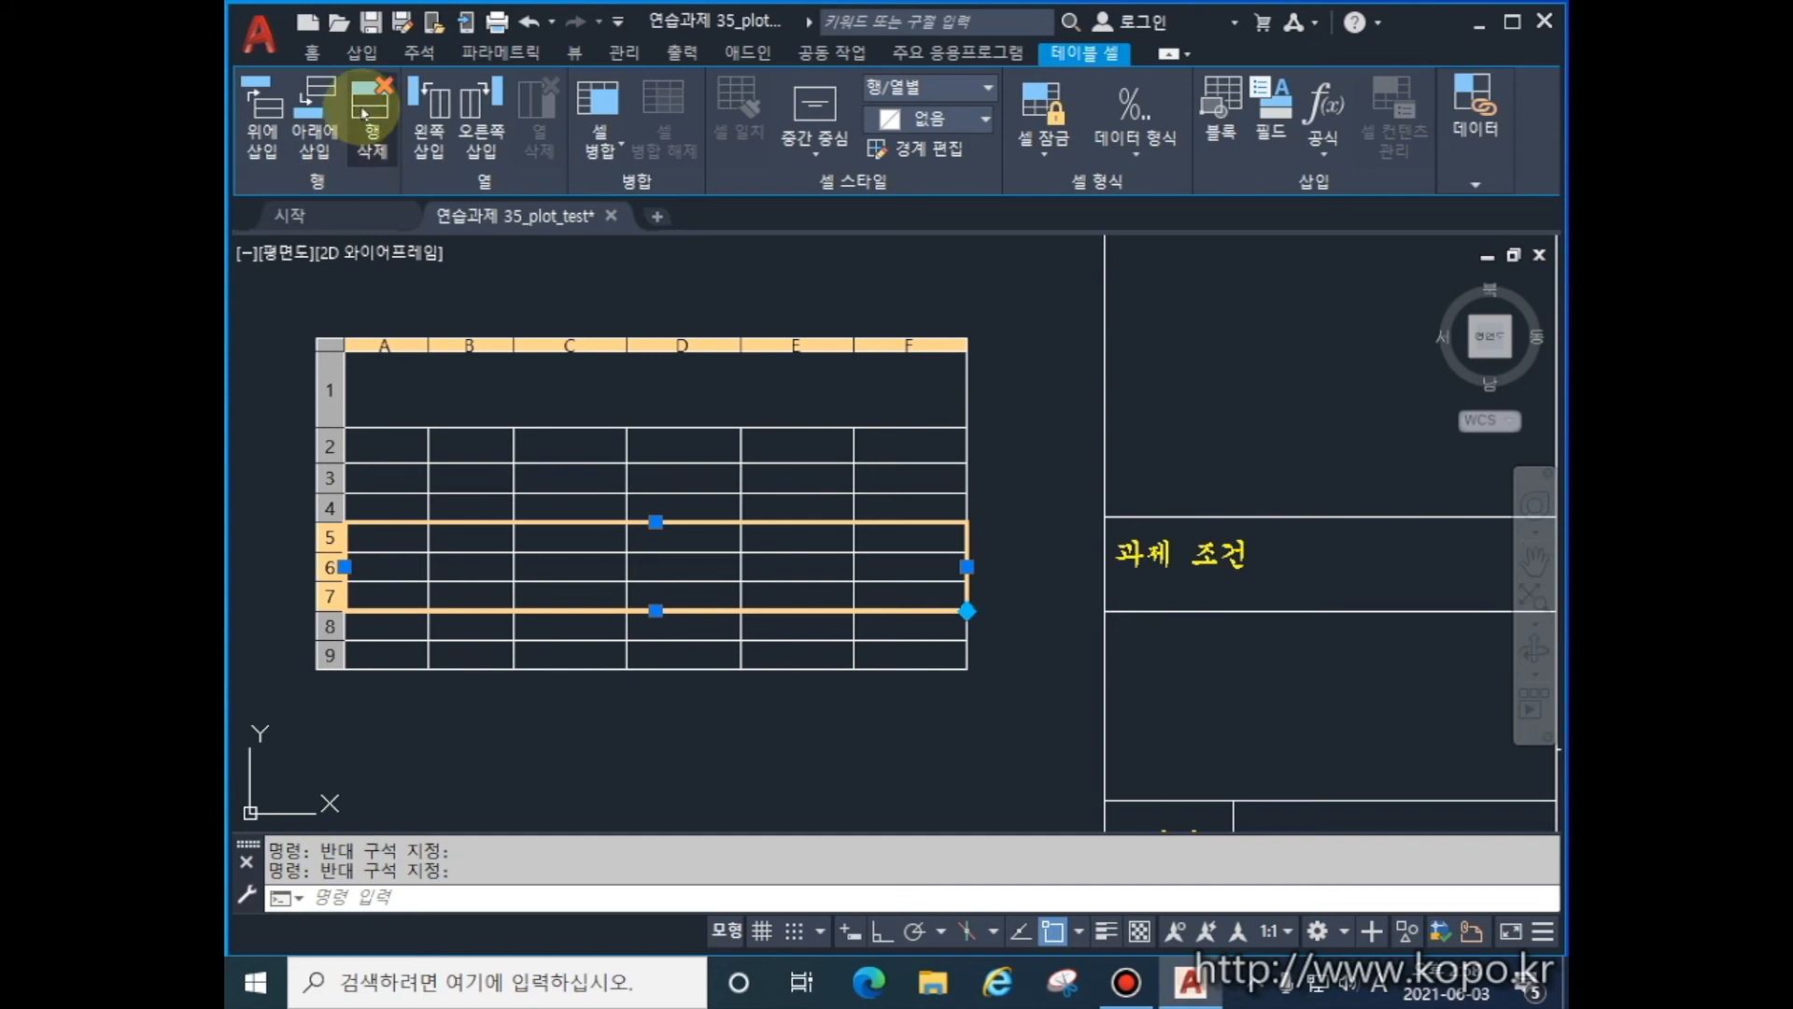
left_click(364, 114)
left_click(364, 114)
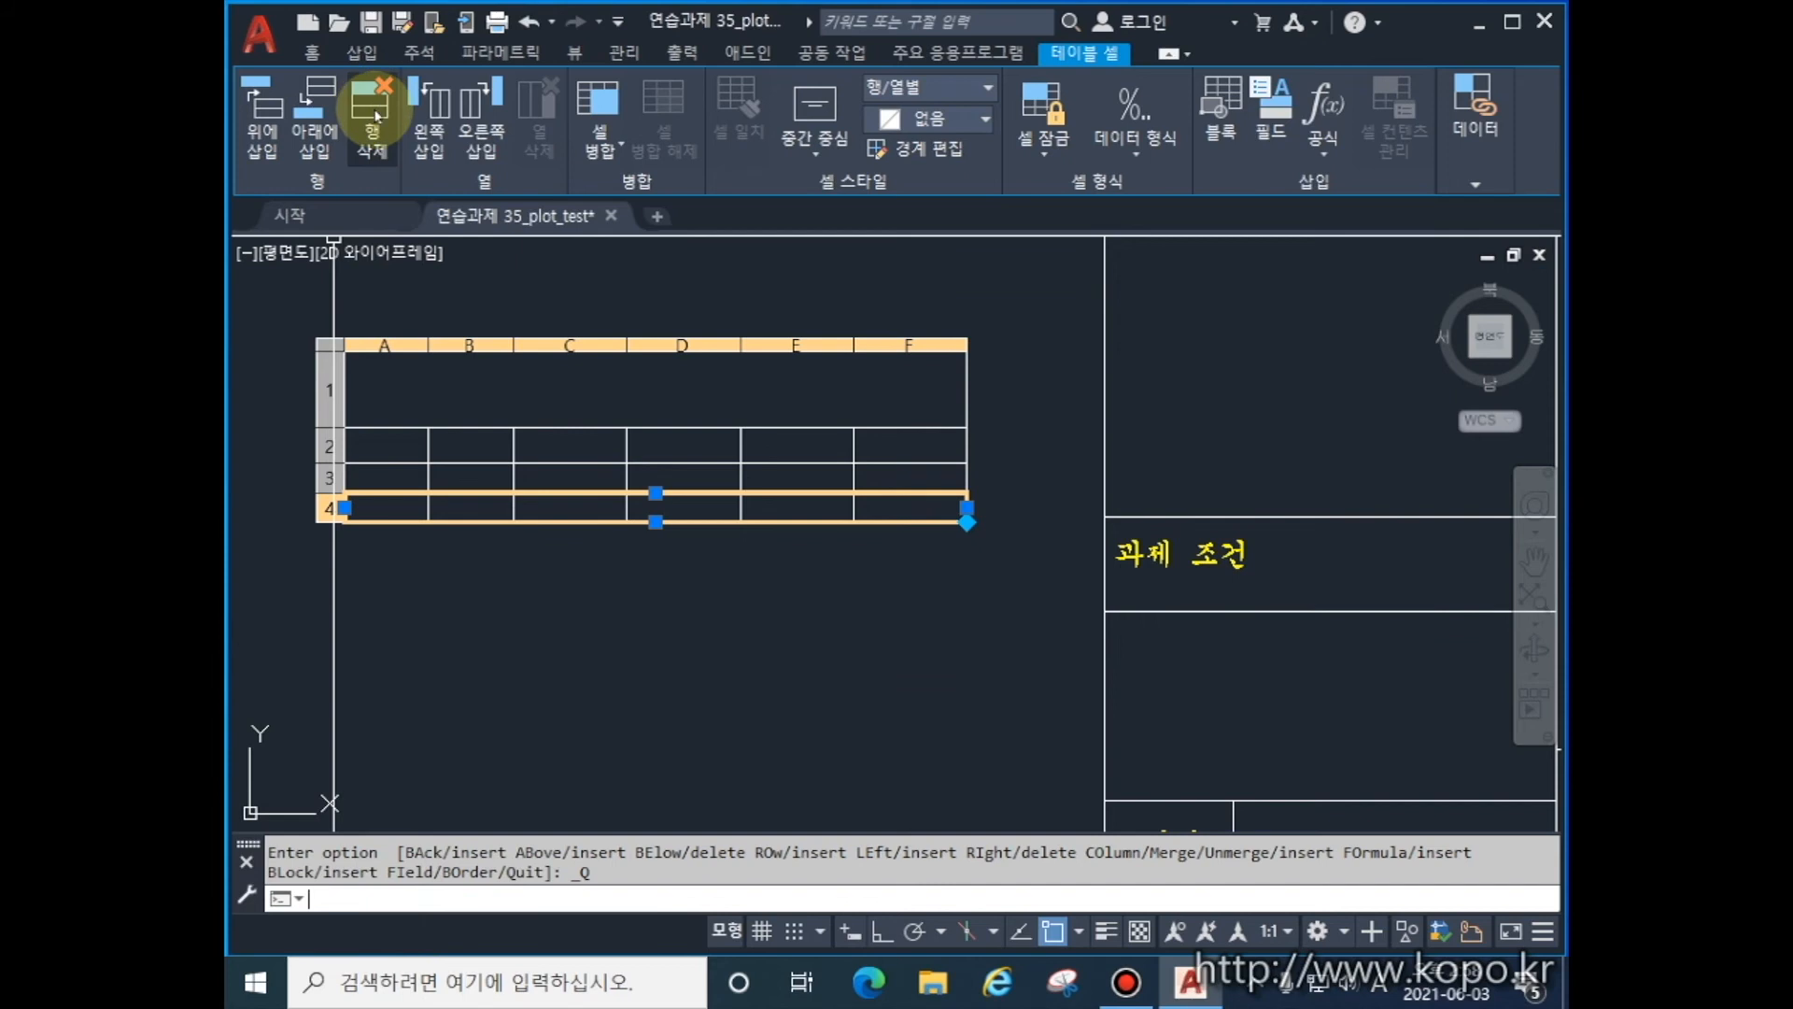
- Insert five rows below row 4 of the table
left_click(318, 134)
left_click(318, 135)
left_click(319, 134)
left_click(318, 134)
left_click(318, 135)
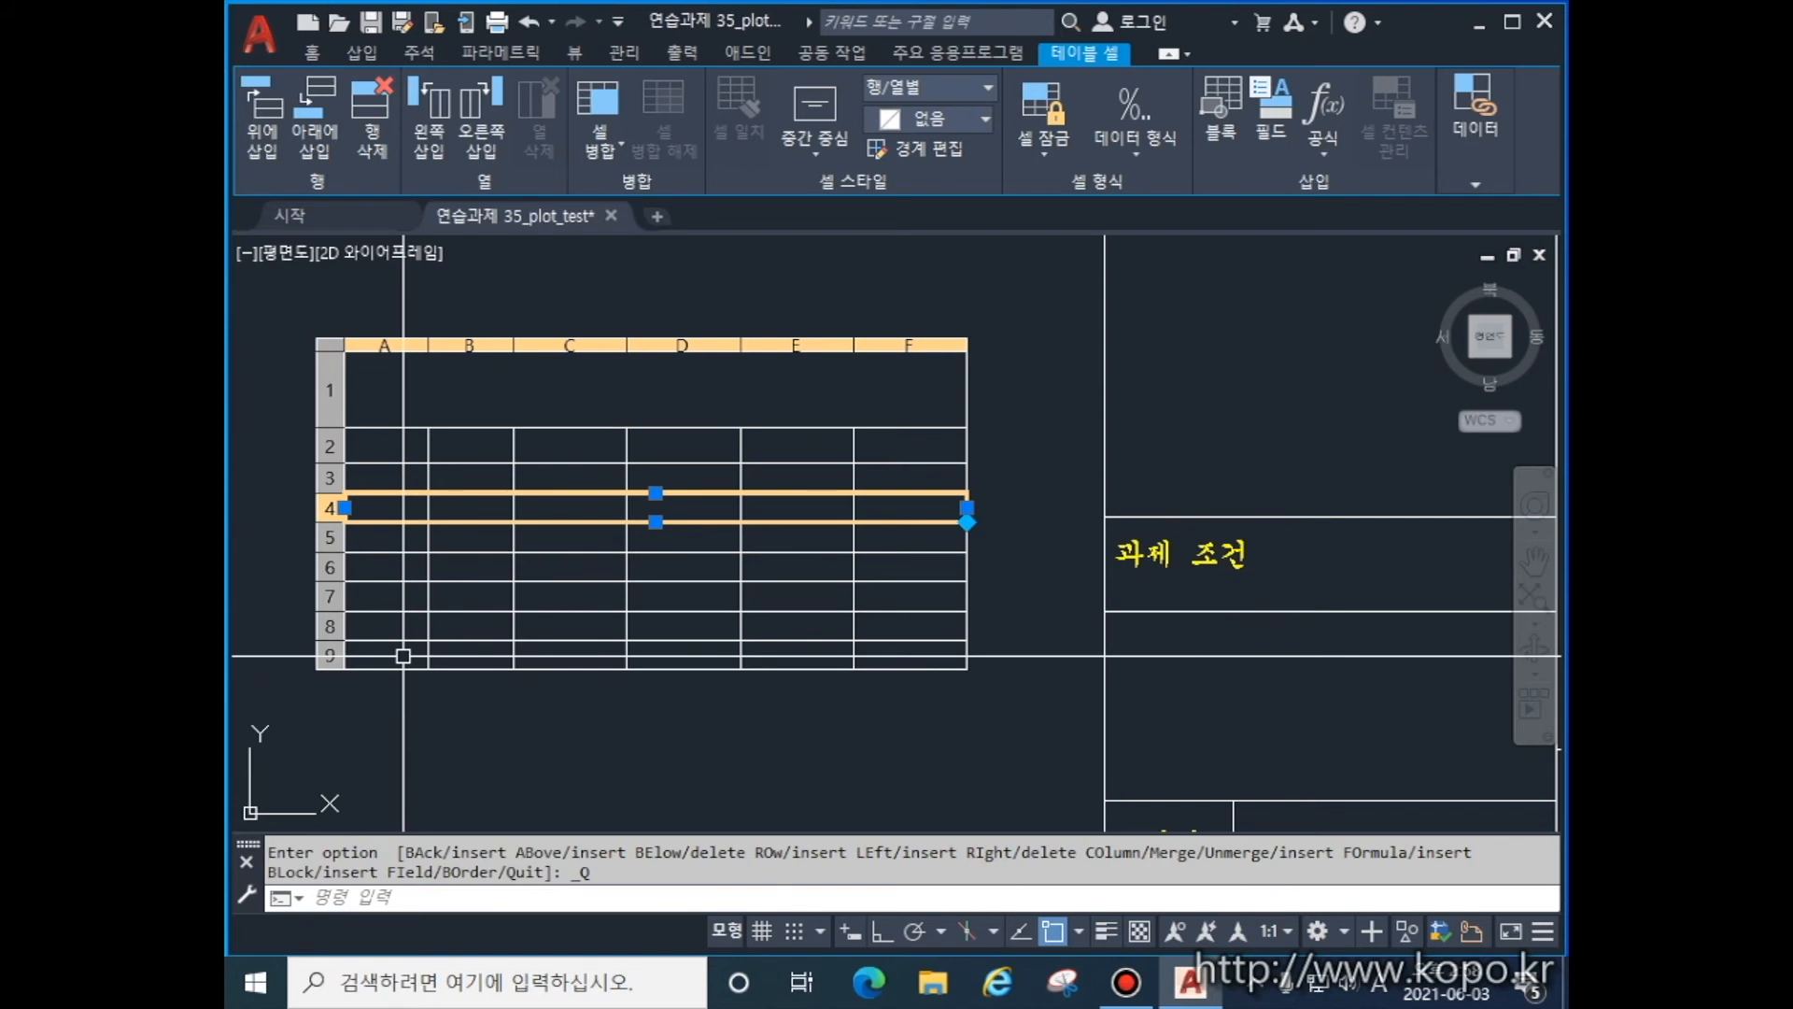
- Merge all the cells of row 9, from column A to column F, into one cell
left_click_drag(402, 656, 892, 666)
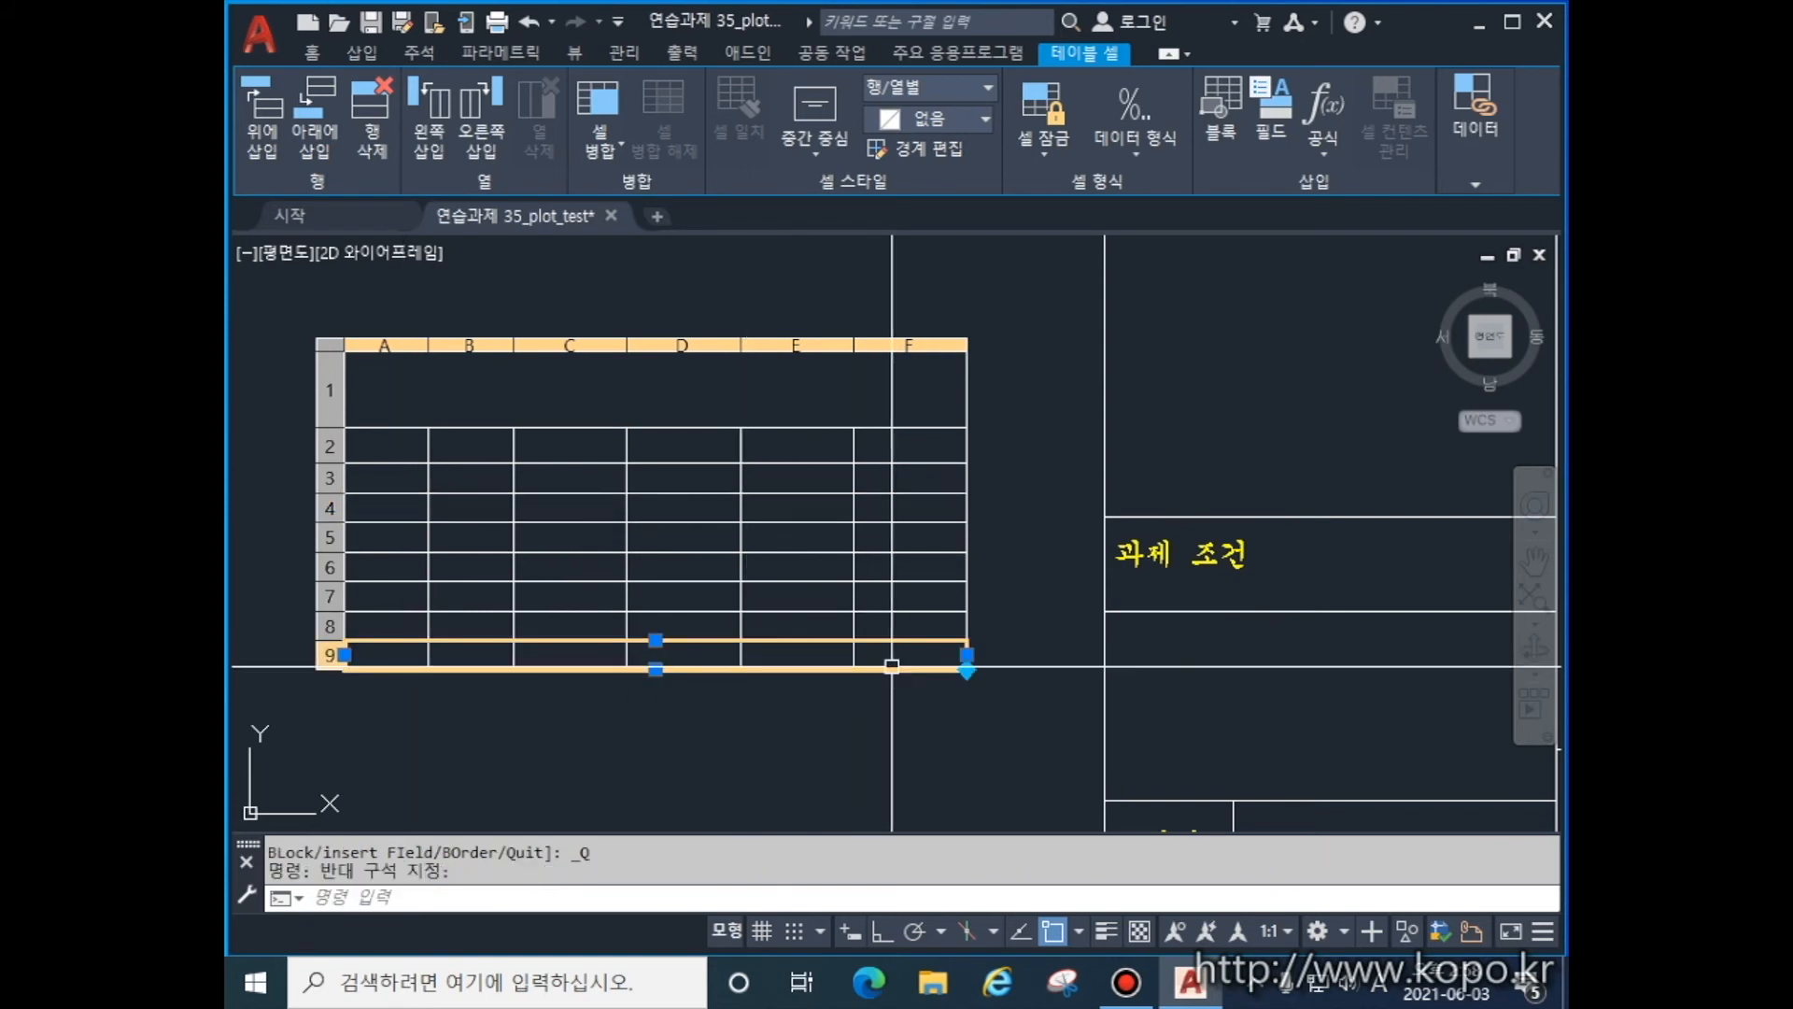
left_click(599, 142)
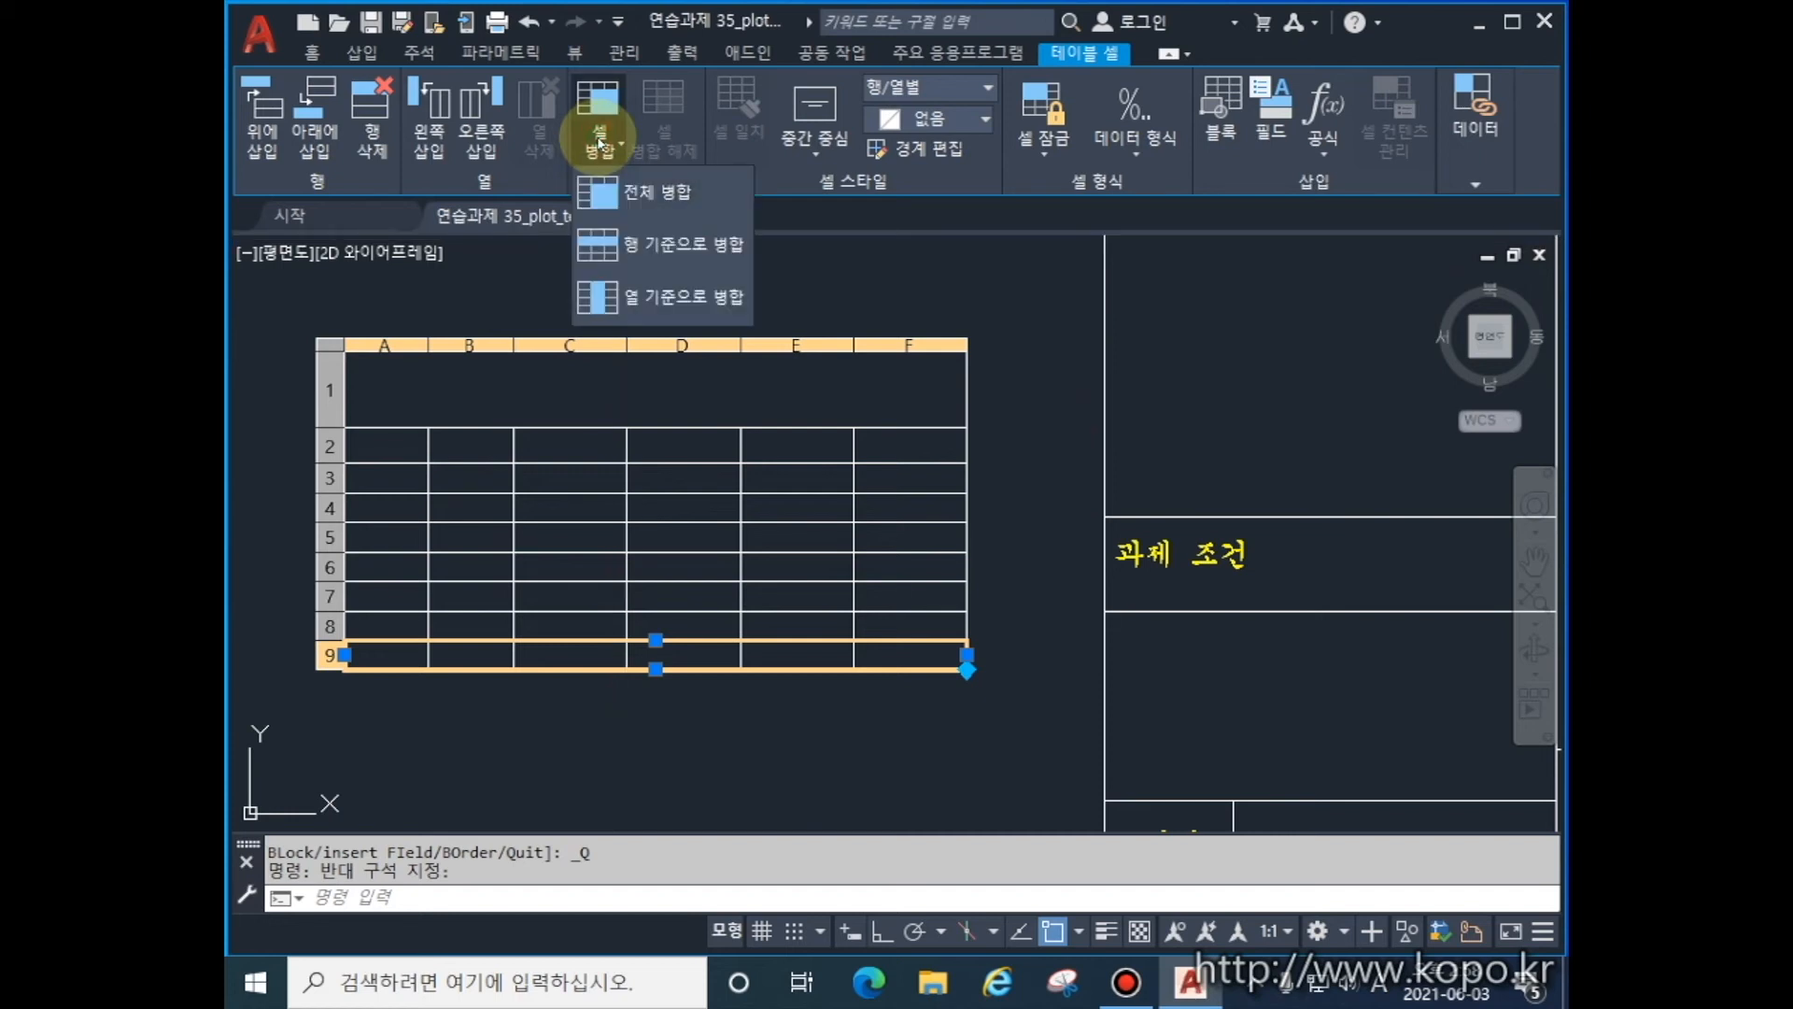
left_click(635, 192)
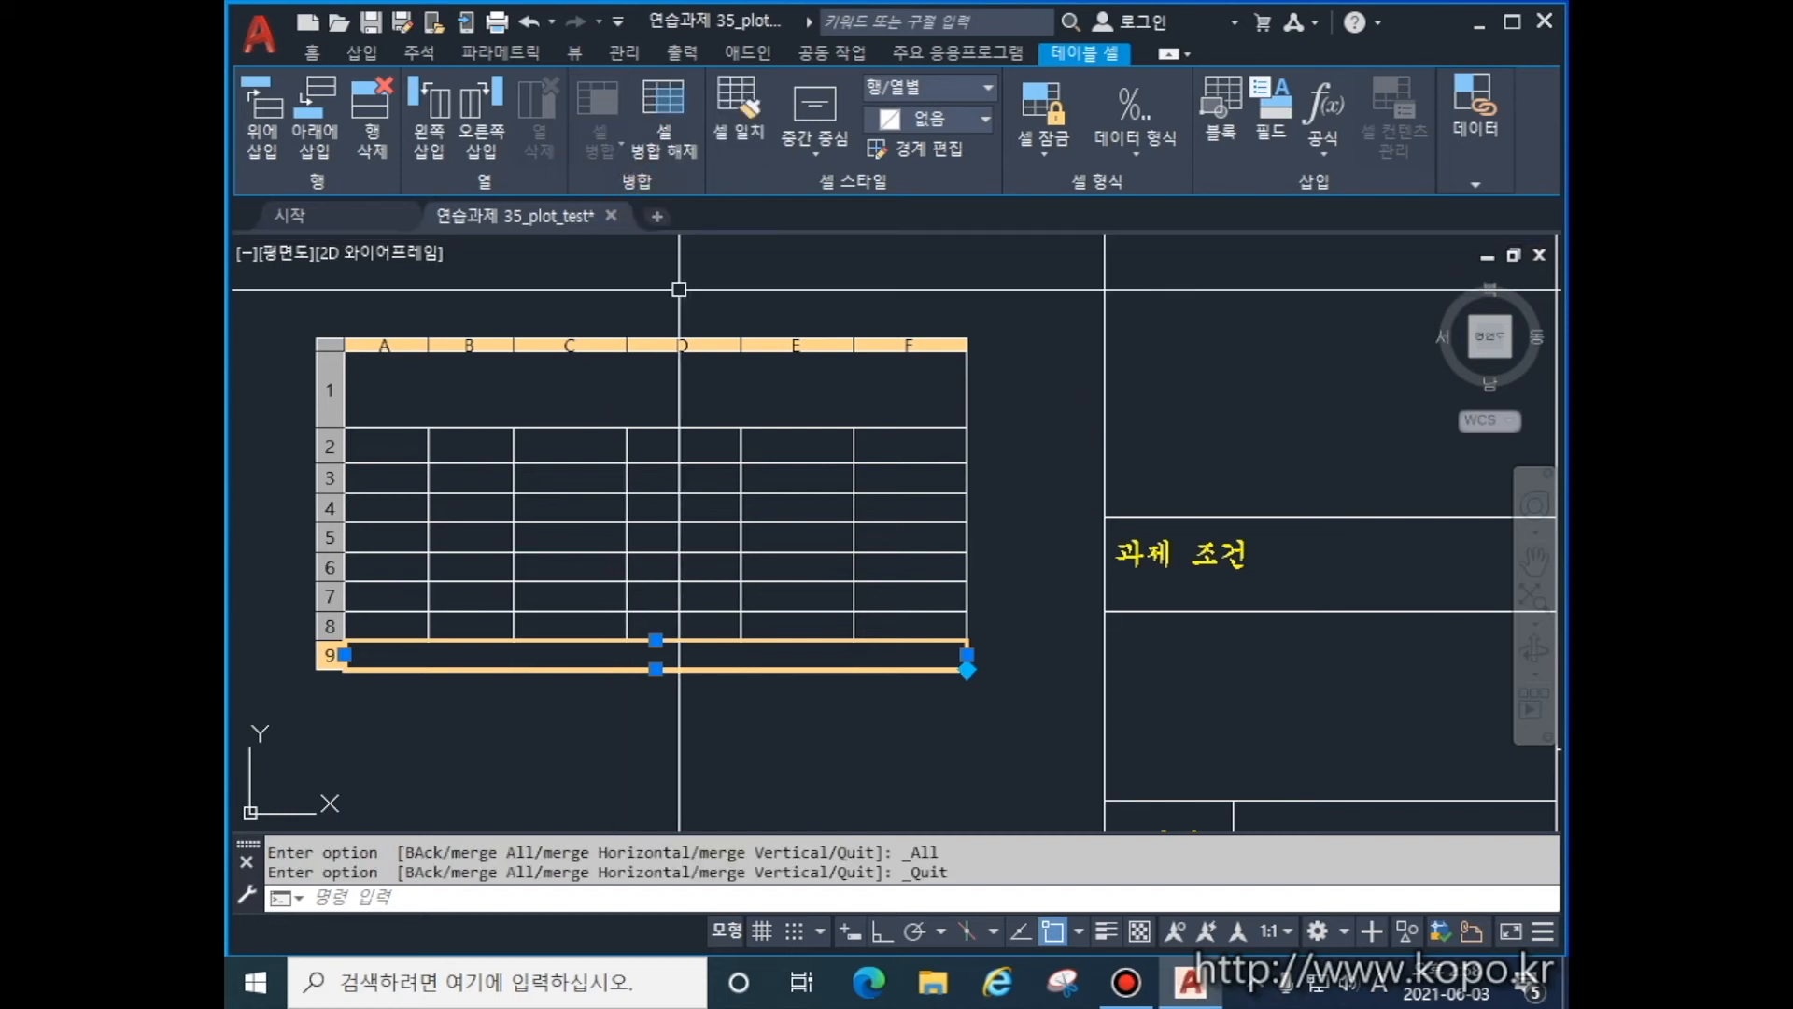
- Make the merged title row shorter by lowering its upper border, and deselect the table cells
left_click(654, 406)
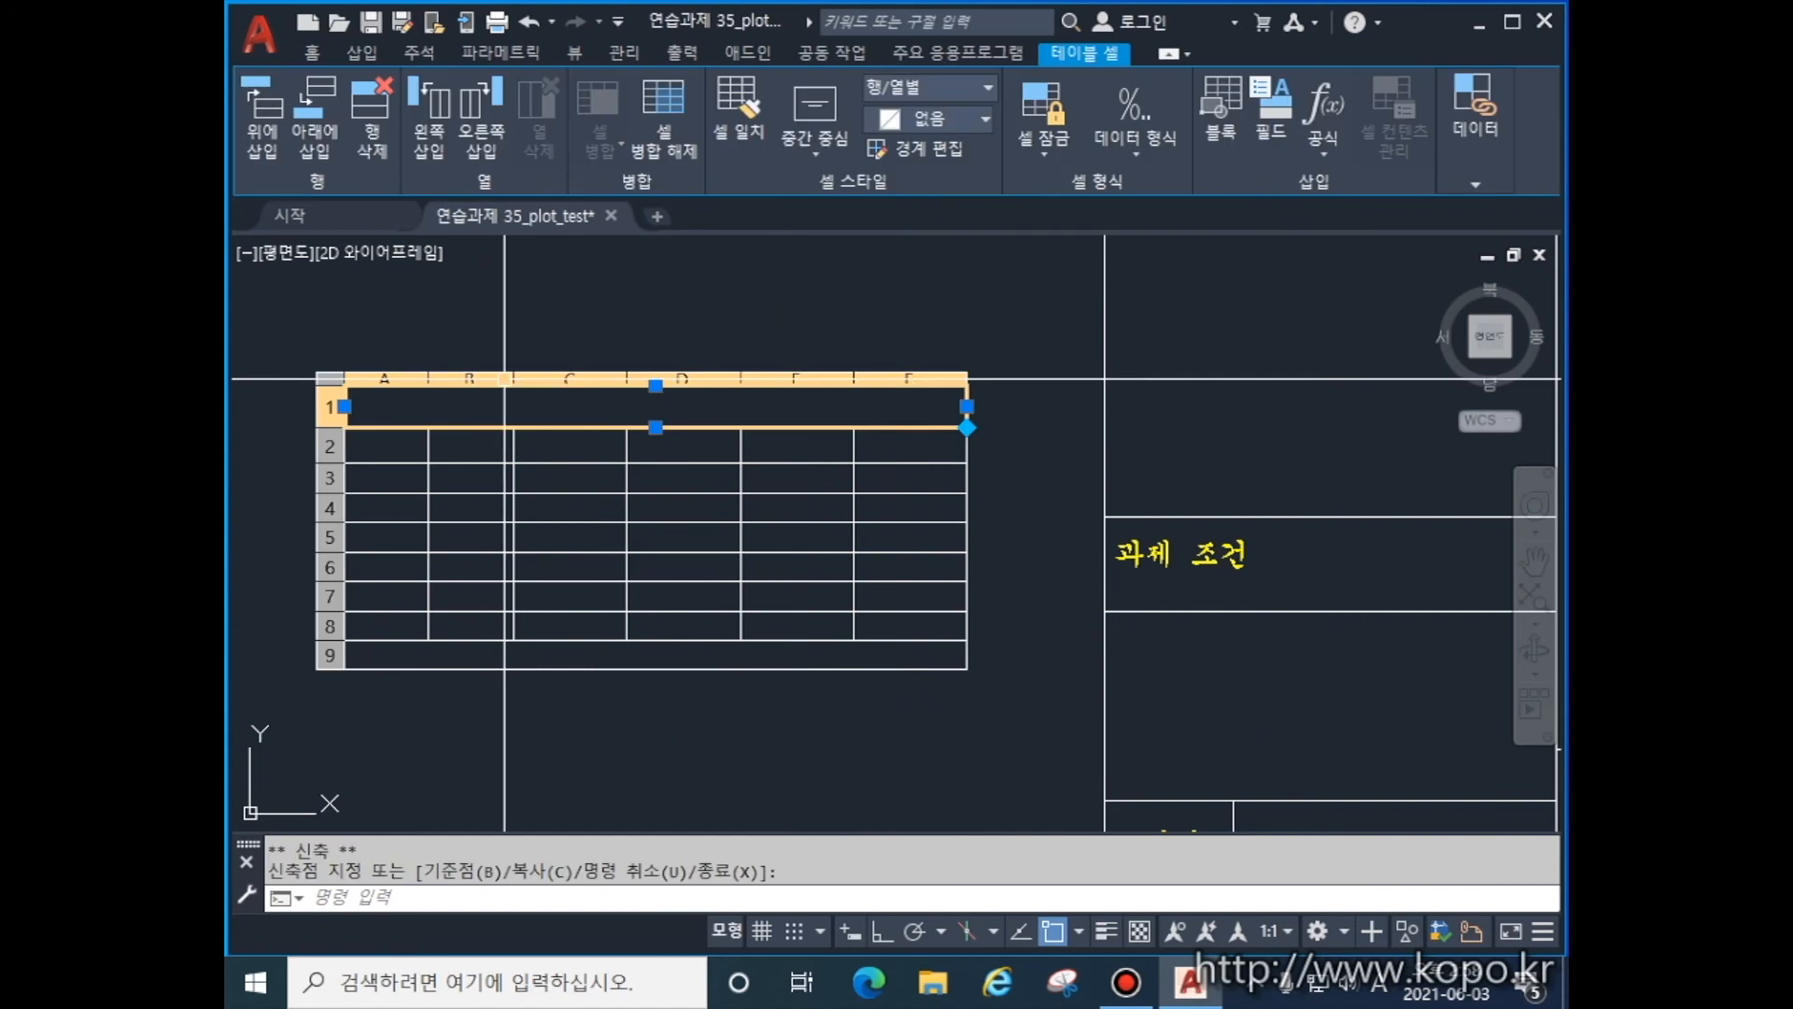
left_click(590, 445)
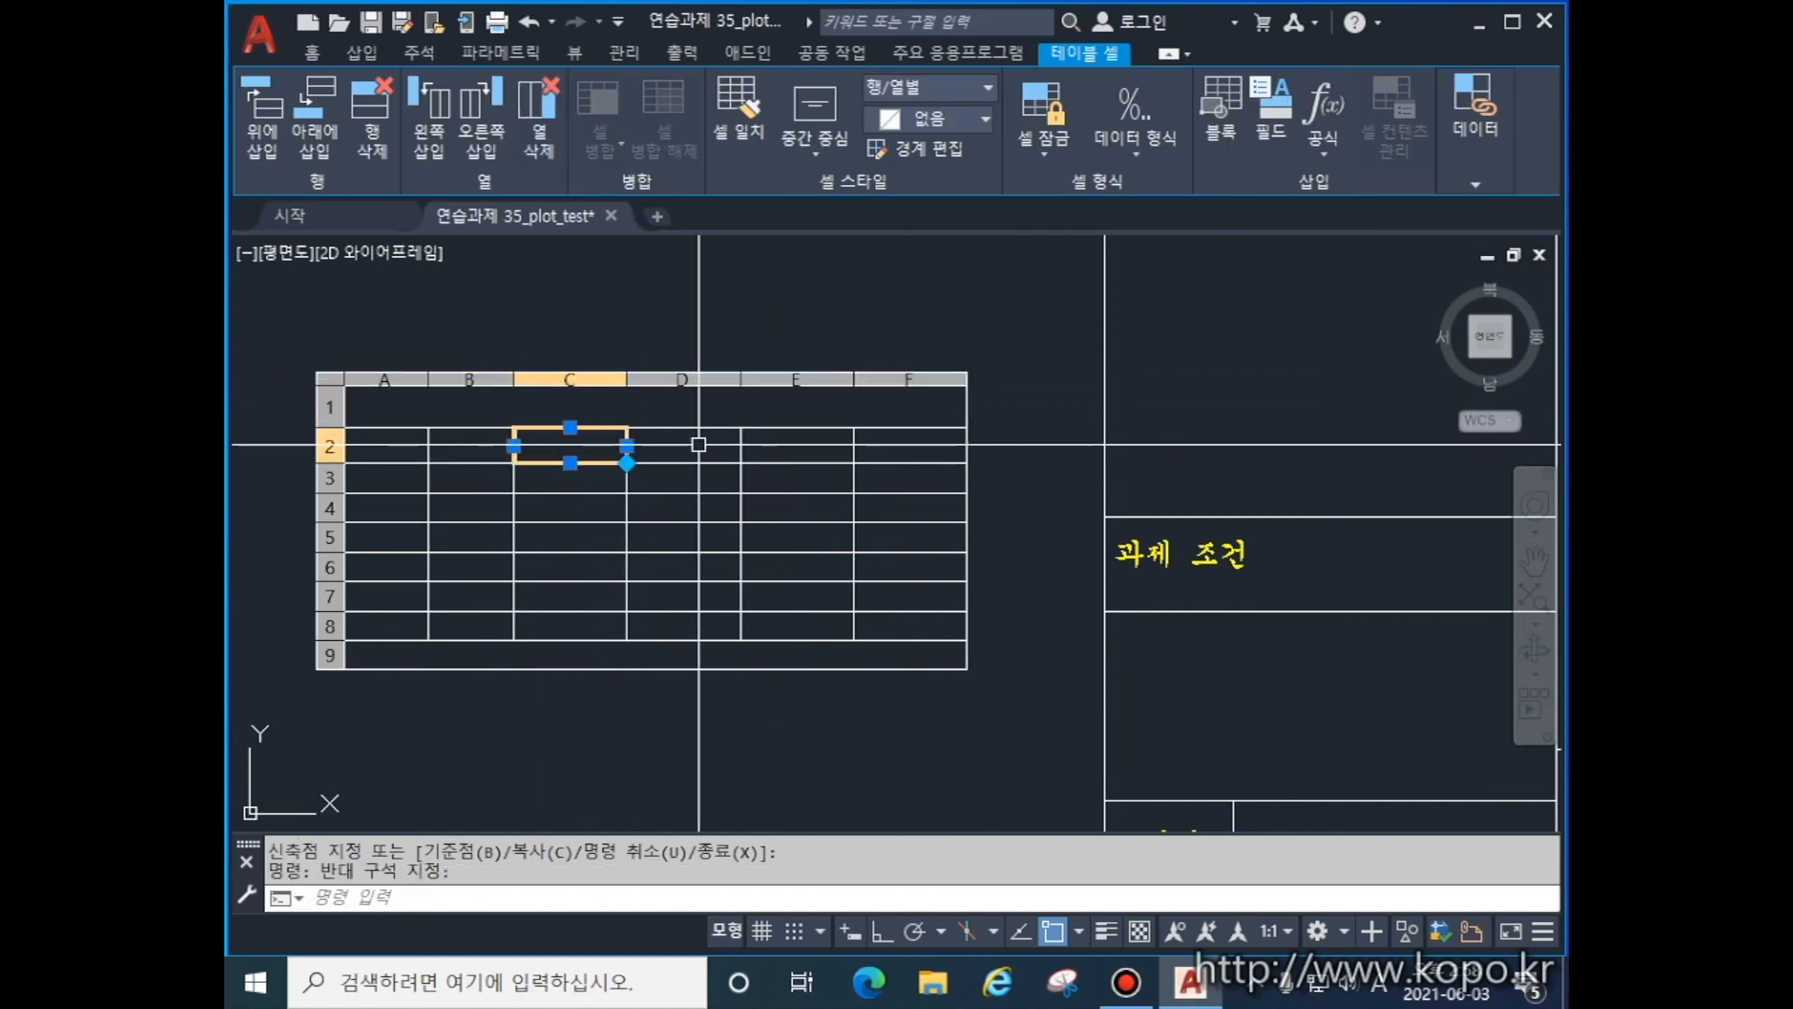
left_click(700, 444)
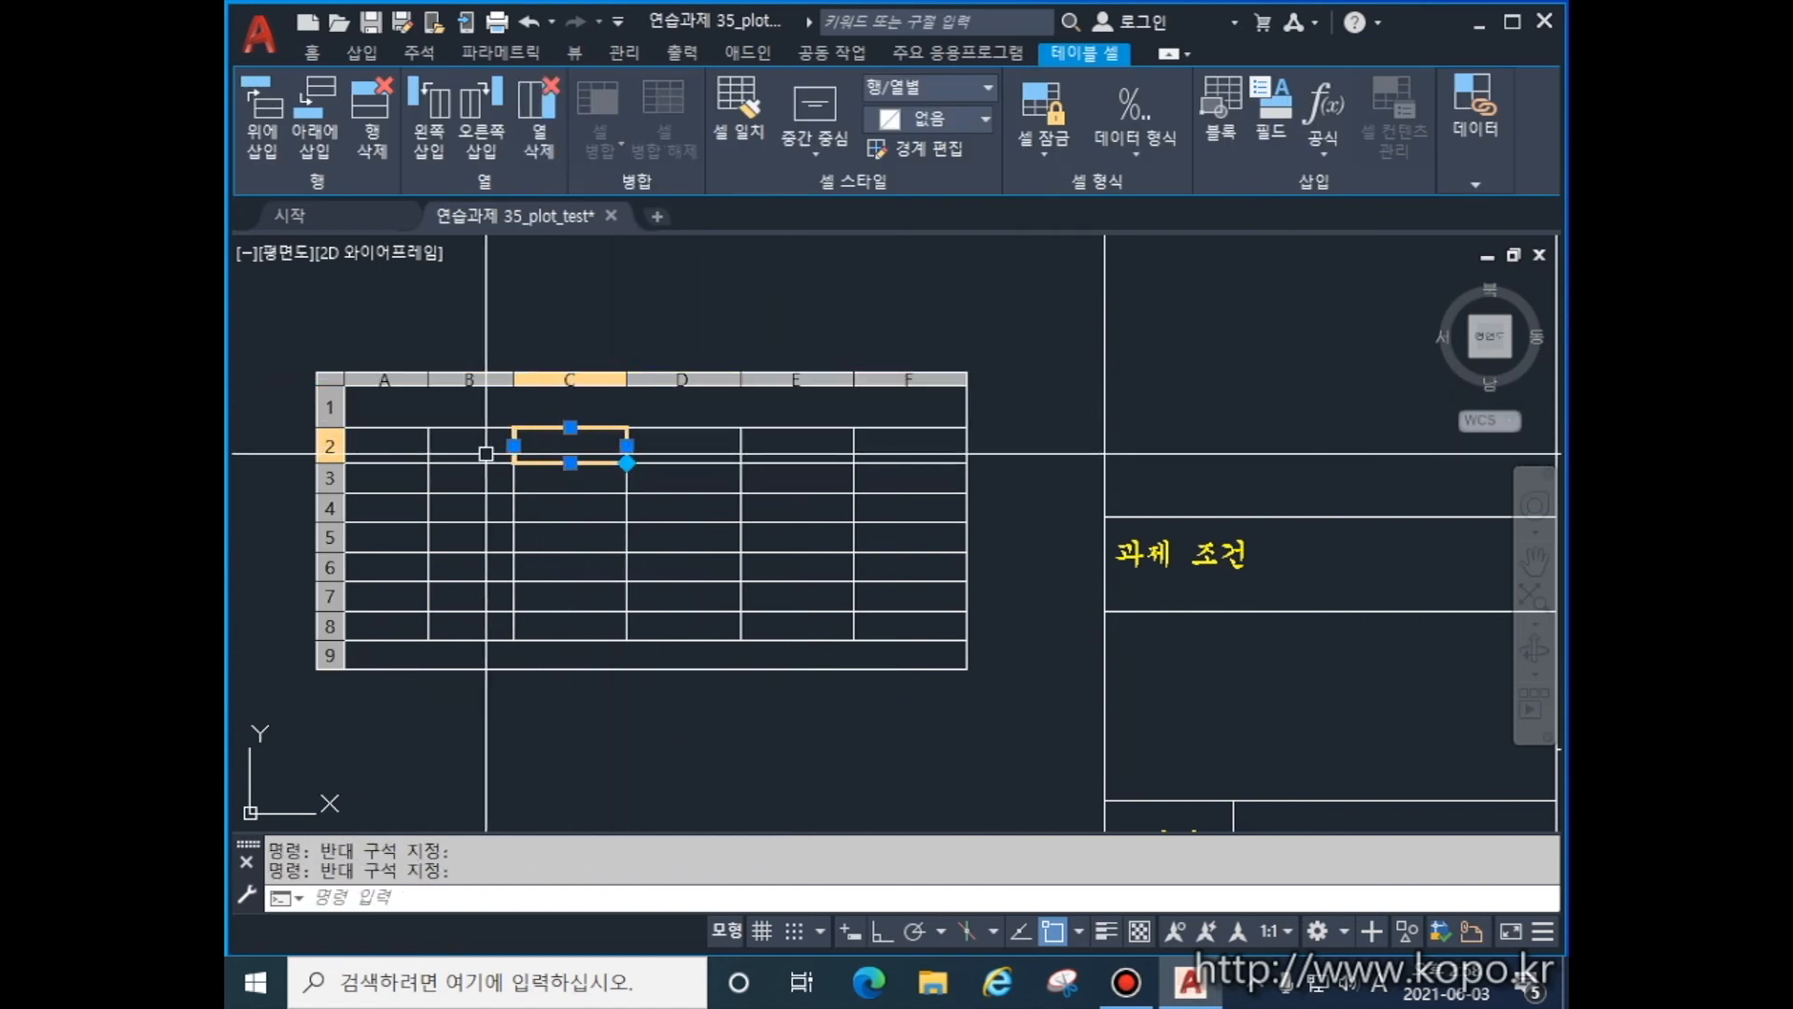
left_click(479, 446)
left_click(564, 403)
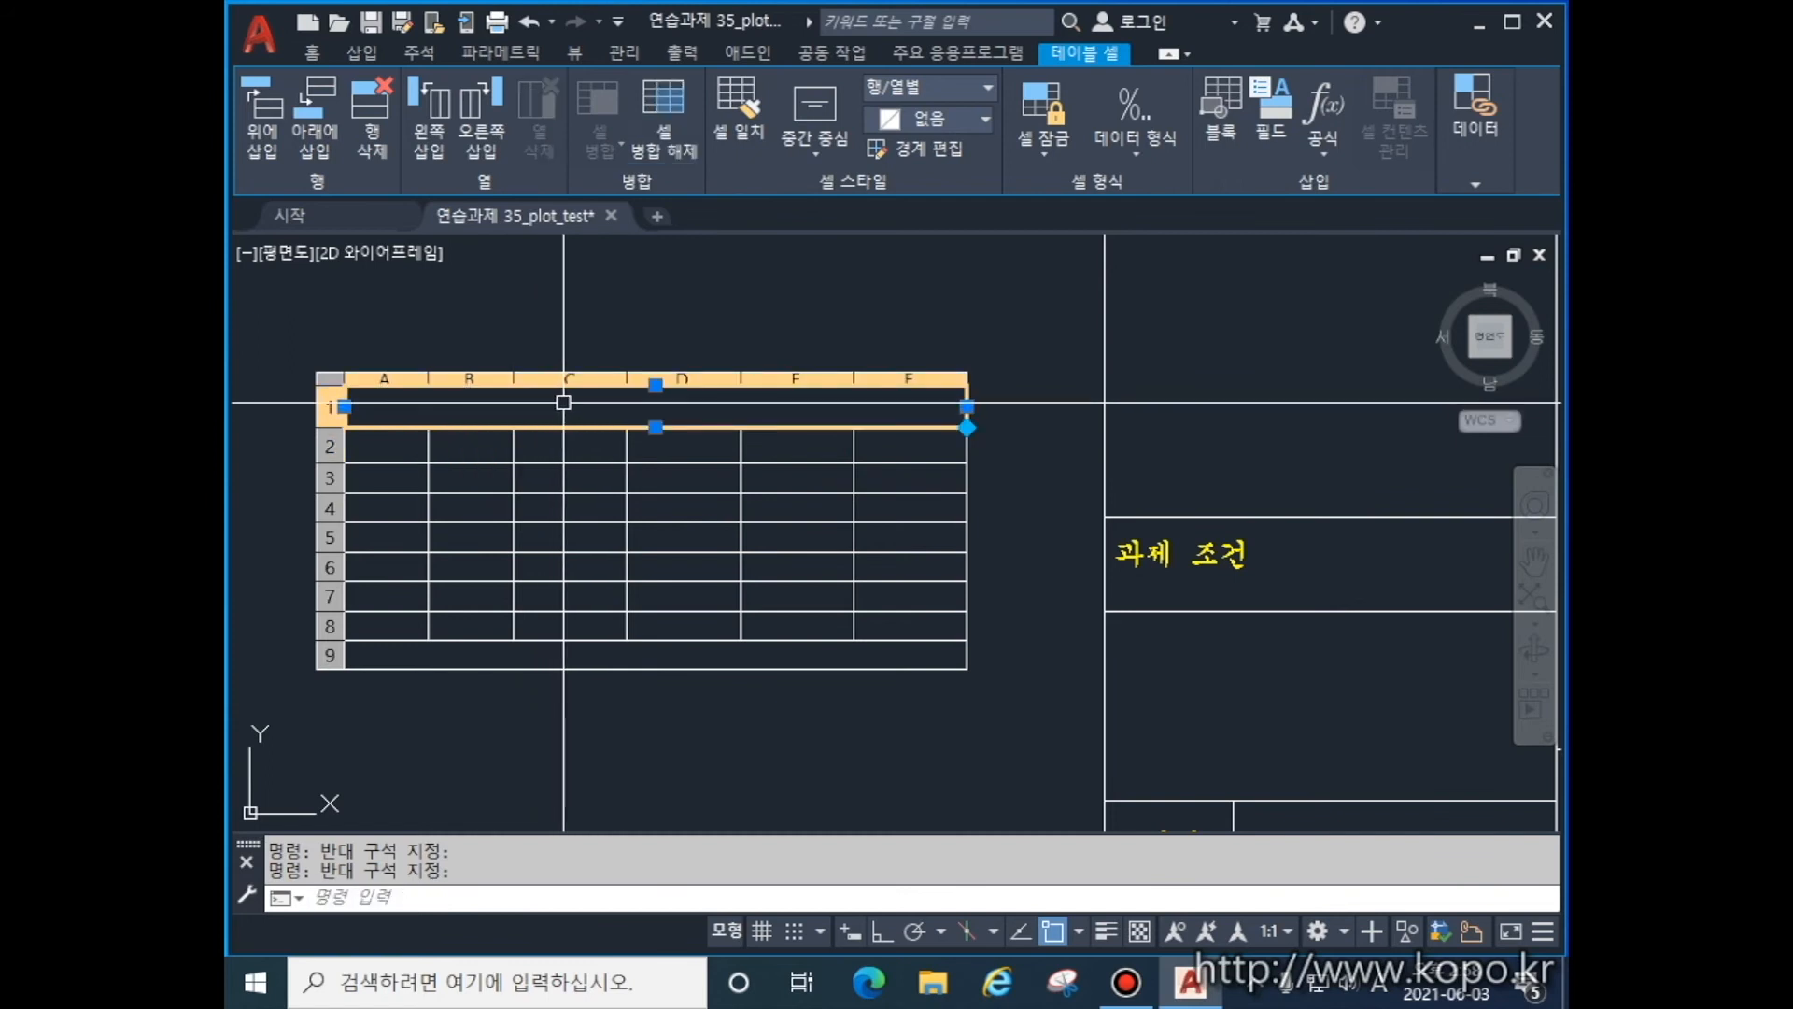
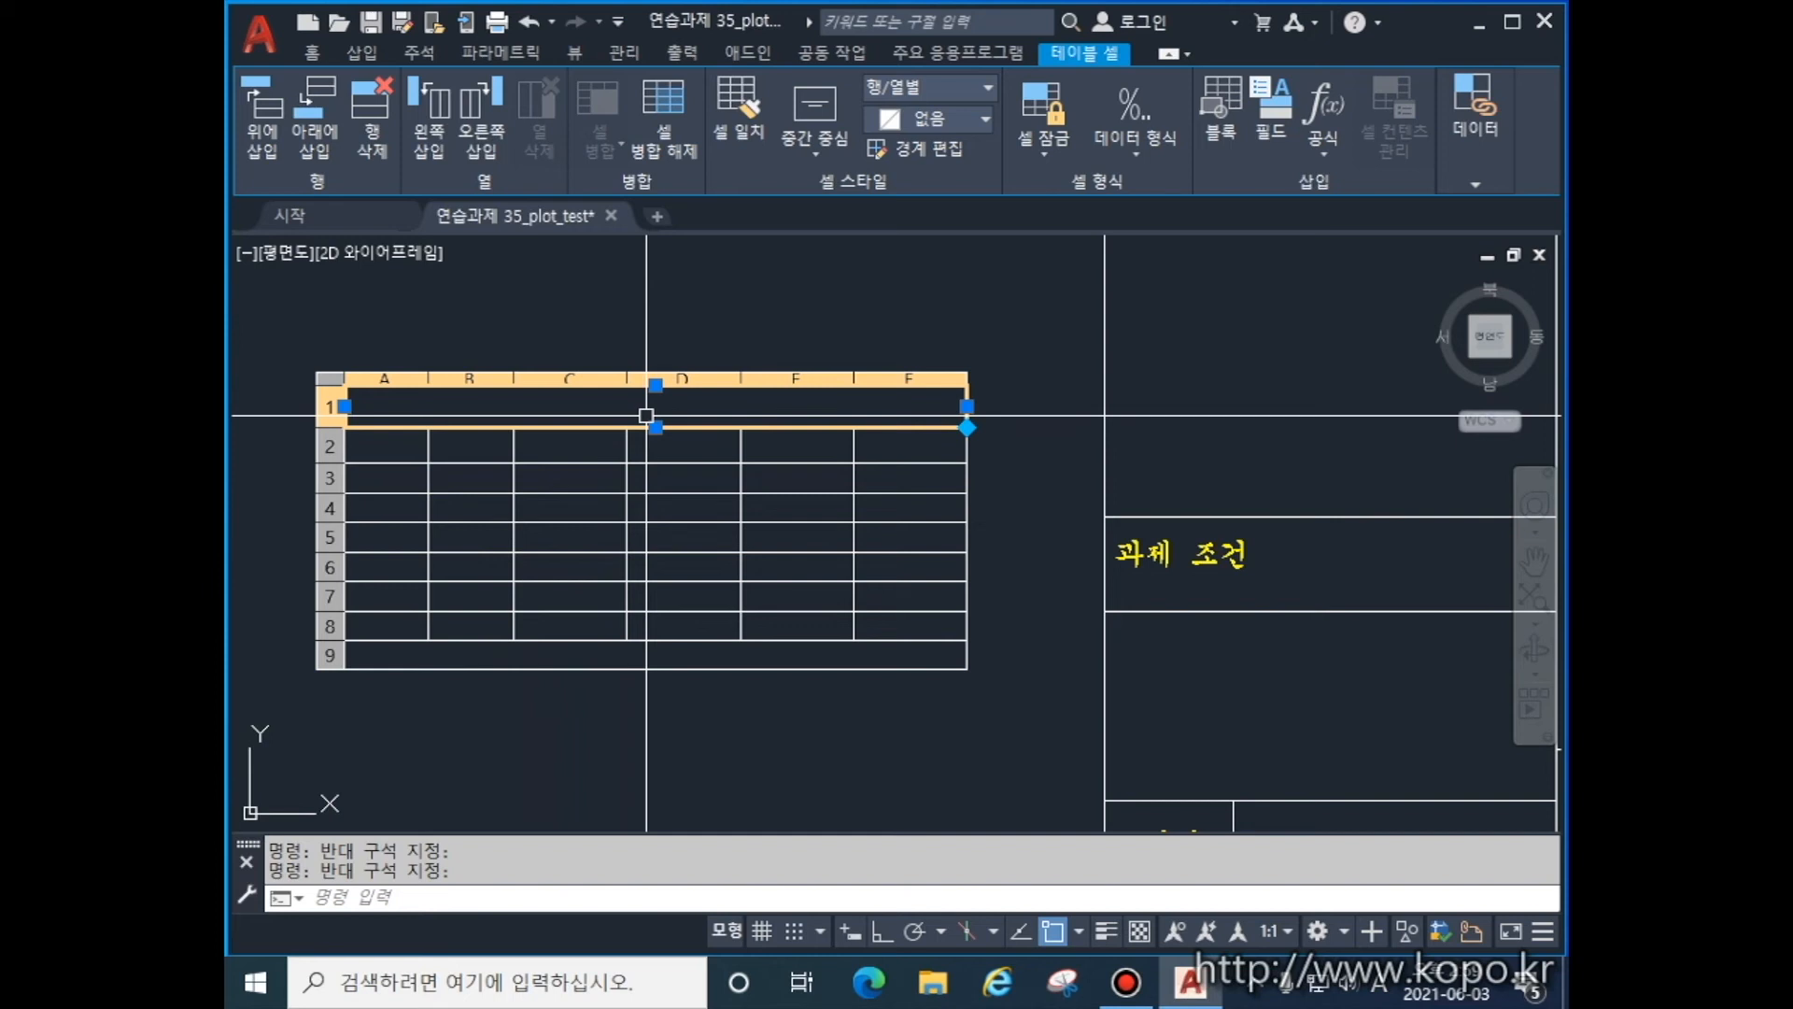
key("Escape")
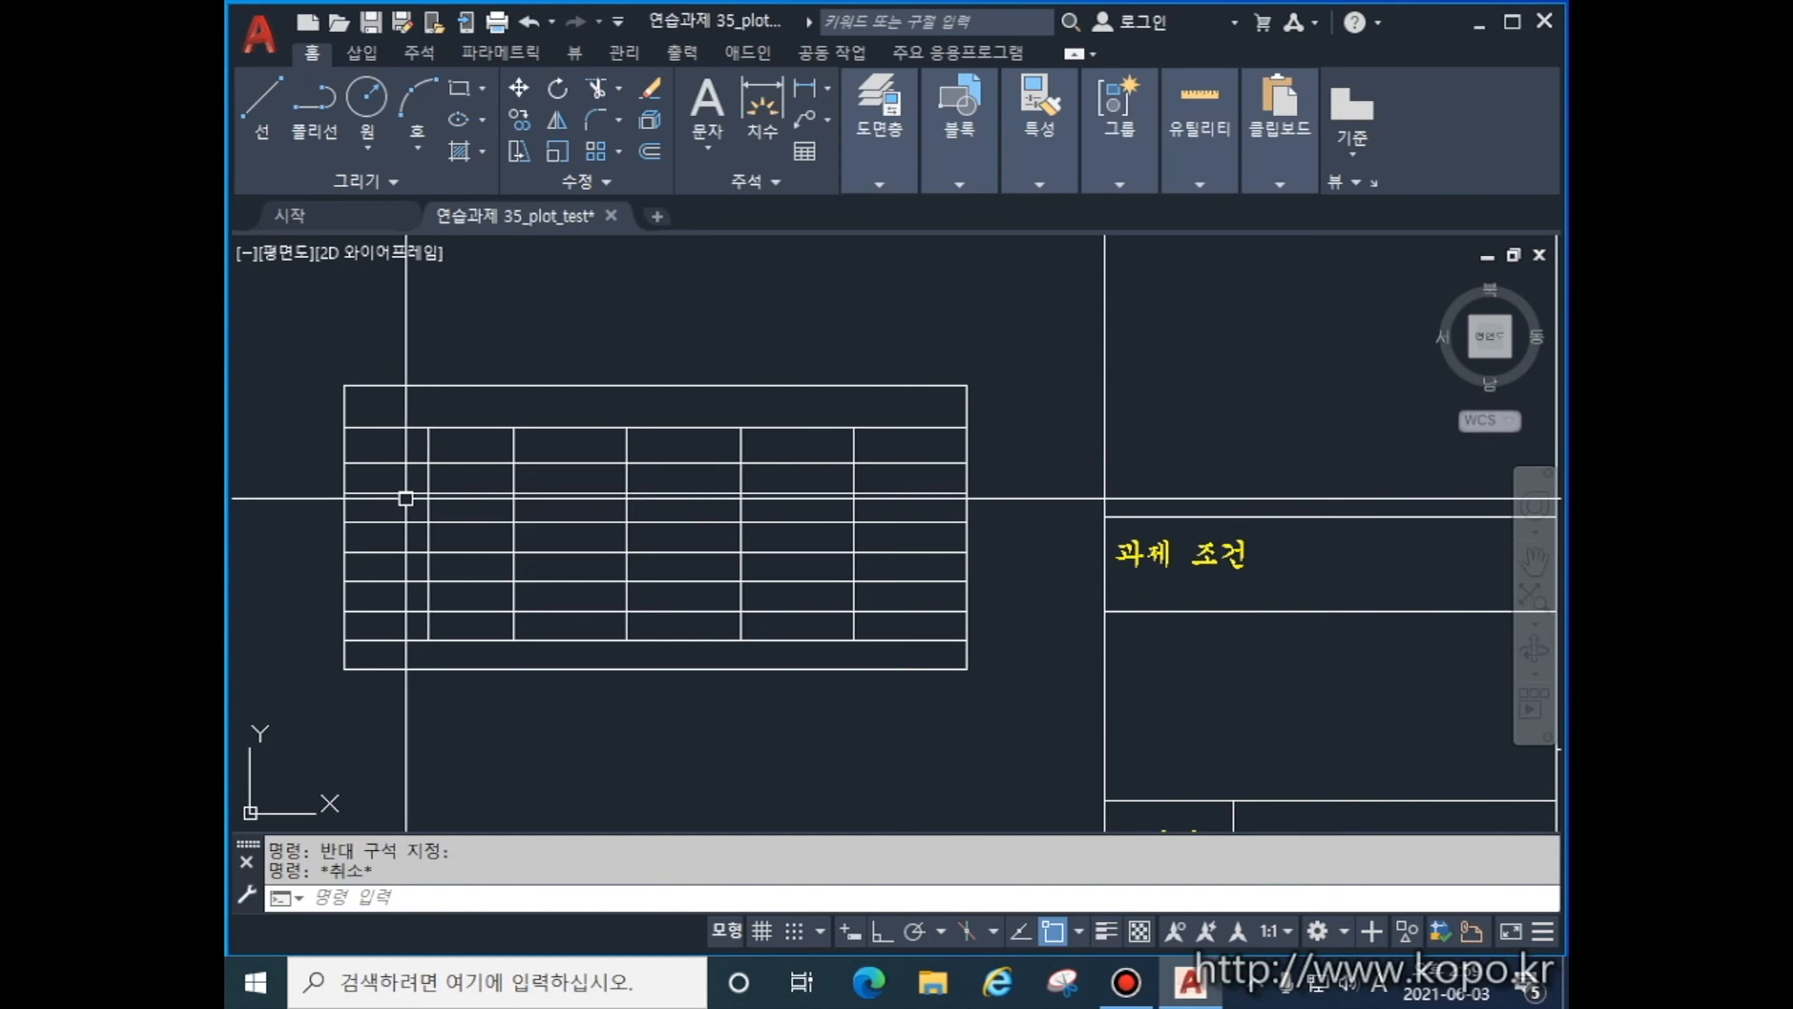
- Enter the title "재료목록" in the merged first row of the table
left_click(644, 409)
left_click(644, 412)
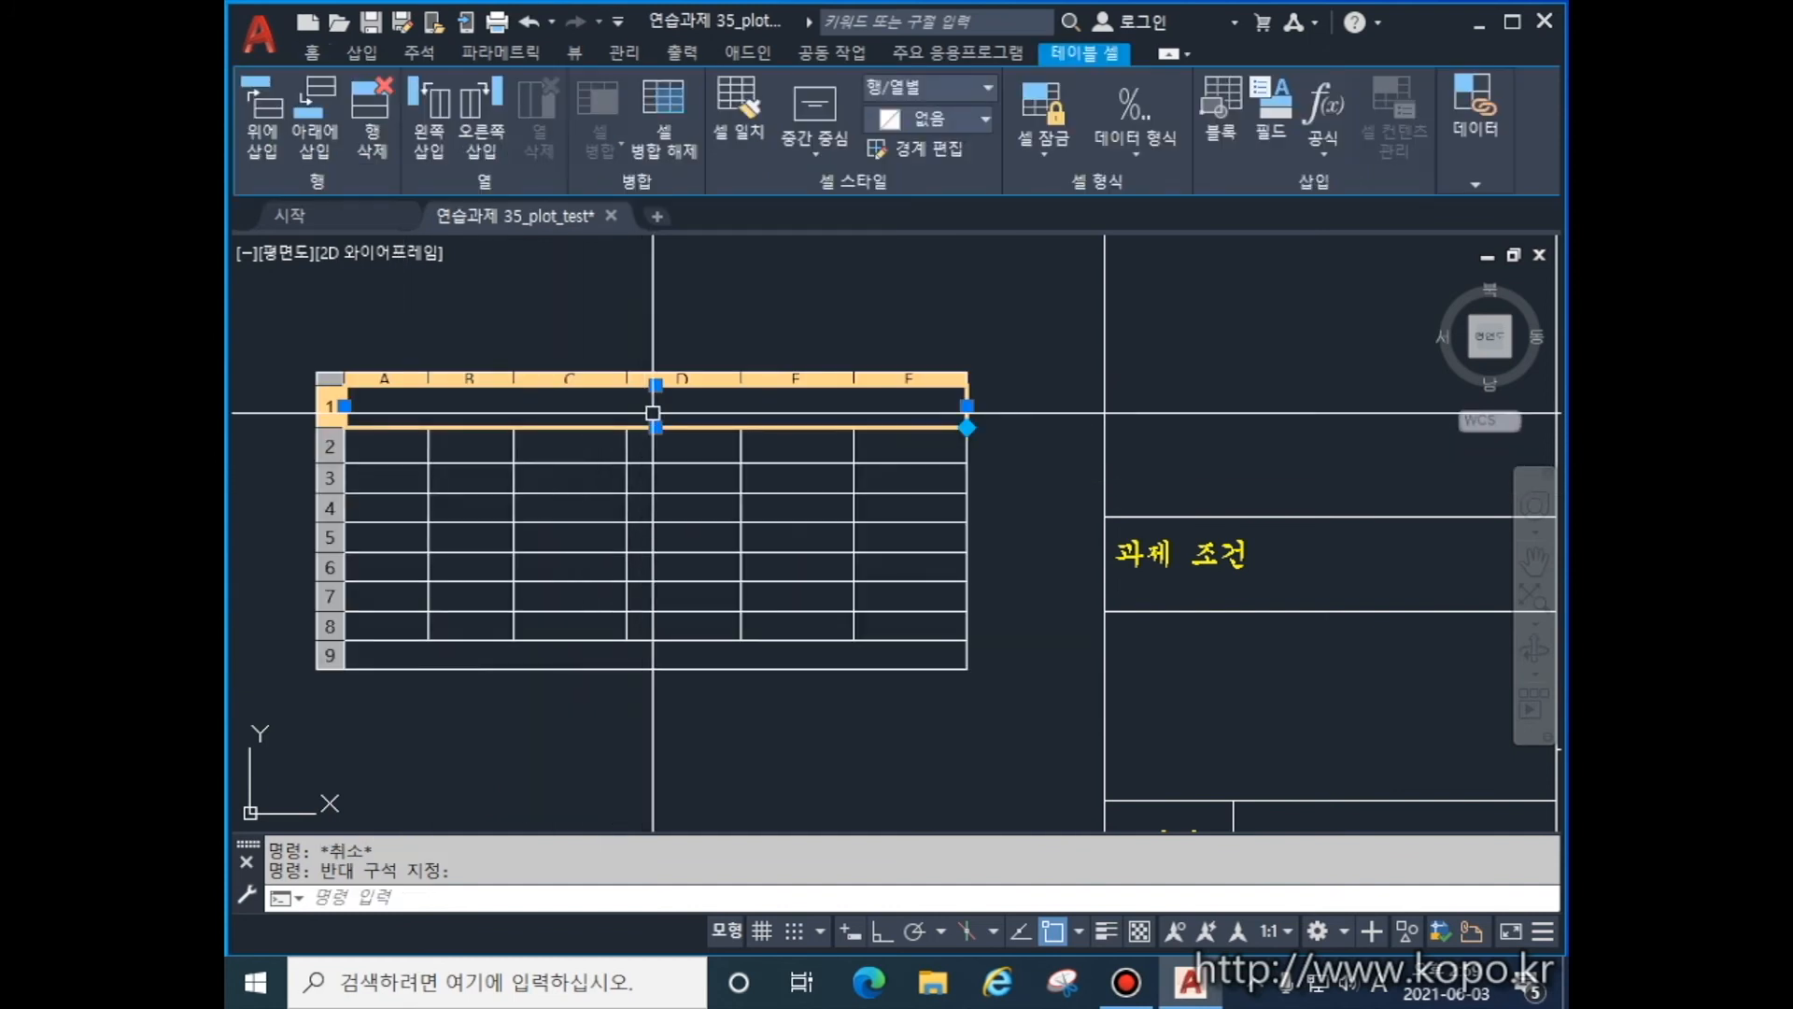
double_click(653, 408)
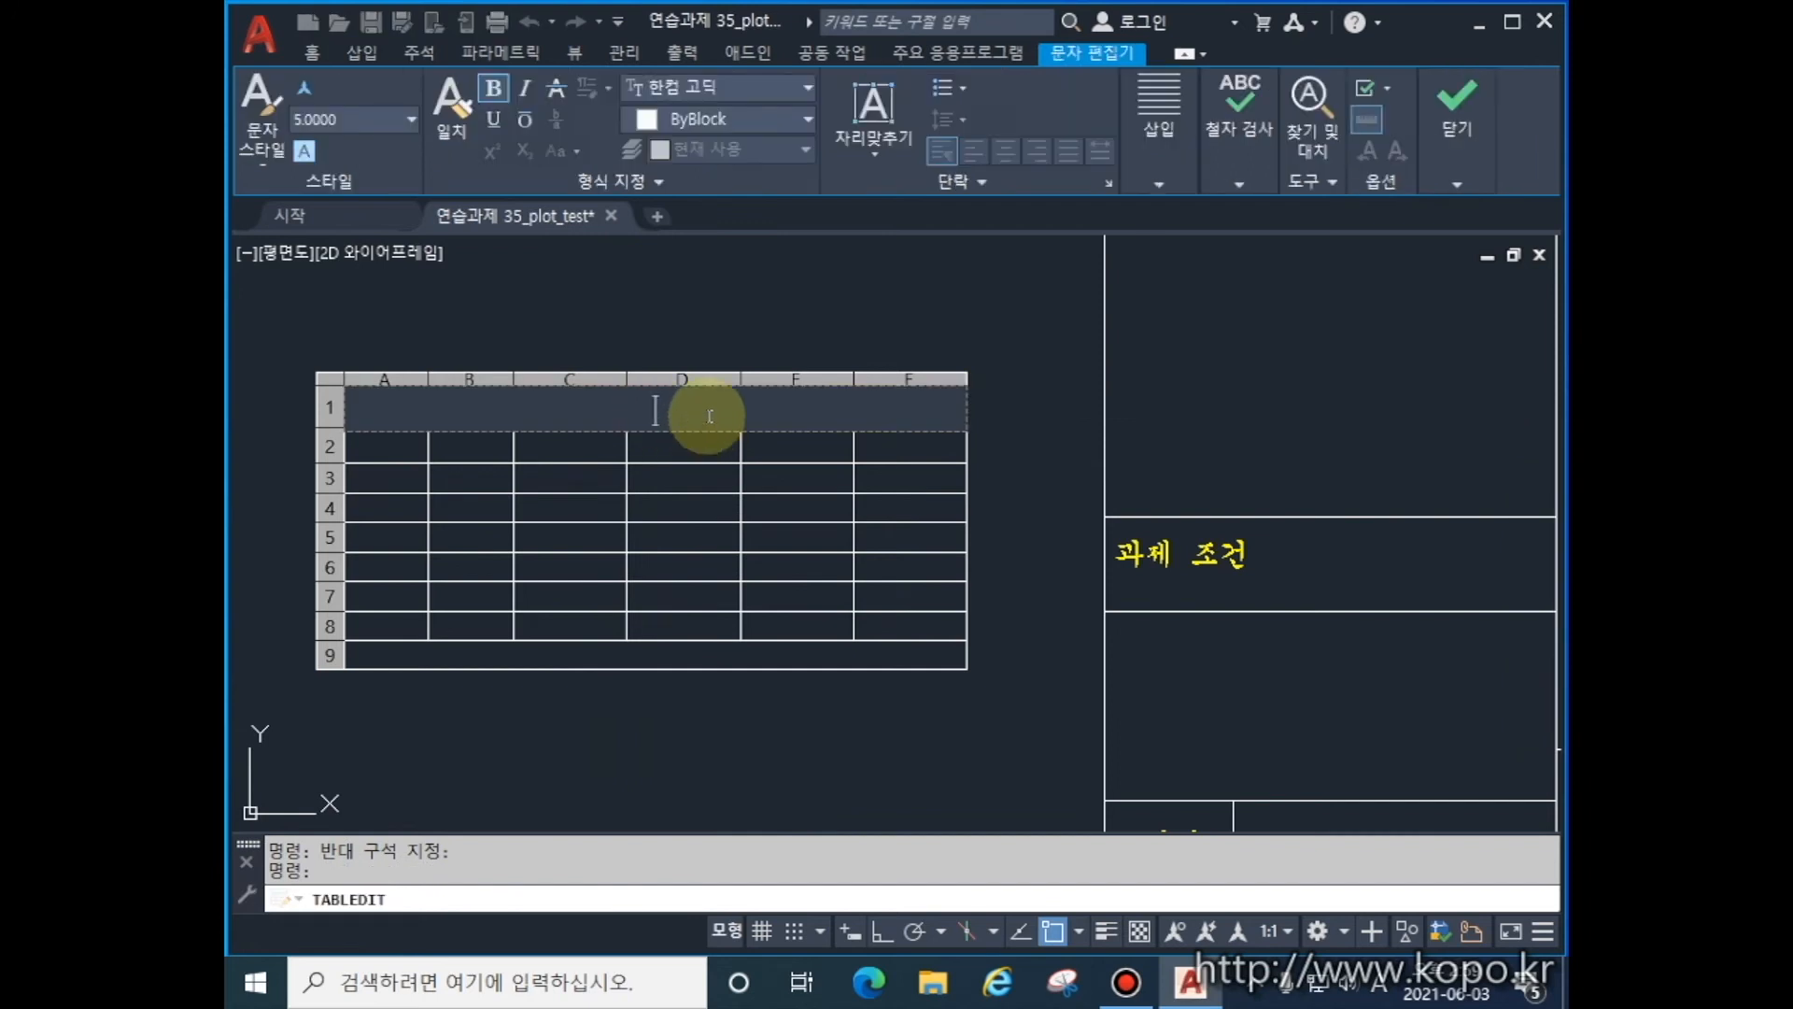
type("wo")
key("BackSpace")
key("BackSpace")
type("재료목록")
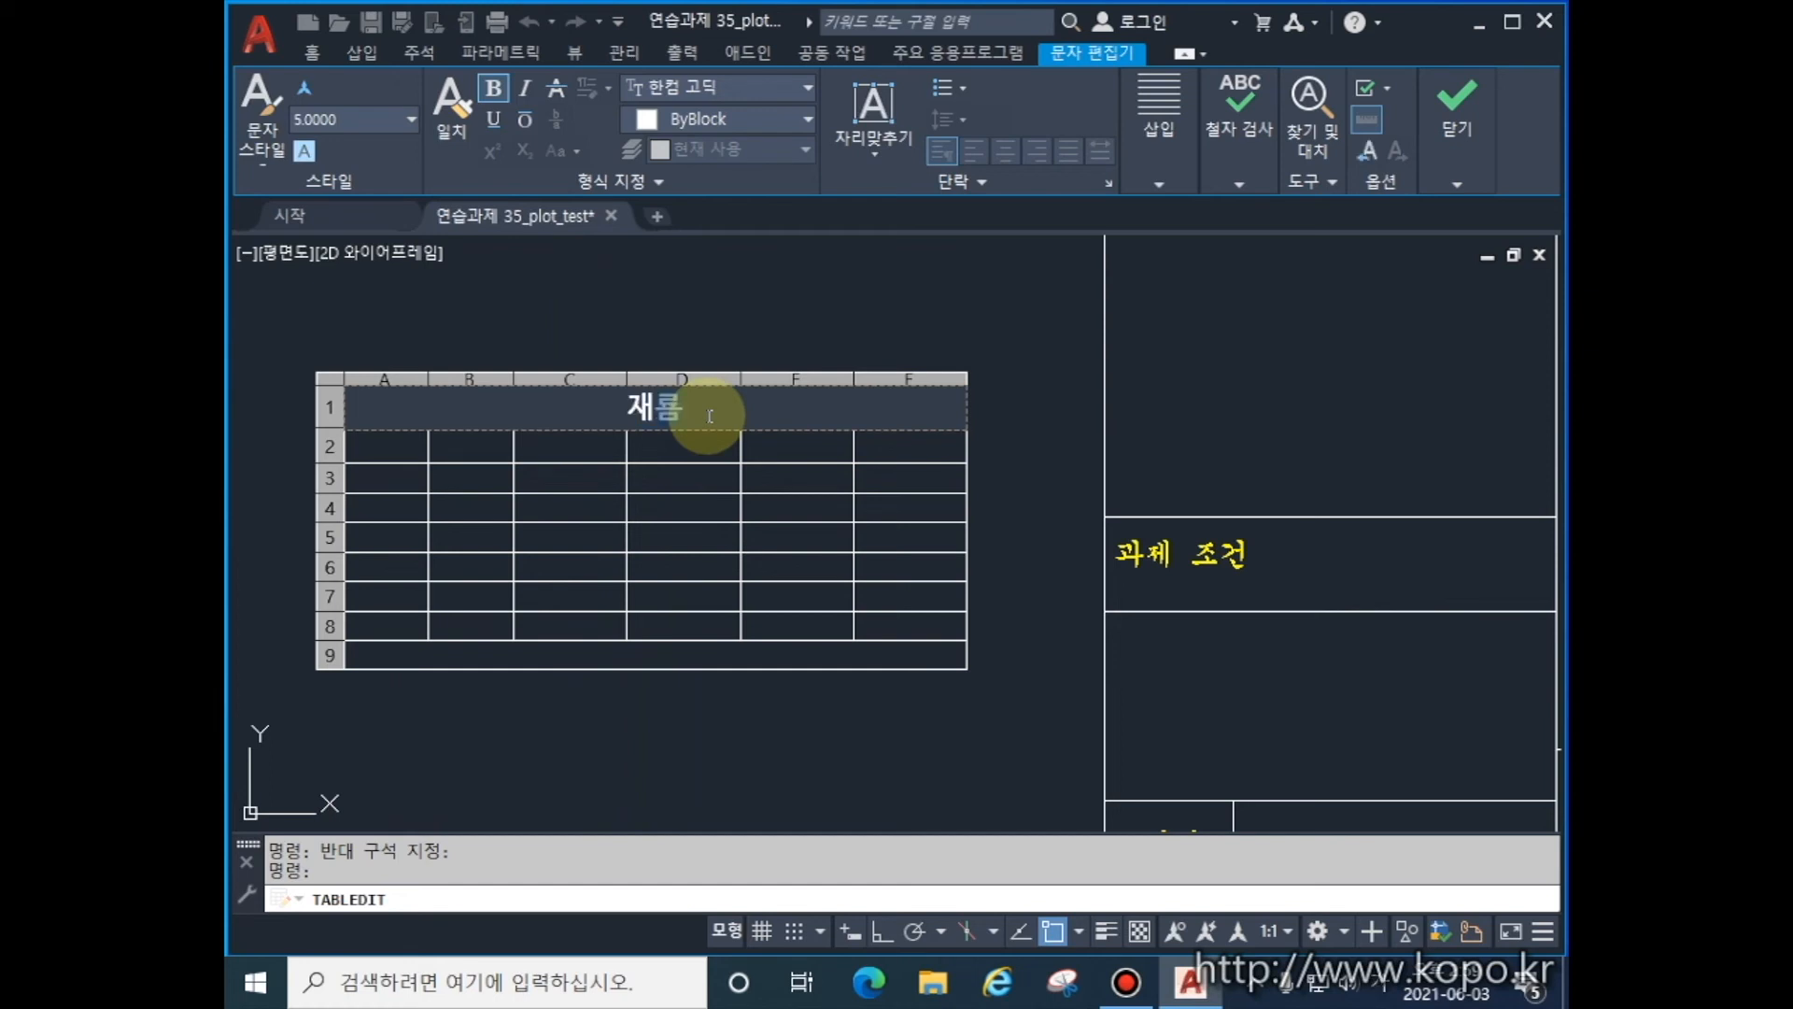
- Fill the header row with "순위" in cell A2 and "품명" in cell B2
key("Tab")
type("품명")
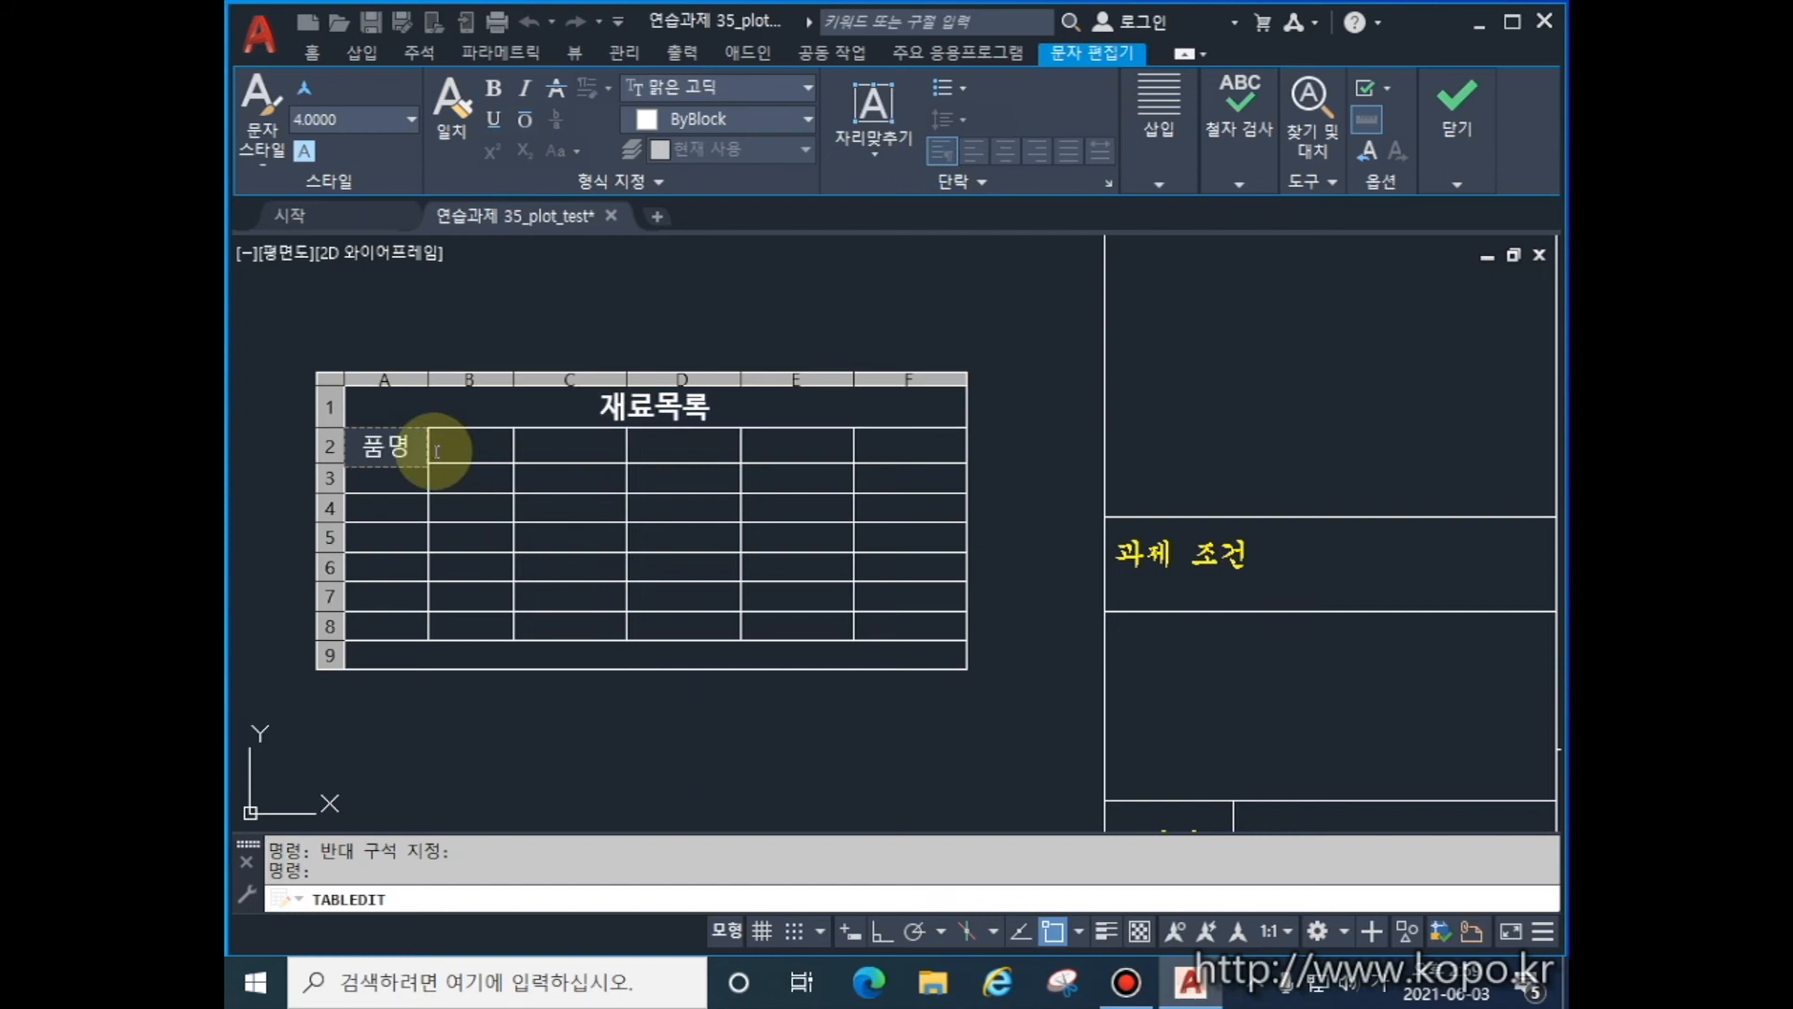
key("BackSpace")
key("BackSpace")
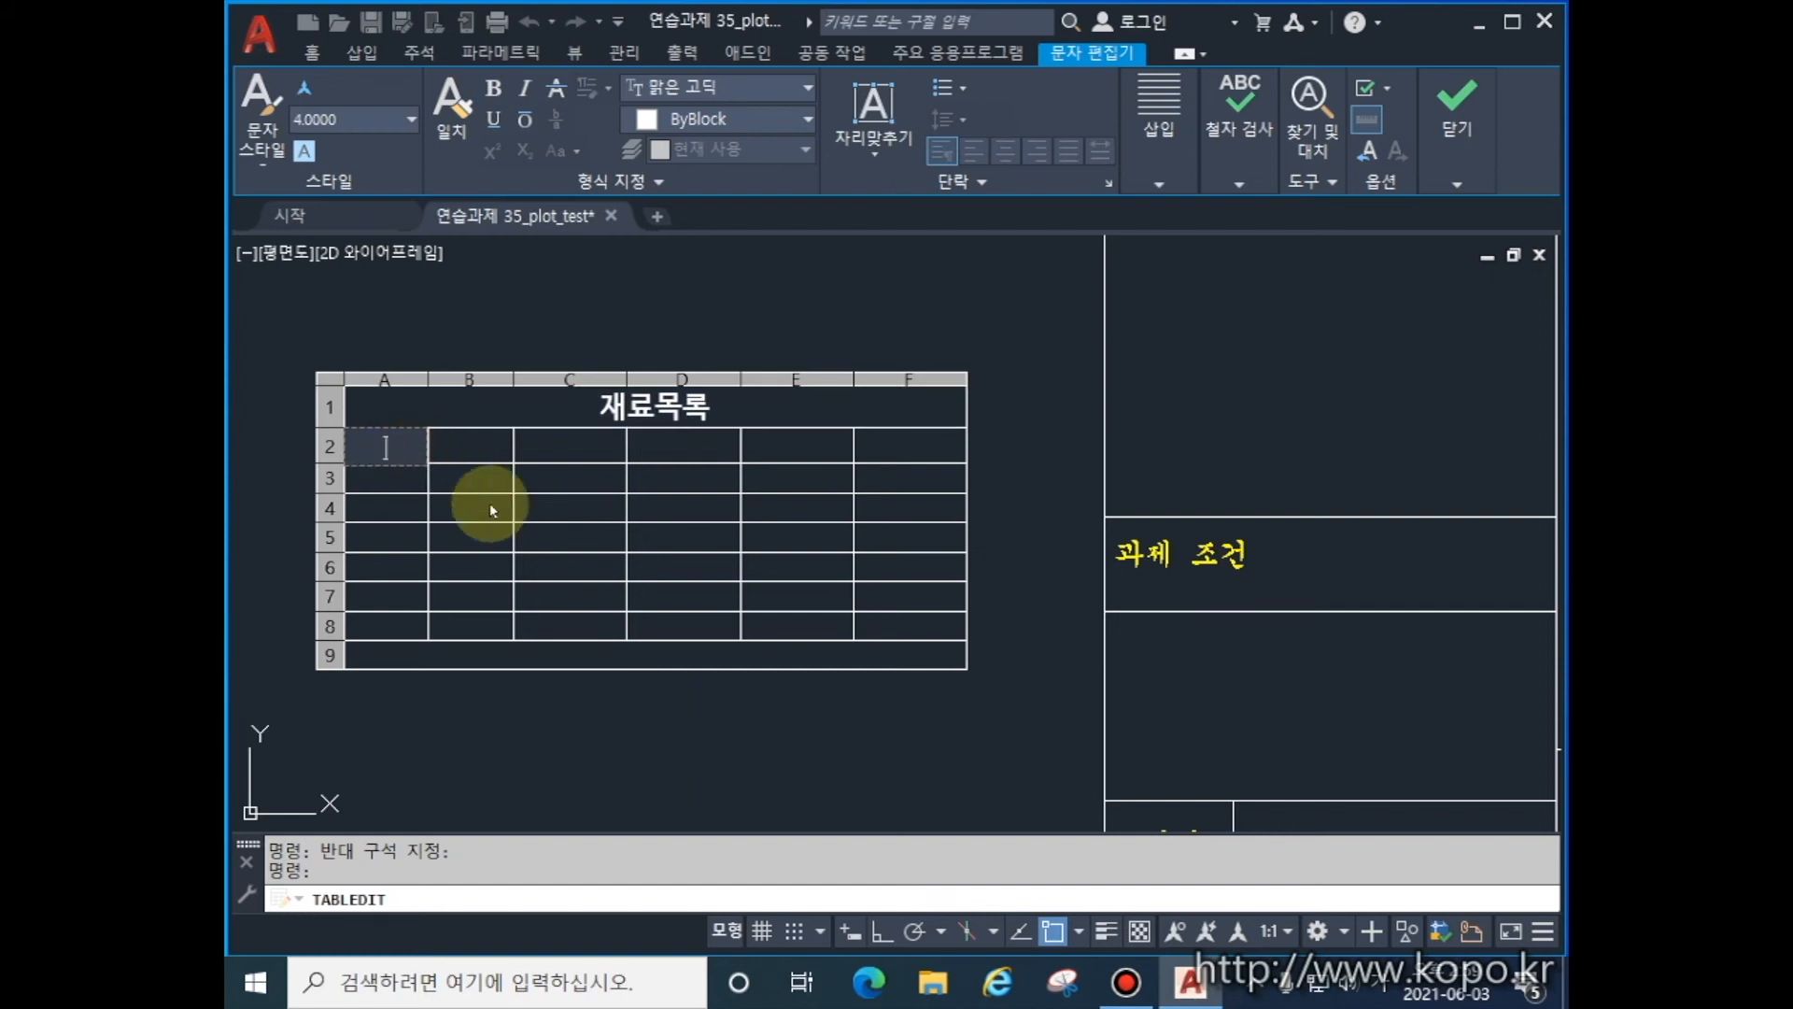
type("순위")
left_click(476, 444)
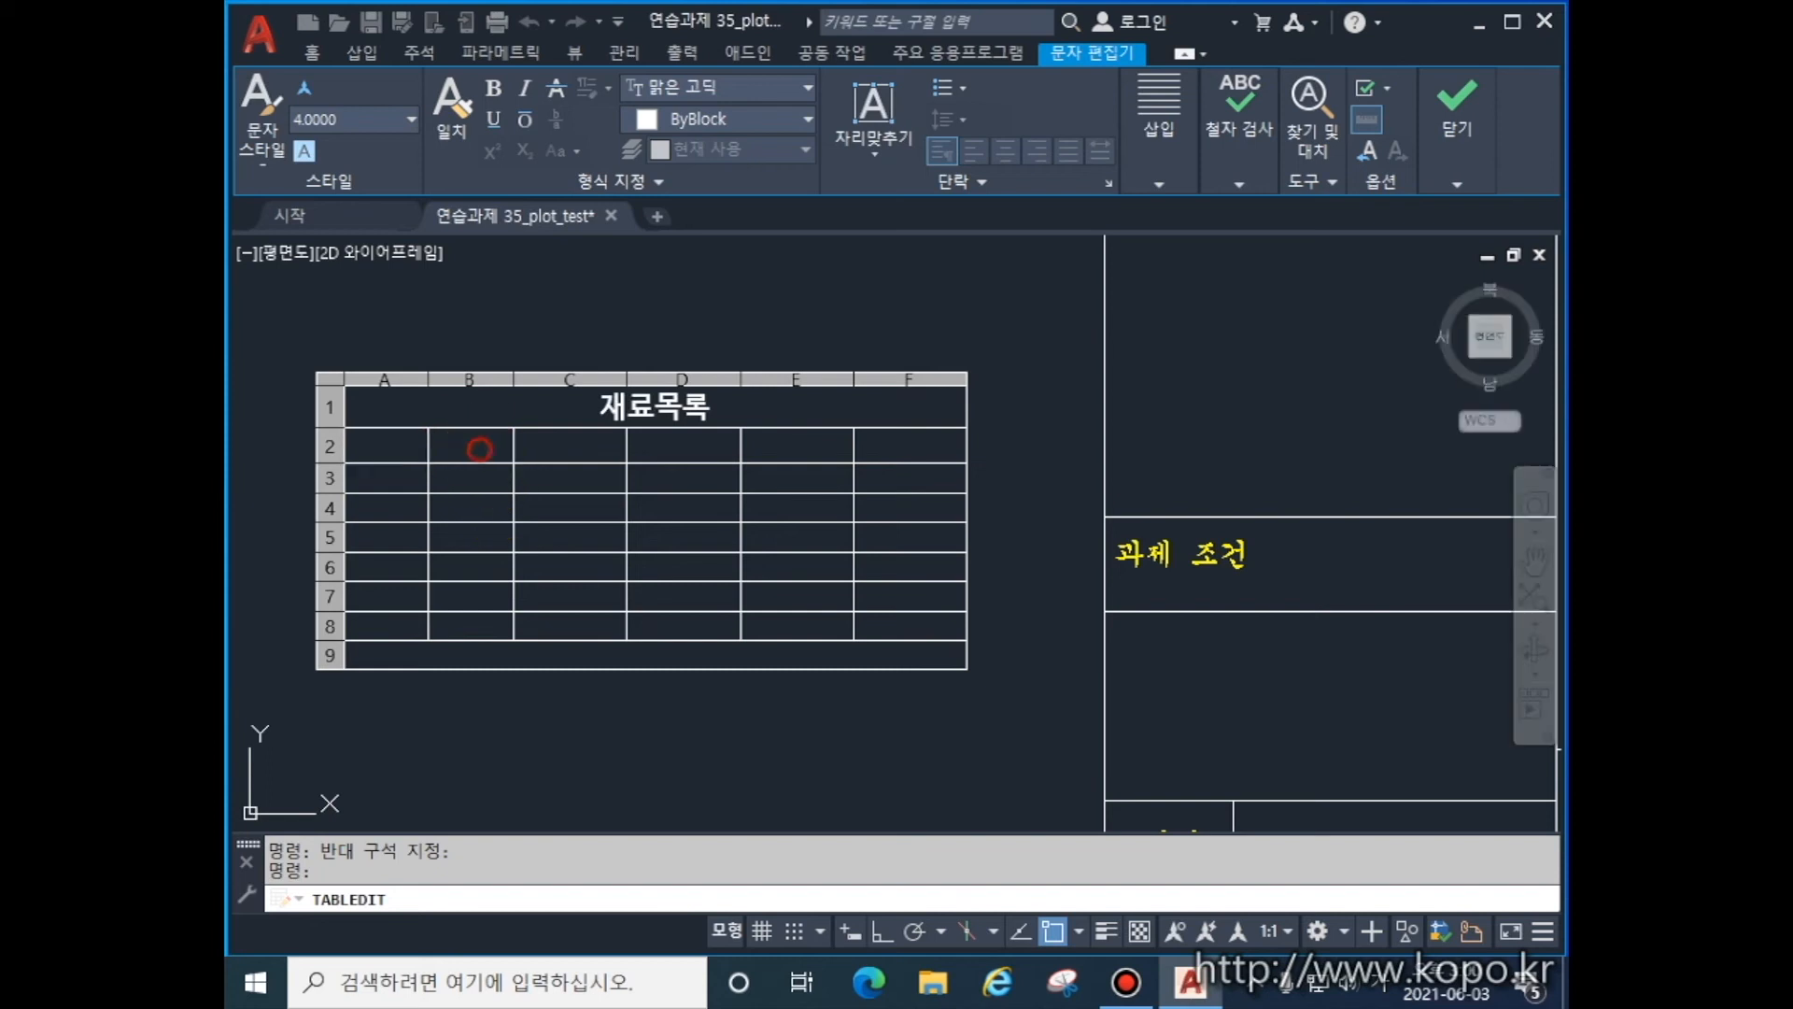
double_click(525, 471)
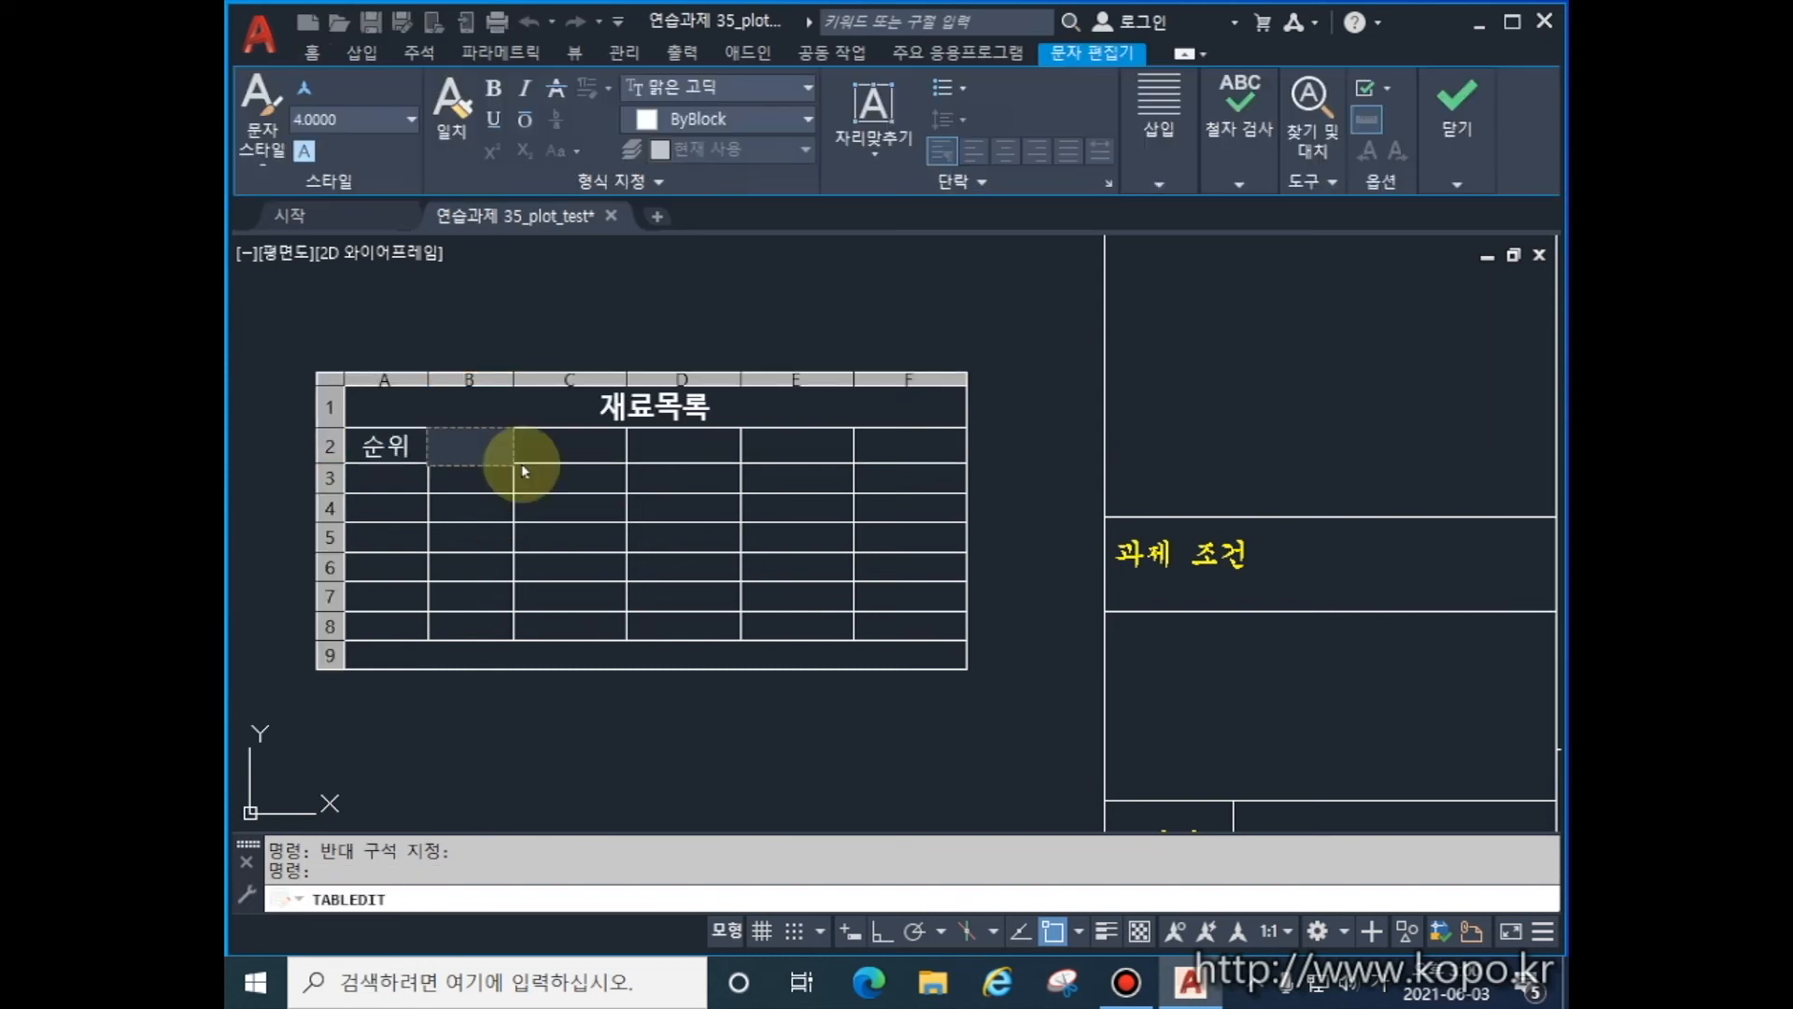
type("품명")
- Enter the headers "규격" in cell C2 and "수량" in cell D2
left_click(573, 440)
double_click(596, 446)
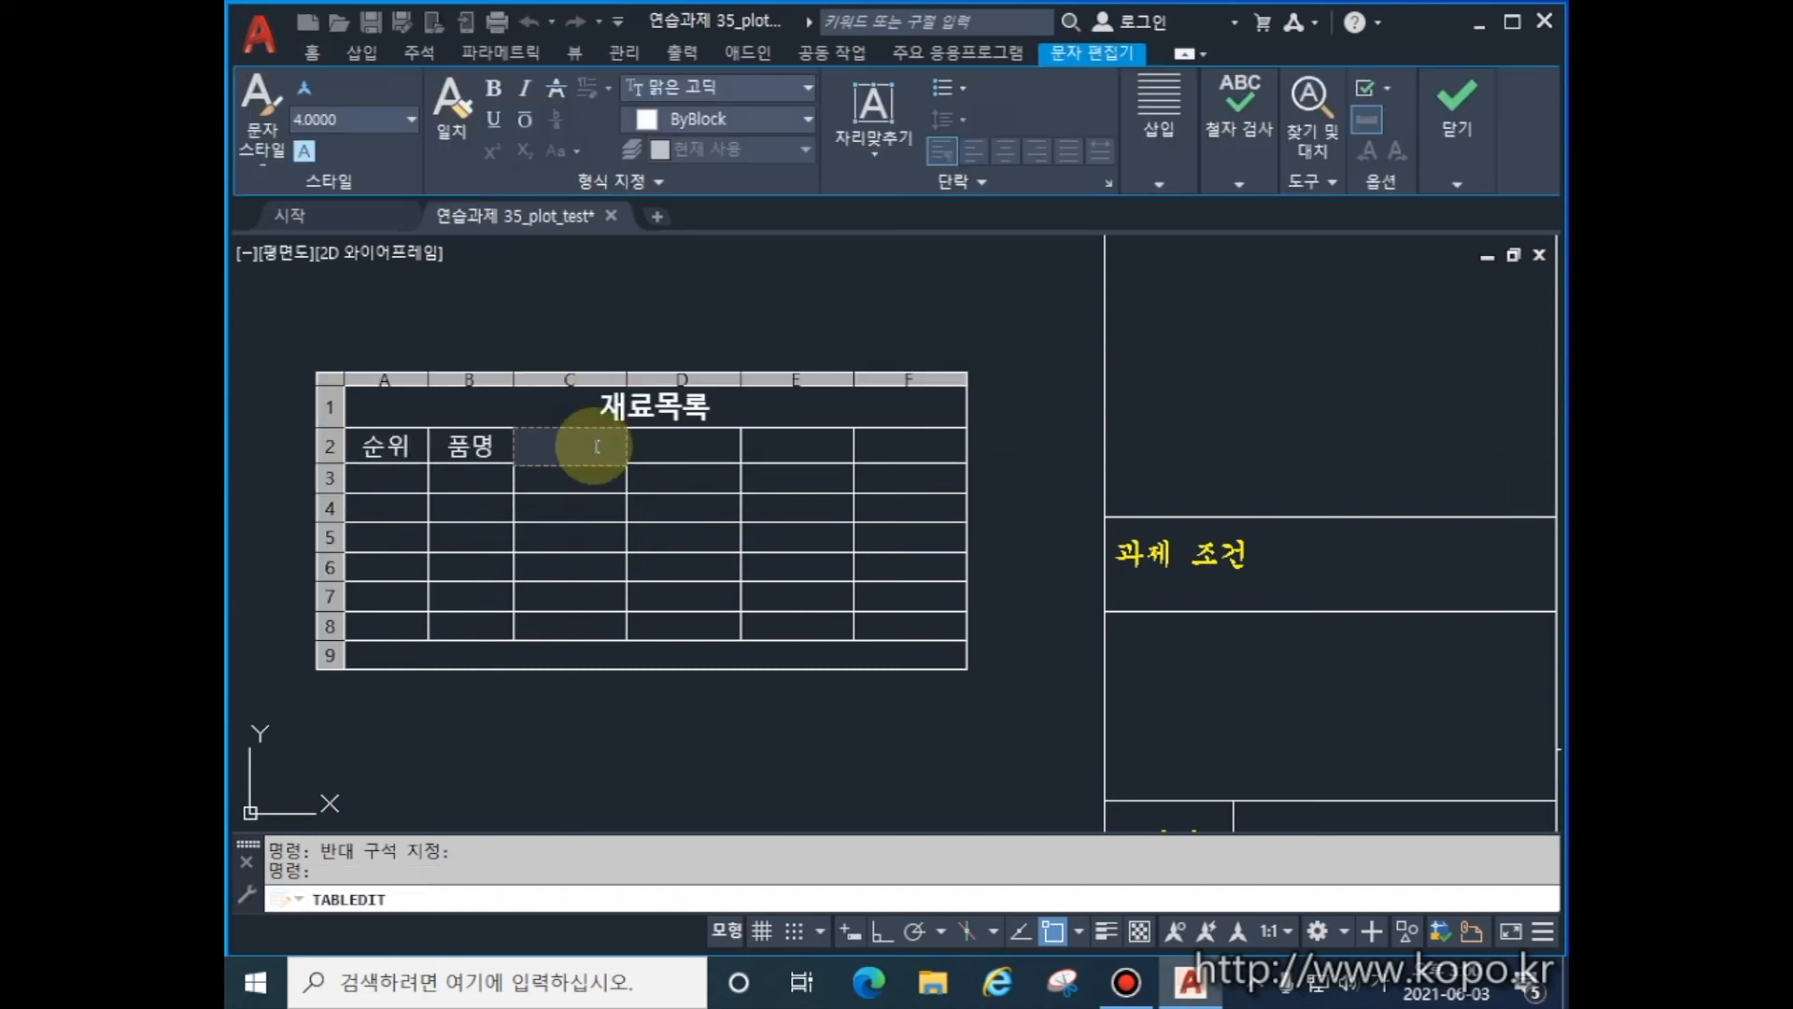
type("규격")
key("Return")
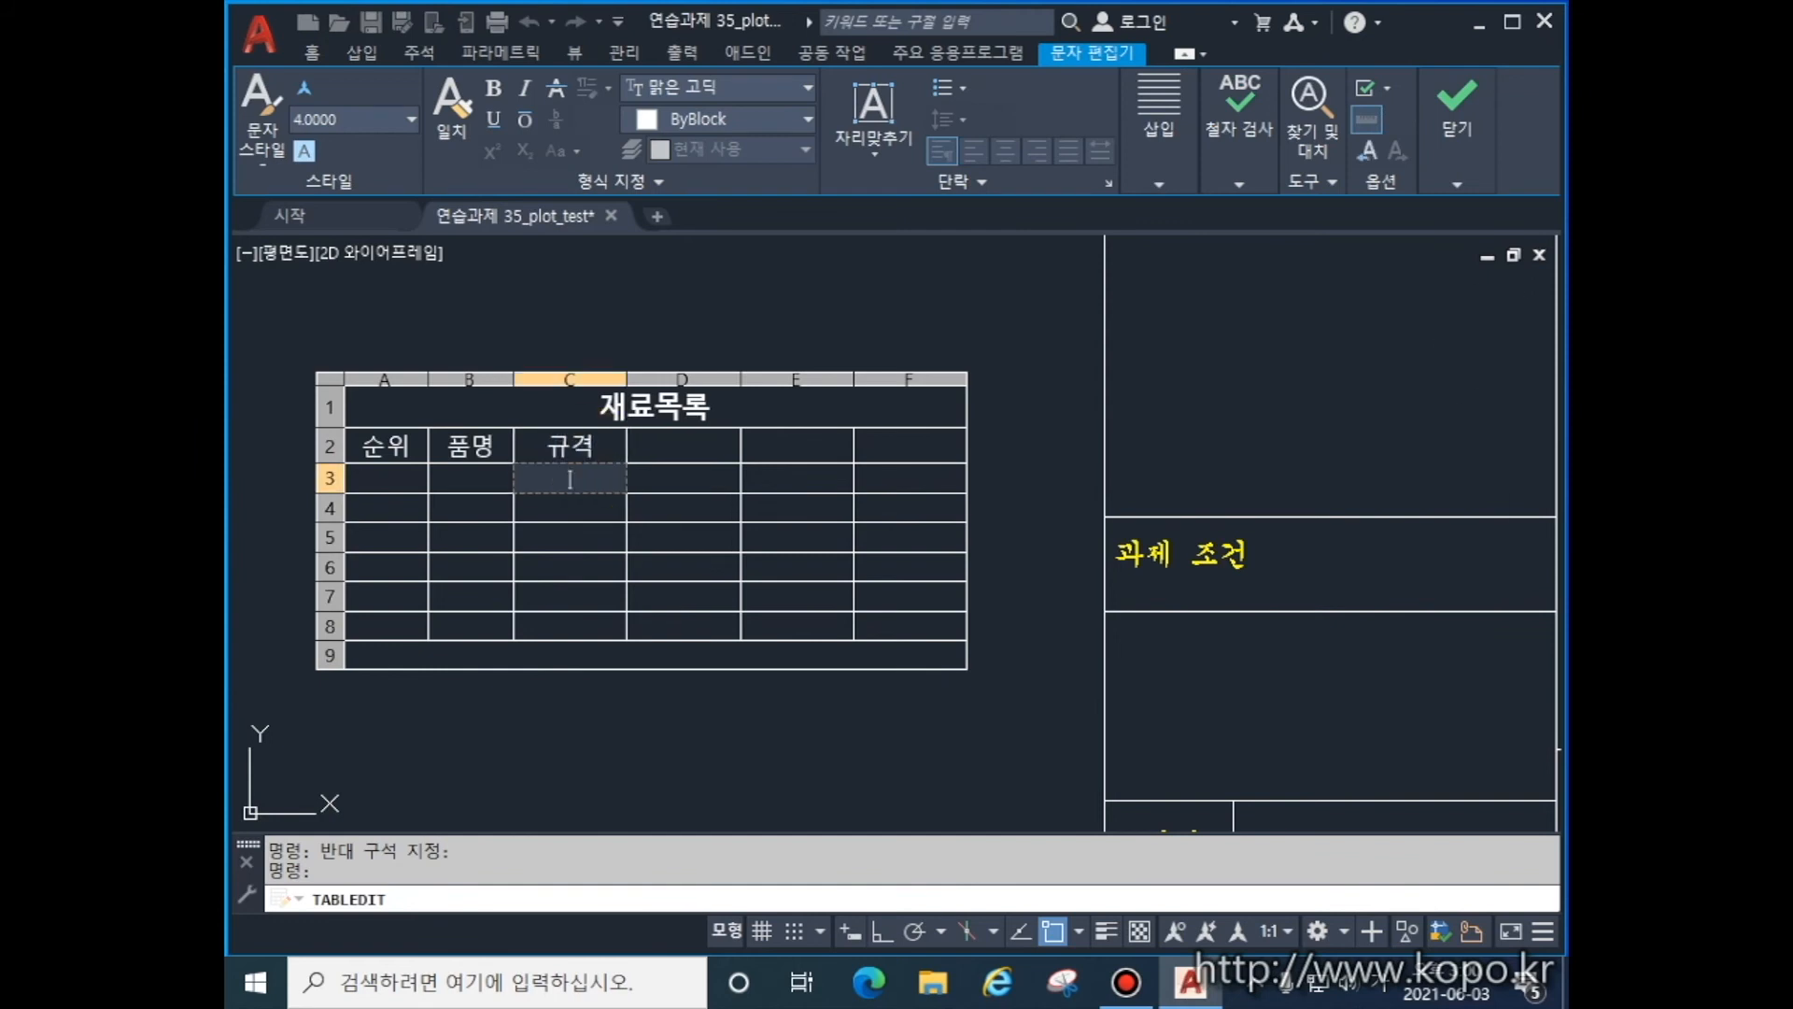
left_click(594, 448)
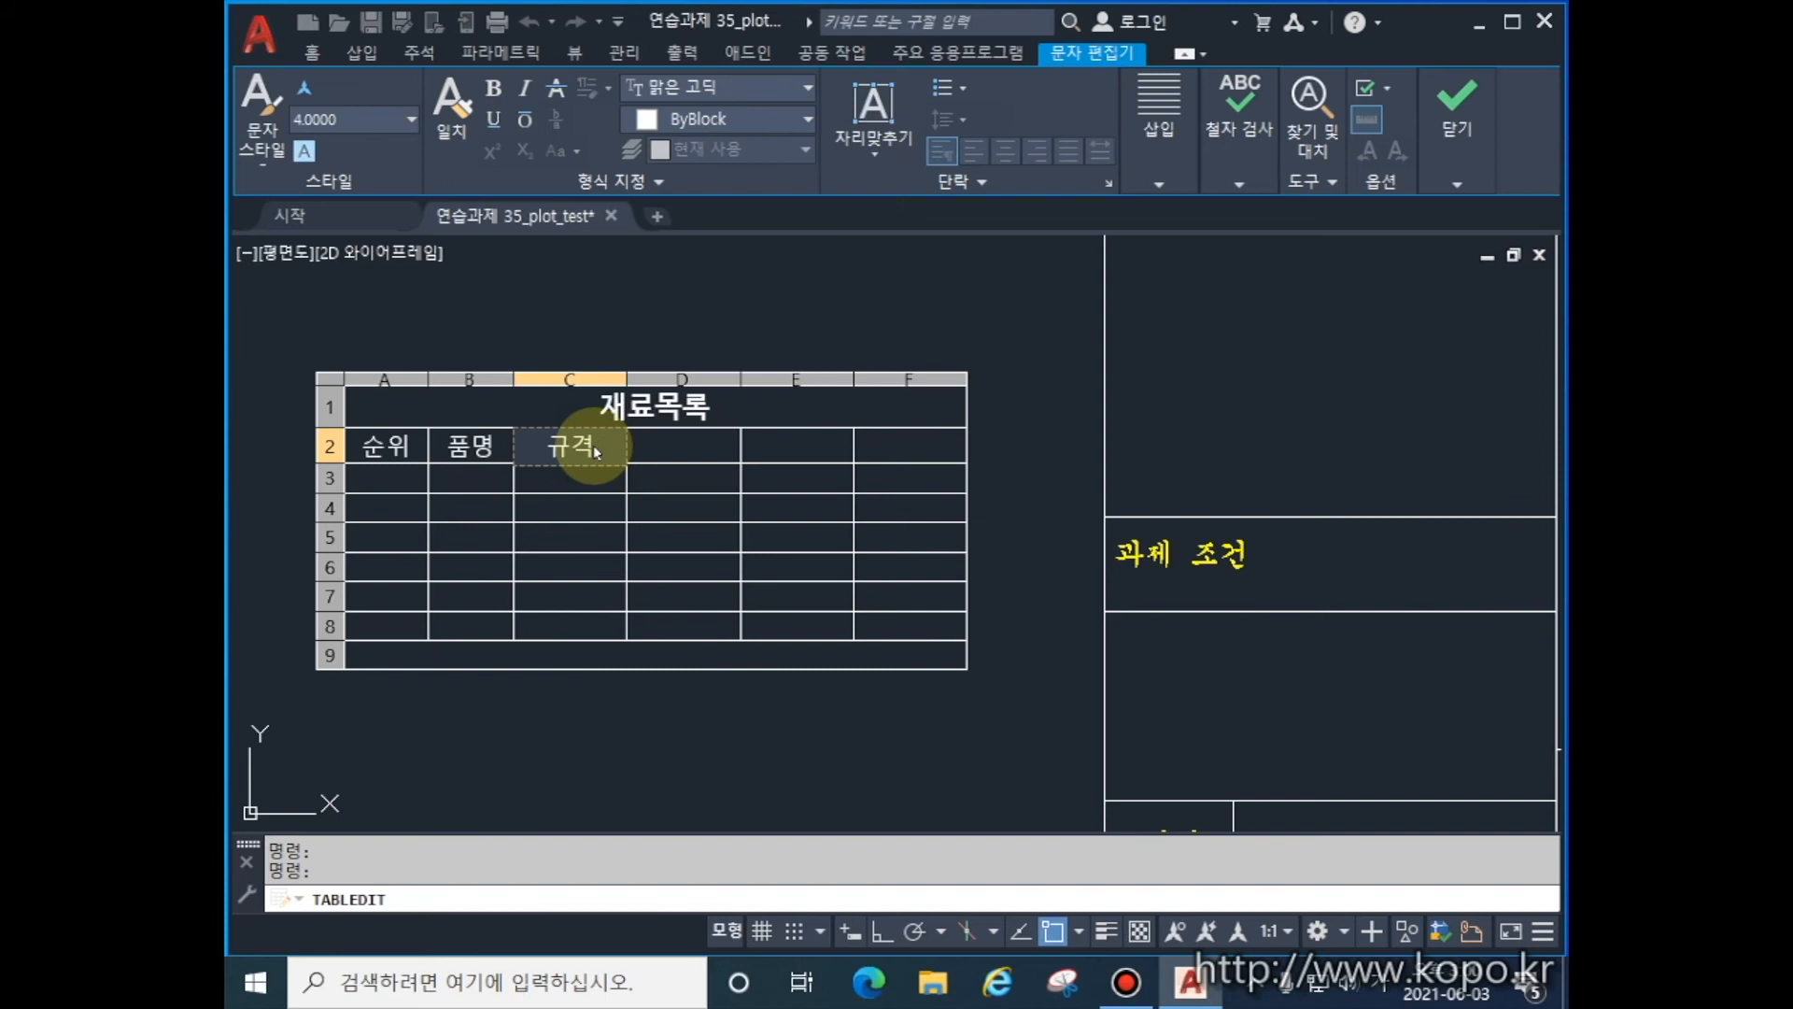
left_click(681, 451)
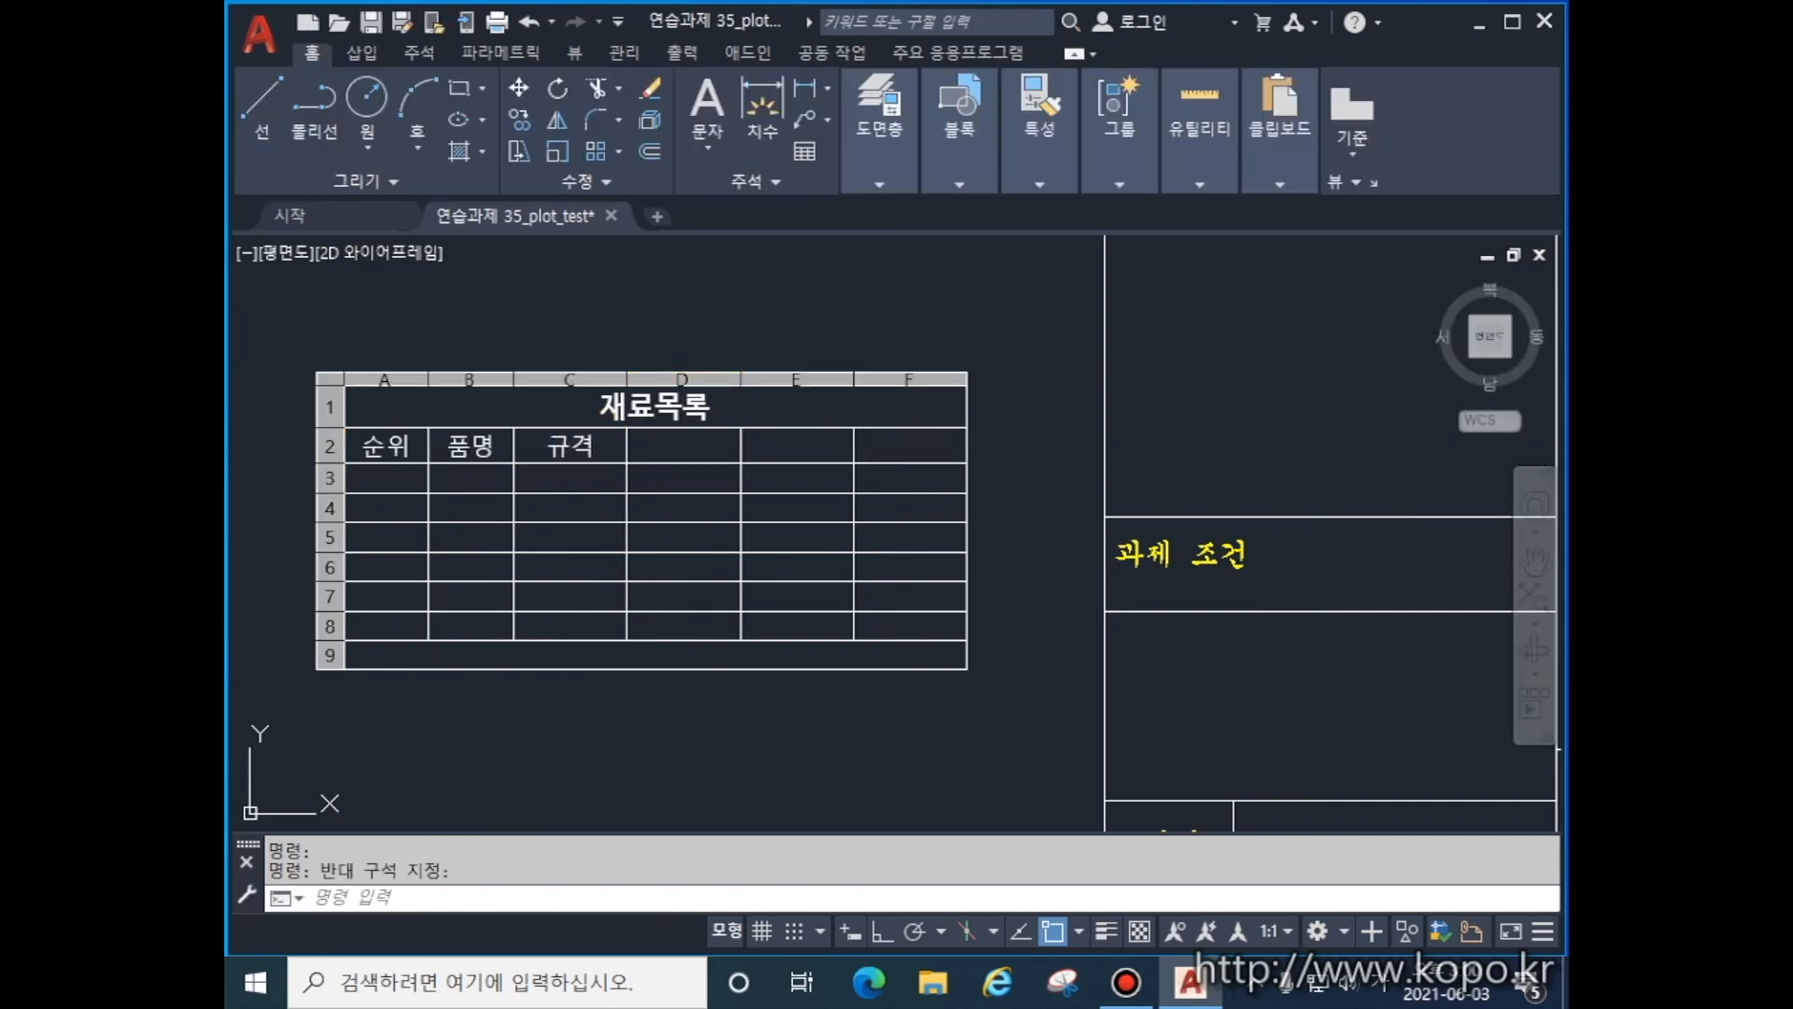
double_click(715, 461)
type("수량")
- Complete the header row with "단가" in cell E2 and "금액" in cell F2
left_click(811, 452)
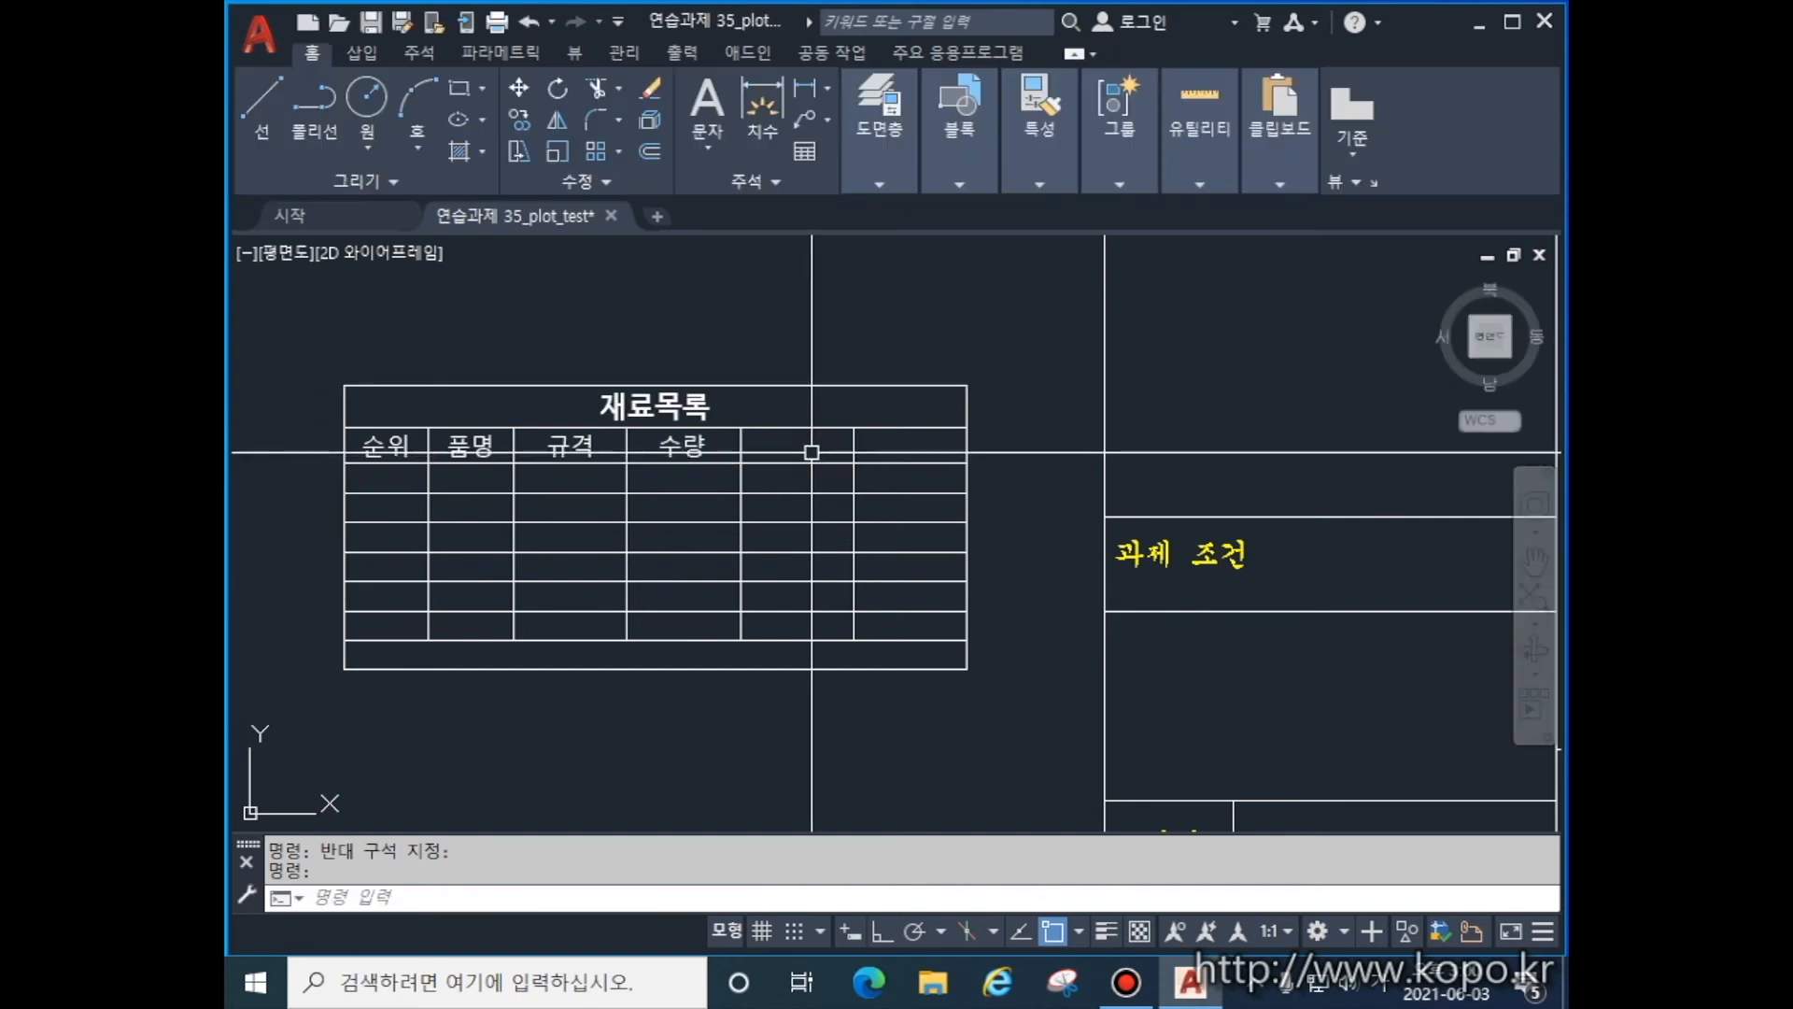
double_click(799, 450)
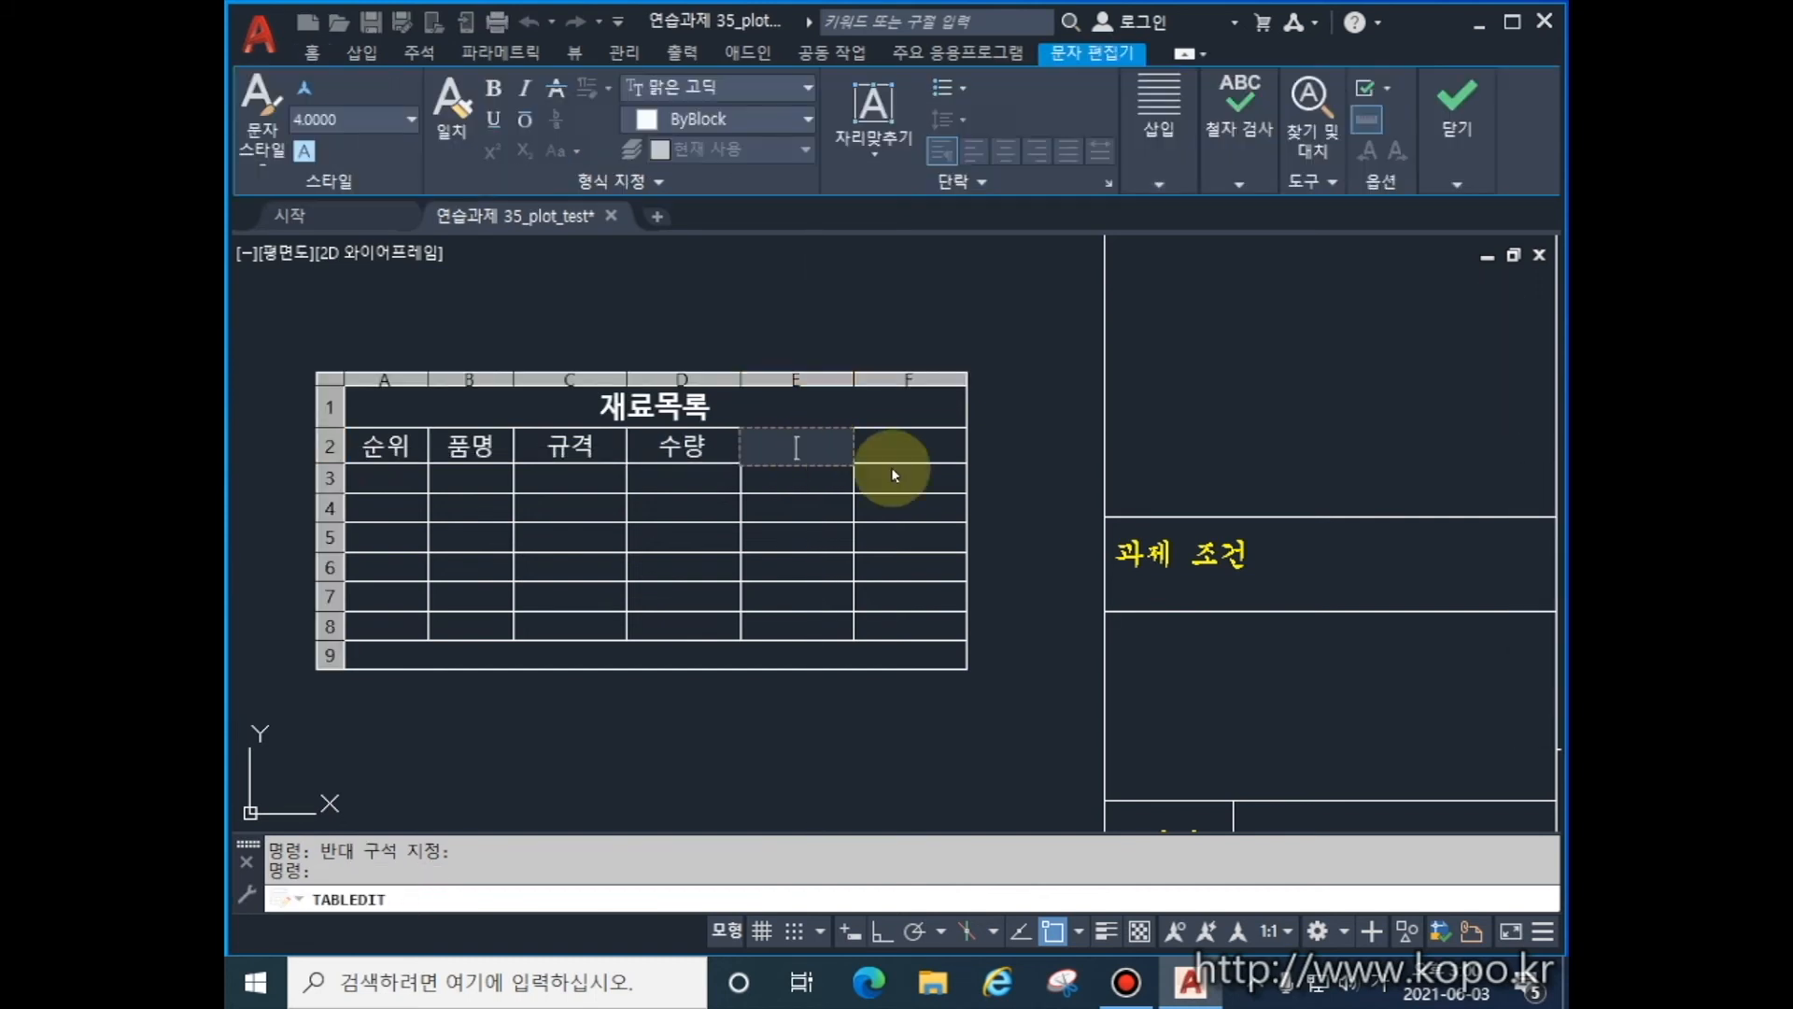
type("단가")
left_click(891, 467)
left_click(917, 449)
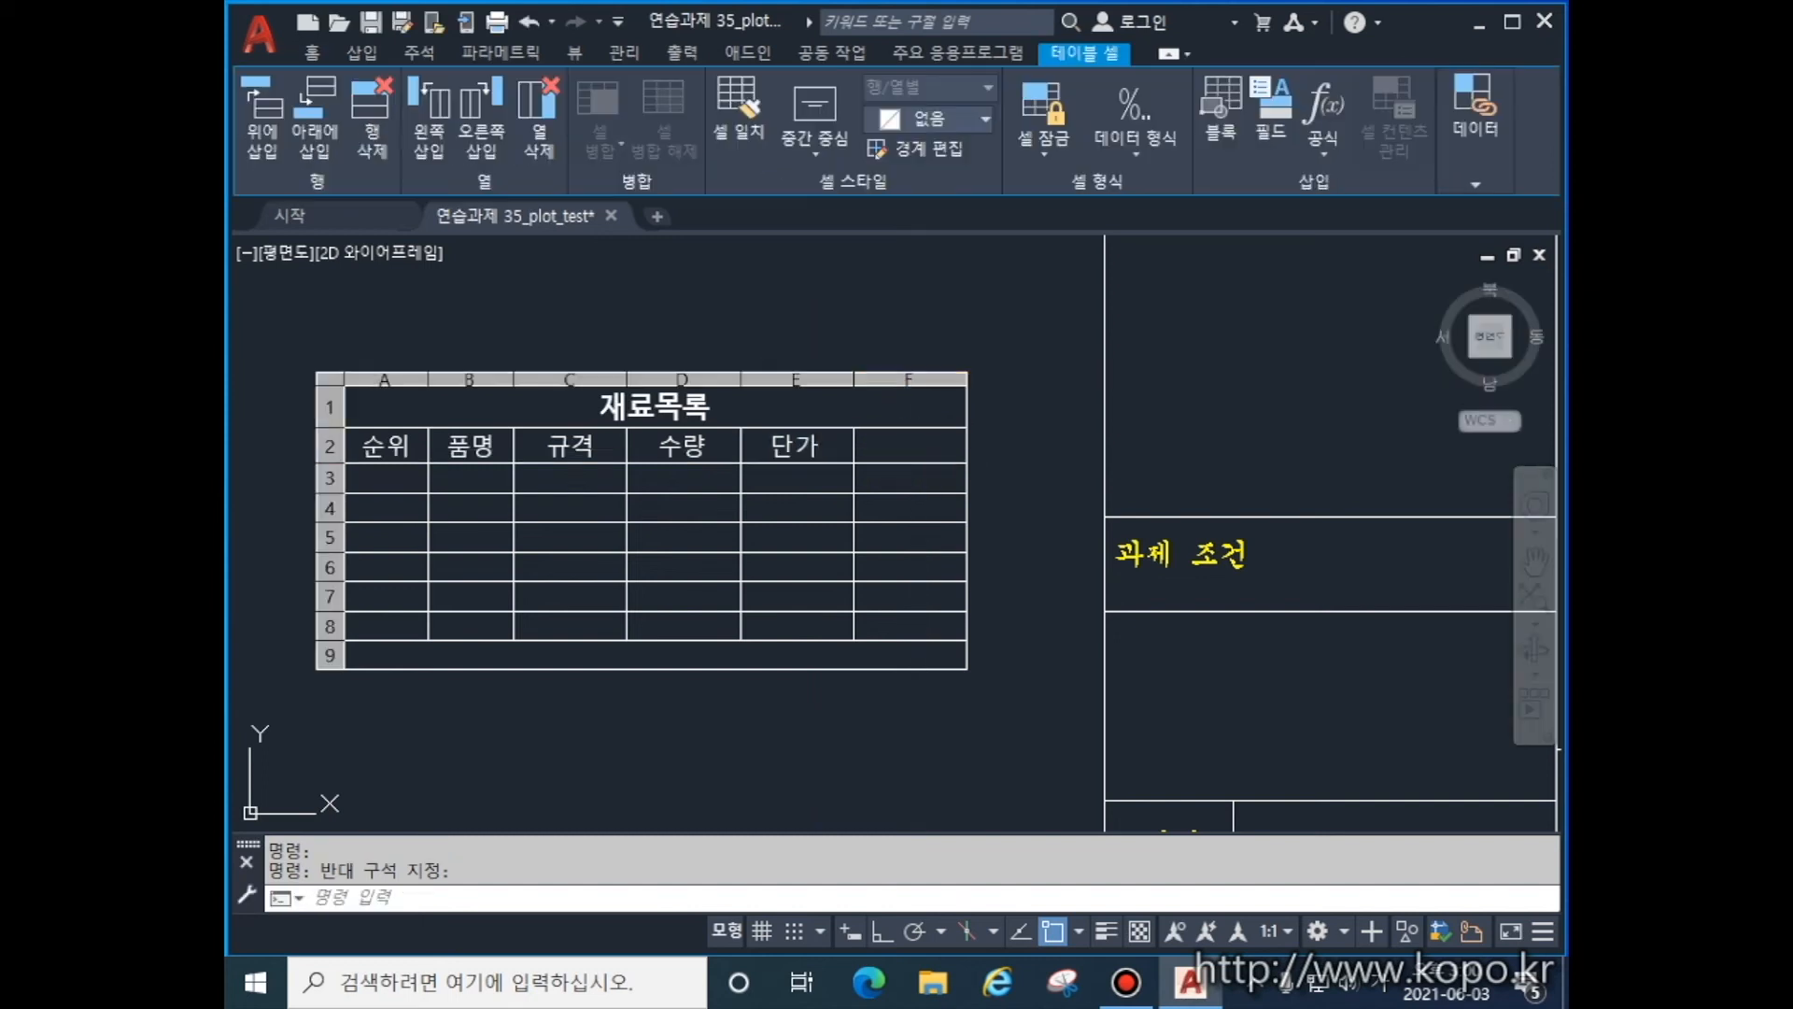
double_click(946, 453)
type("금액")
key("Return")
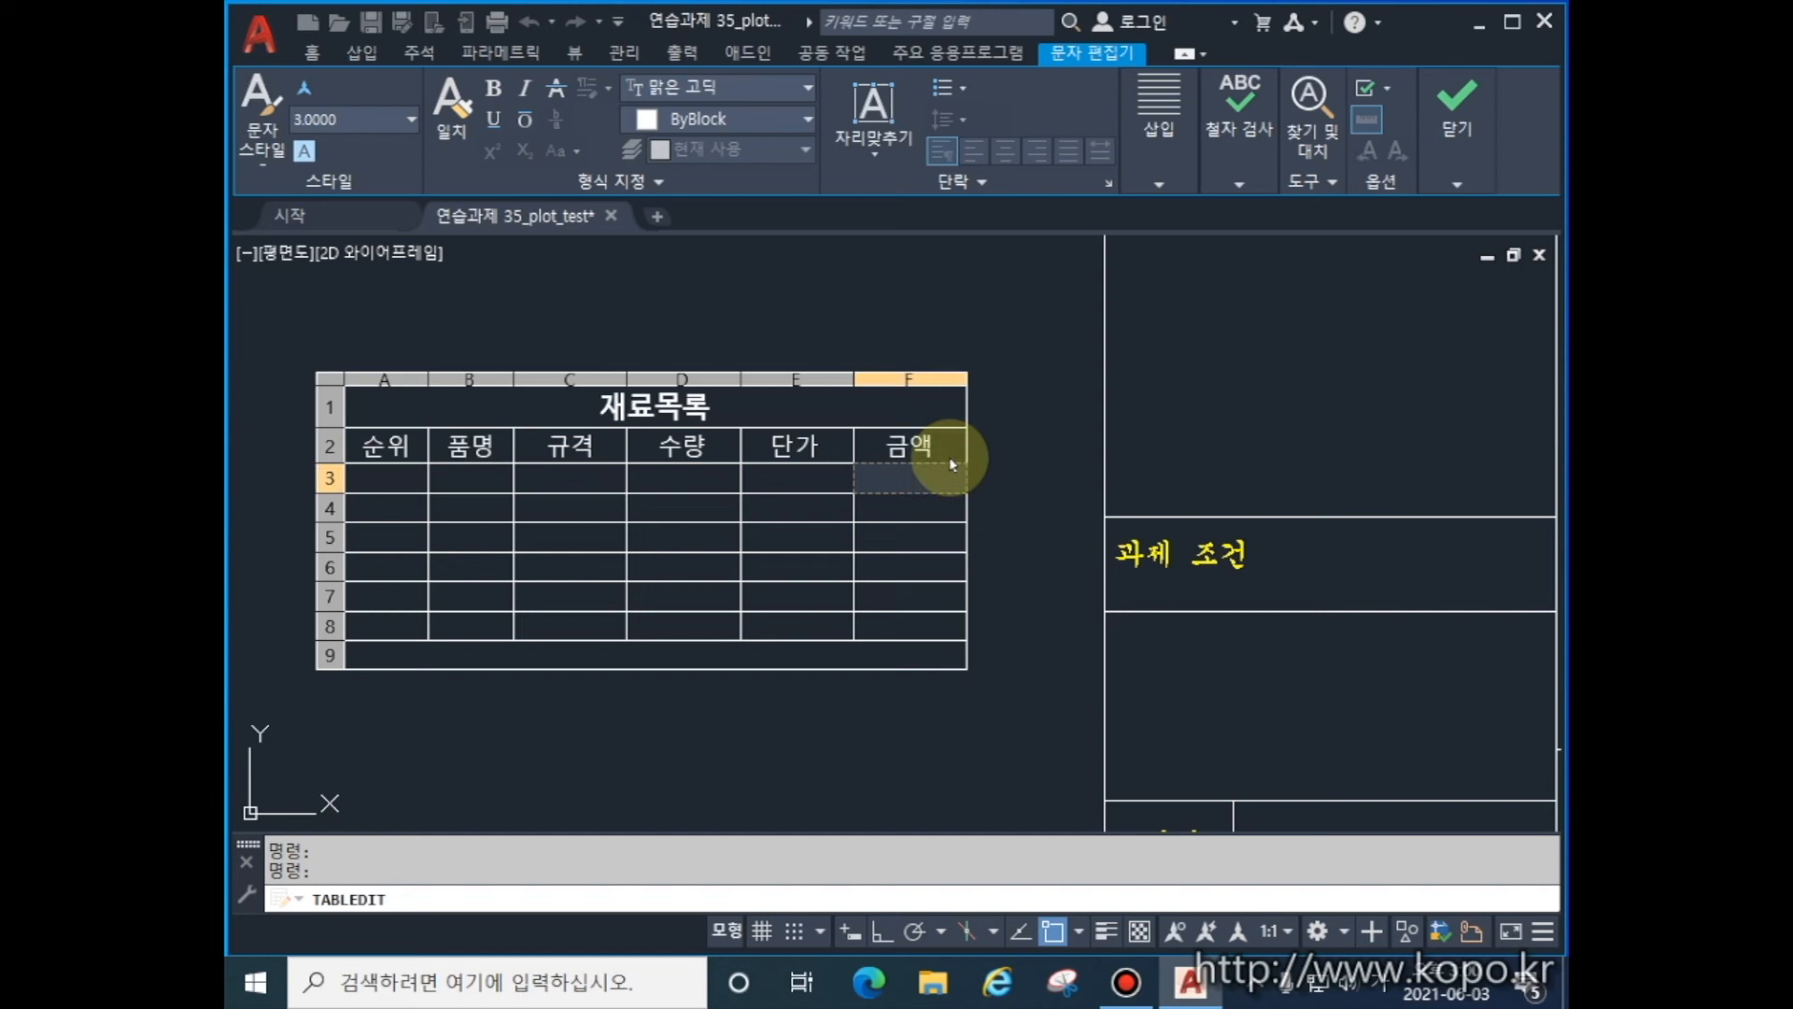
- Number cells A3 to A8 under the 순위 header from 1 to 6
left_click(380, 472)
left_click(390, 473)
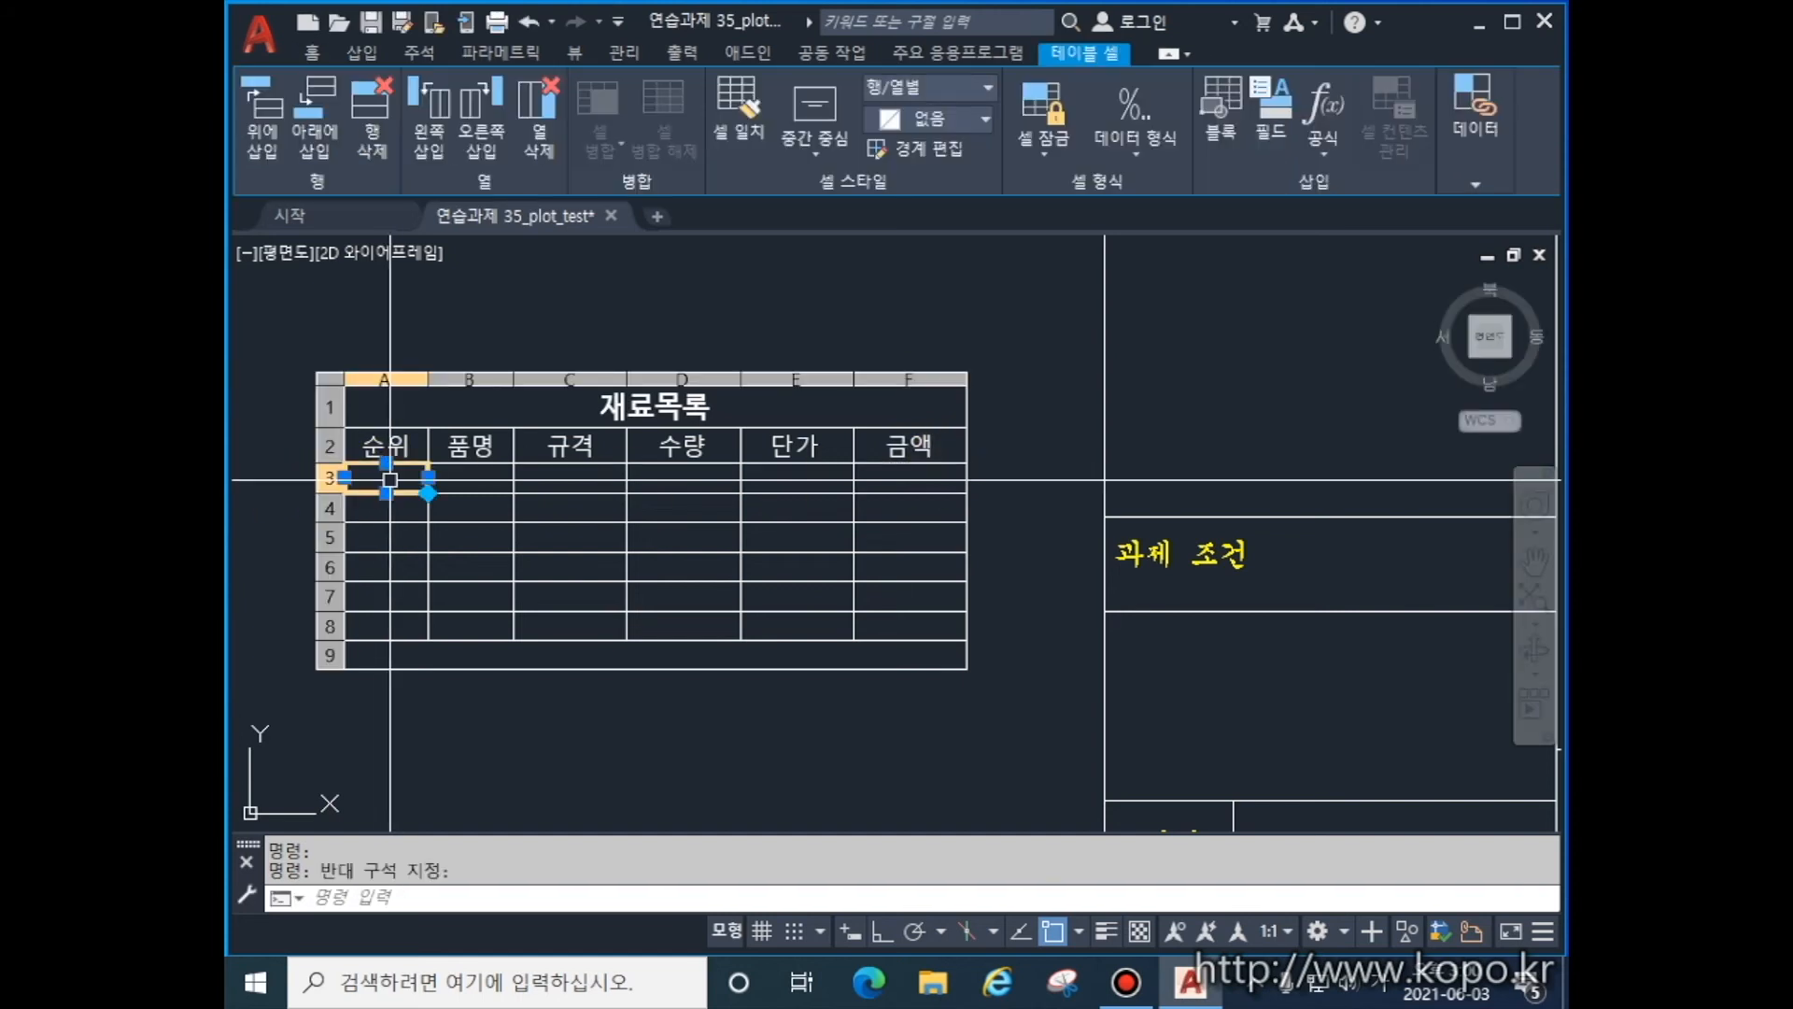
double_click(390, 484)
type("12")
key("Return")
type("3")
key("Return")
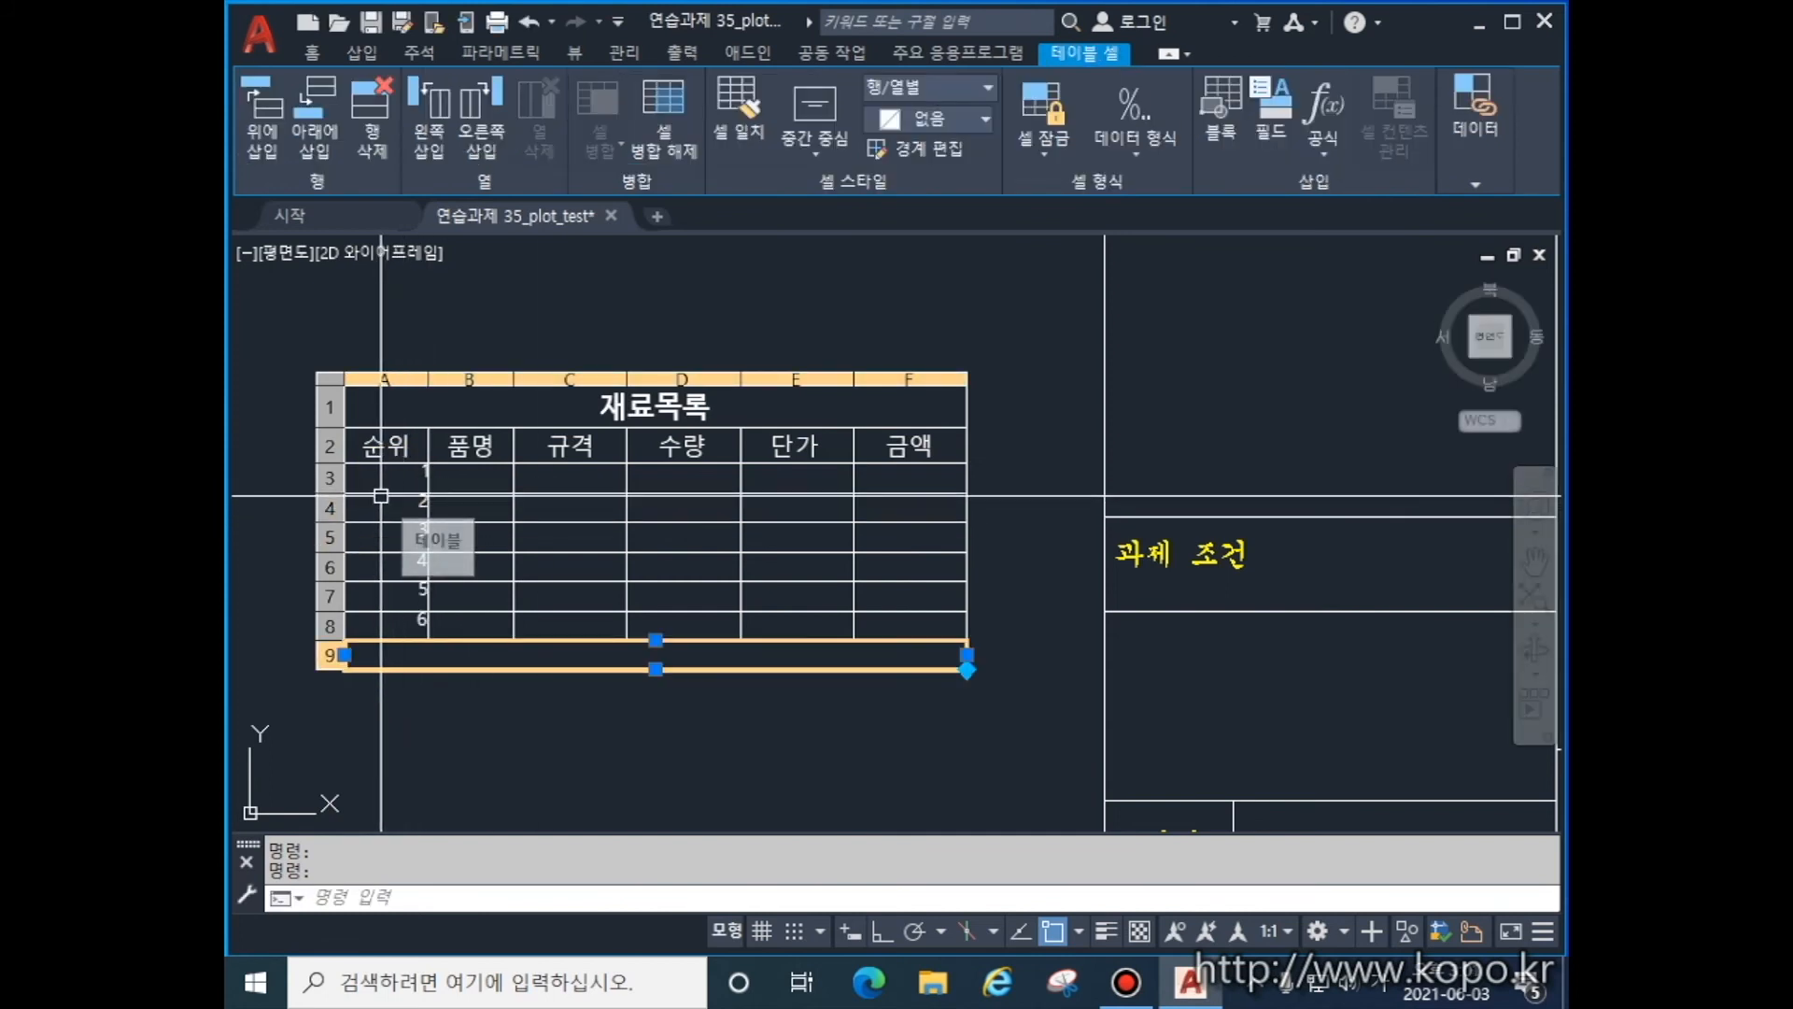
- Align the numbers in cells A3 to A8 to middle center (중간 중심)
left_click(404, 473)
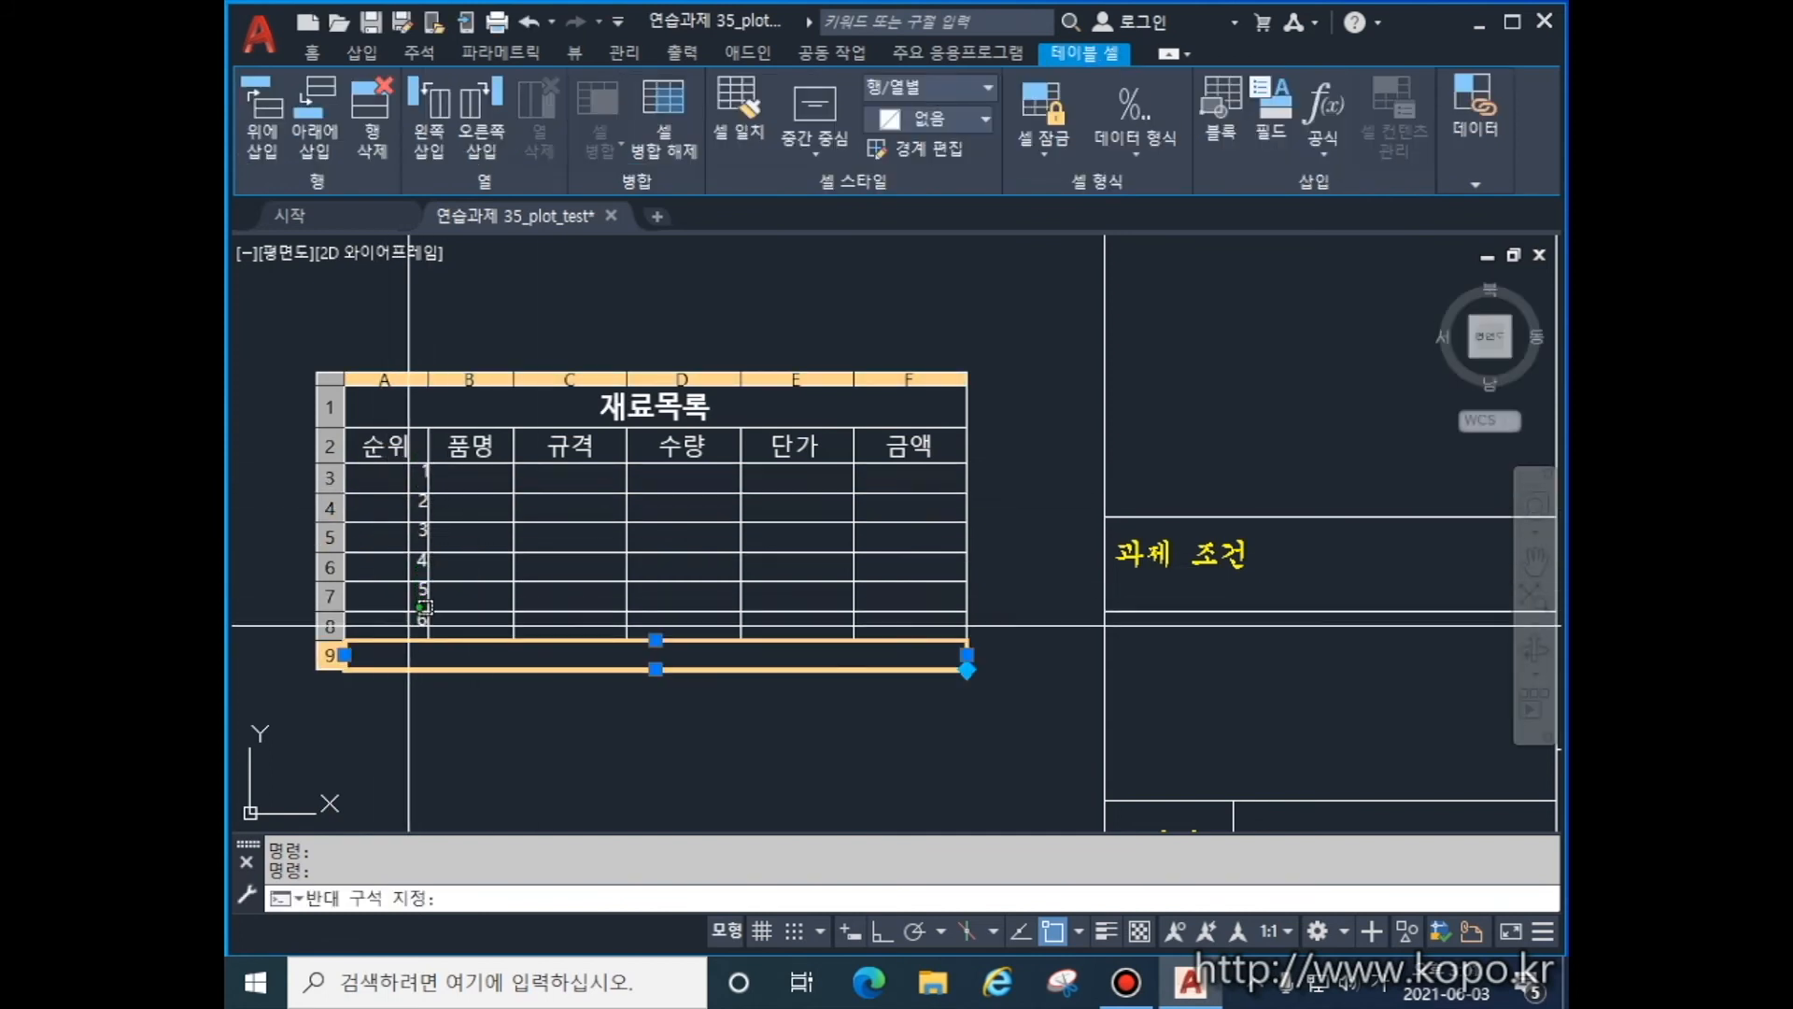
left_click(411, 623)
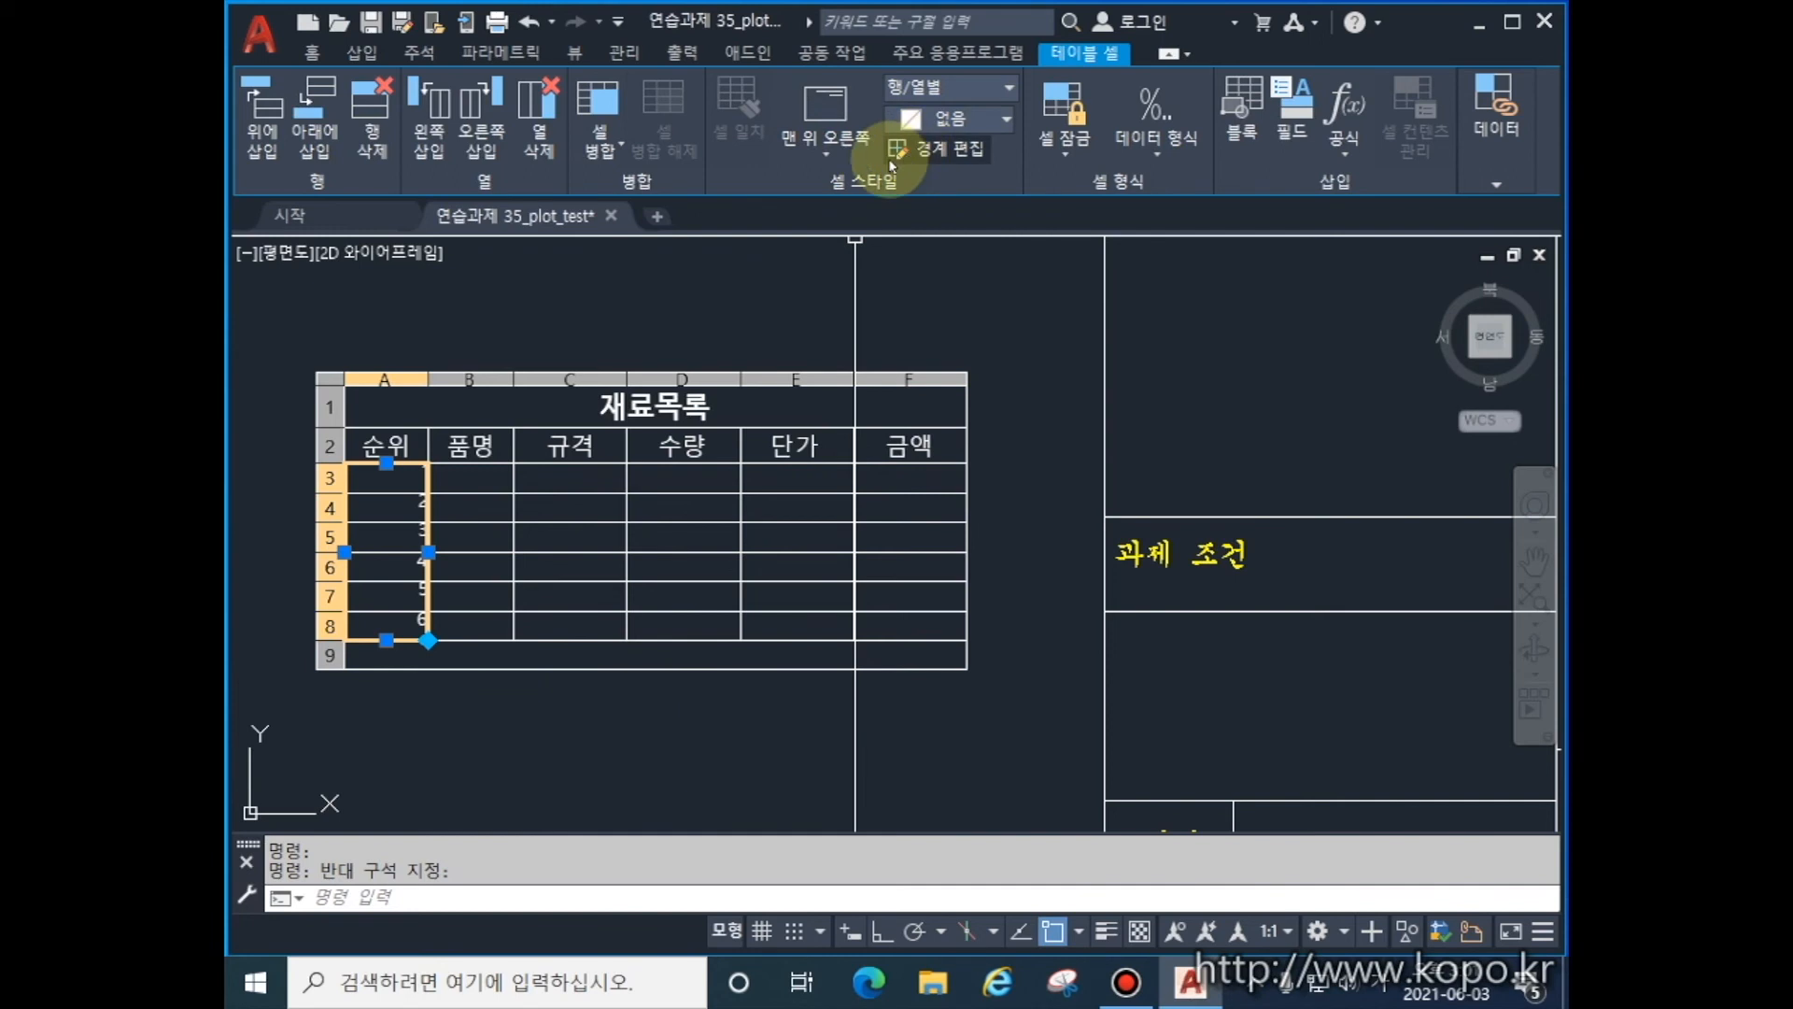
left_click(827, 155)
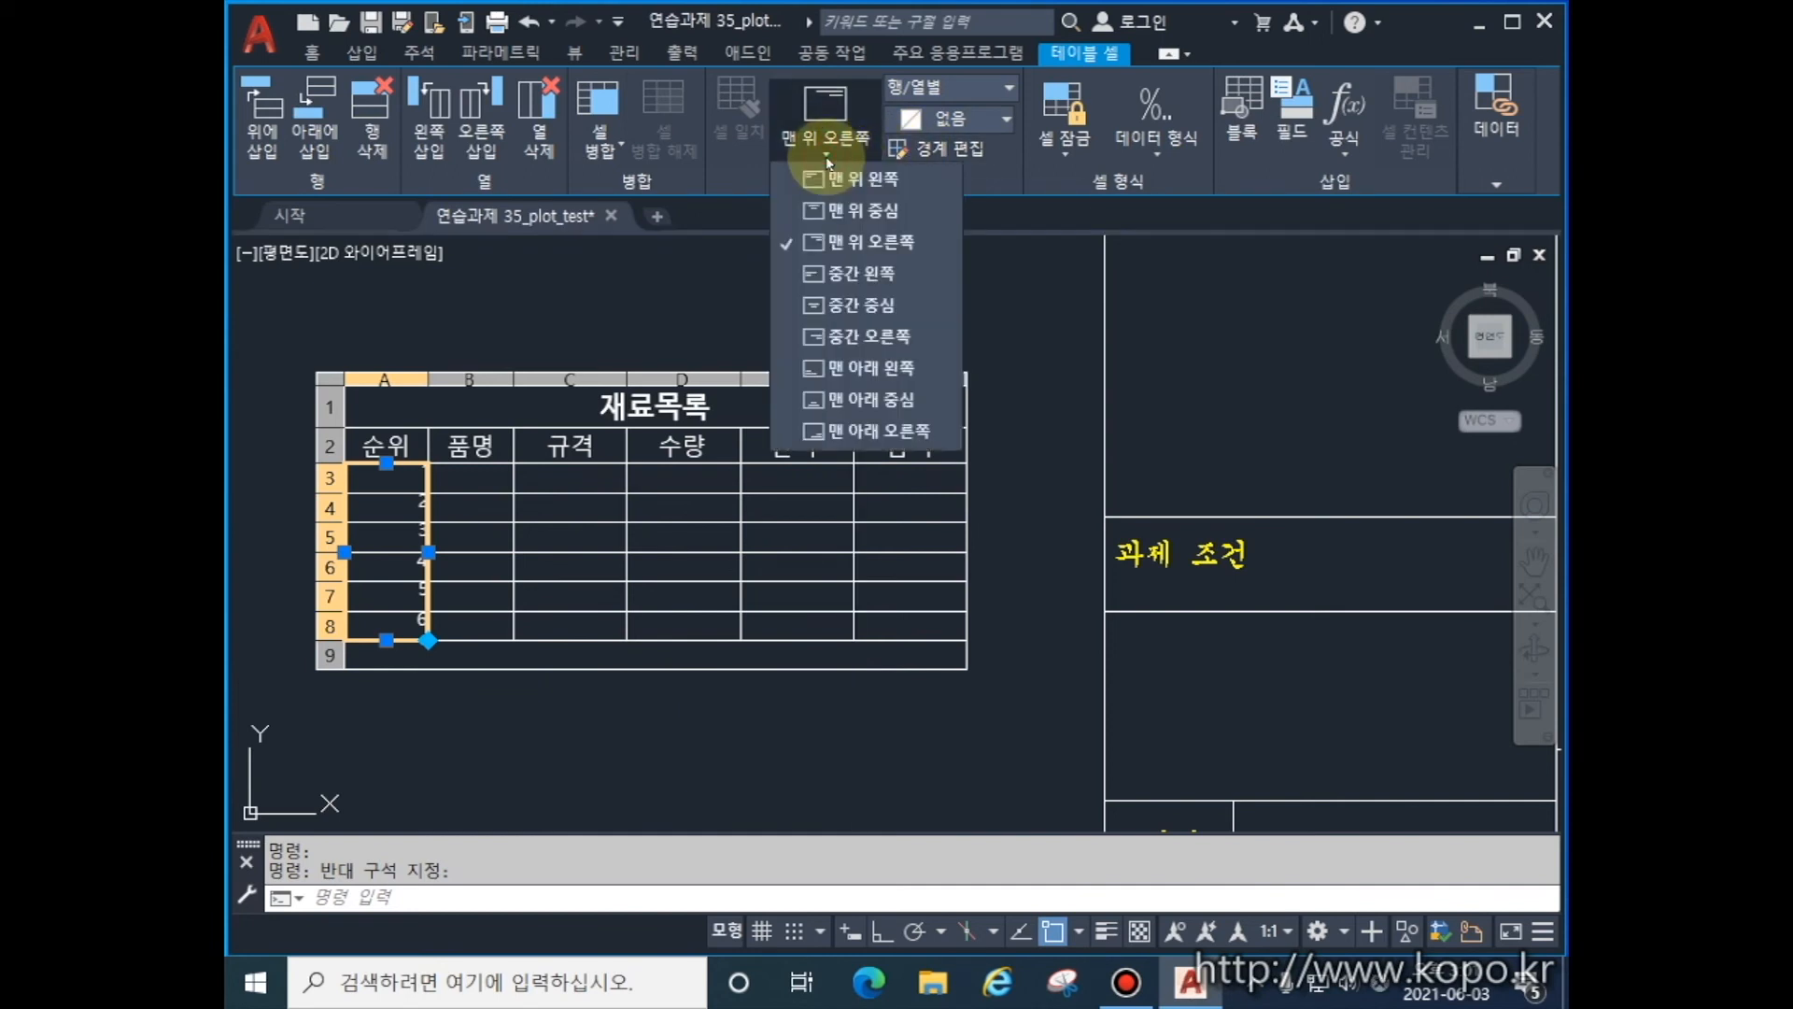
left_click(864, 304)
- Enter the item name "전선" in cell B3 and the specification 2 in cell C3
left_click(505, 483)
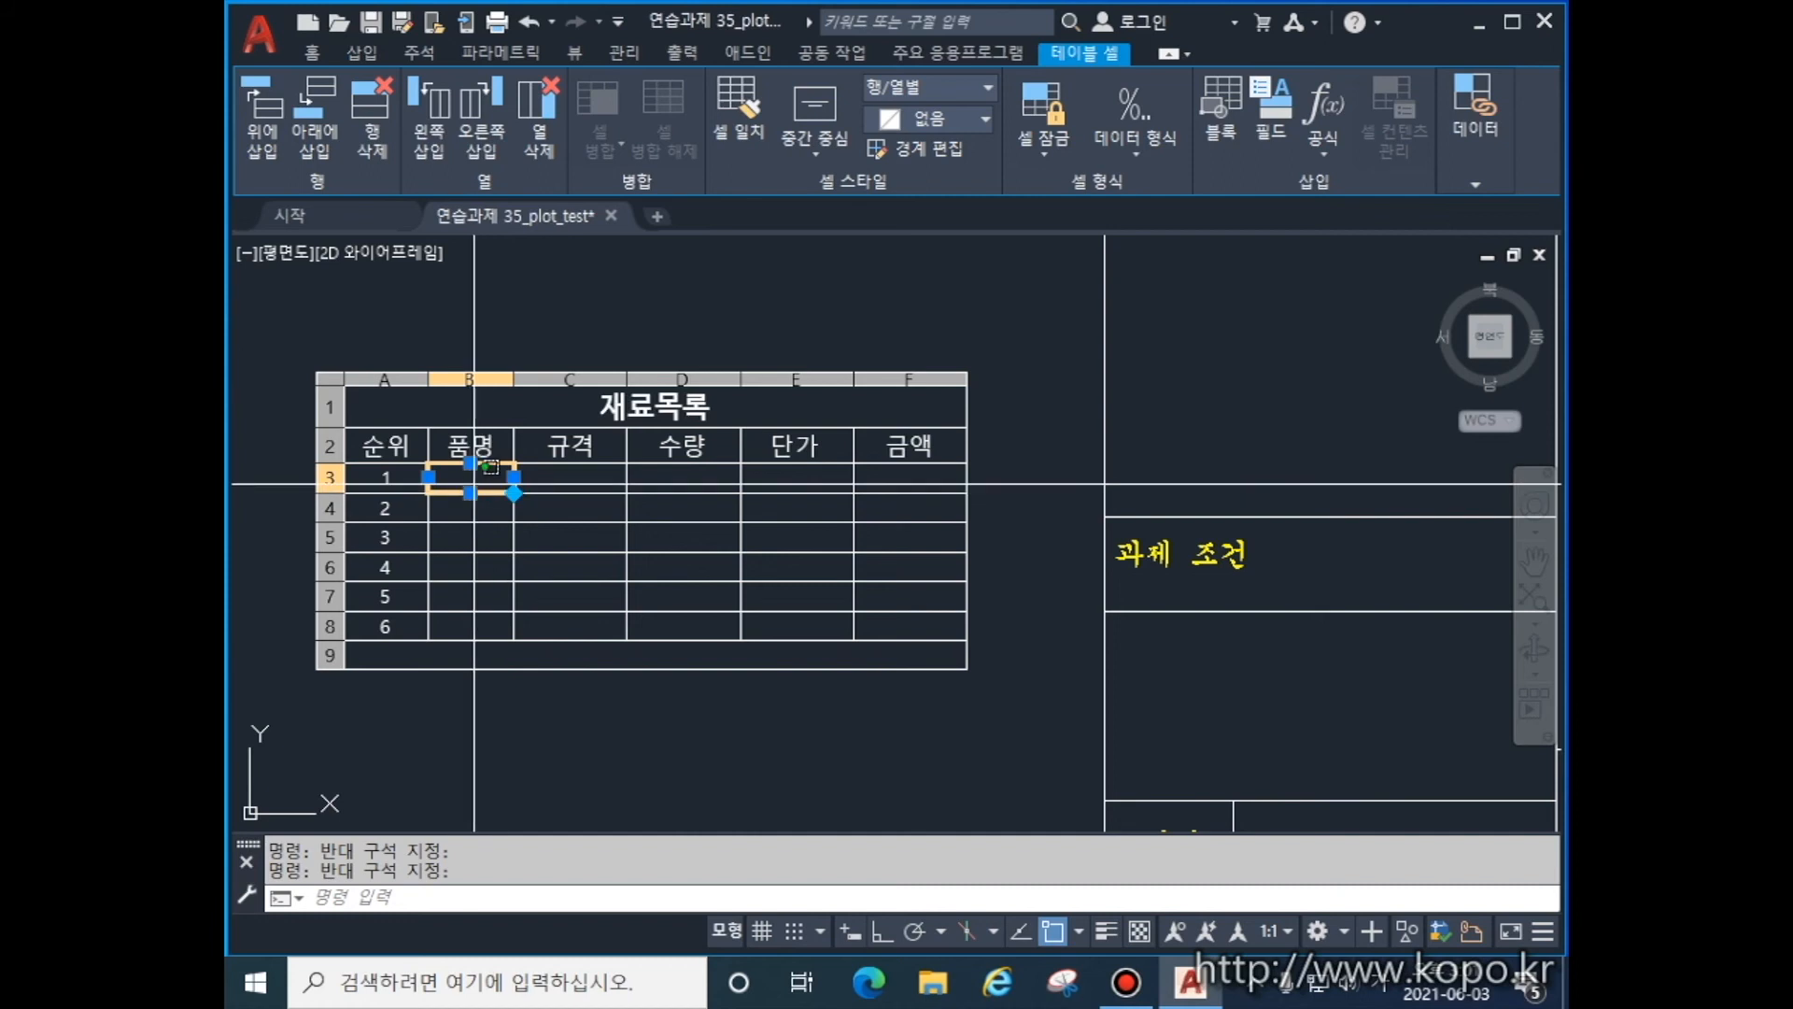
key("Escape")
double_click(562, 487)
type("전ㅅ")
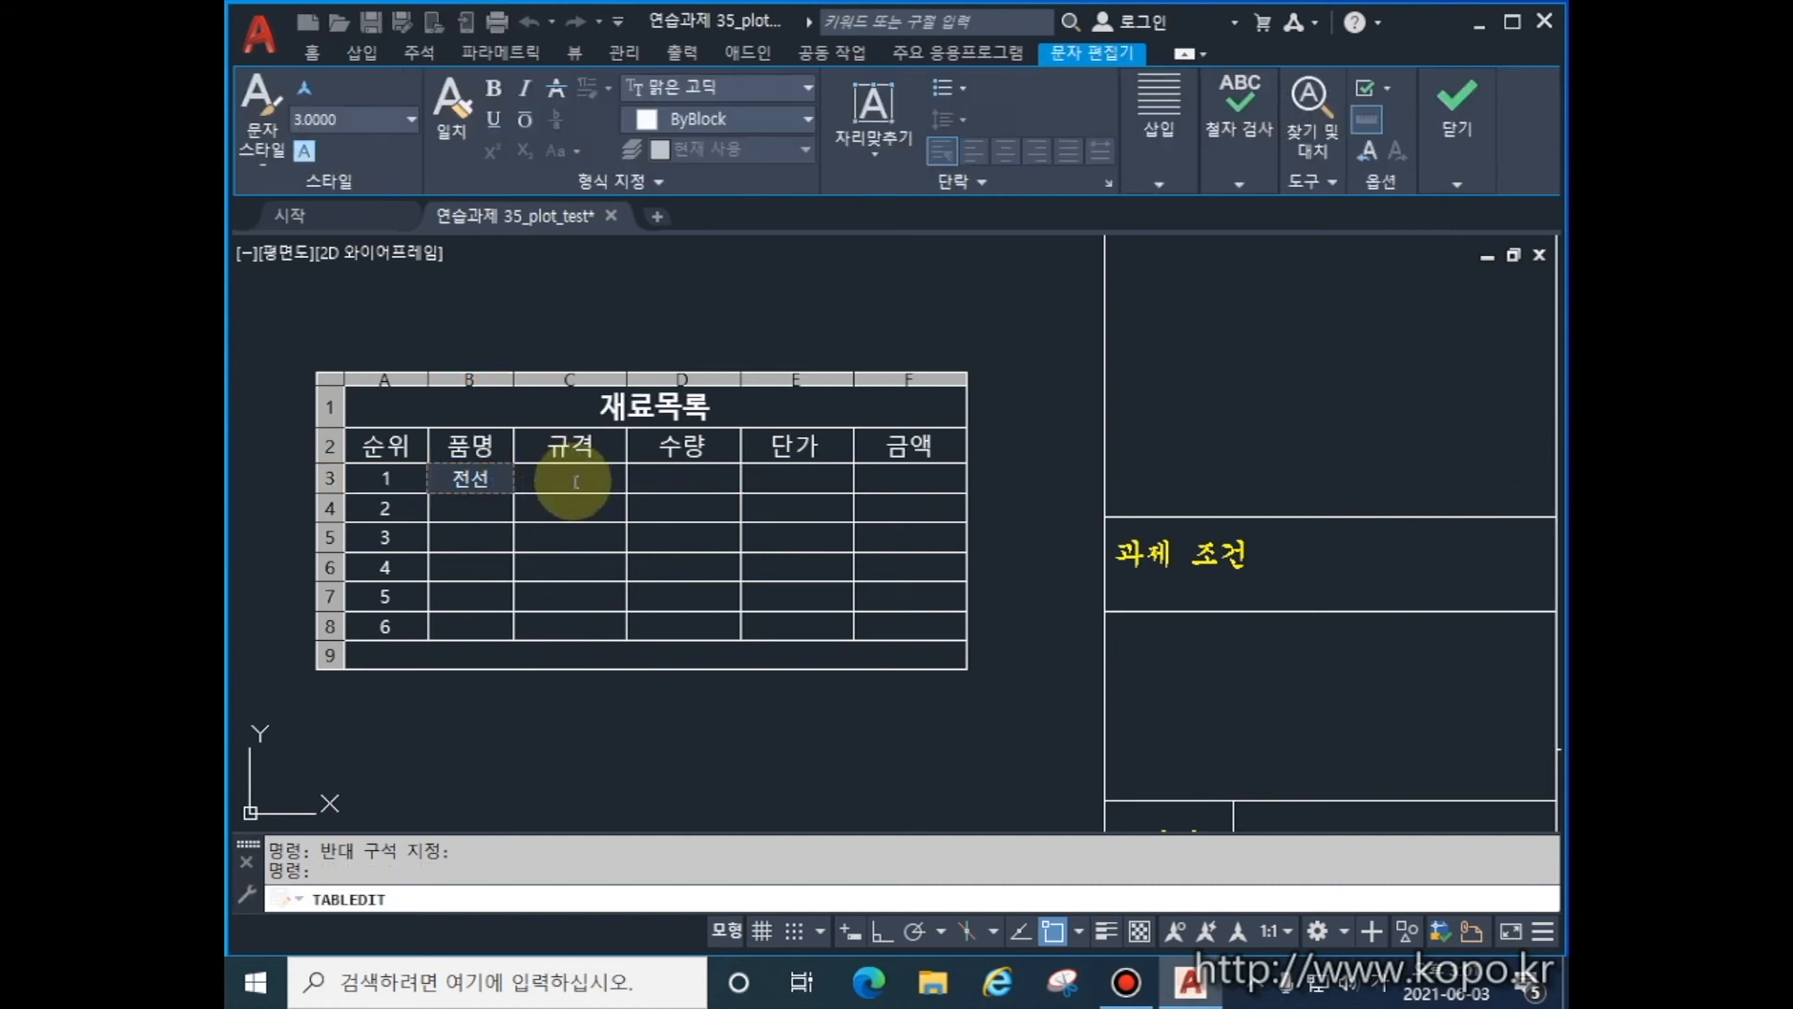
left_click(574, 479)
double_click(603, 482)
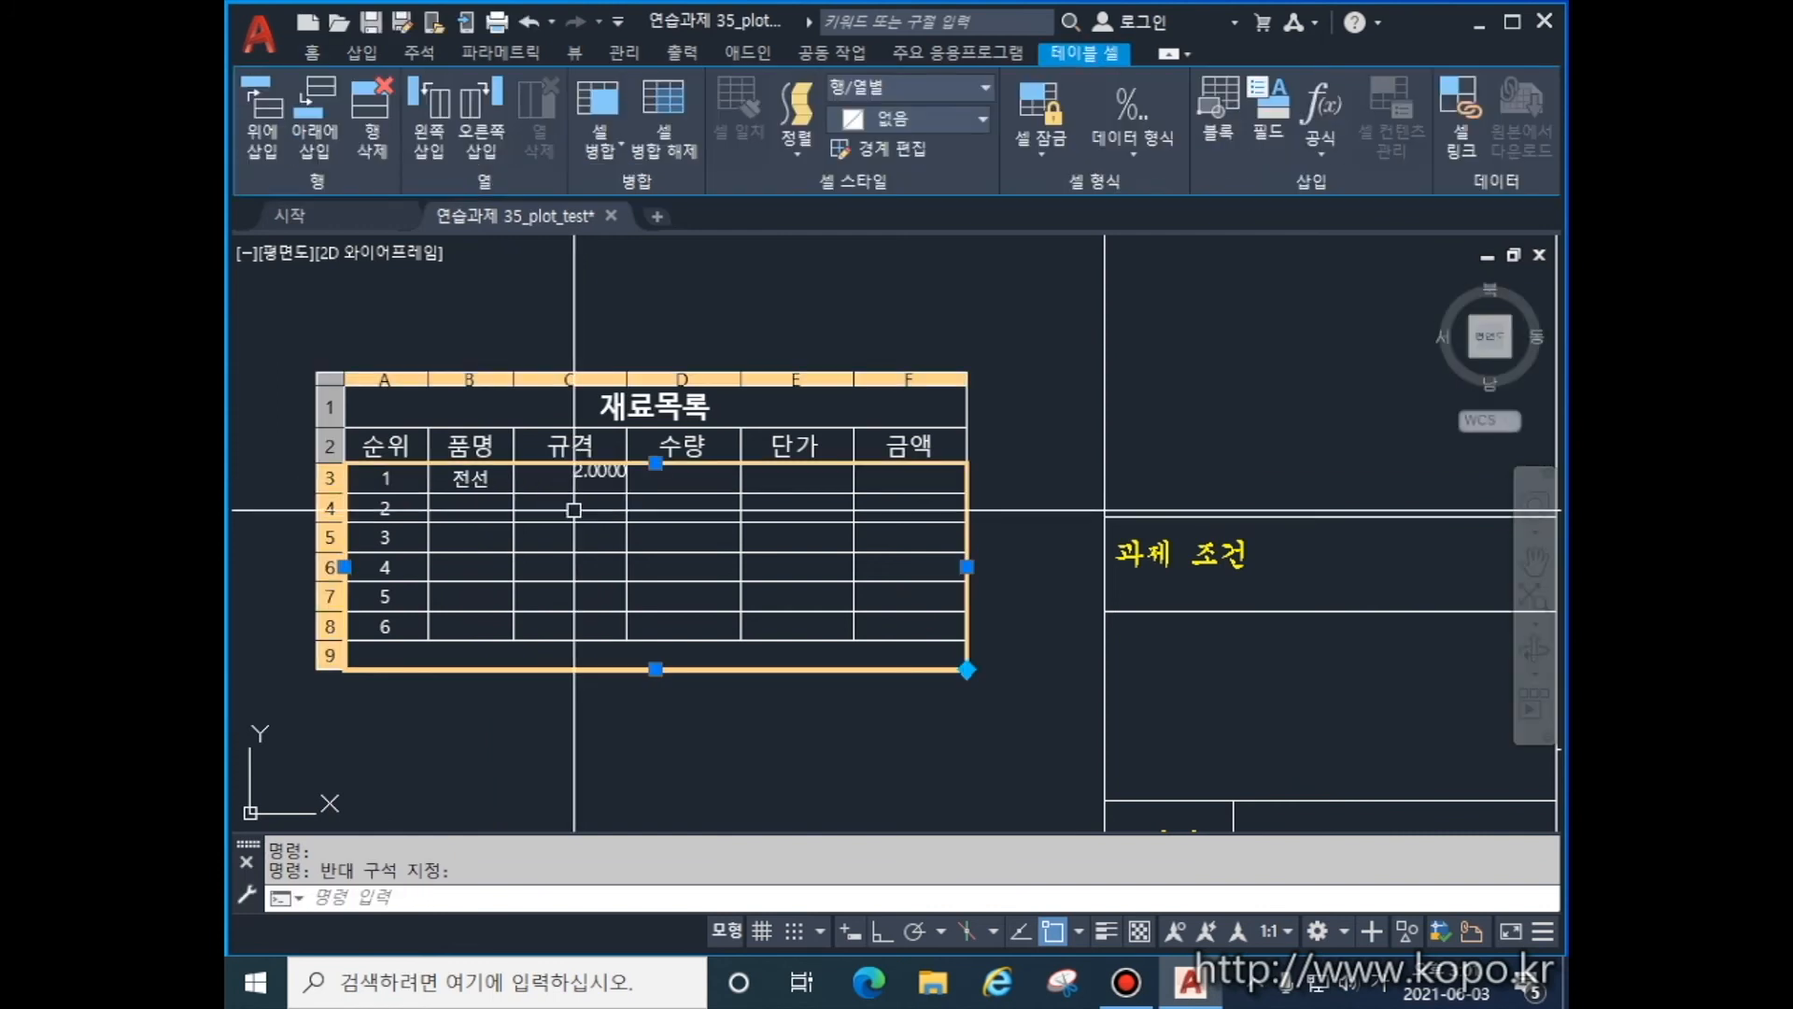
- Format cells C3 to C8 as whole numbers (정수) and align them to middle center (중간 중심)
left_click(581, 483)
left_click_drag(586, 483, 583, 628)
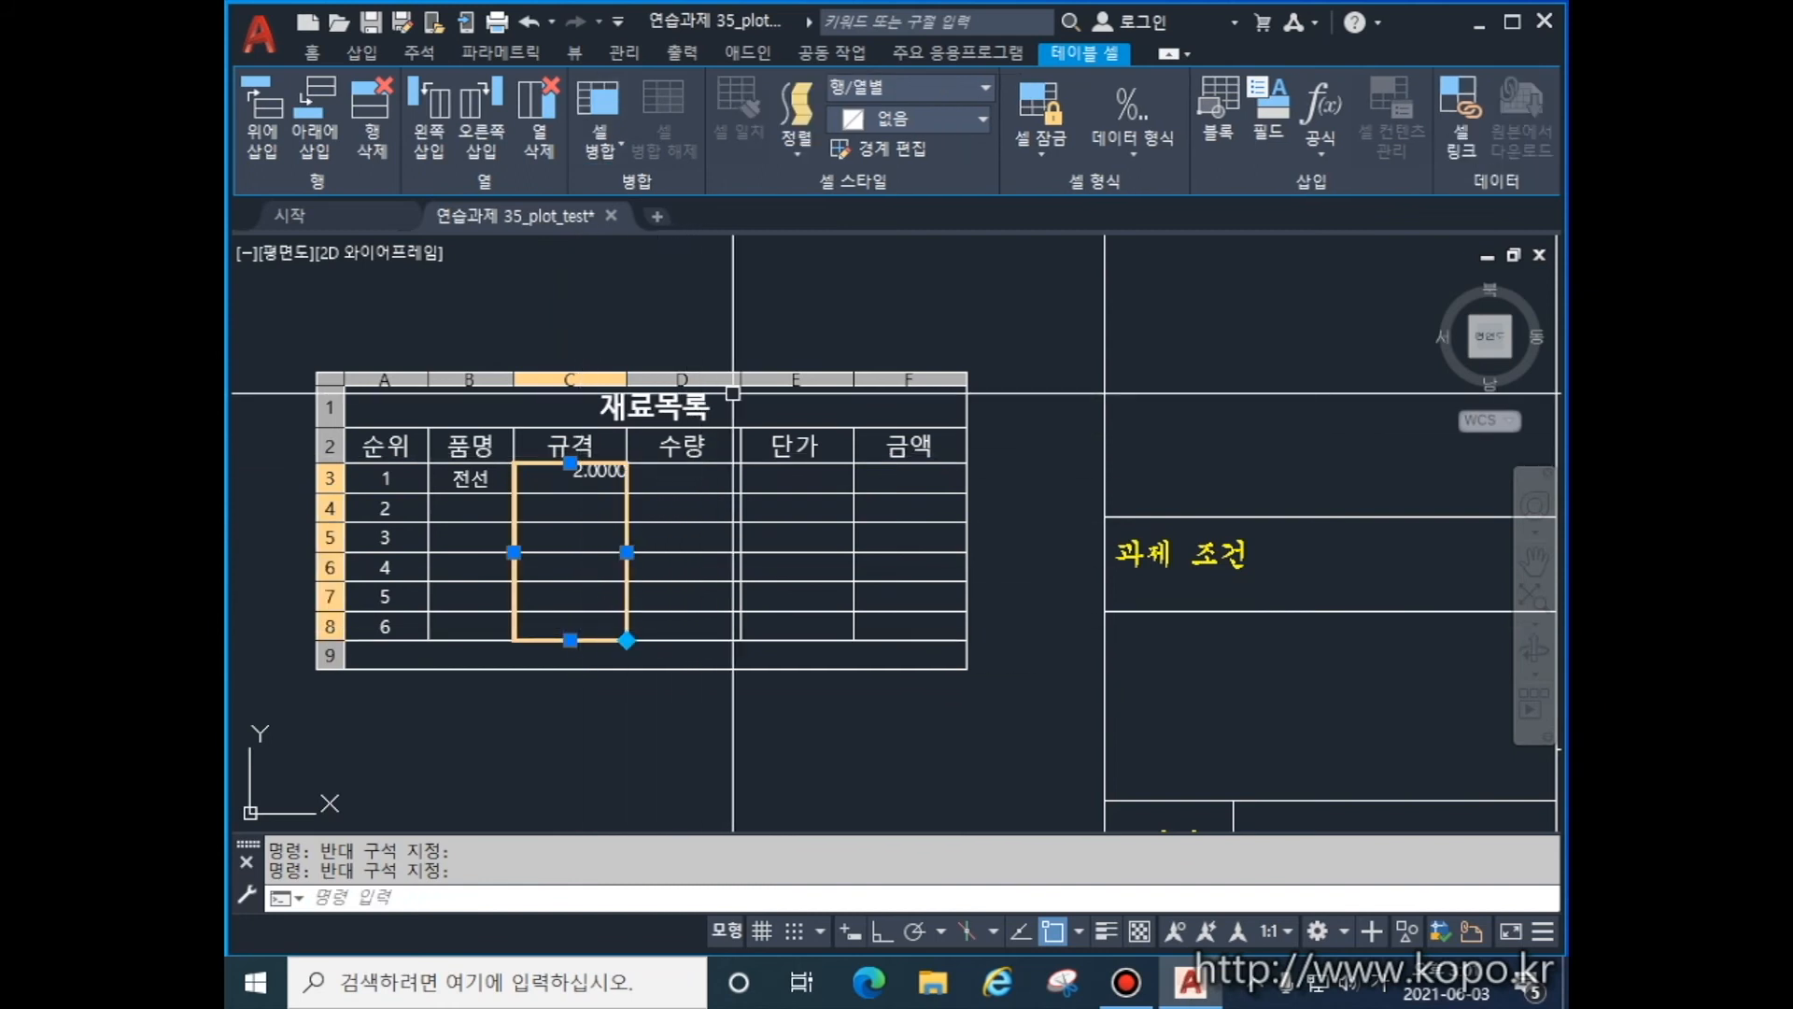
left_click(1136, 149)
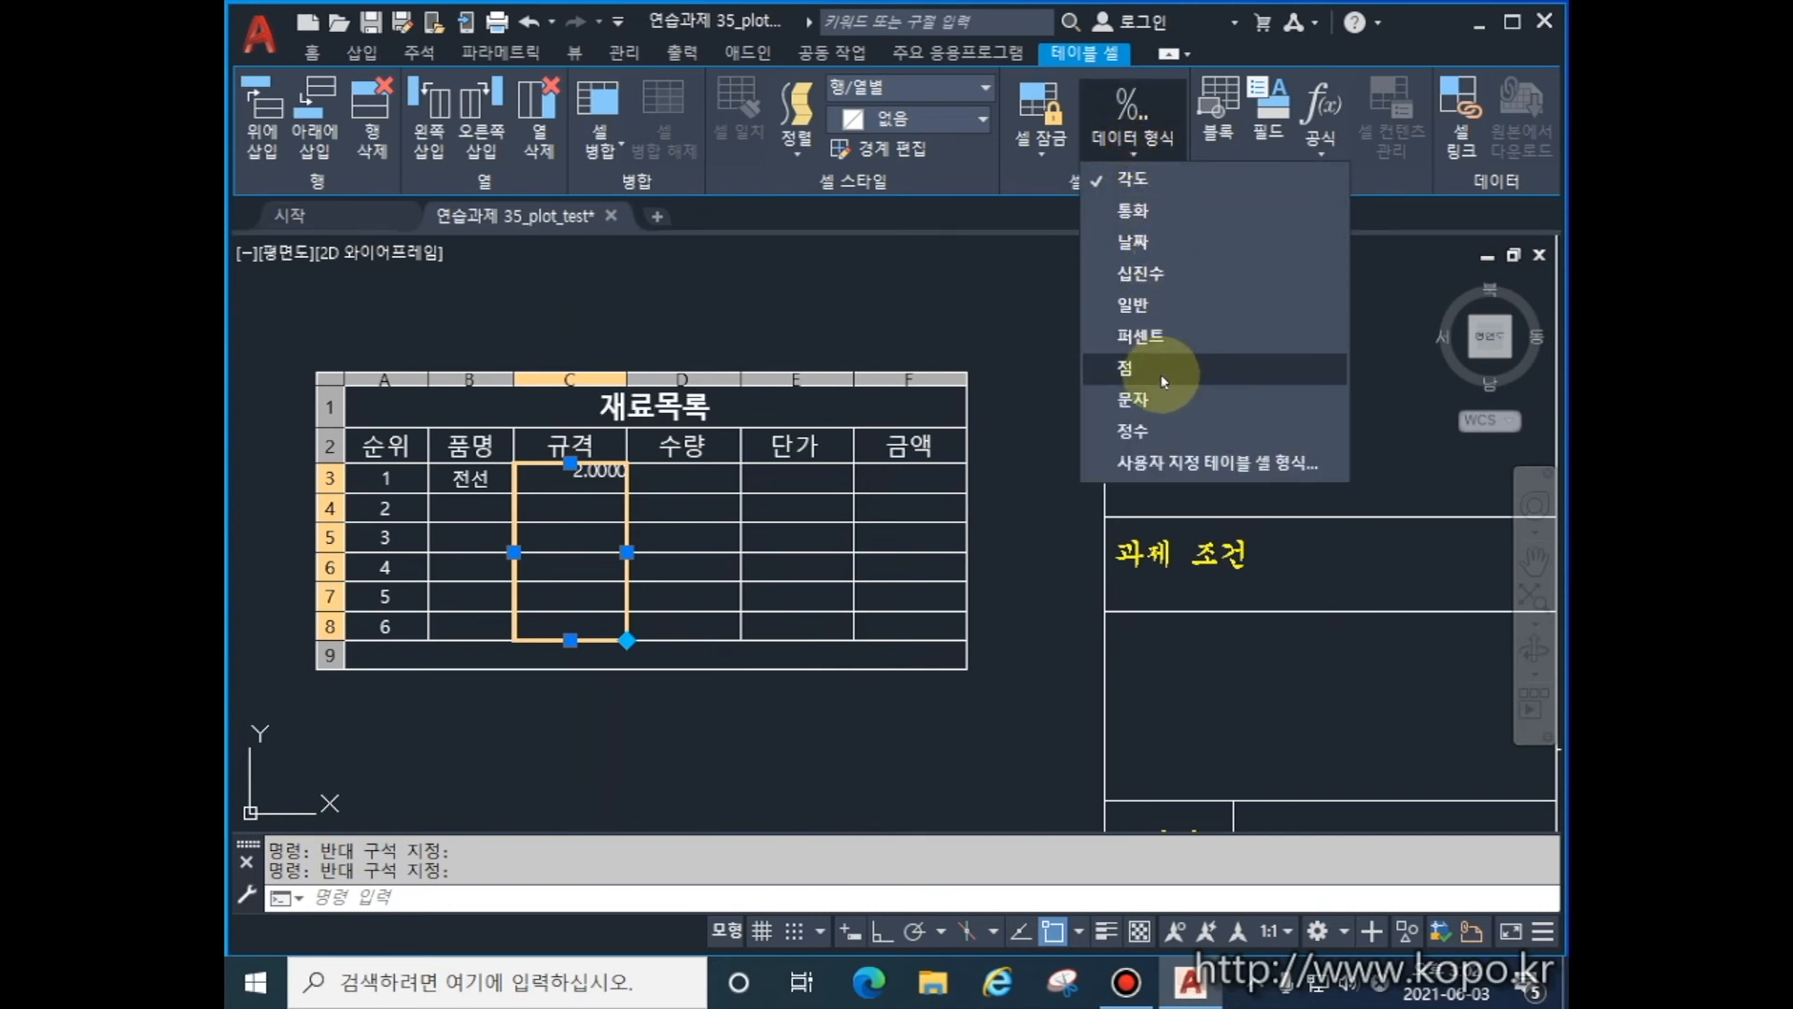
left_click(1162, 429)
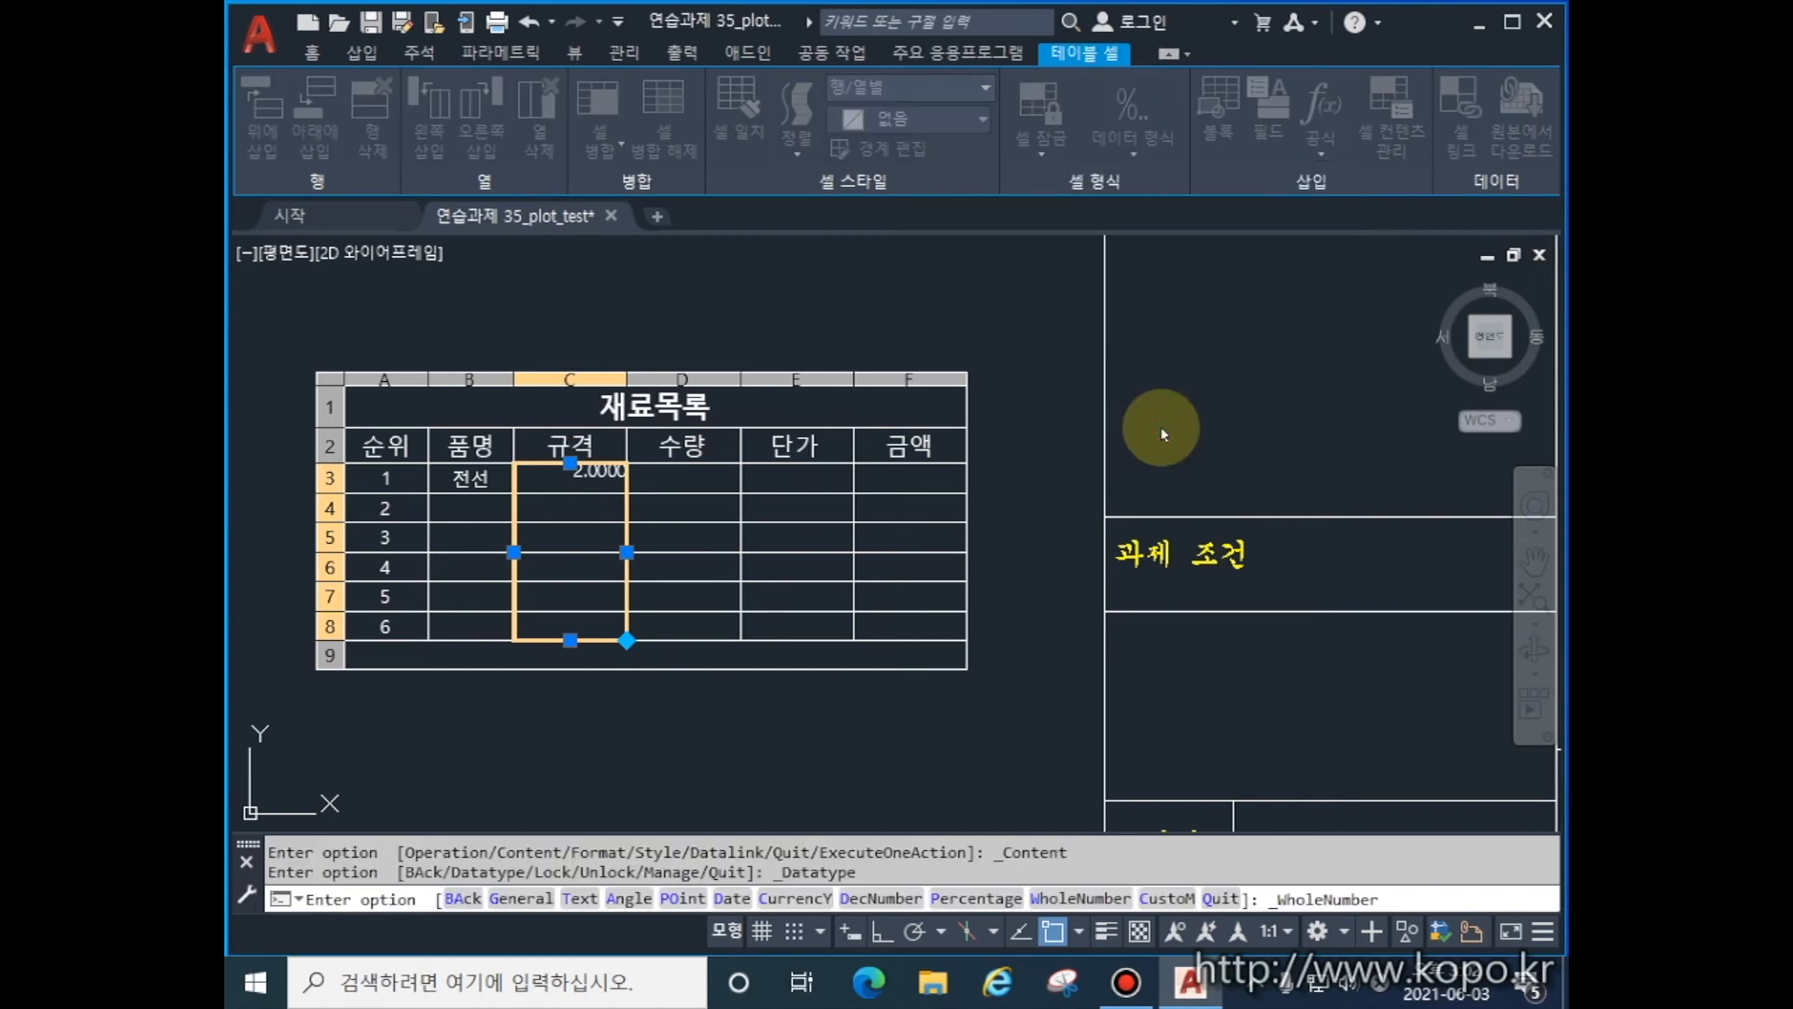
left_click(795, 140)
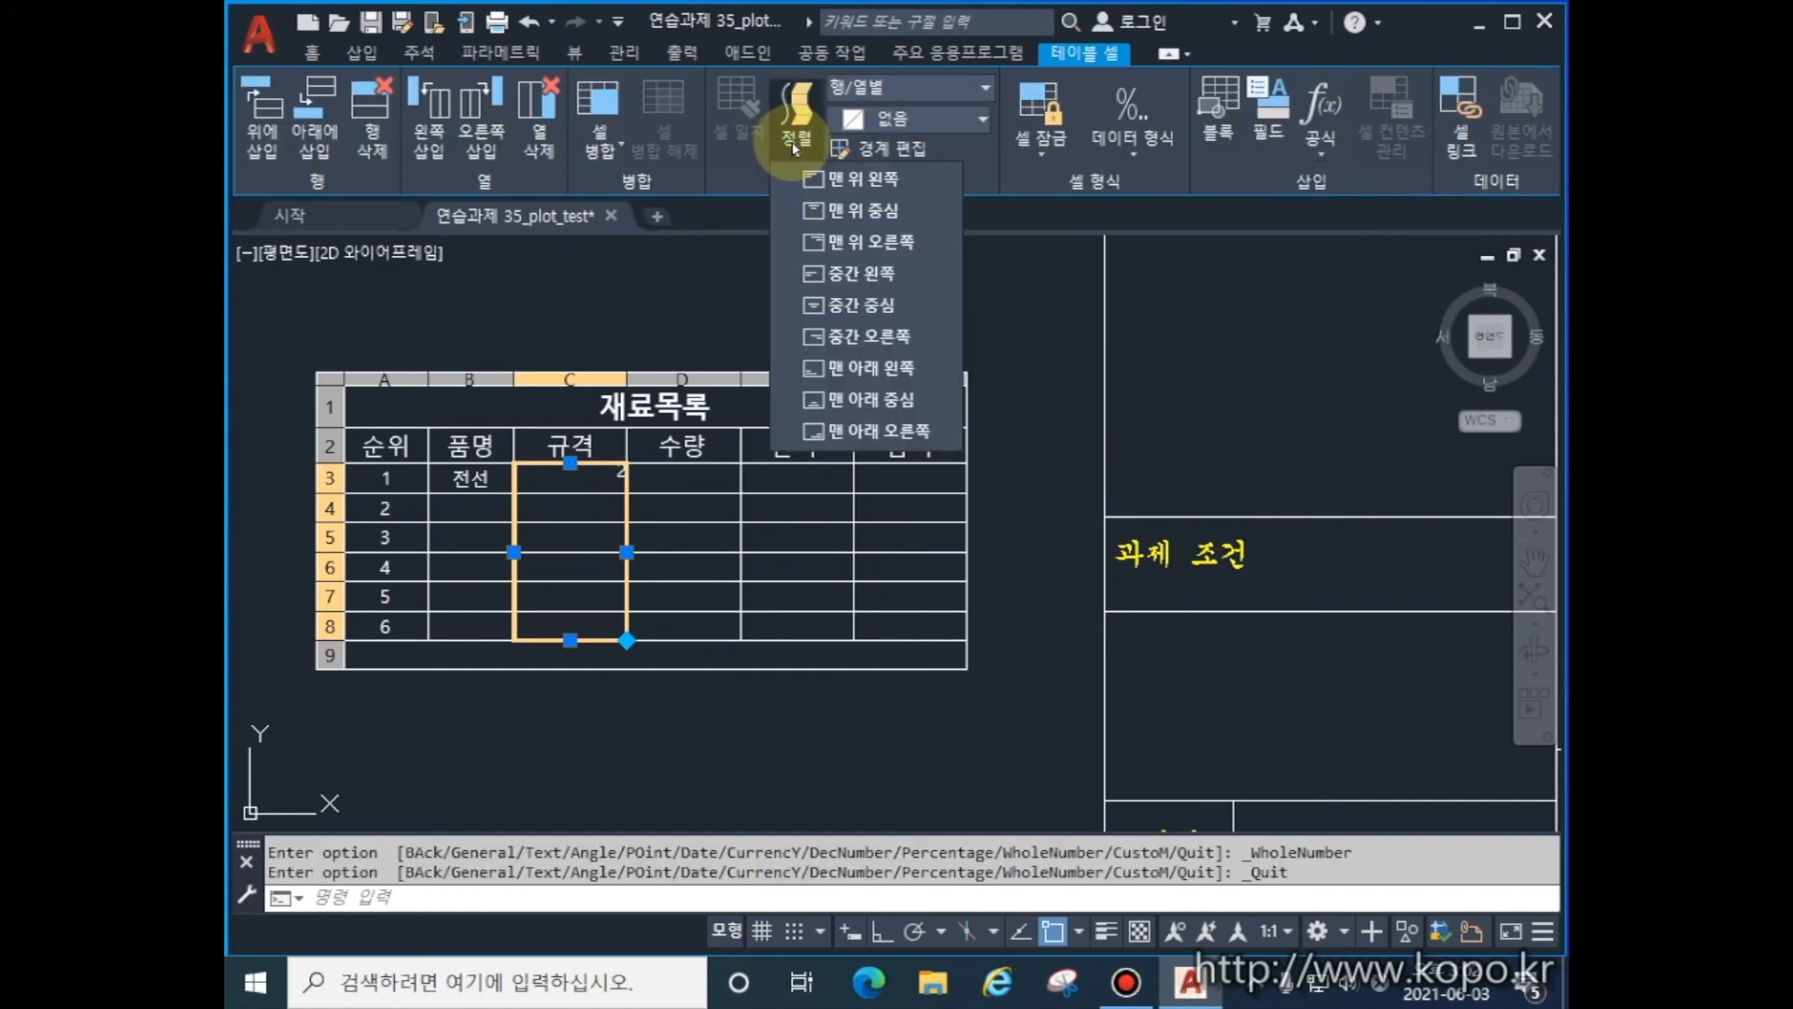
left_click(868, 308)
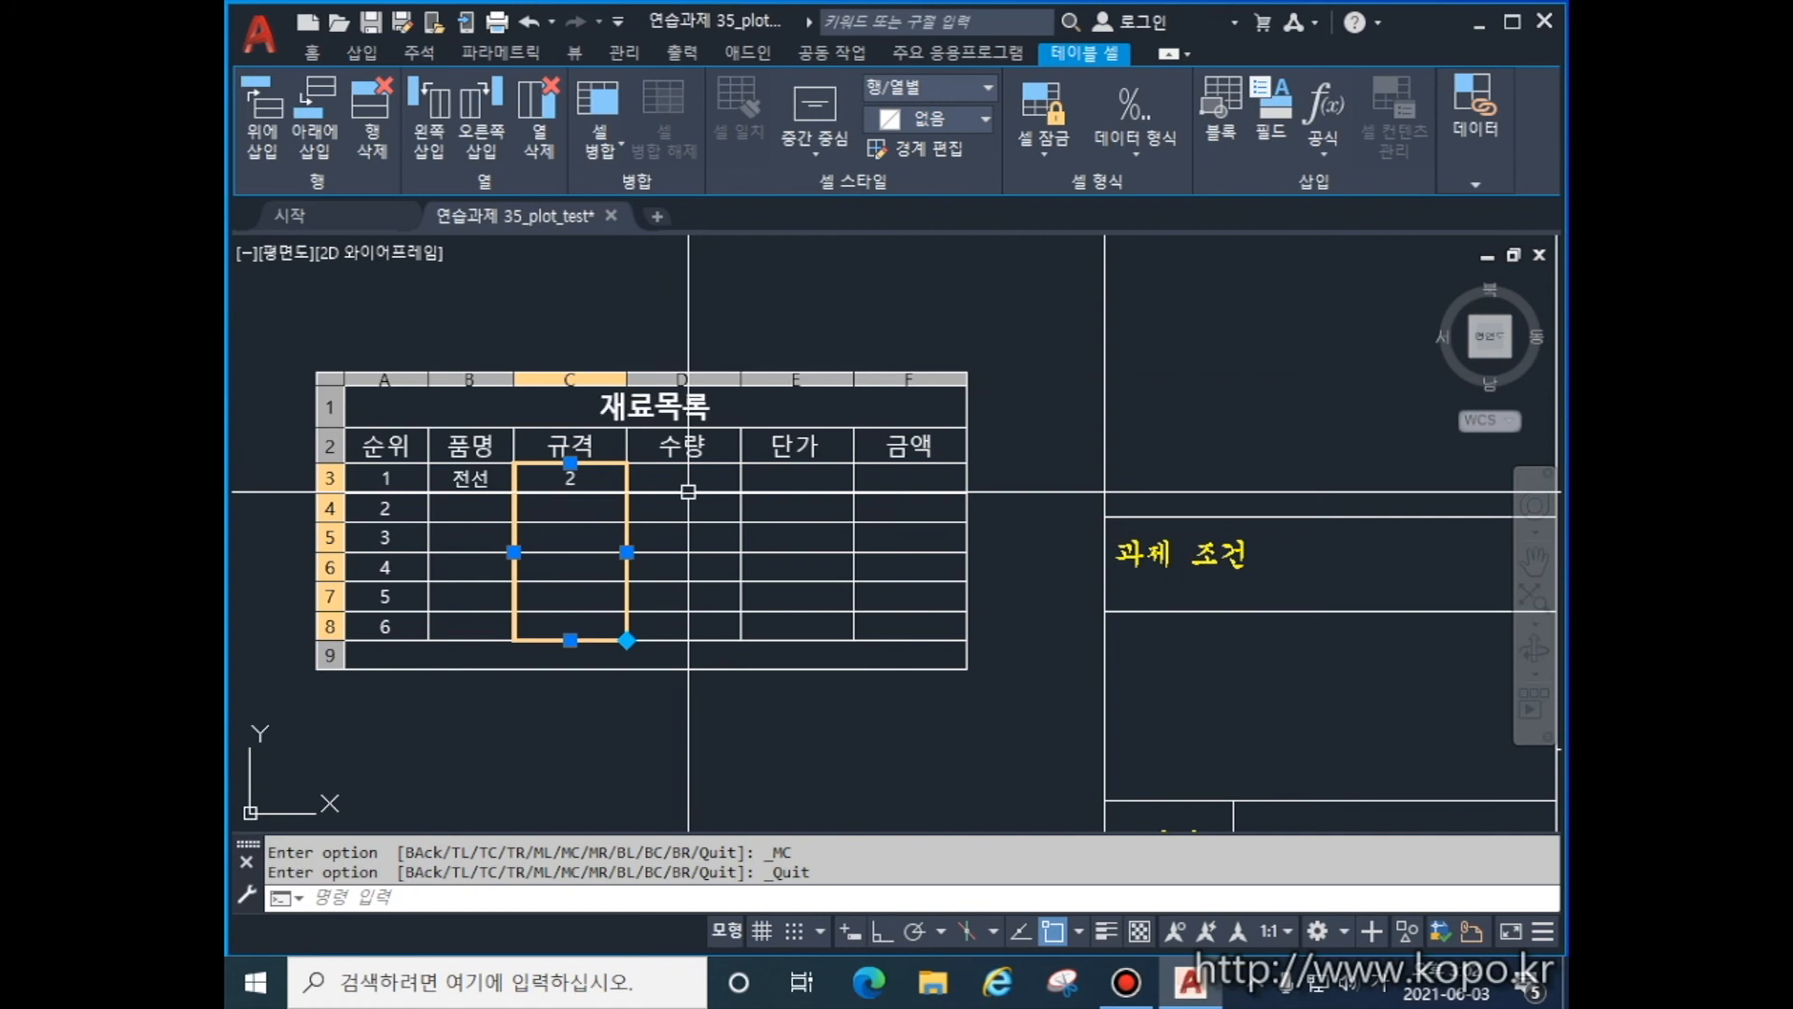
key("Escape")
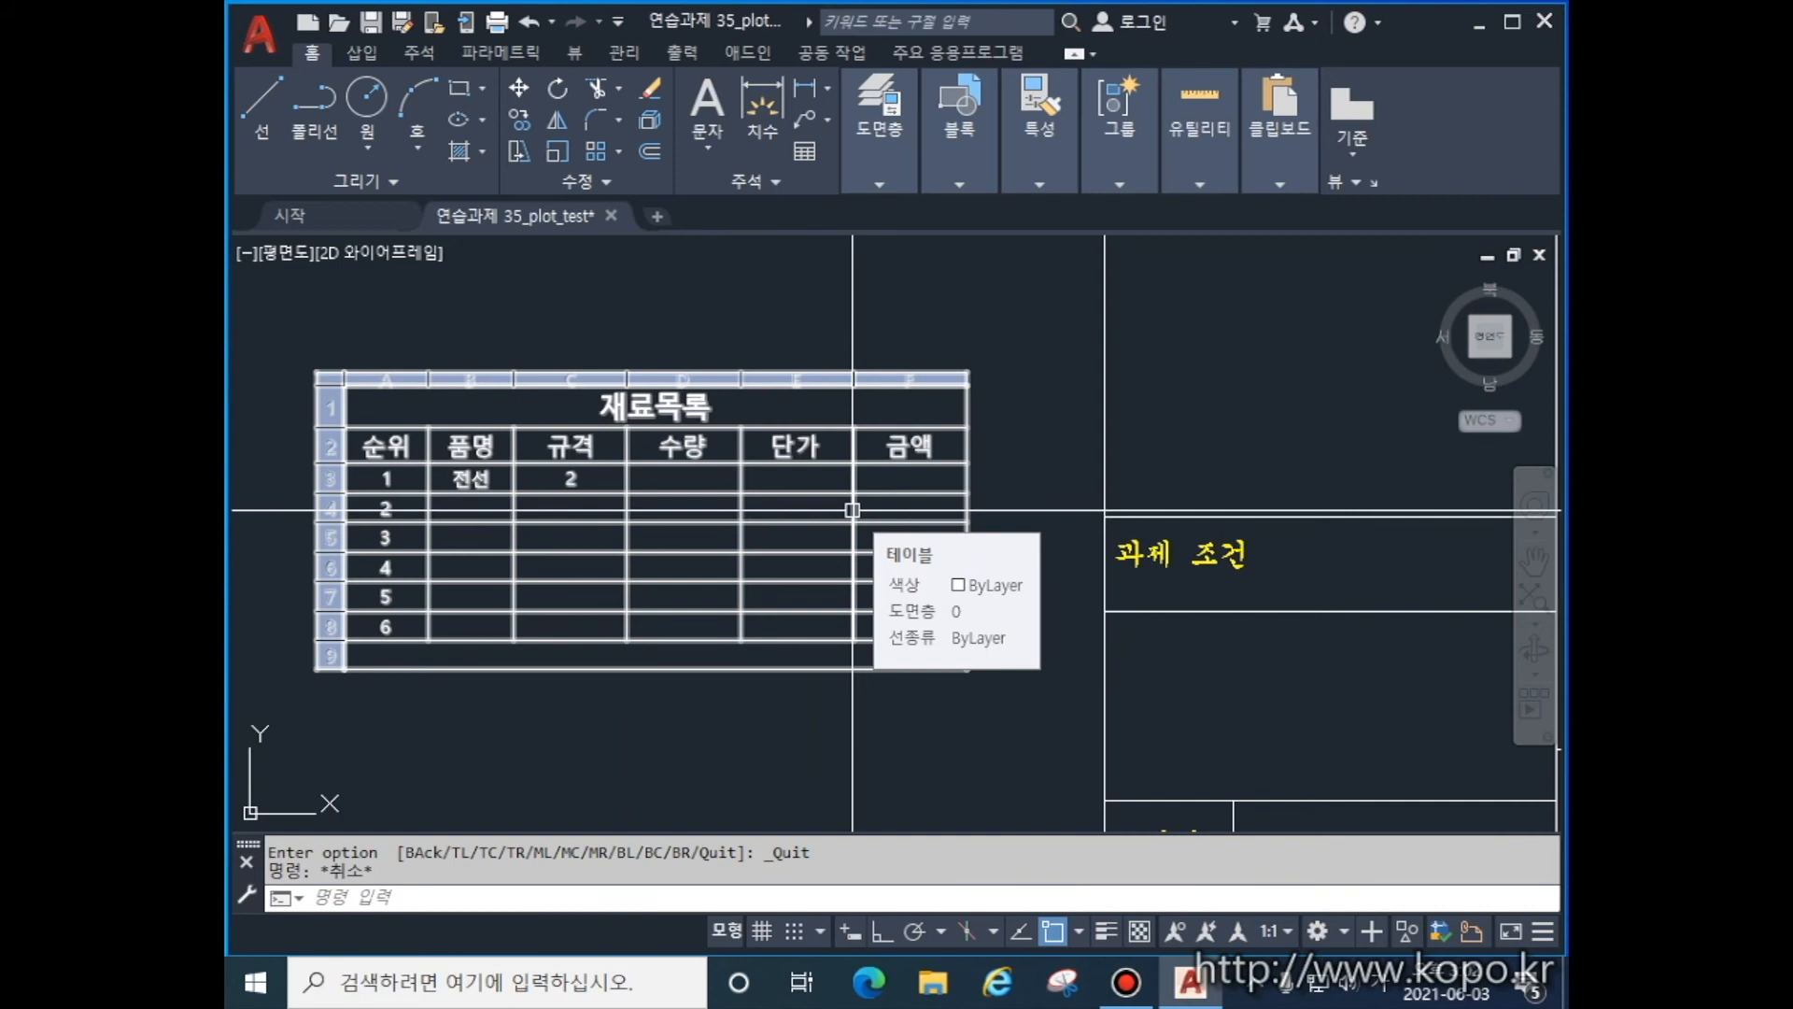
- Enter the quantity 10 in cell D3 and the unit price 100 in cell E3
double_click(685, 479)
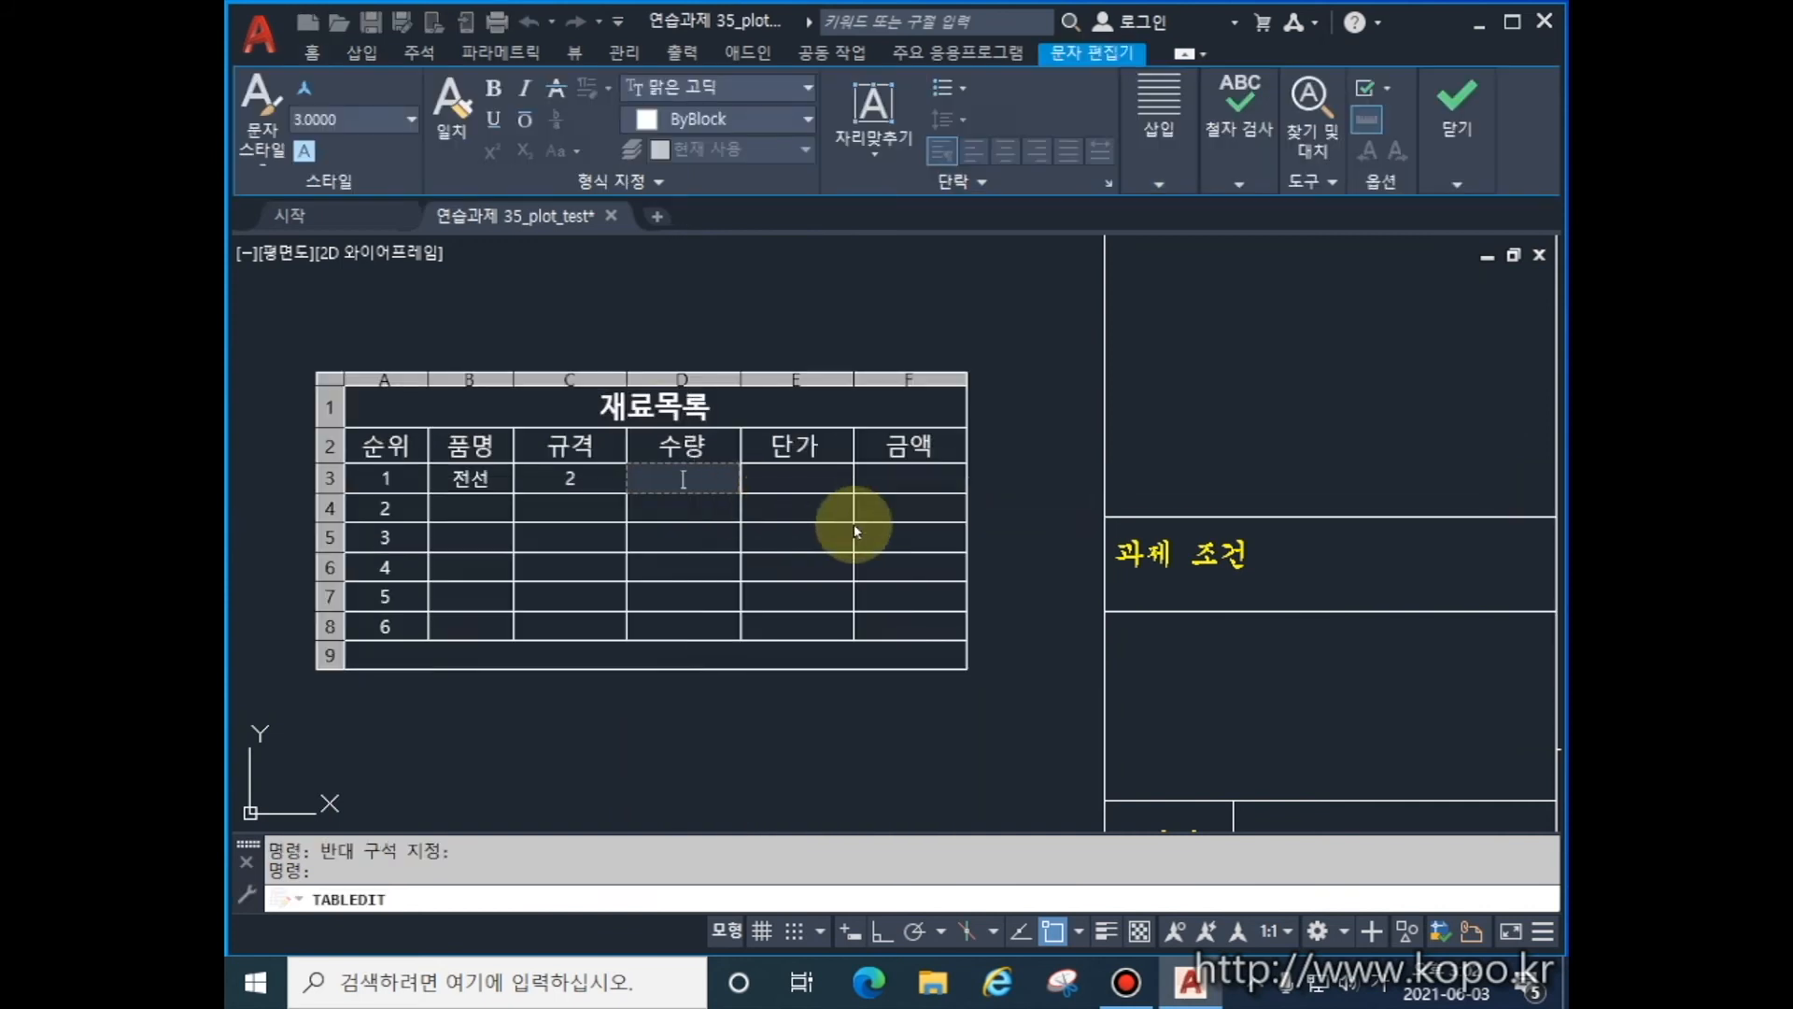
type("10")
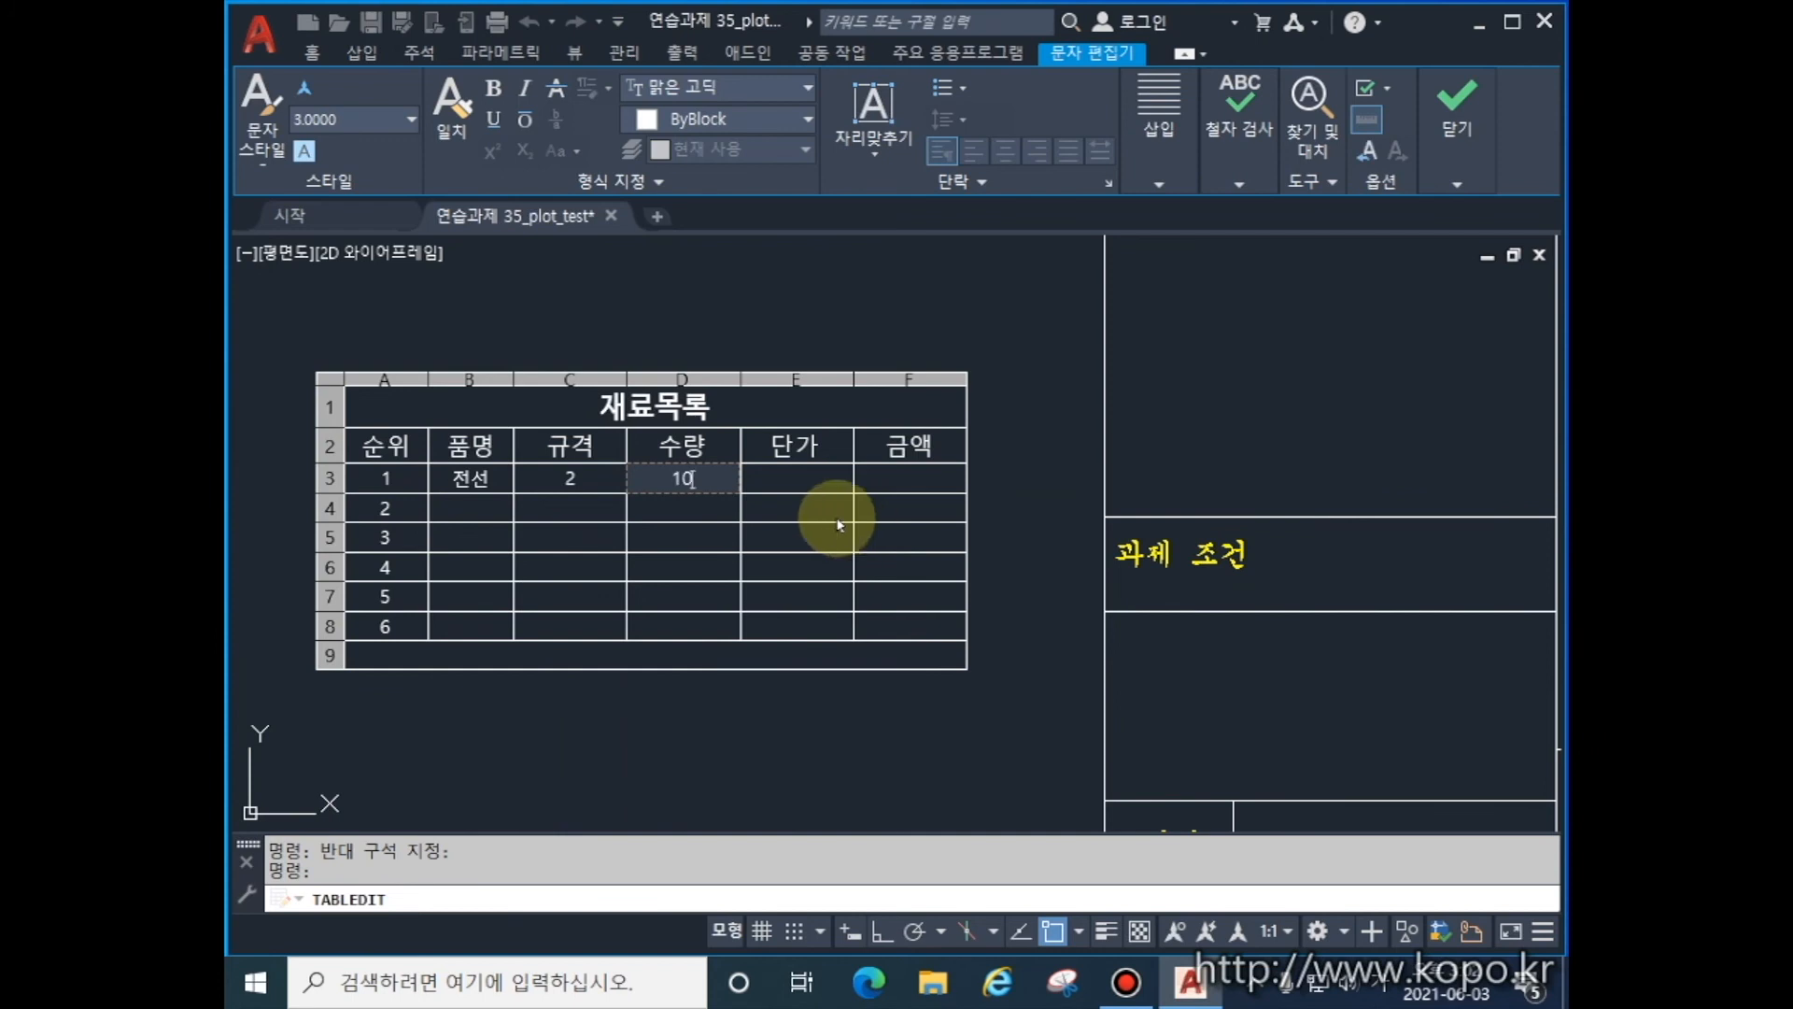
left_click(806, 479)
double_click(830, 486)
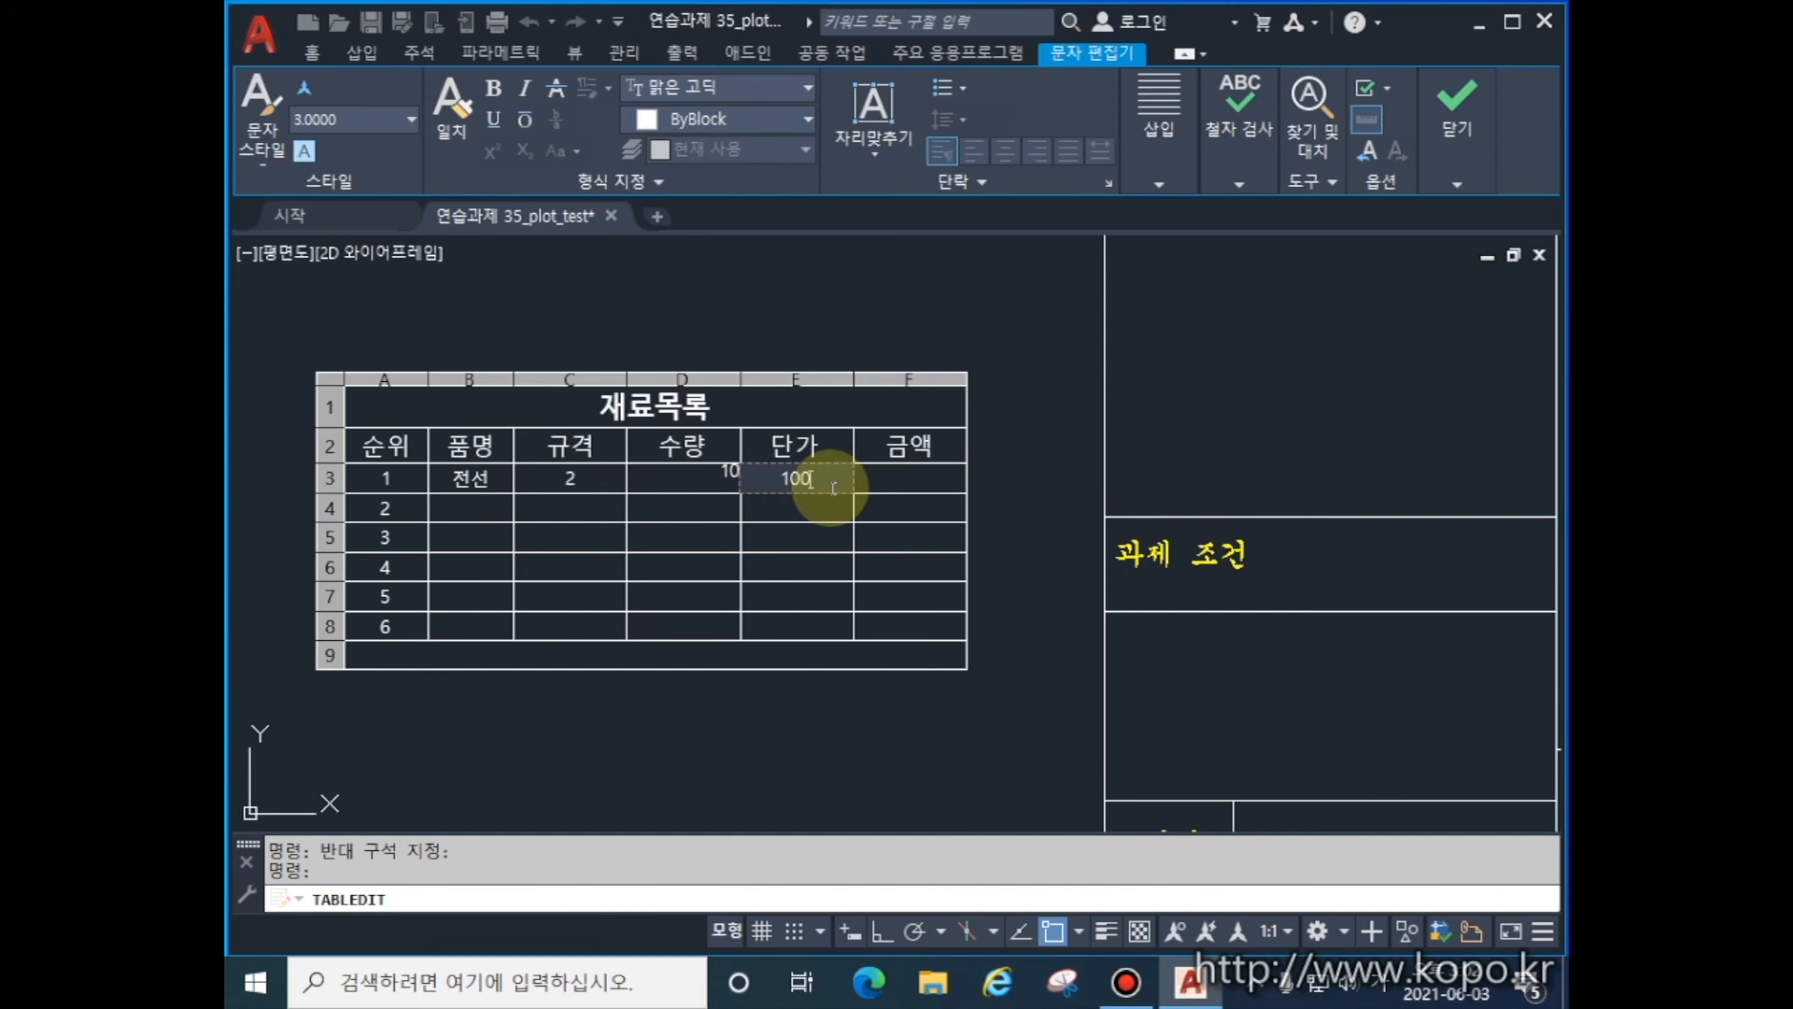
type("100")
left_click(748, 712)
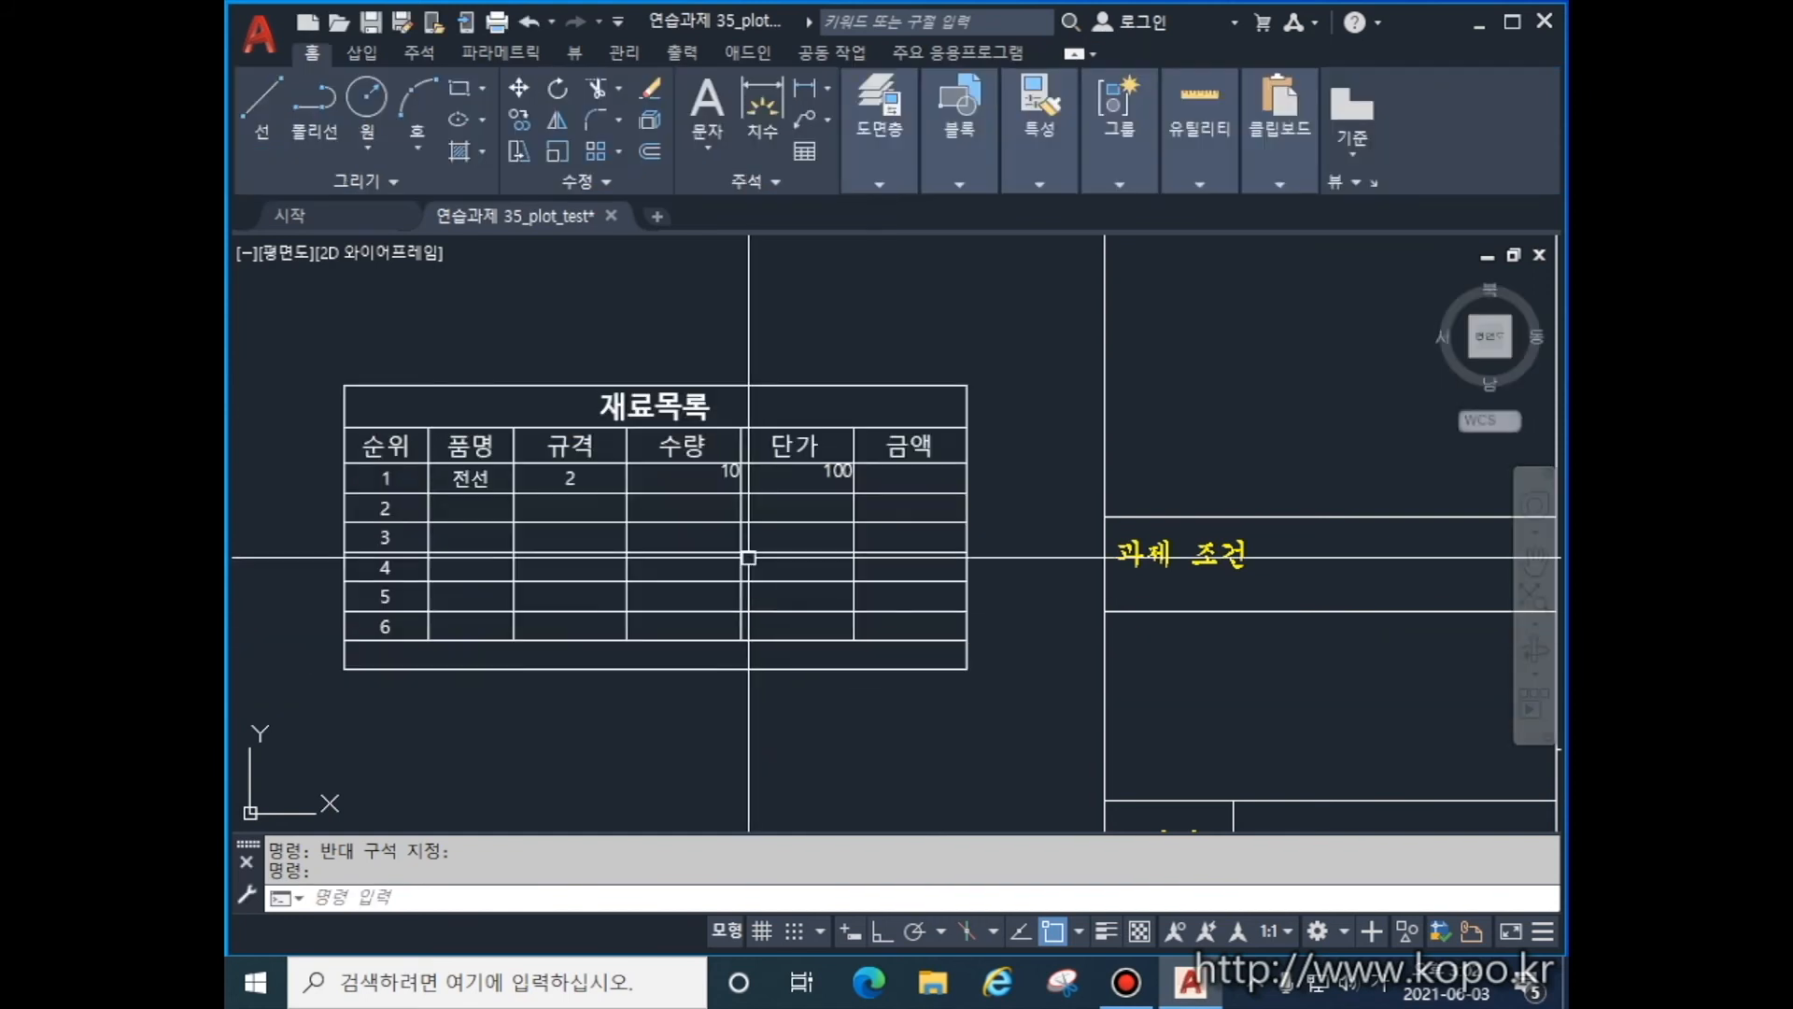
key("Escape")
- Format cells D3 to E8 as whole numbers (정수) with middle center (중간 중심) alignment
left_click(706, 474)
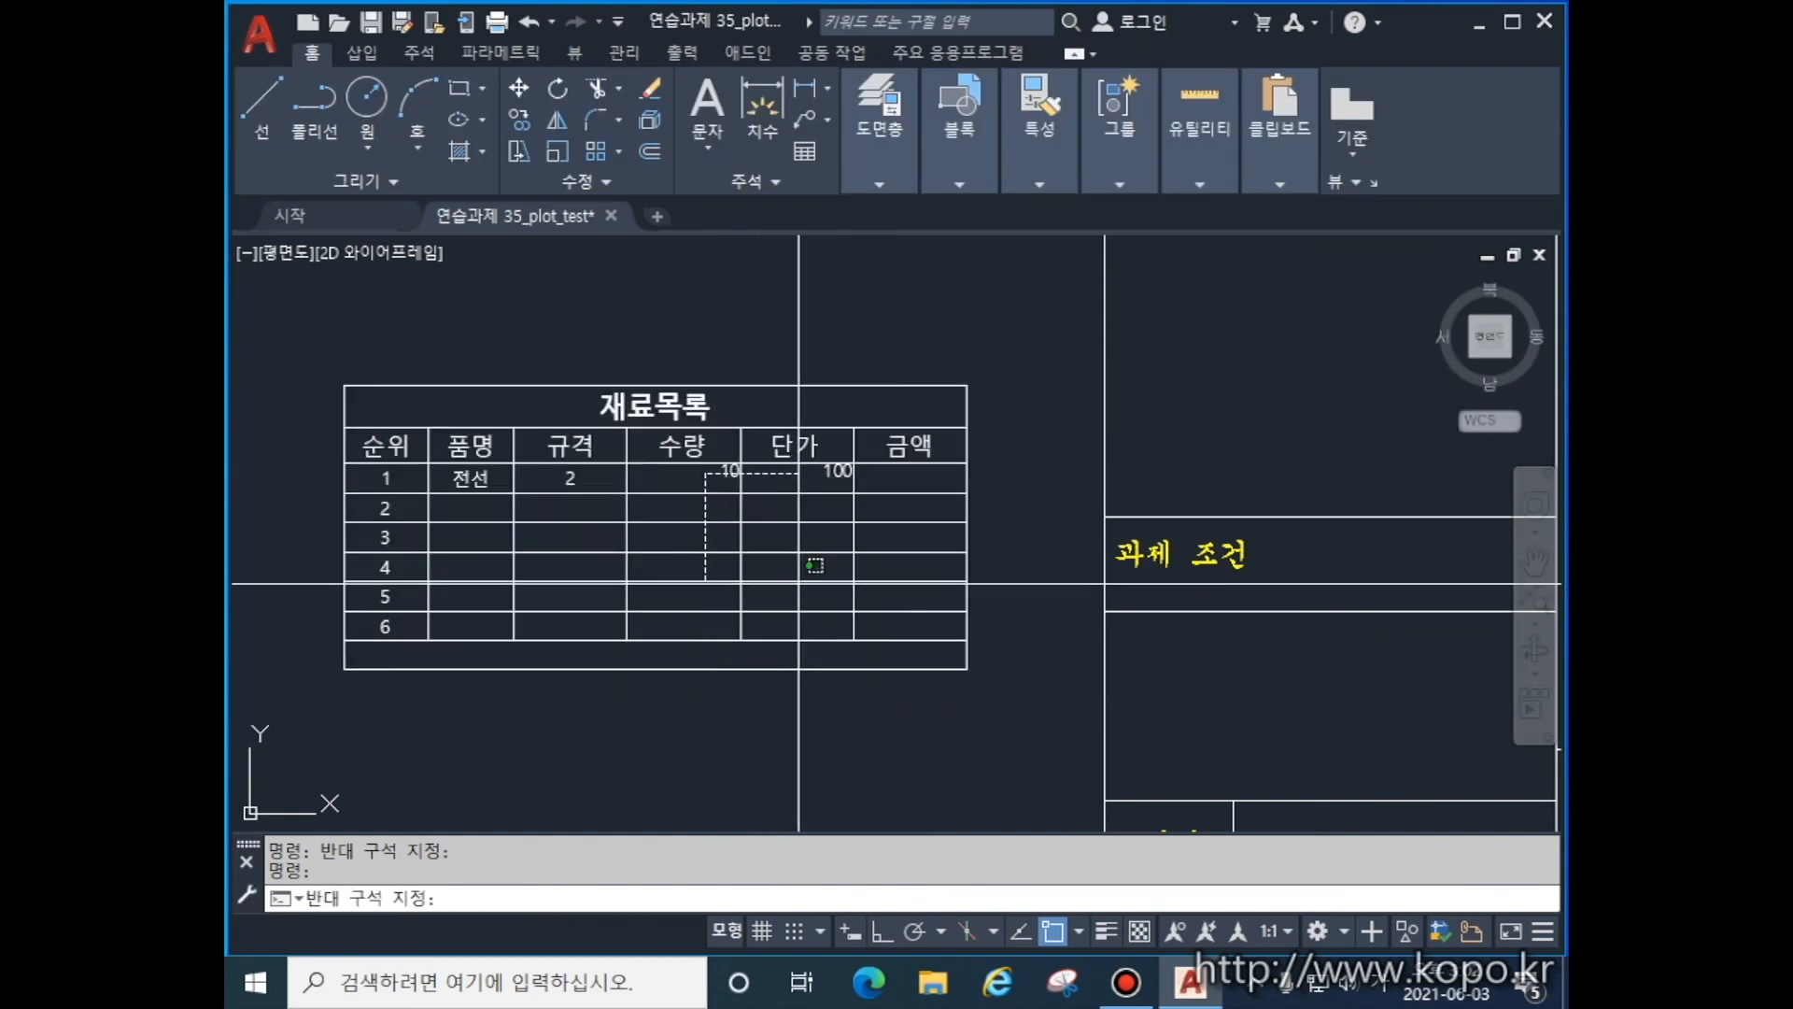
left_click(816, 626)
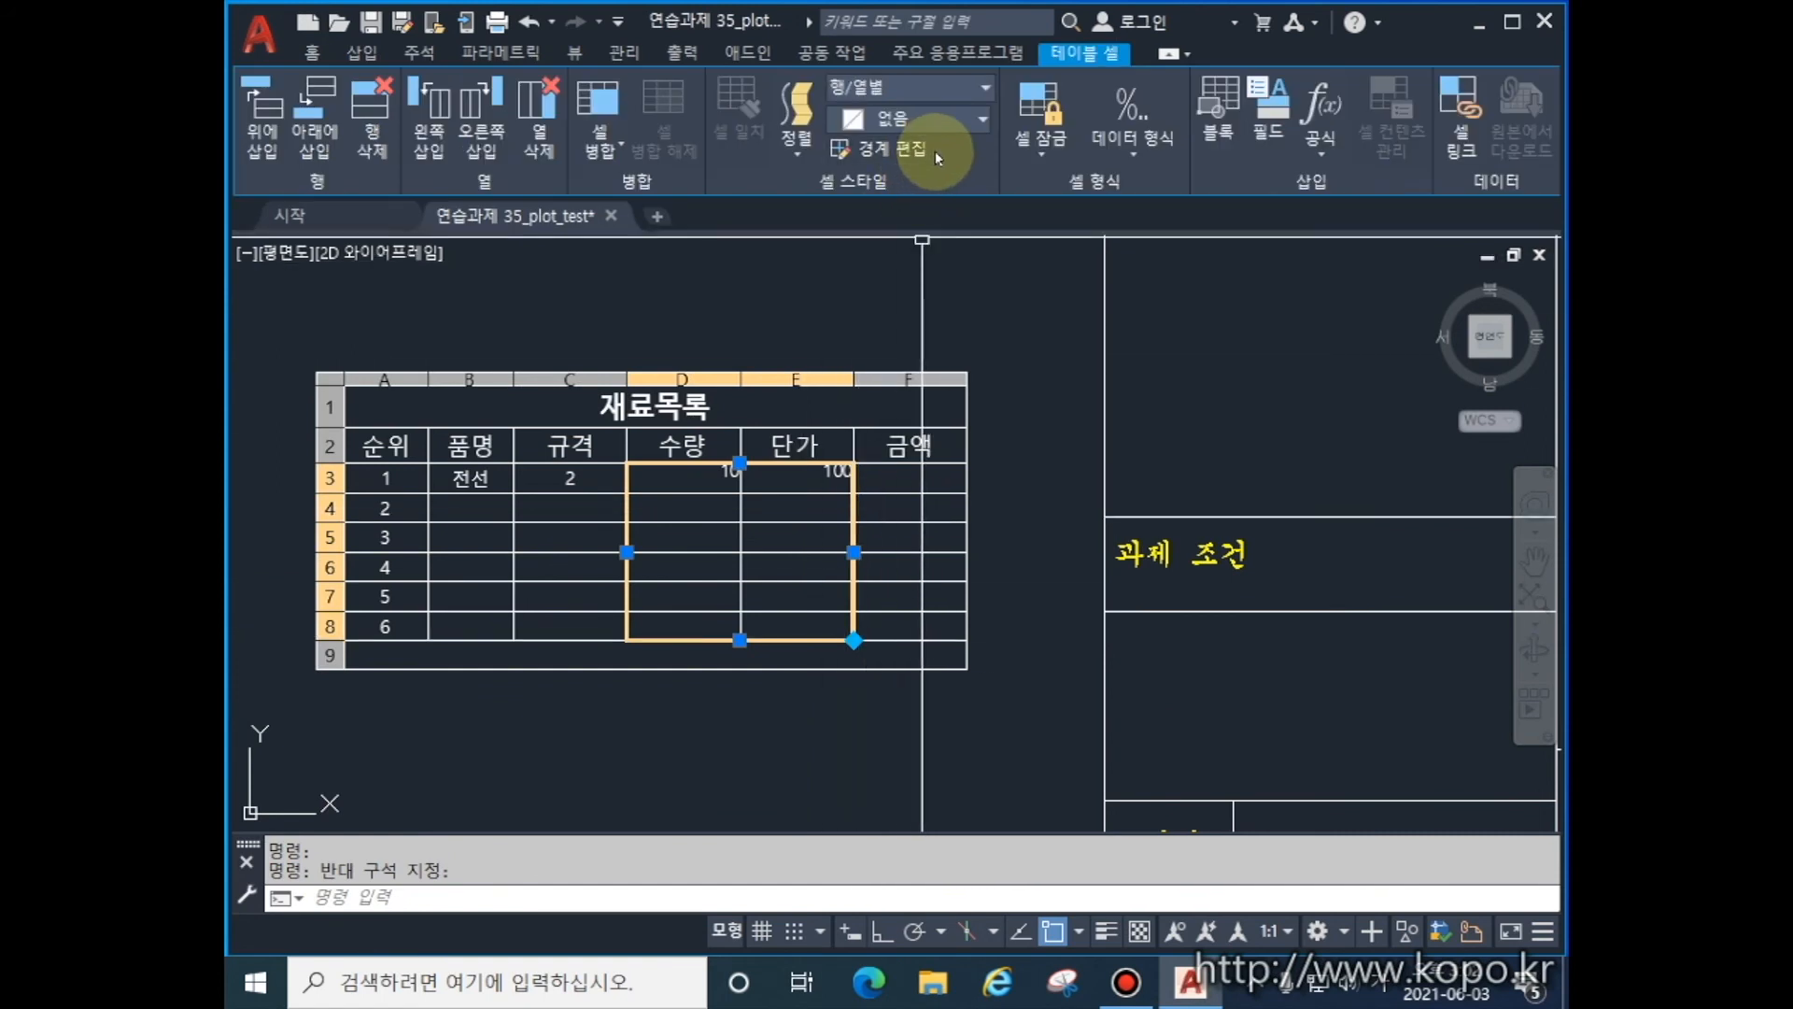
left_click(1130, 154)
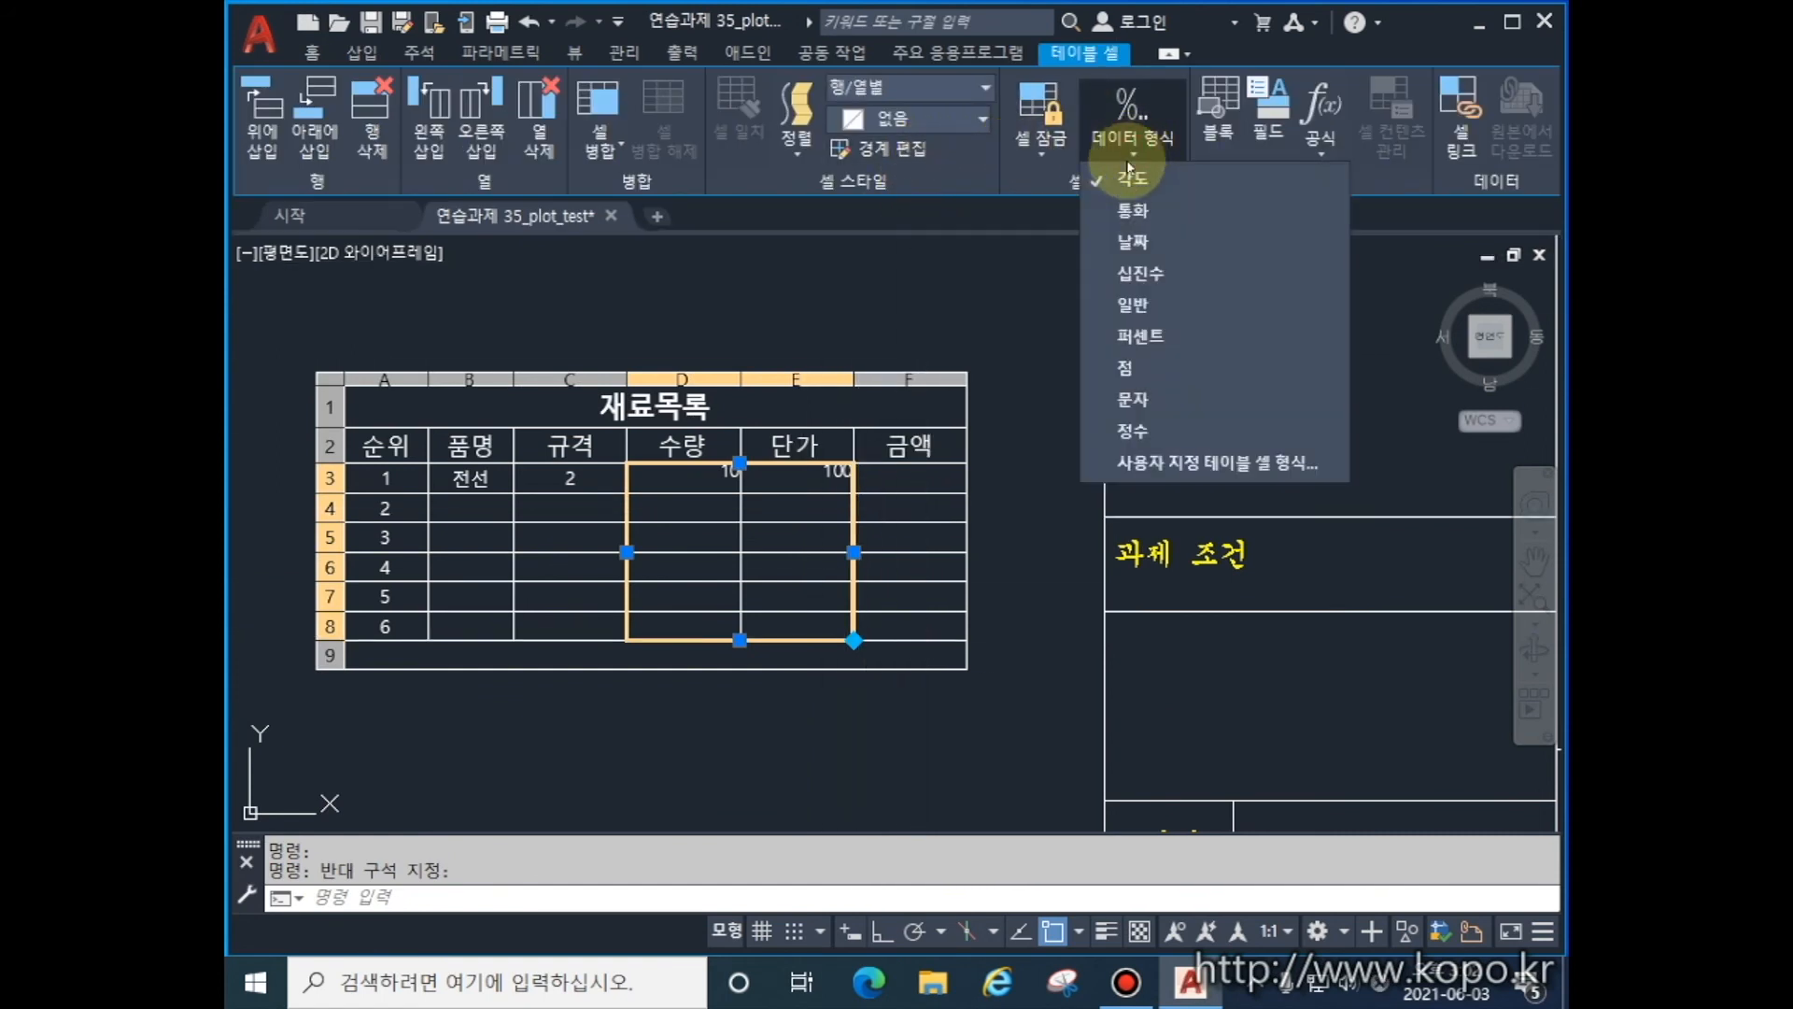
left_click(1149, 428)
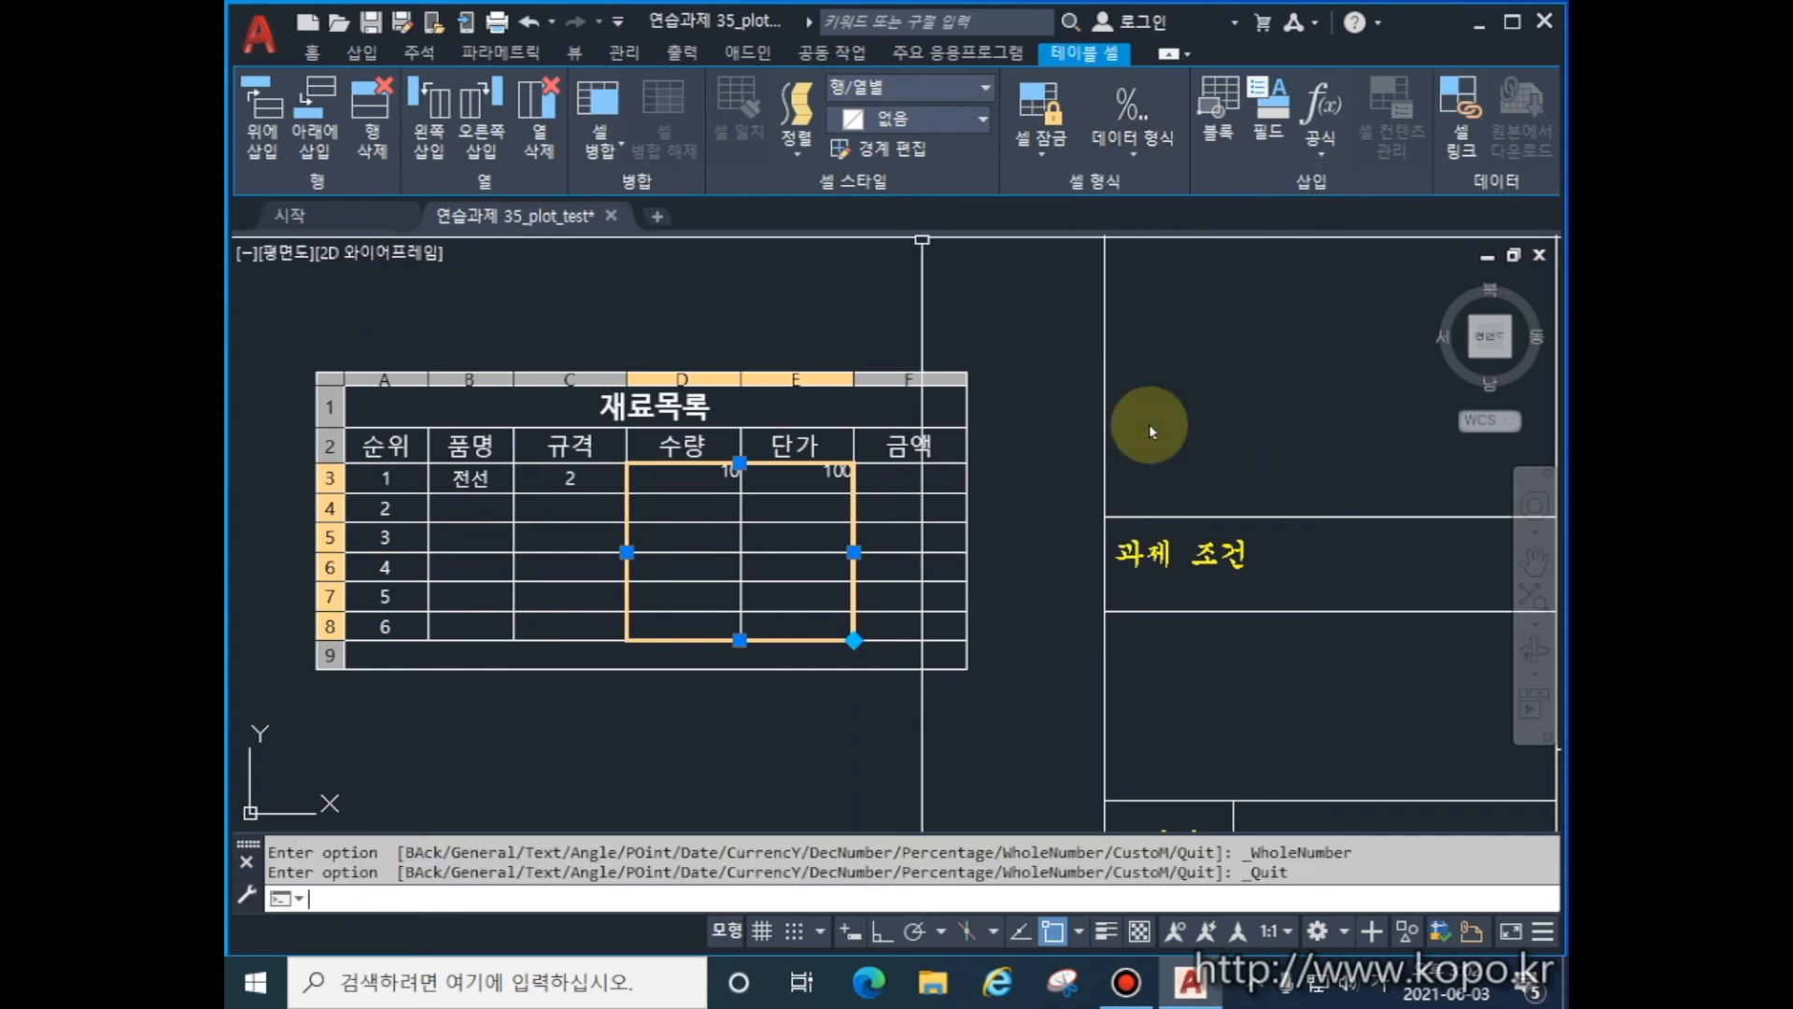
left_click(800, 129)
left_click(855, 301)
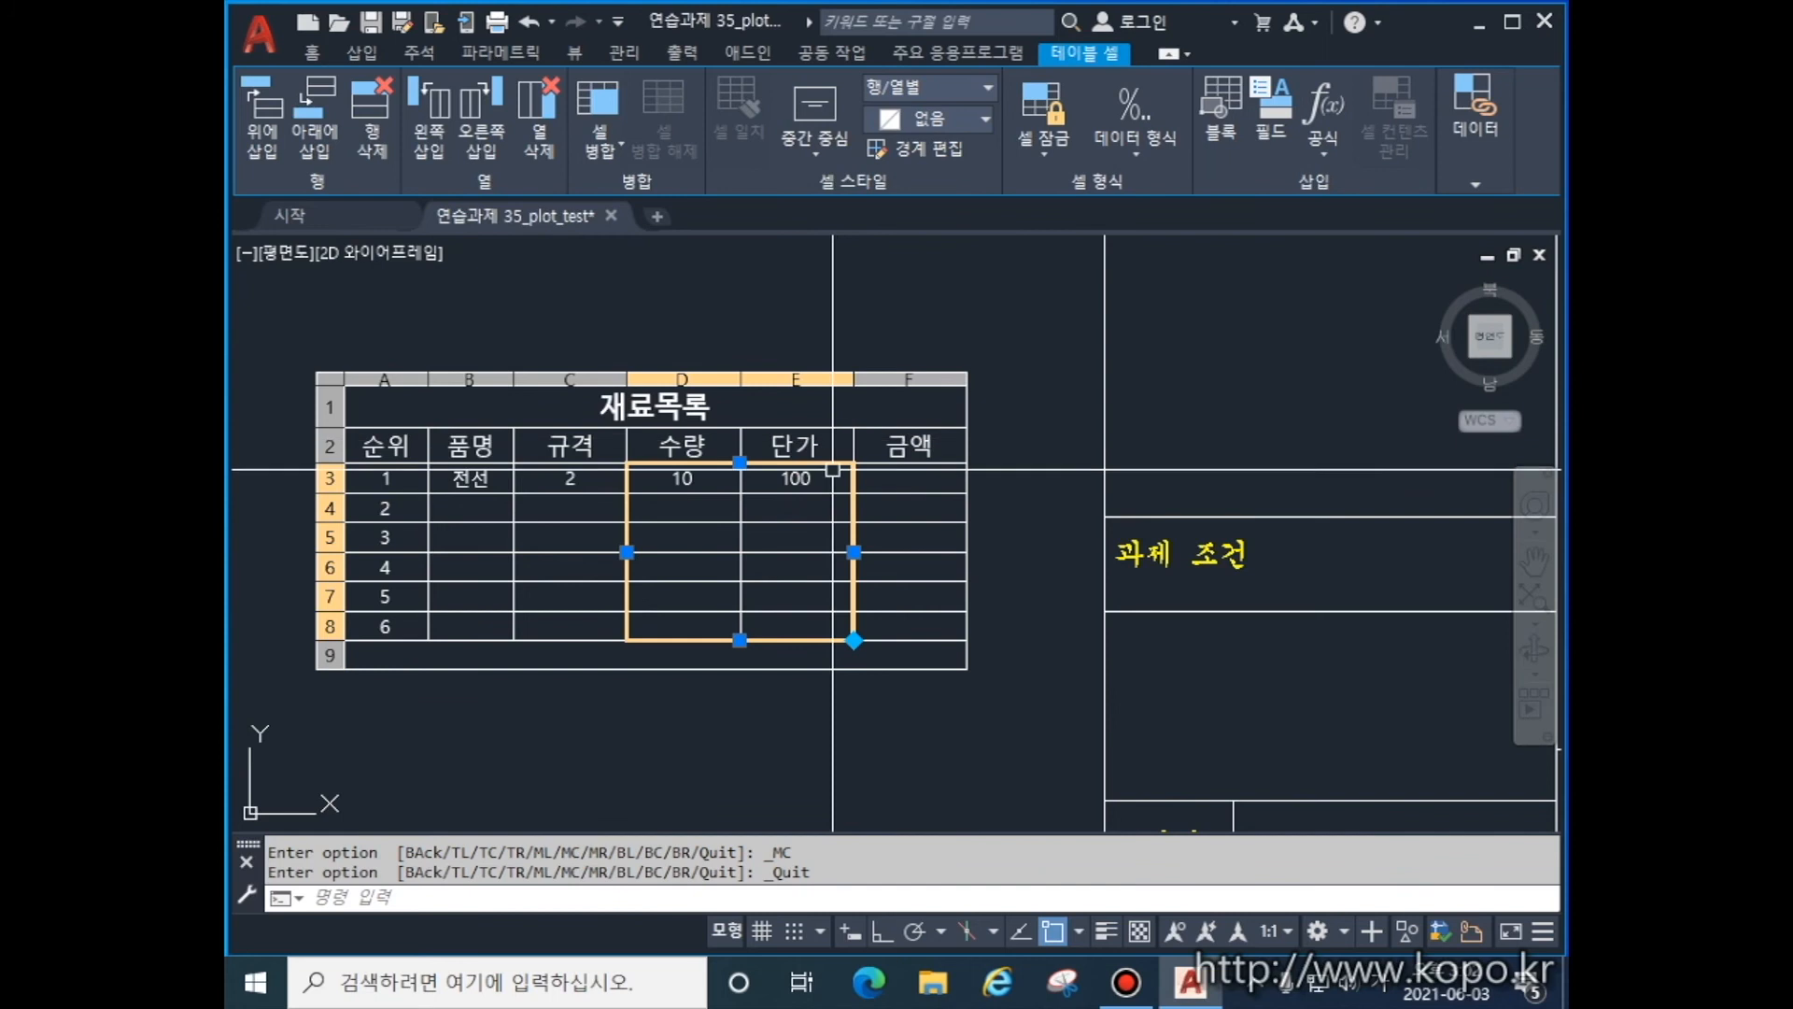
key("Escape")
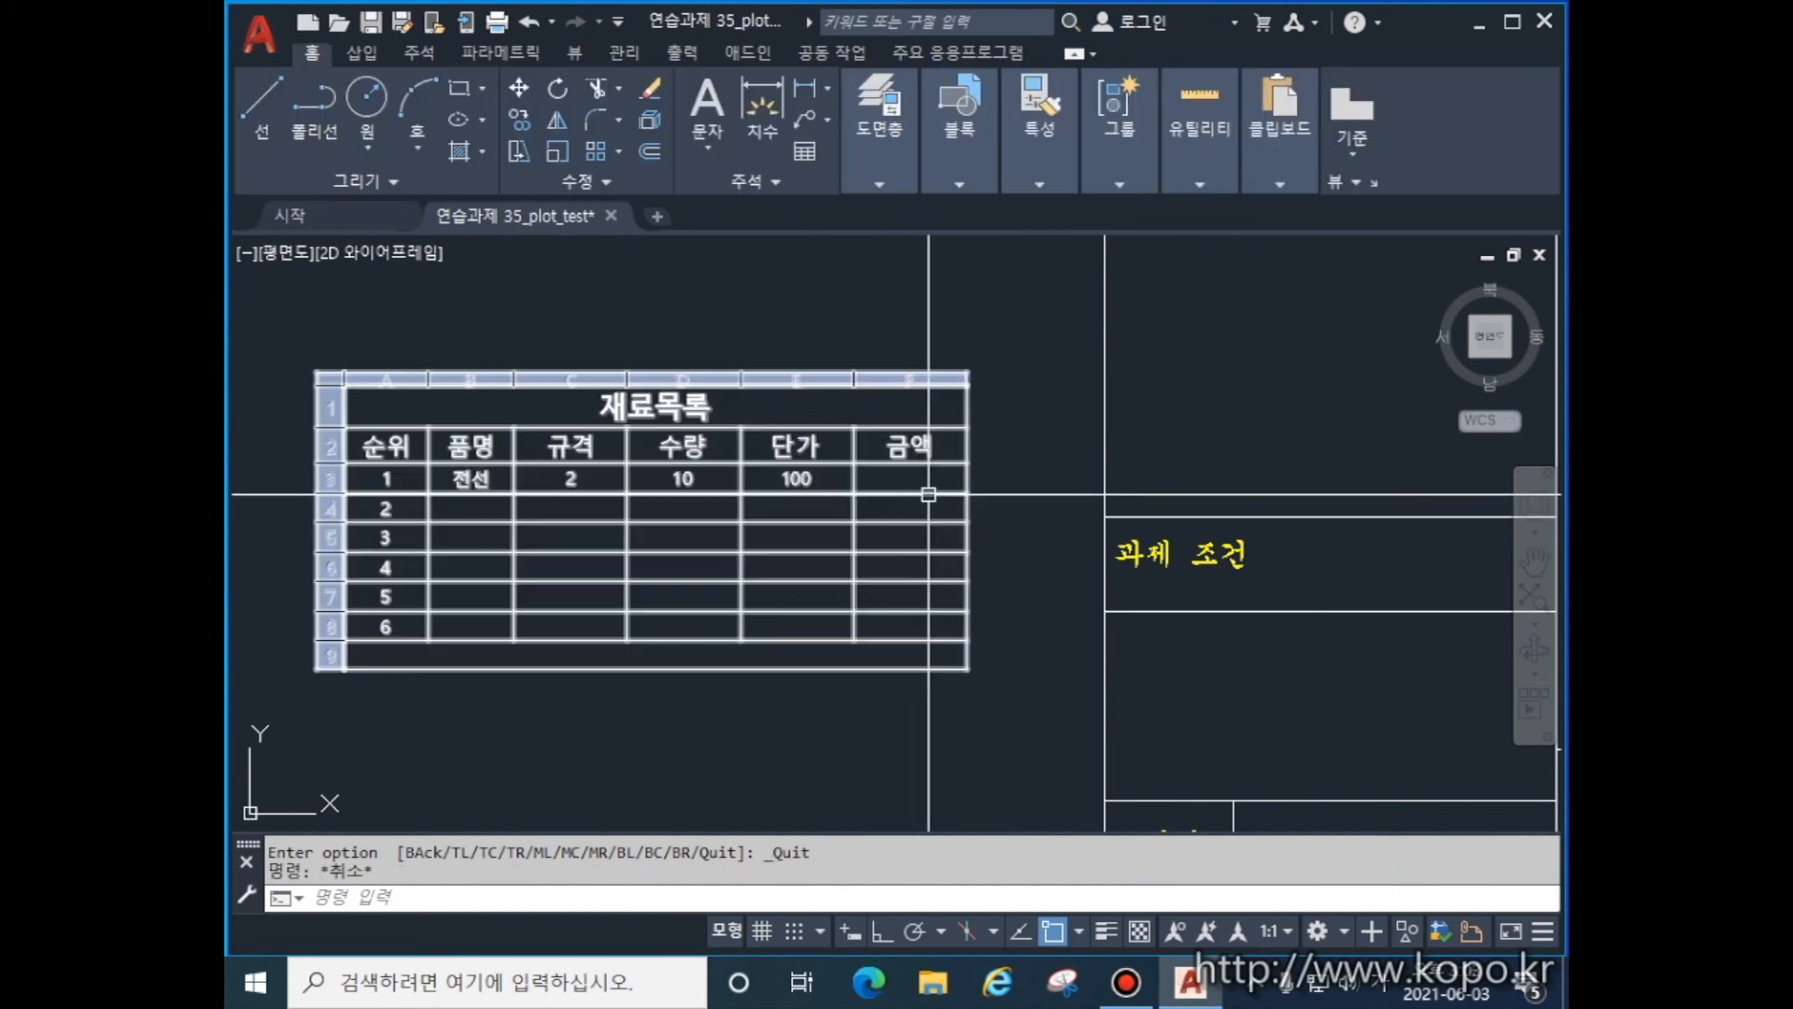
- Enter the formula =d3*e3 in cell F3 under 금액 and copy that cell
double_click(902, 484)
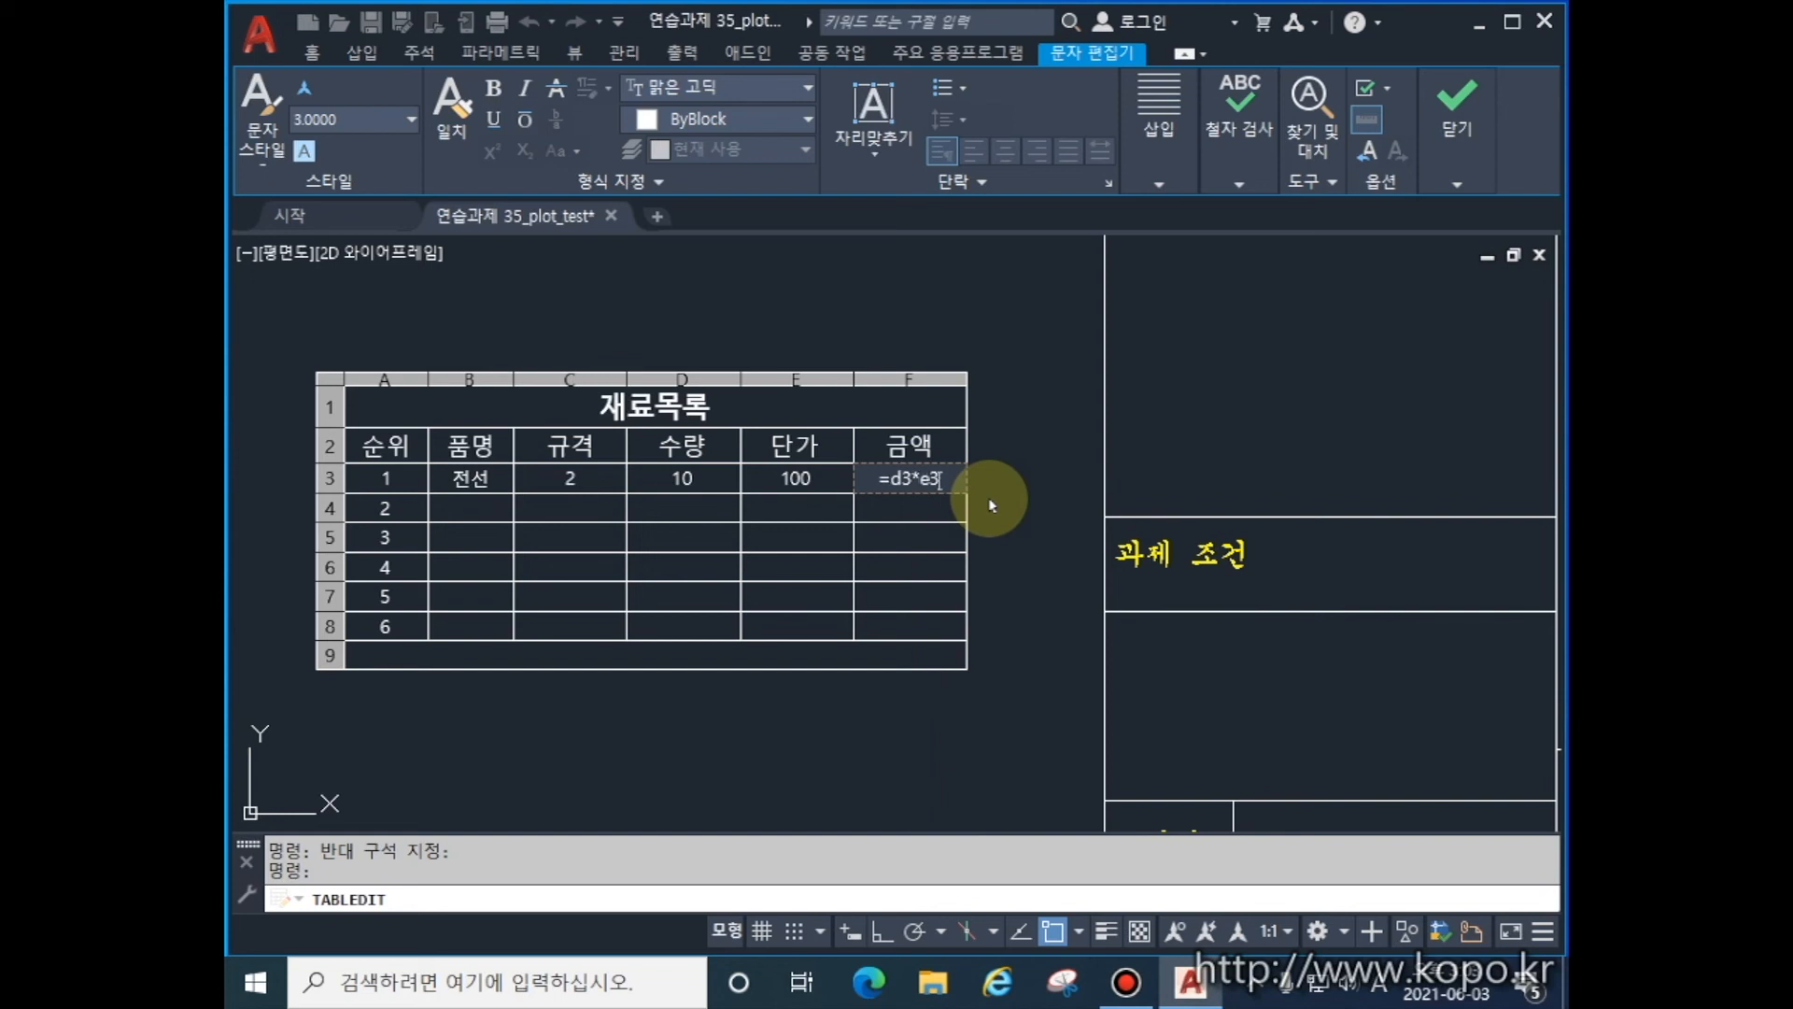
key("Return")
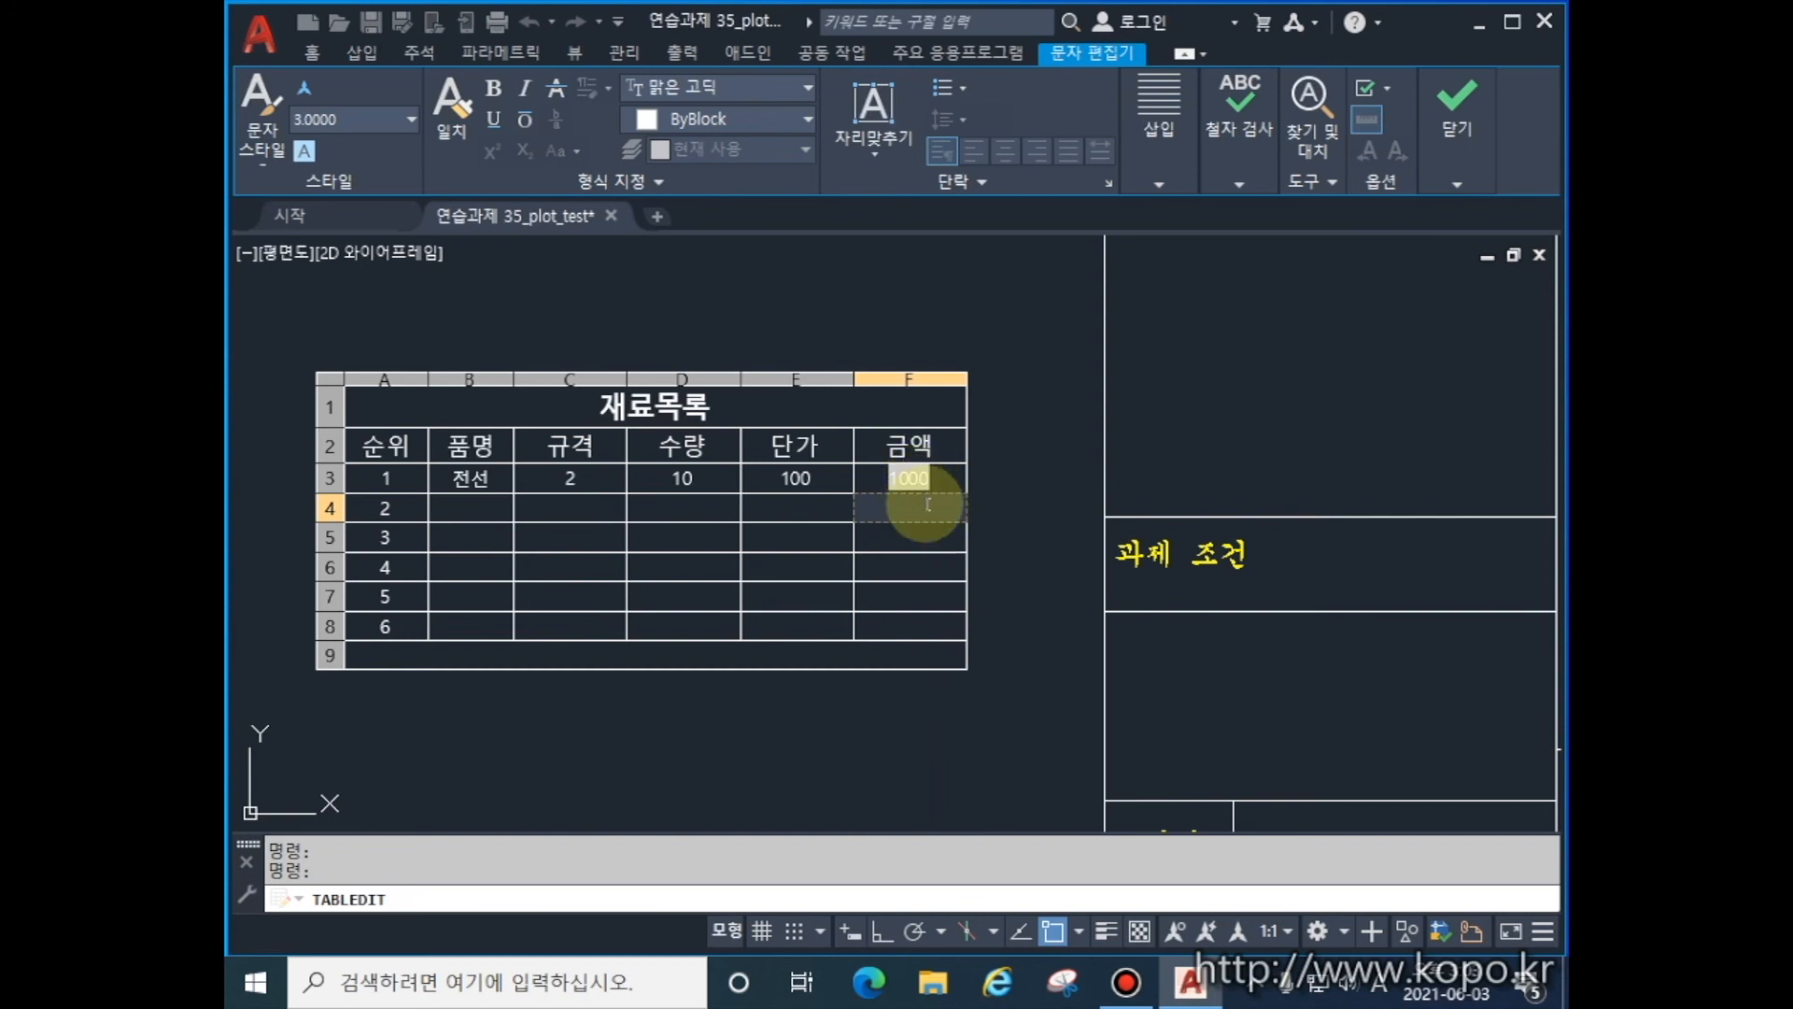
left_click(910, 477)
scroll(911, 478, "up", 2)
right_click(1297, 481)
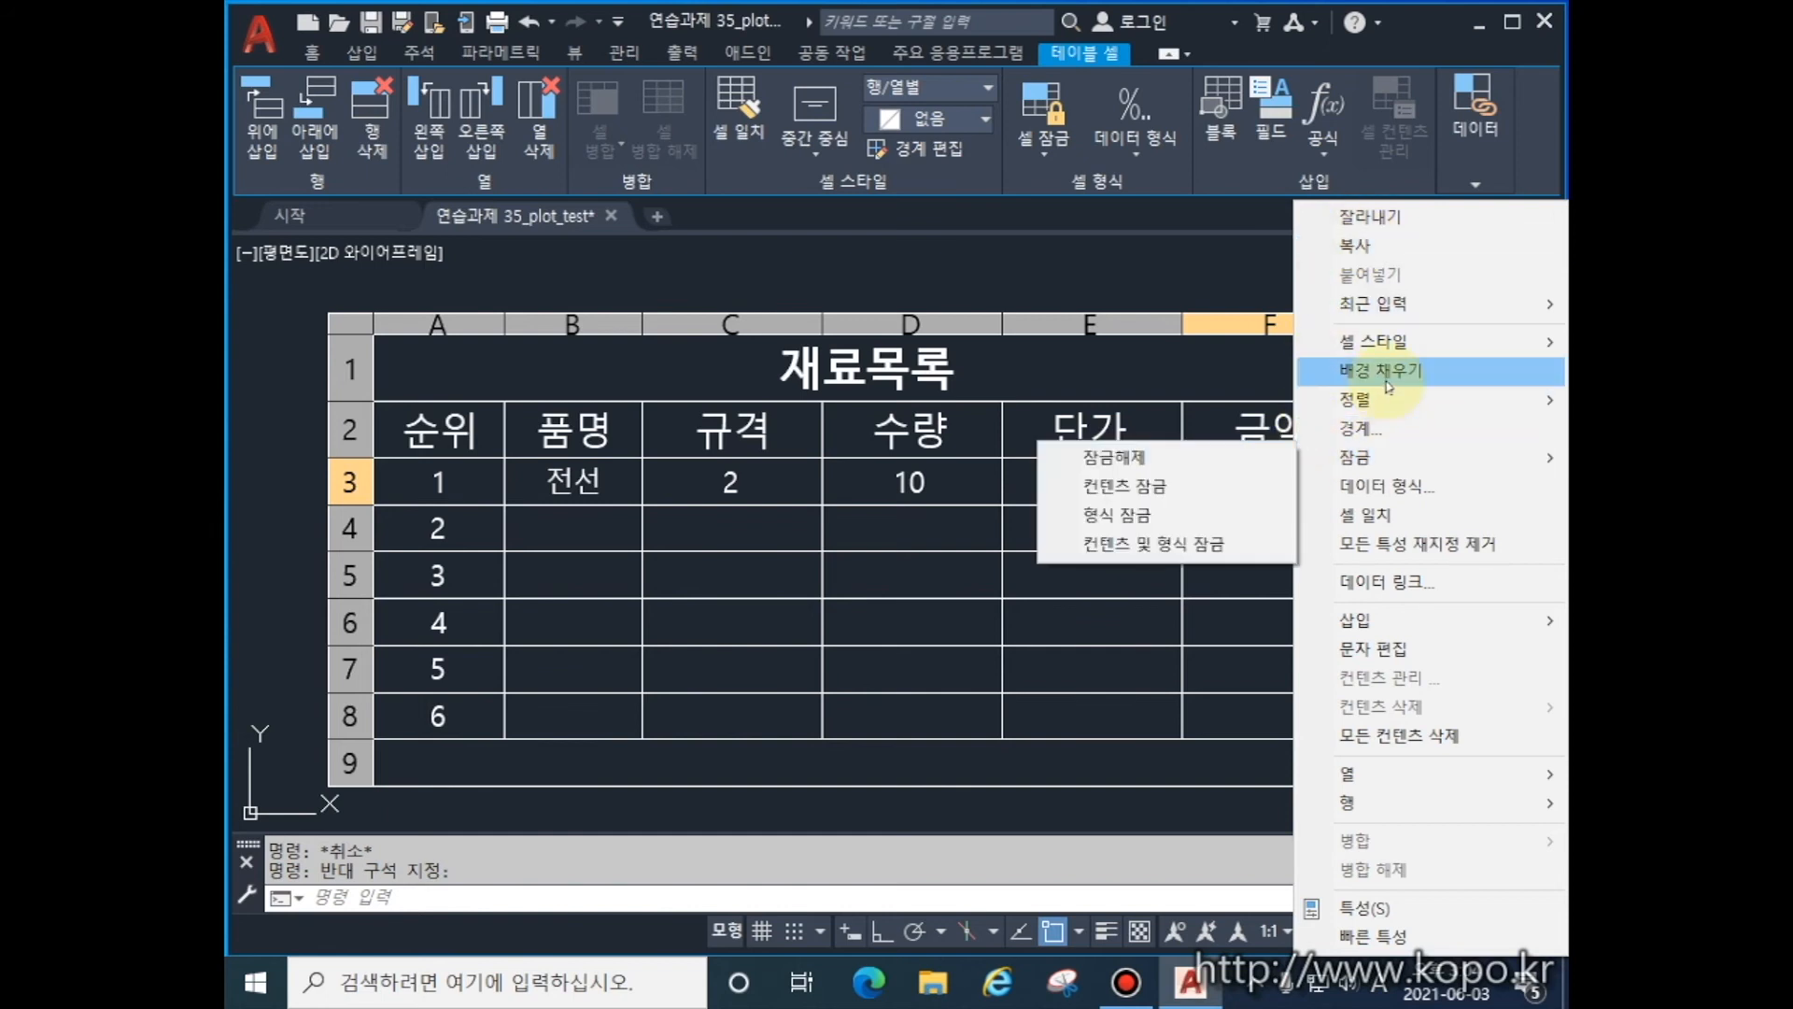
mouse_move(1388, 405)
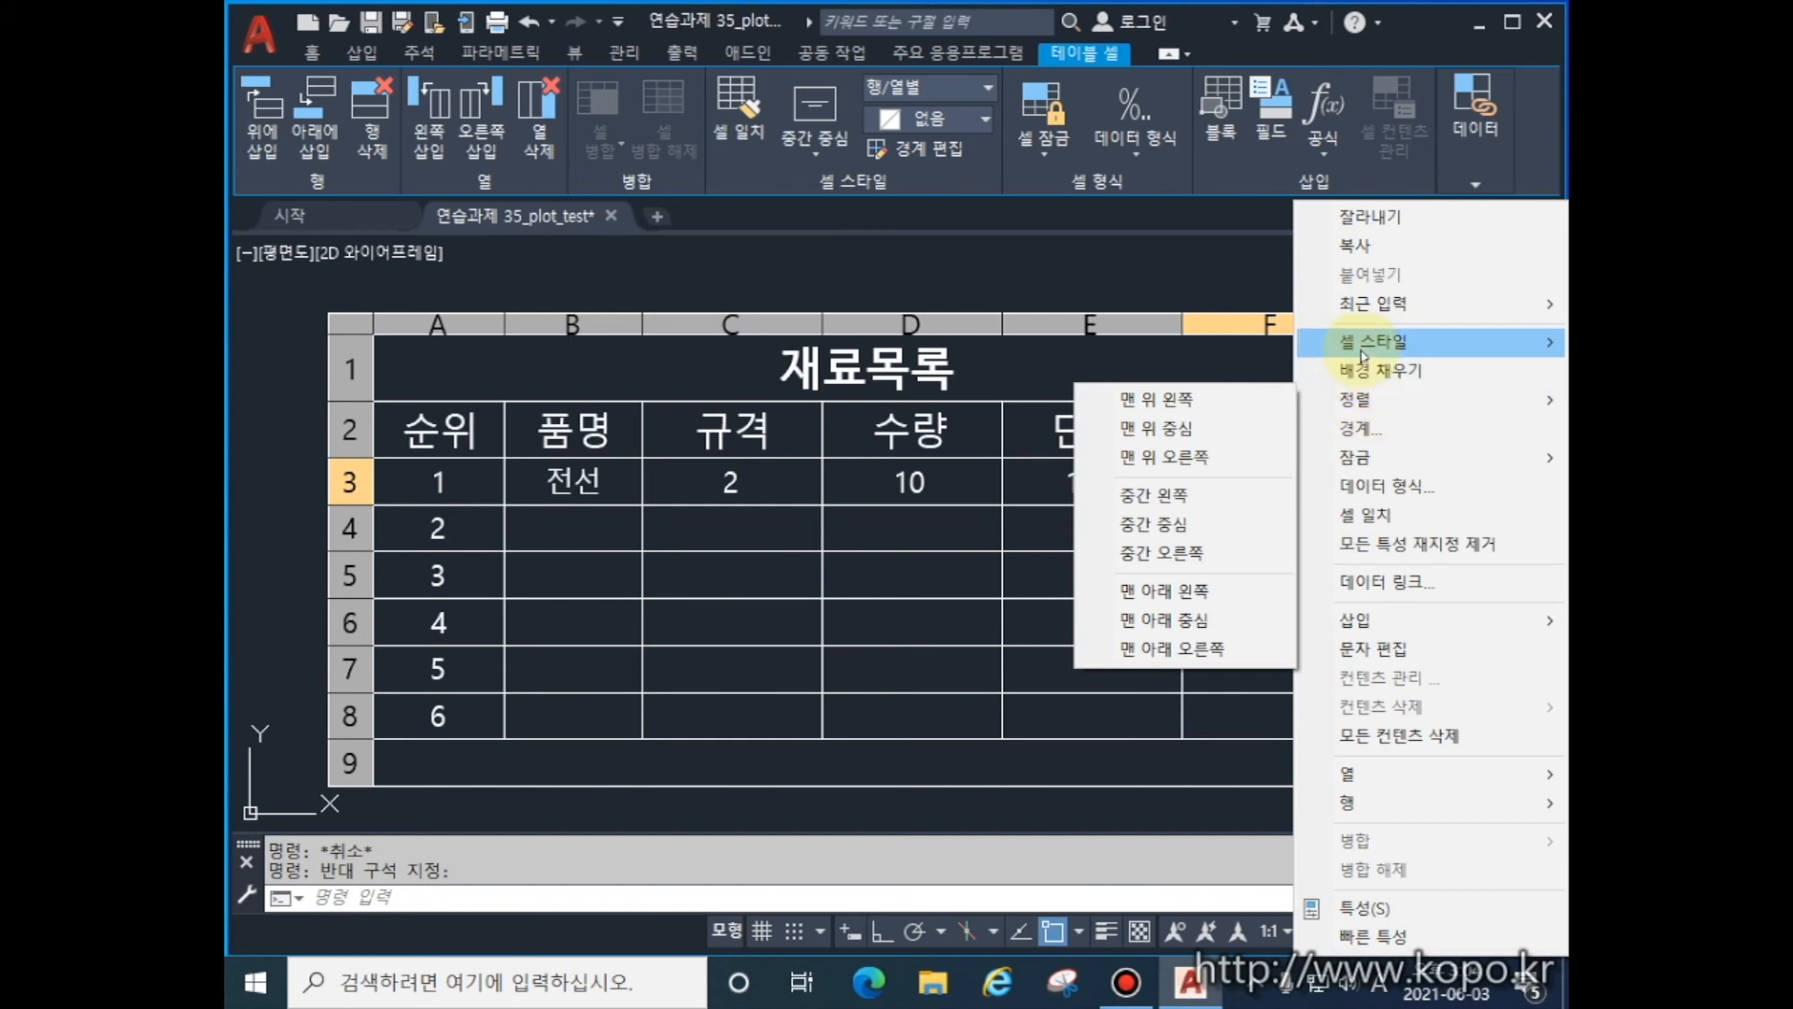
mouse_move(1364, 301)
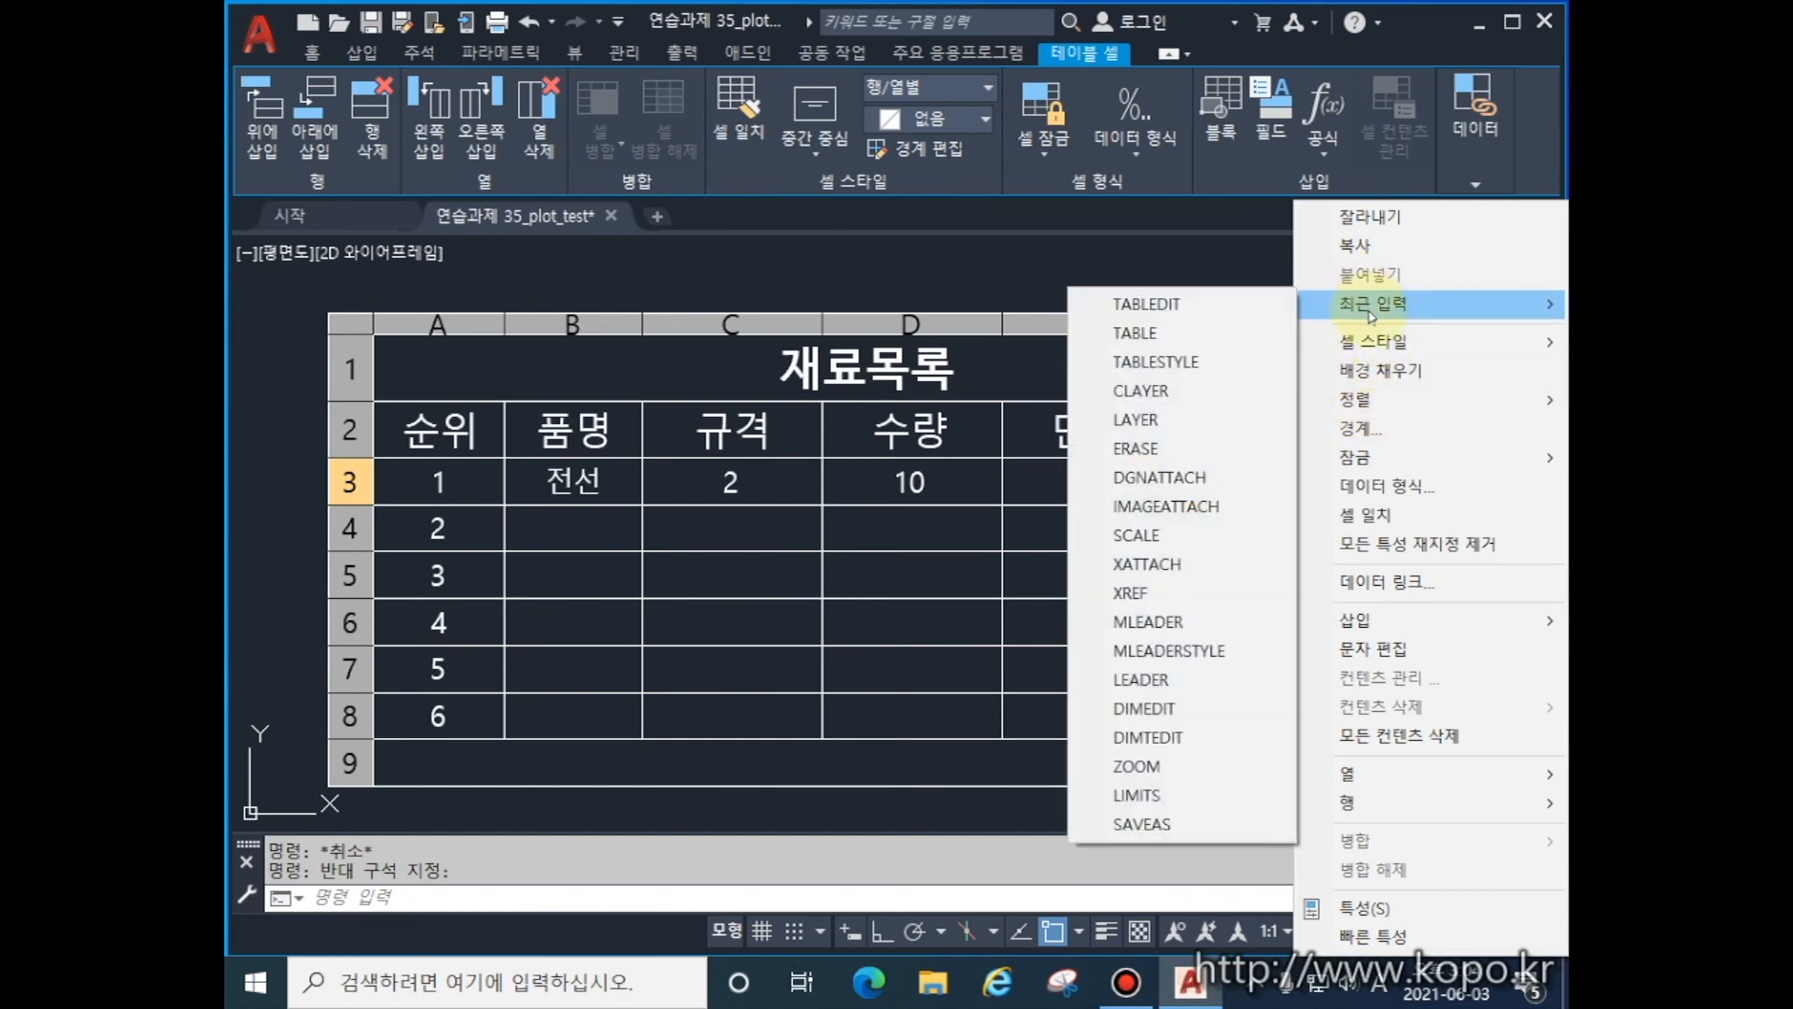
mouse_move(1396, 327)
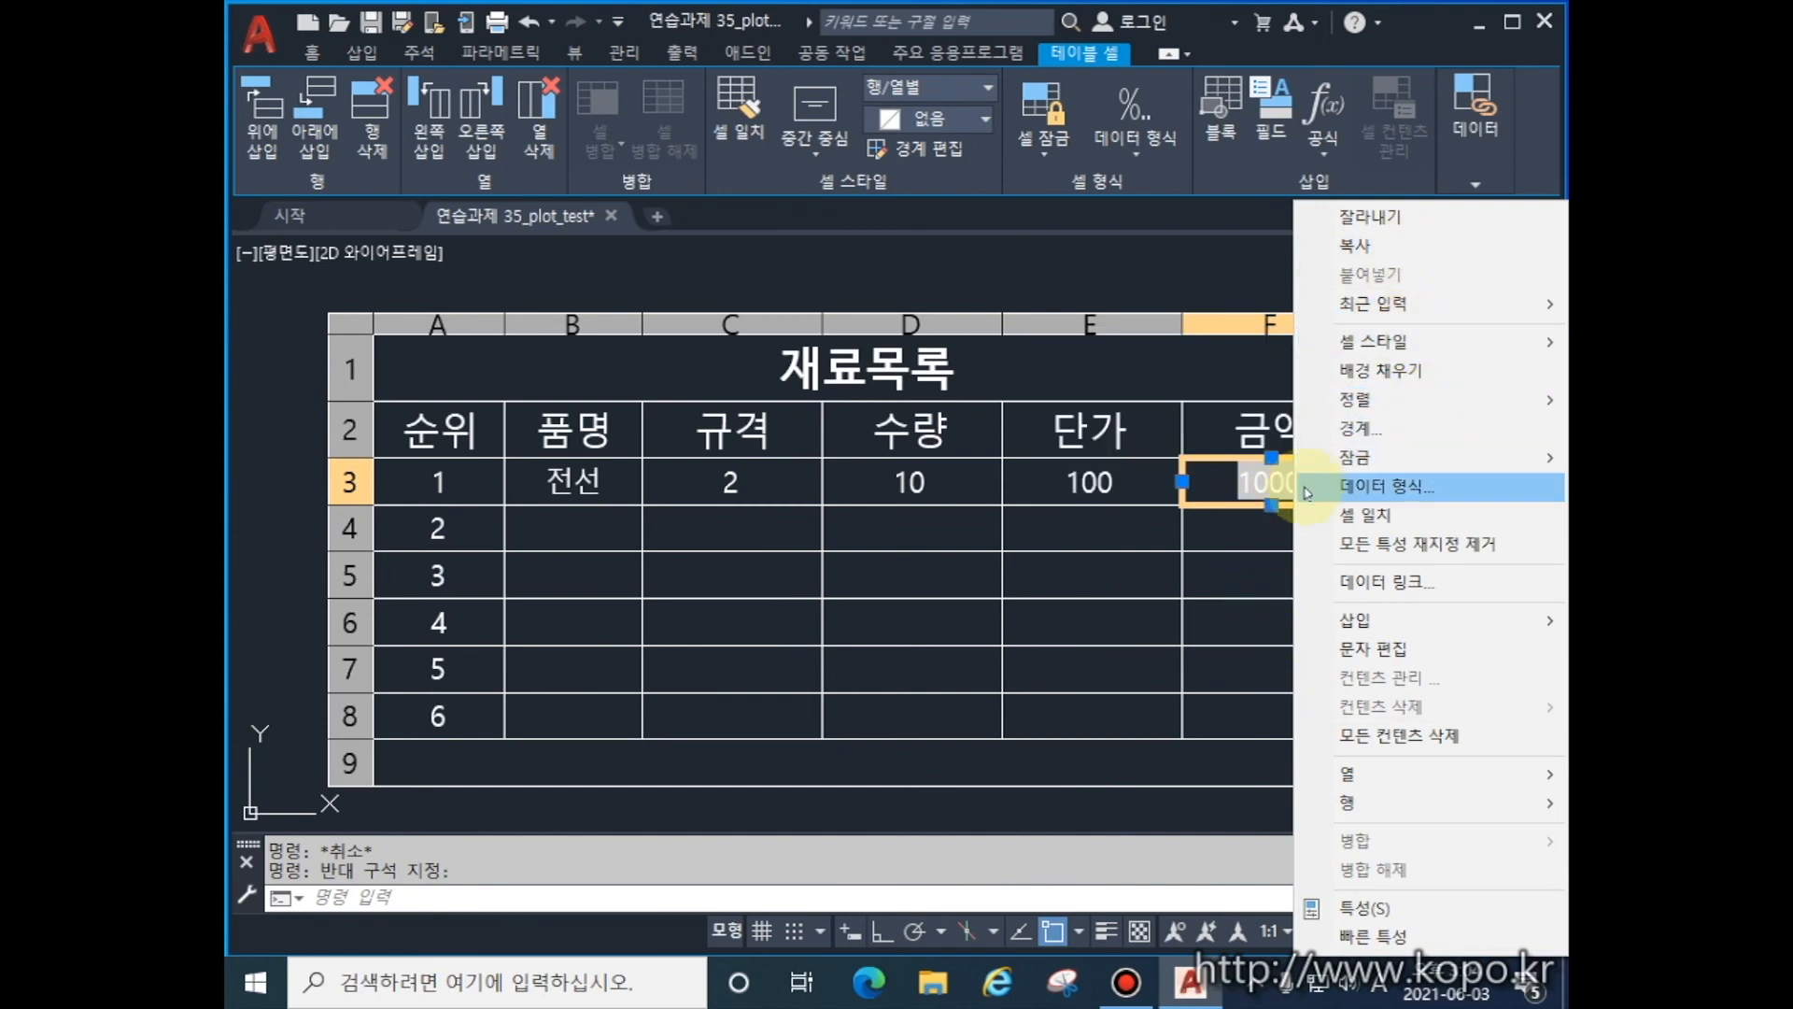
left_click(1351, 246)
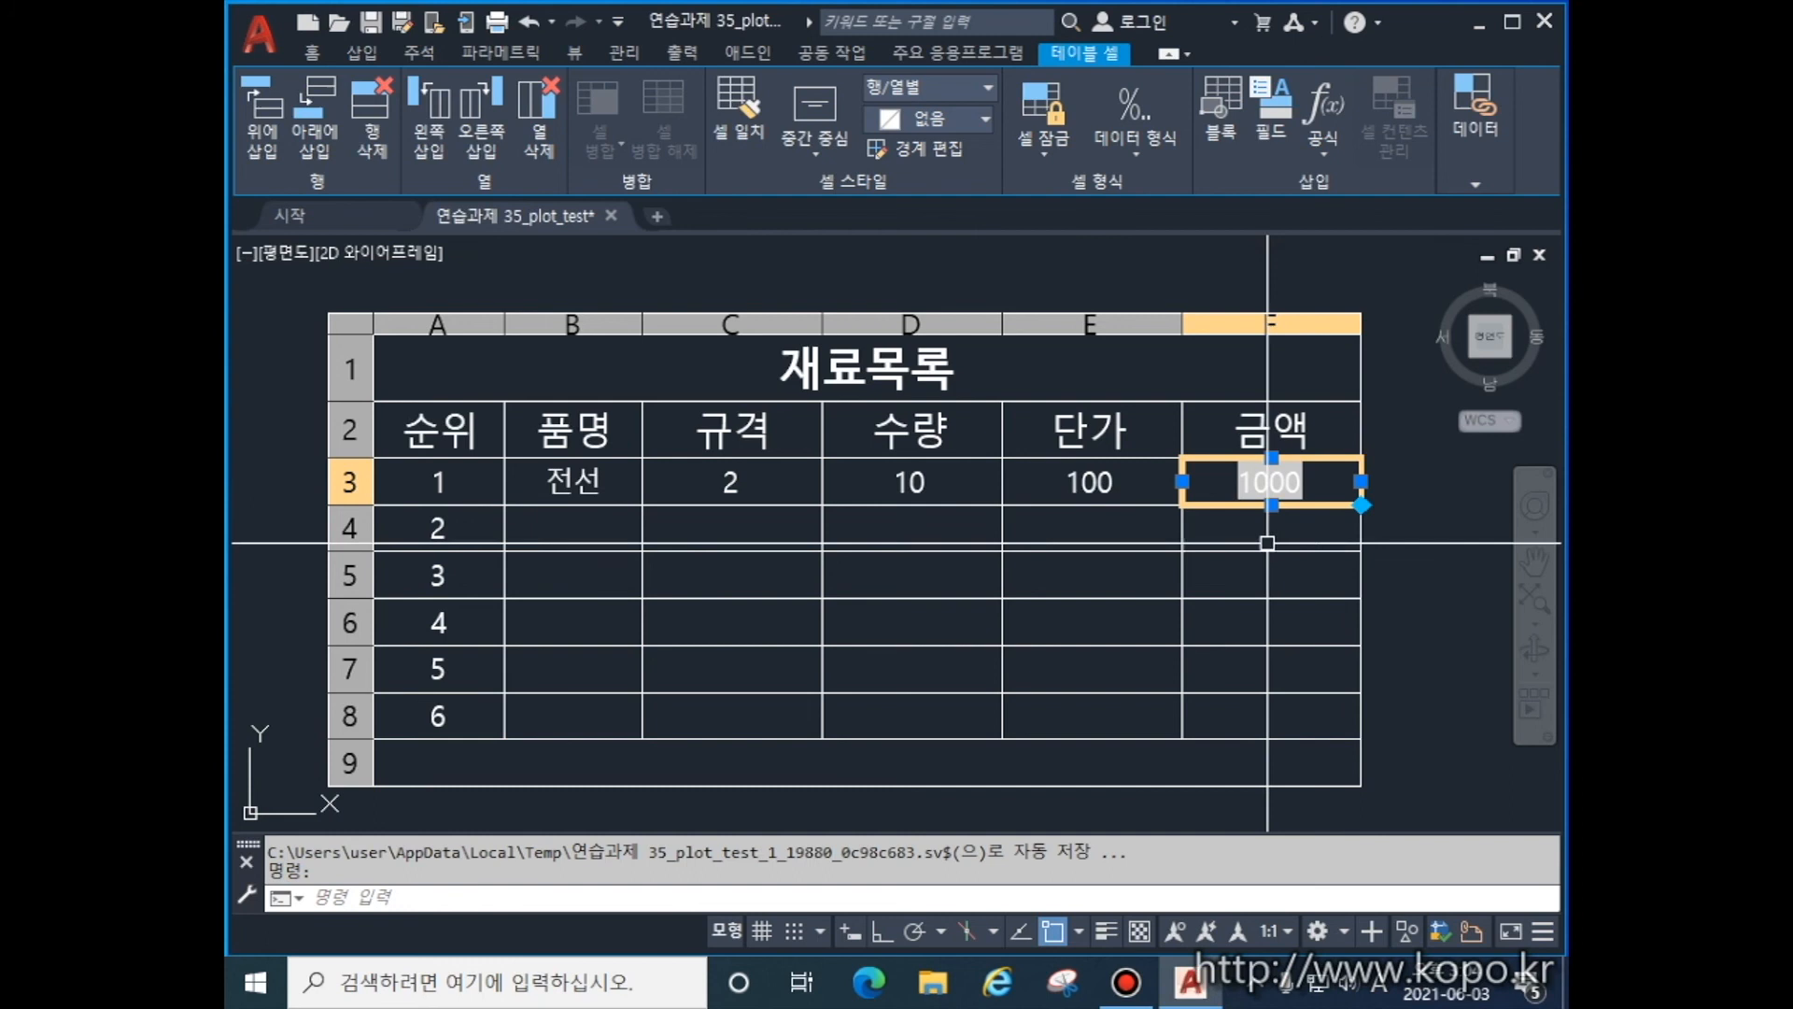
- Paste the copied formula cell into cells F4 to F8 of the 금액 column
left_click(1266, 579)
left_click(1263, 703)
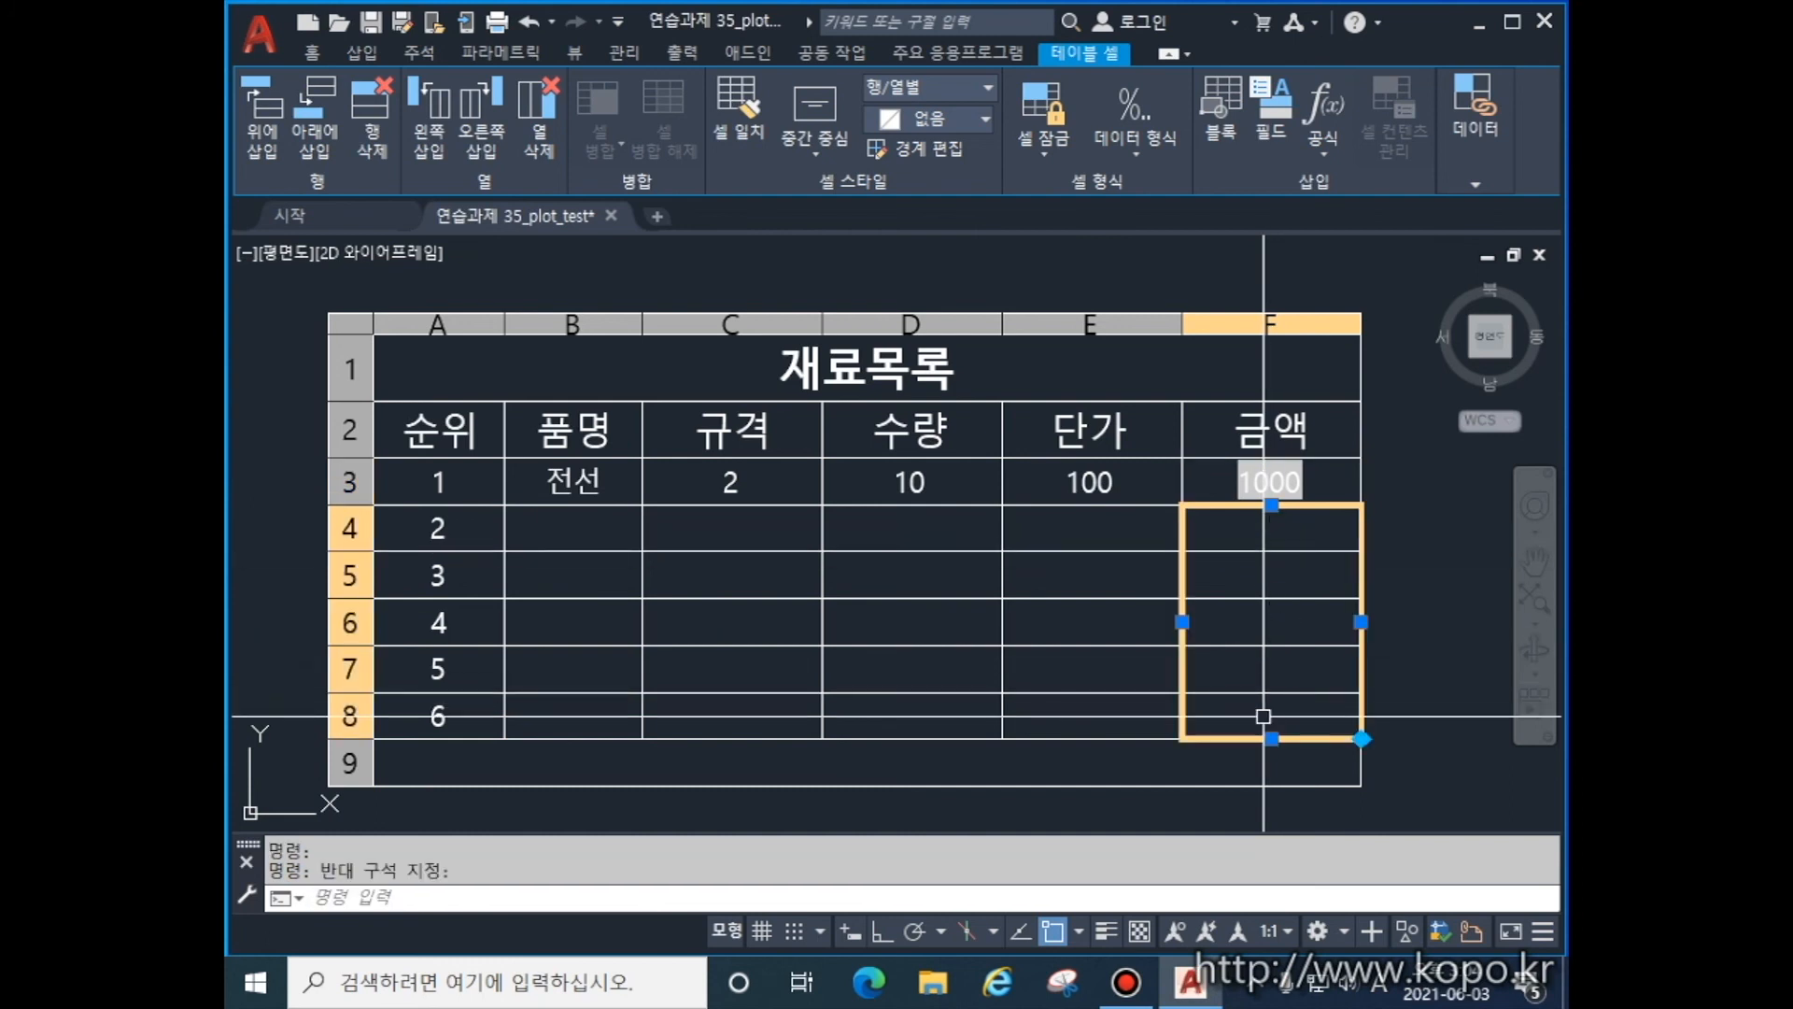
right_click(1264, 711)
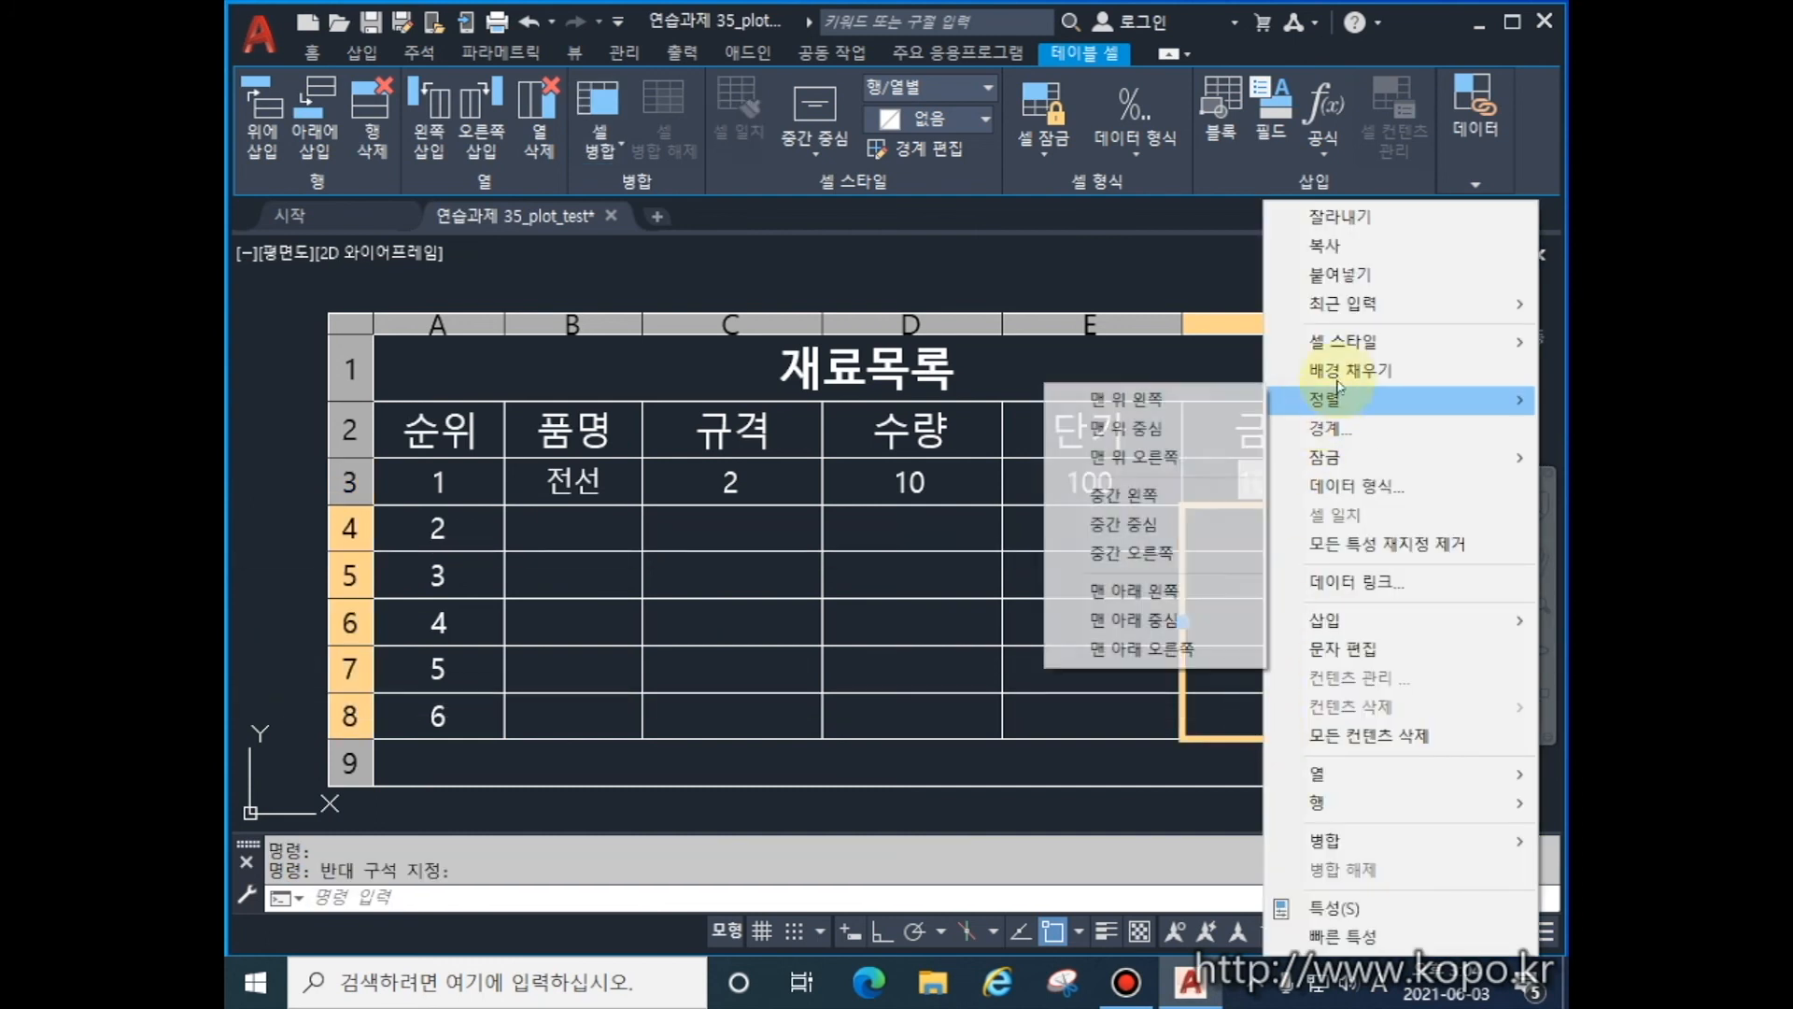
left_click(1337, 275)
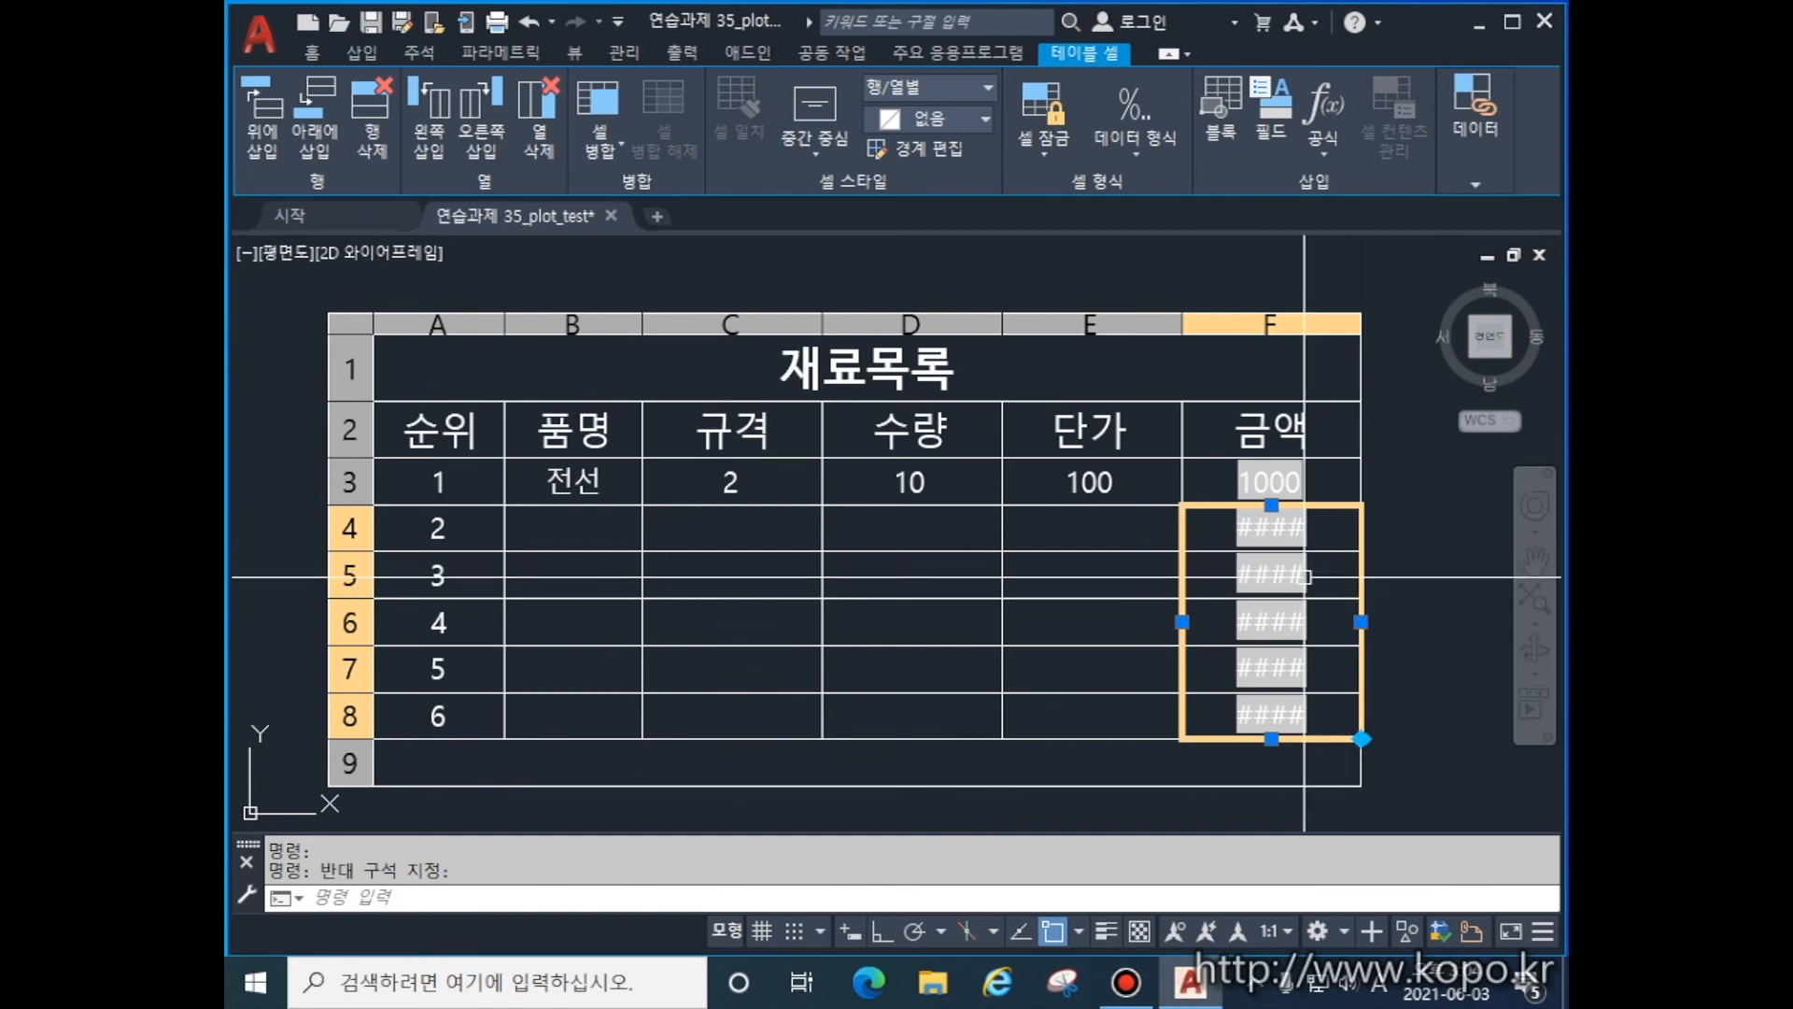
key("Escape")
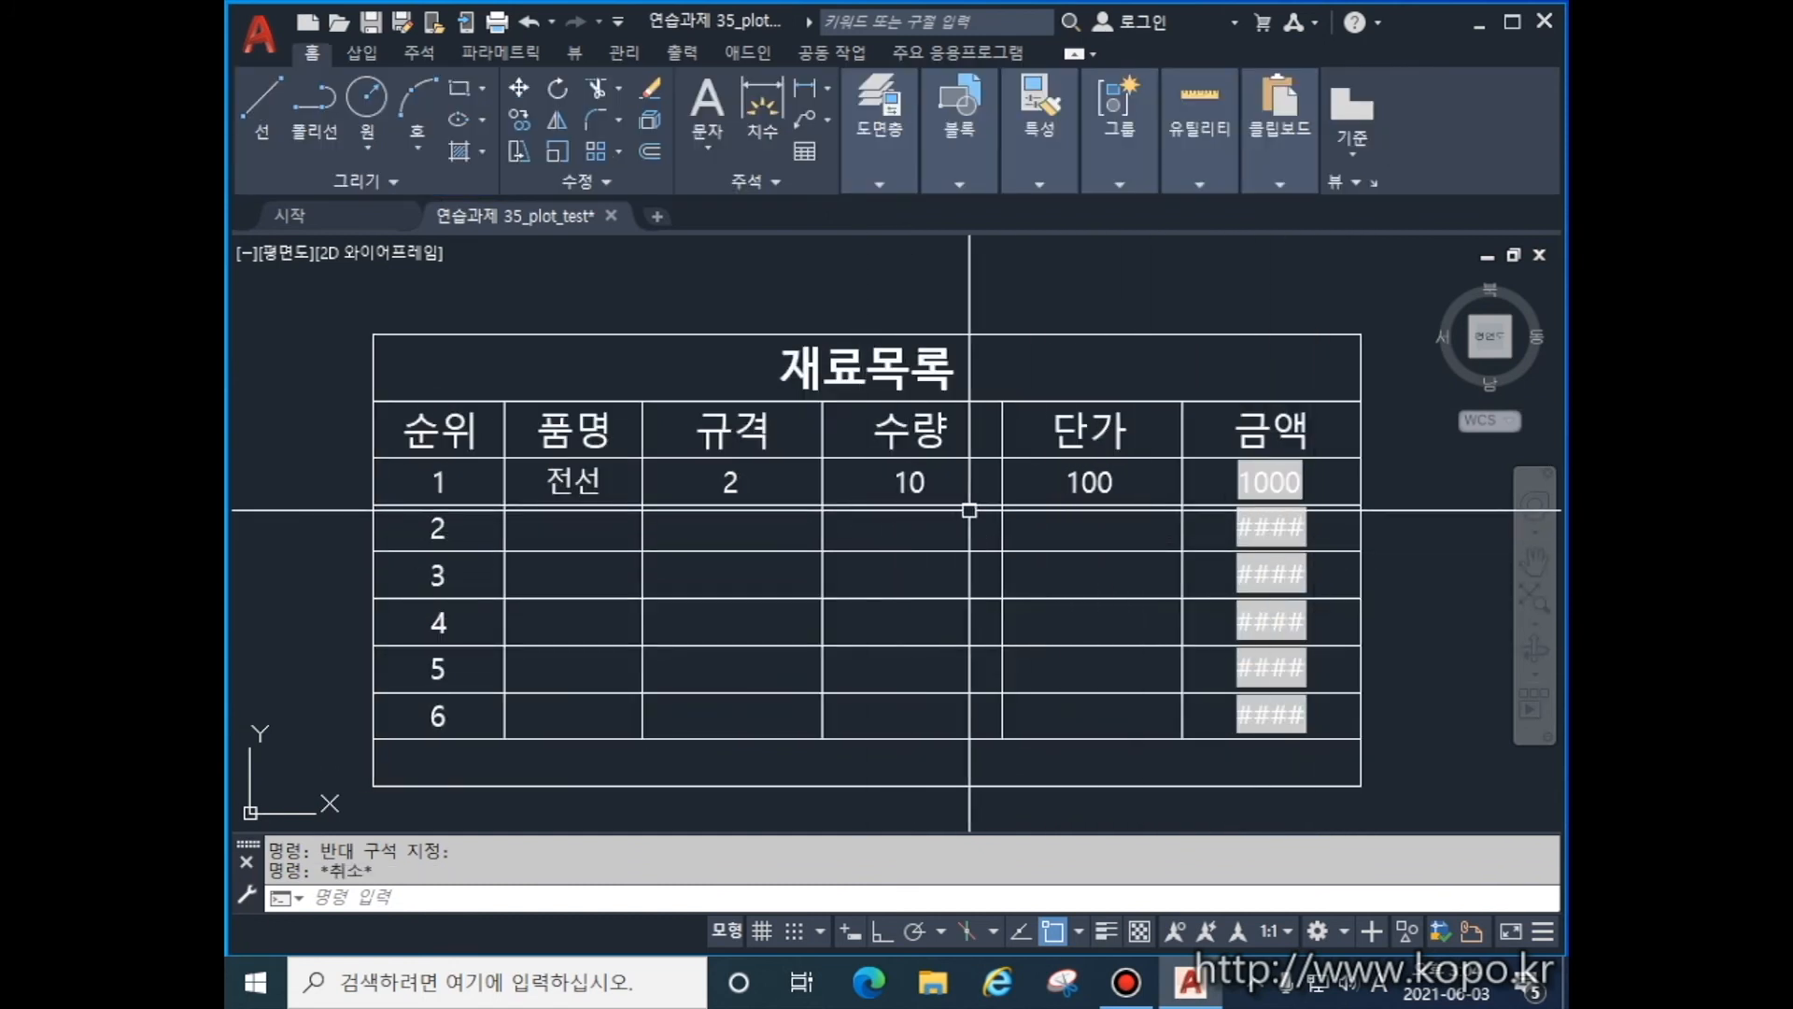
- Enter the quantity 4 in cell D4 and the unit price 50 in cell E4
left_click(944, 529)
double_click(943, 533)
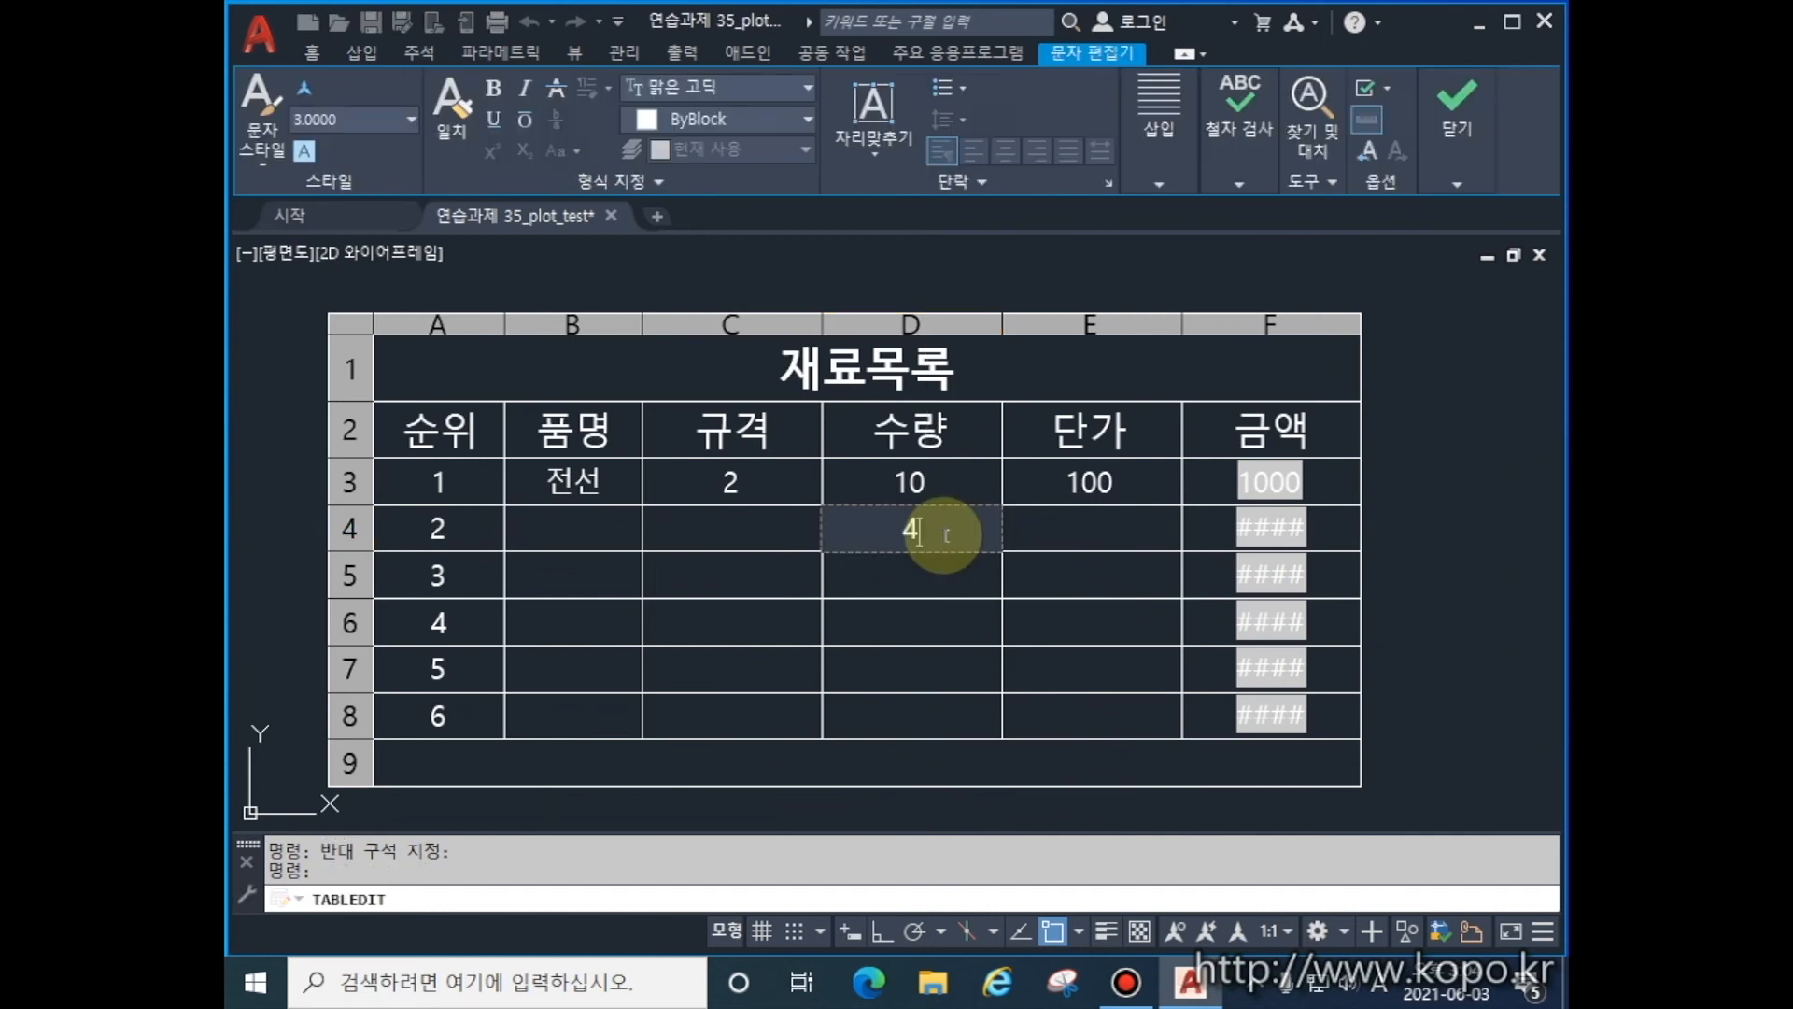
type("4")
key("Return")
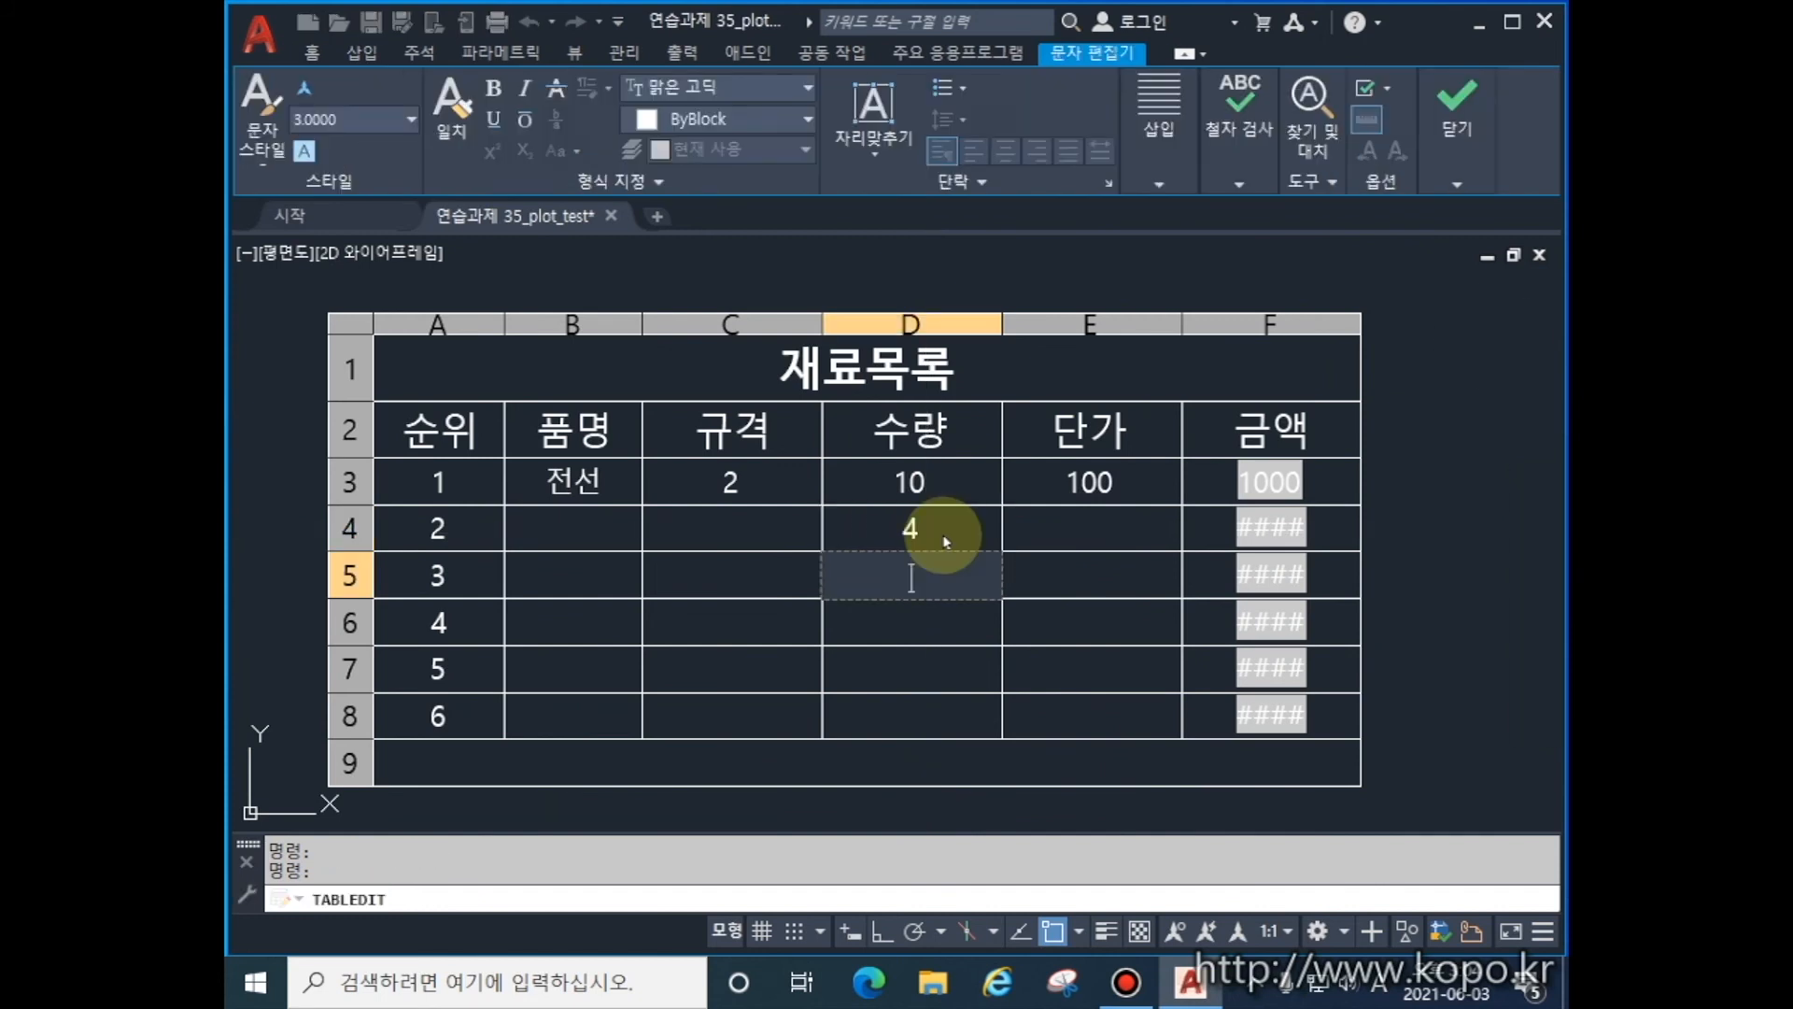
left_click(1093, 526)
double_click(1125, 539)
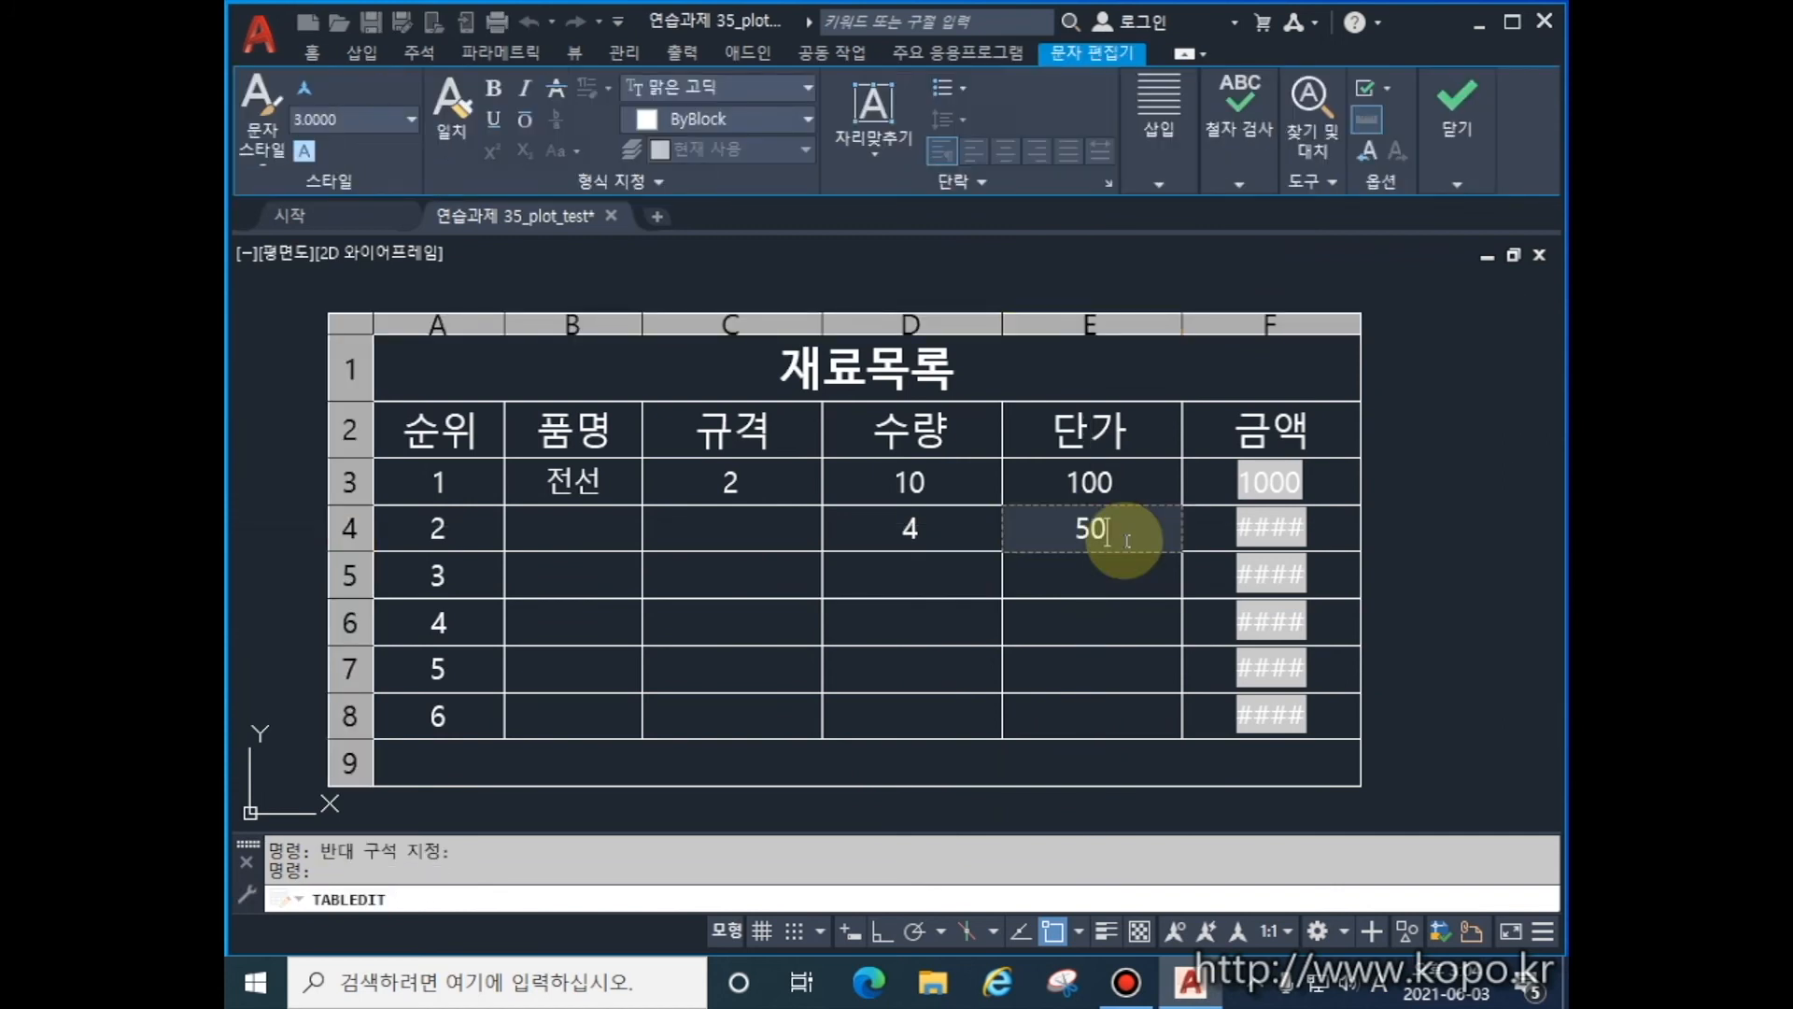
type("50")
key("Return")
key("Escape")
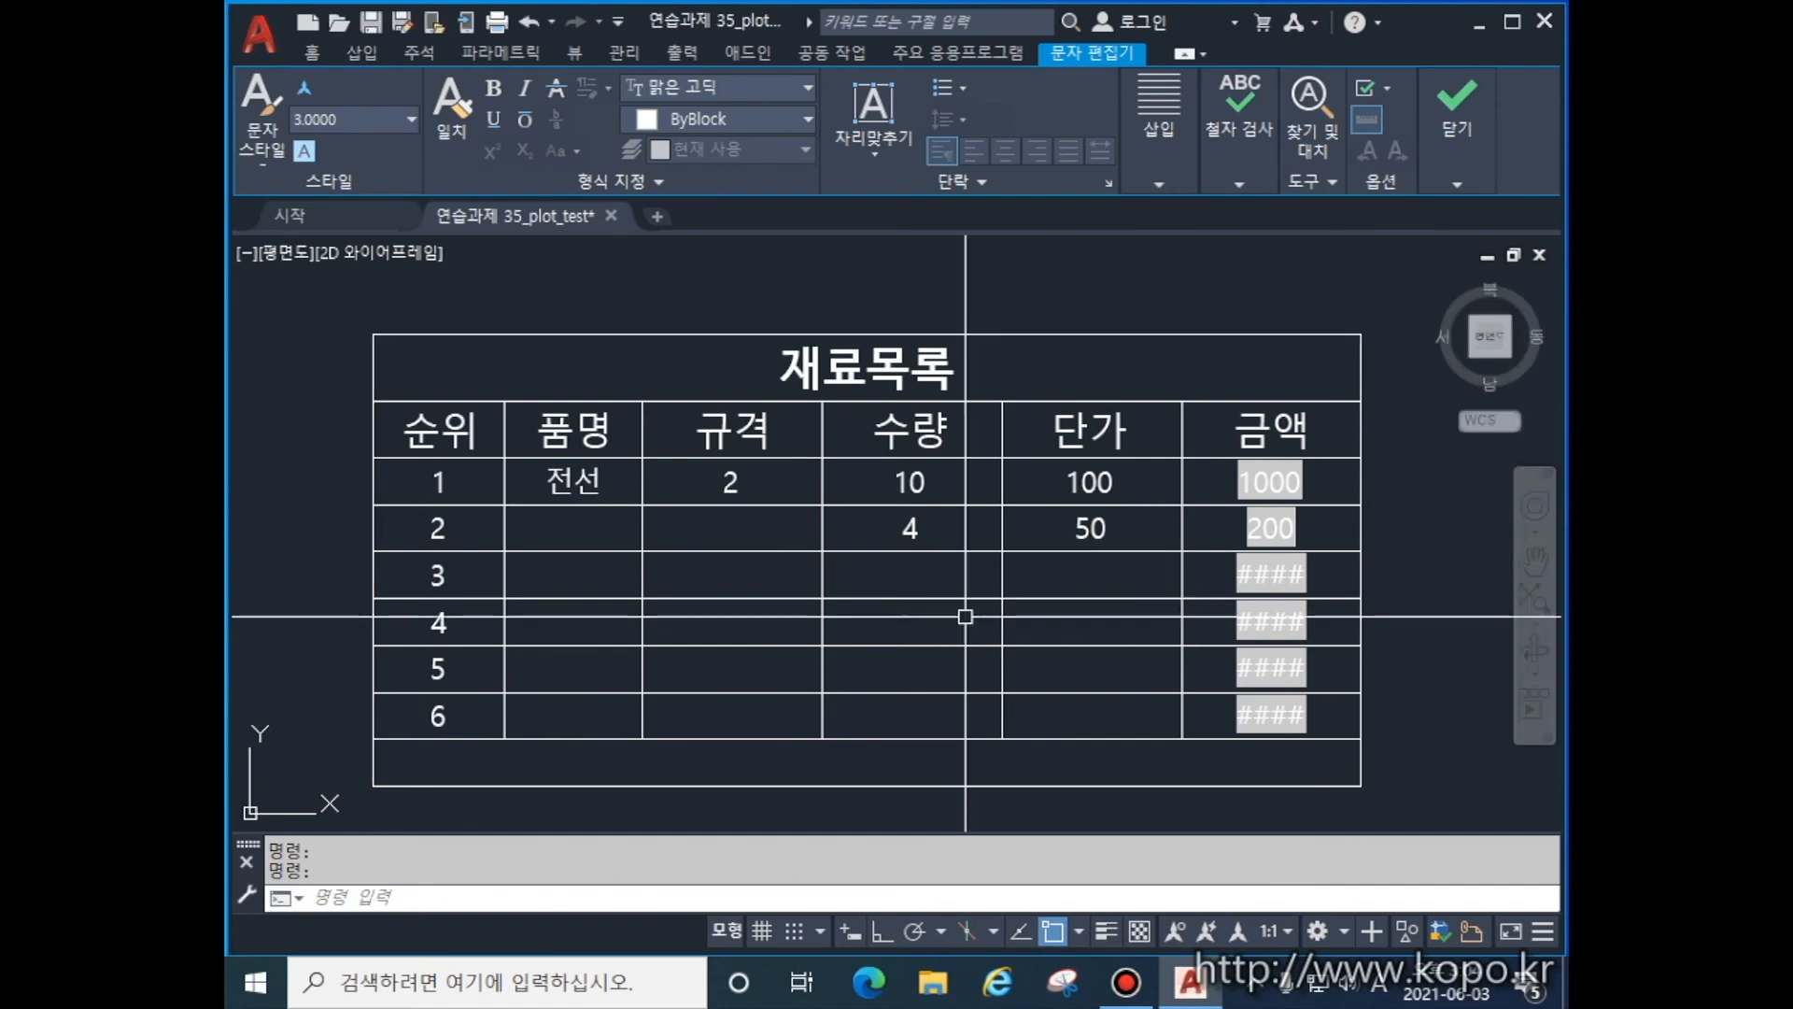
key("Escape")
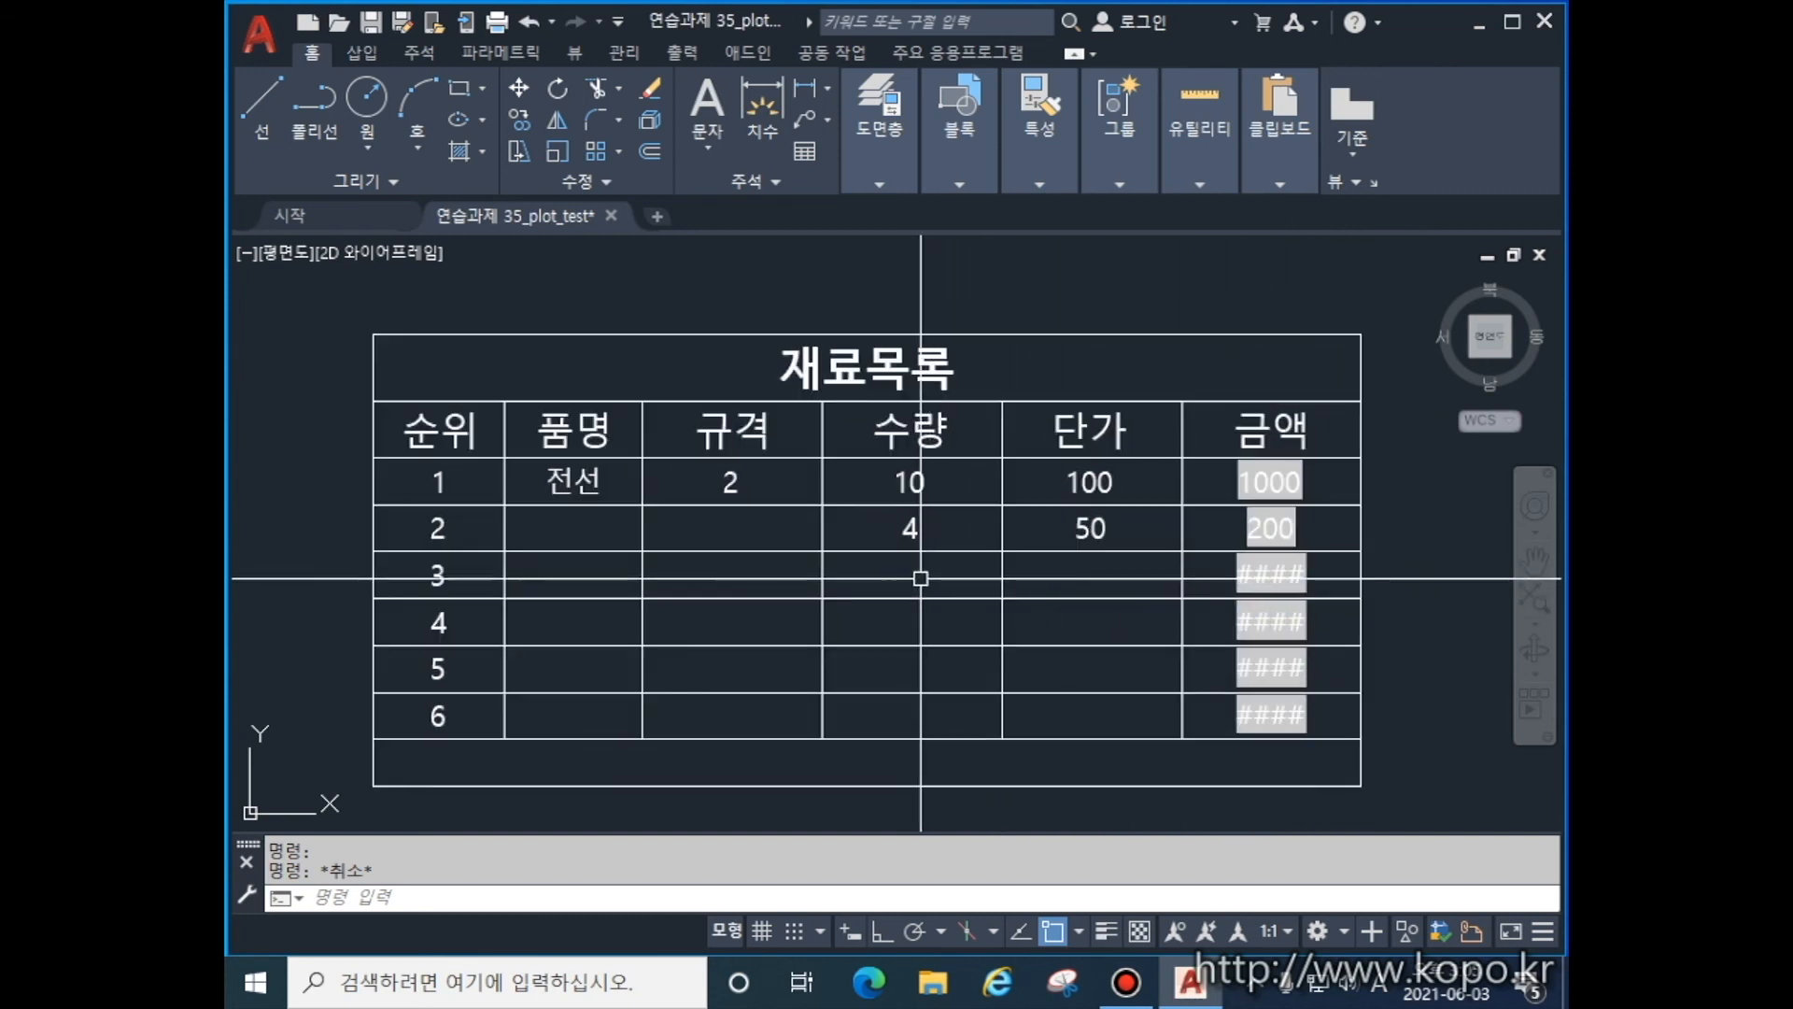
- Enter the quantities 2, 3, 4 and 5 in cells D5 to D8 and the unit price 3 in cells E5 to E8
left_click(920, 579)
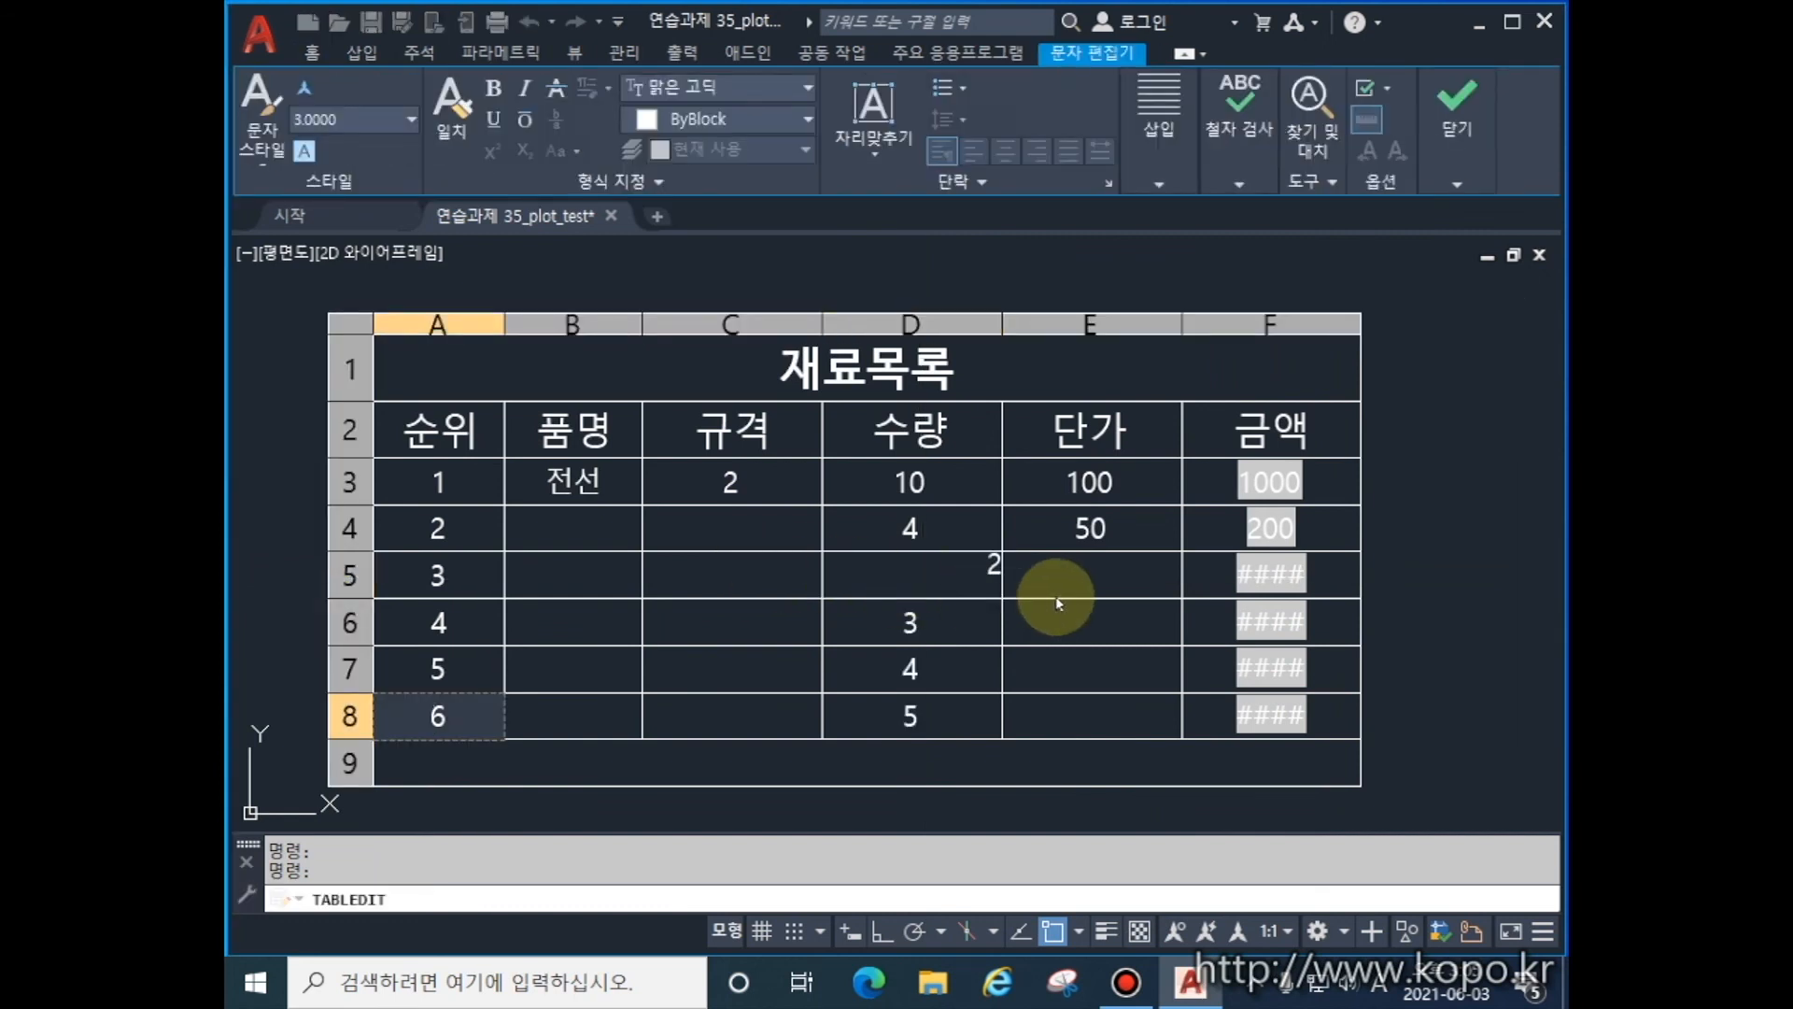
left_click(1059, 603)
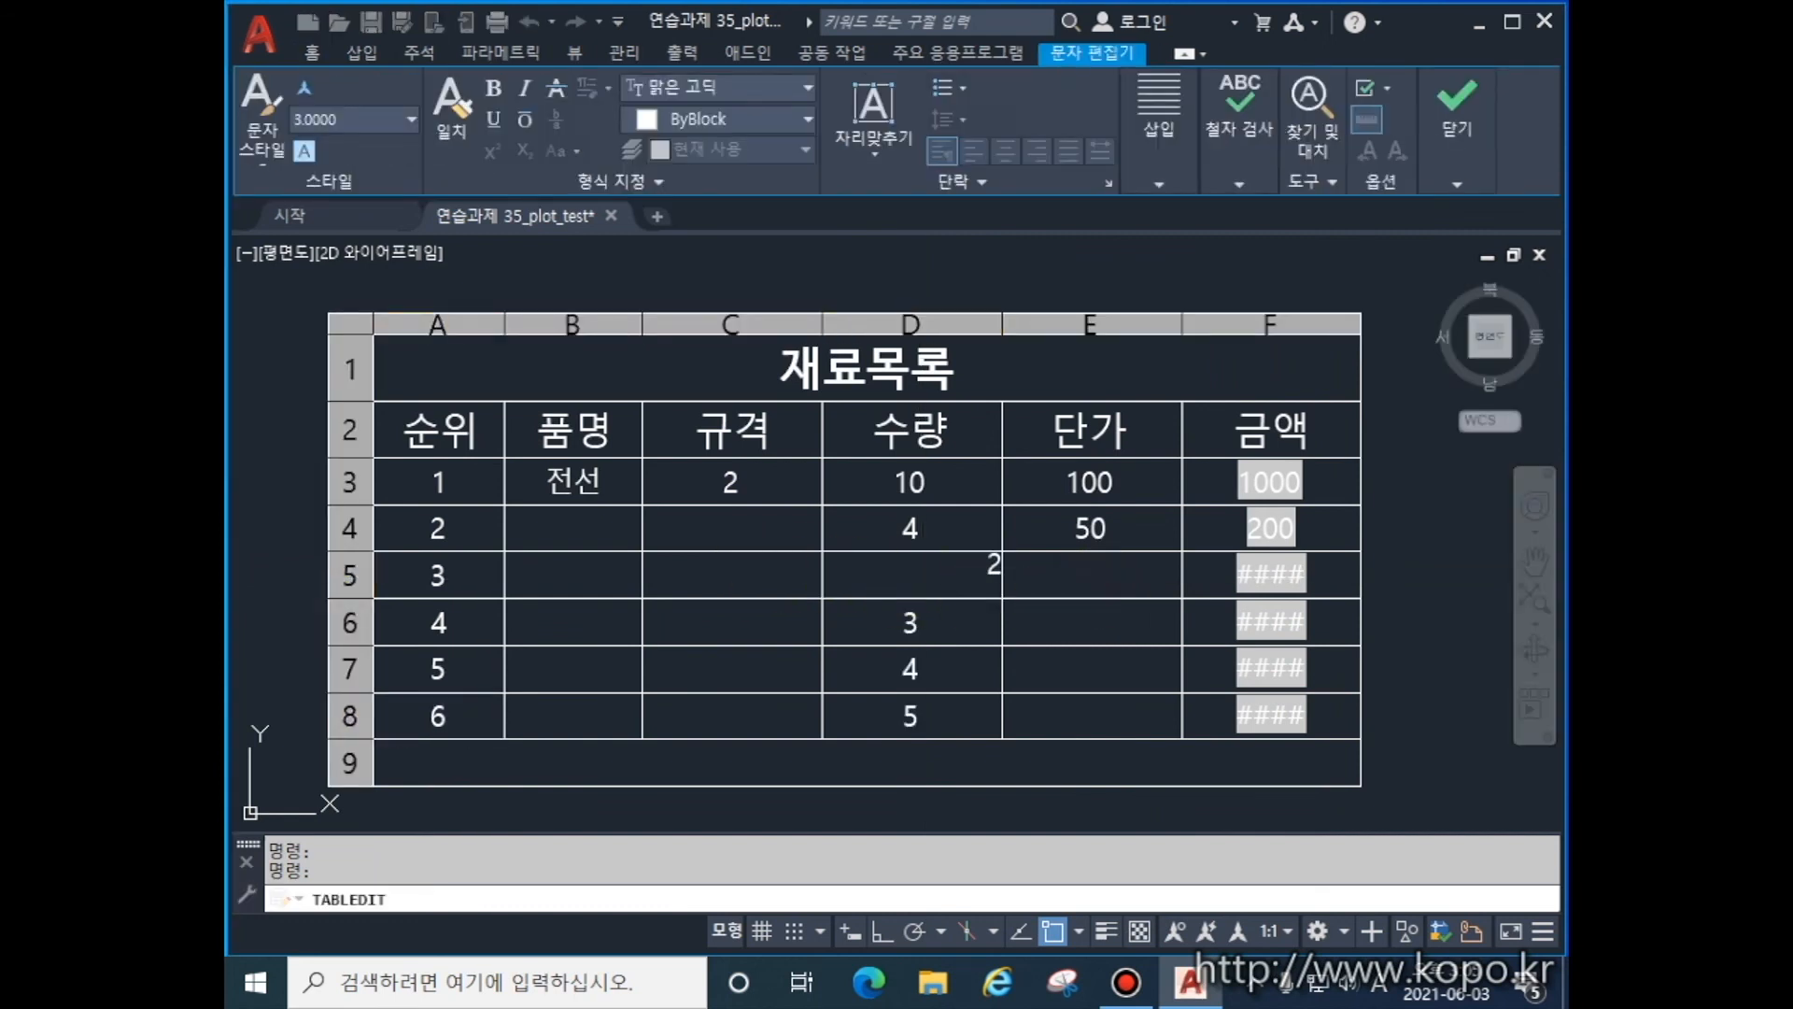
left_click(1109, 560)
double_click(1102, 585)
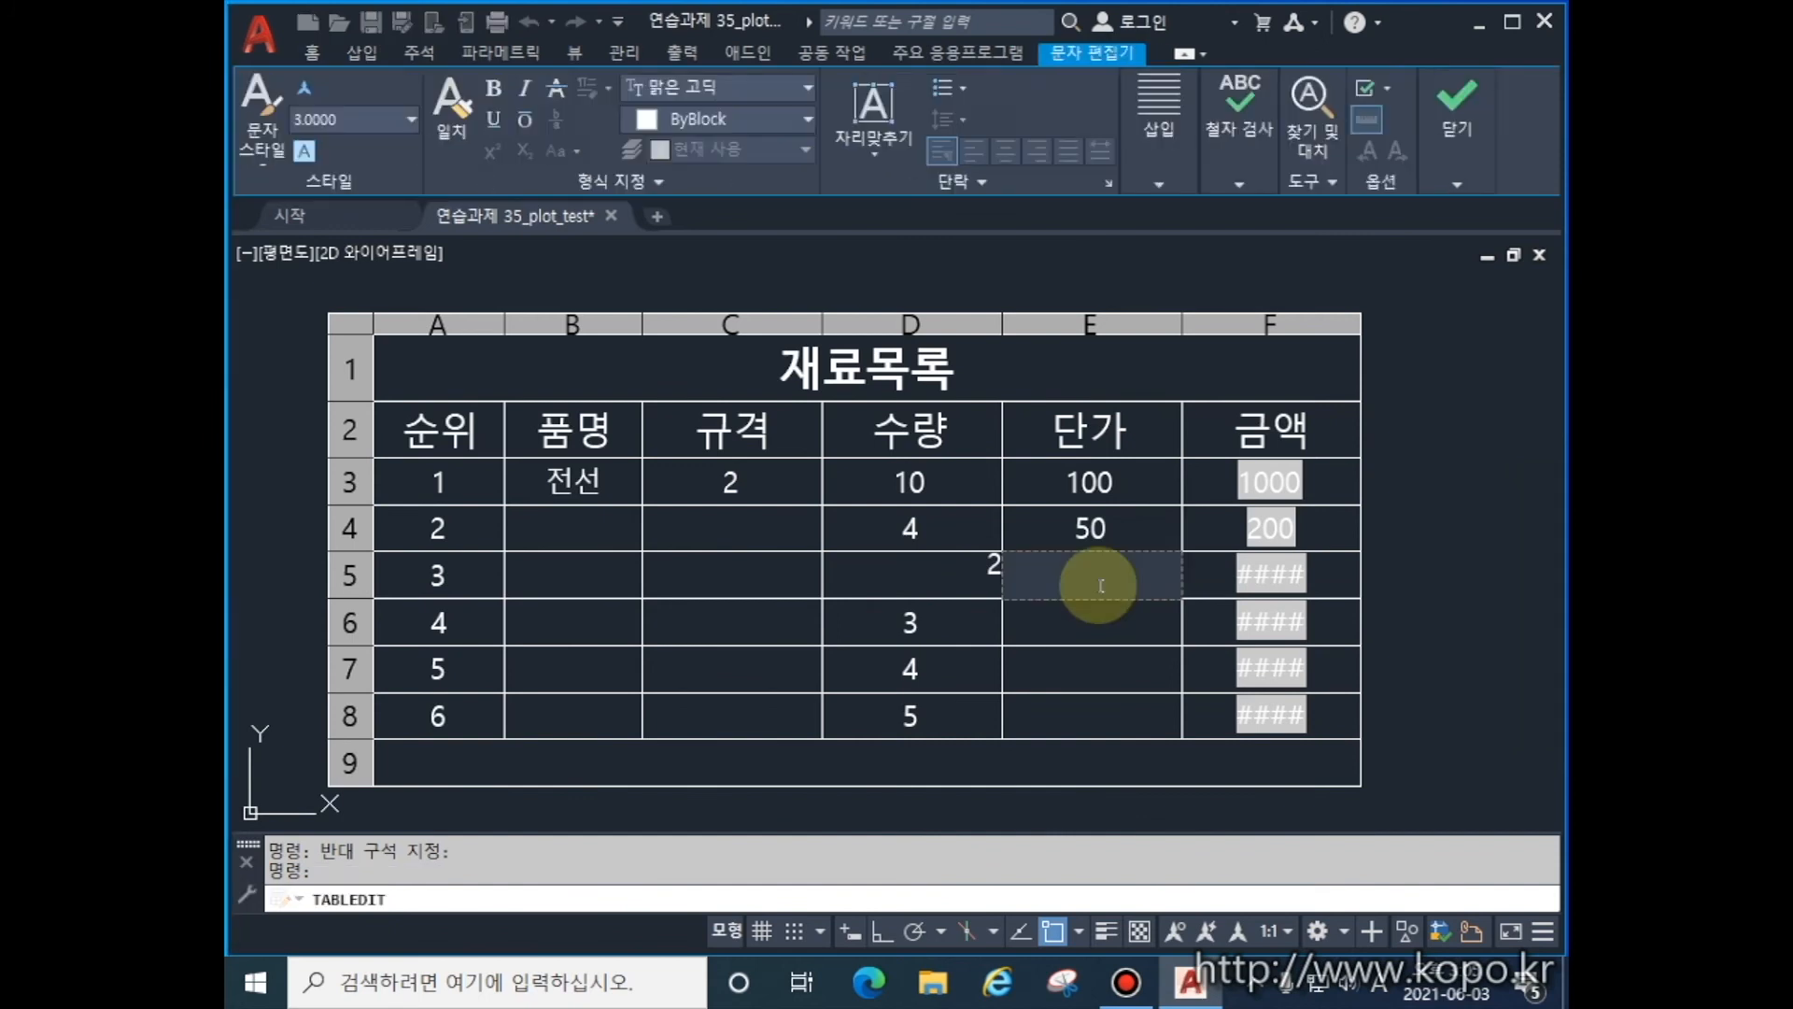
type("3")
key("Return")
type("3")
key("Return")
type("3")
key("Return")
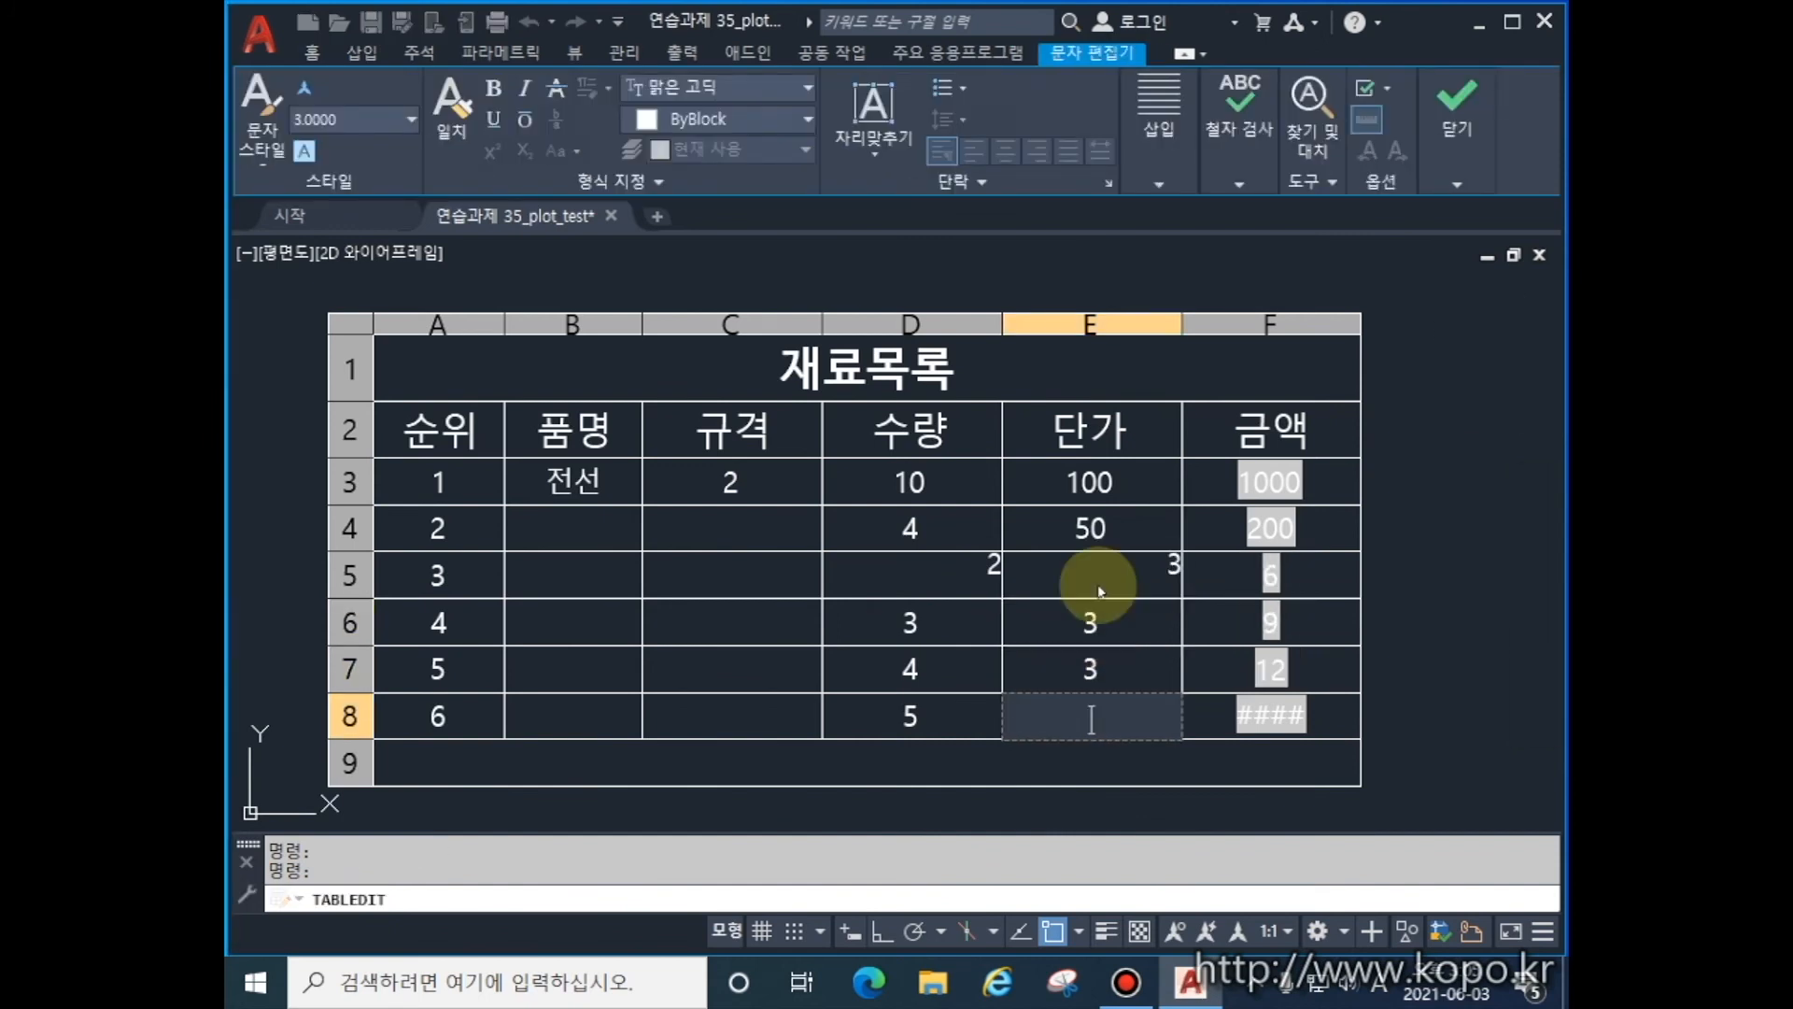
type("3")
key("Return")
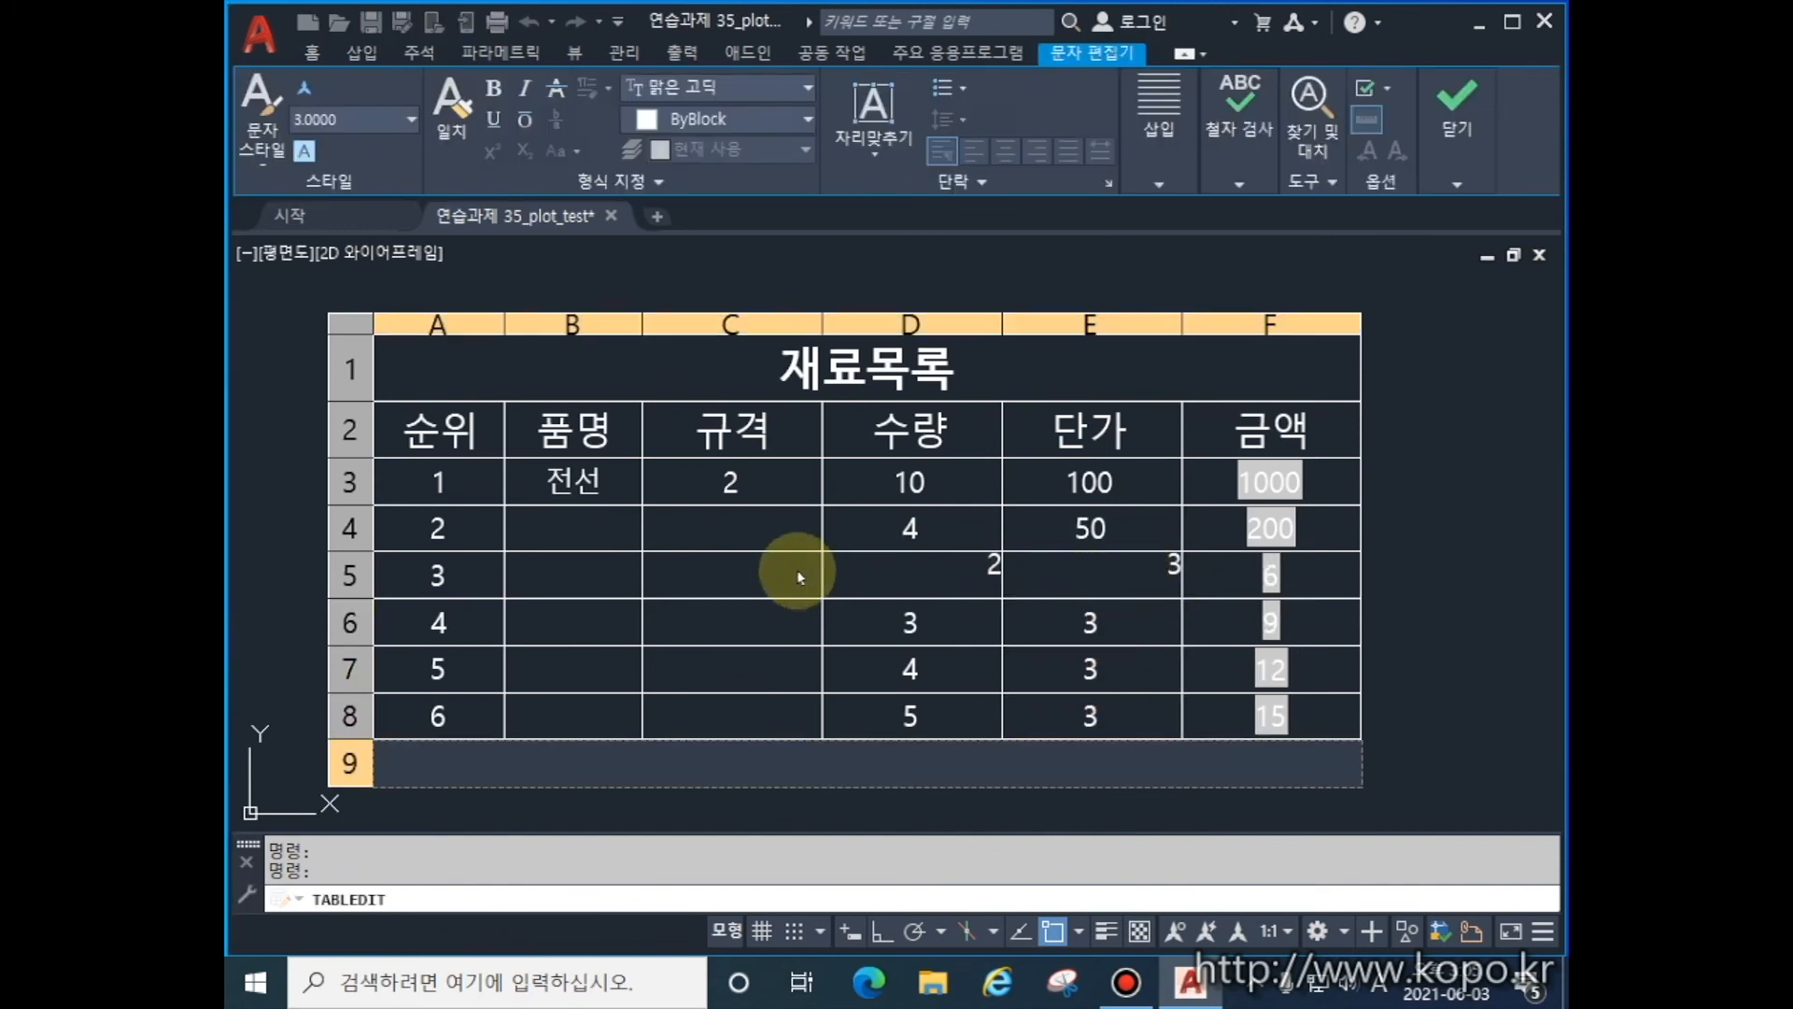
key("Escape")
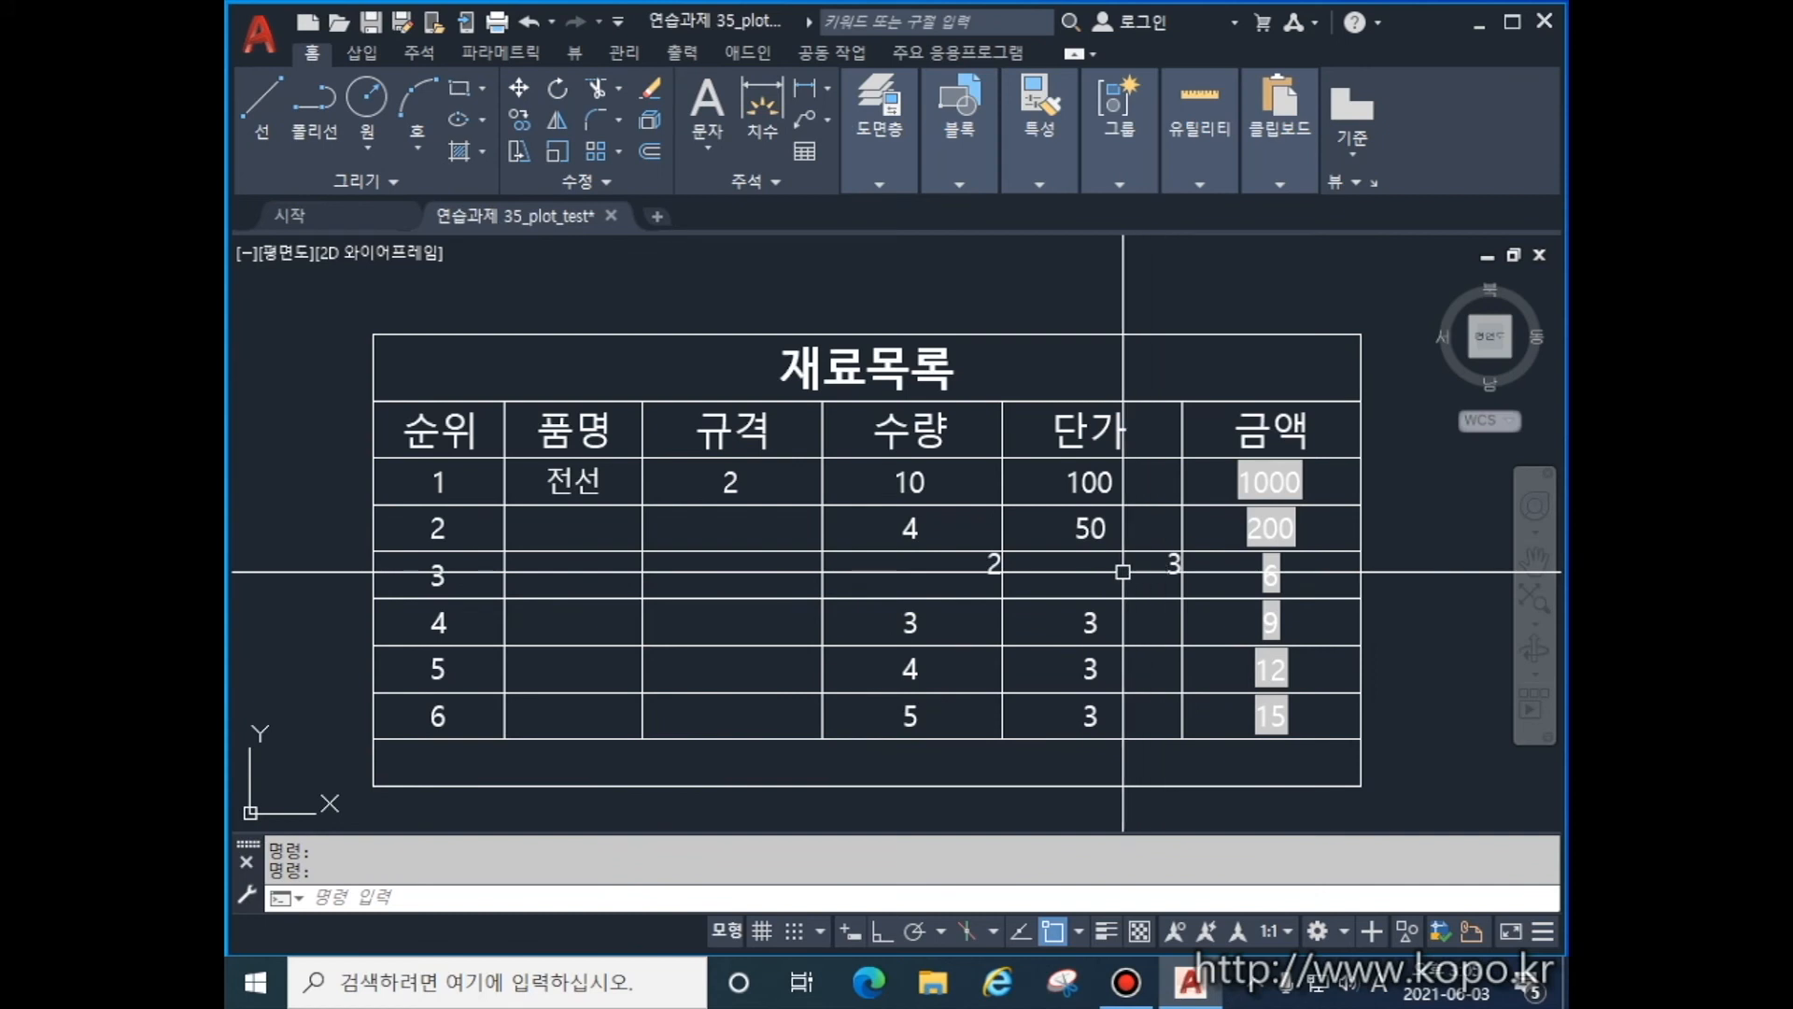
- Align the contents of cells D5 and E5 to middle center (중간 중심)
left_click(971, 570)
left_click(1062, 568)
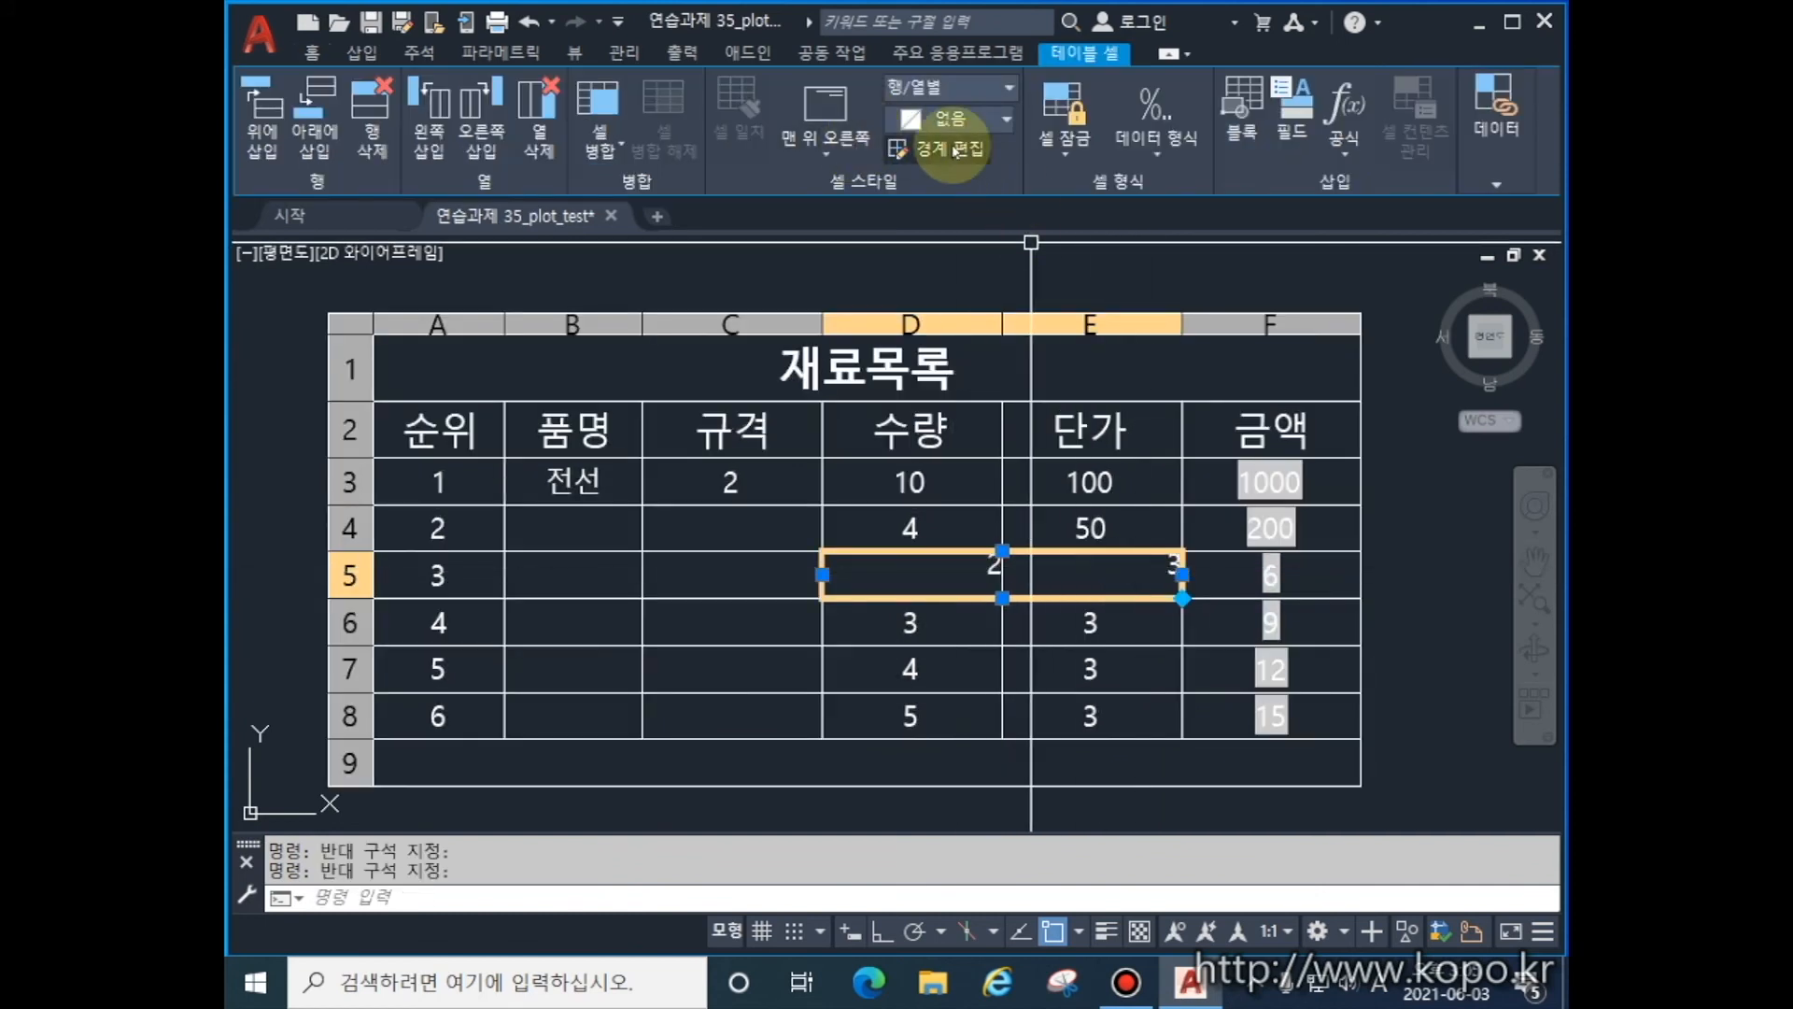
left_click(826, 149)
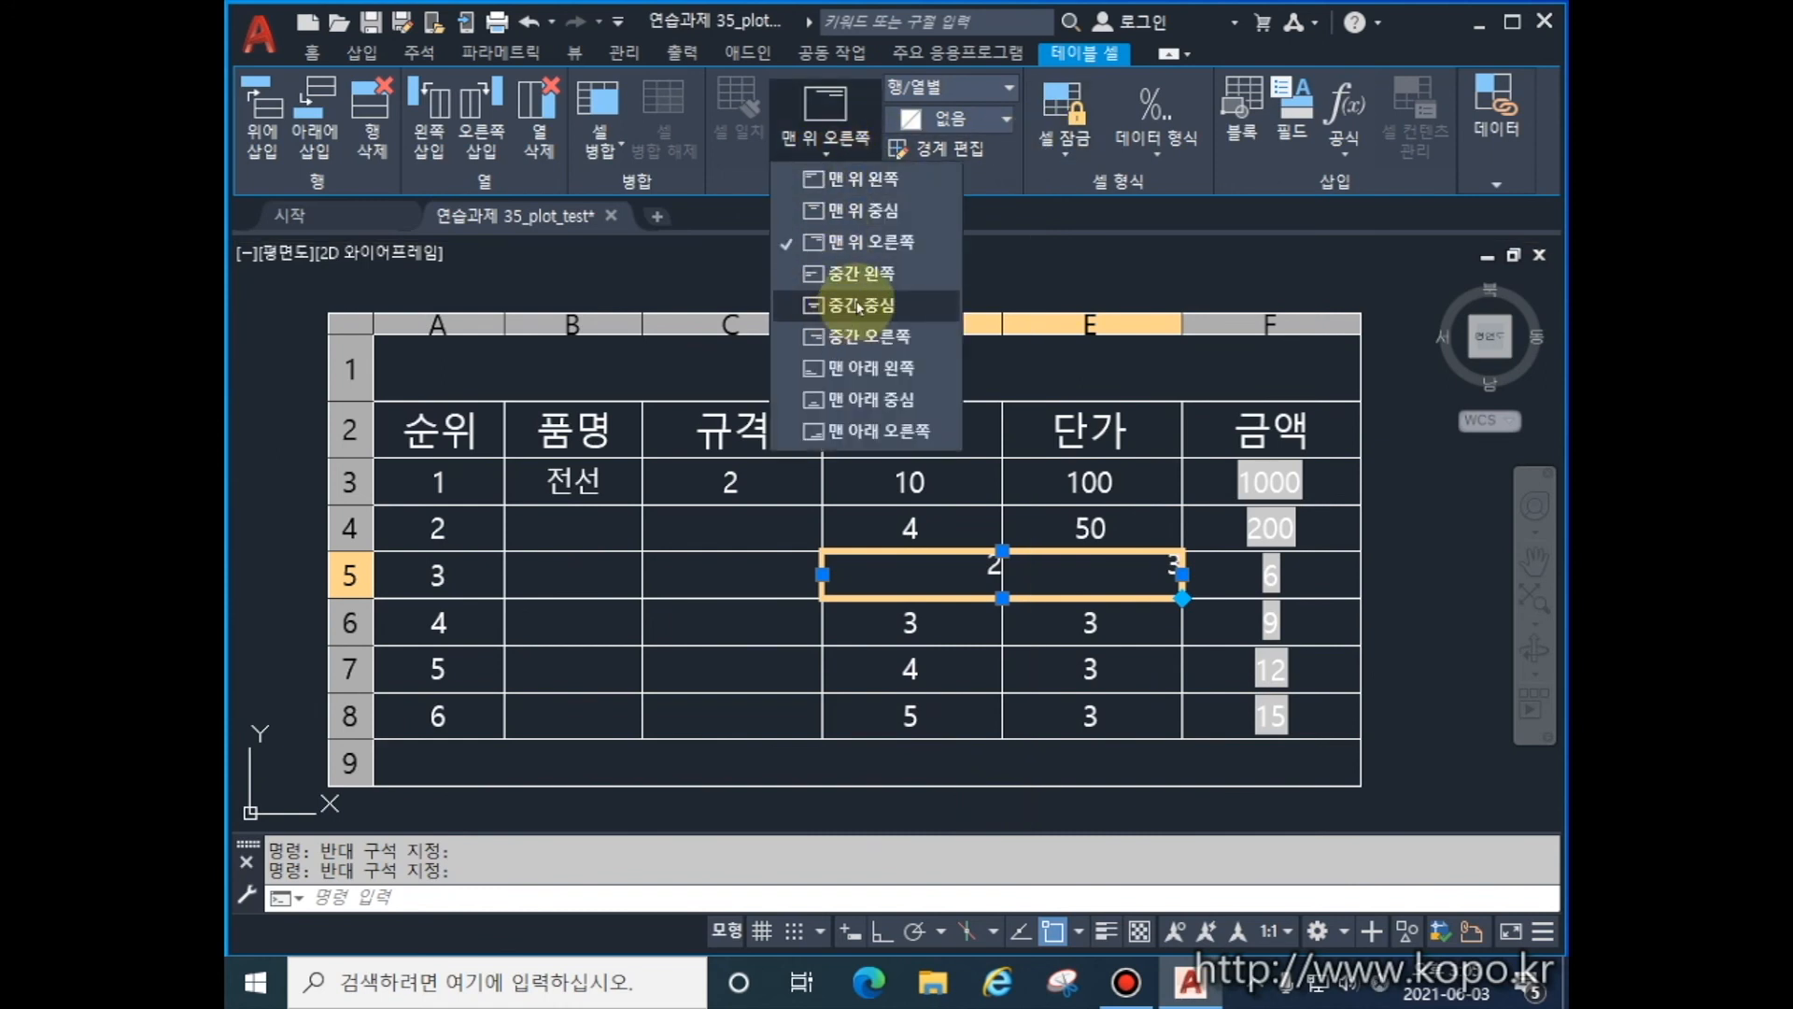
left_click(845, 305)
key("Escape")
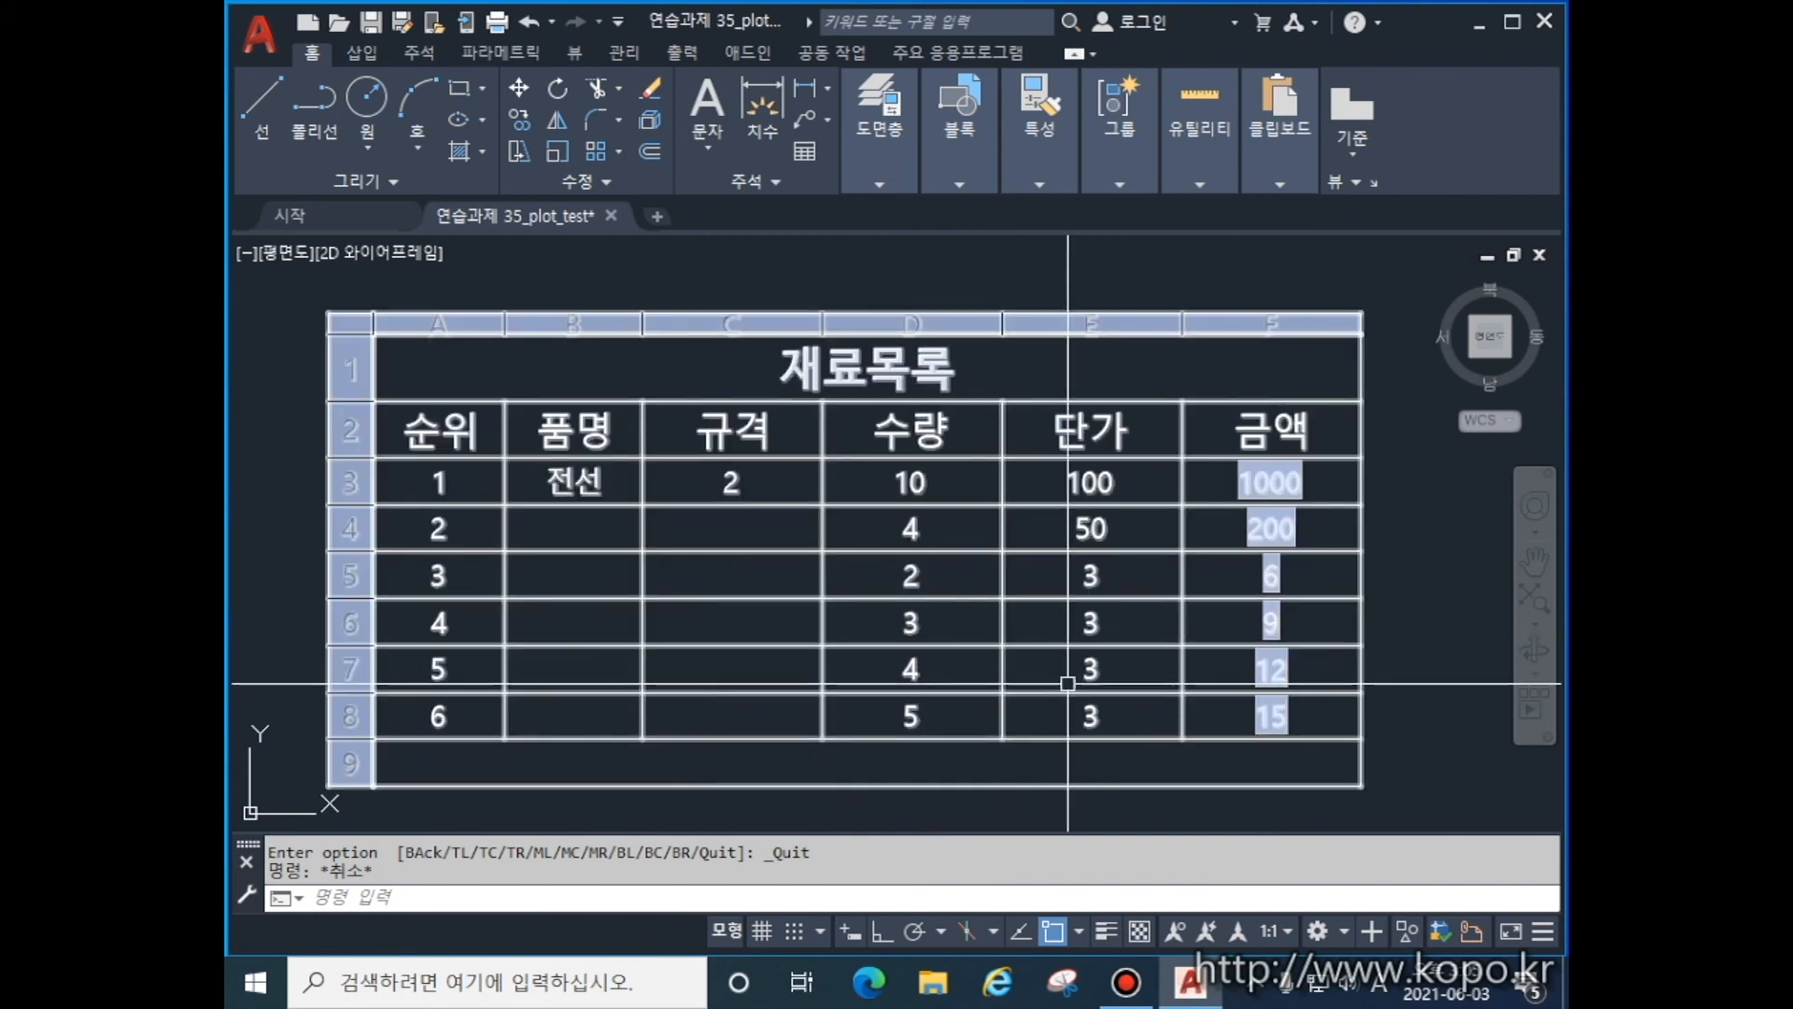
- Fill cells B4 to B8 with a, b, c, d, e and cells C4 to C8 with 0, f, q, q, 3
double_click(805, 700)
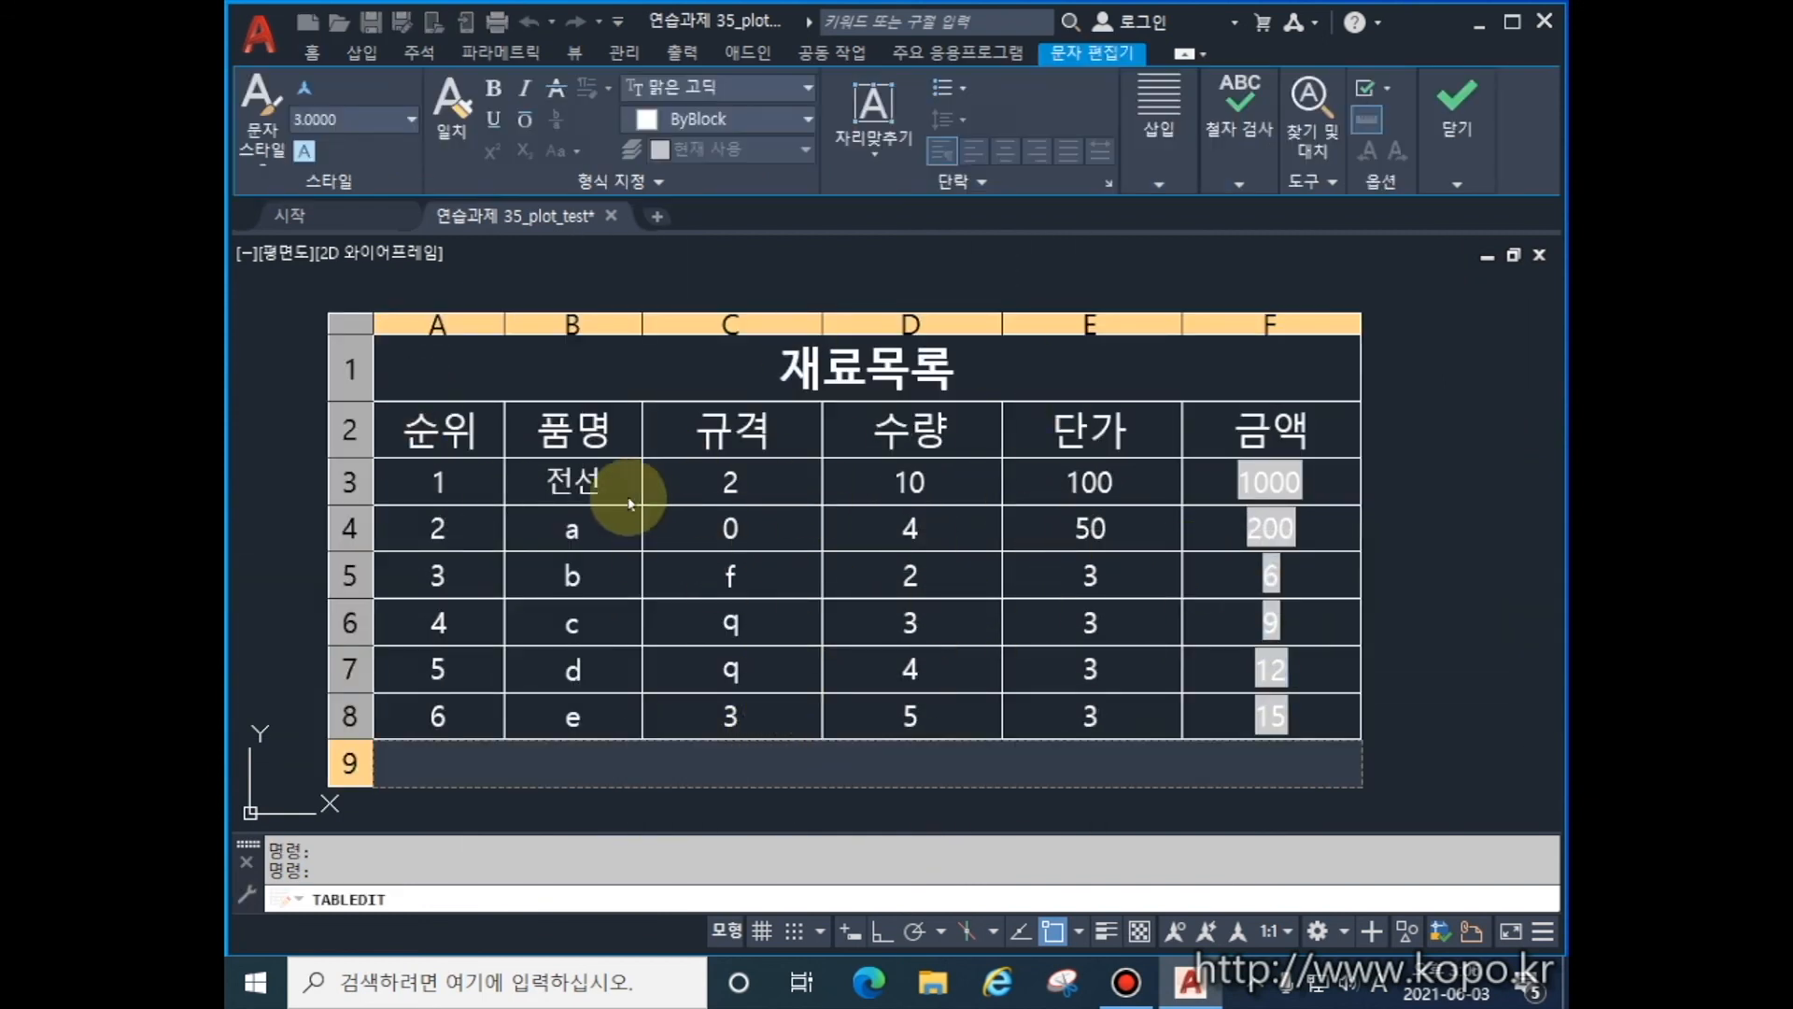
left_click(1410, 446)
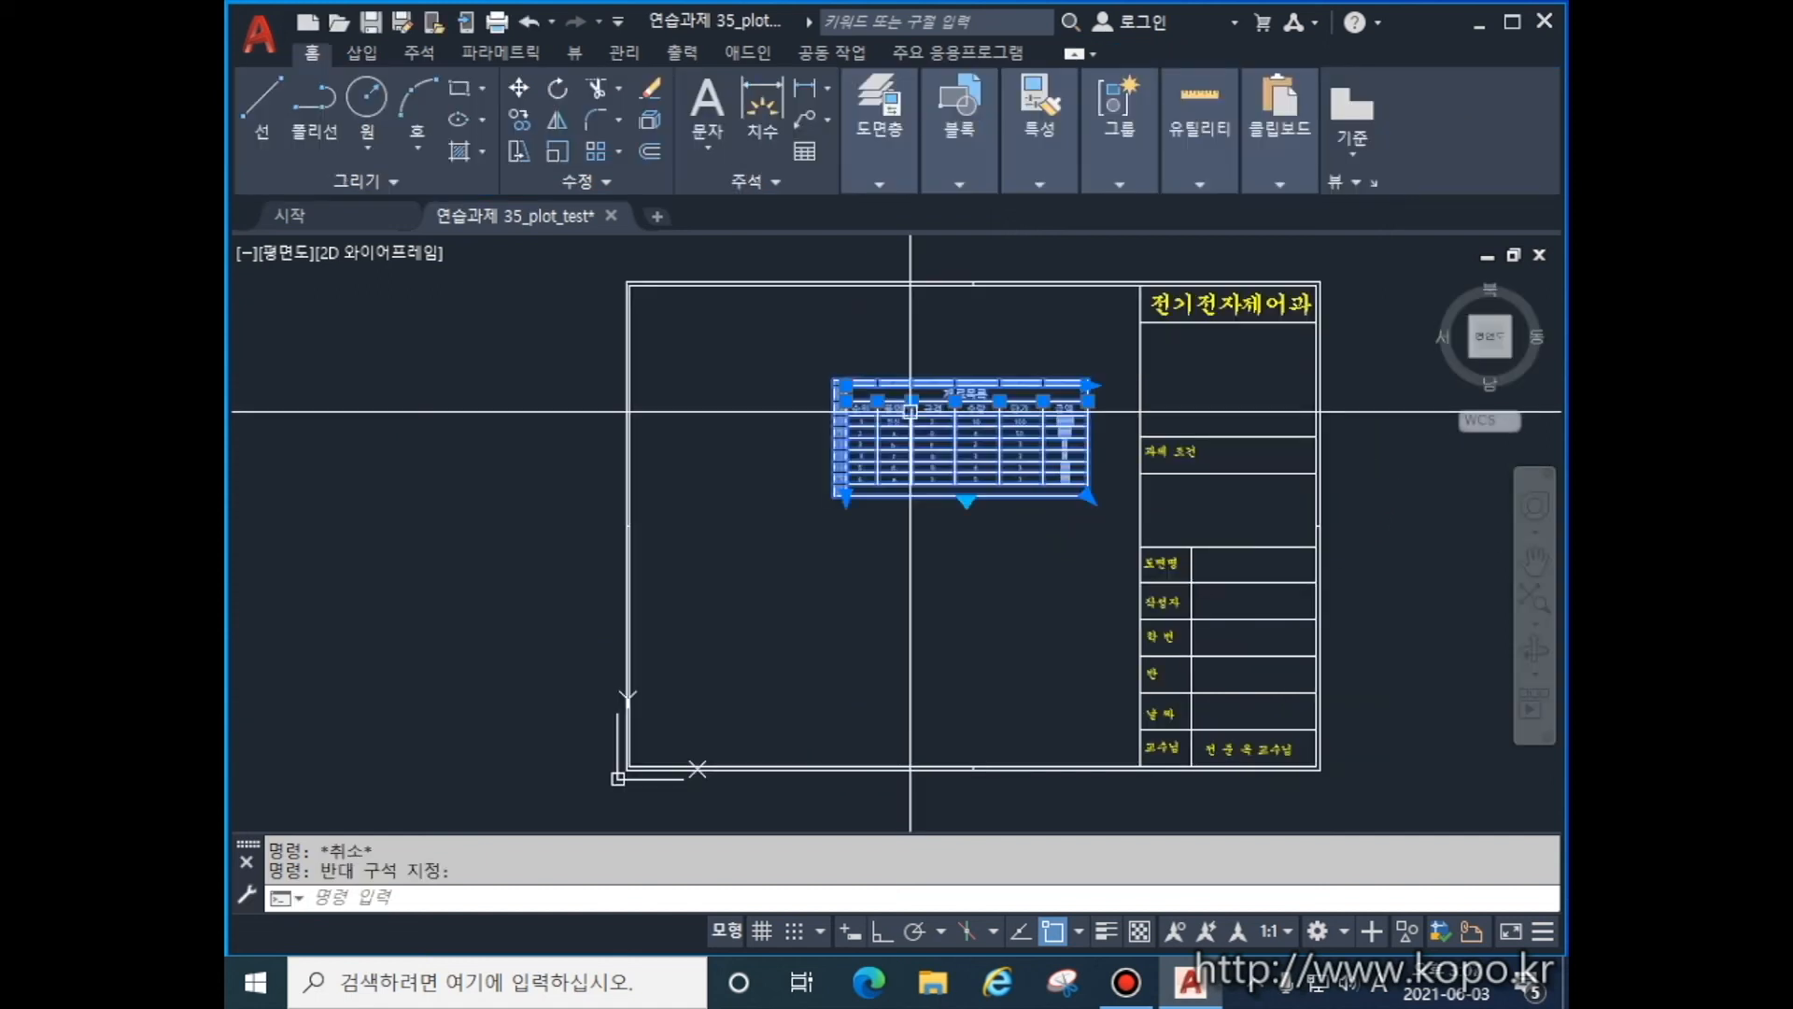
- Move the 재료목록 table into the lower right corner of the drawing area, beside the title block
left_click(846, 385)
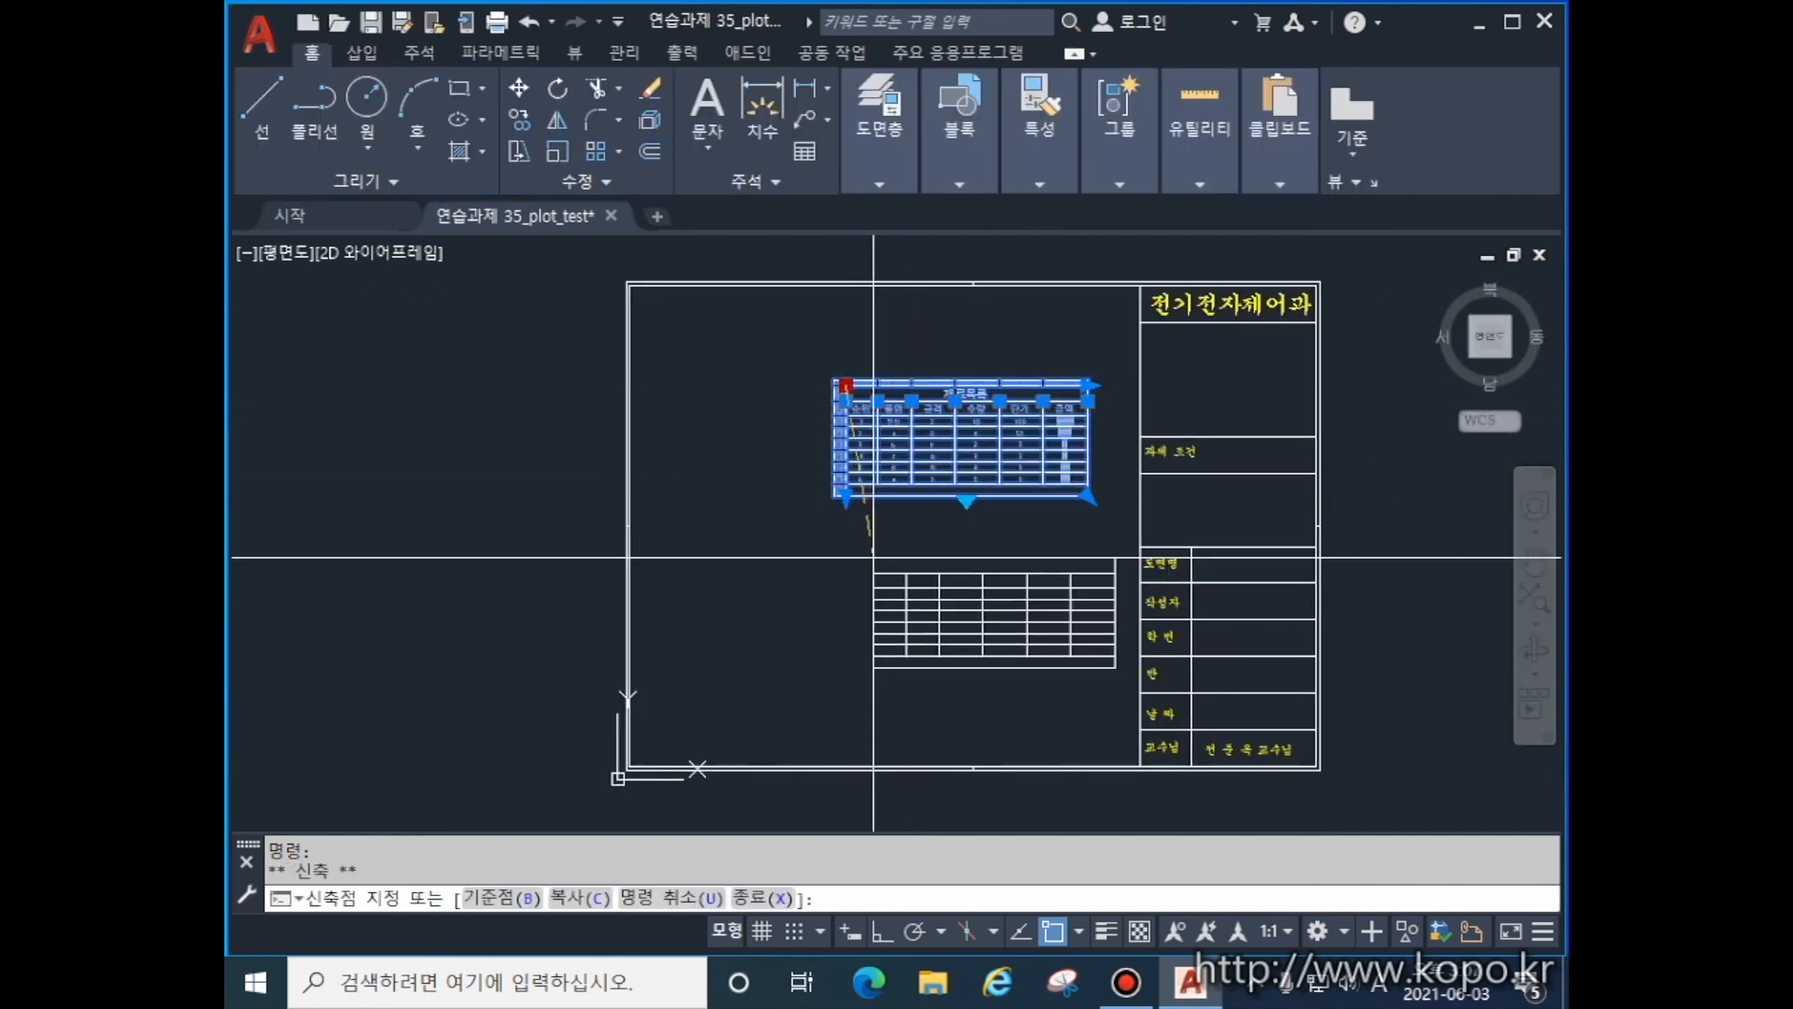
left_click(858, 633)
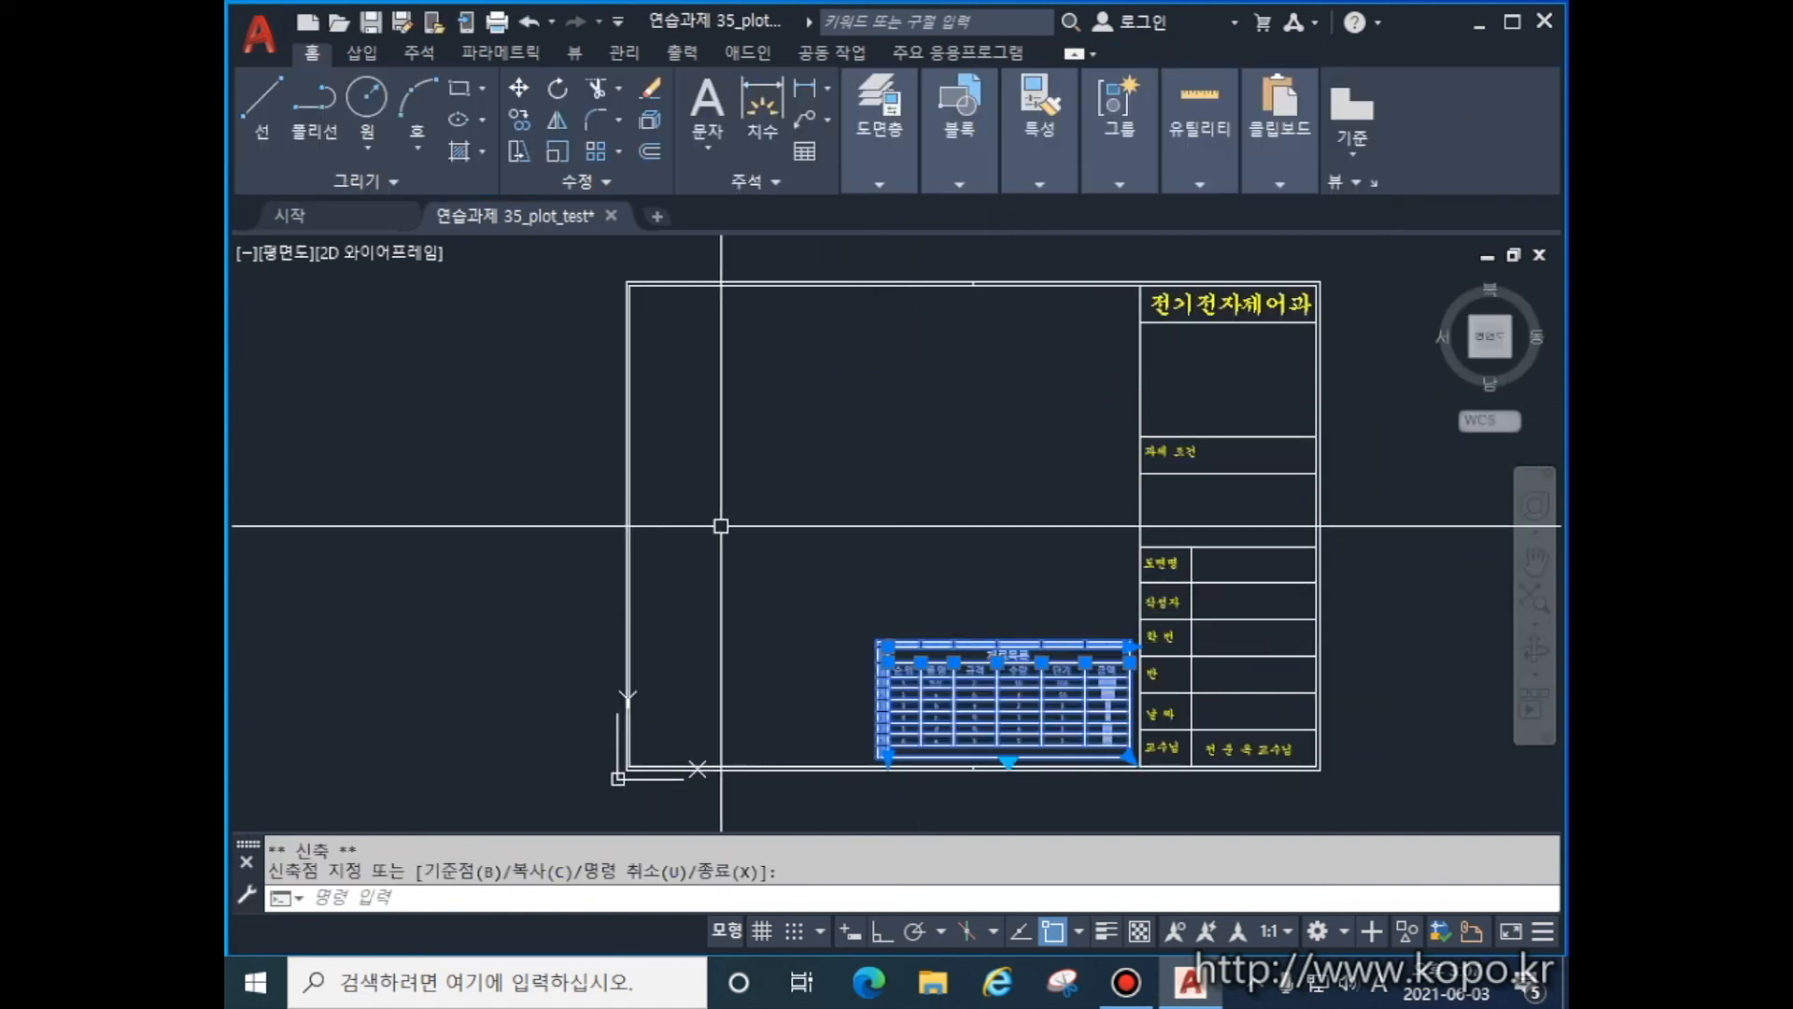
key("Escape")
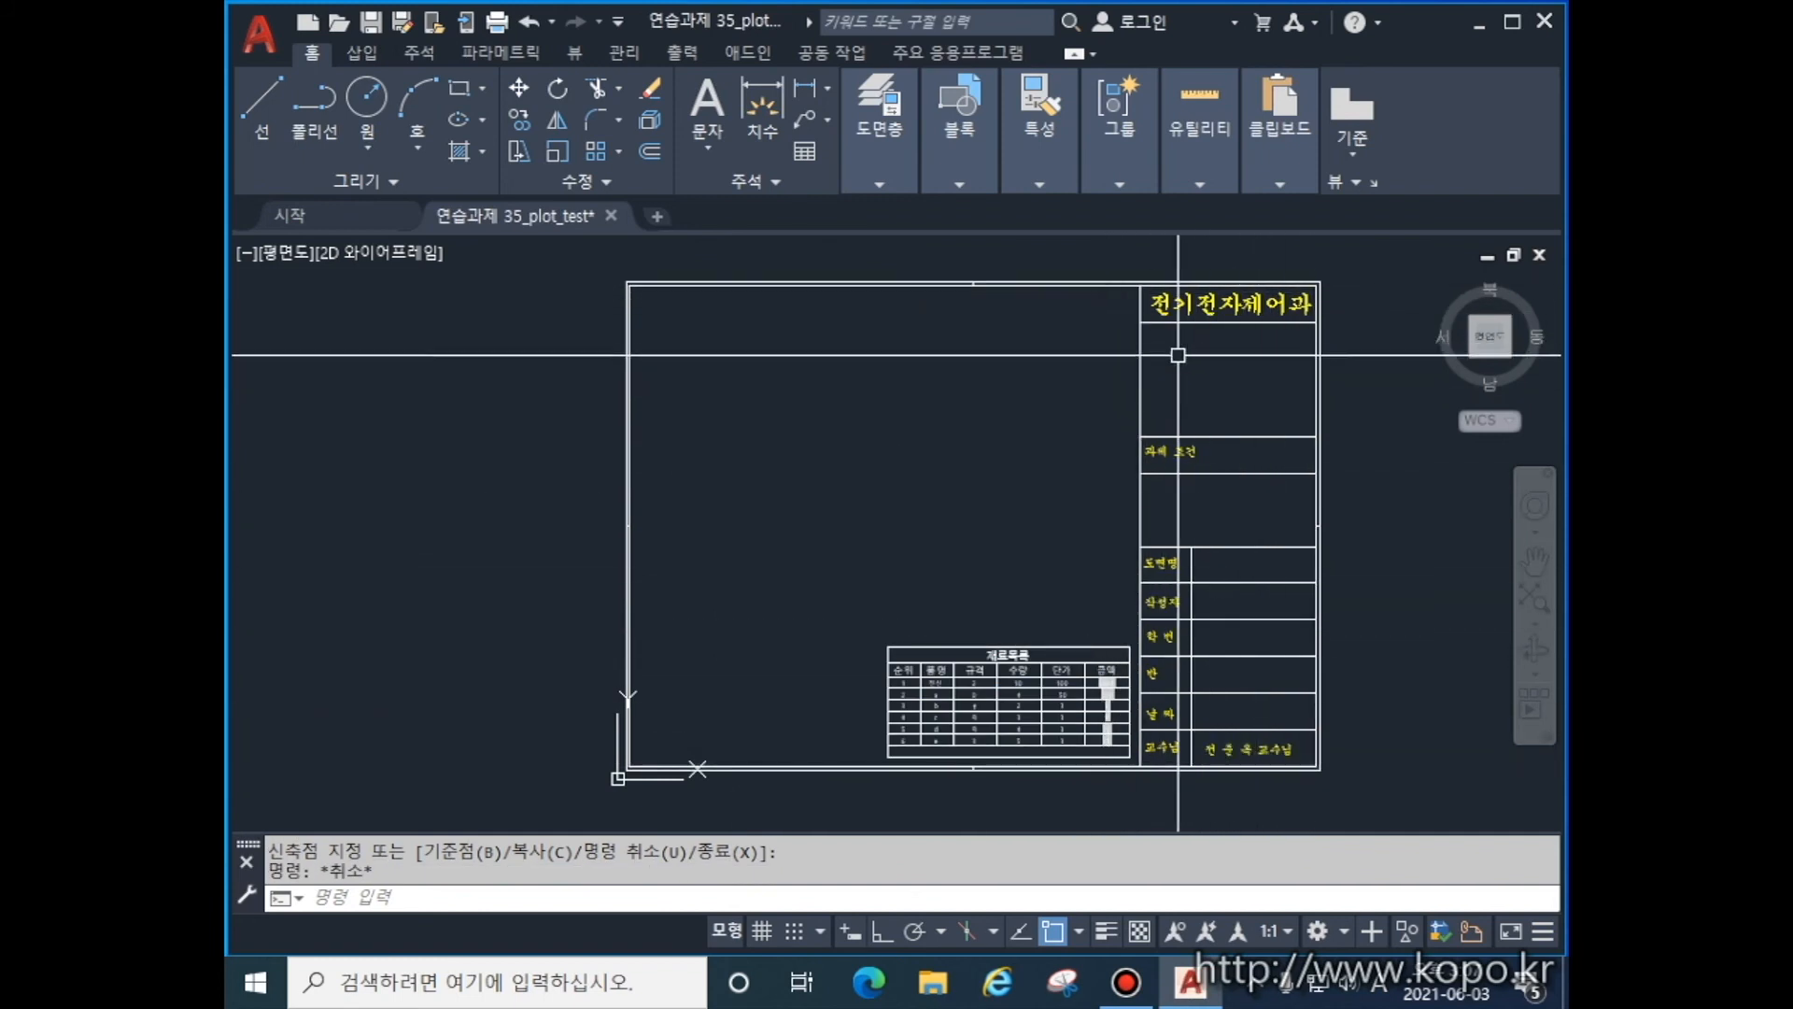
- Export the 재료목록 table with TABLEEXPORT as a comma-separated (csv) file named 테이블테스트 on the D: drive
left_click(974, 651)
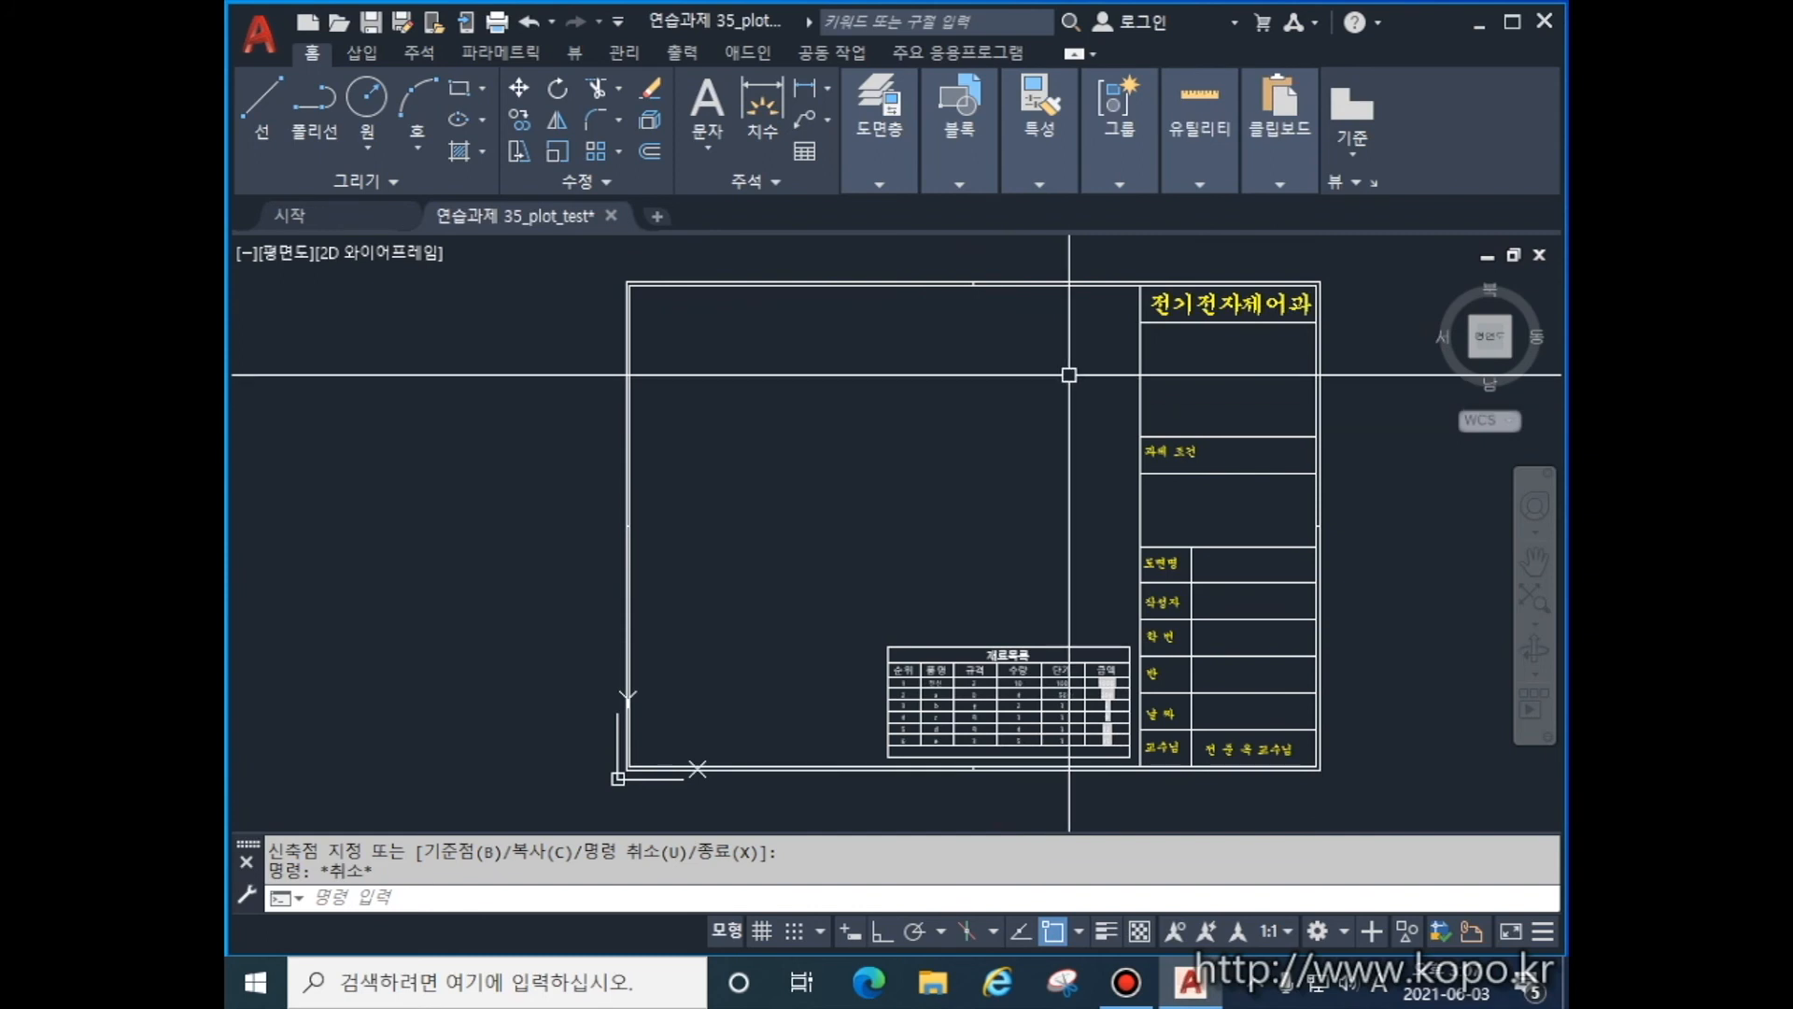
scroll(1020, 747, "up", 4)
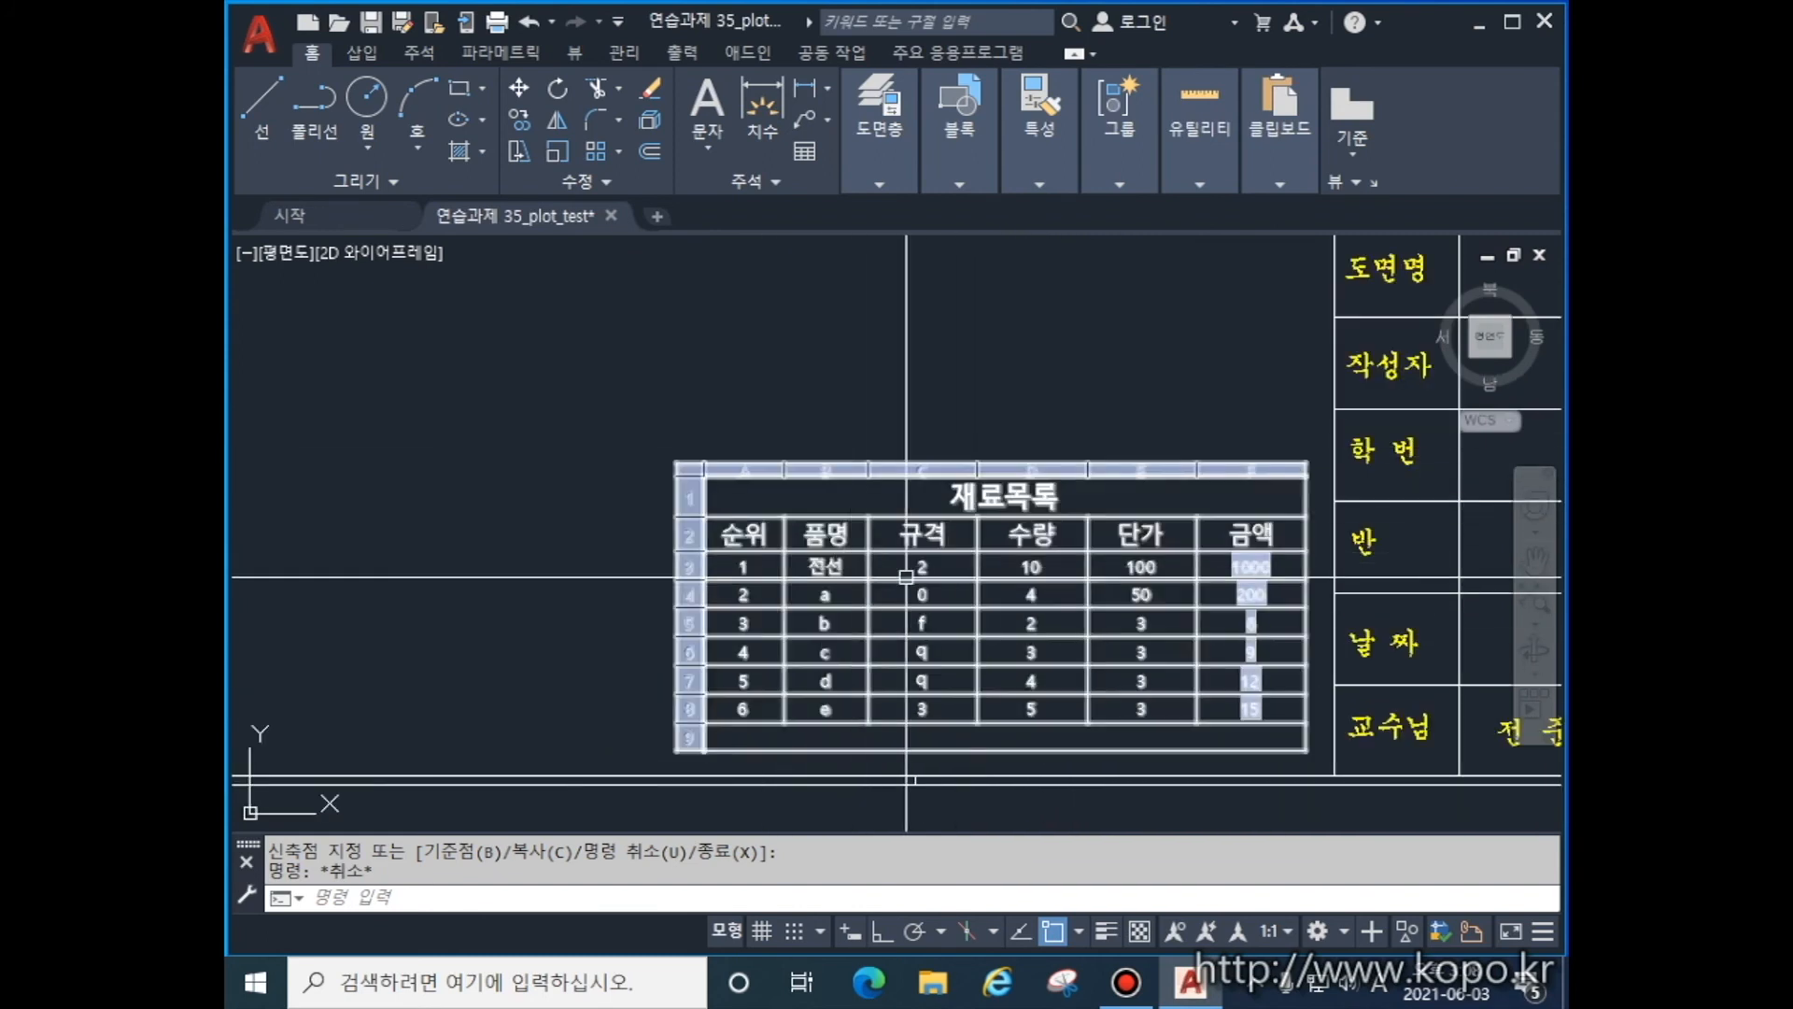
key("Escape")
scroll(1069, 726, "up", 2)
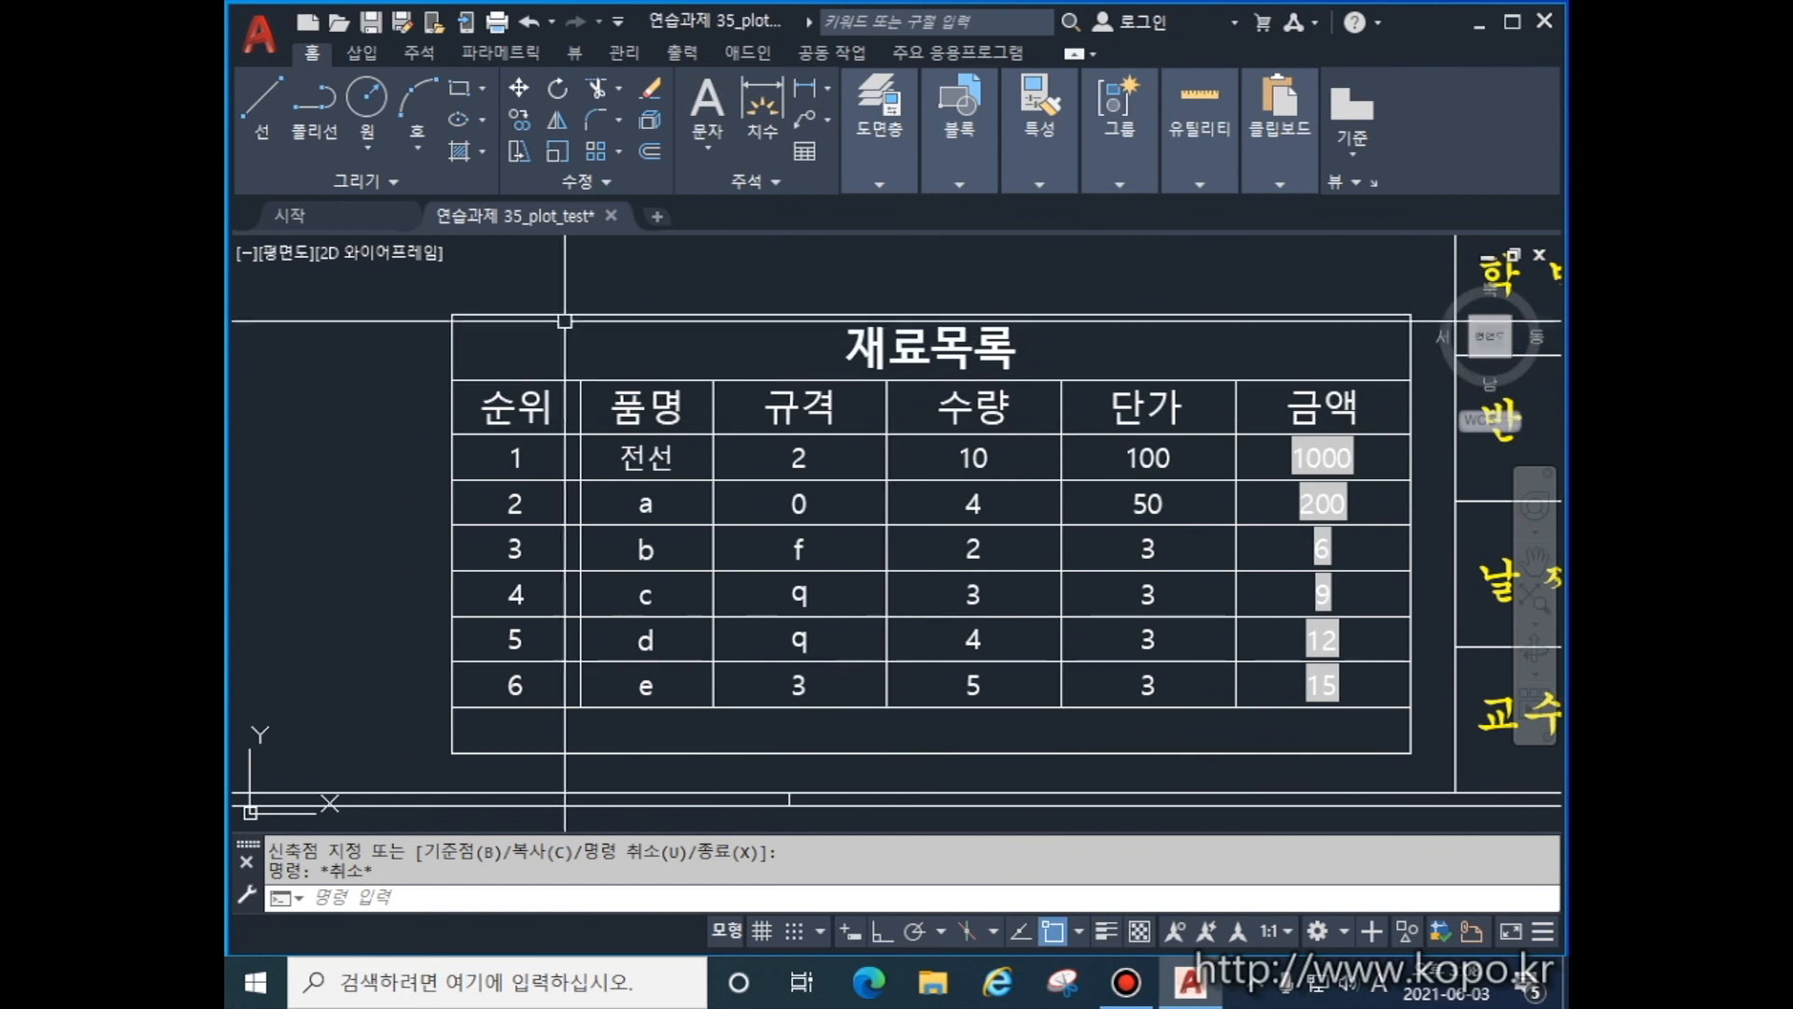
left_click(529, 299)
left_click(472, 320)
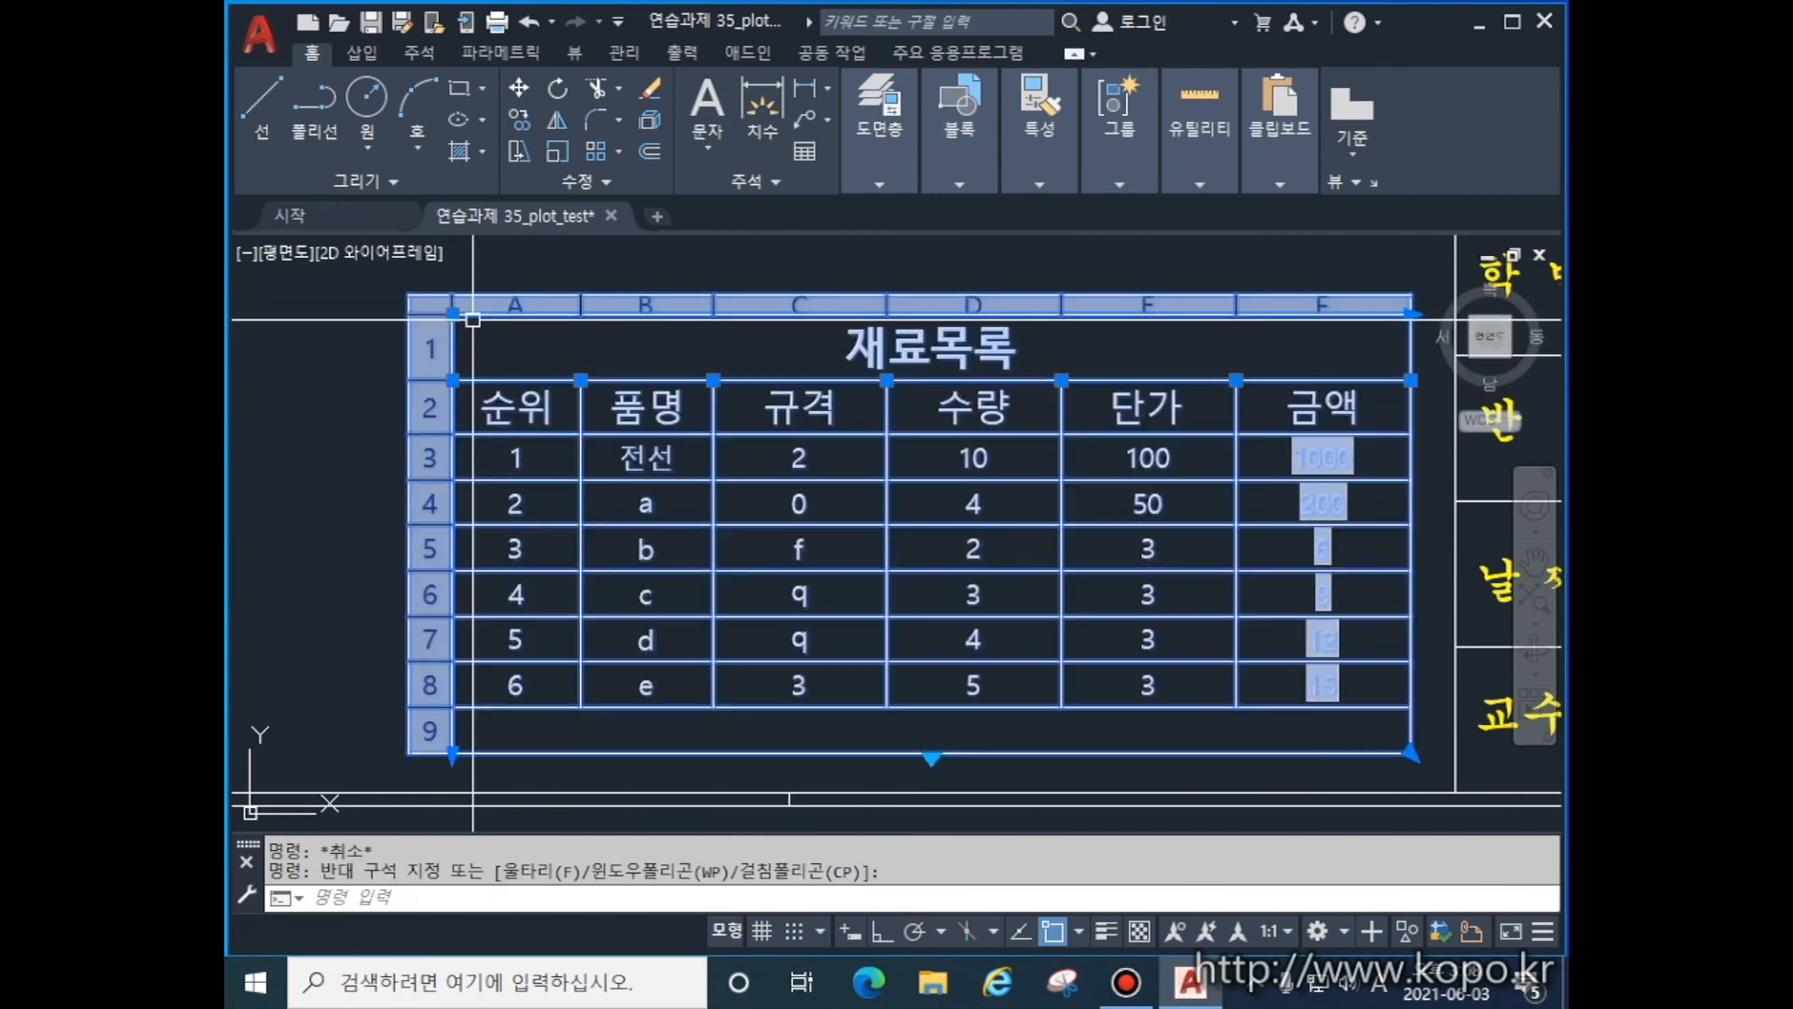
left_click(426, 902)
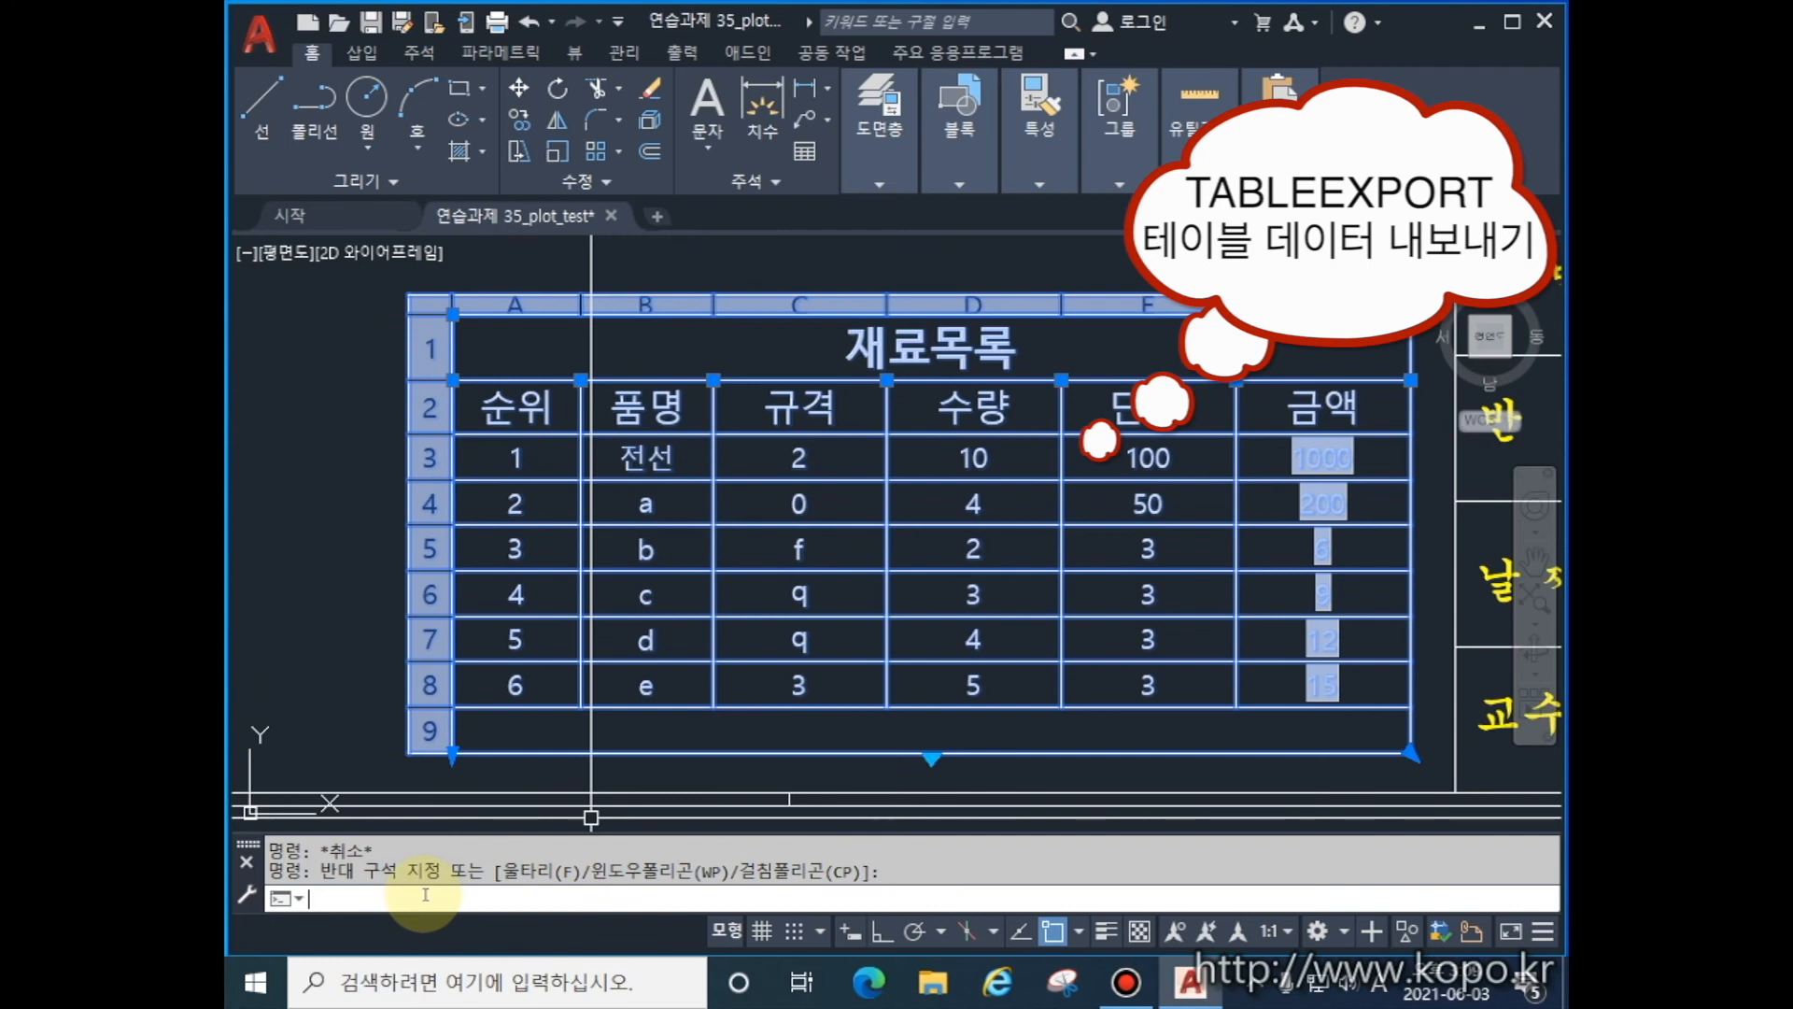
type("abl")
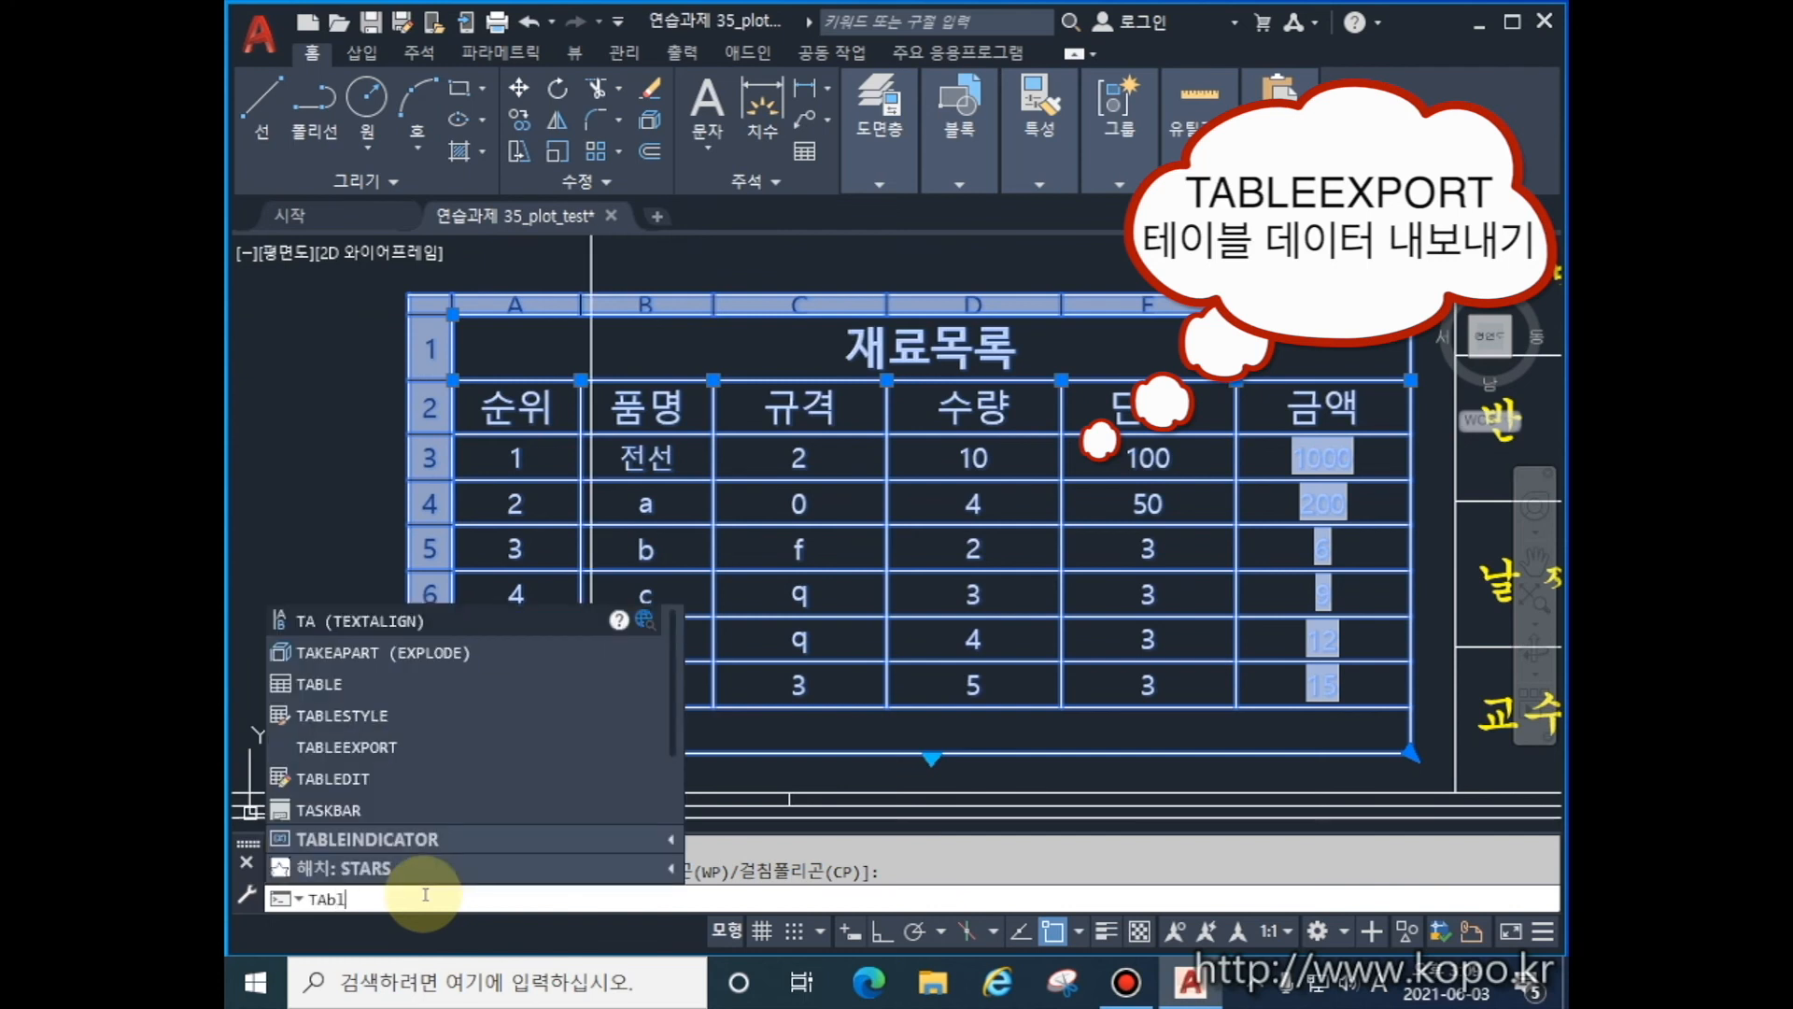
type("e")
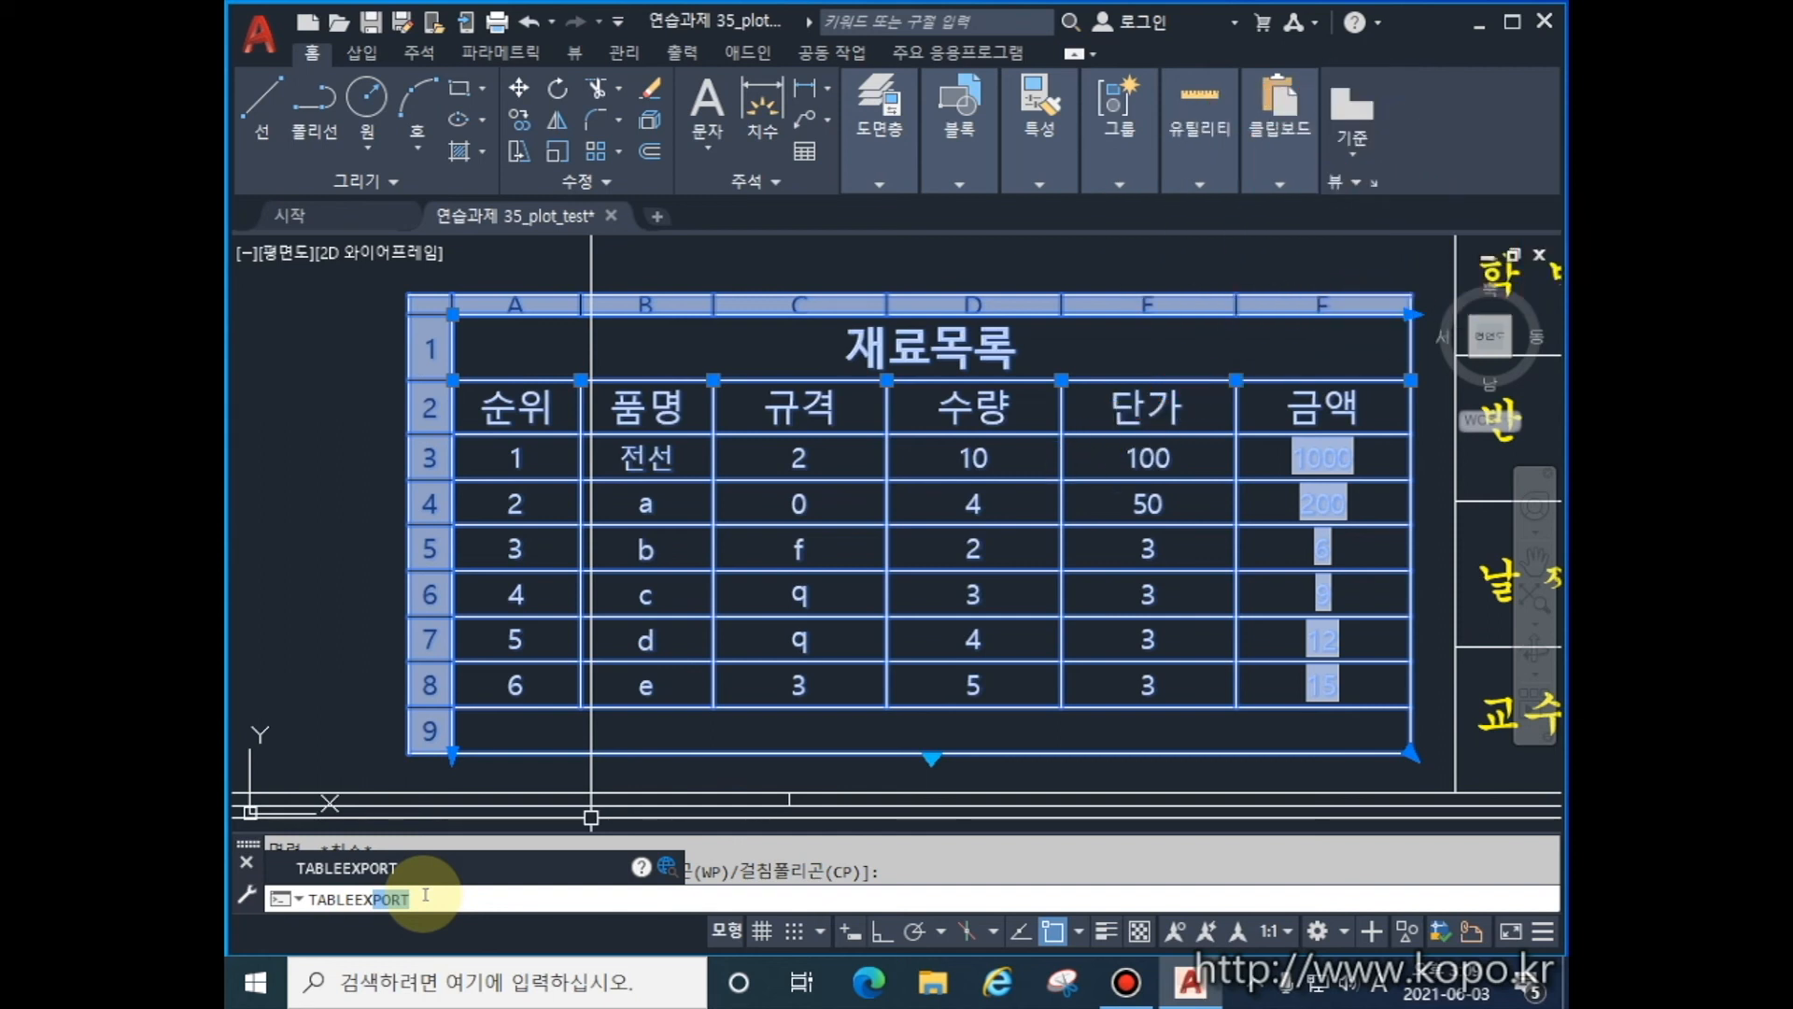
key("Return")
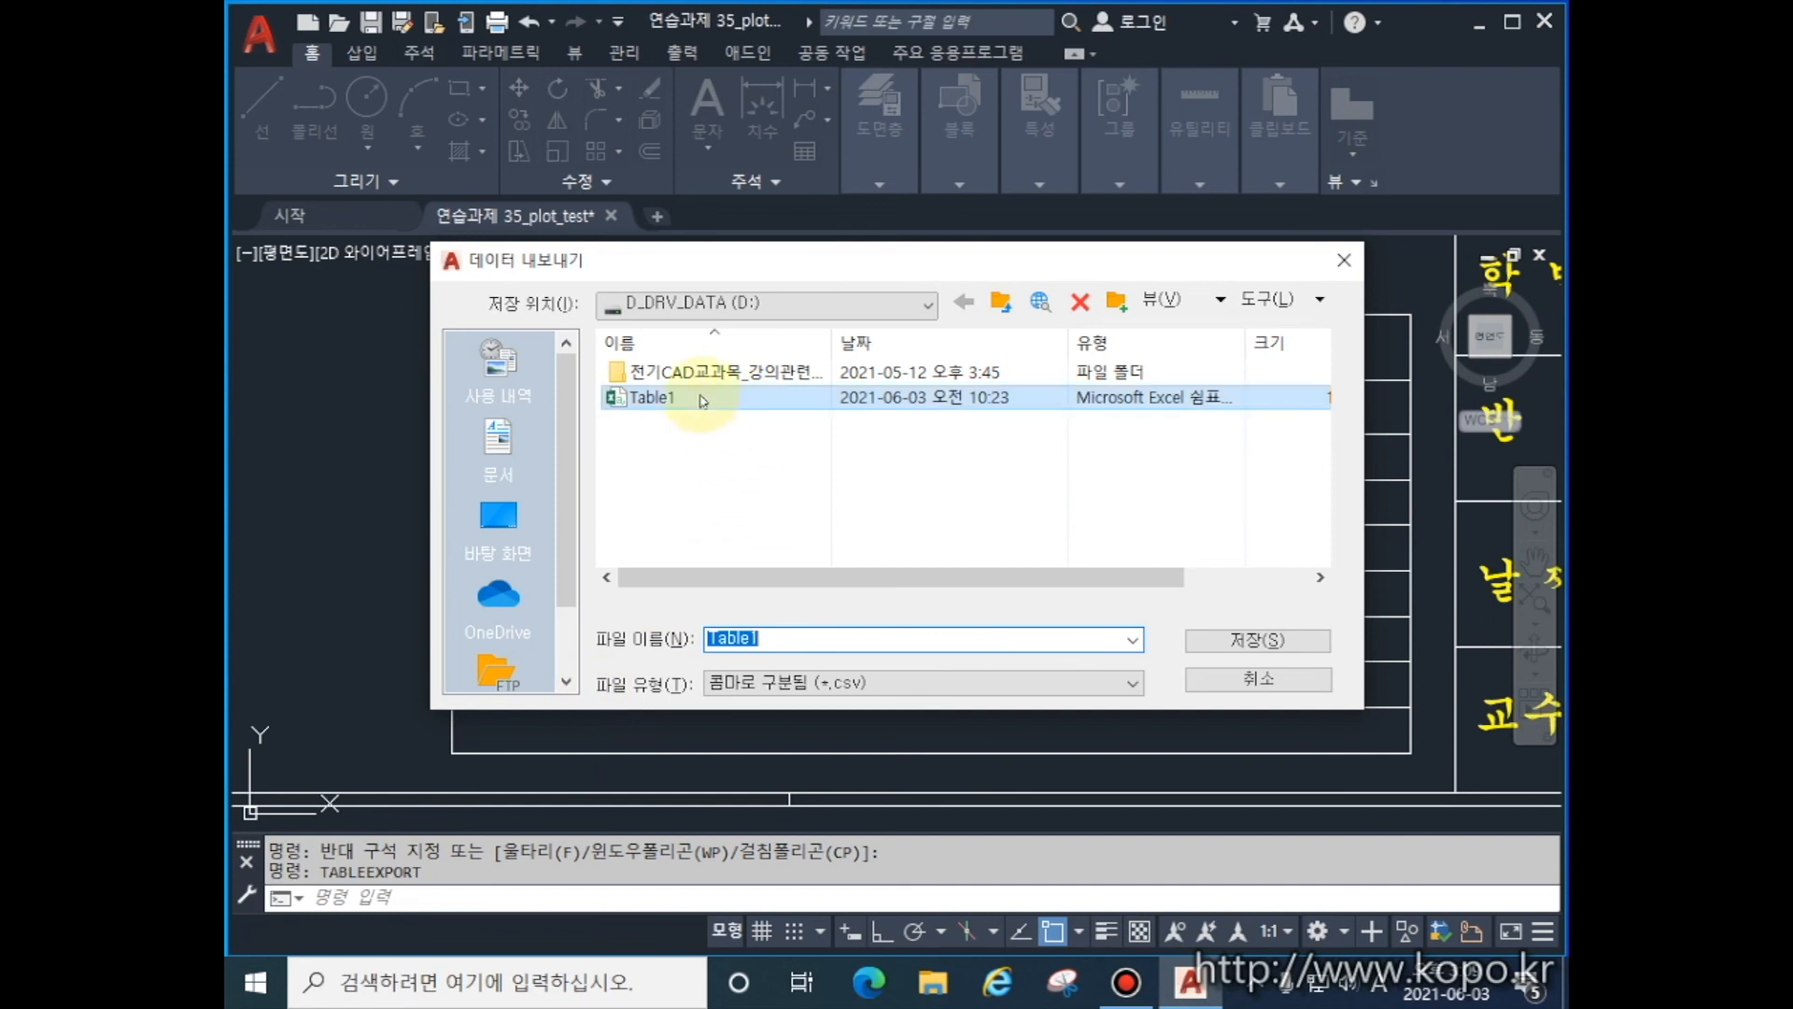
left_click_drag(776, 638, 688, 638)
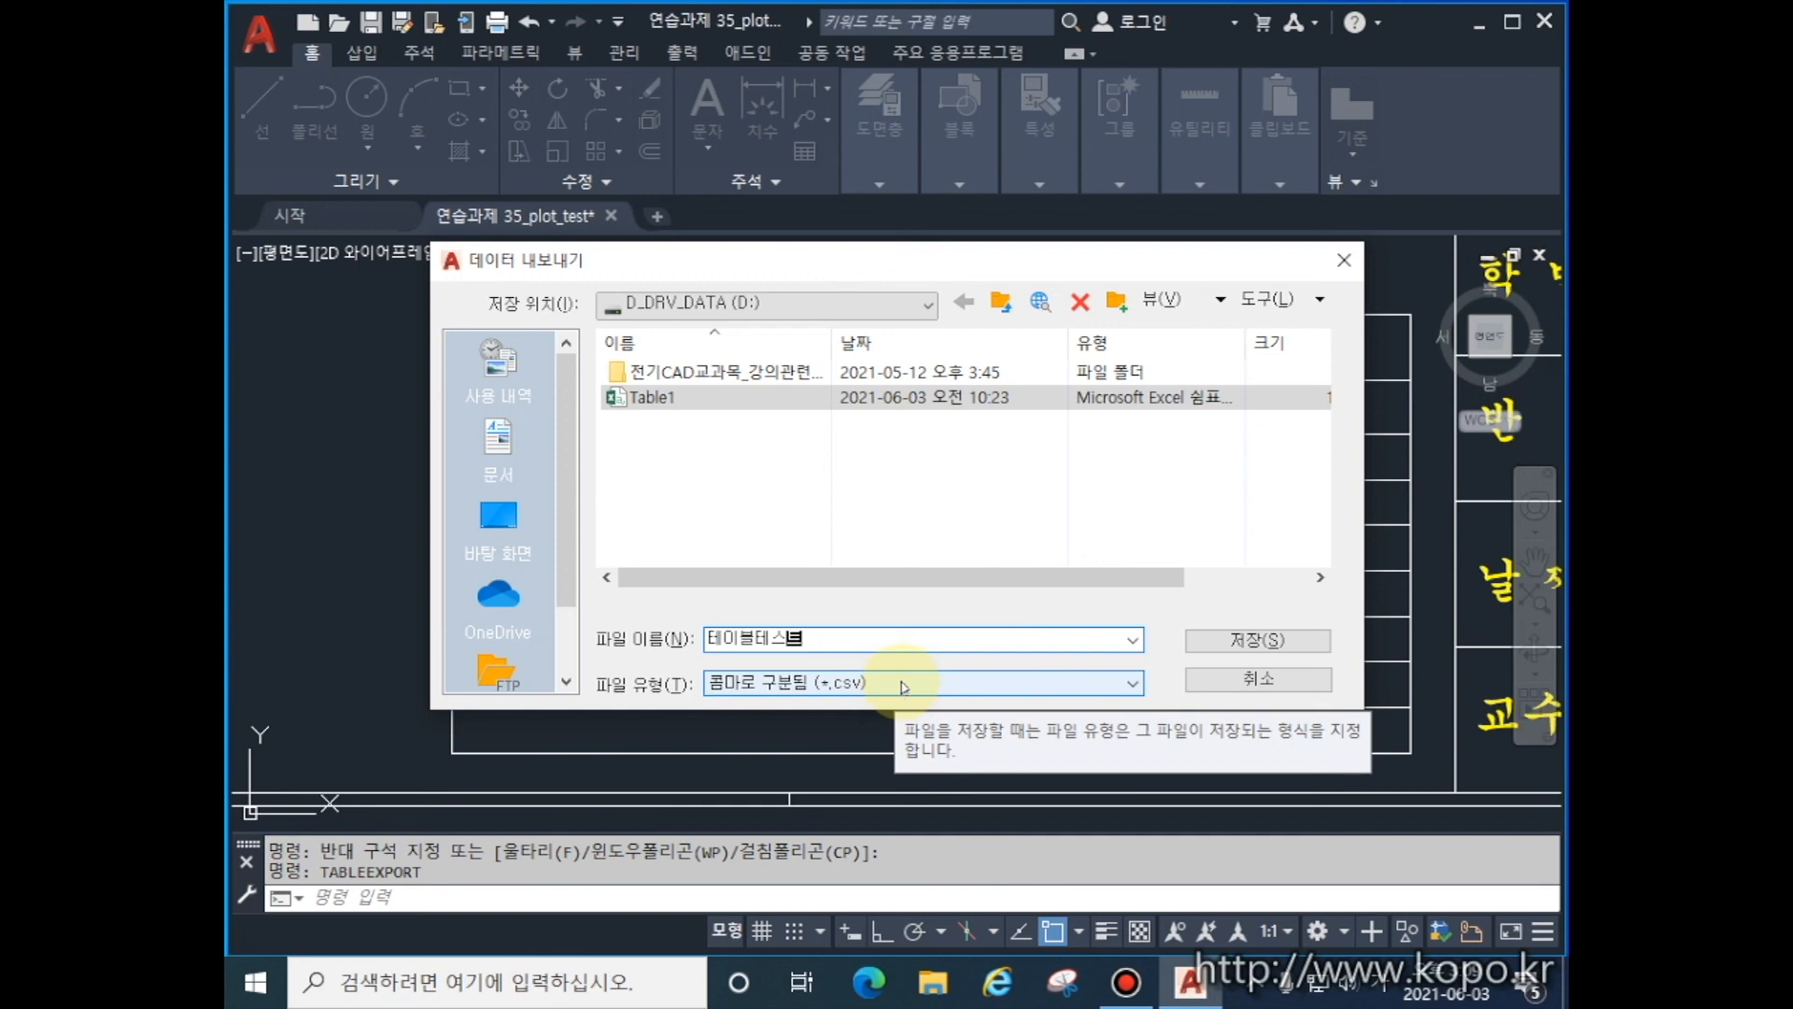
left_click(1244, 639)
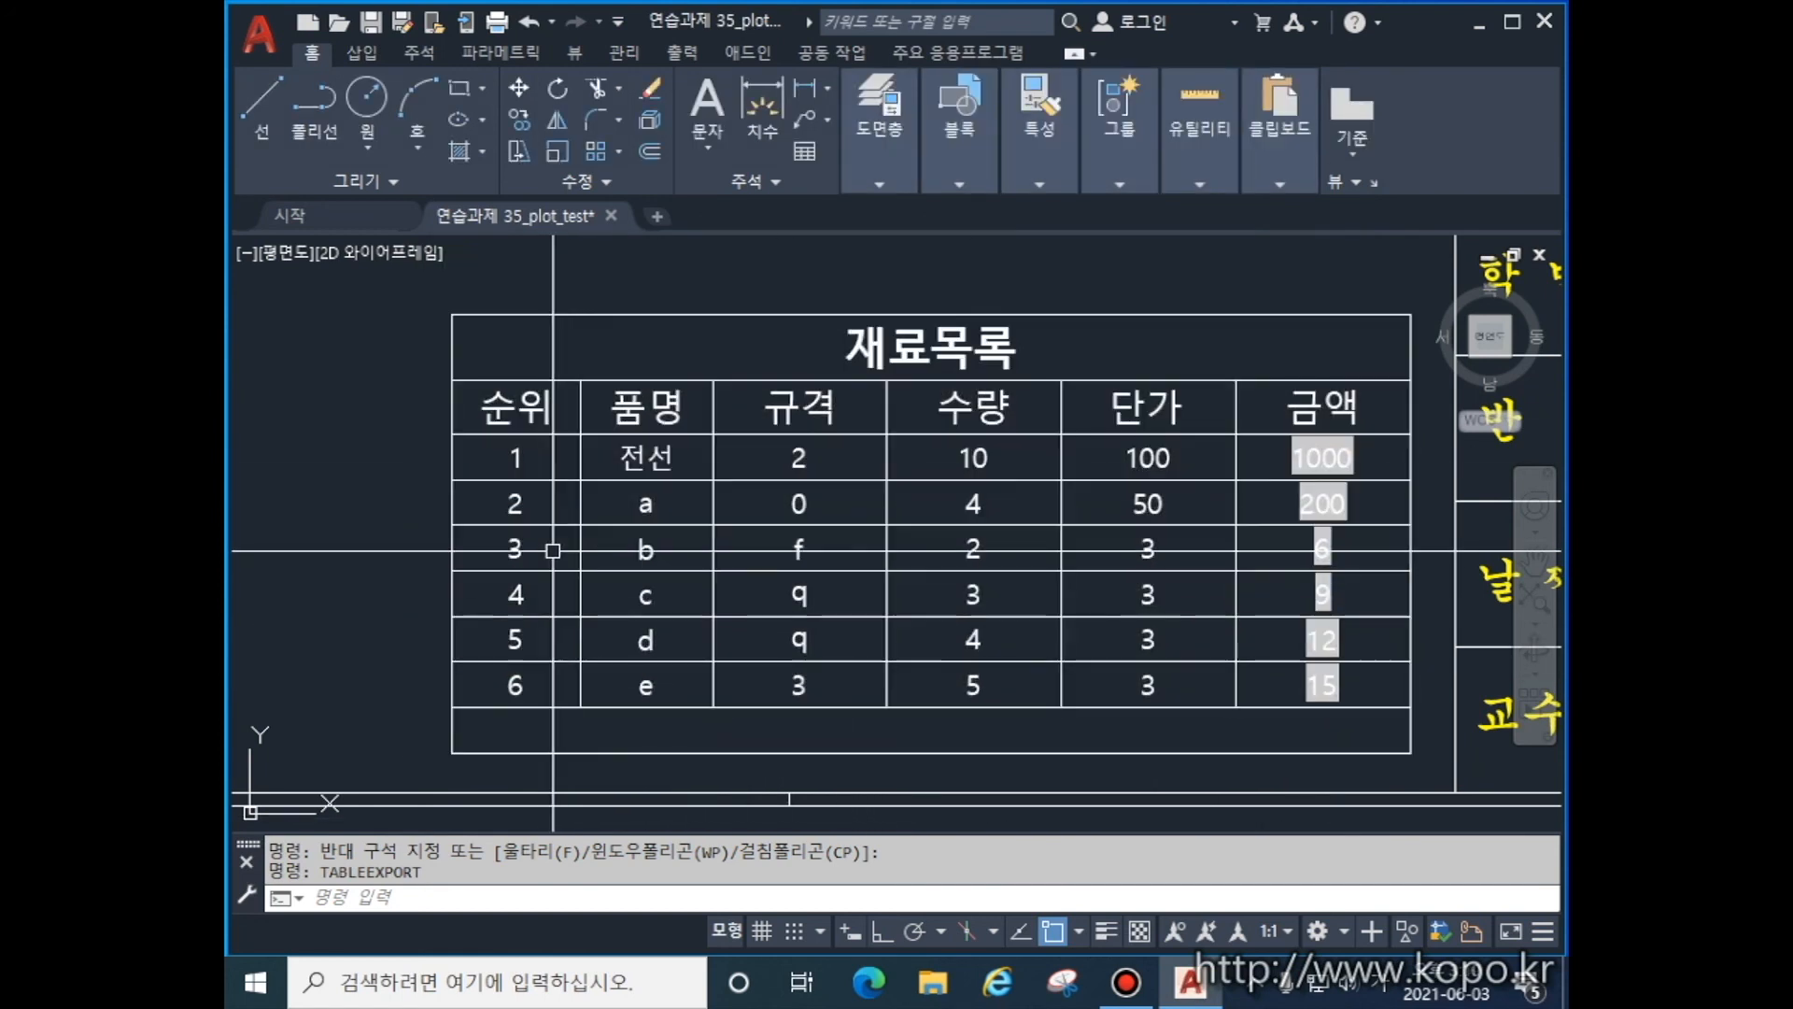
- Launch Excel and create a new blank workbook (새 통합 문서)
left_click(935, 984)
left_click(255, 981)
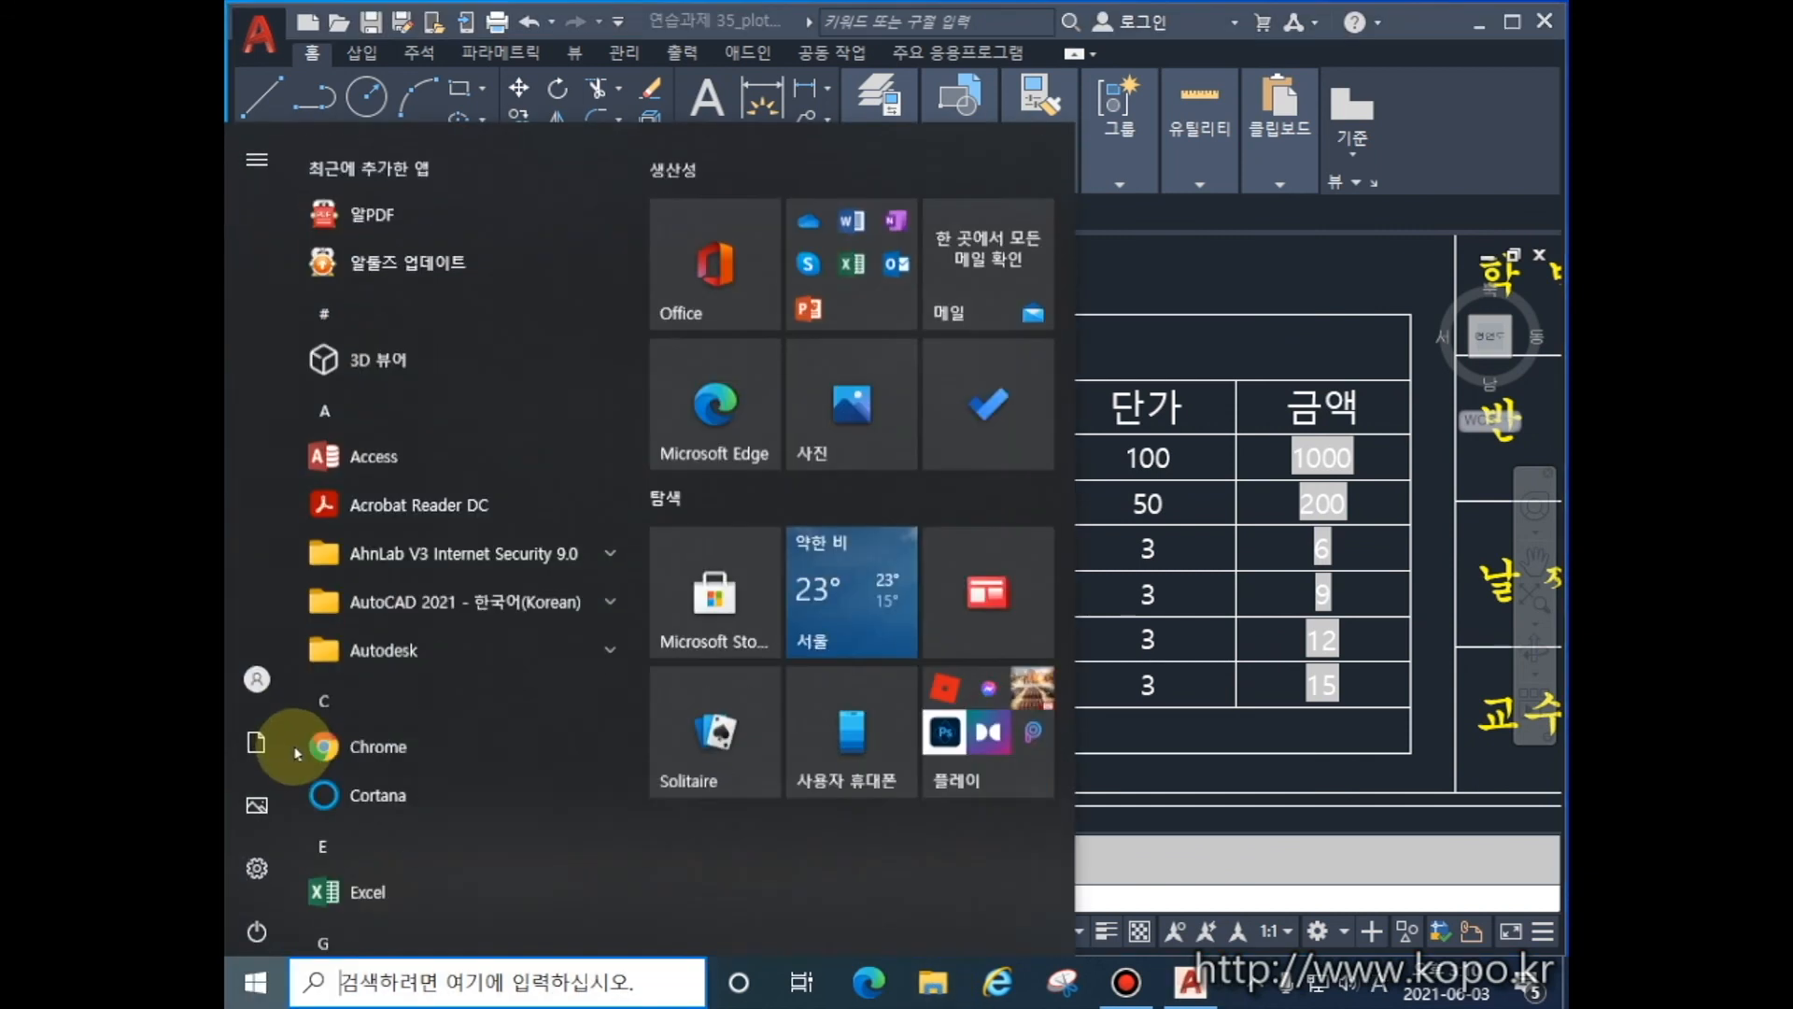
left_click(808, 291)
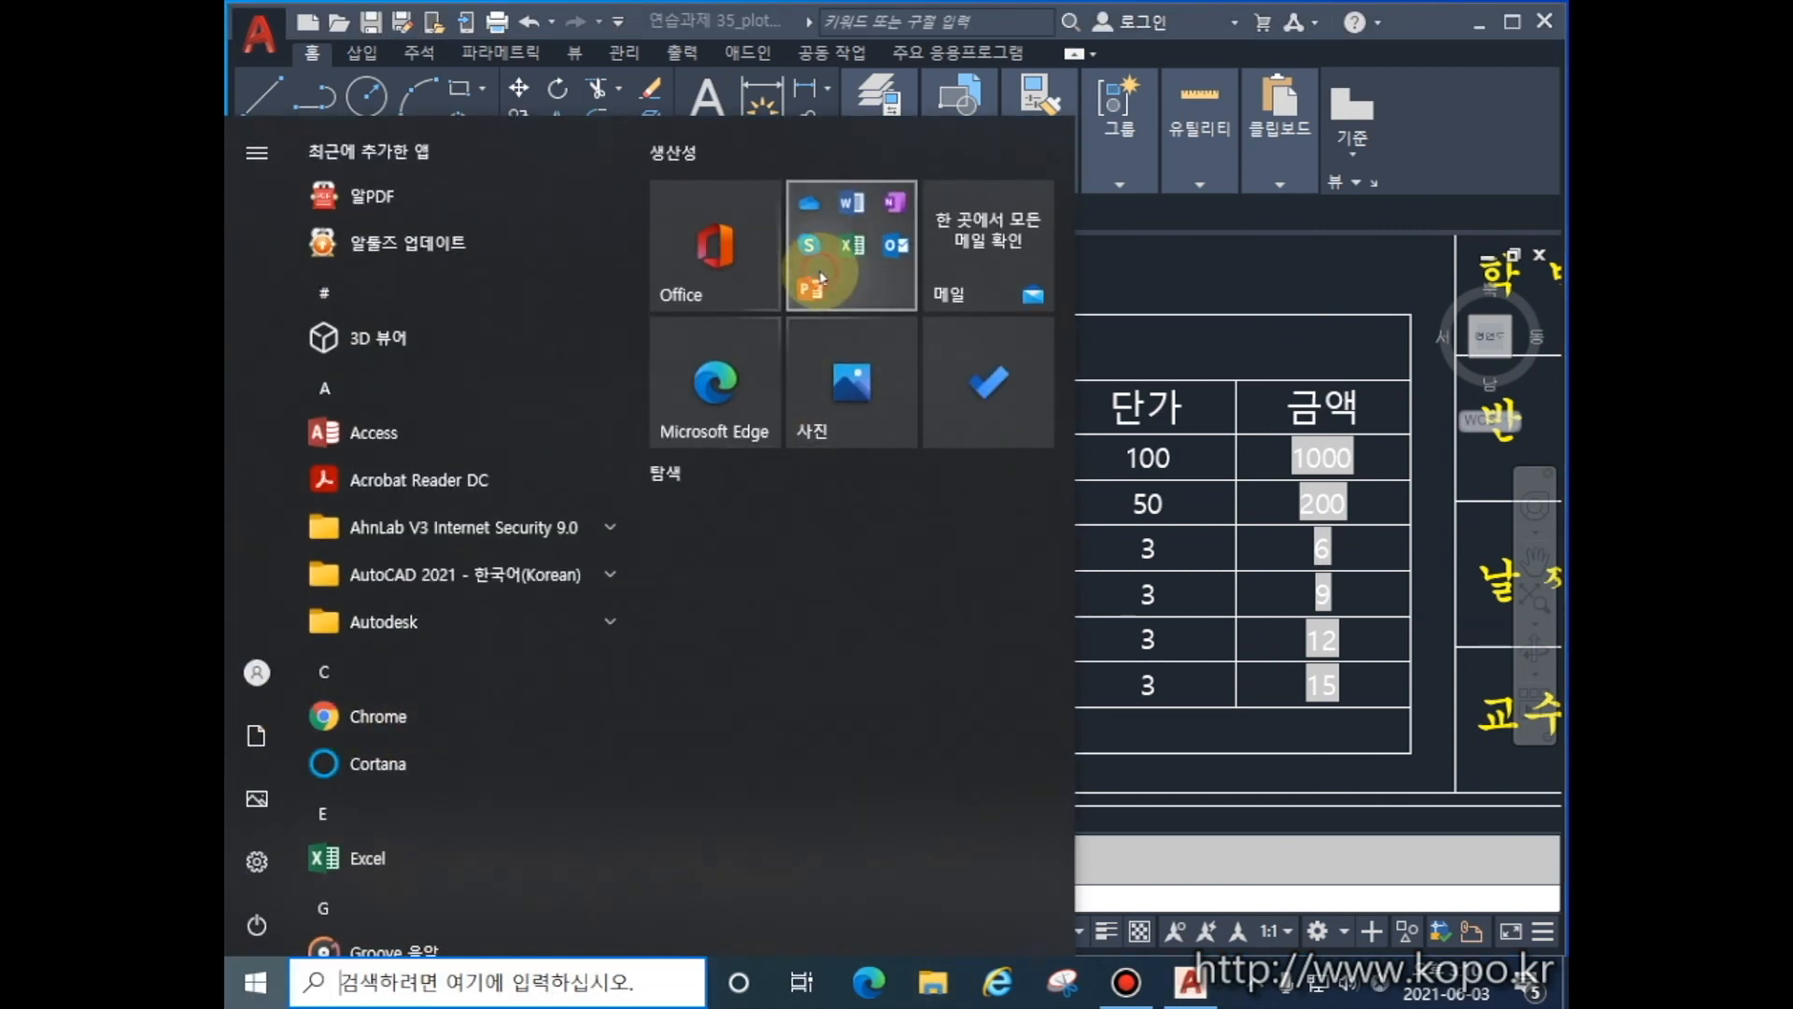
left_click(826, 549)
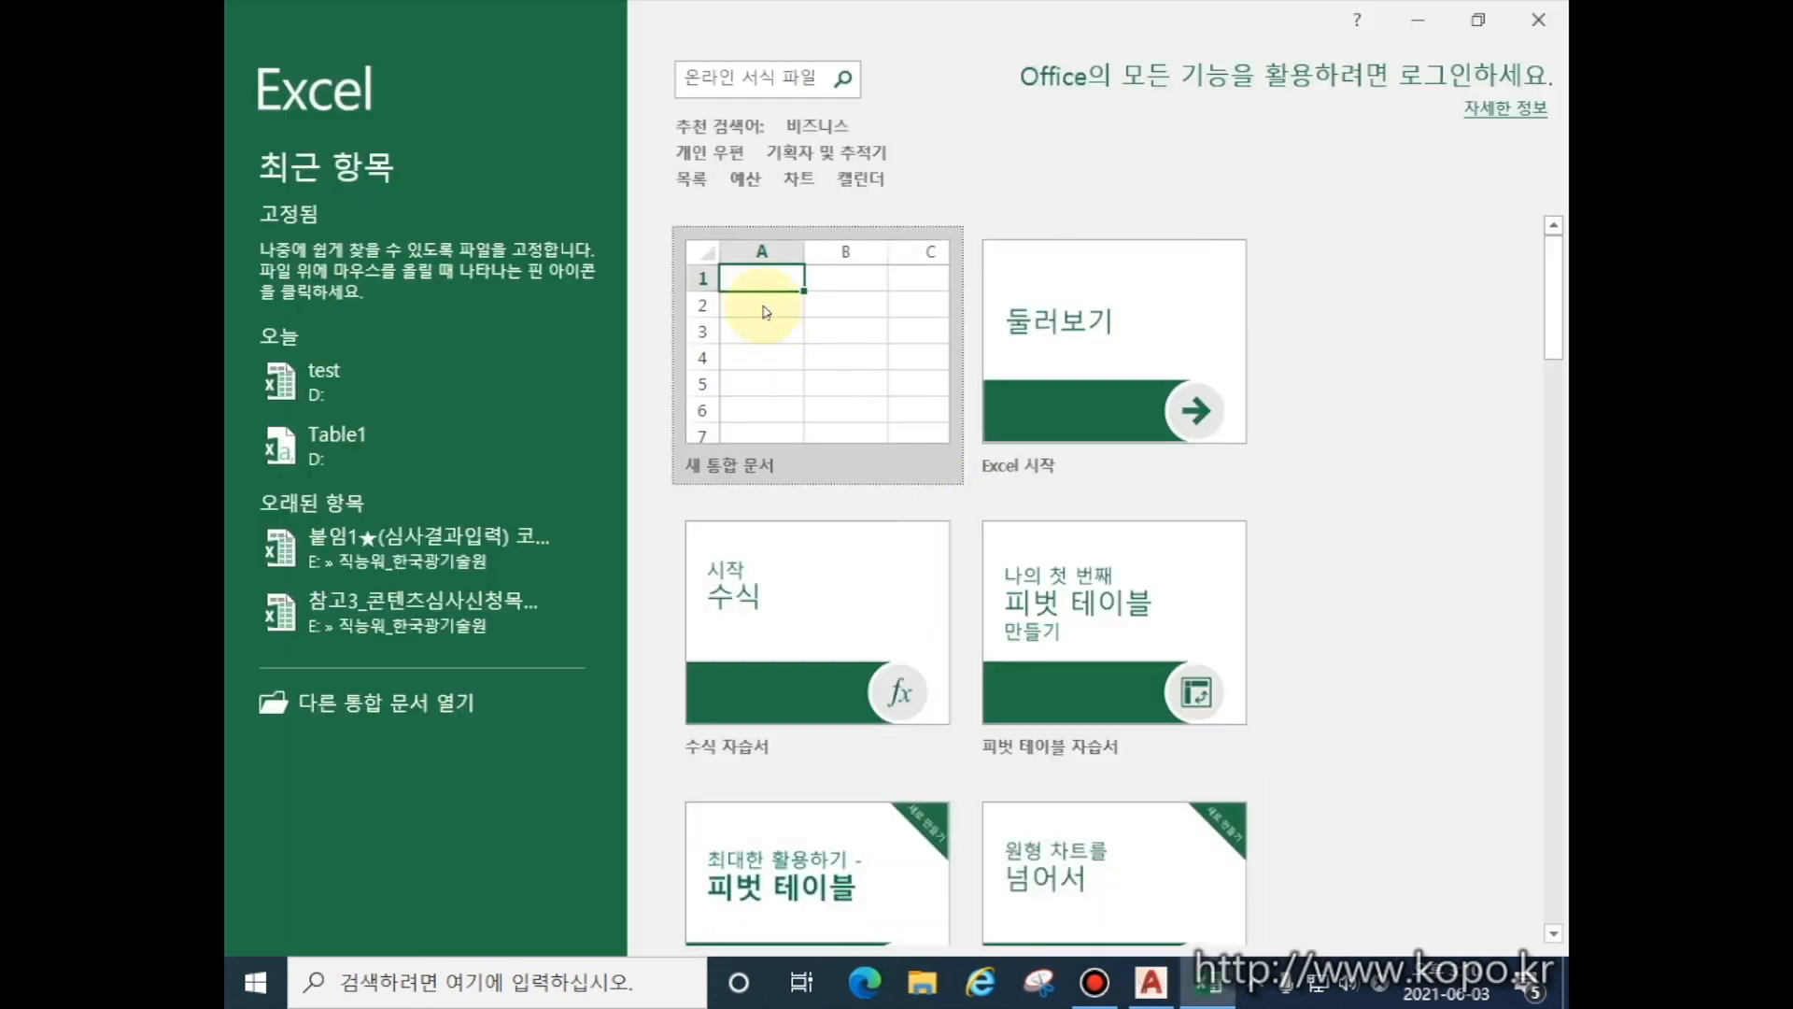
left_click(761, 300)
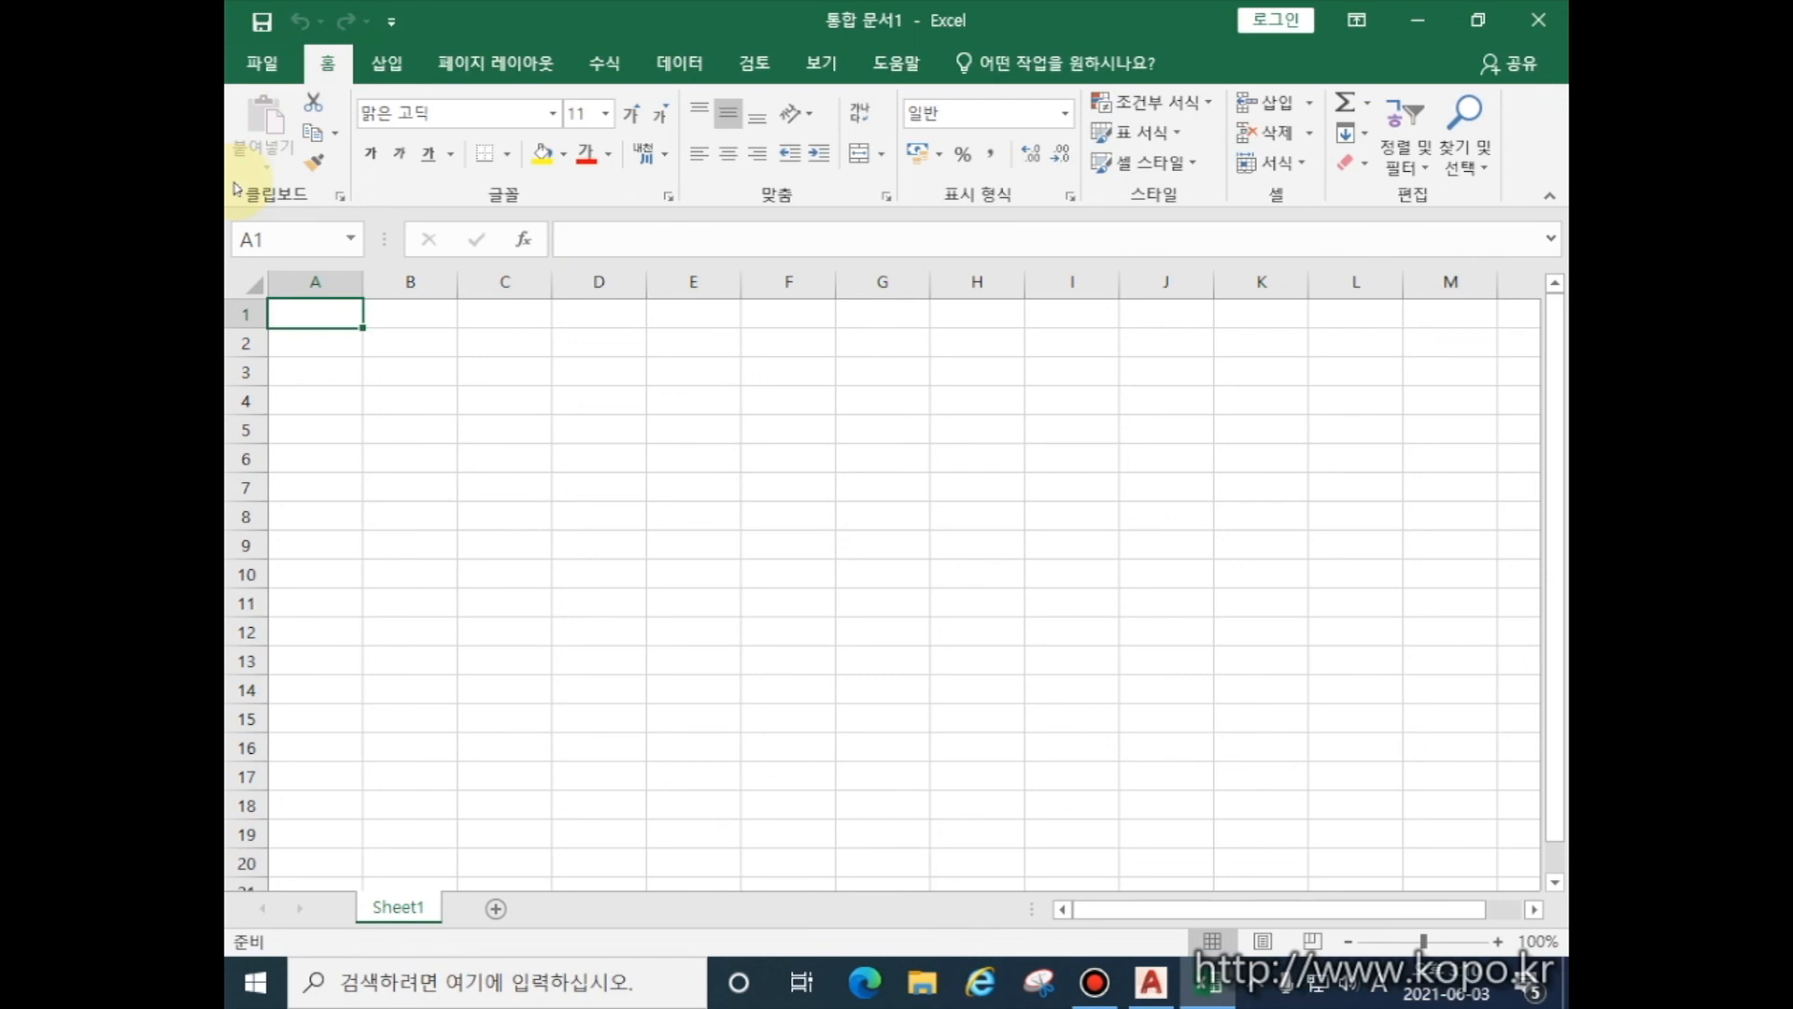
- Browse to the D_DRV_DATA (D:) drive in File Explorer and open the exported 테이블테스트 csv file in Excel
left_click(262, 62)
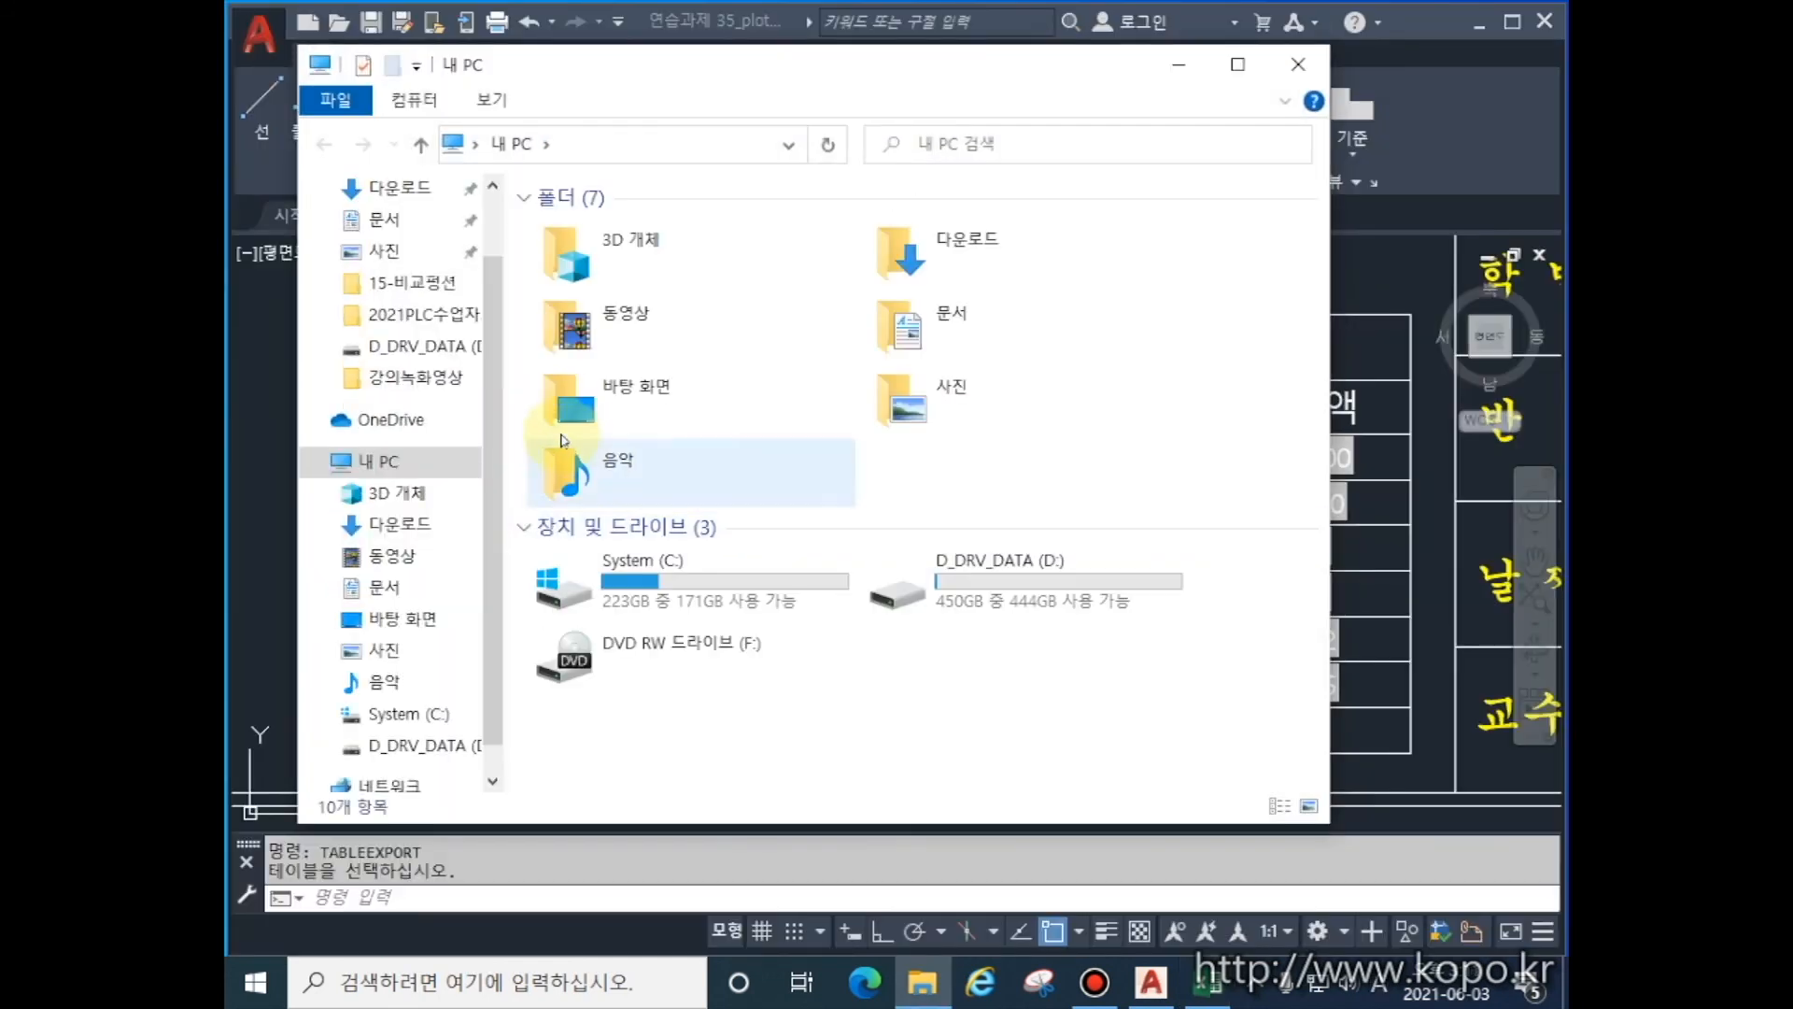
left_click(425, 745)
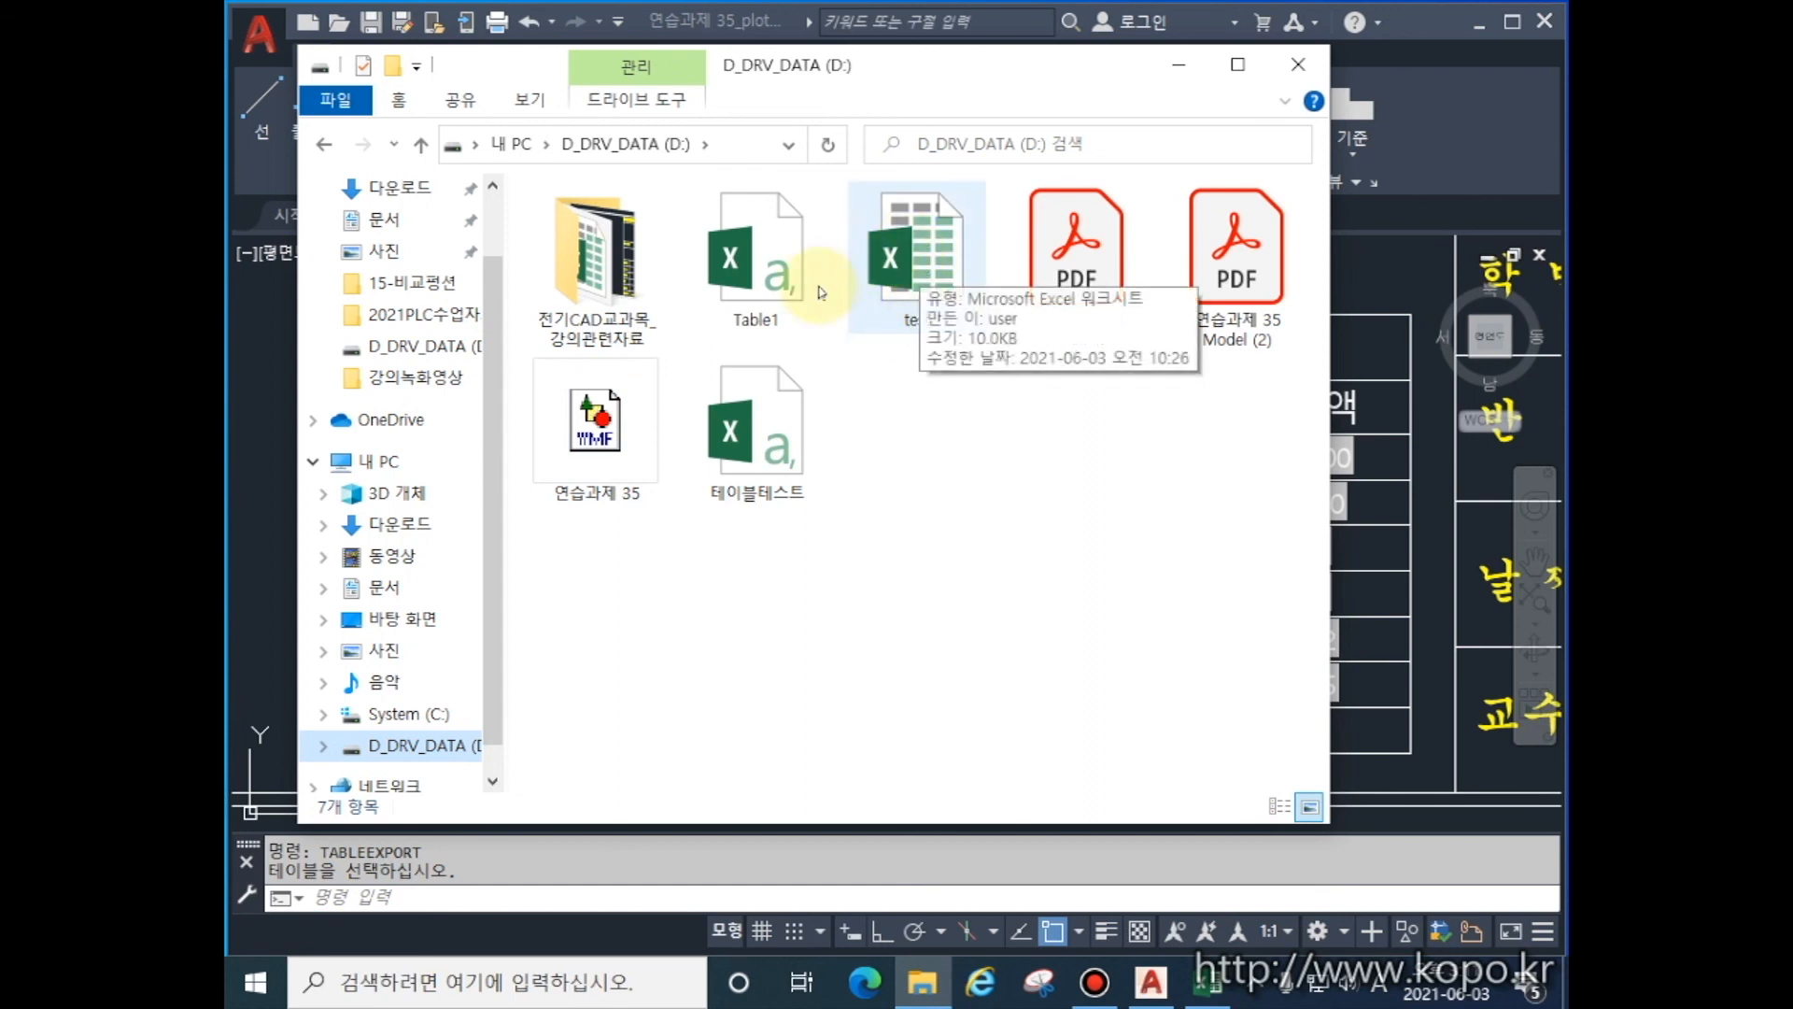
left_click(911, 321)
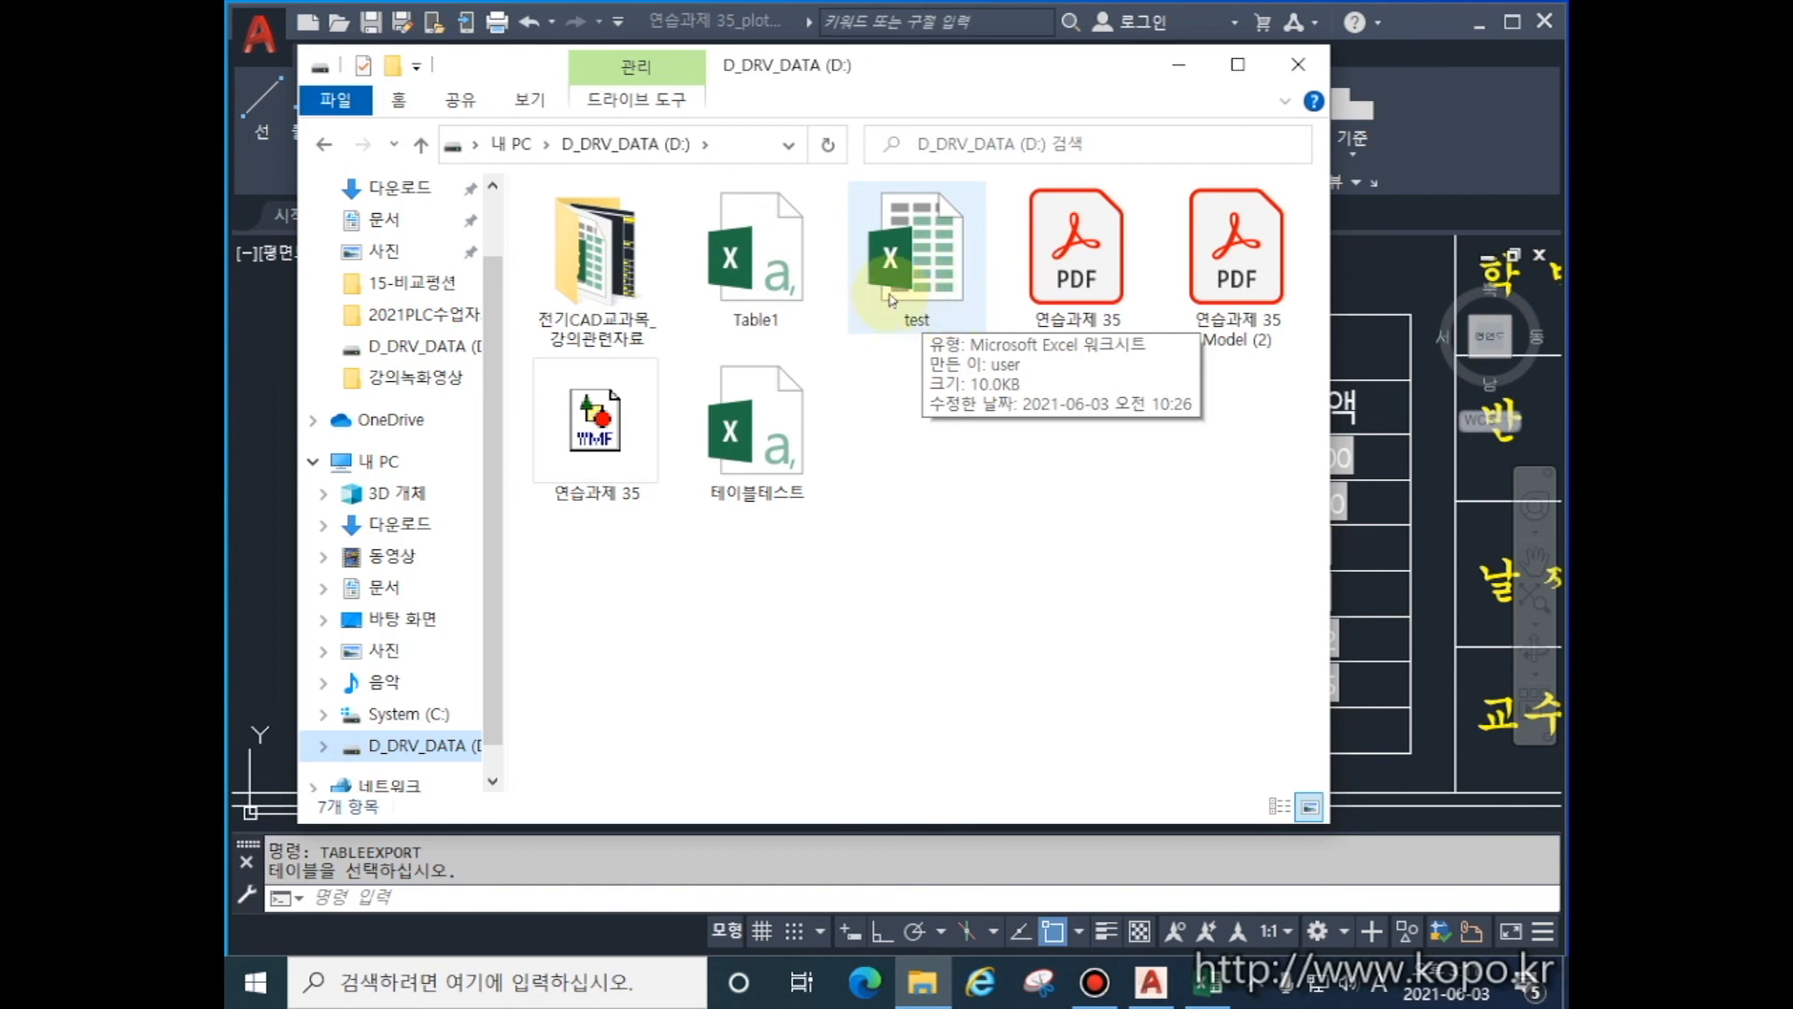
left_click(756, 396)
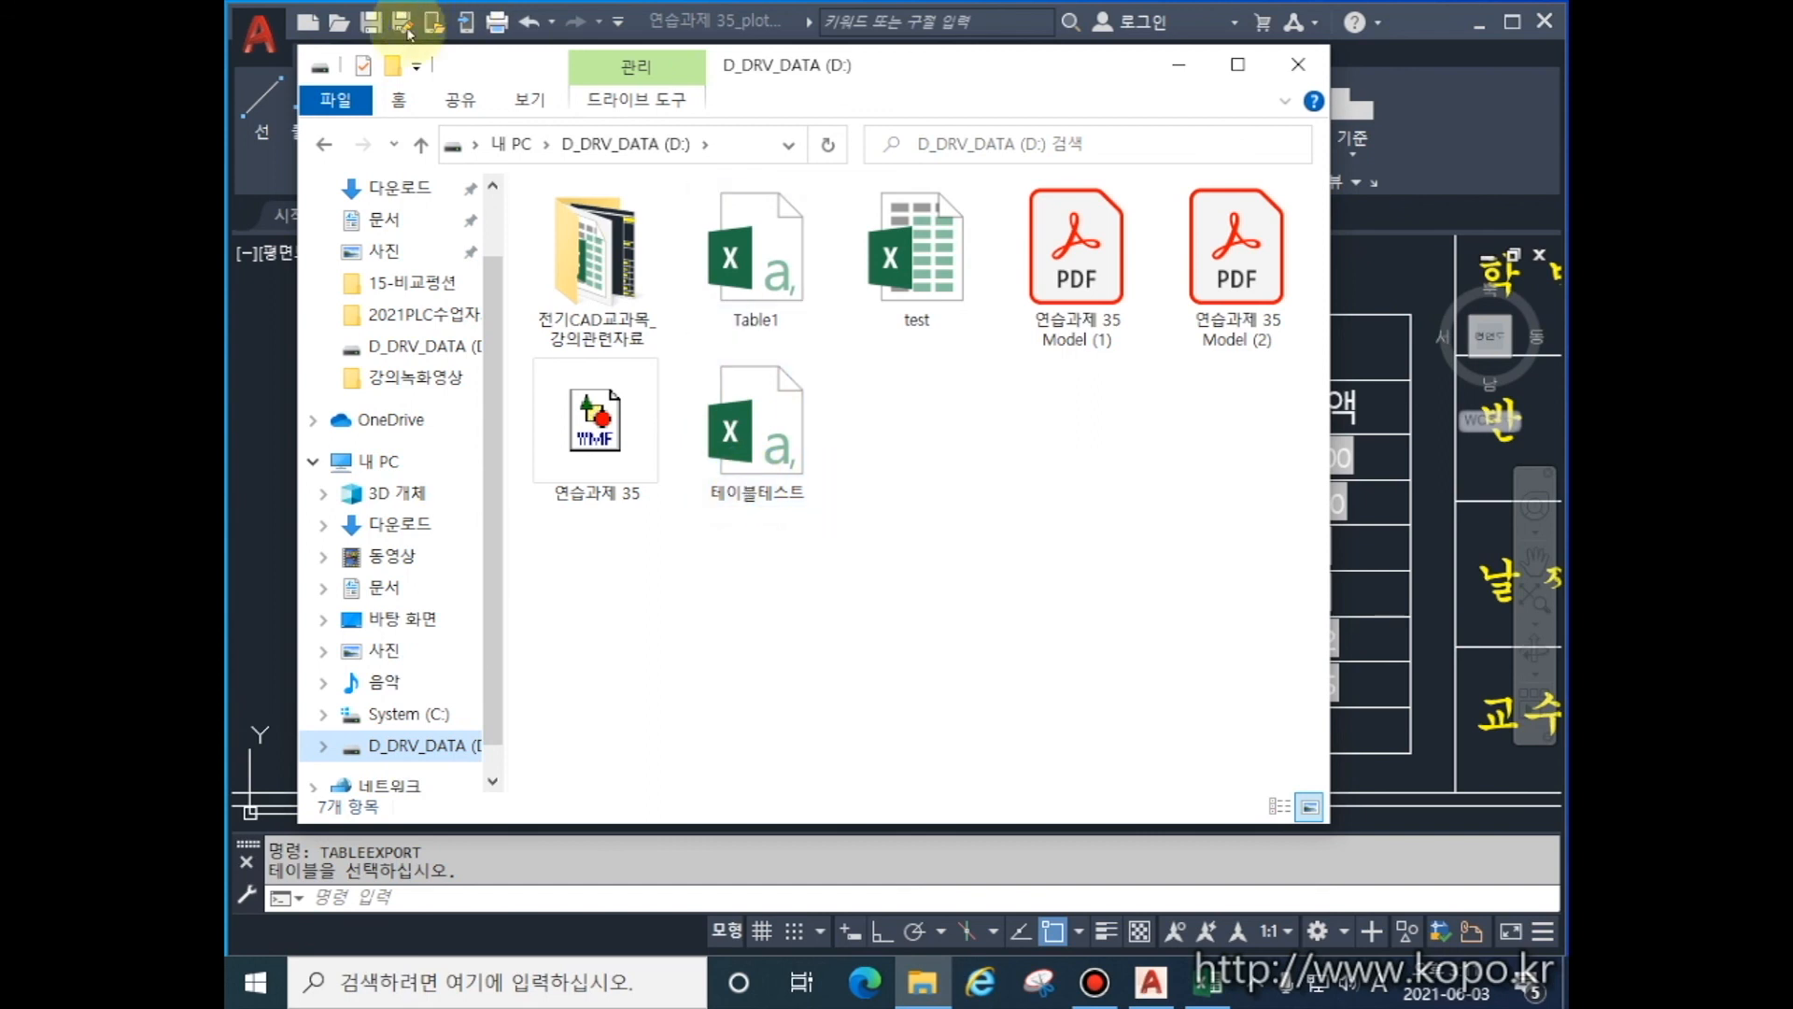
left_click(773, 408)
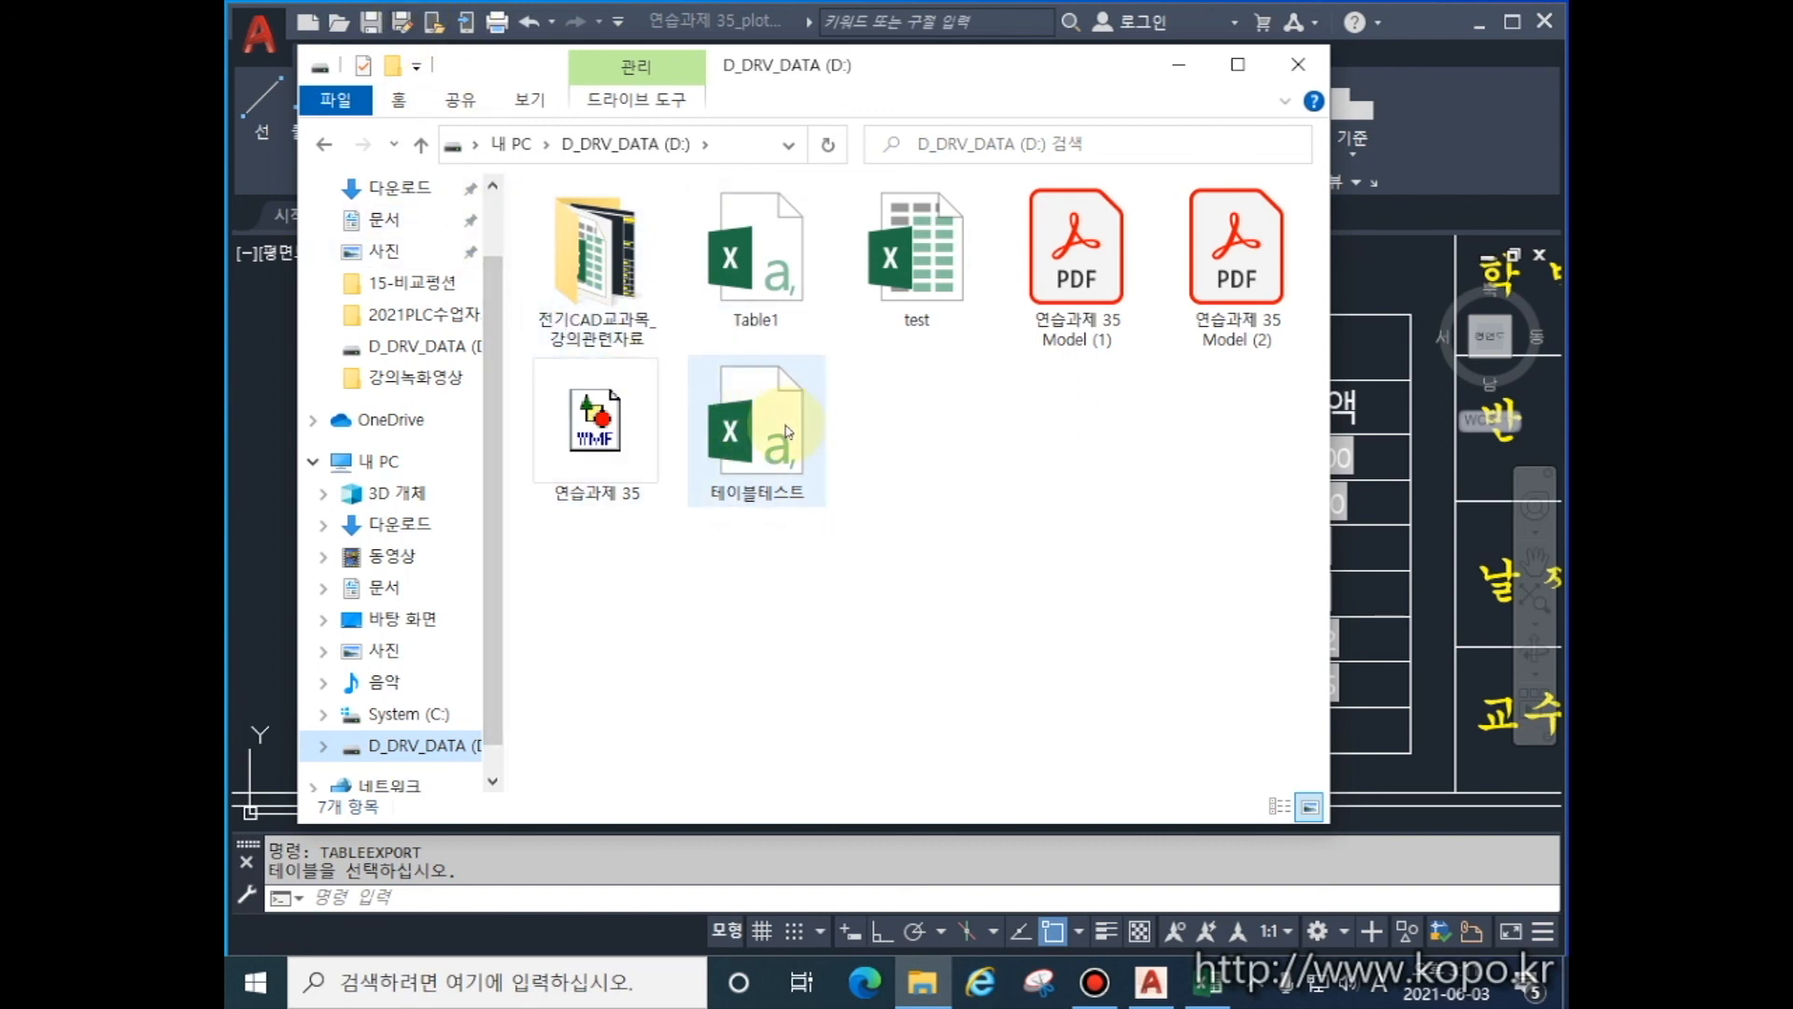
left_click(785, 432)
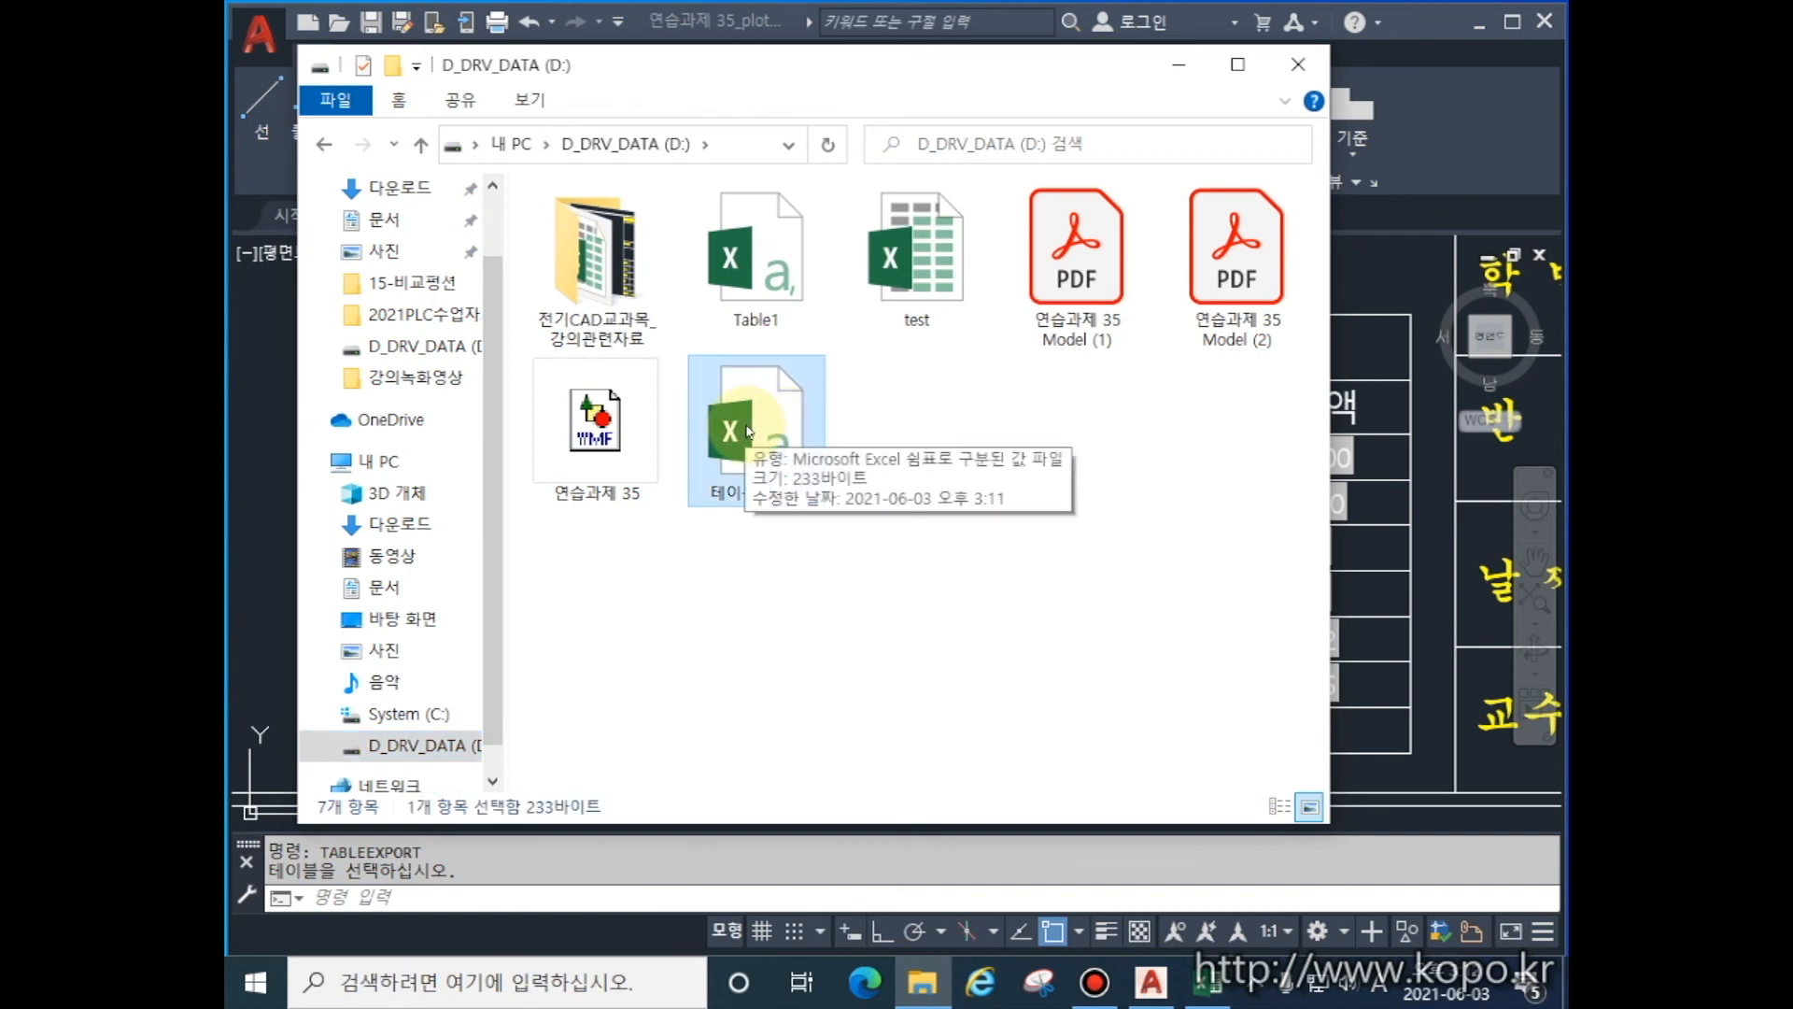
double_click(748, 431)
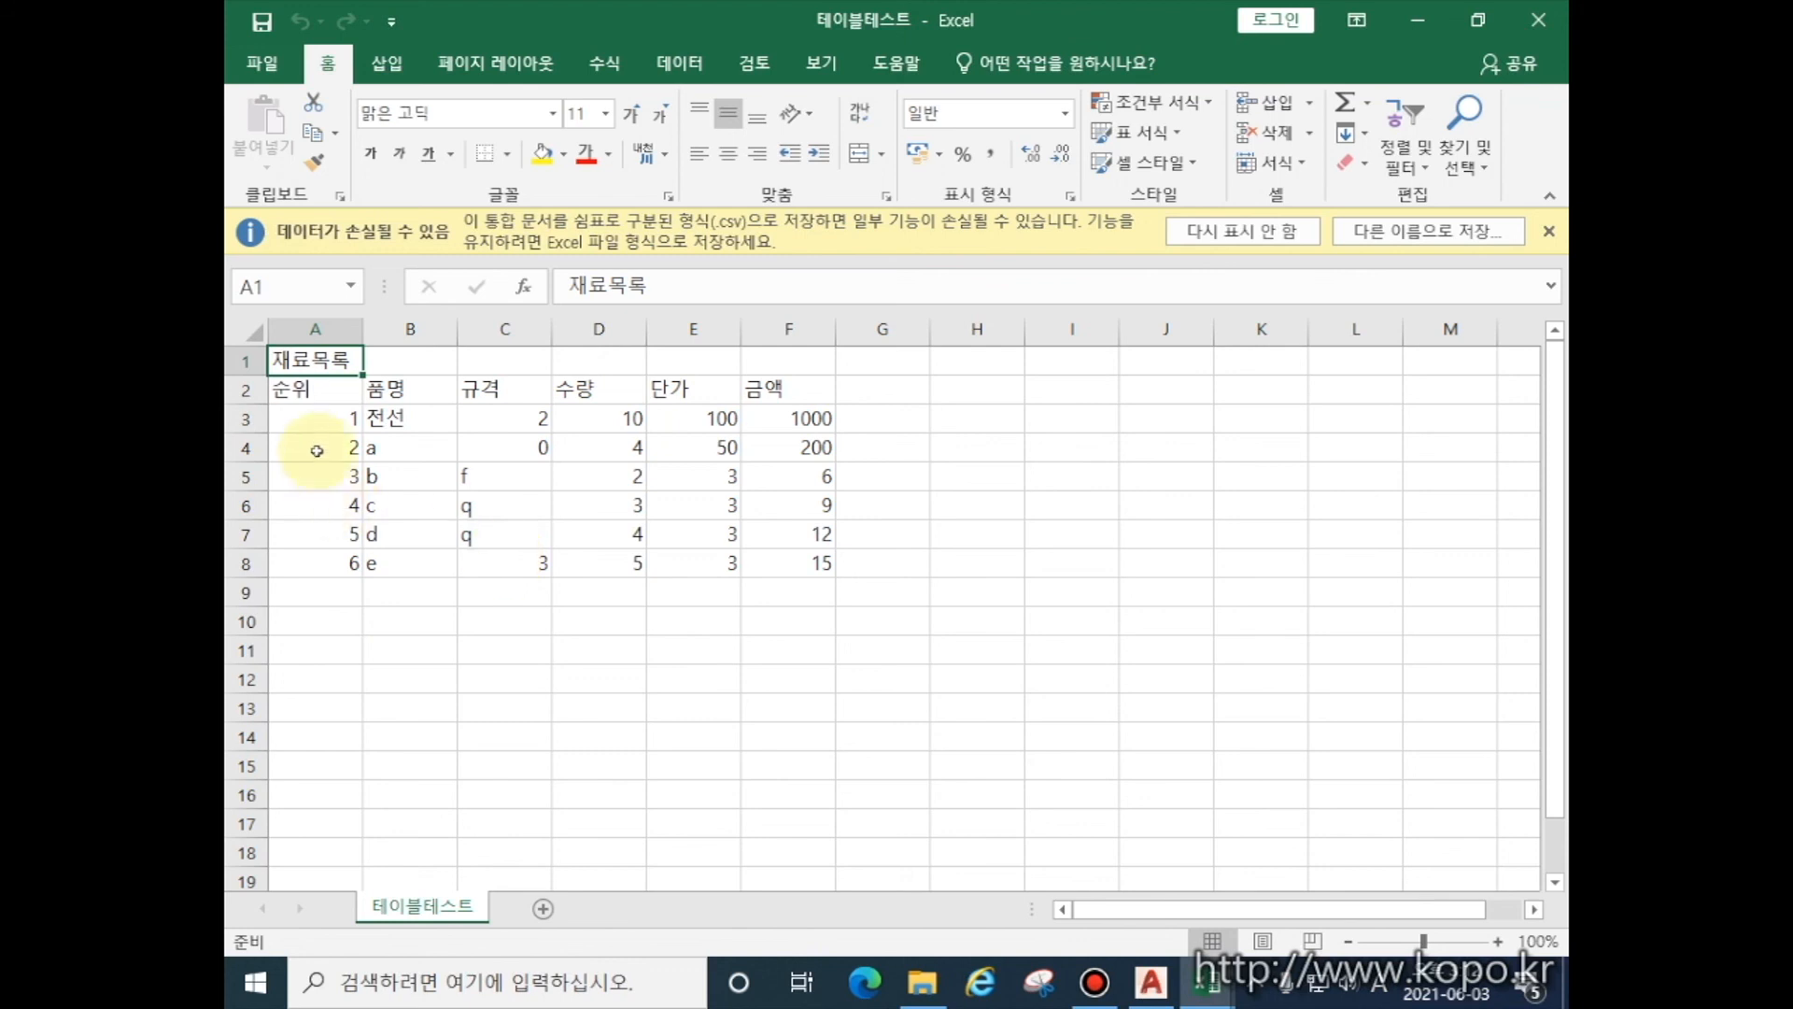
- Apply all borders (모든 테두리) to the cell range A1:F8 of the 재료목록 data
left_click(318, 400)
left_click_drag(318, 363, 813, 565)
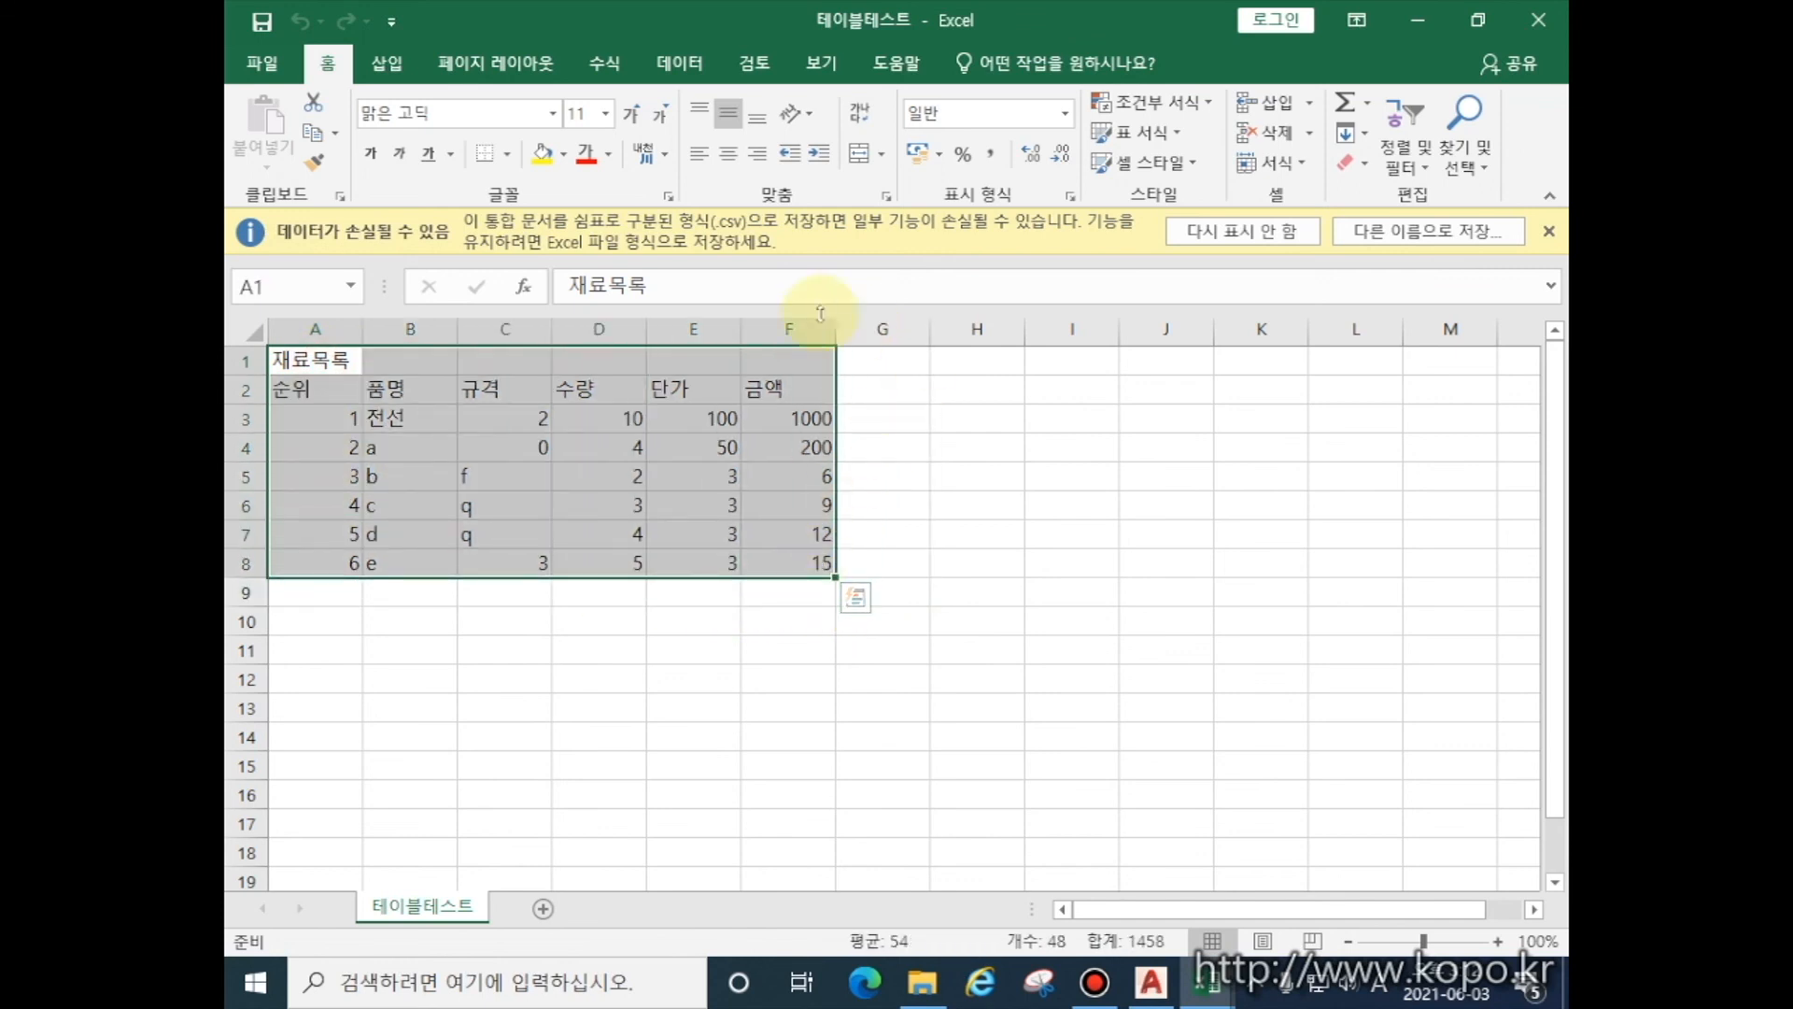
left_click(505, 155)
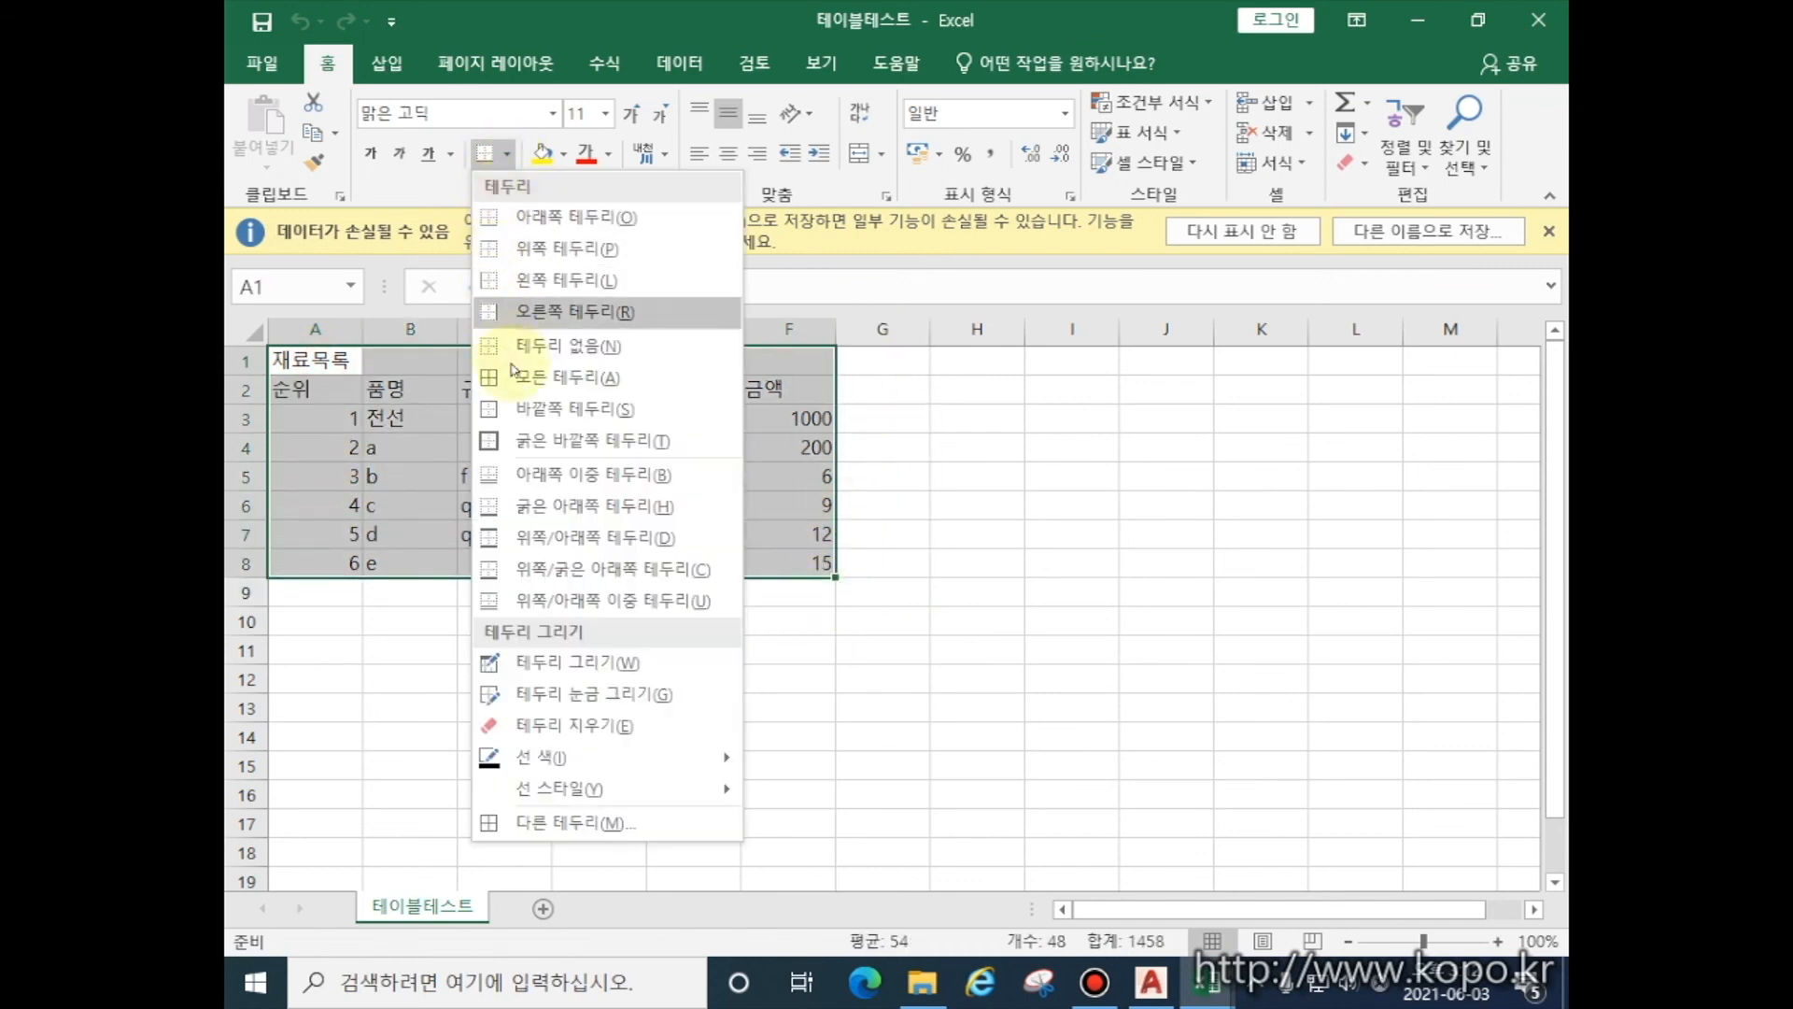
left_click(557, 386)
- Save the csv data as an Excel workbook (Excel 통합 문서) named 테이블테스트 on the D: drive
left_click(1383, 231)
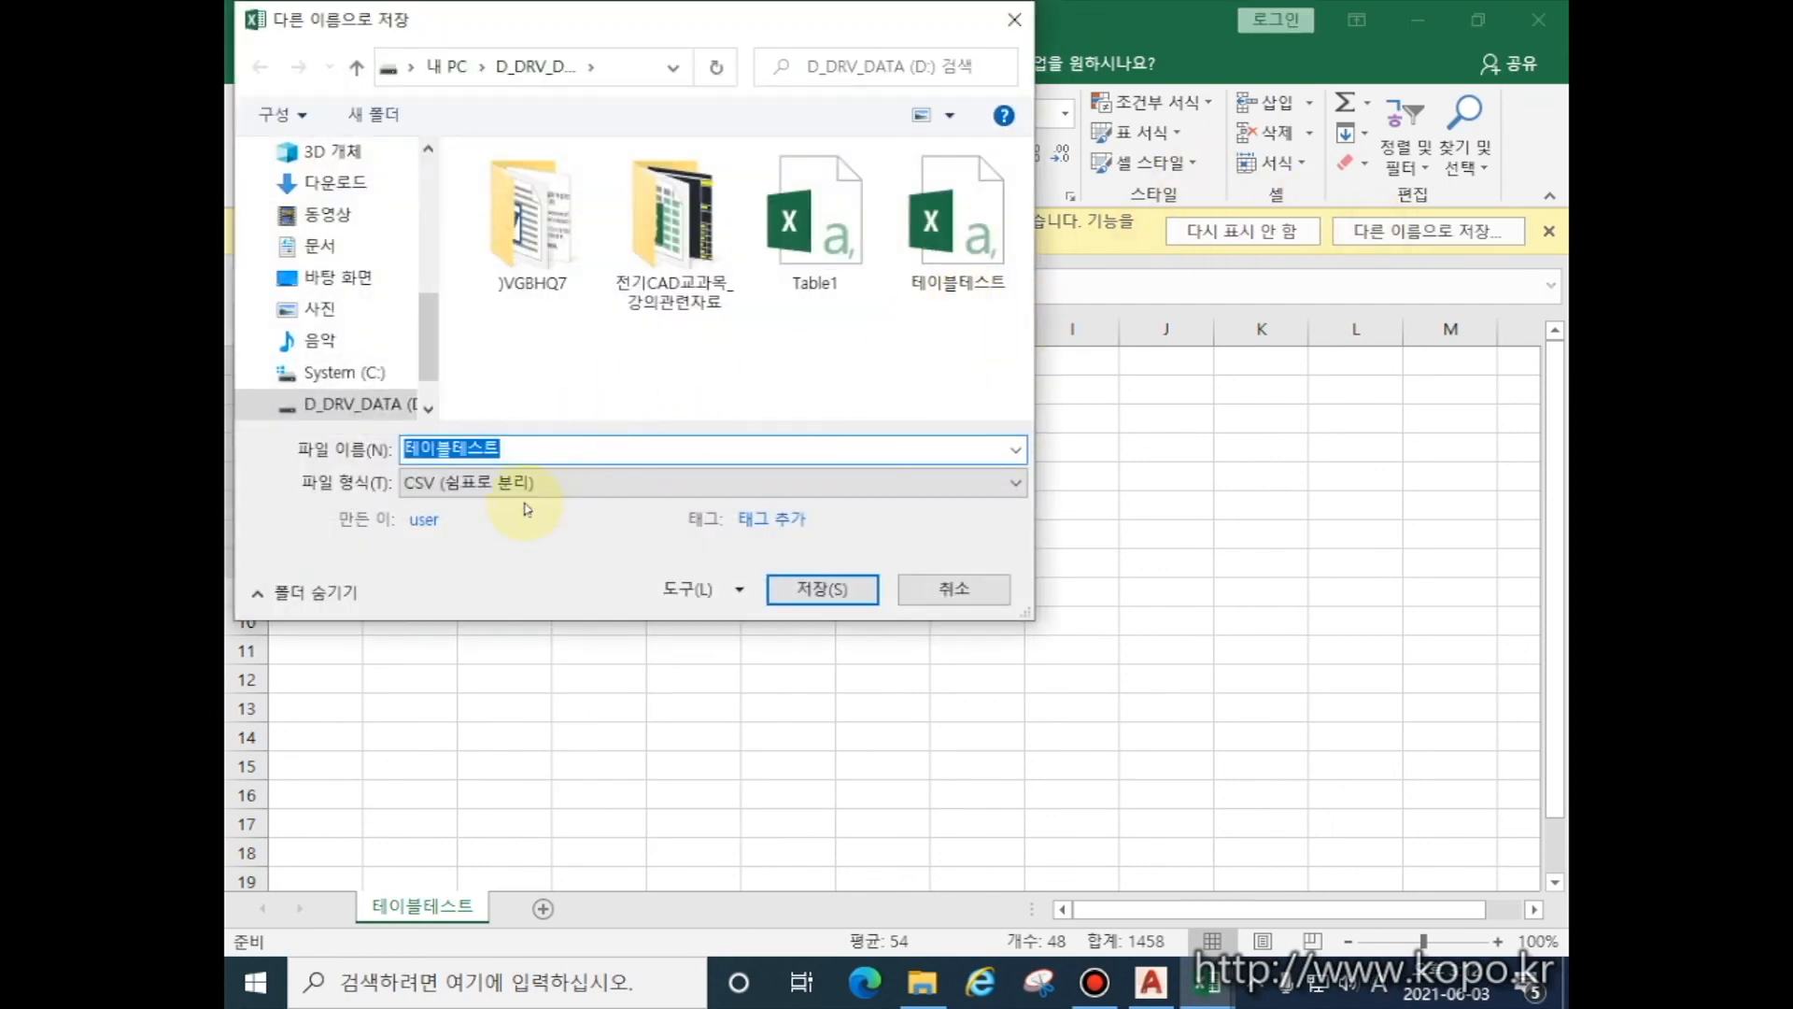
left_click(567, 490)
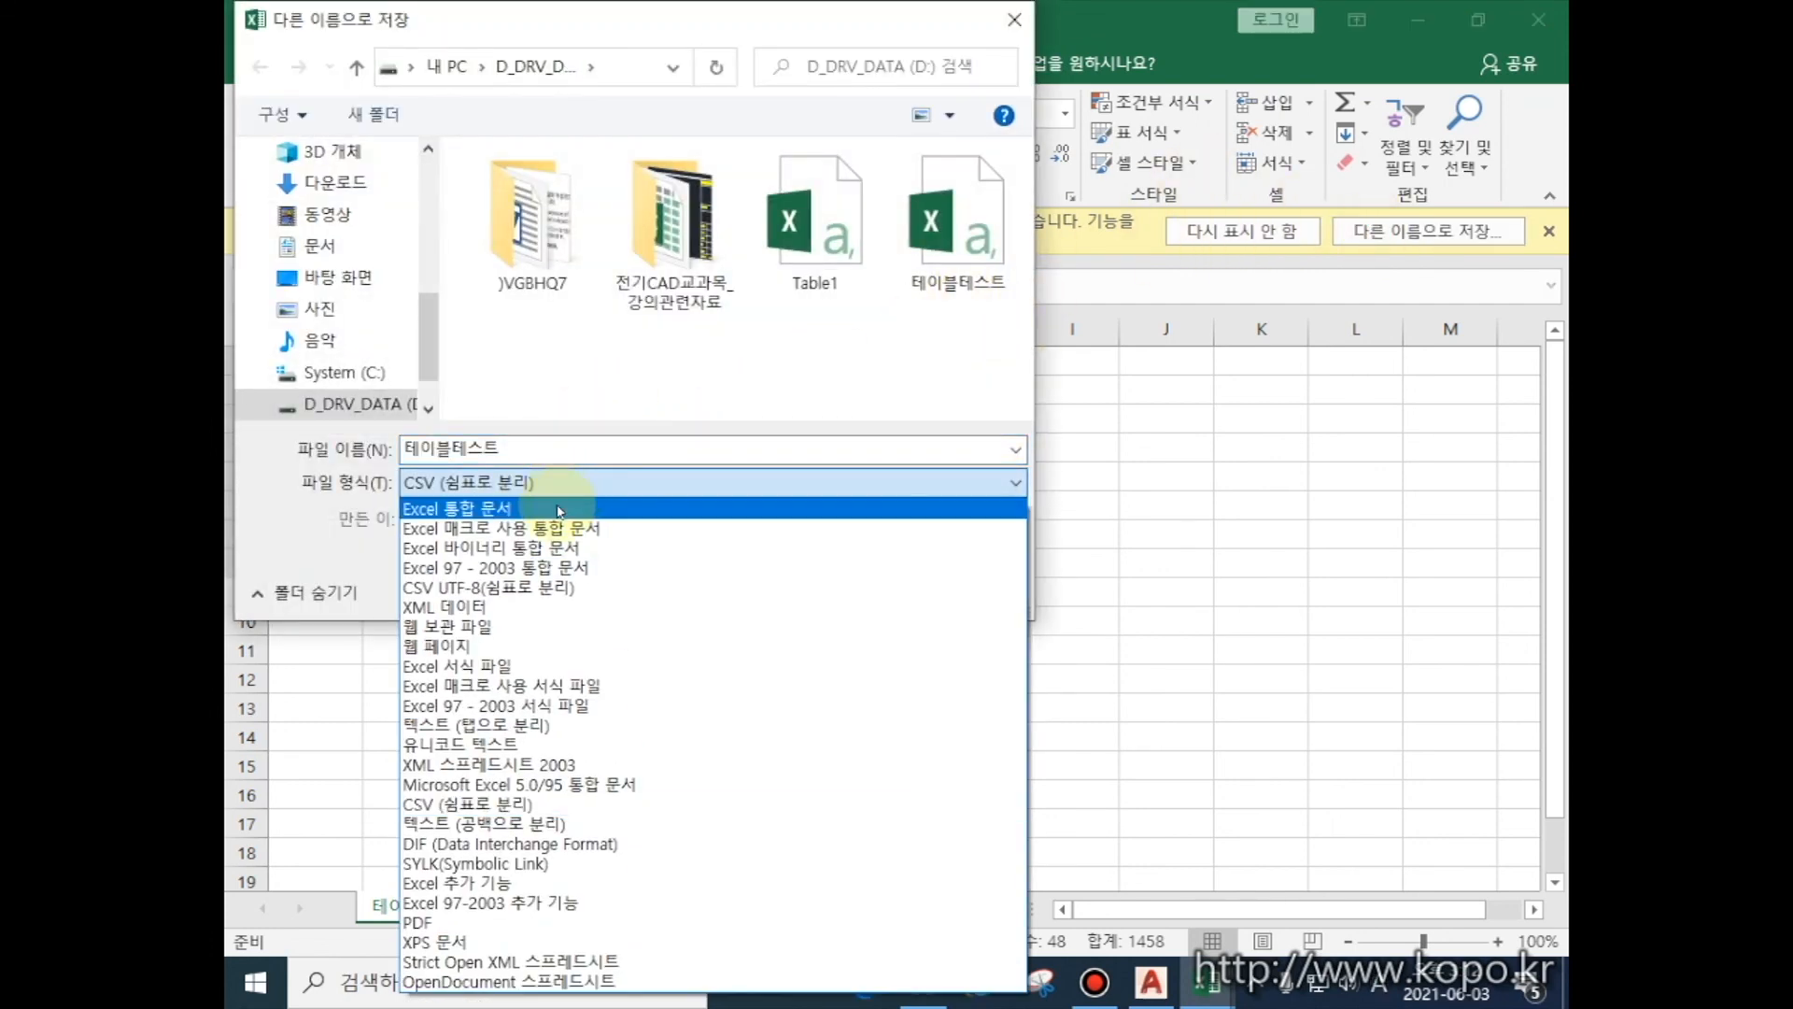
left_click(561, 504)
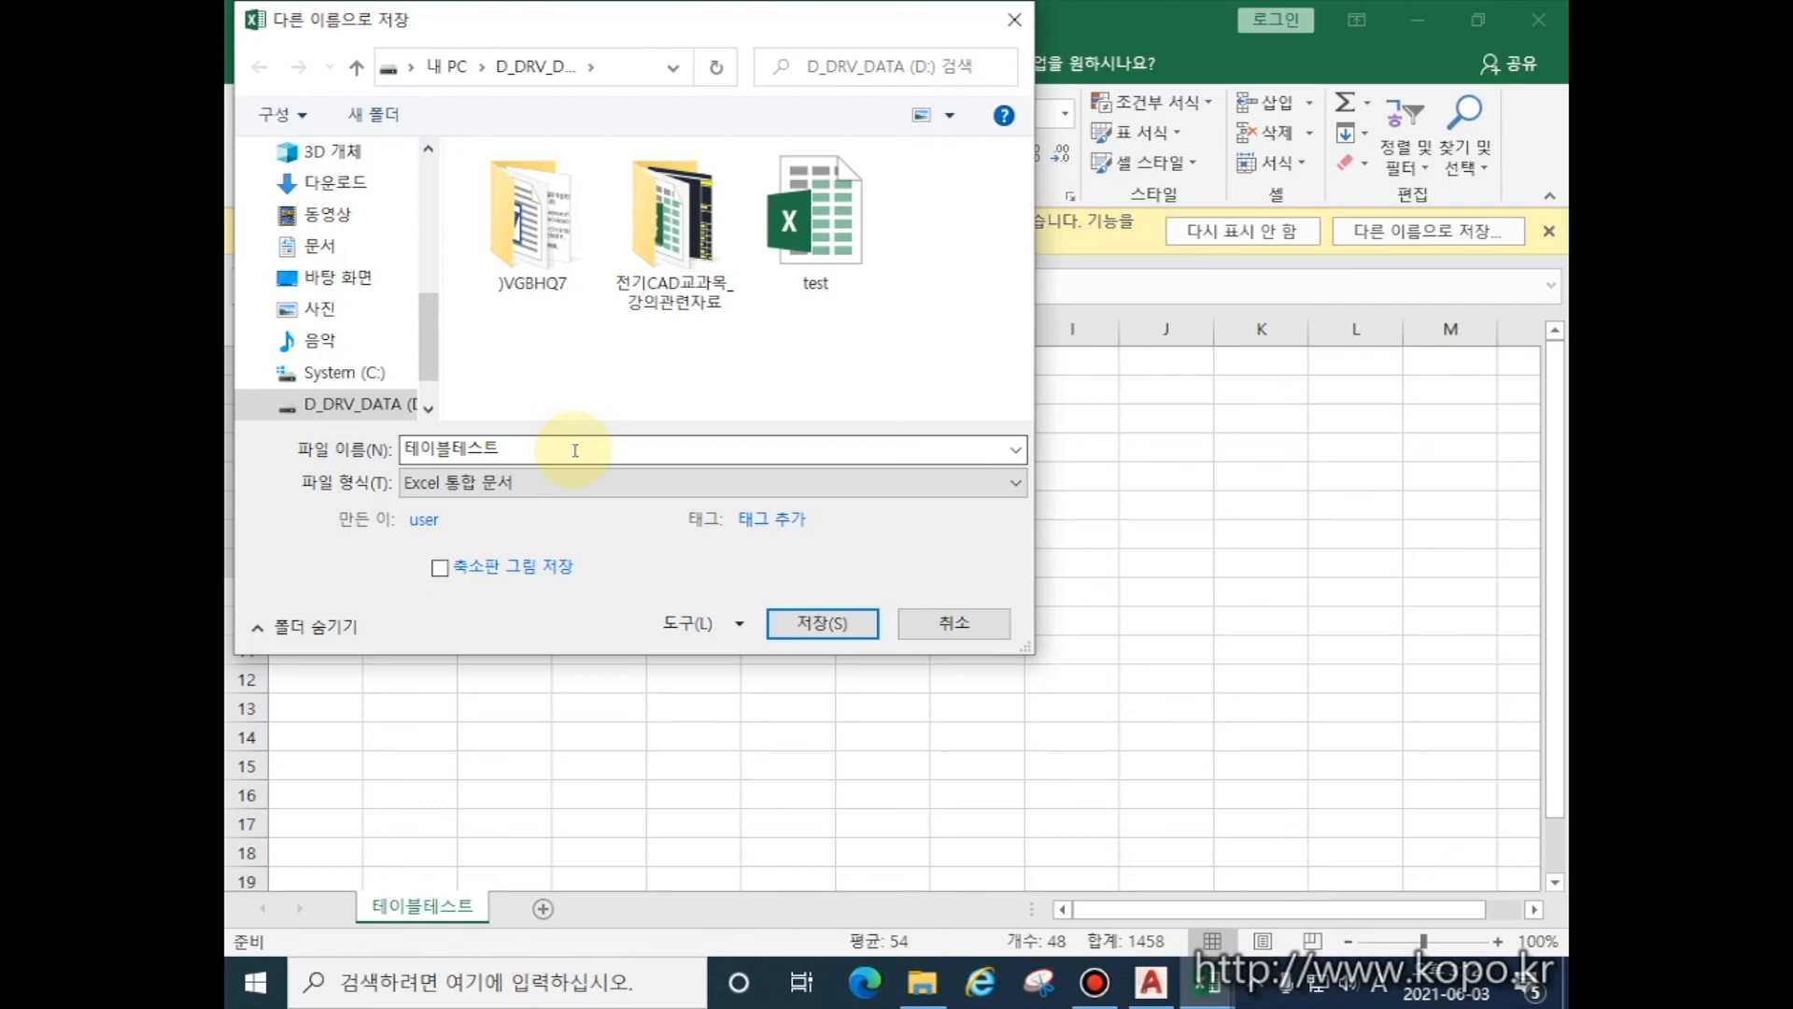
left_click(819, 623)
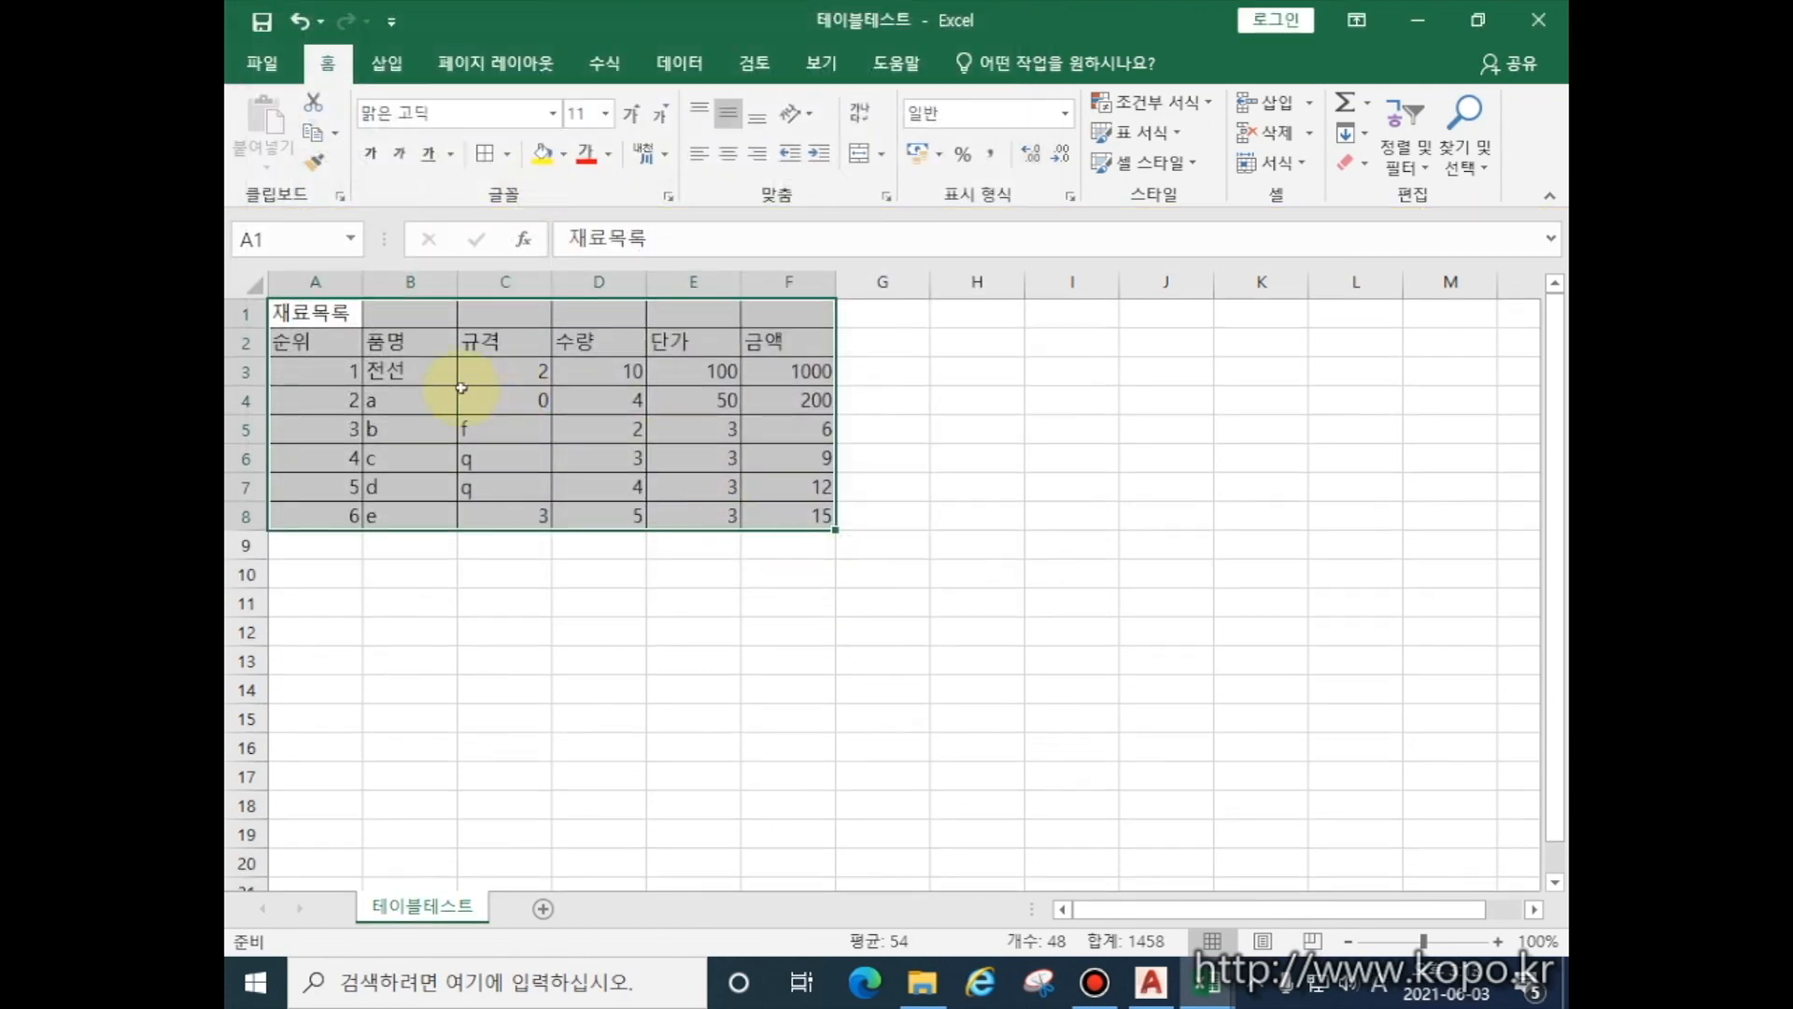
- Format the range A1:F8 with centred text, a yellow fill and font size 12
left_click(720, 157)
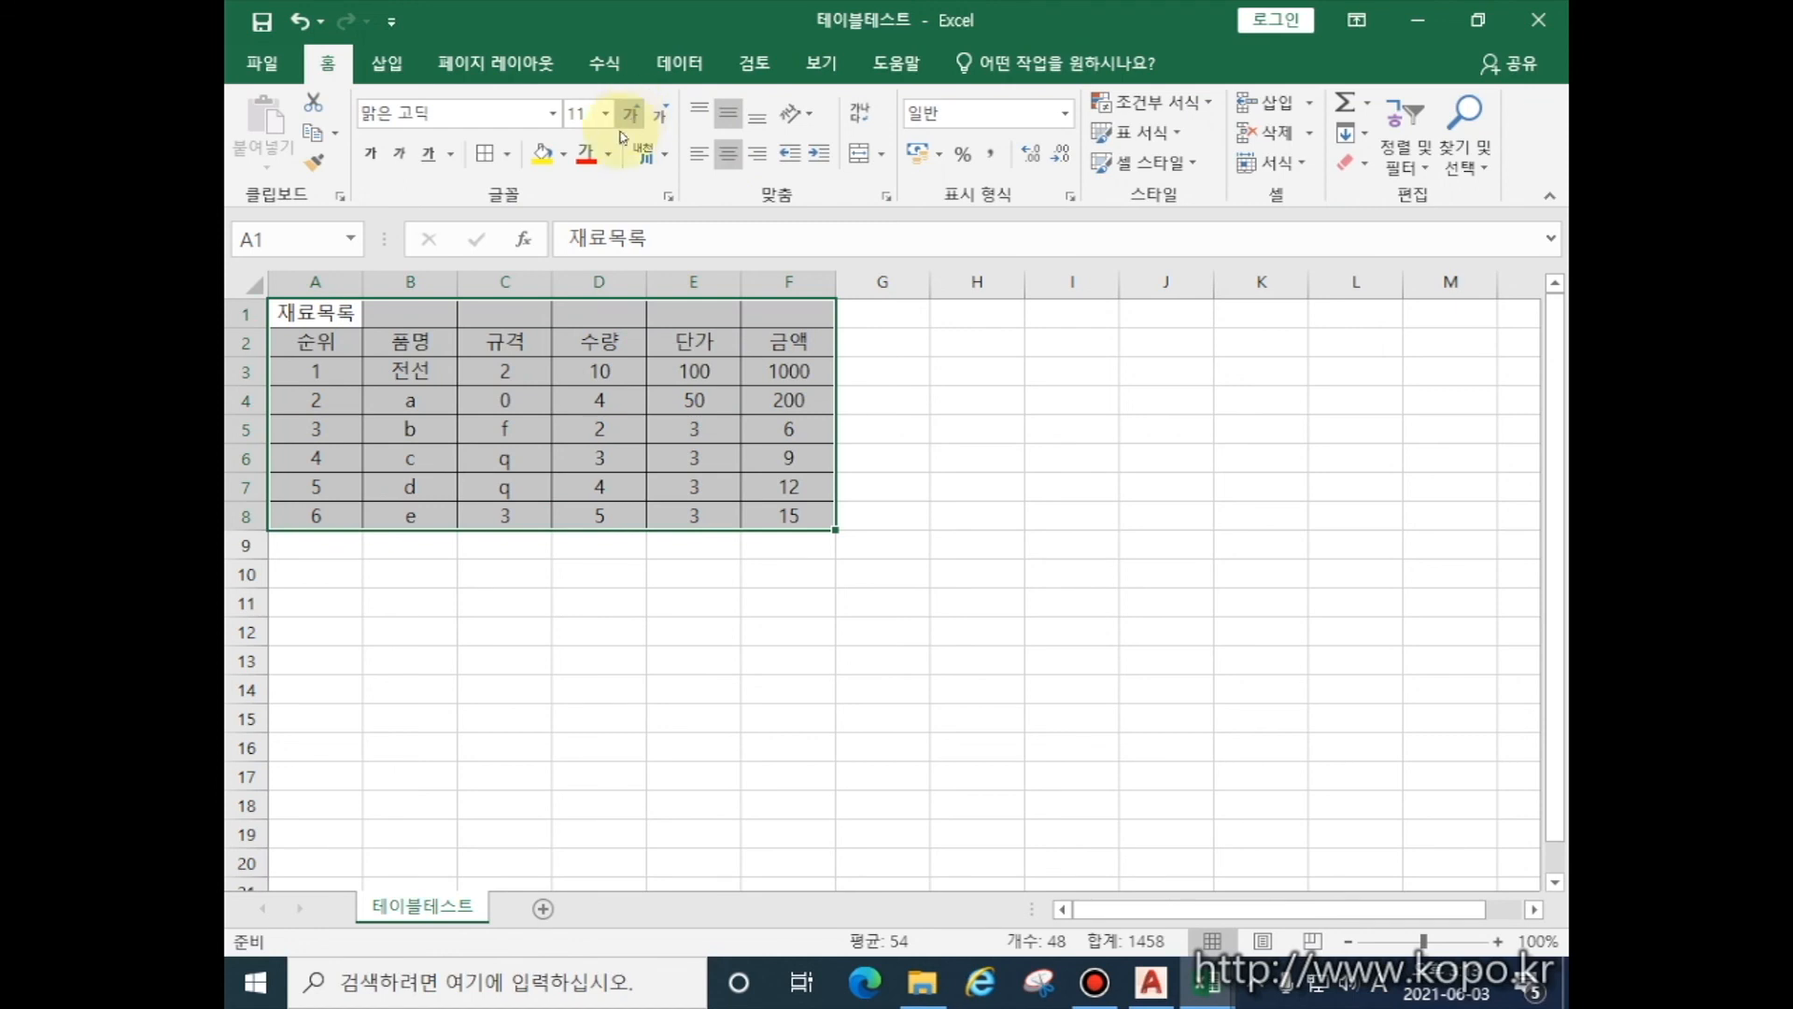
left_click(542, 155)
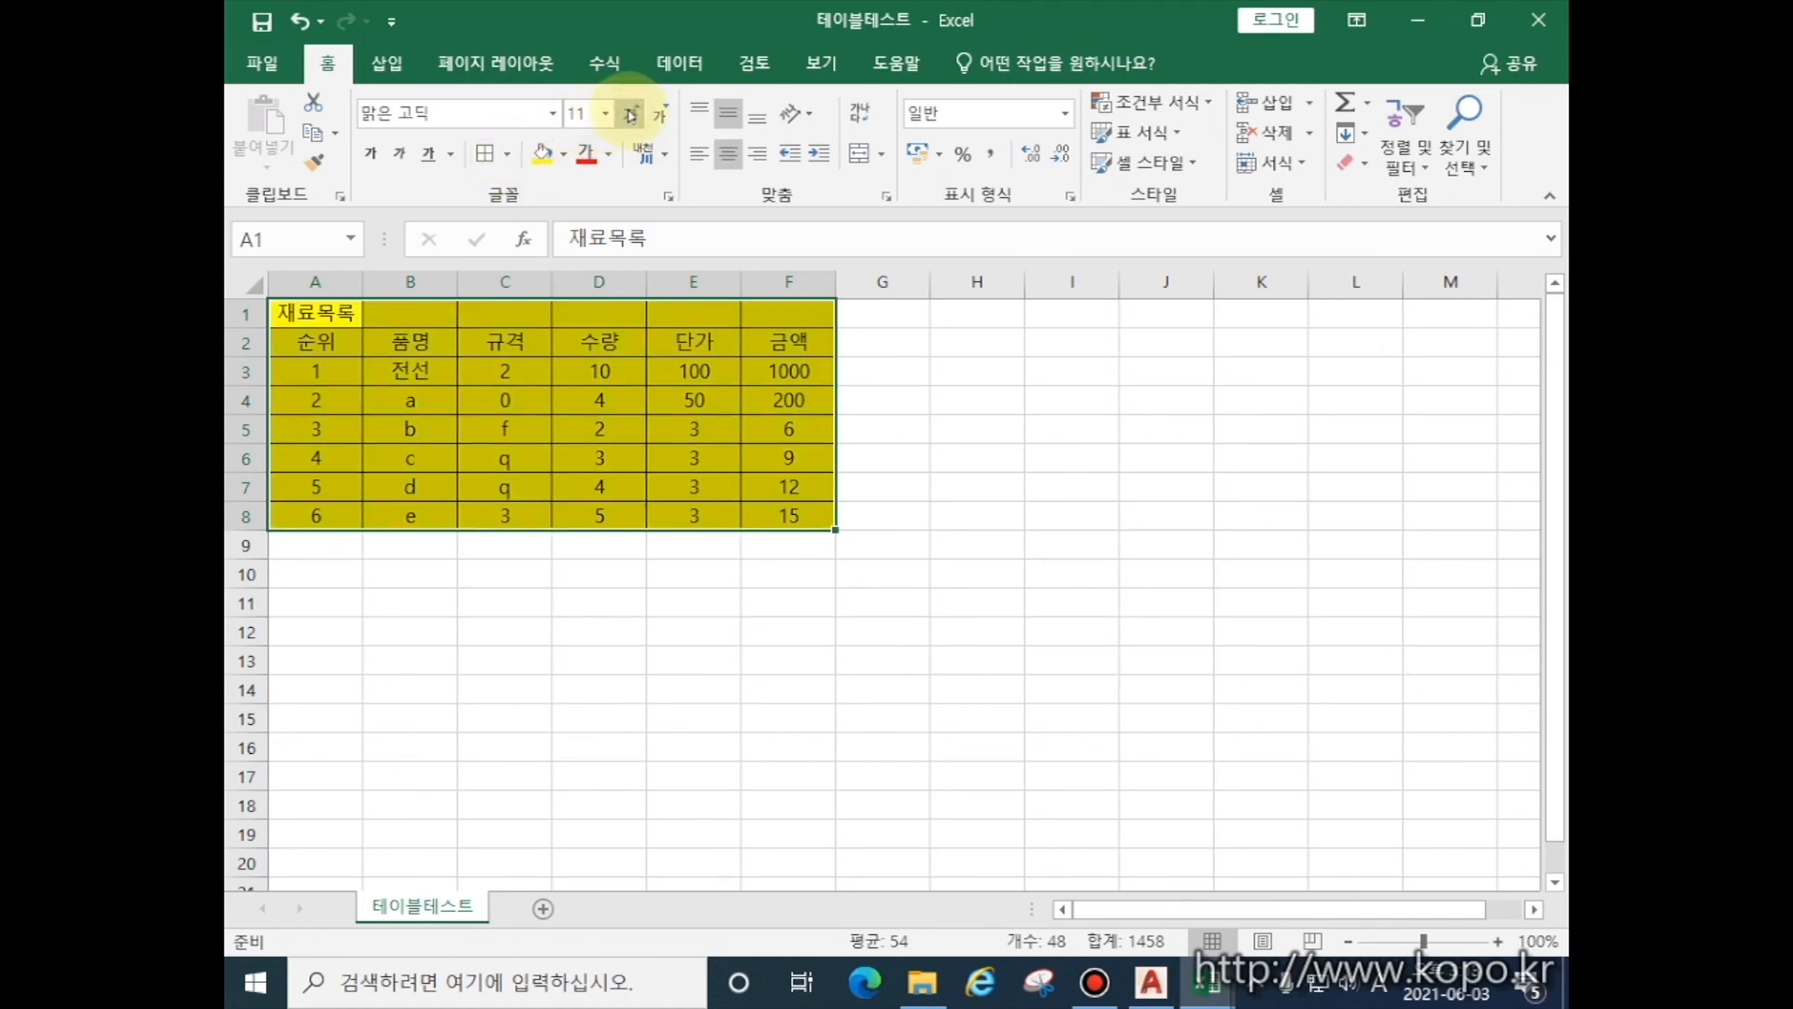
left_click(631, 114)
left_click(694, 375)
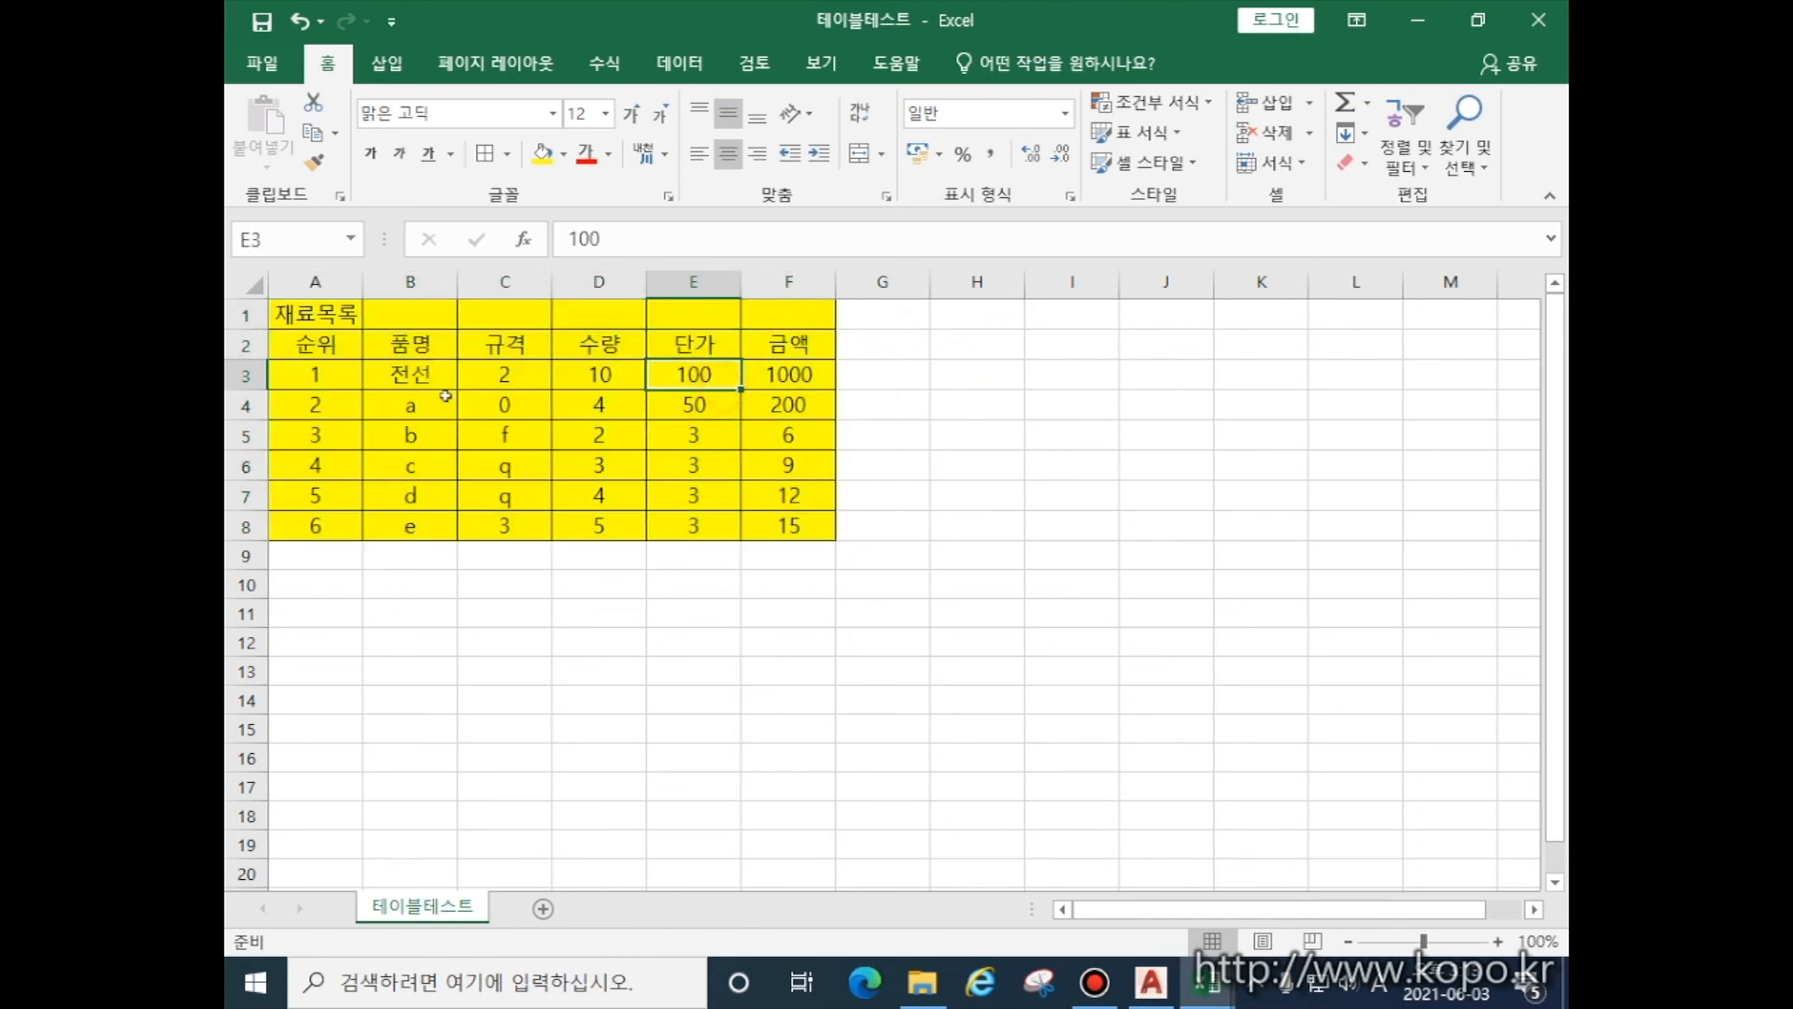
- Copy the range A1:F8, switch to AutoCAD and paste it into the drawing's empty area above the 재료목록 table
mouse_move(331, 327)
left_mouse_down()
mouse_move(784, 457)
mouse_move(763, 531)
left_mouse_up()
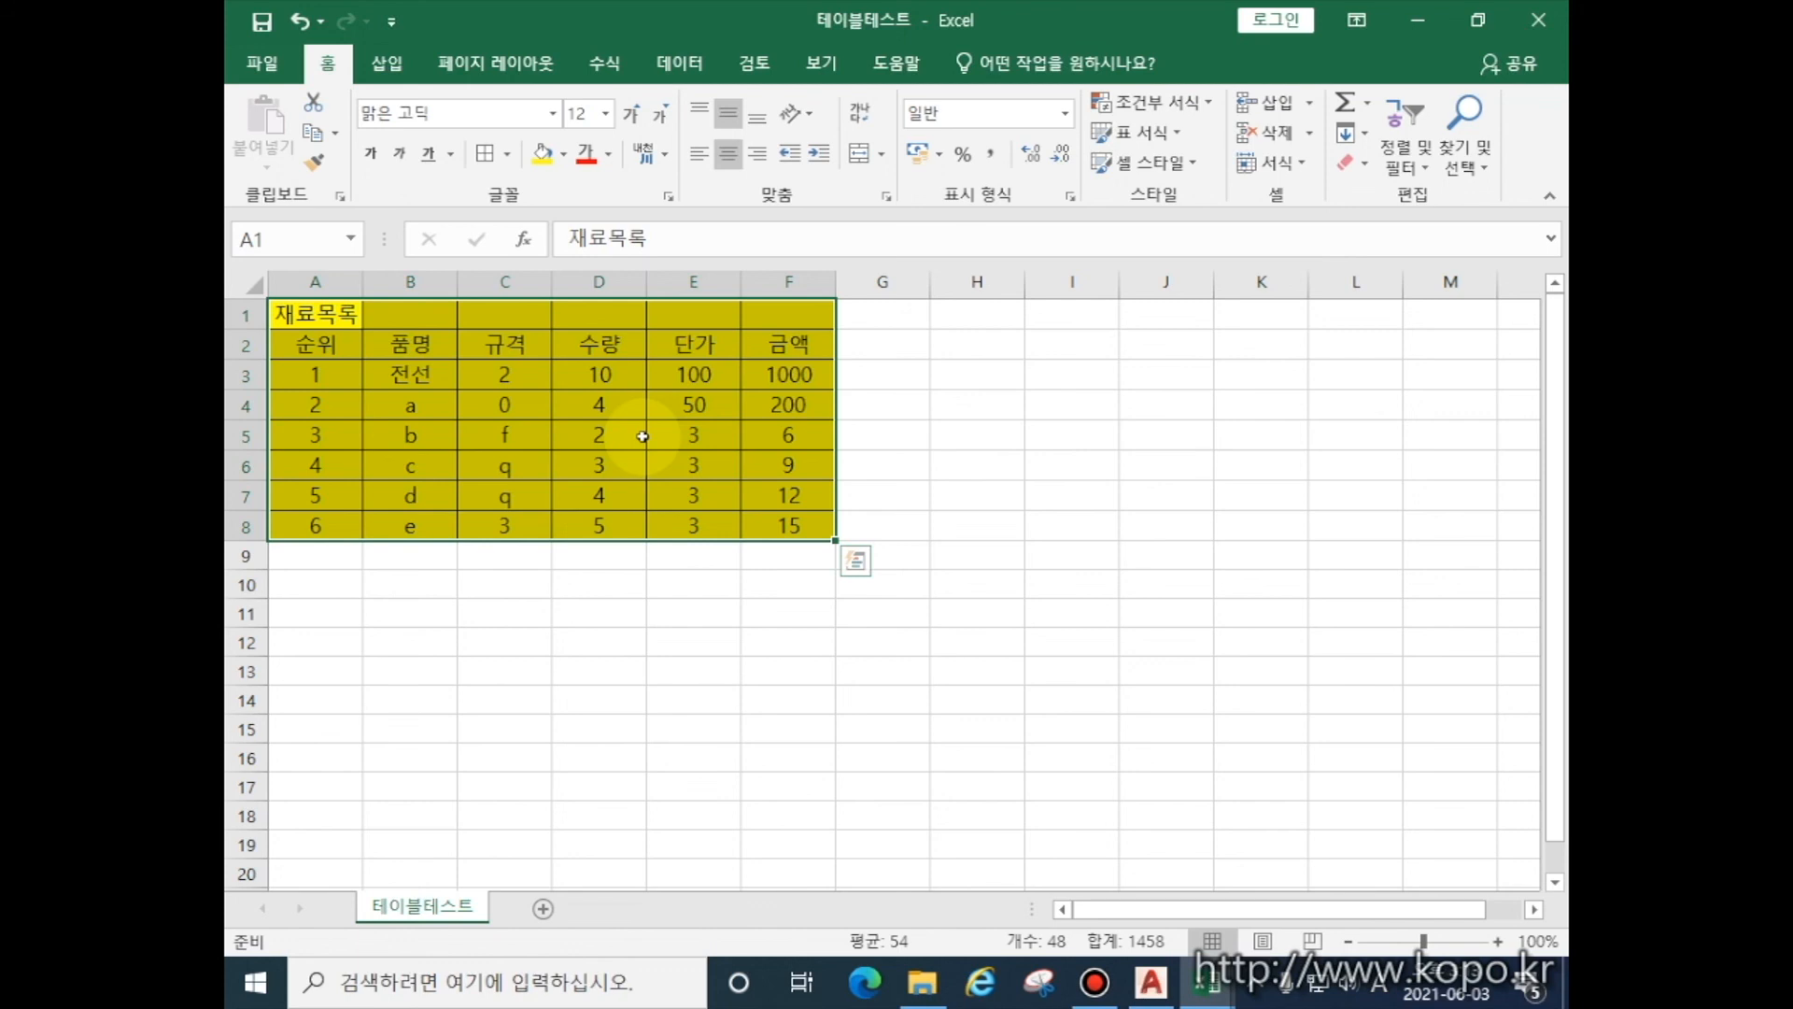
key("ctrl+c")
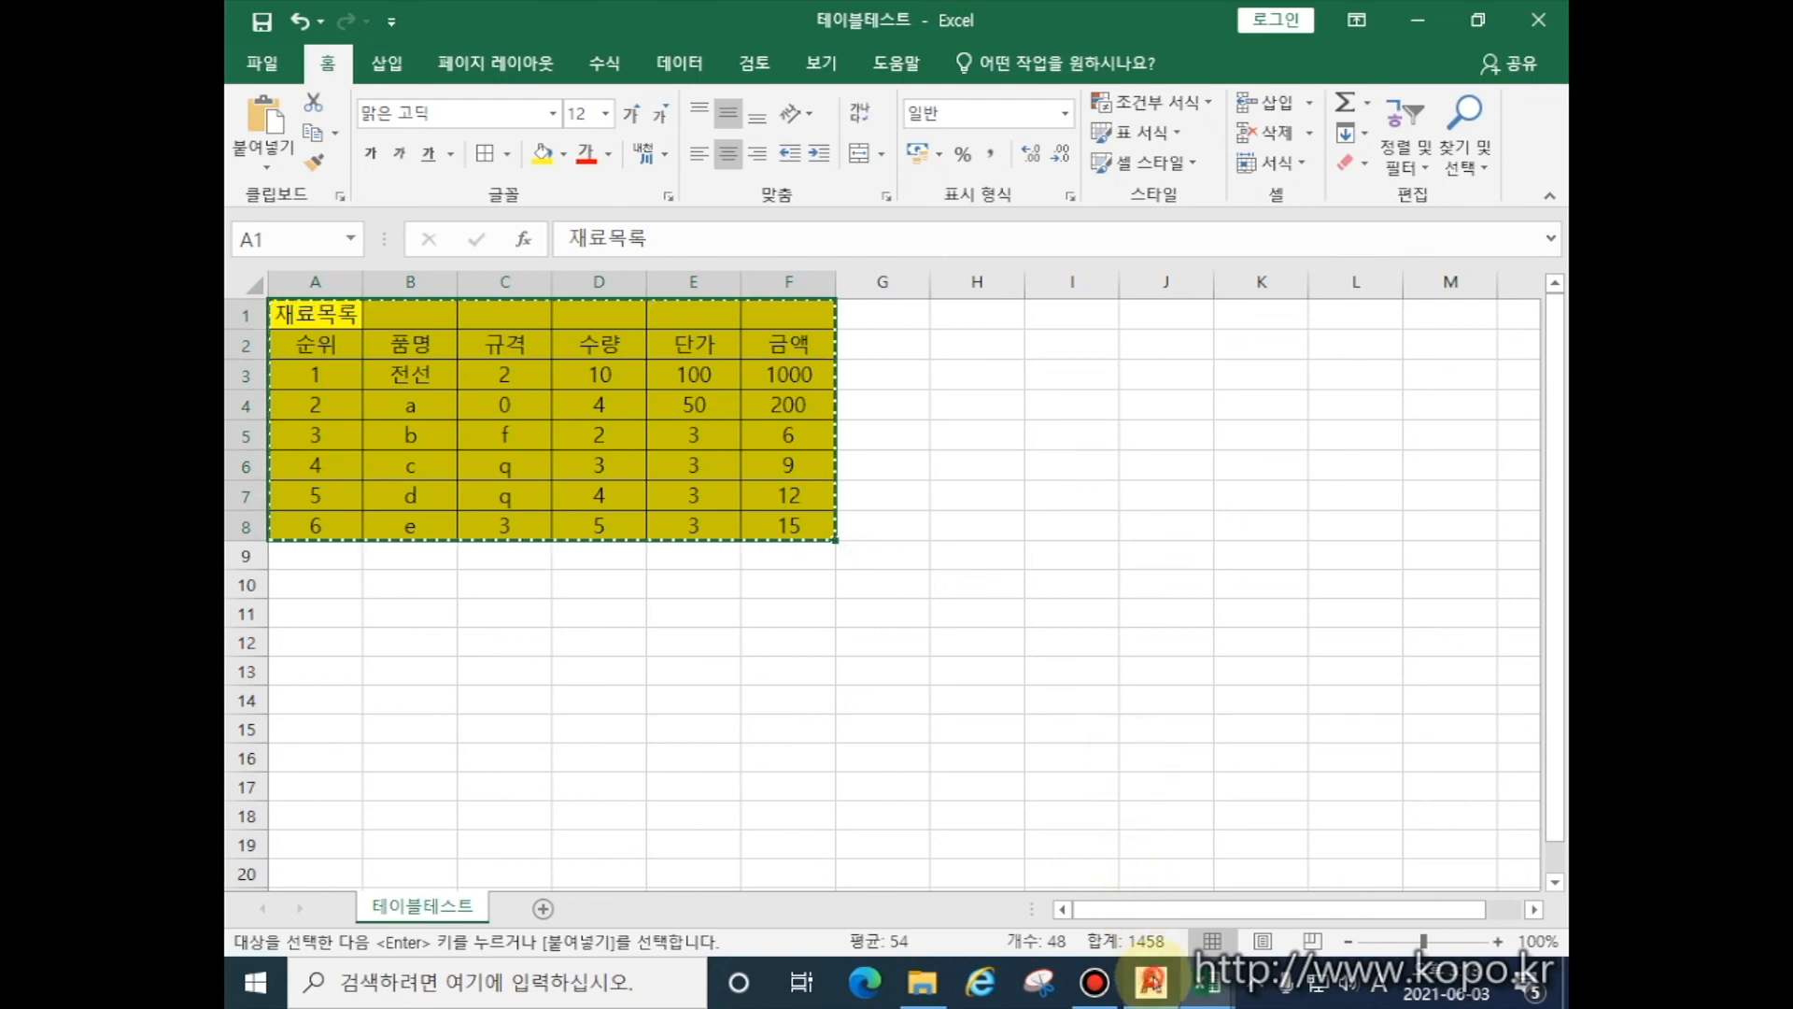
left_click(1152, 982)
scroll(586, 609, "down", 3)
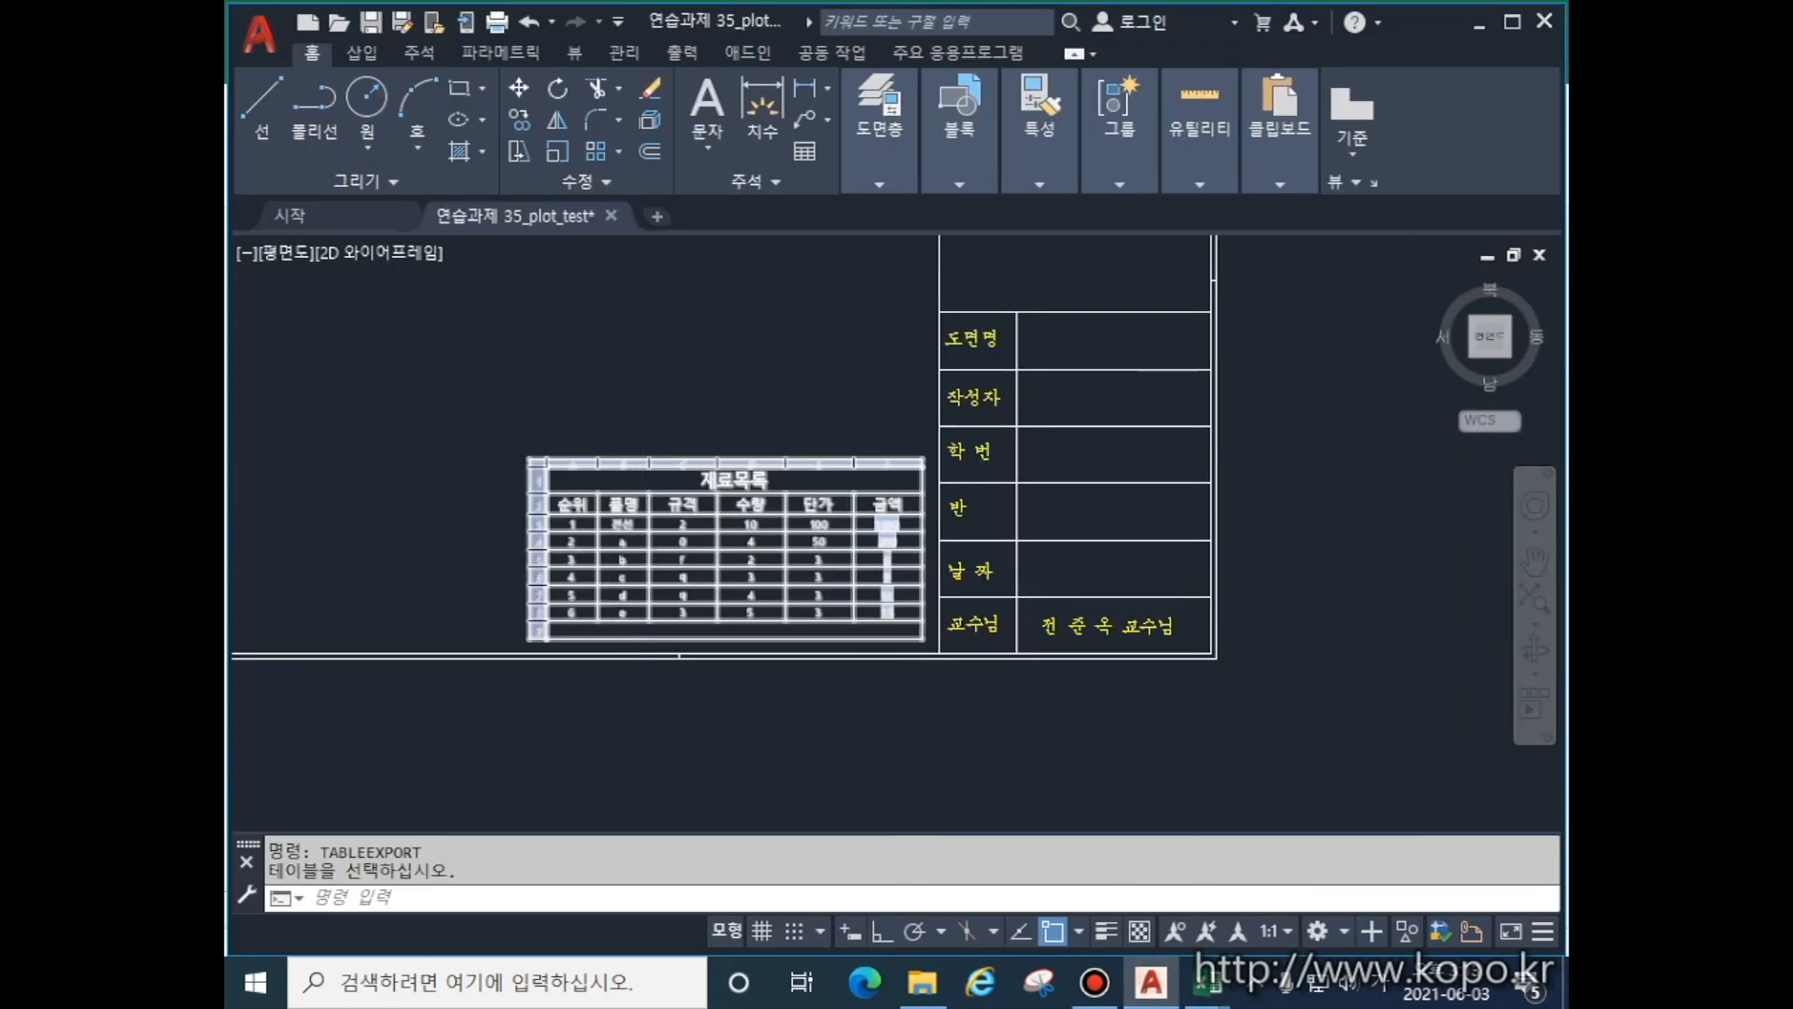
scroll(692, 371, "down", 2)
middle_click_drag(692, 372, 787, 595)
right_click(667, 475)
mouse_move(740, 555)
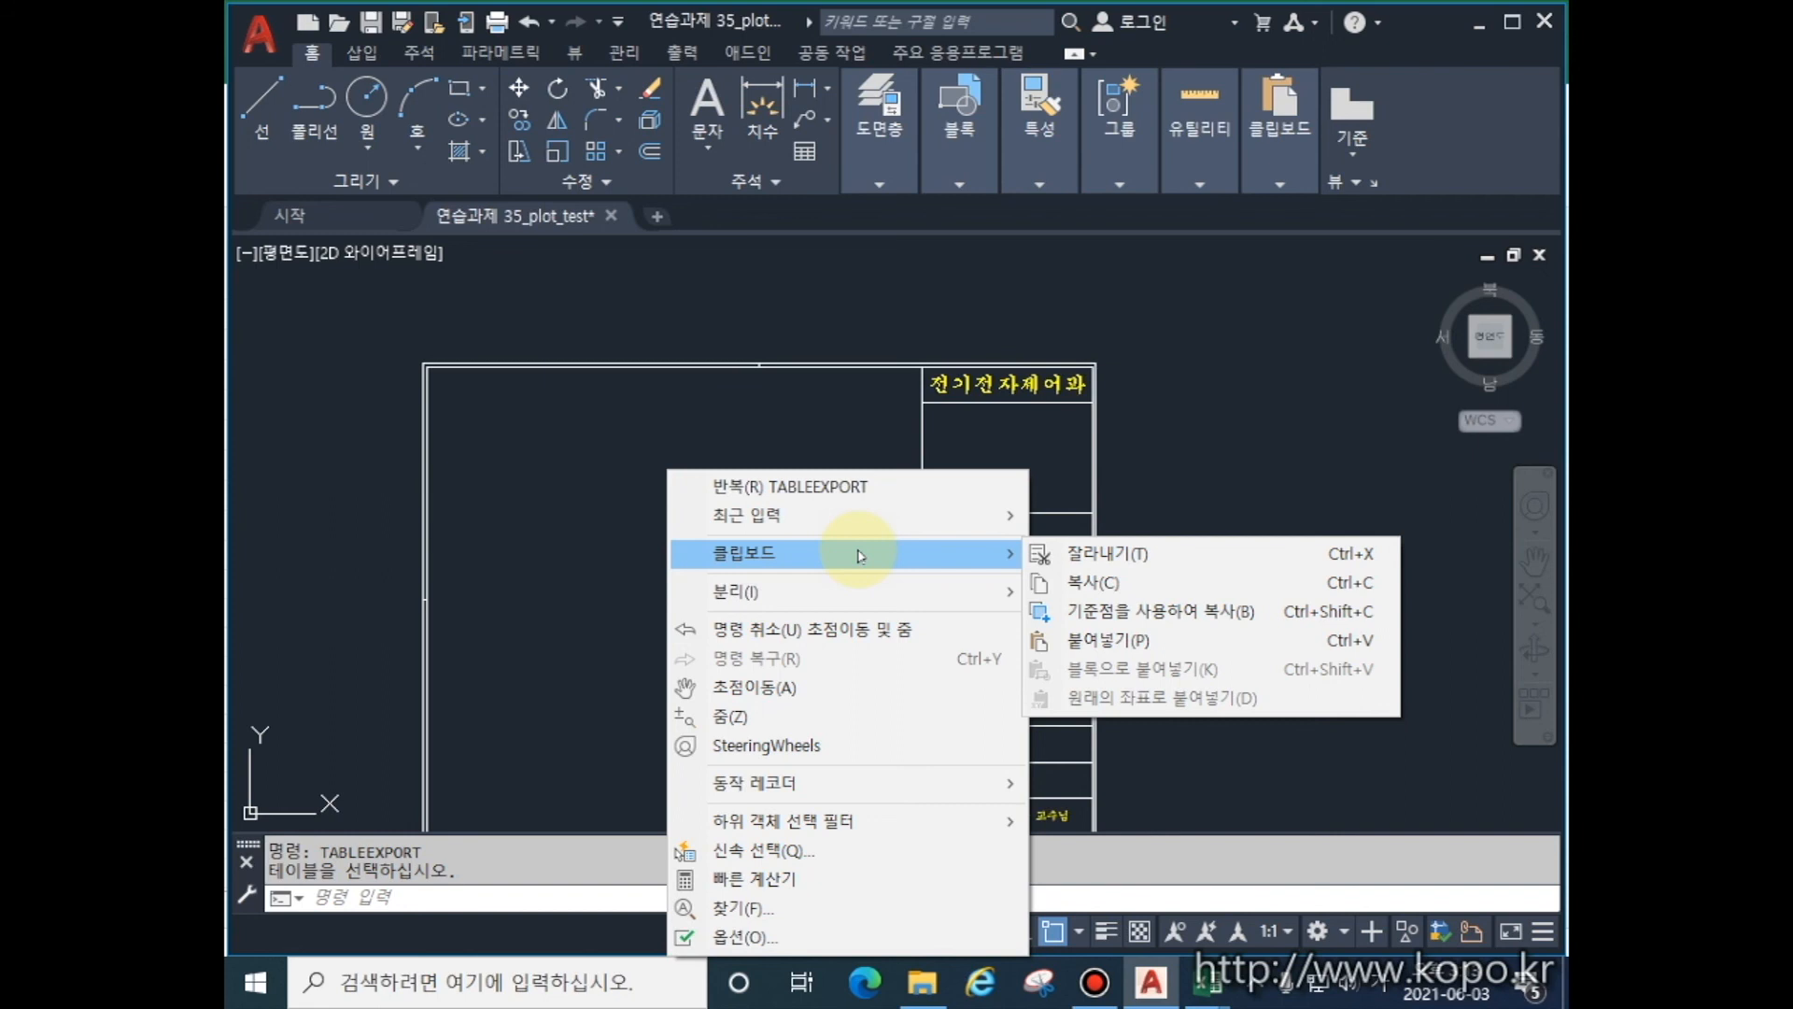
left_click(1083, 639)
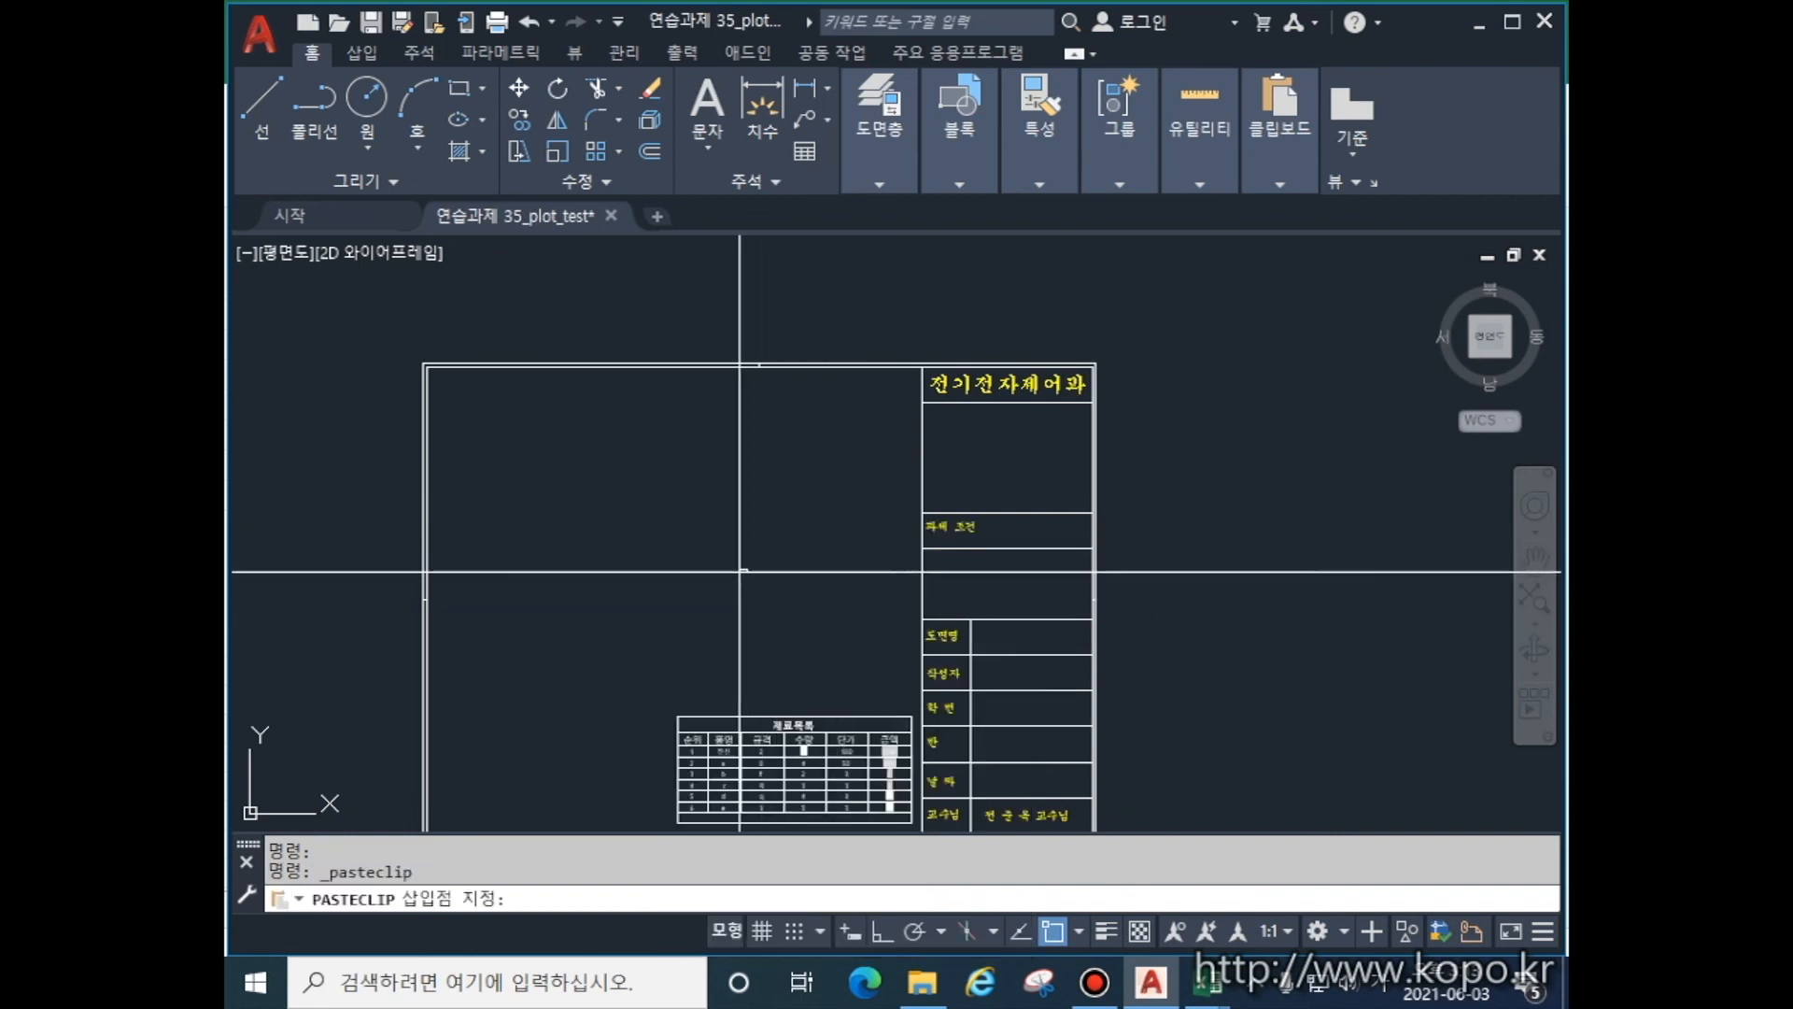
left_click(744, 570)
- Enlarge the pasted yellow Excel table by stretching its upper right corner outward
scroll(790, 542, "up", 6)
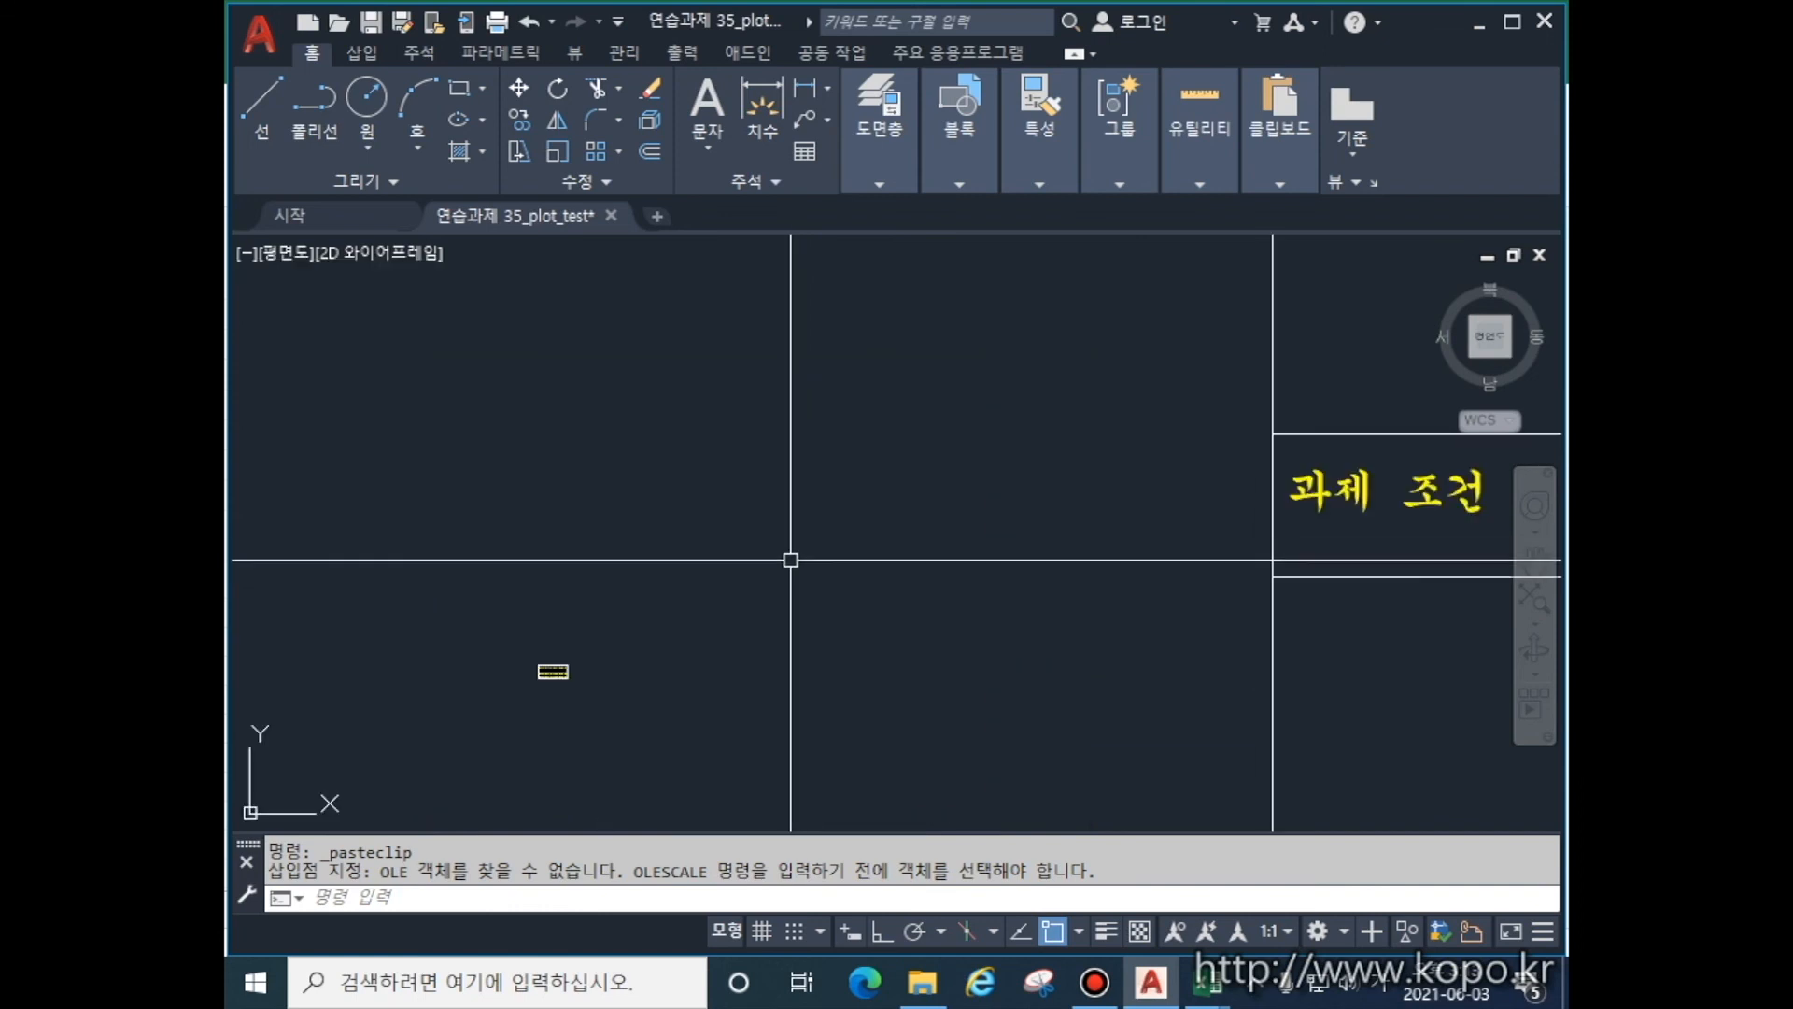
middle_click_drag(790, 540, 1072, 592)
scroll(969, 613, "up", 3)
left_click(721, 698)
left_click(799, 662)
left_click(798, 662)
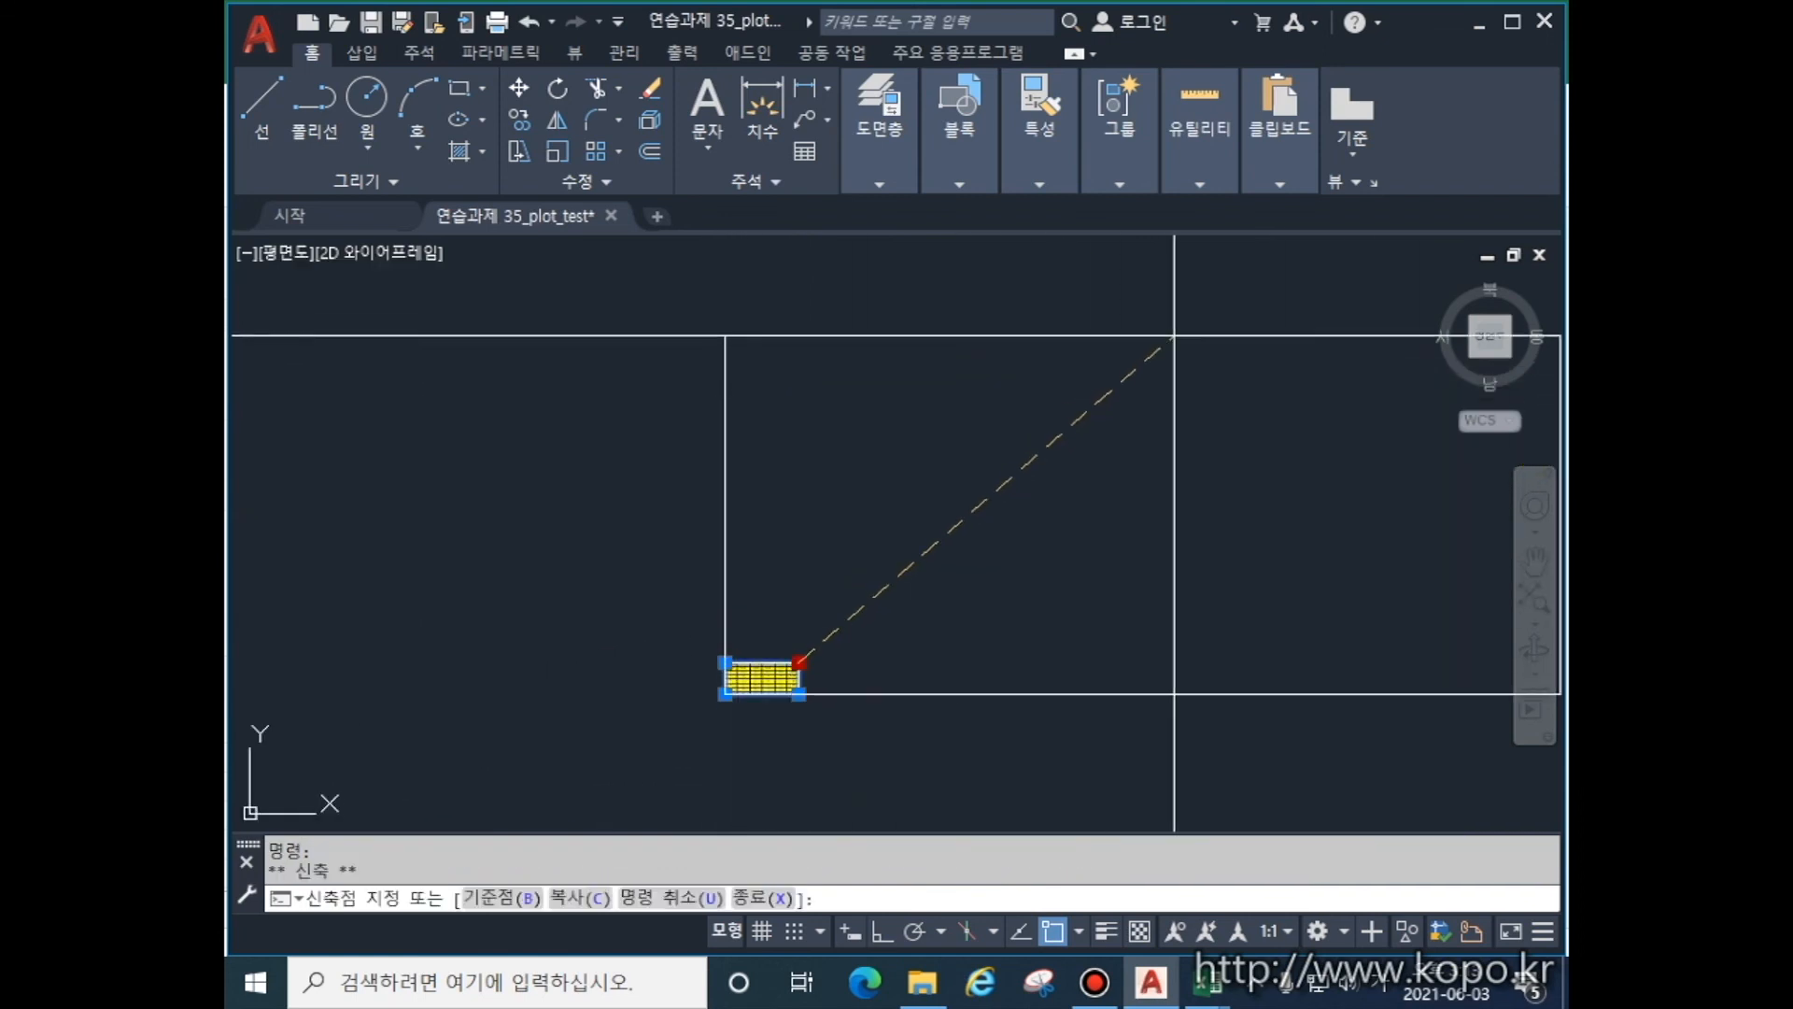
left_click(1069, 356)
scroll(1109, 512, "down", 5)
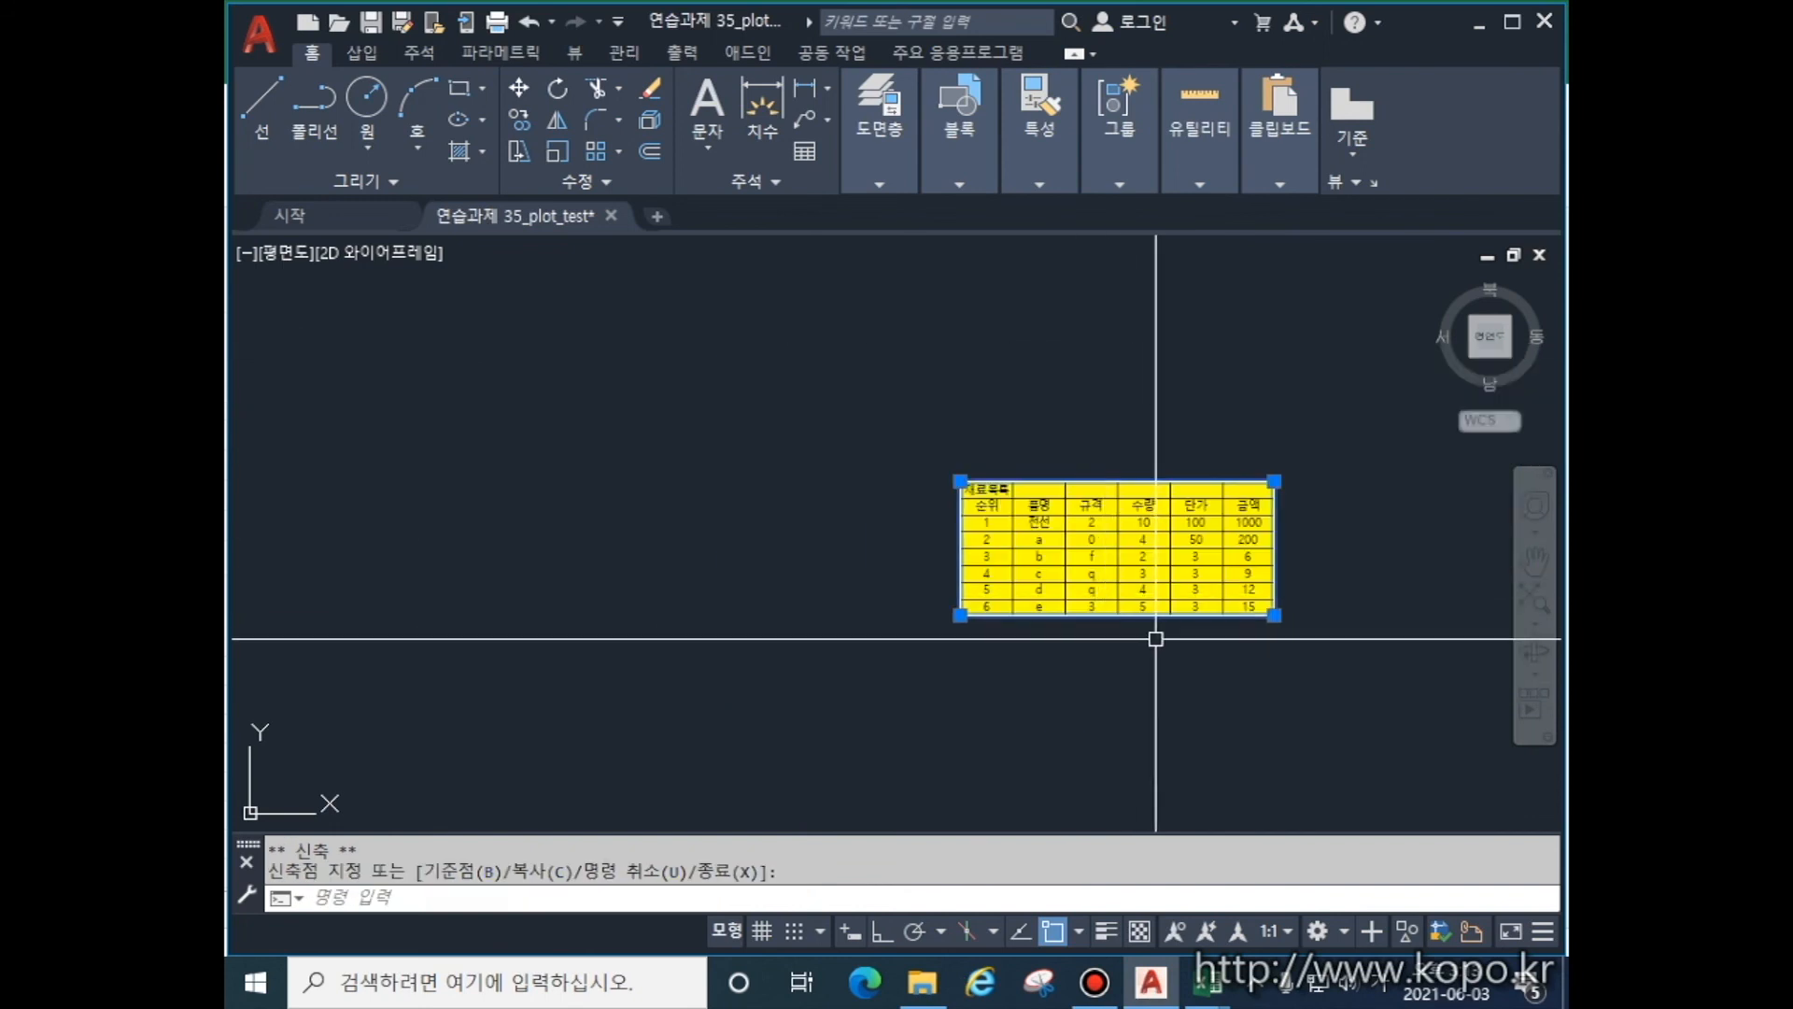
- Compare the pasted yellow Excel table with the original 재료목록 table beside the title block, and clear the selection
middle_click_drag(1153, 632, 1009, 508)
scroll(1066, 624, "down", 2)
middle_click_drag(1109, 600, 1053, 432)
mouse_move(1025, 580)
middle_mouse_down()
mouse_move(981, 513)
mouse_move(971, 544)
middle_mouse_up()
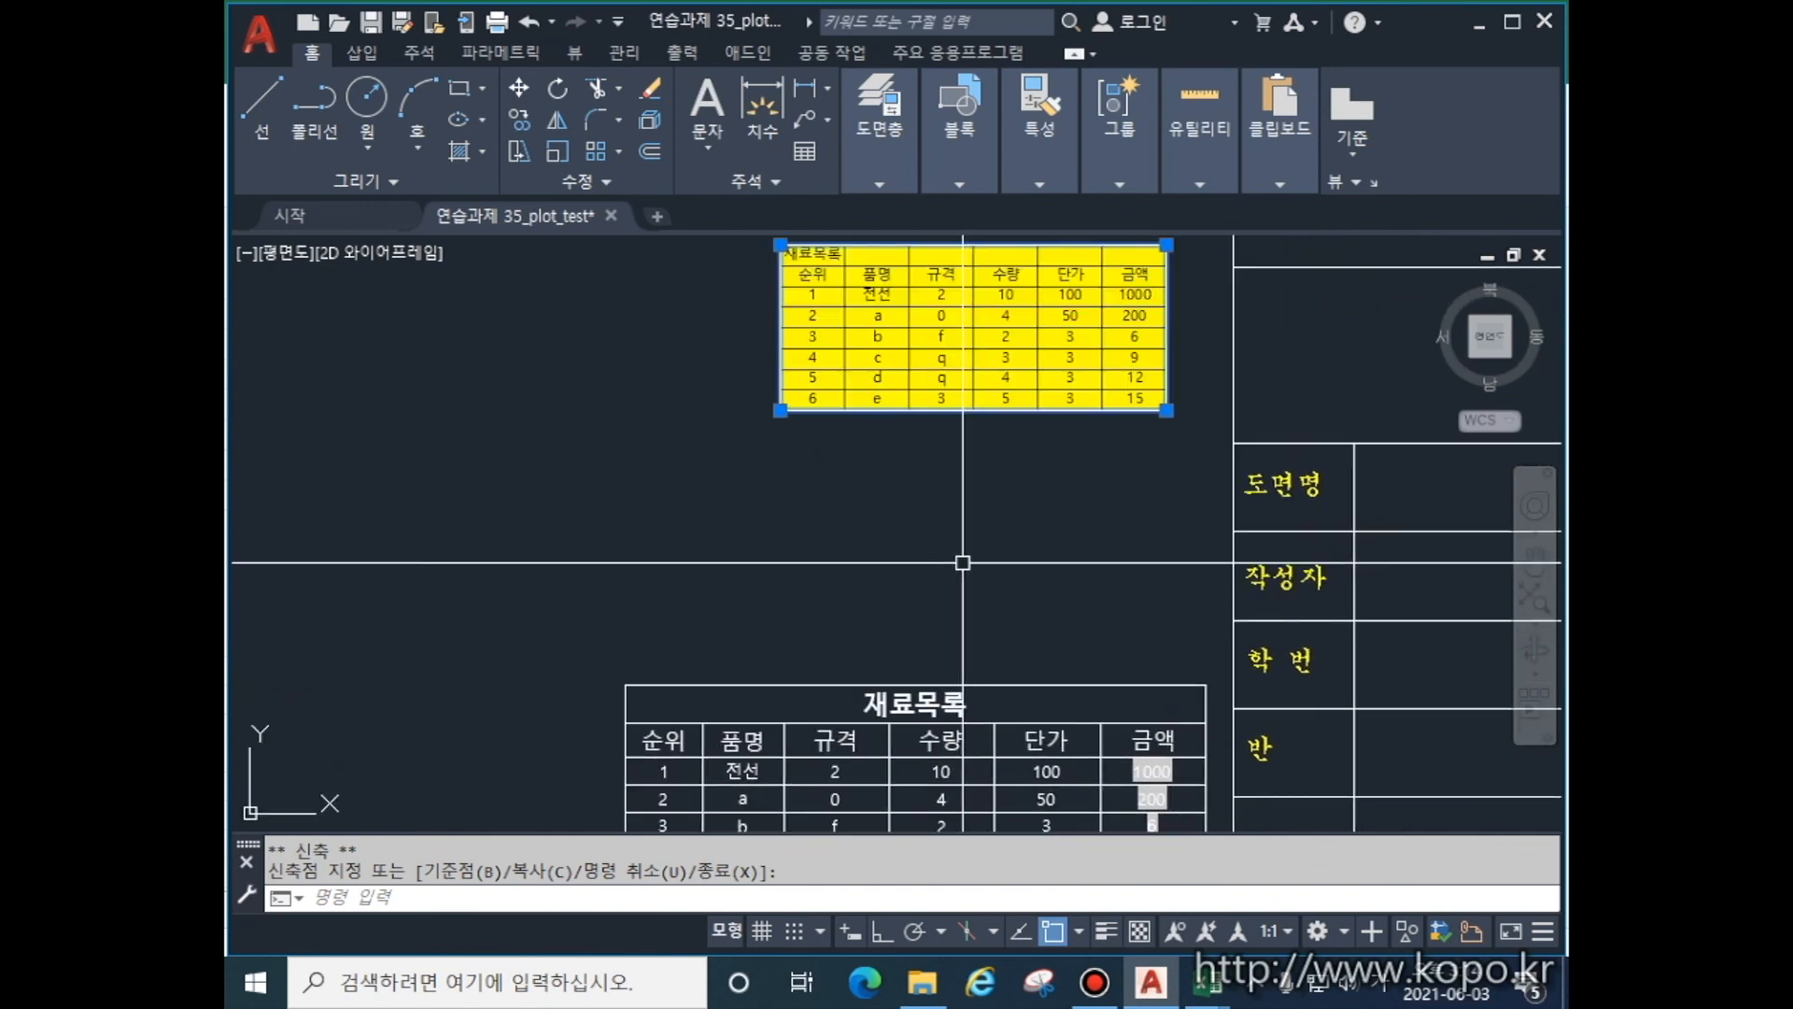
middle_click_drag(995, 611, 1008, 502)
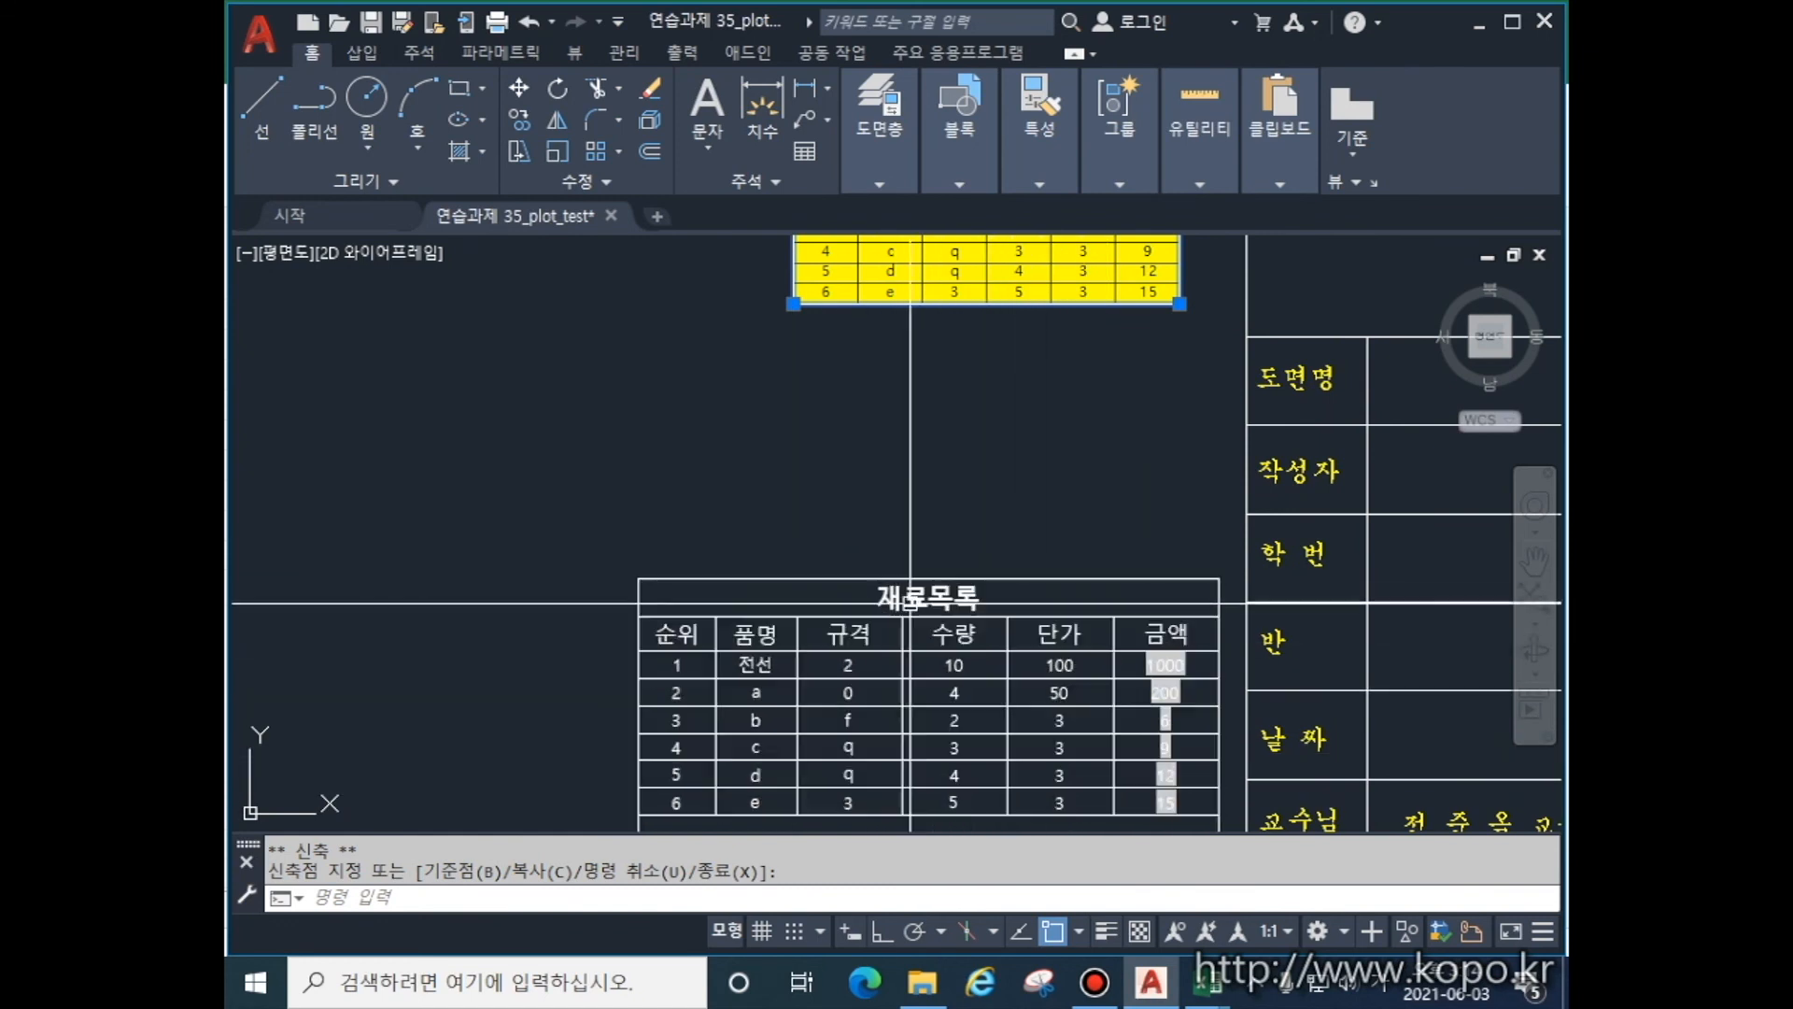
middle_click_drag(1045, 469, 978, 595)
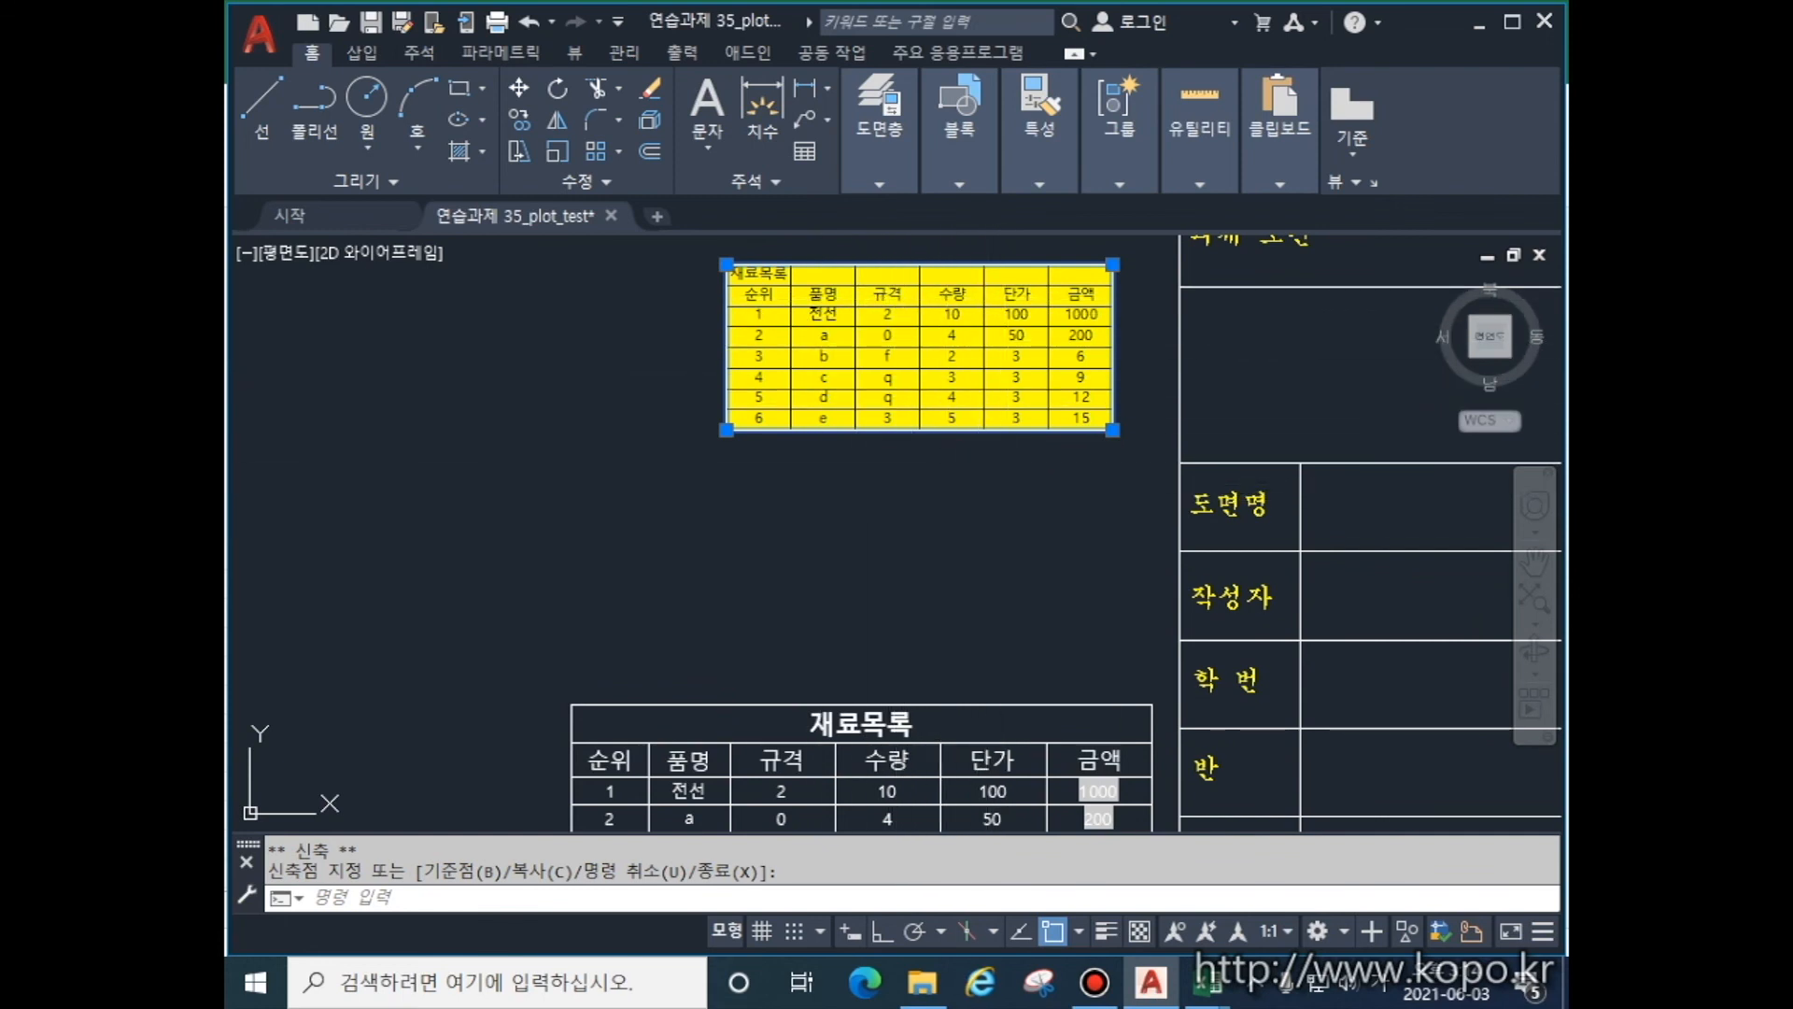
key("Escape")
key("Escape")
left_click(962, 334)
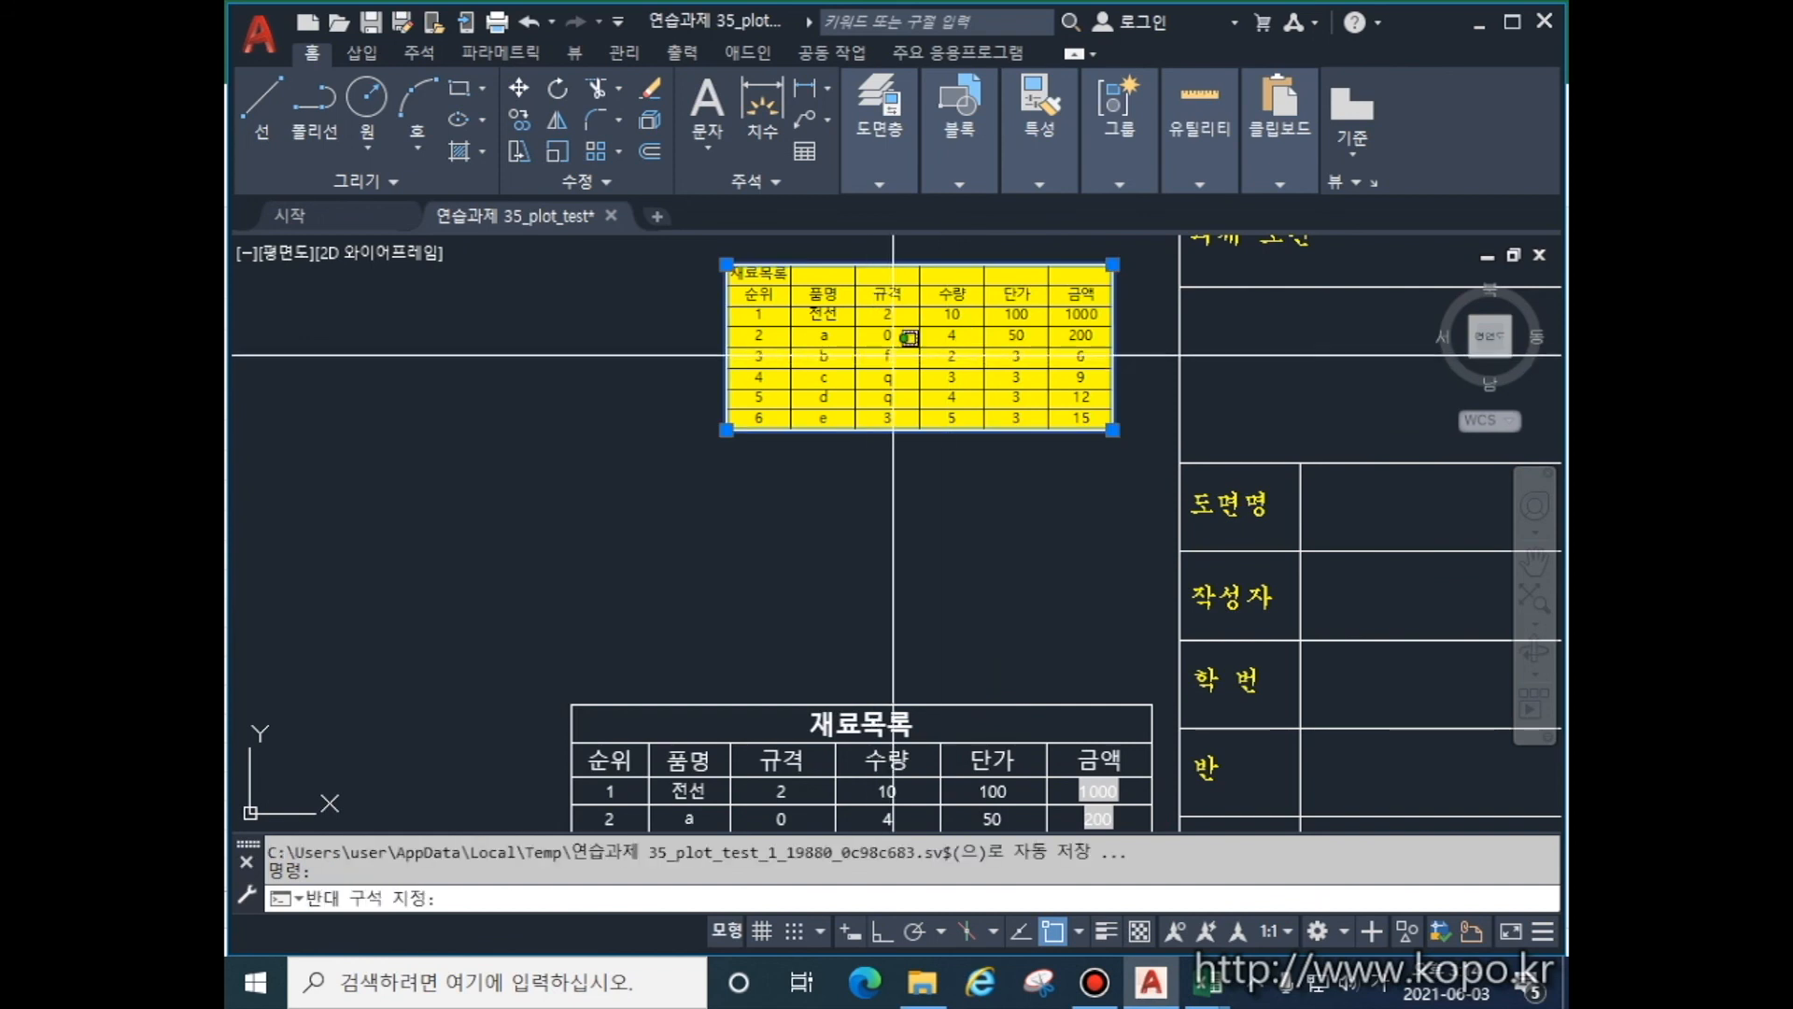
key("Escape")
key("Escape")
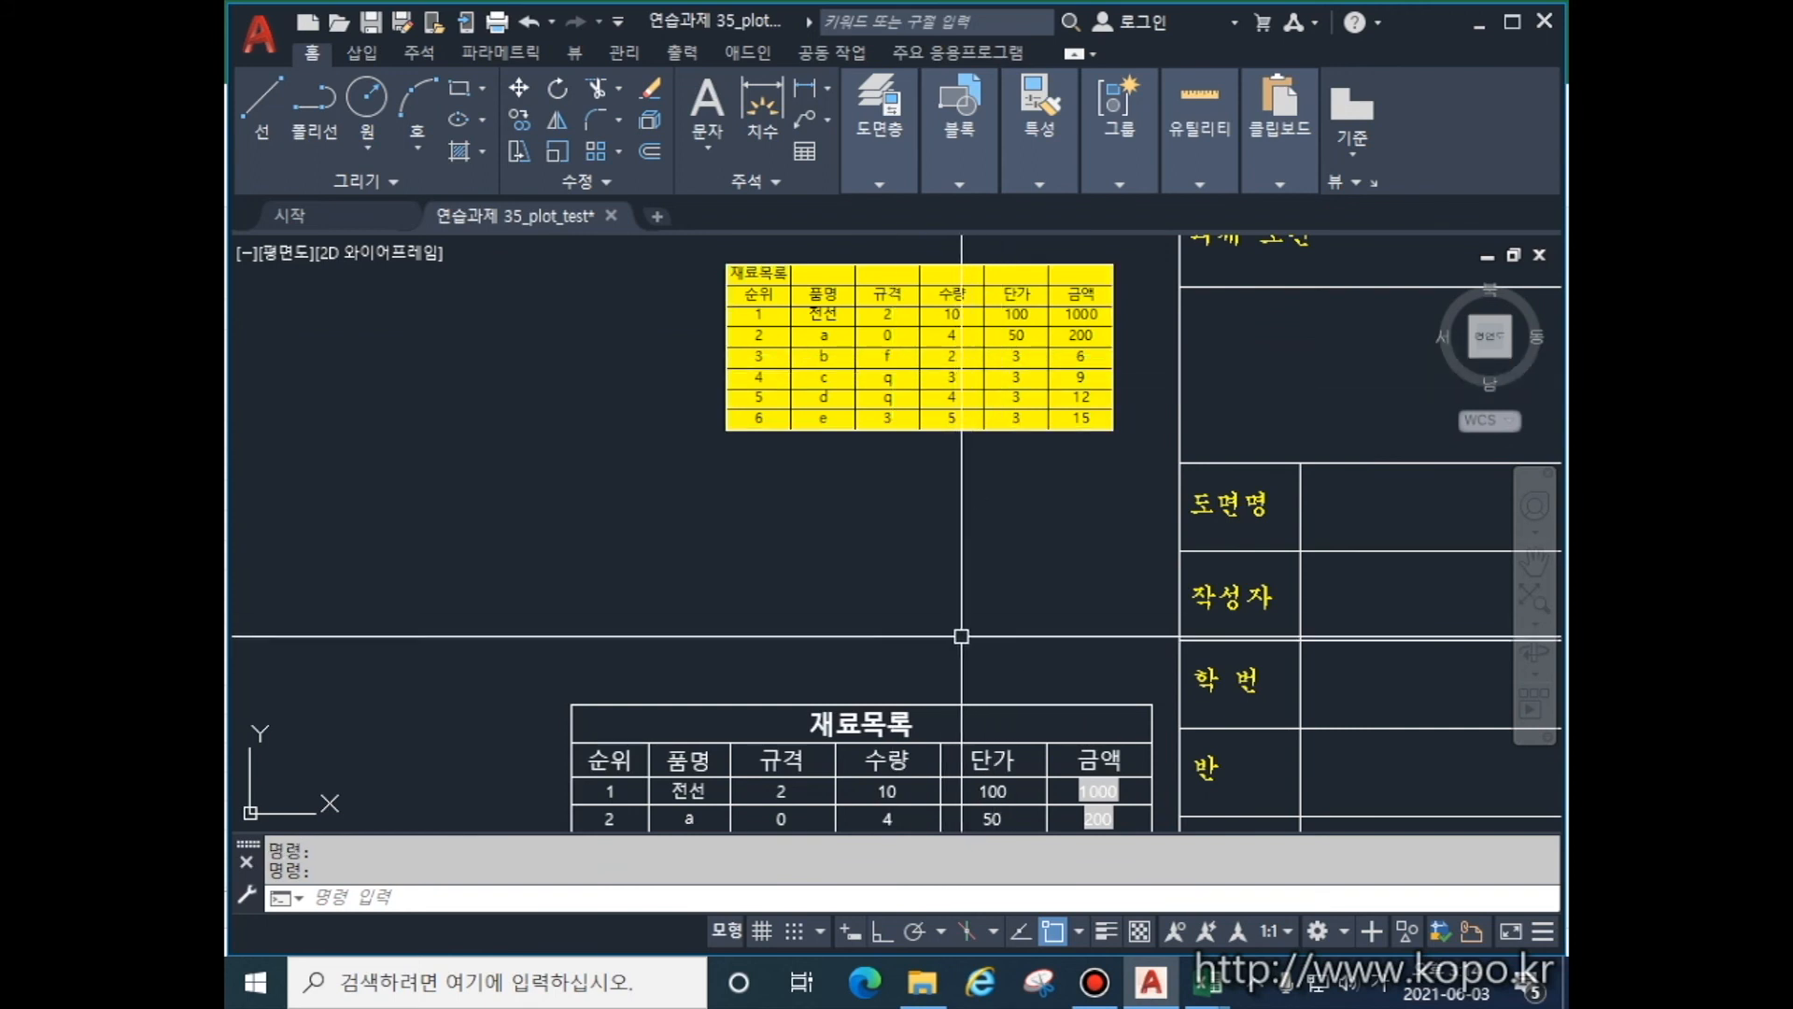
key("Escape")
- View the D: drive folder in File Explorer, and switch to the 테이블테스트 workbook in Excel to look over its cells
left_click(922, 980)
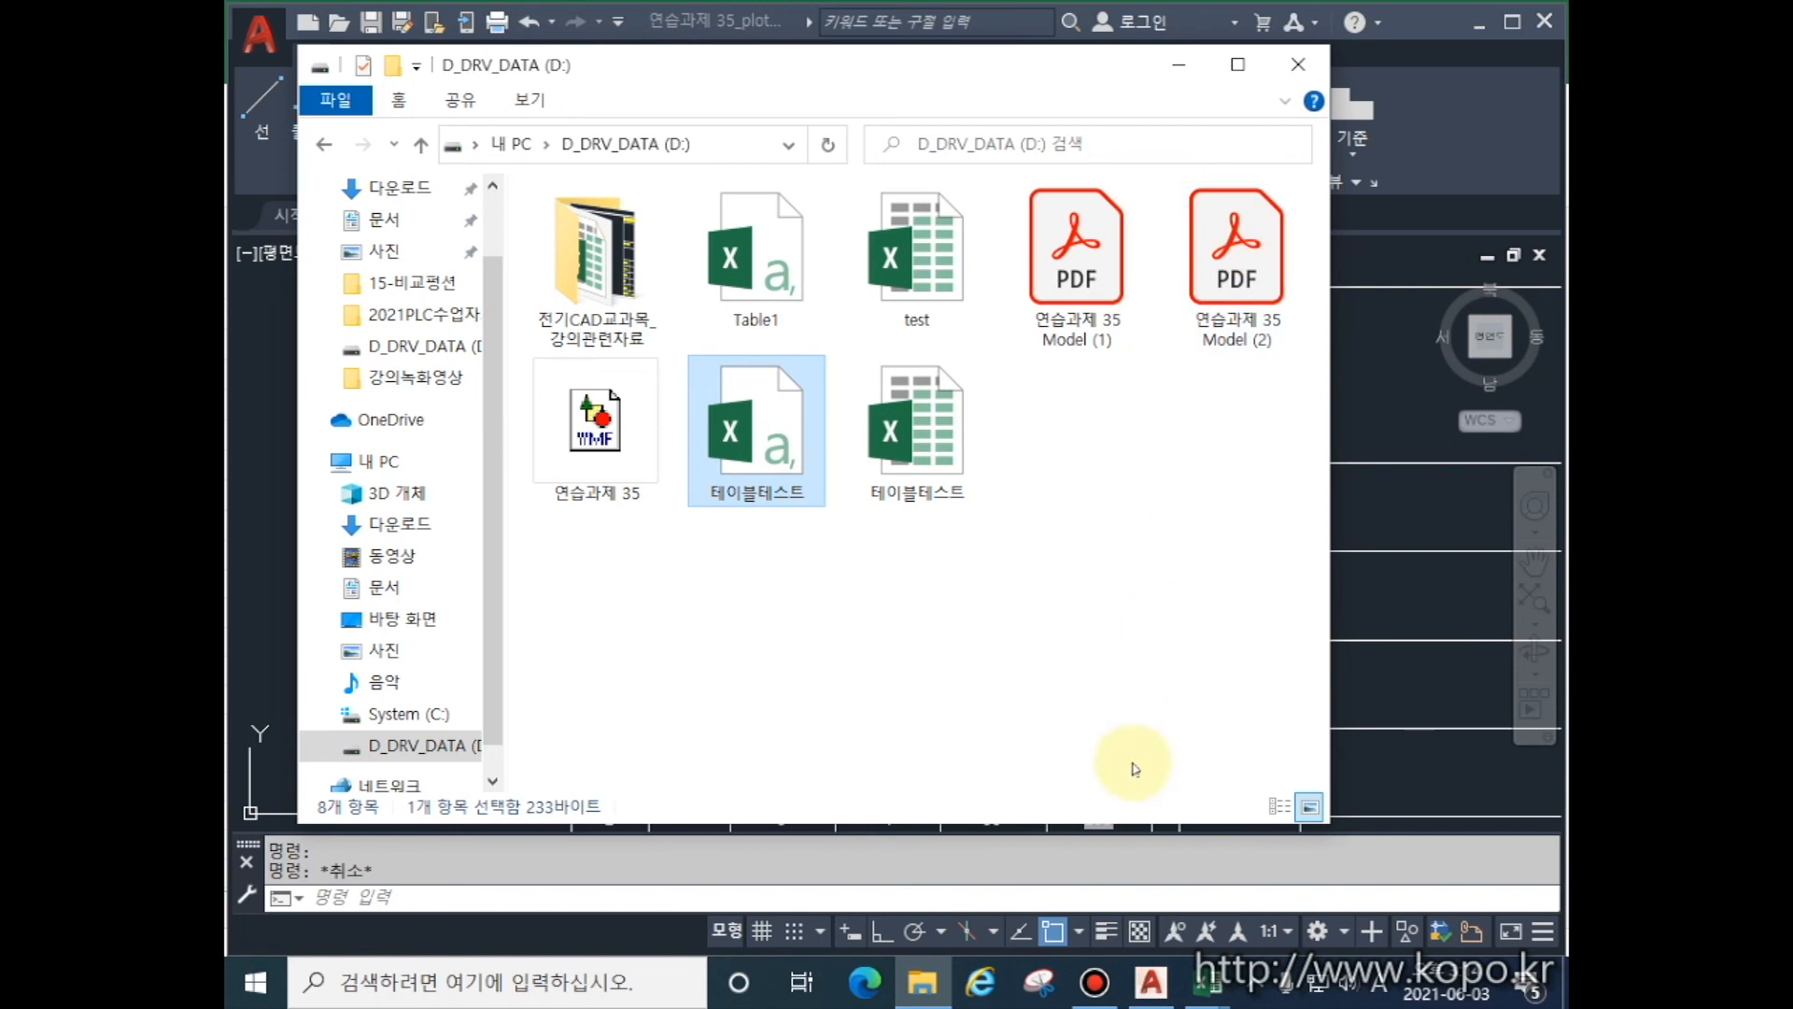
left_click(1209, 981)
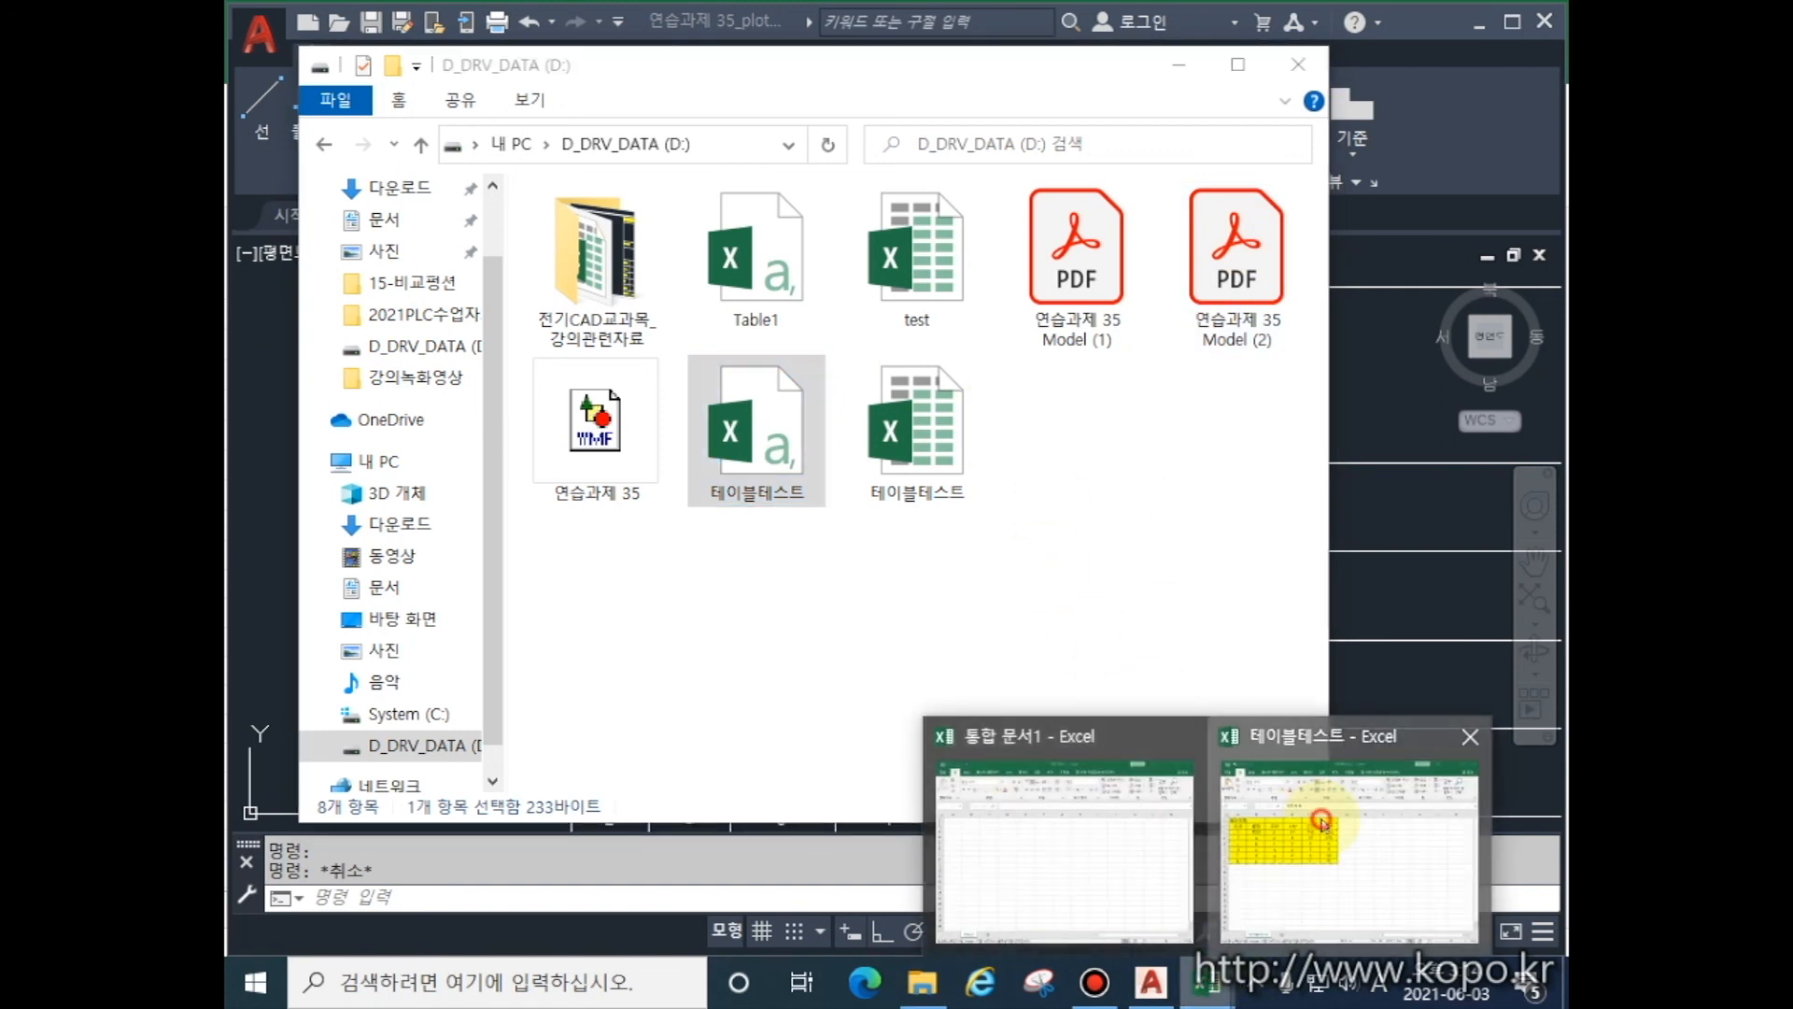
left_click(1322, 822)
left_click(912, 455)
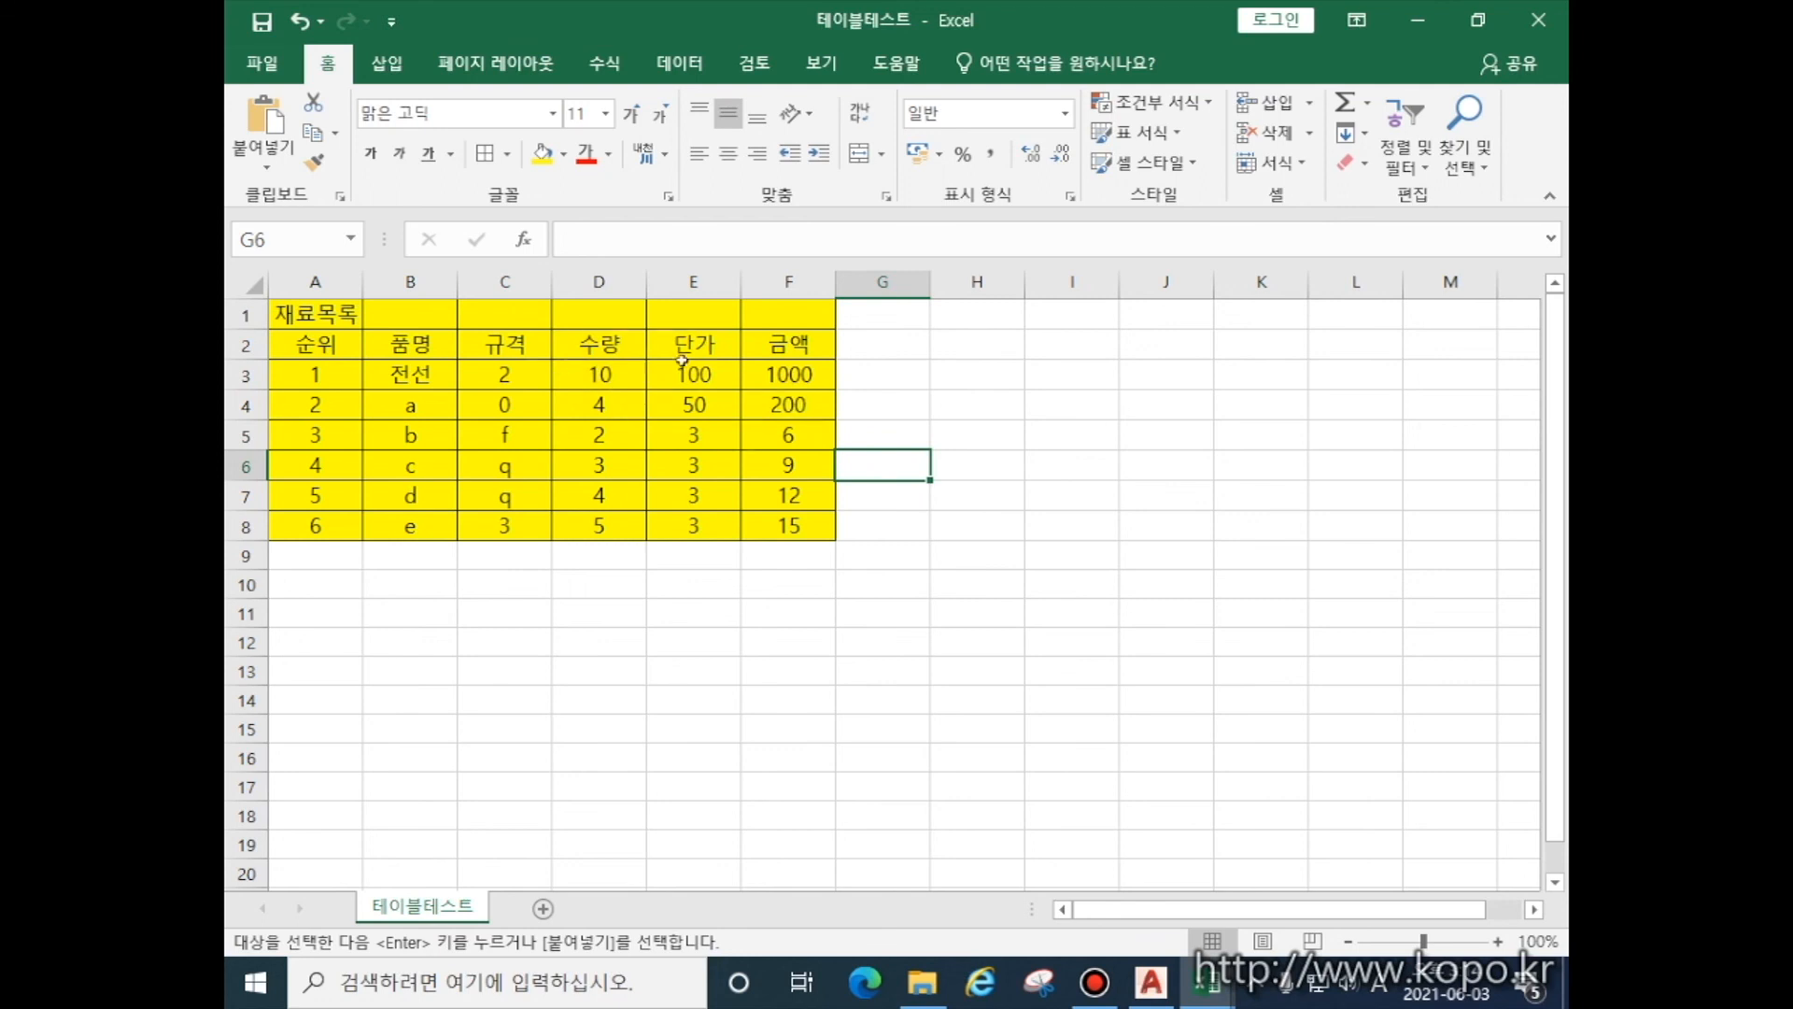
left_click(699, 404)
left_click(622, 399)
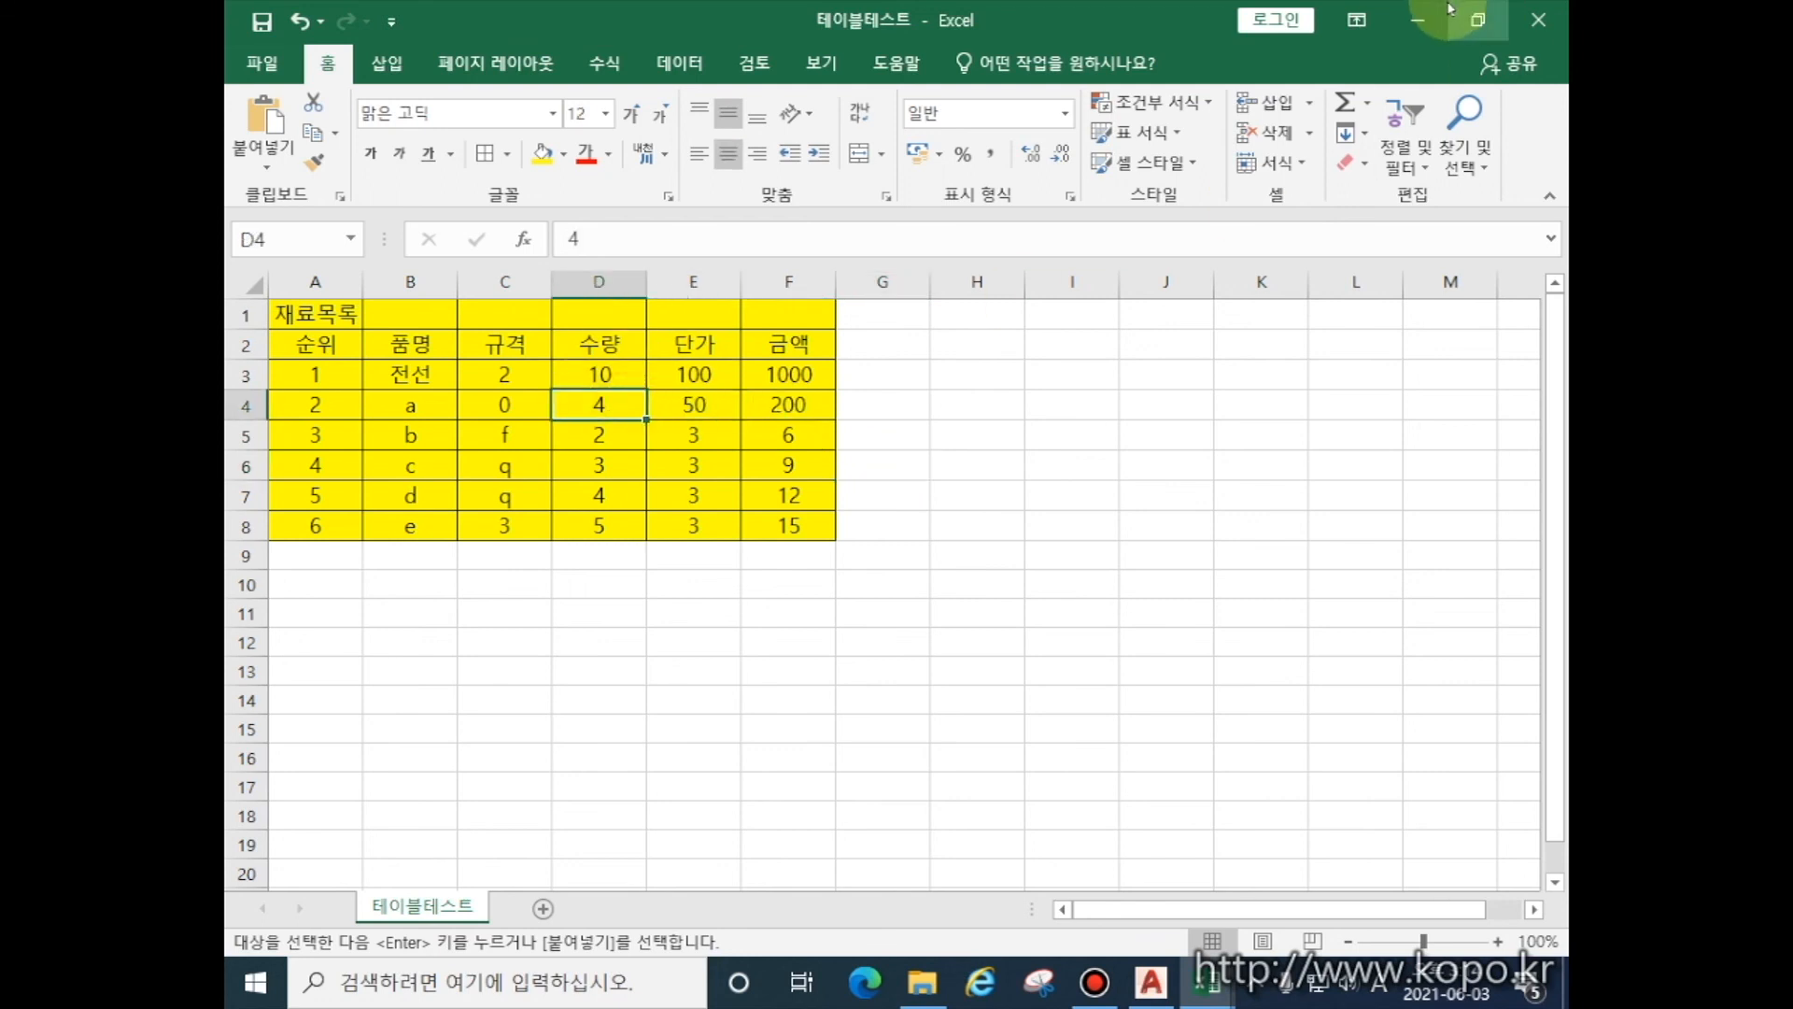
- Close the 테이블테스트 workbook without saving, along with the blank workbook and the File Explorer window, returning to AutoCAD
left_click(1538, 19)
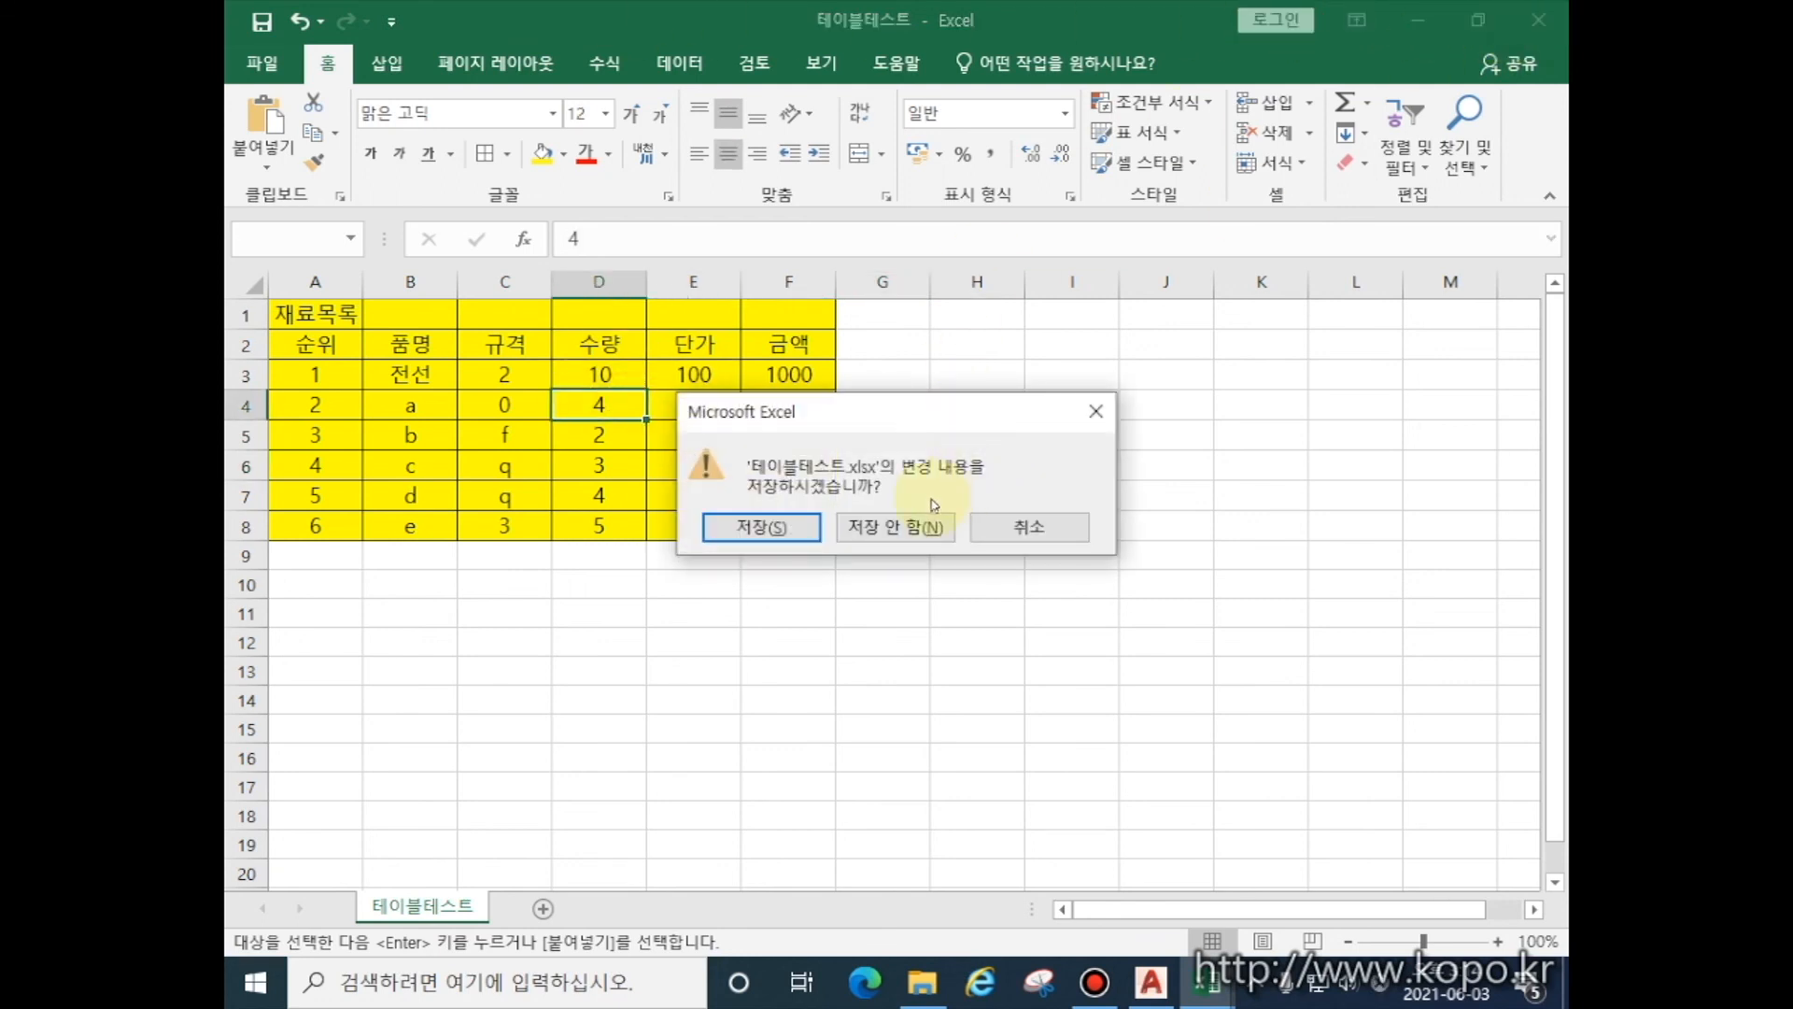
left_click(924, 528)
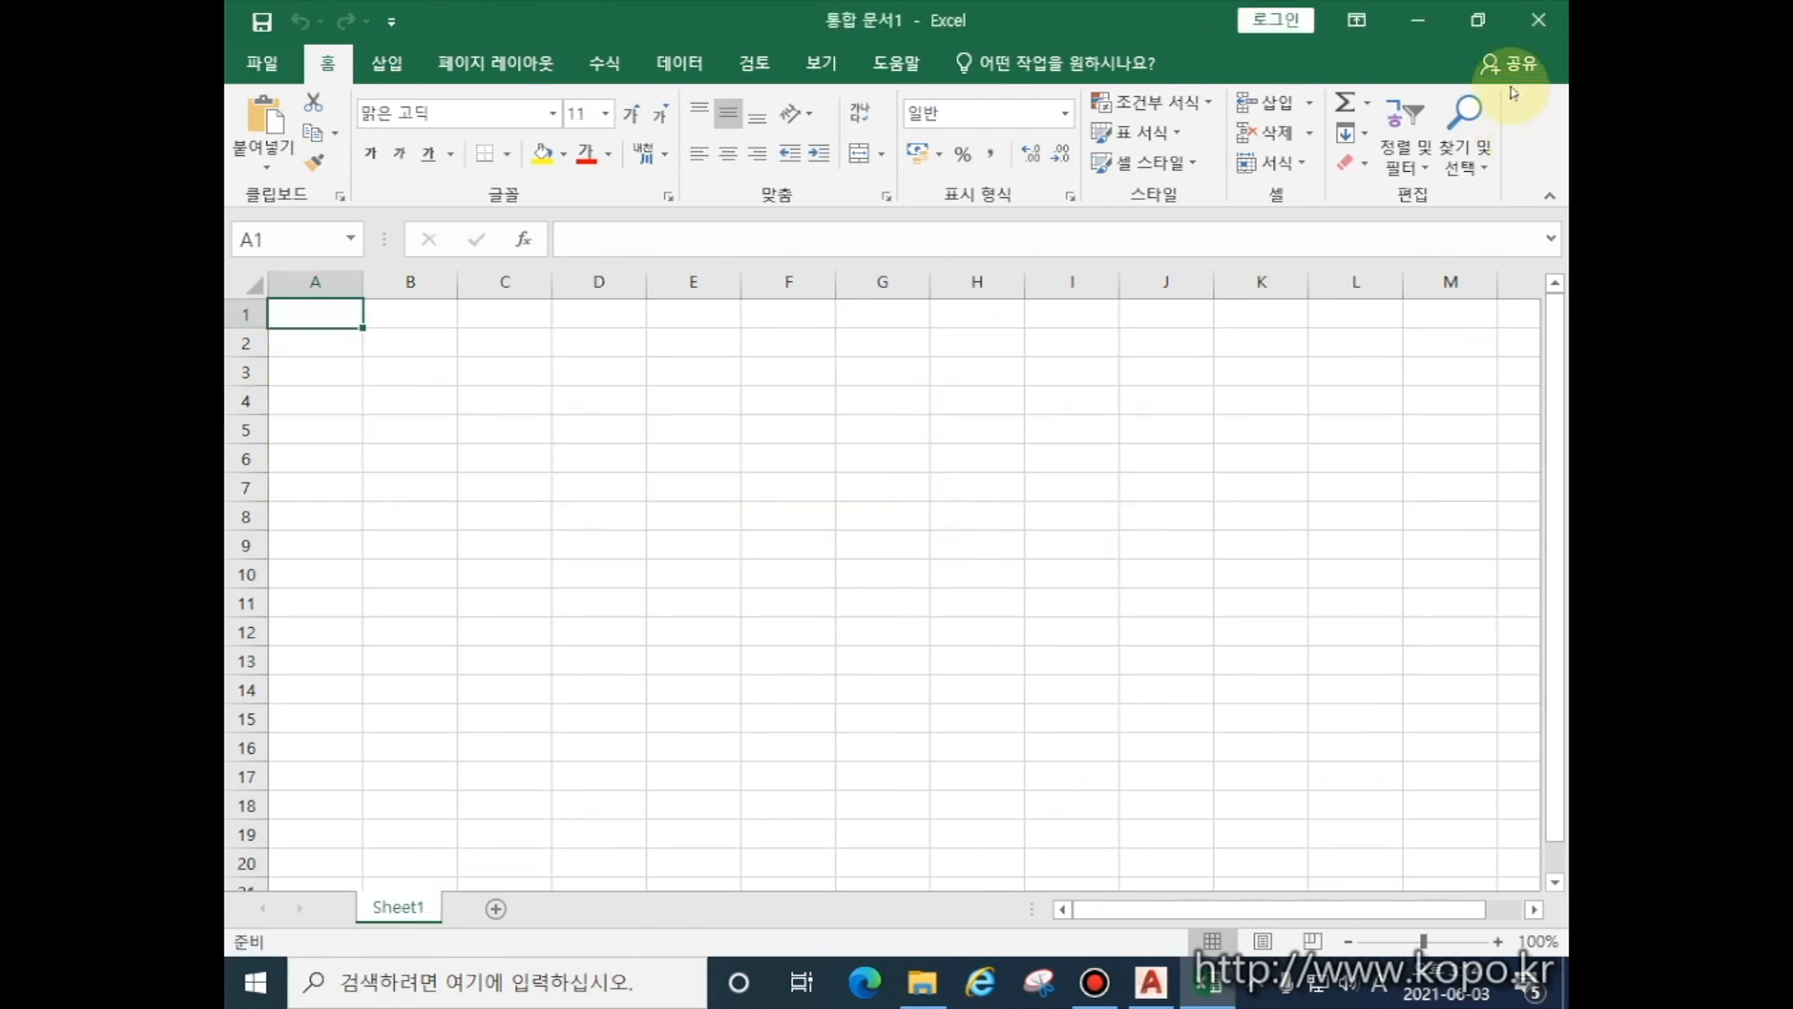
left_click(1539, 19)
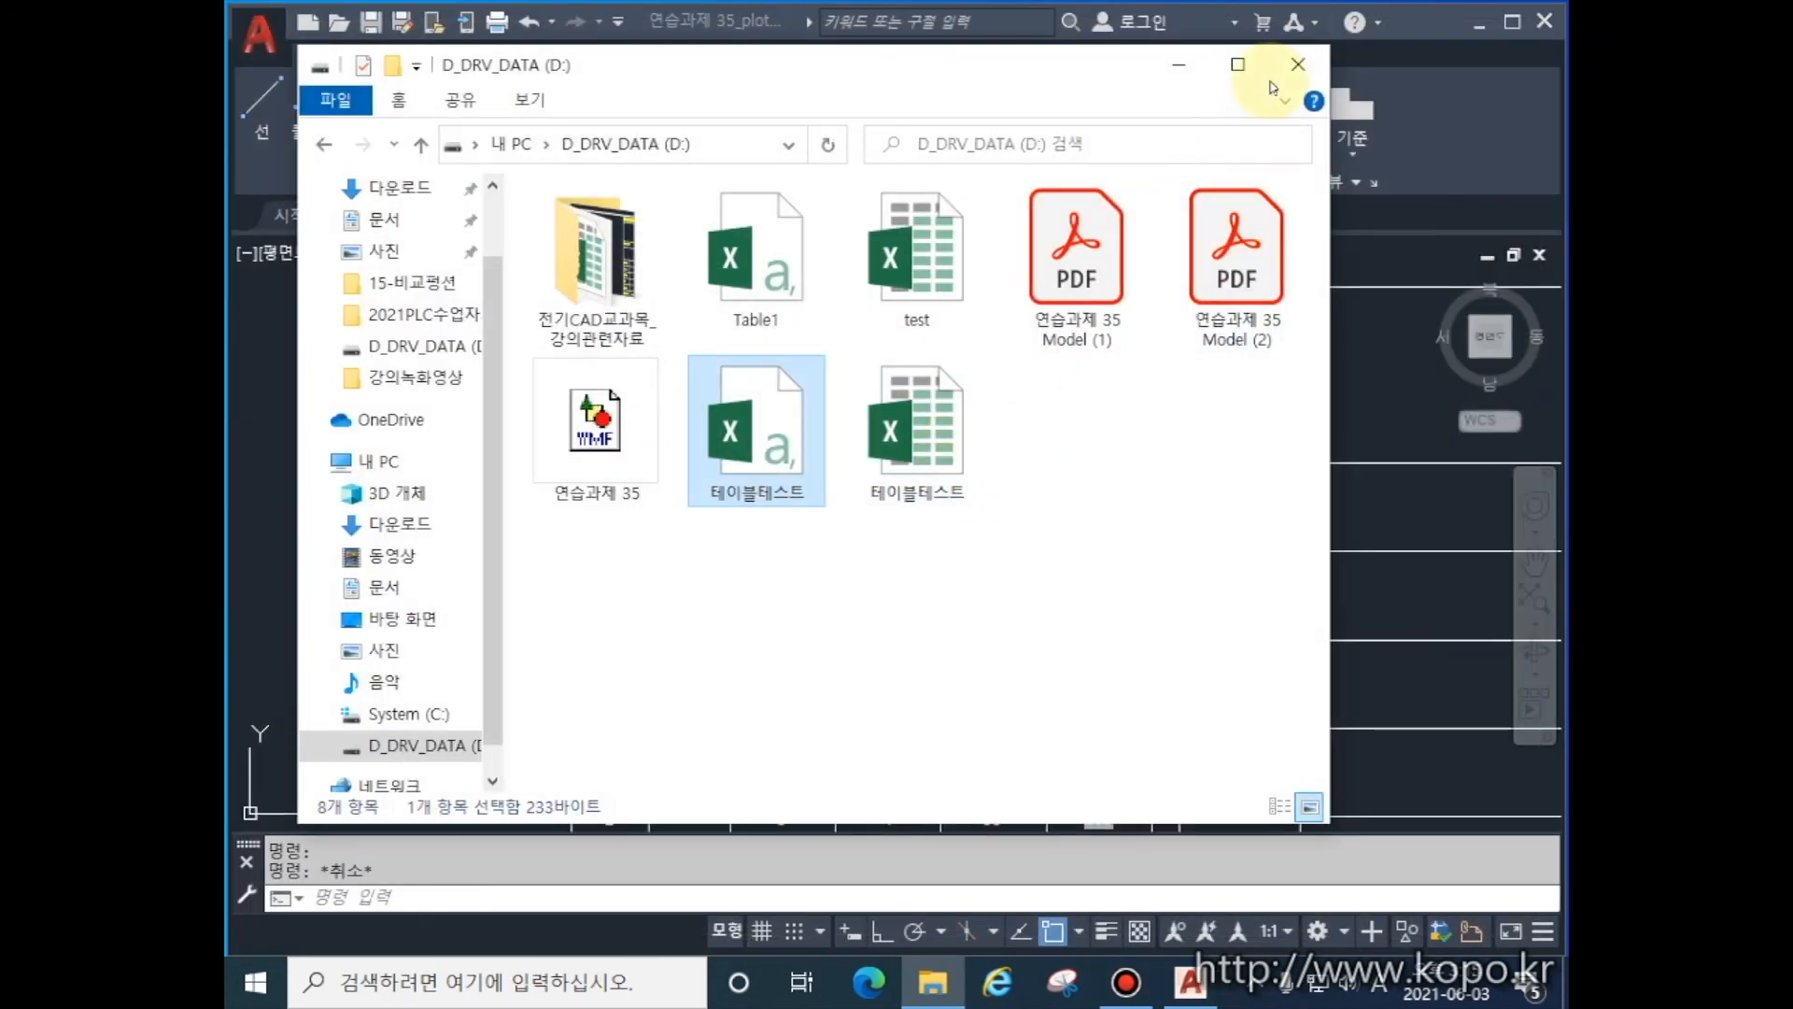
left_click(1280, 79)
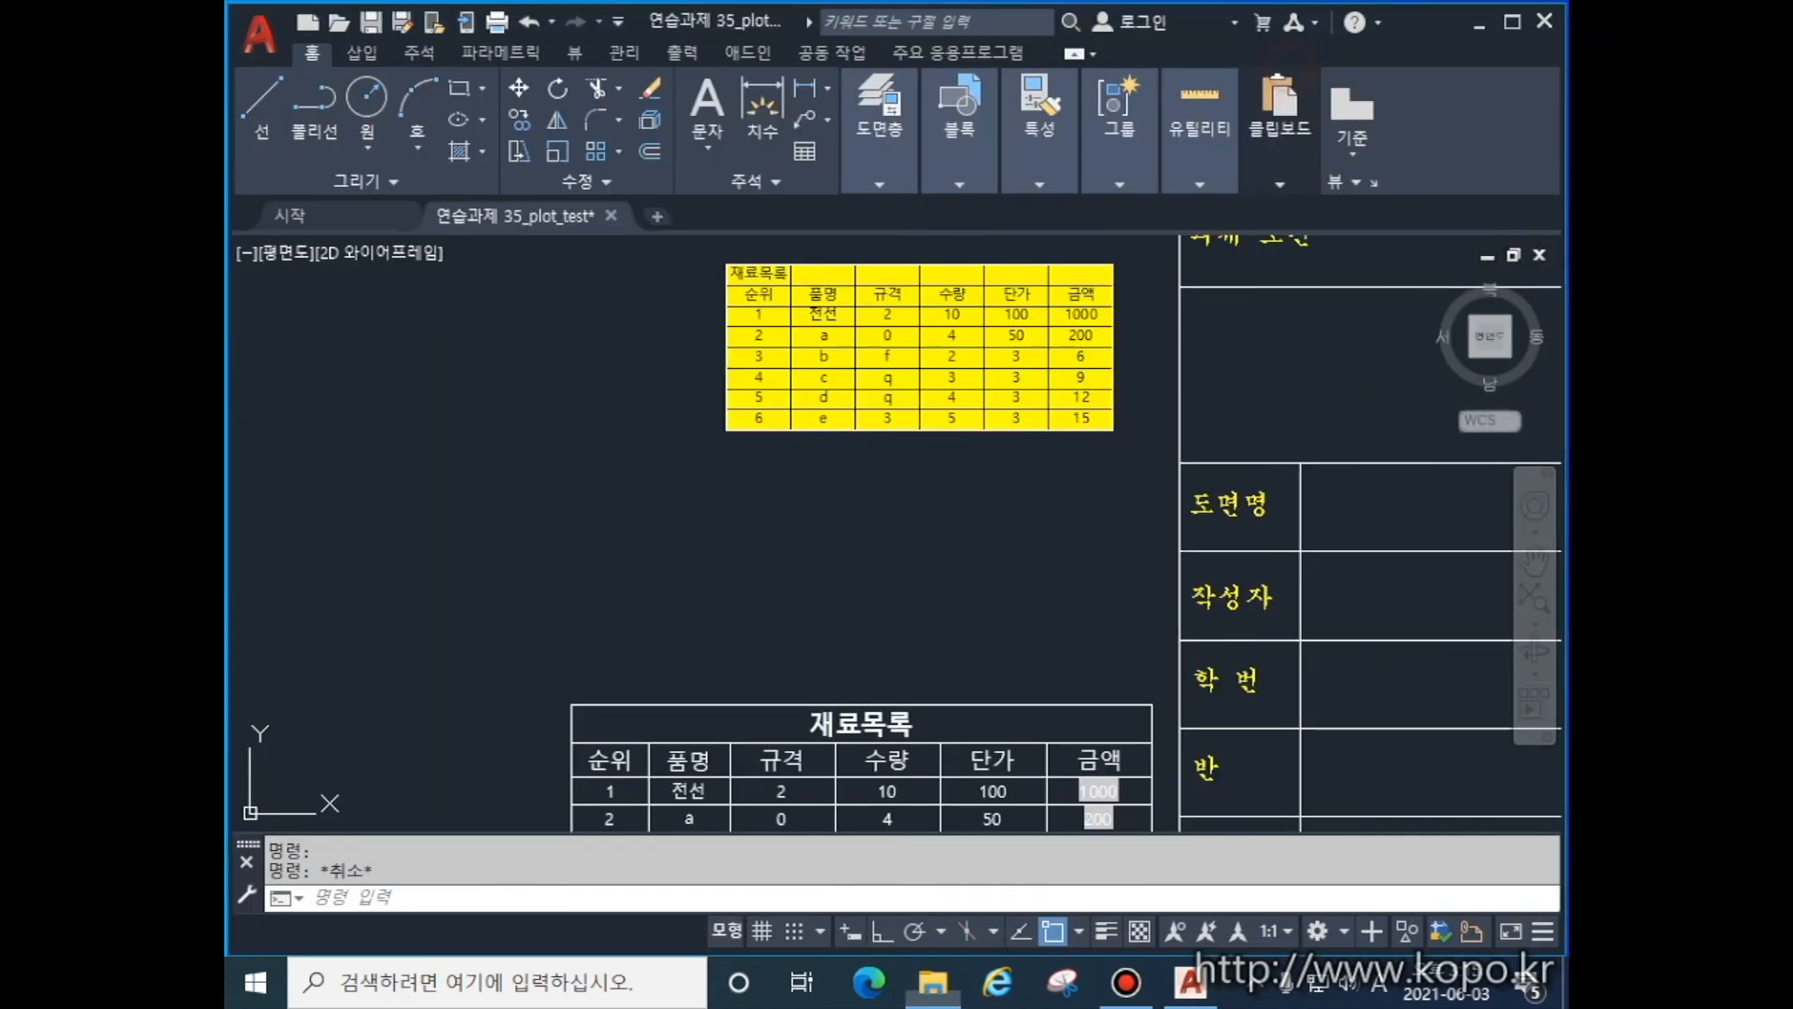
left_click(972, 417)
middle_click_drag(978, 542, 1066, 289)
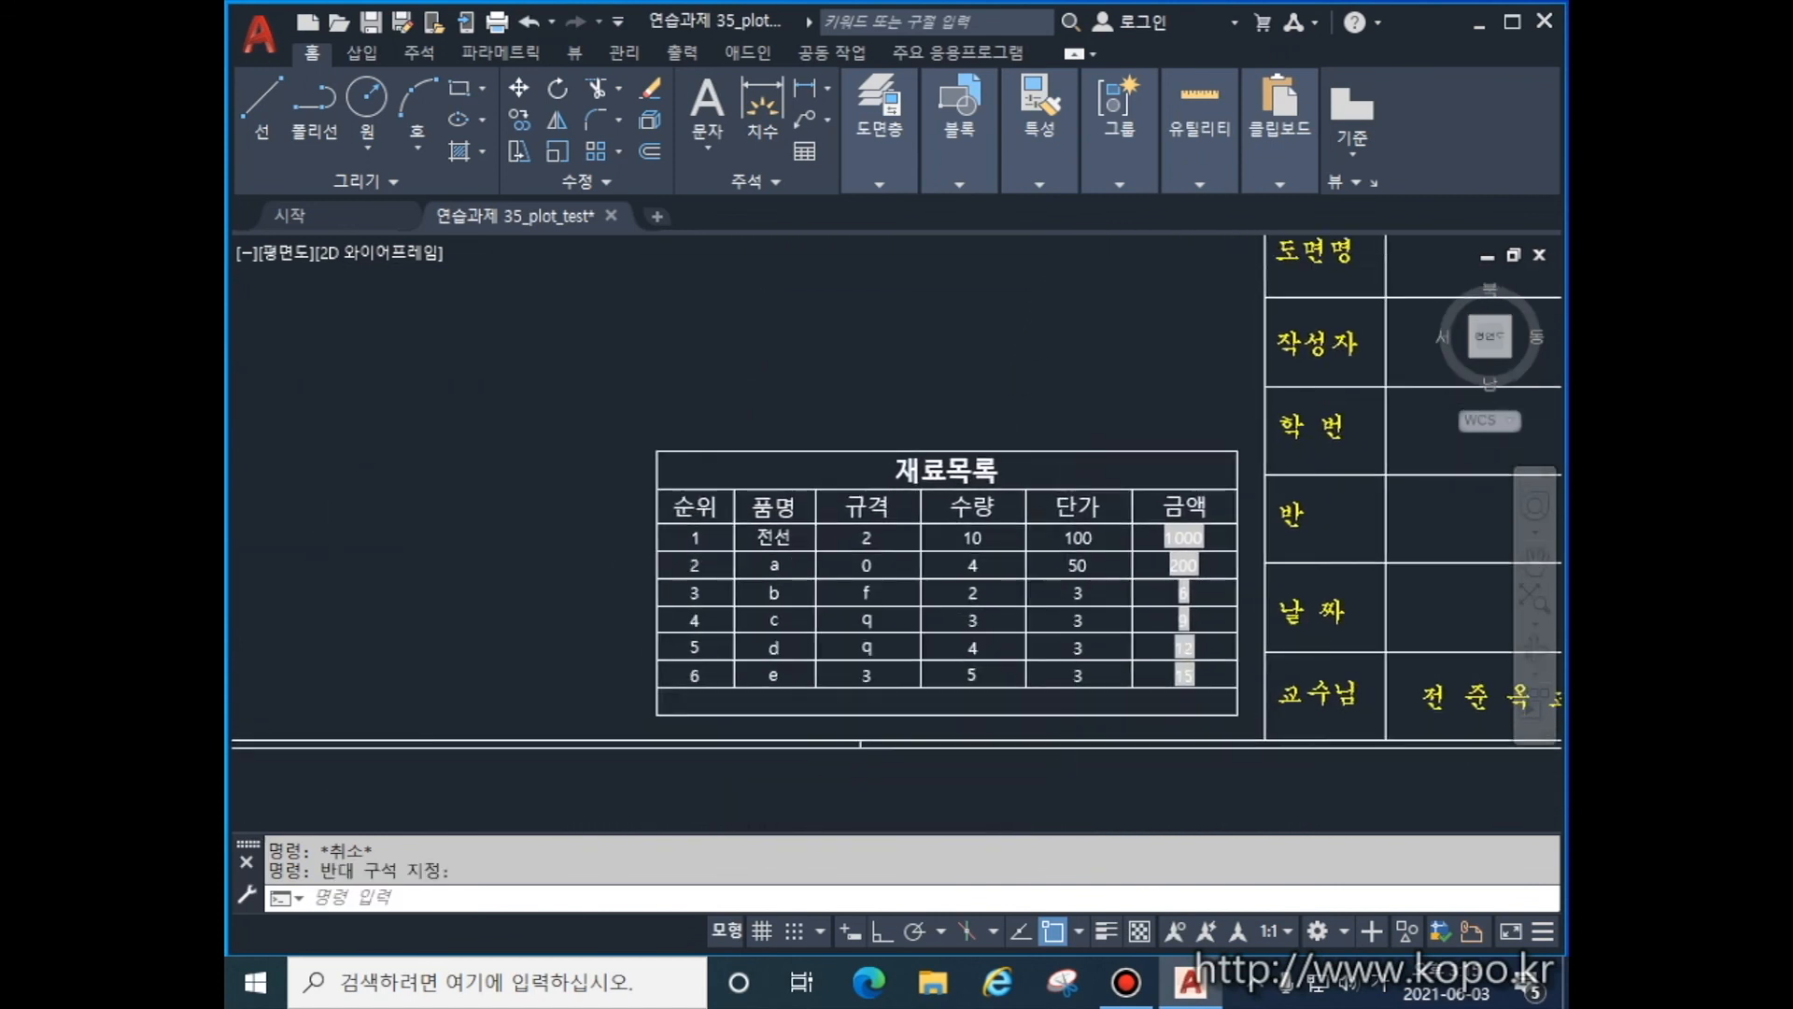
scroll(1066, 292, "down", 2)
scroll(899, 355, "up", 2)
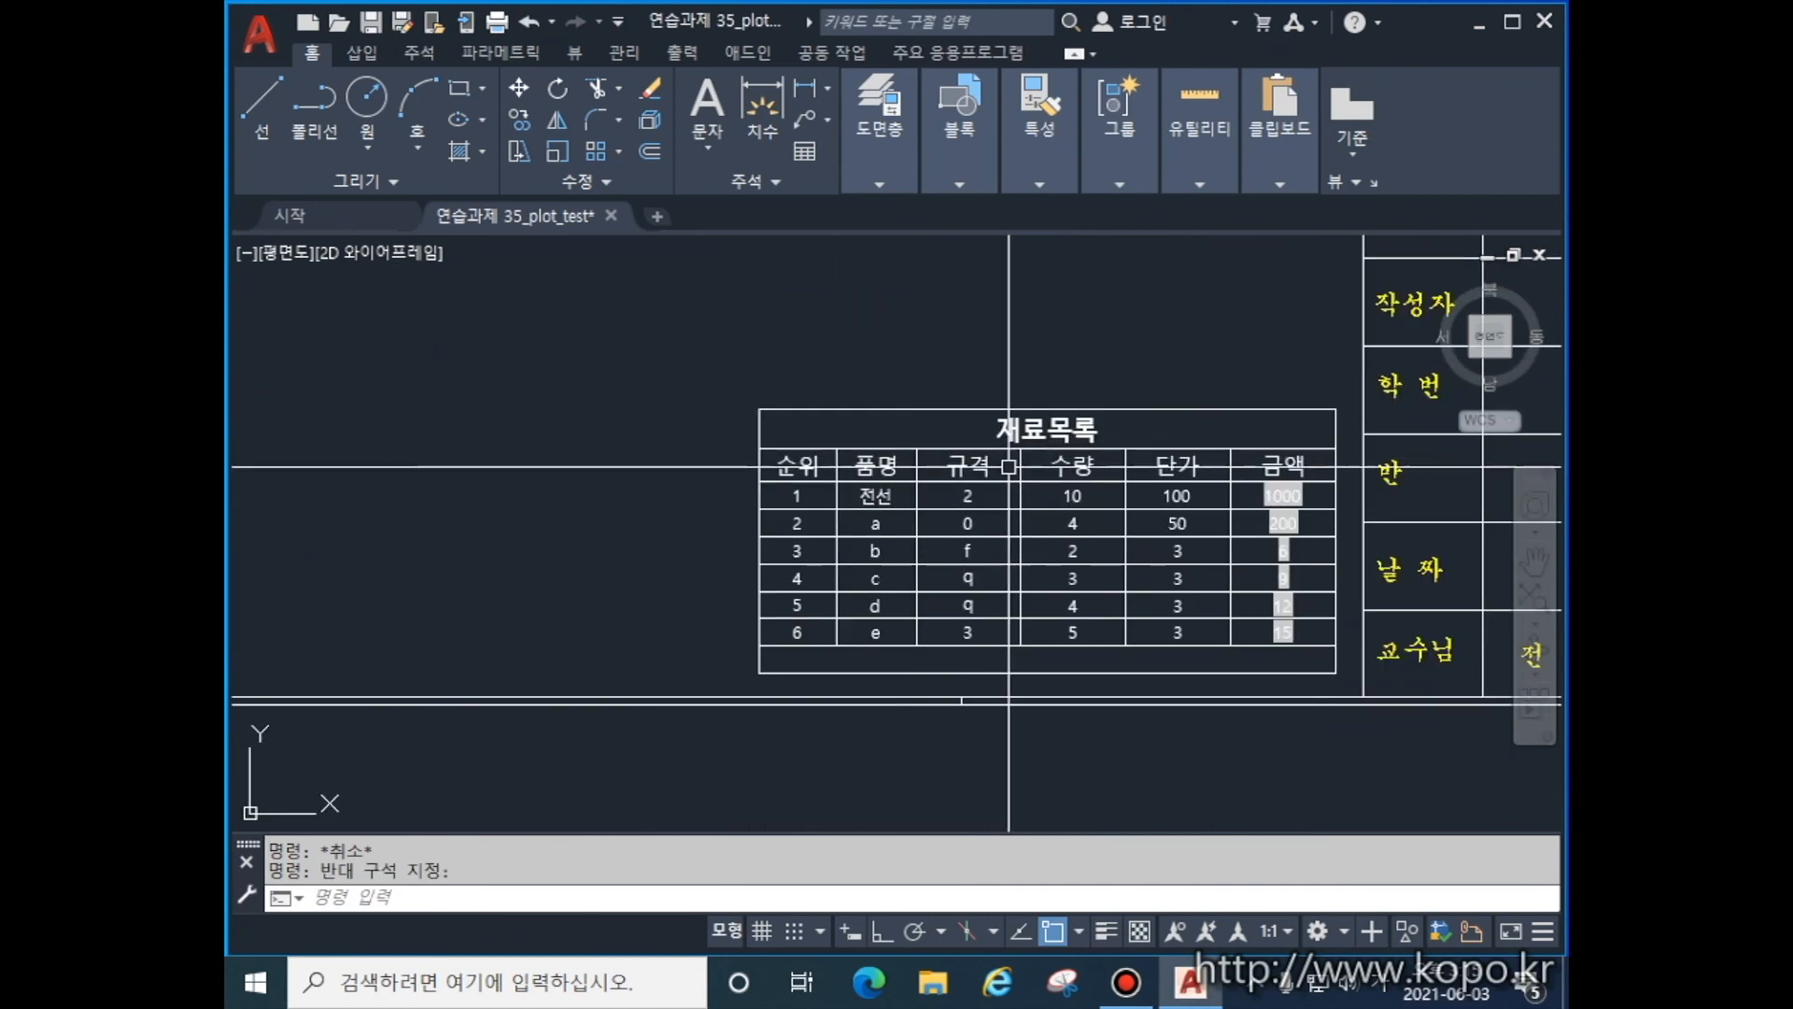